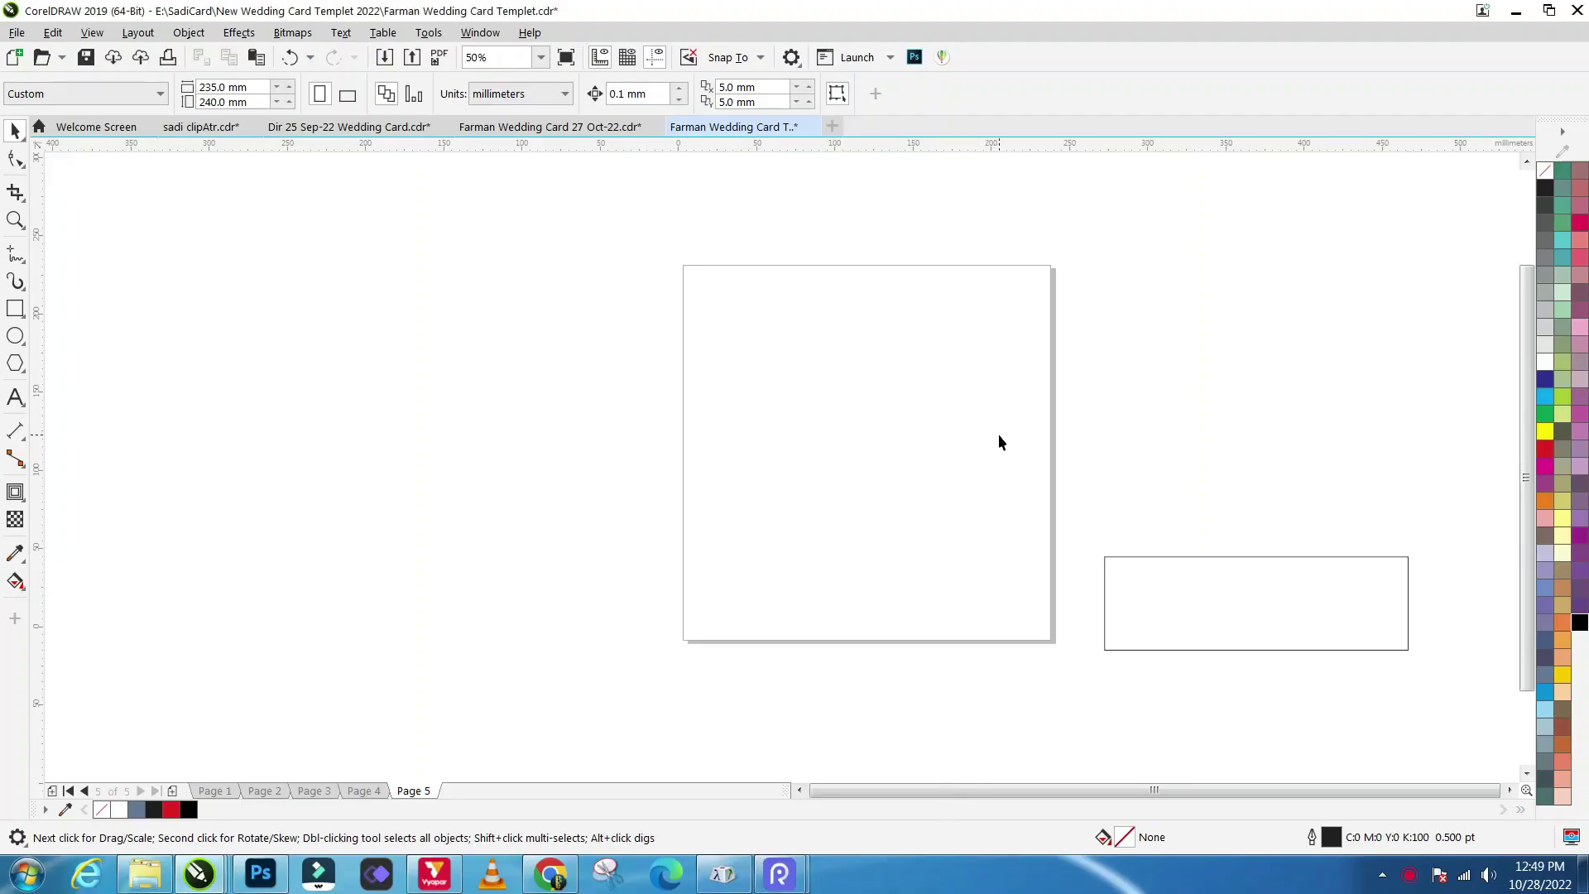
Step: Create a page-sized rectangle and give it an inside contour offset 7 mm
double_click(14, 310)
left_click(15, 492)
left_click_drag(702, 279, 694, 278)
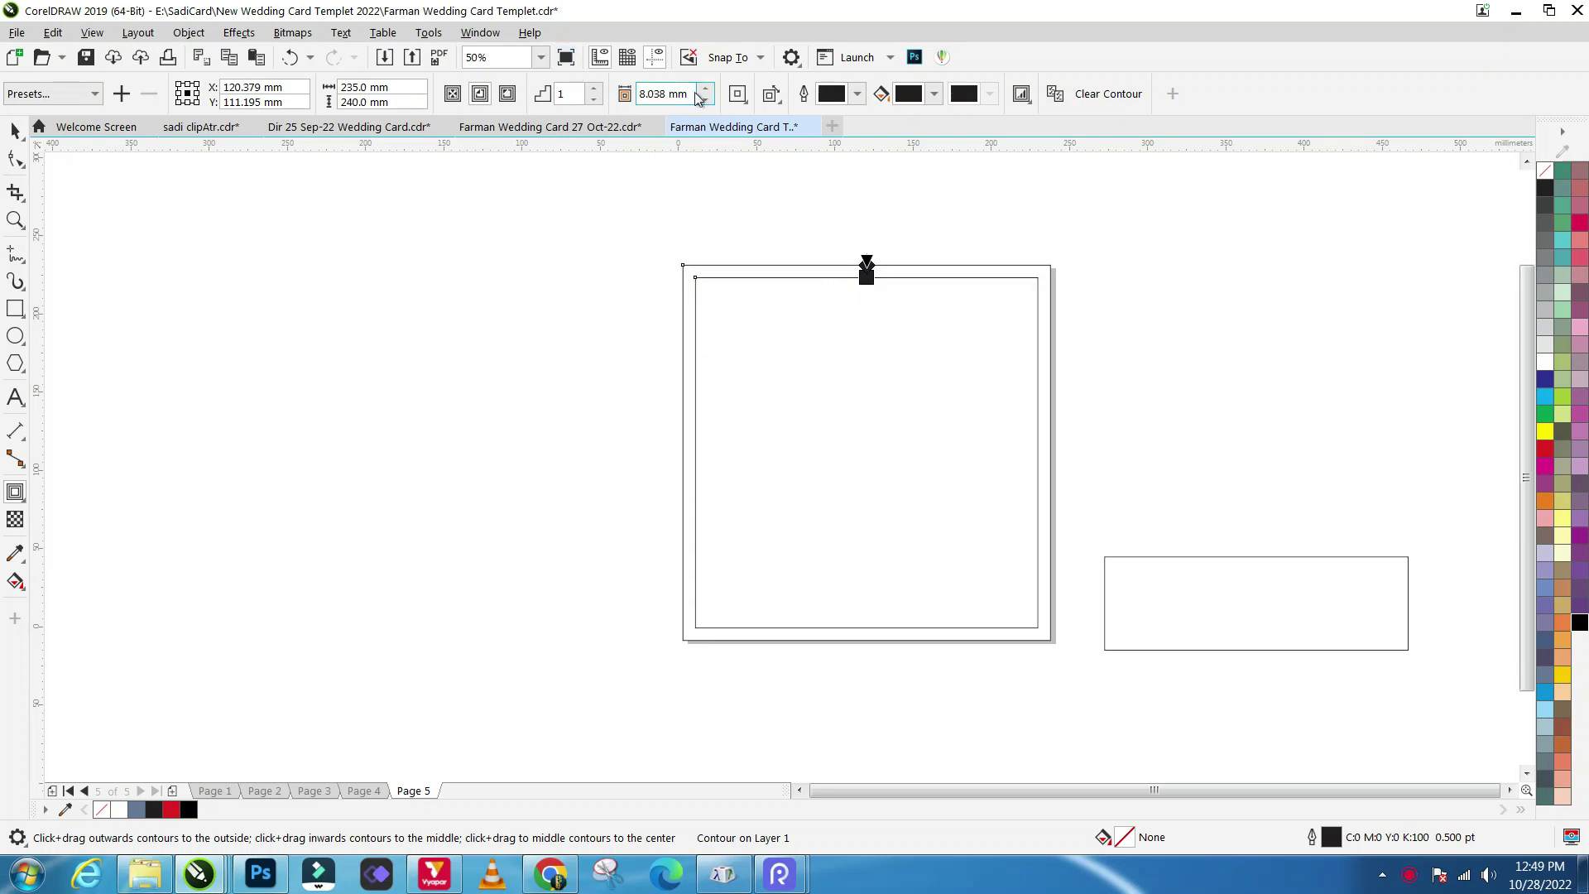
type("7")
key("Return")
Step: Select the contour outline, then the page border rectangle
left_click(12, 133)
left_click(751, 291)
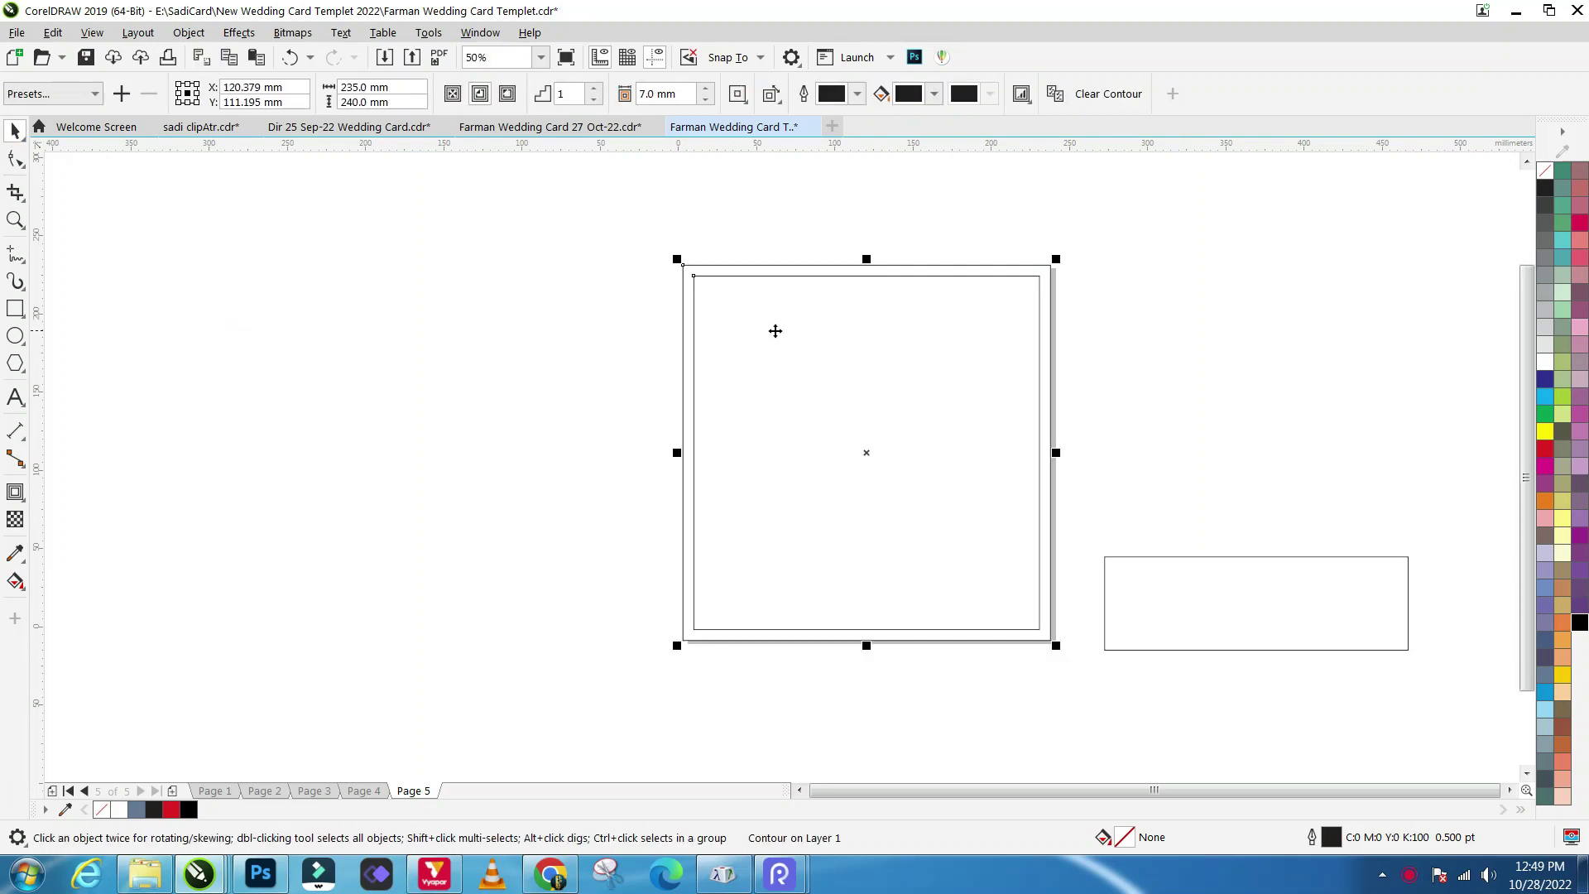
scroll(776, 331, "up", 1)
left_click(590, 281)
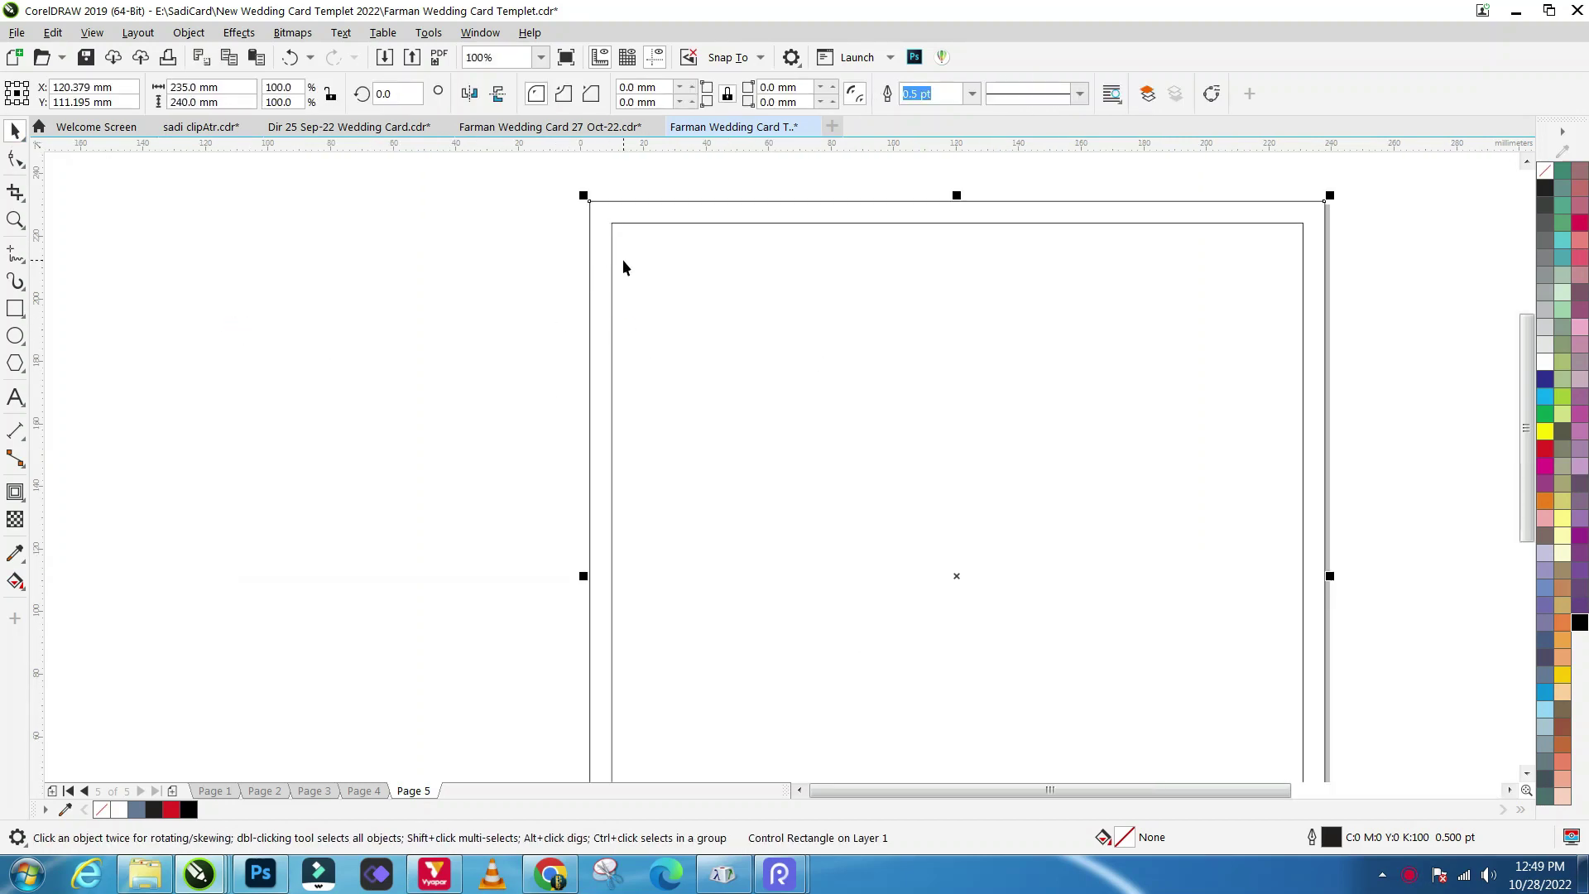
Step: Move the small rectangle from beside the page to the top of the card
scroll(623, 265, "down", 1)
left_click(1208, 585)
mouse_move(1208, 585)
left_mouse_down()
mouse_move(897, 380)
mouse_move(837, 319)
mouse_move(811, 318)
left_mouse_up()
Step: Give the banner rectangle a 2.6 pt rich-black outline
left_click(857, 294)
left_click(892, 272)
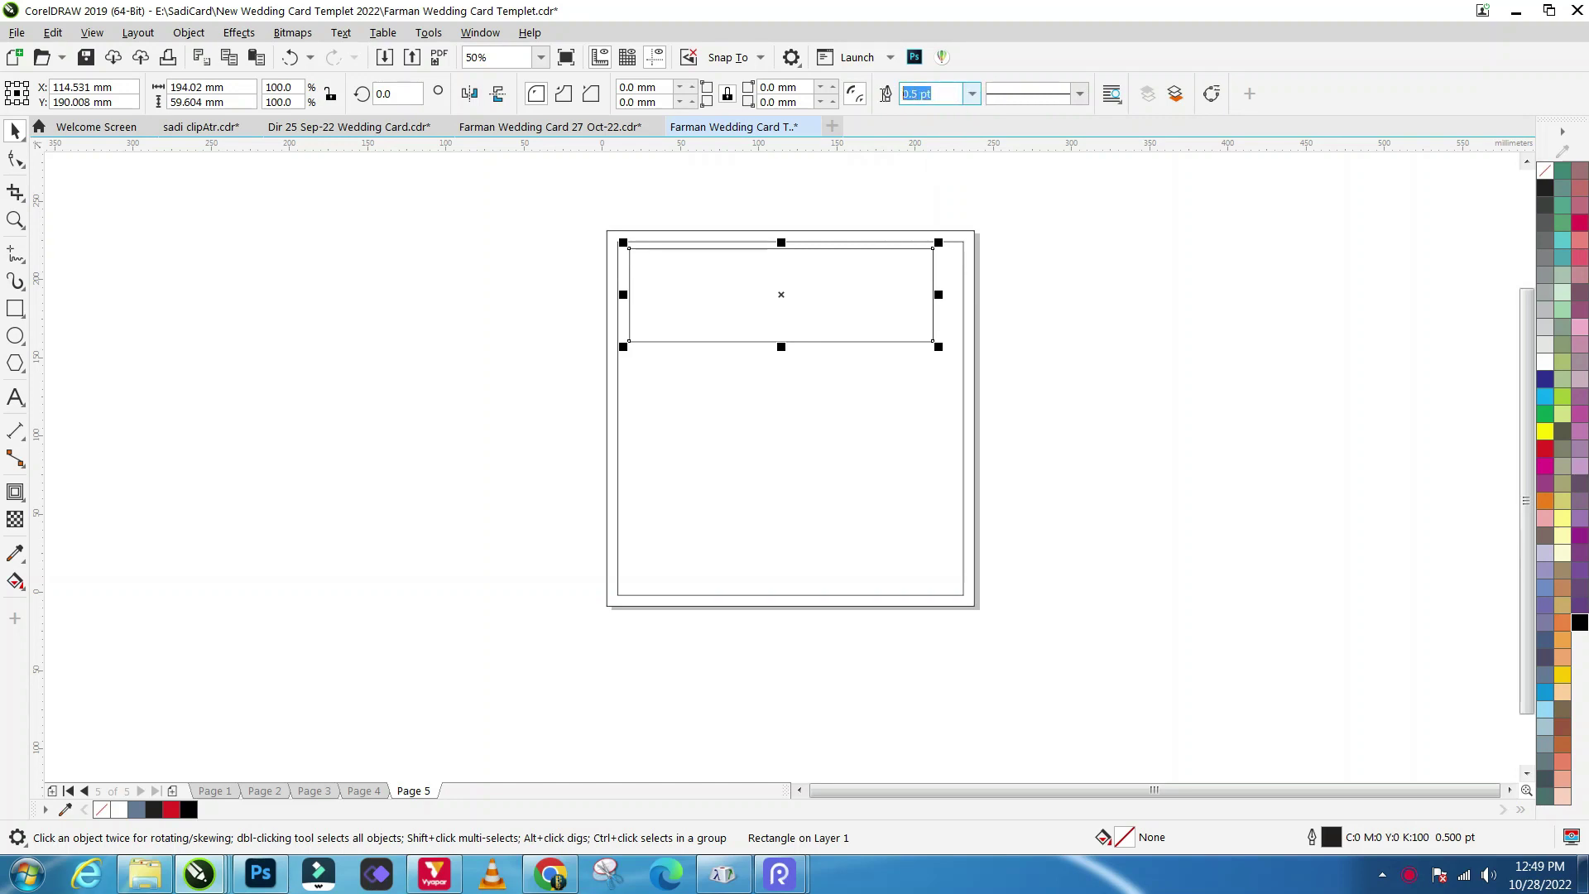
type("2.6")
key("Return")
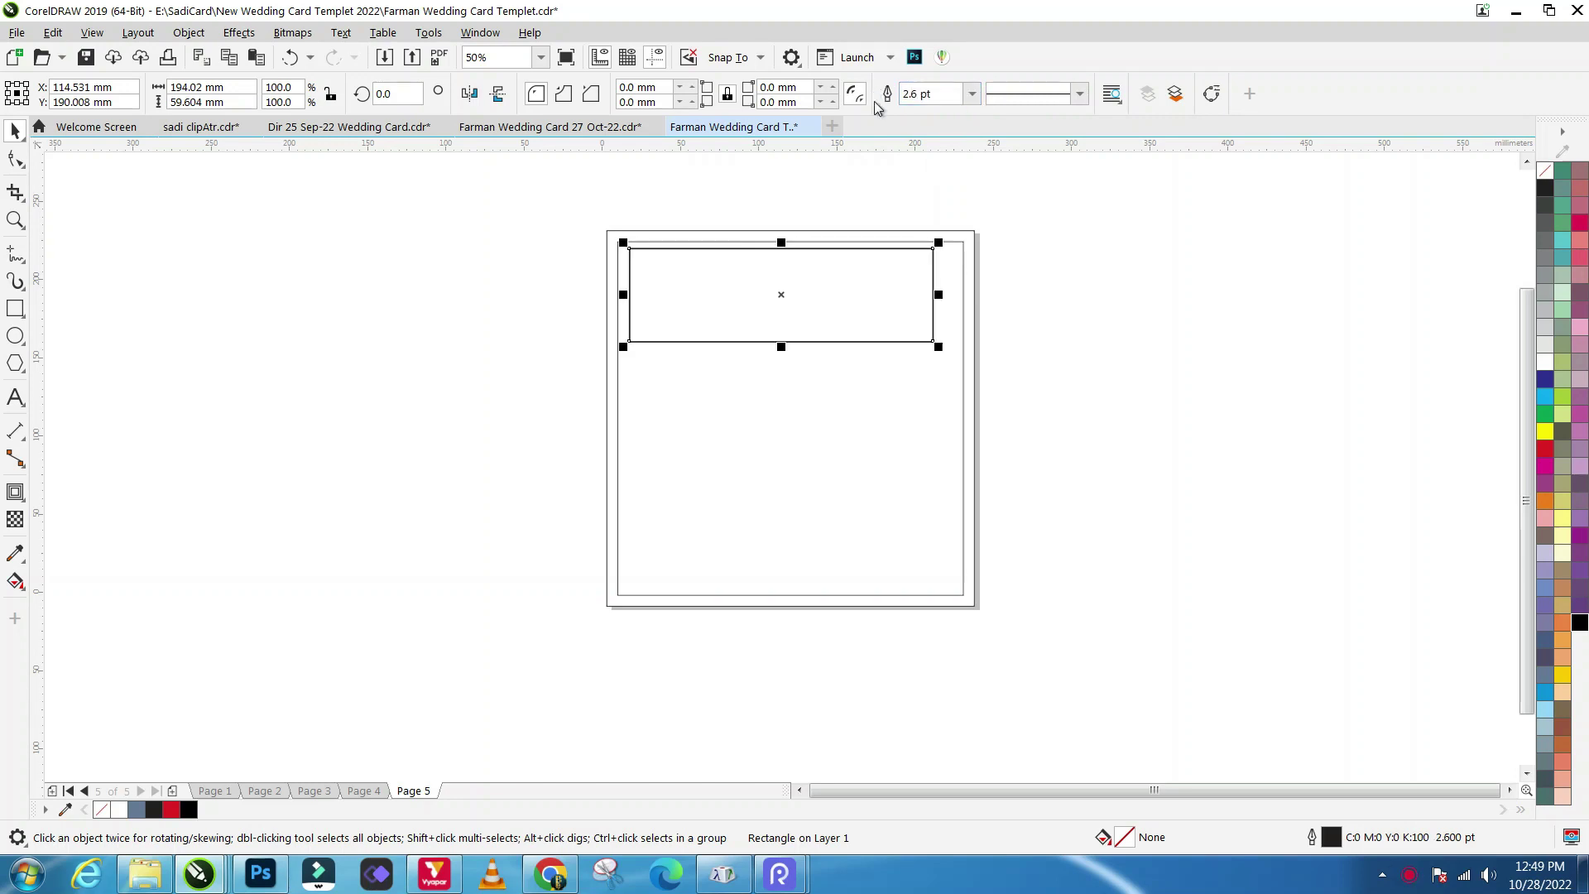
right_click(1579, 626)
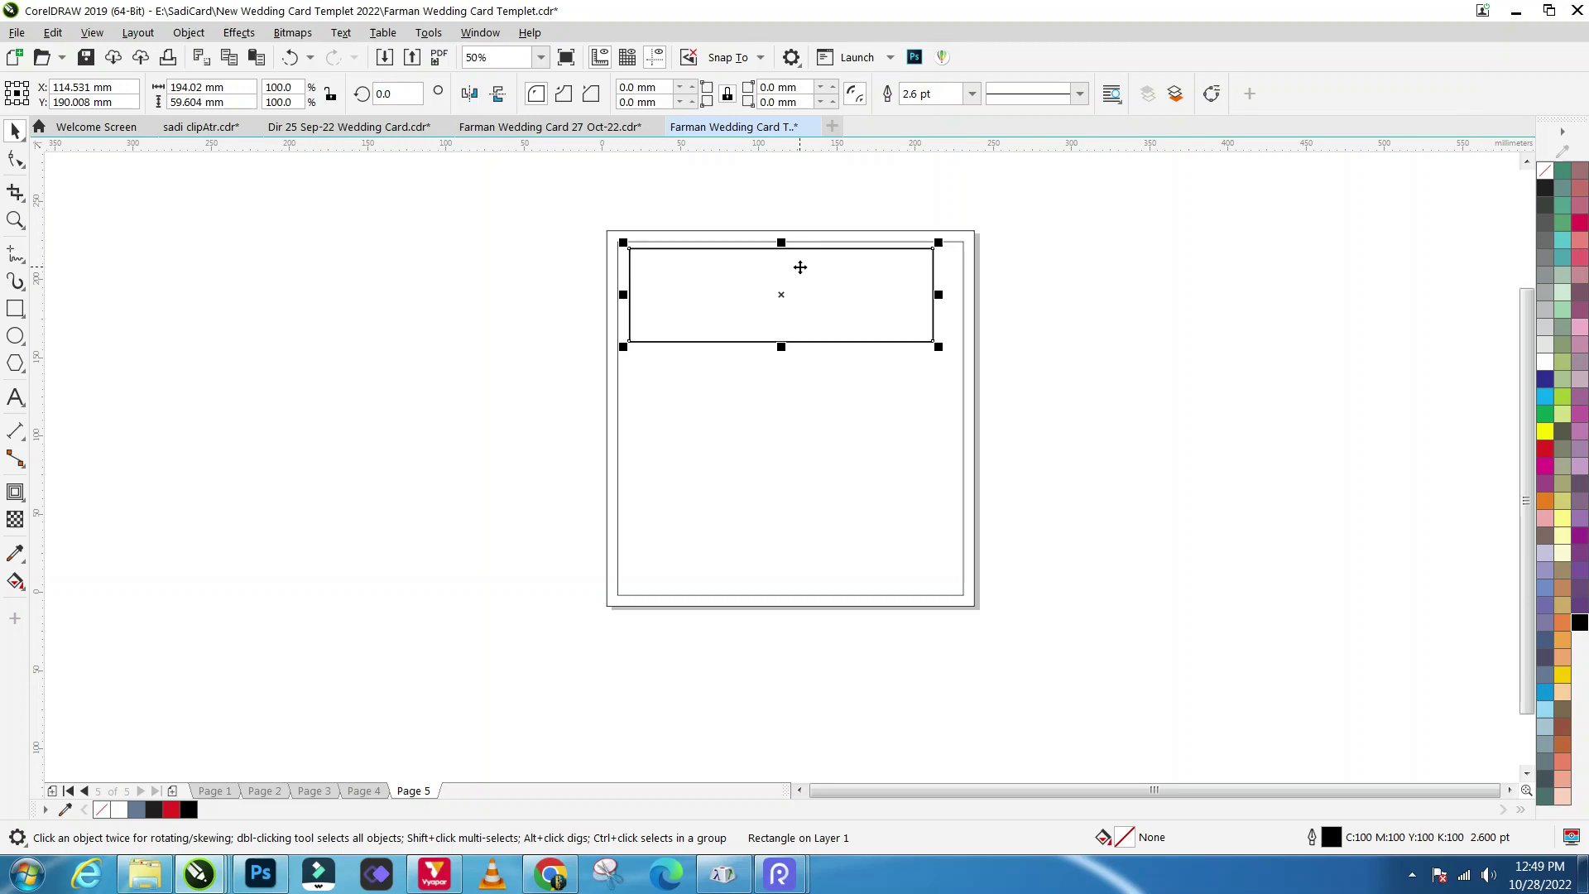
Step: Round the banner rectangle's corners with the Shape tool
left_click(15, 159)
scroll(653, 270, "up", 2)
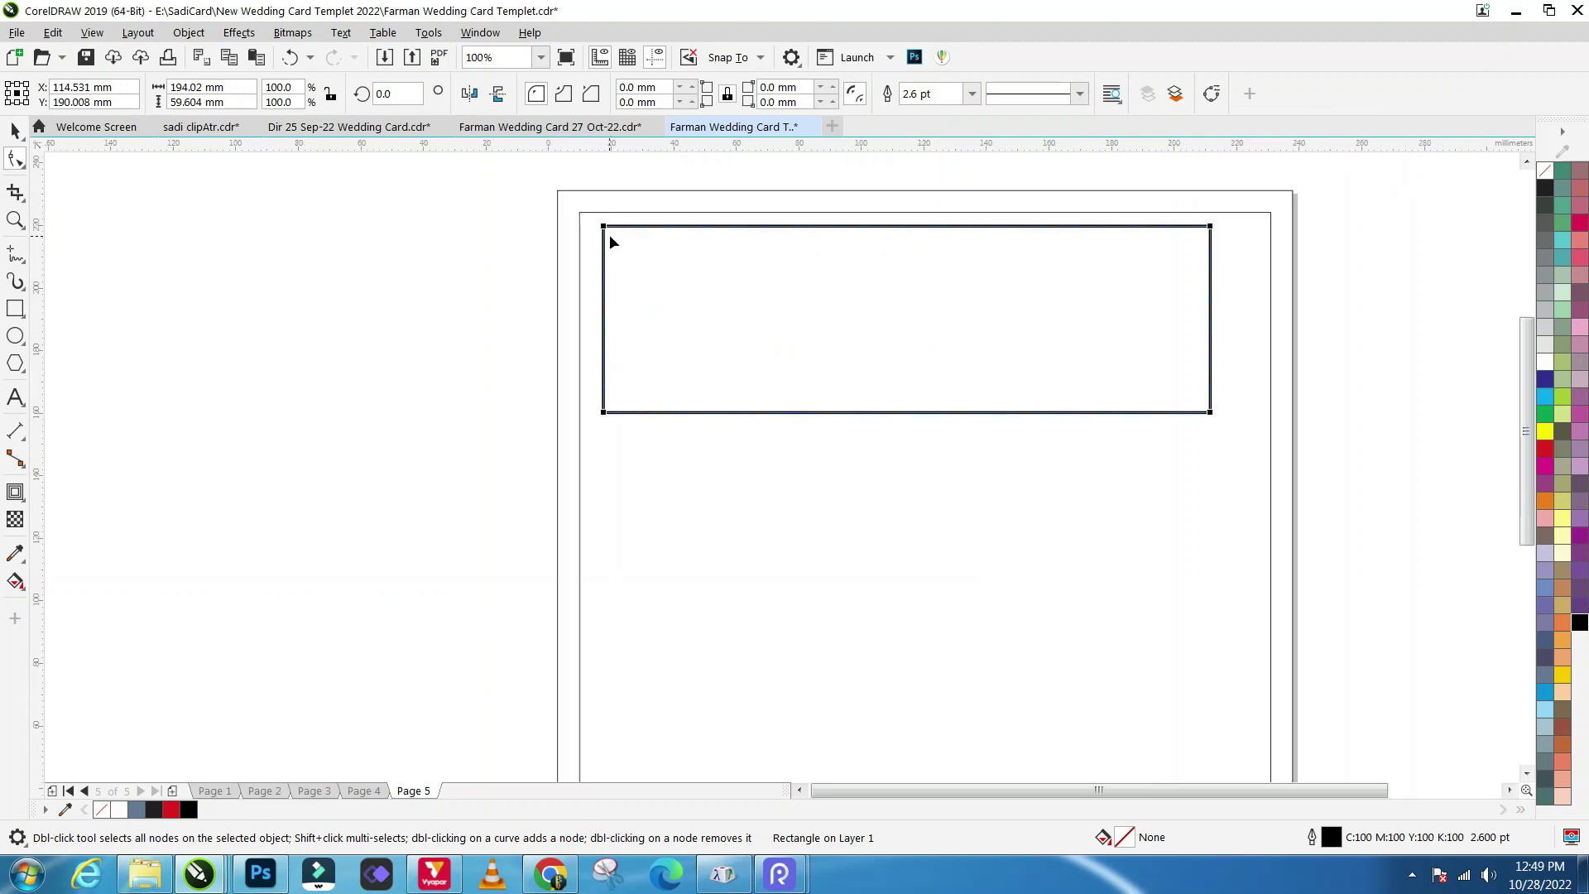
left_click_drag(607, 230, 710, 365)
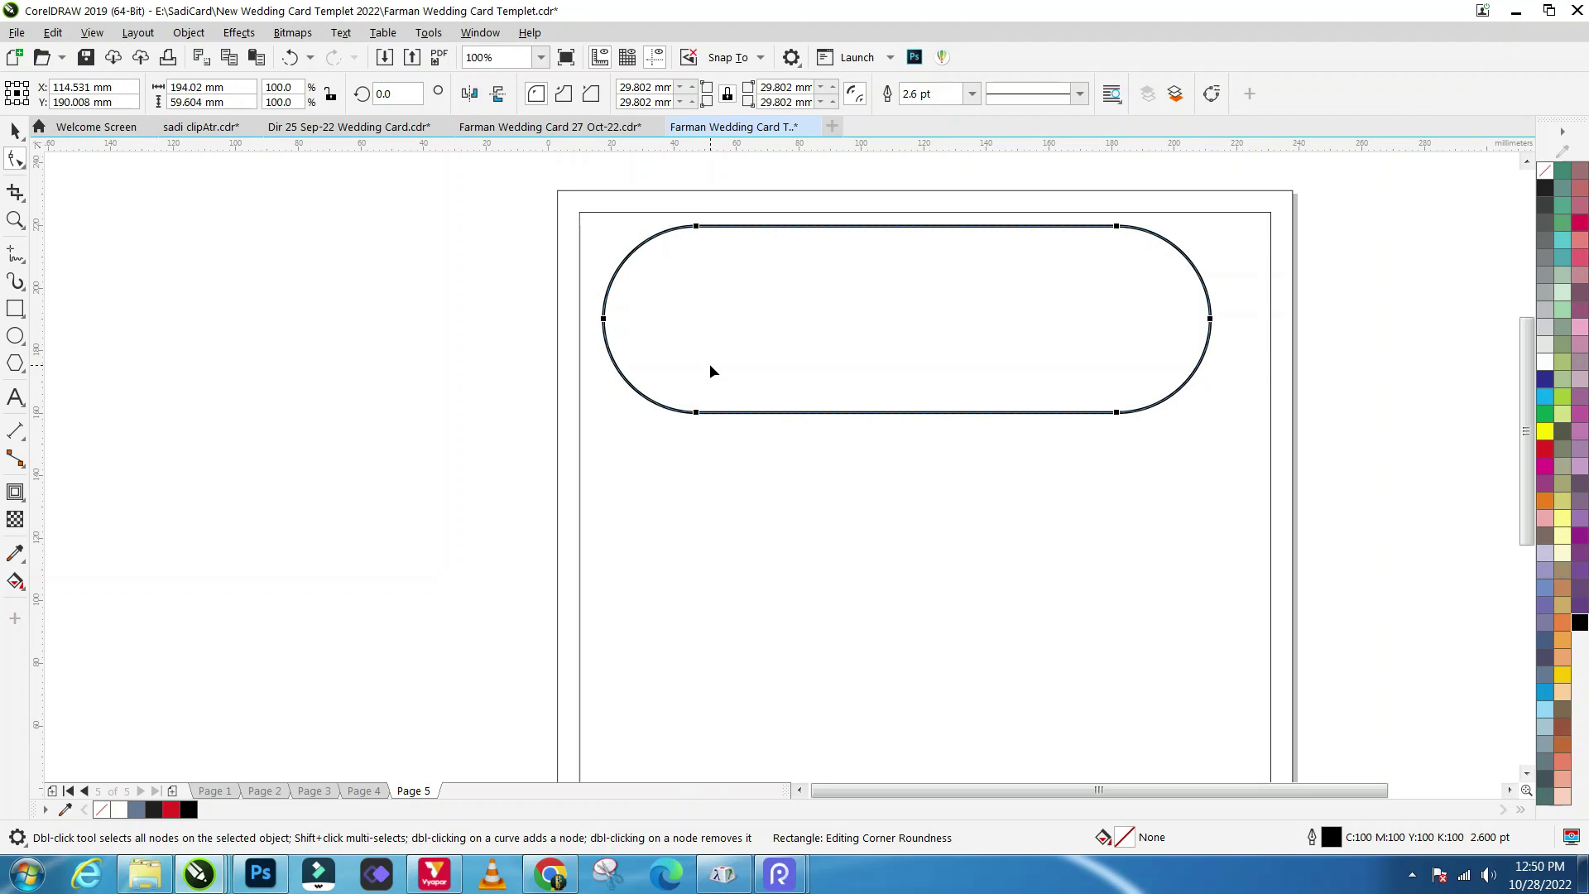
Step: Stretch the banner's left and right sides out to the inner border, 221 mm wide
left_click(15, 132)
scroll(748, 307, "up", 2)
scroll(748, 307, "down", 2)
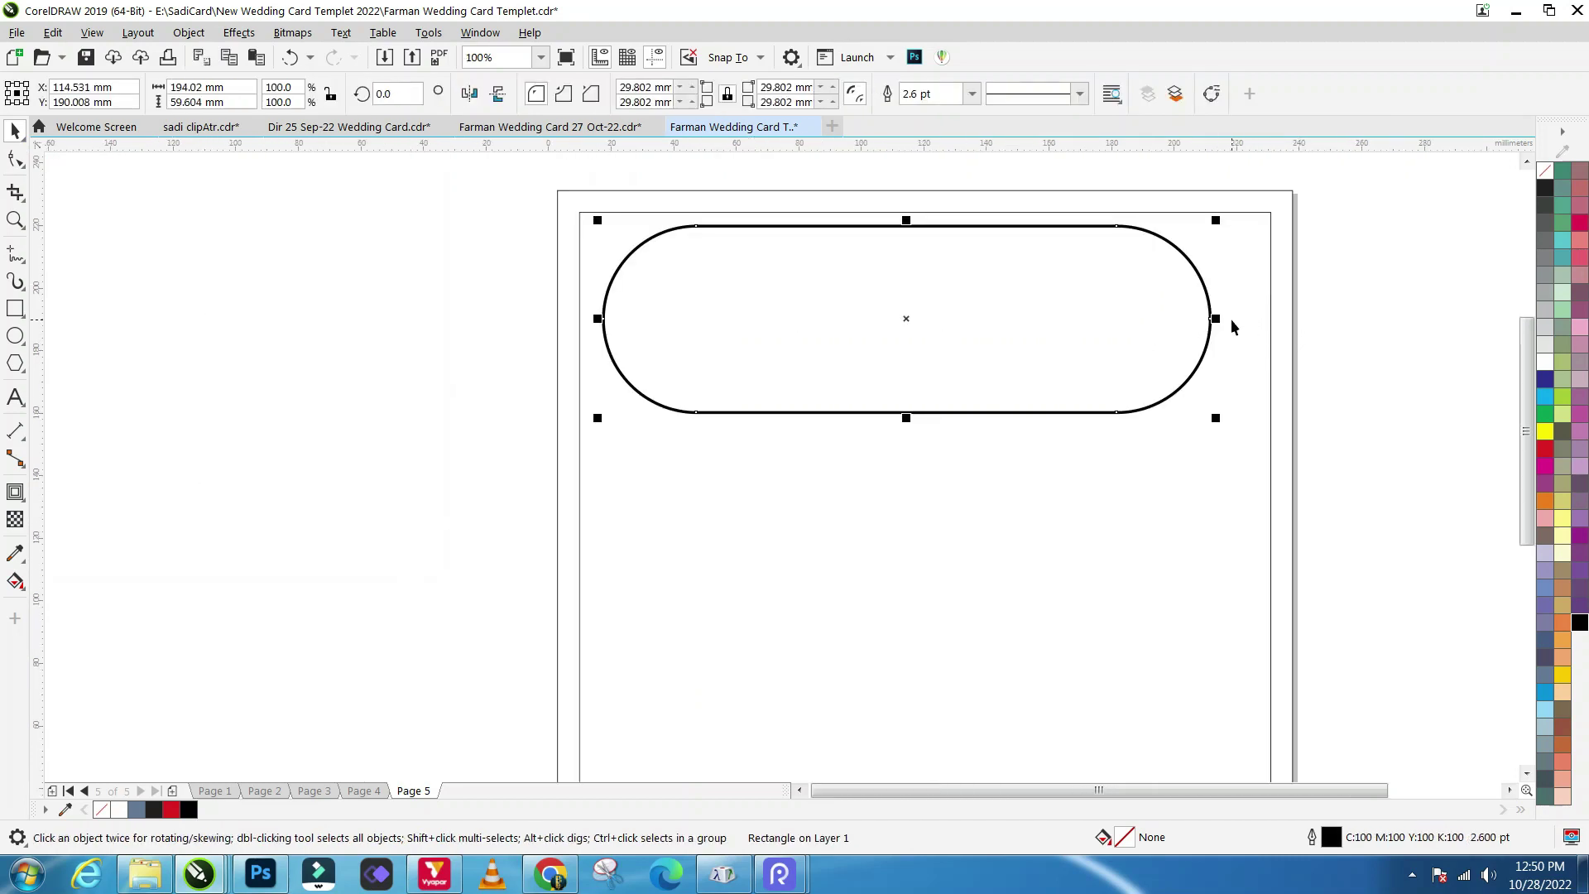
left_click_drag(1215, 319, 1278, 332)
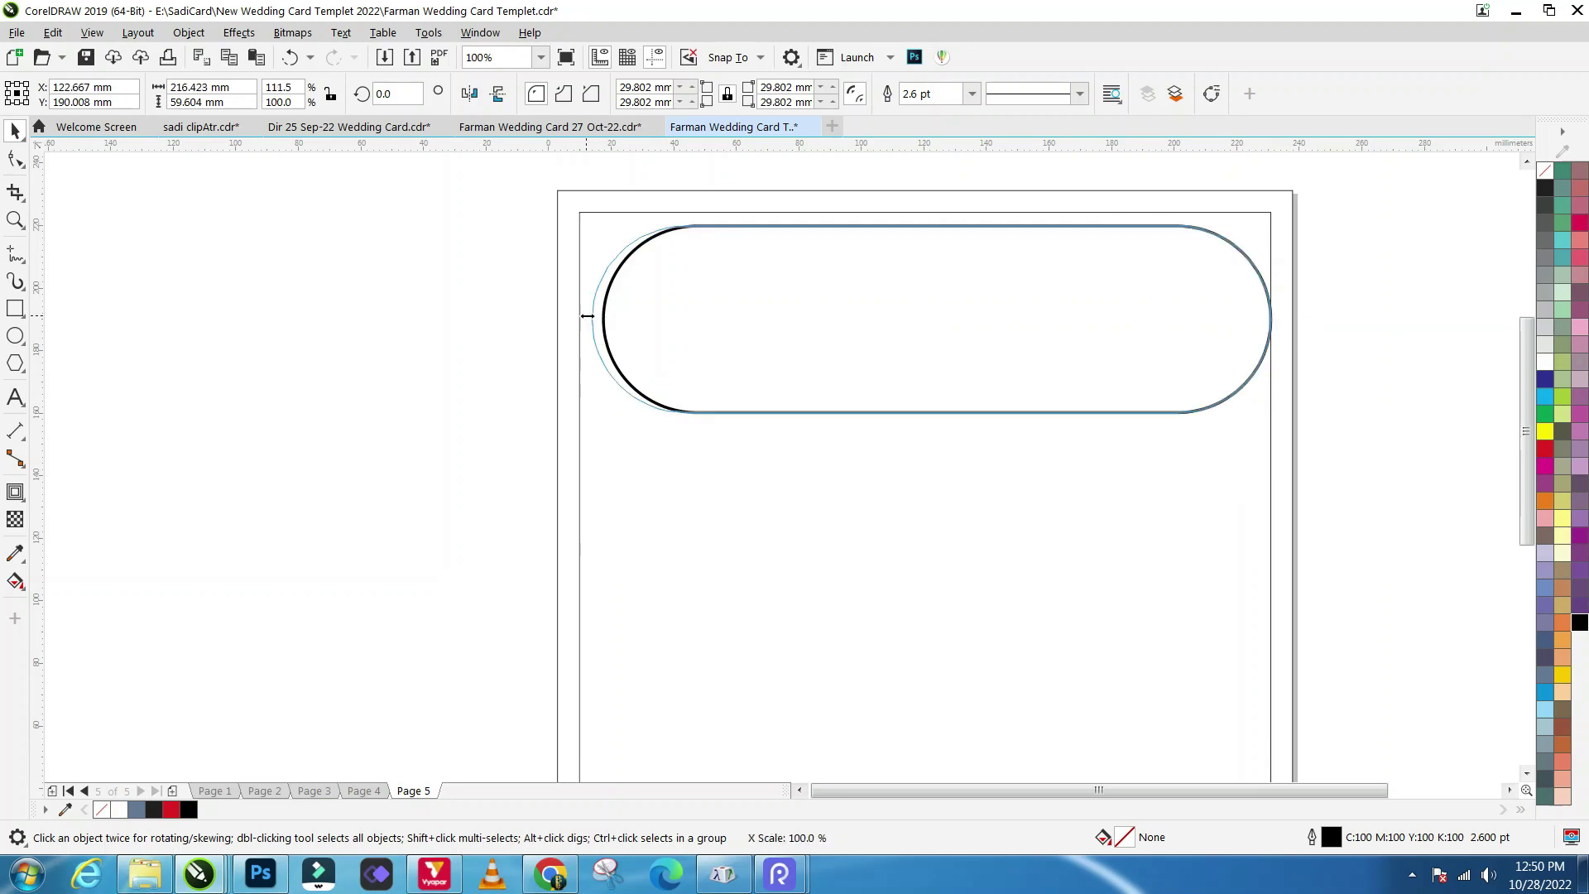
left_click_drag(597, 318, 579, 319)
left_click(762, 330)
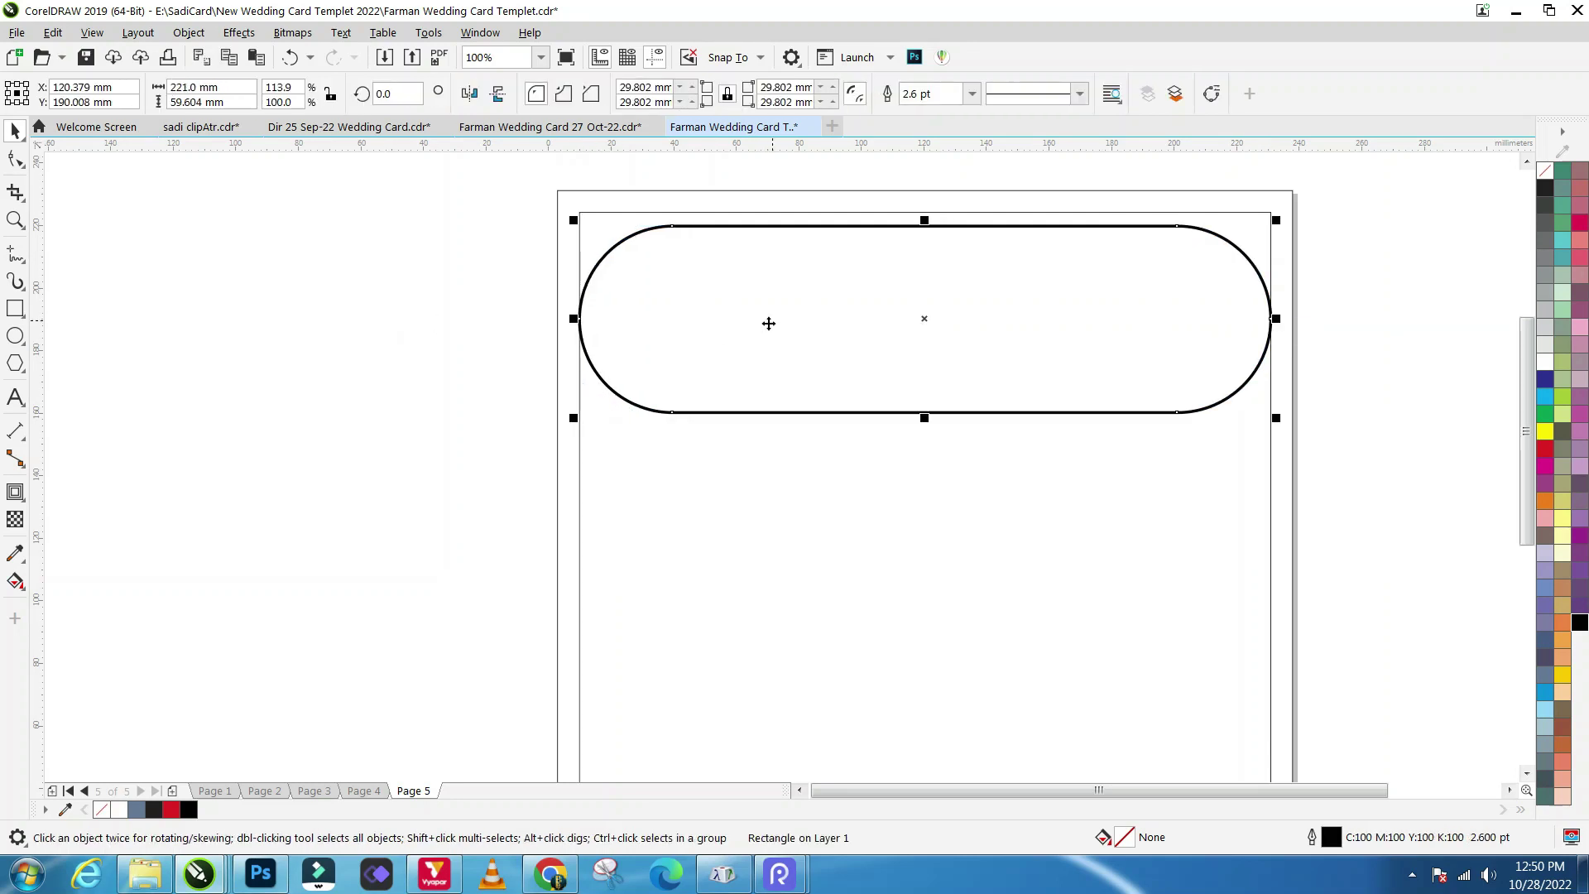
Step: Set the banner's corner radius back to 0 mm and reselect the banner
scroll(793, 298, "down", 1)
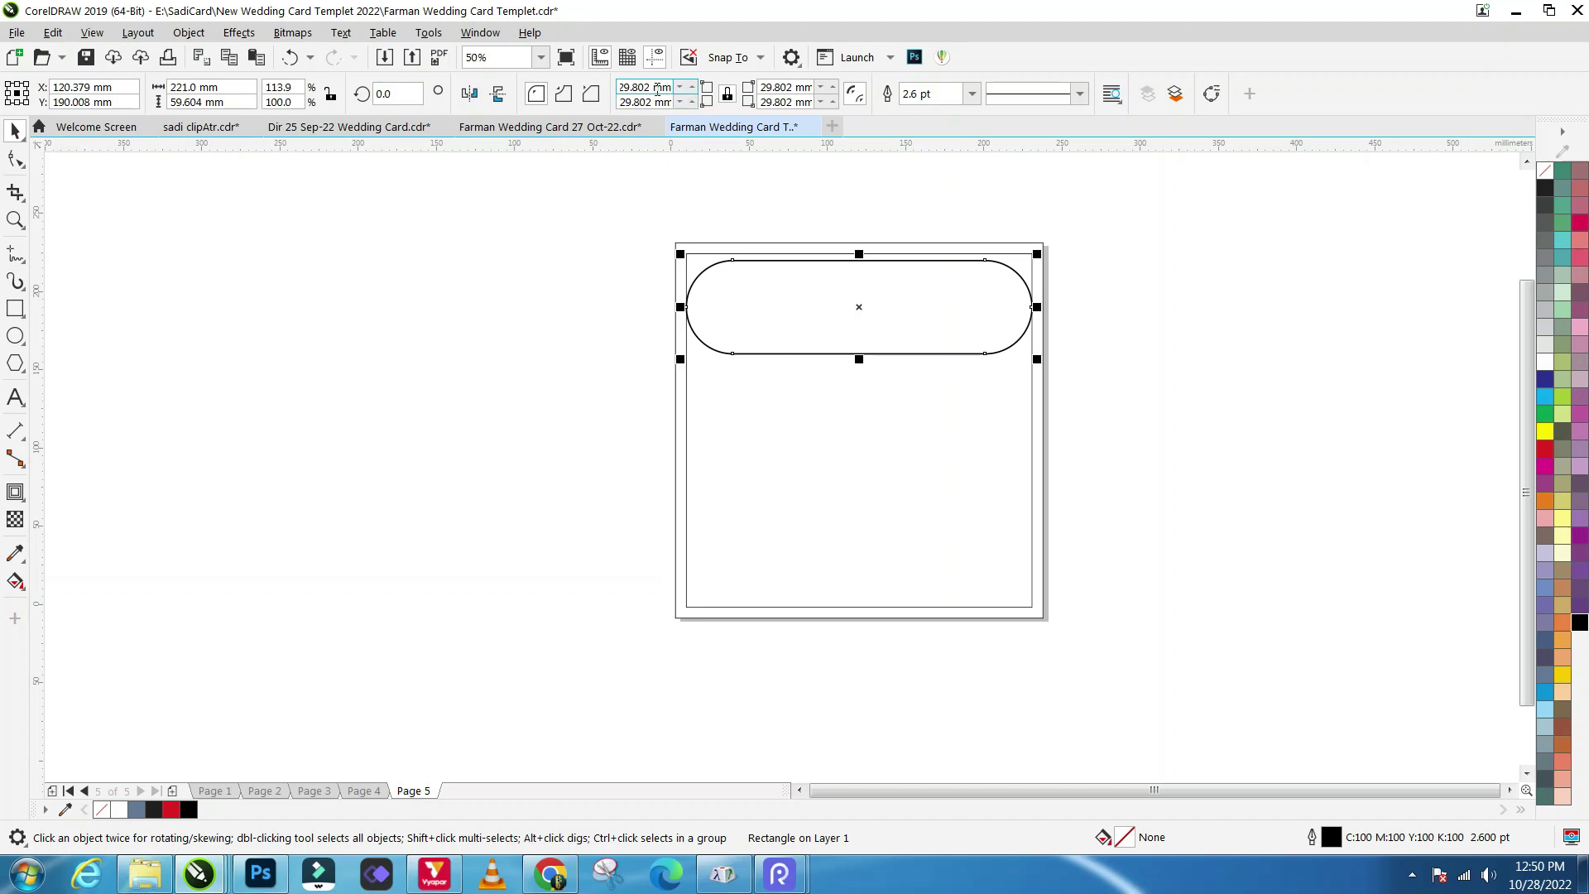
type("0")
key("Return")
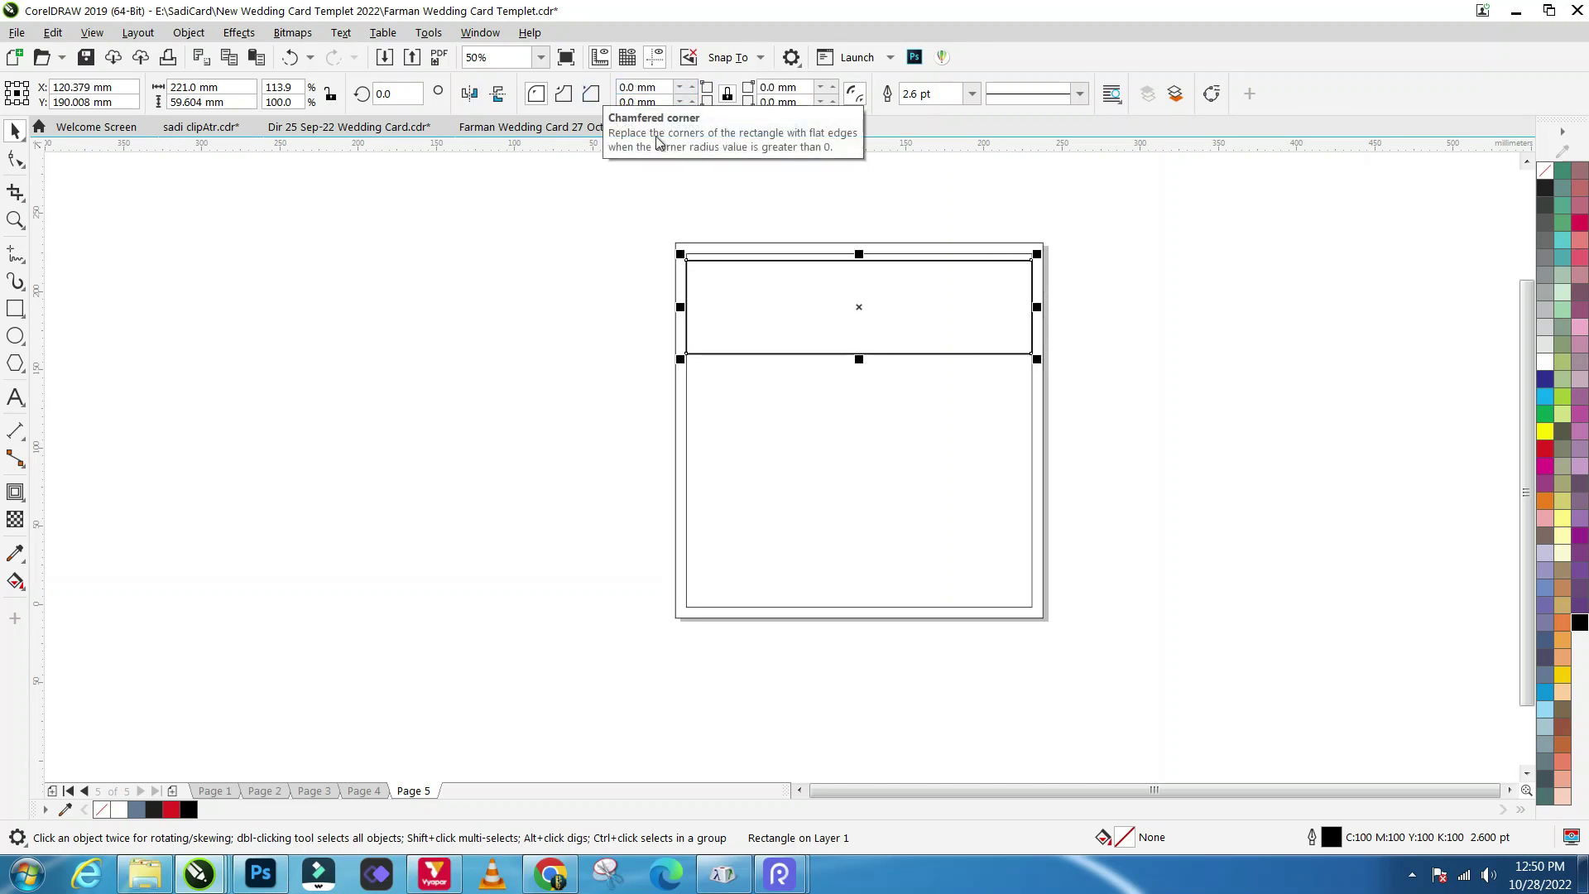
left_click(649, 320)
left_click(854, 312)
scroll(854, 315, "up", 1)
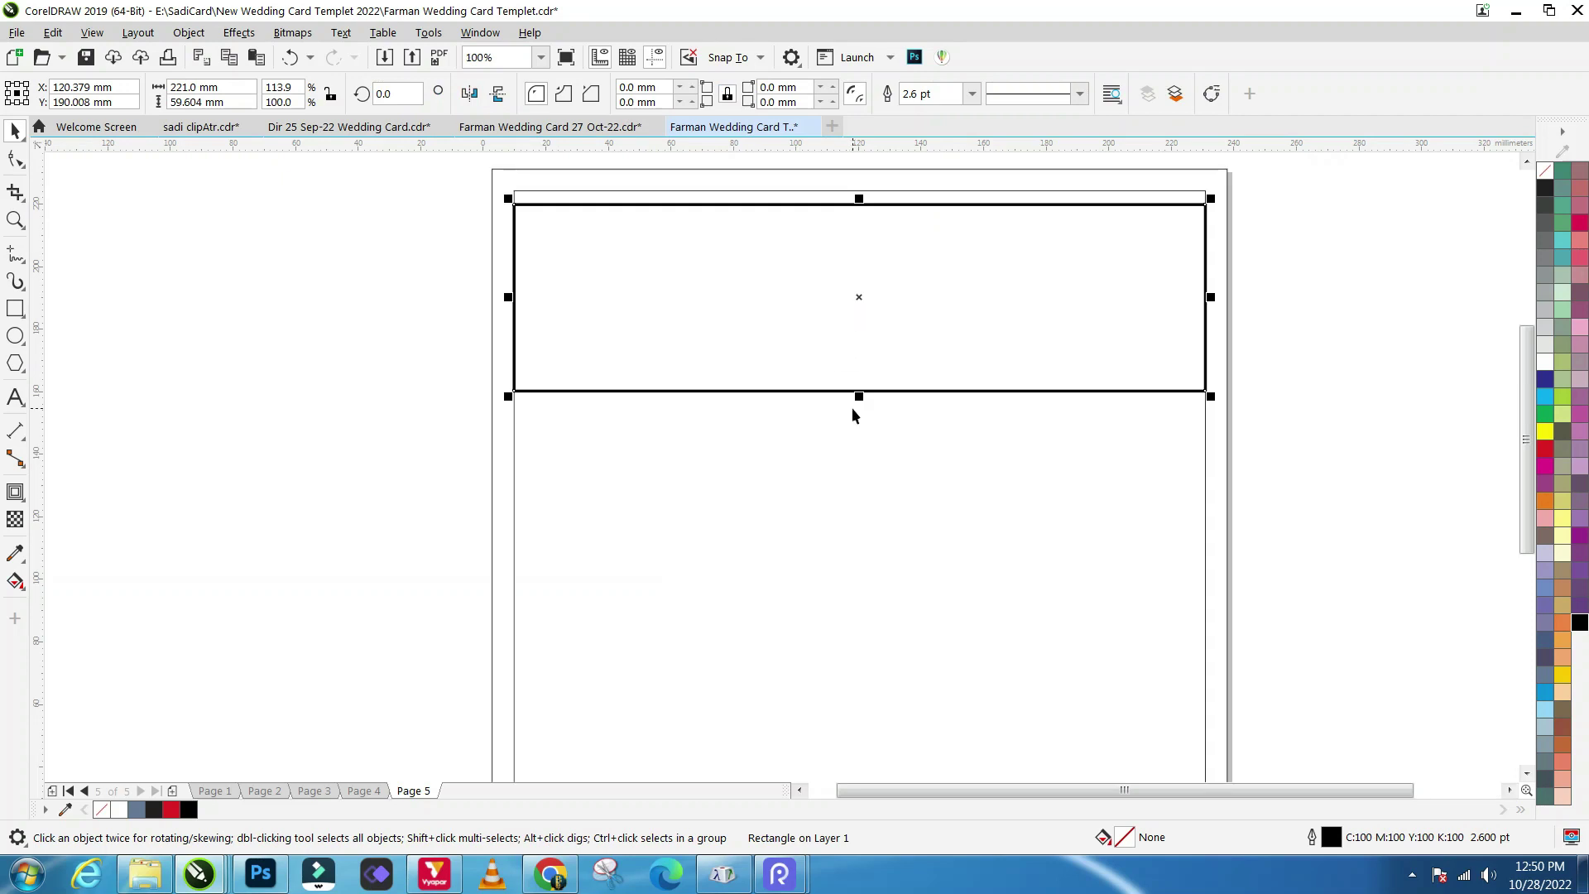
key("ctrl+a")
left_click(893, 323)
scroll(1040, 340, "up", 1)
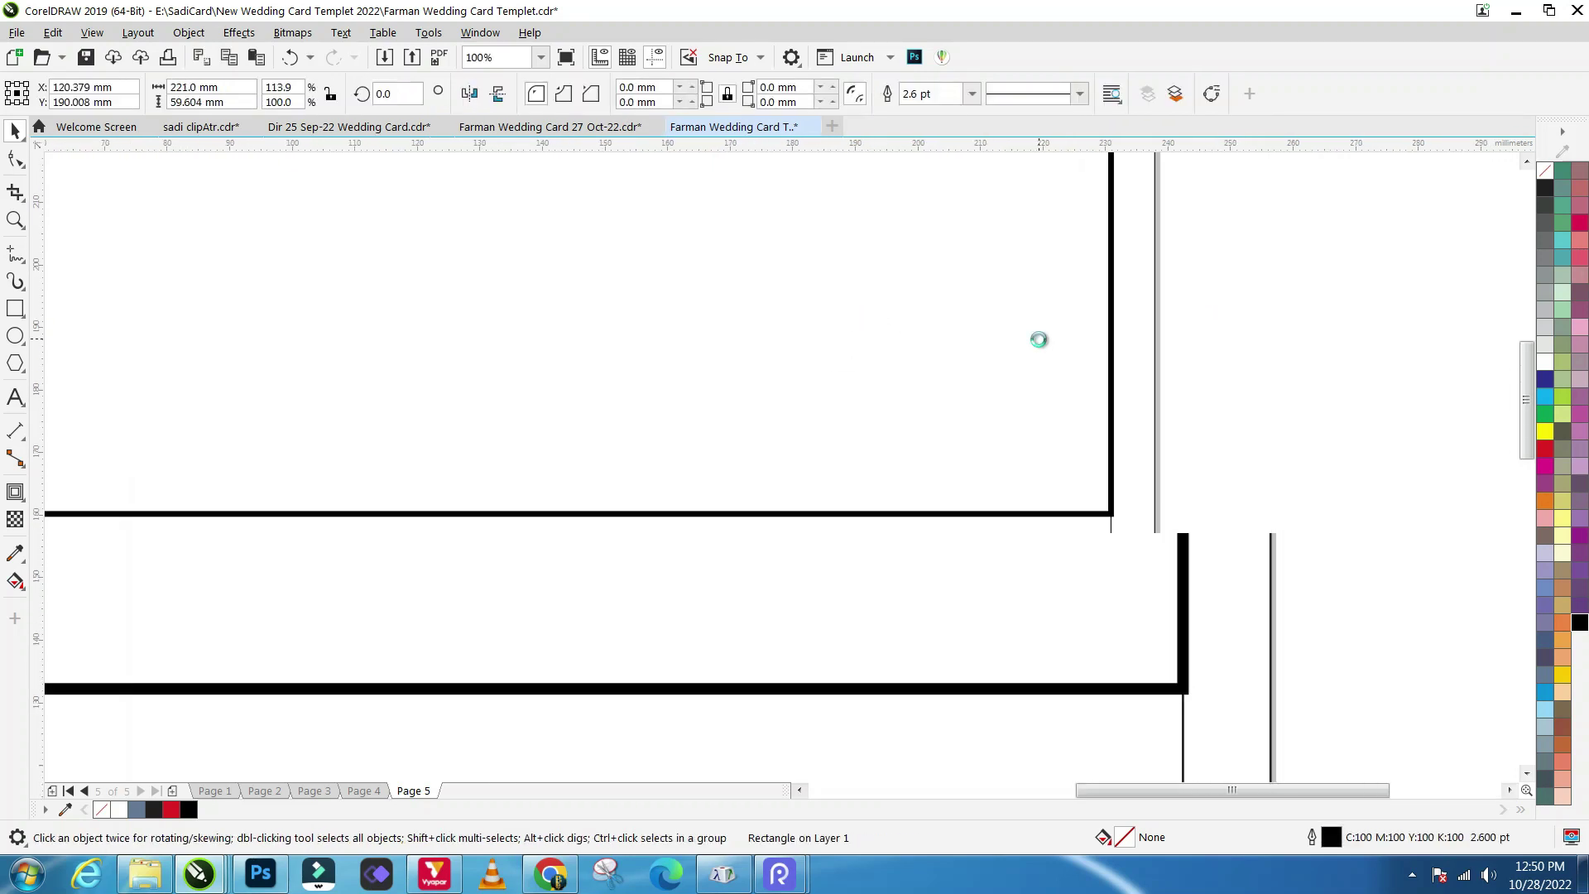
scroll(1159, 350, "down", 1)
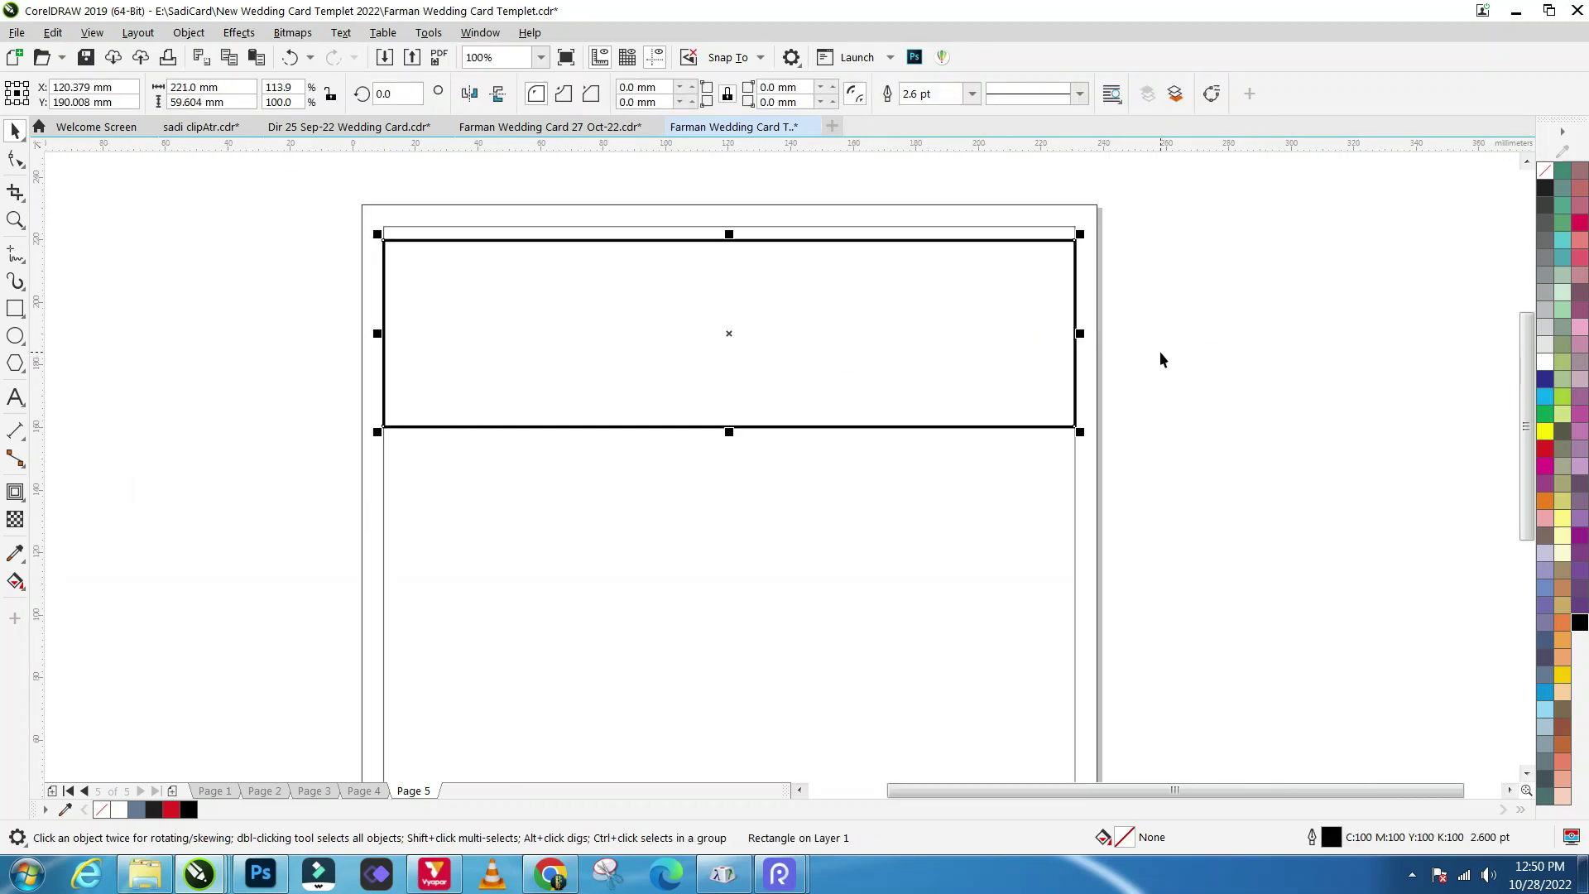
Step: Draw a circle, centre it on the banner, then left-align it with the banner
left_click(7, 342)
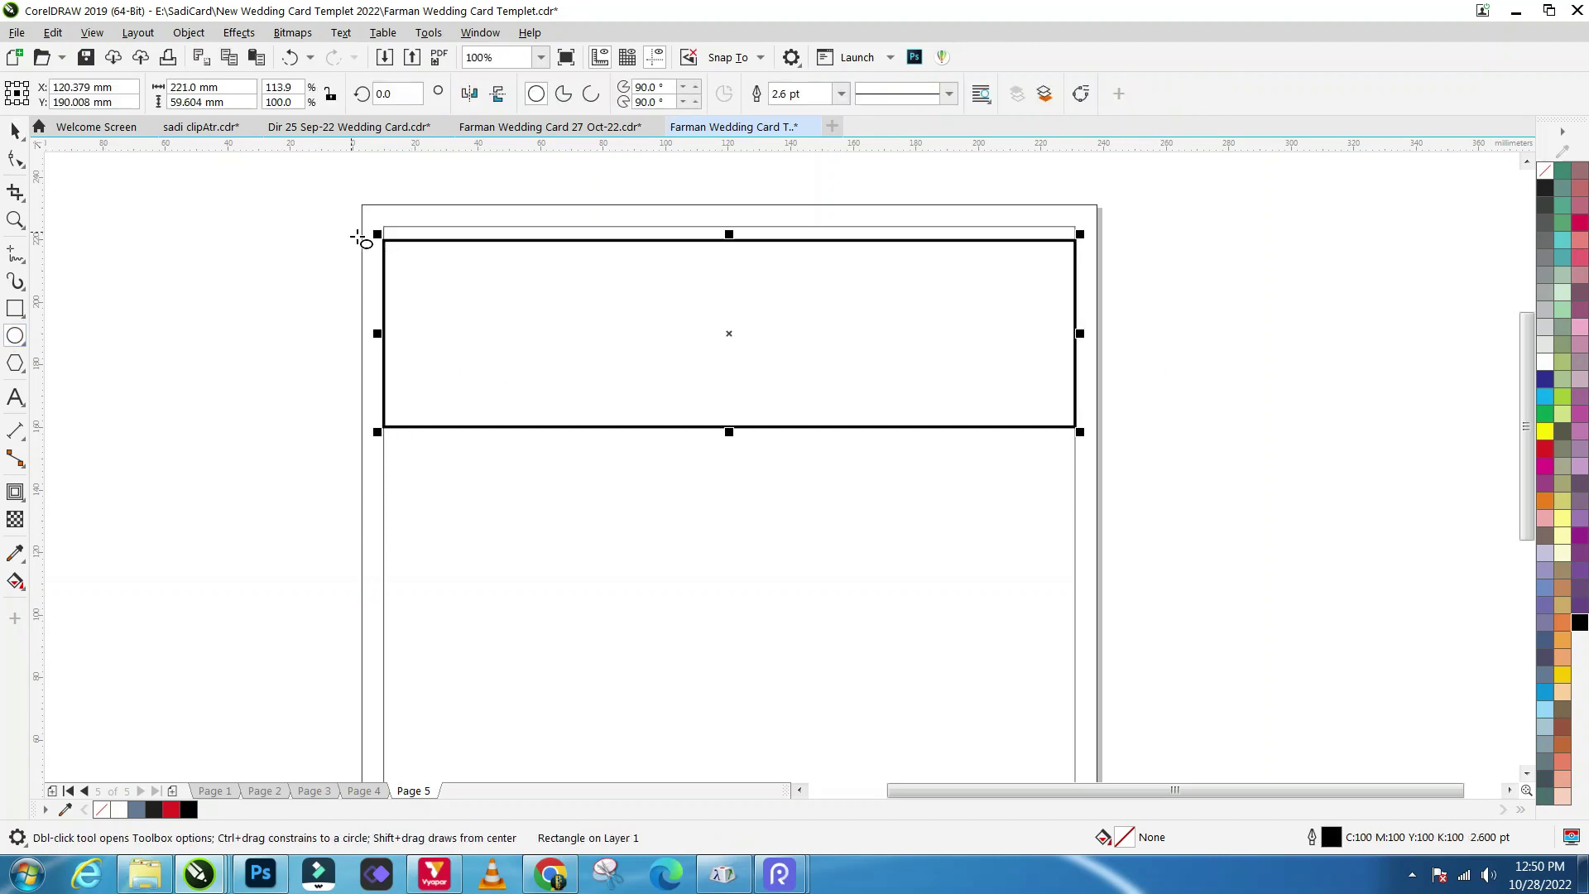
mouse_move(345, 230)
left_mouse_down()
mouse_move(777, 500)
mouse_move(563, 400)
left_mouse_up()
left_click(16, 131)
left_click(691, 342, "shift")
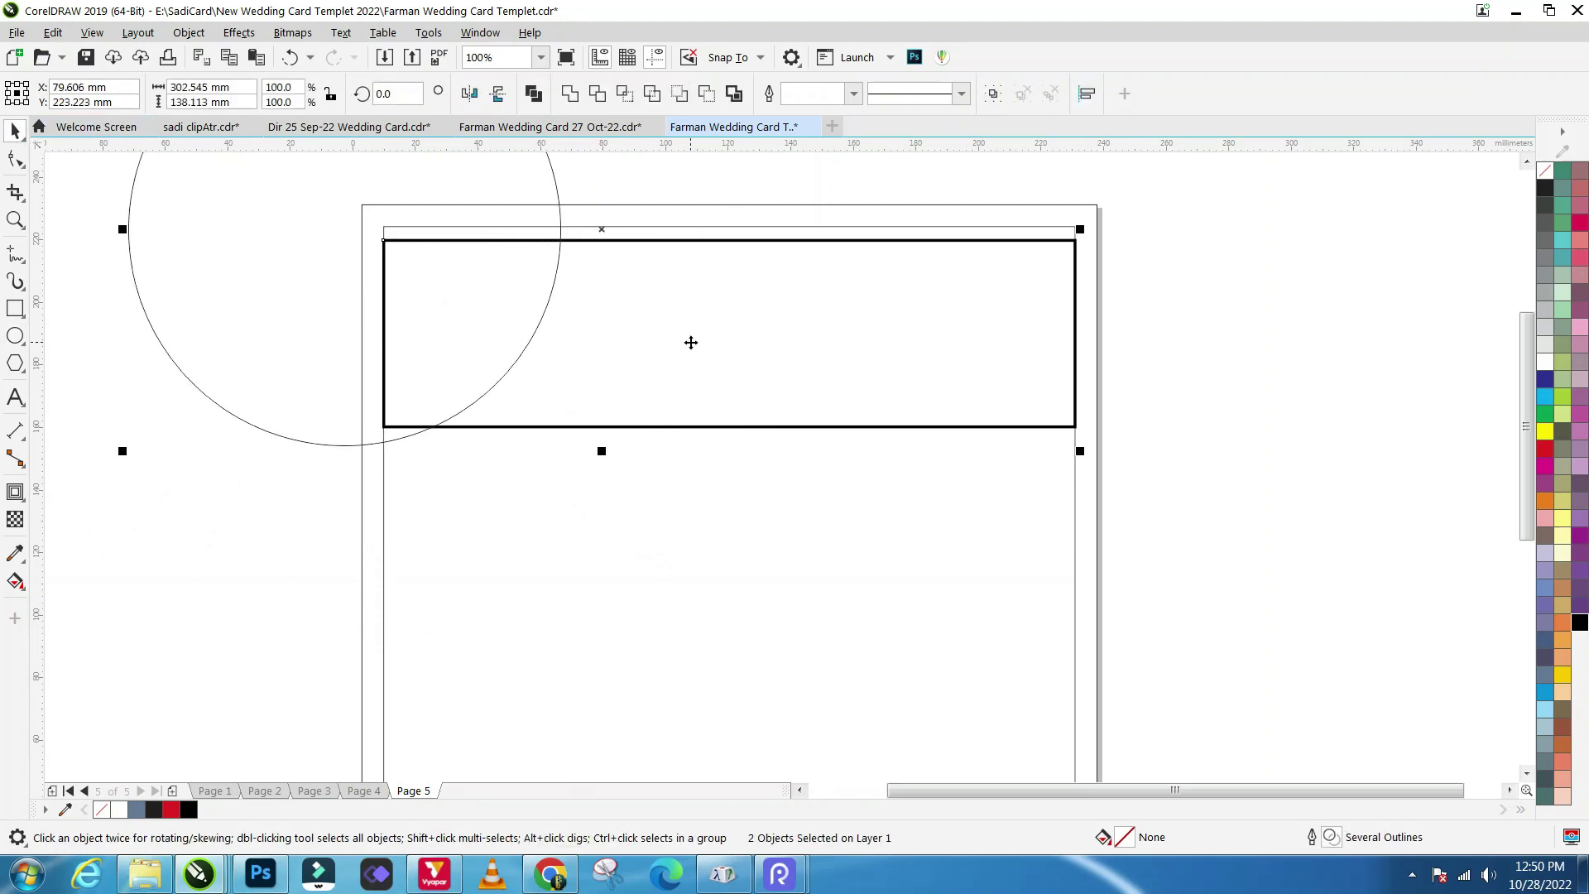
key("c")
left_click(718, 296)
mouse_move(763, 309)
left_mouse_down()
mouse_move(656, 474)
mouse_move(631, 478)
left_mouse_up()
left_click(984, 319, "shift")
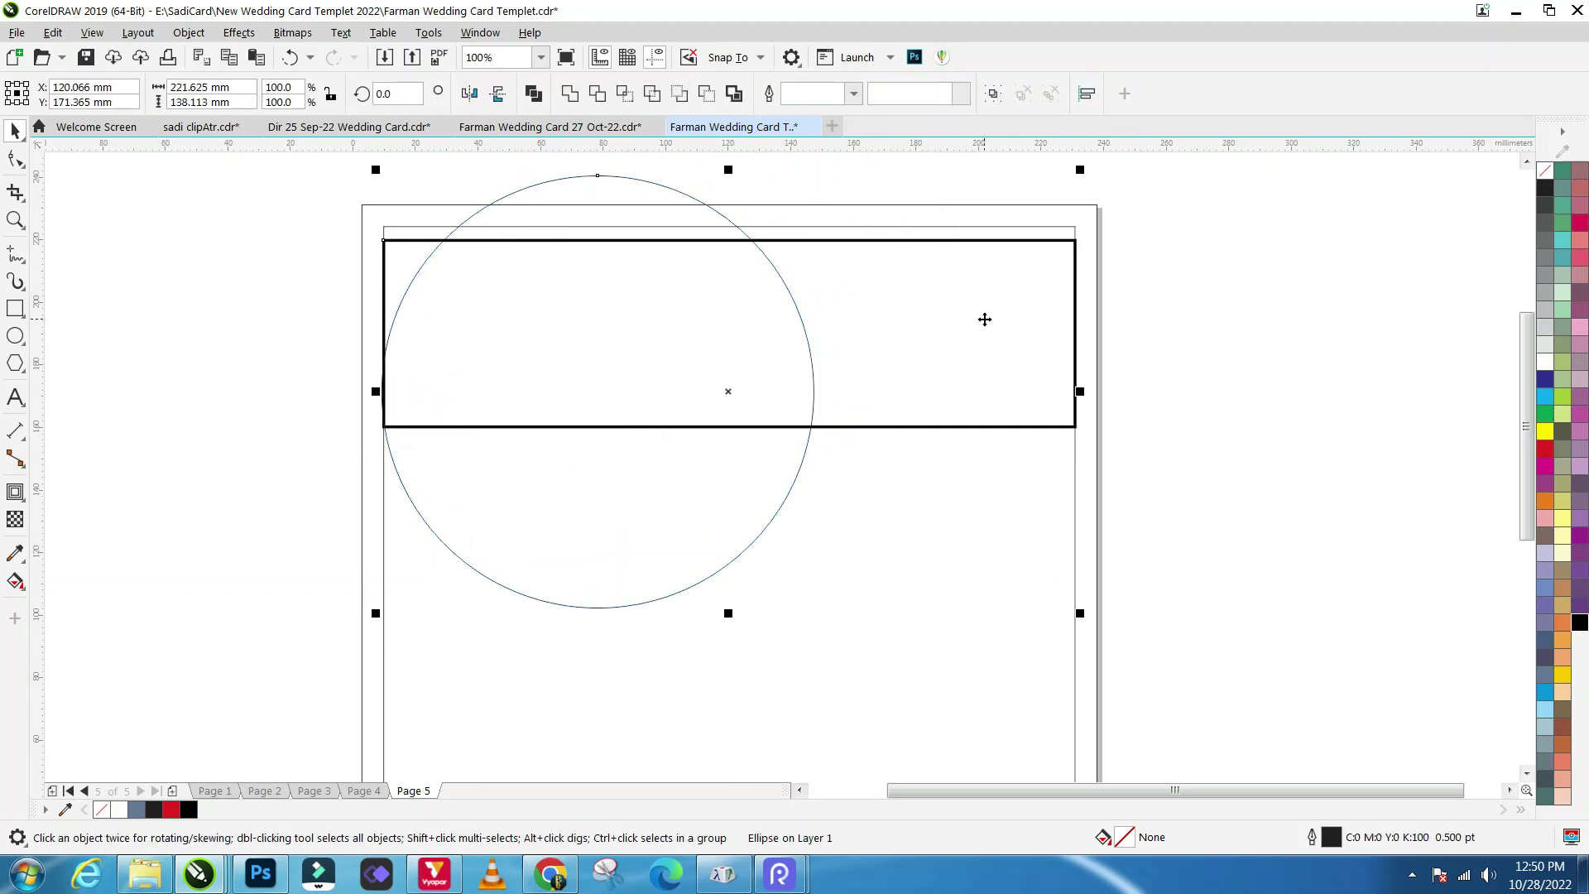
key("l")
Step: Resize the circle to the banner's 59.604 mm height at its left end
left_click(394, 323)
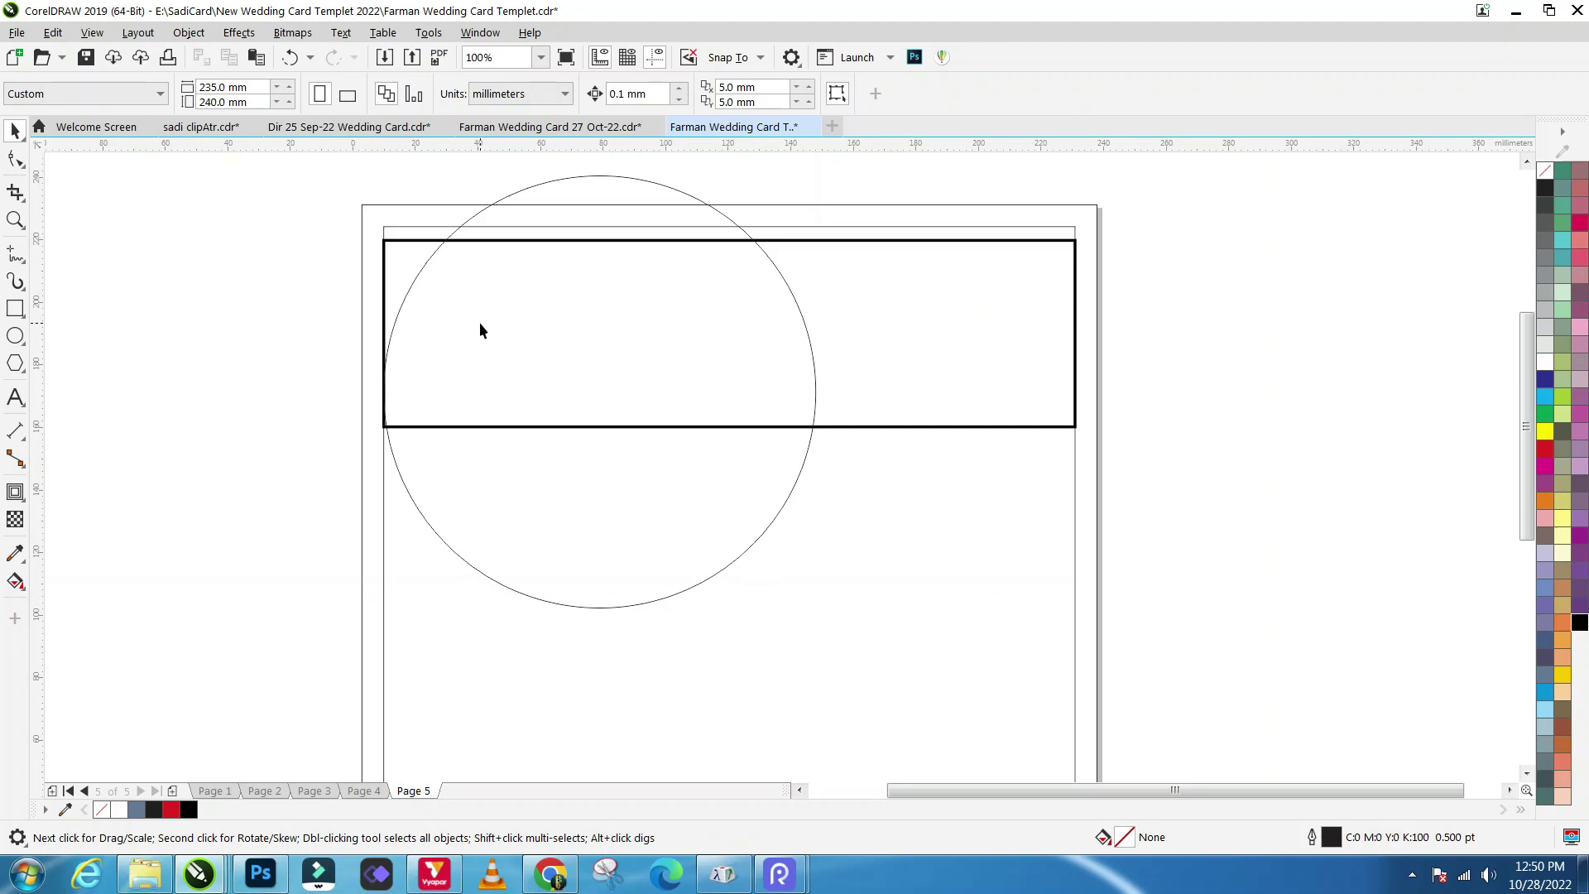
left_click_drag(824, 621, 699, 491)
mouse_move(571, 365)
left_mouse_down()
mouse_move(530, 331)
mouse_move(444, 306)
left_mouse_up()
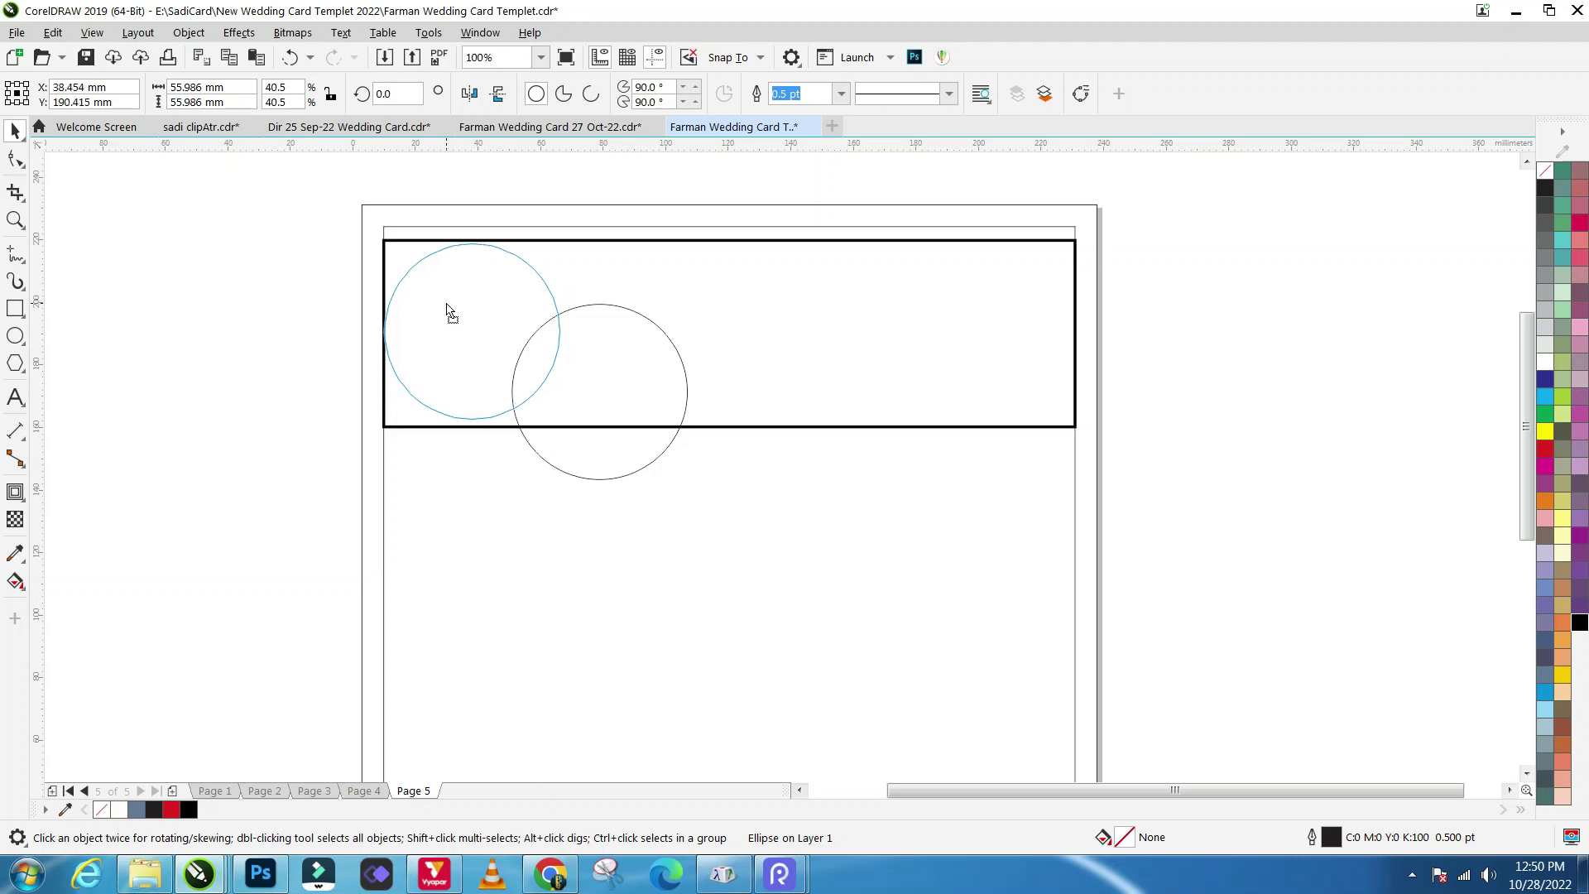
left_click_drag(444, 308, 447, 309)
scroll(479, 338, "up", 2)
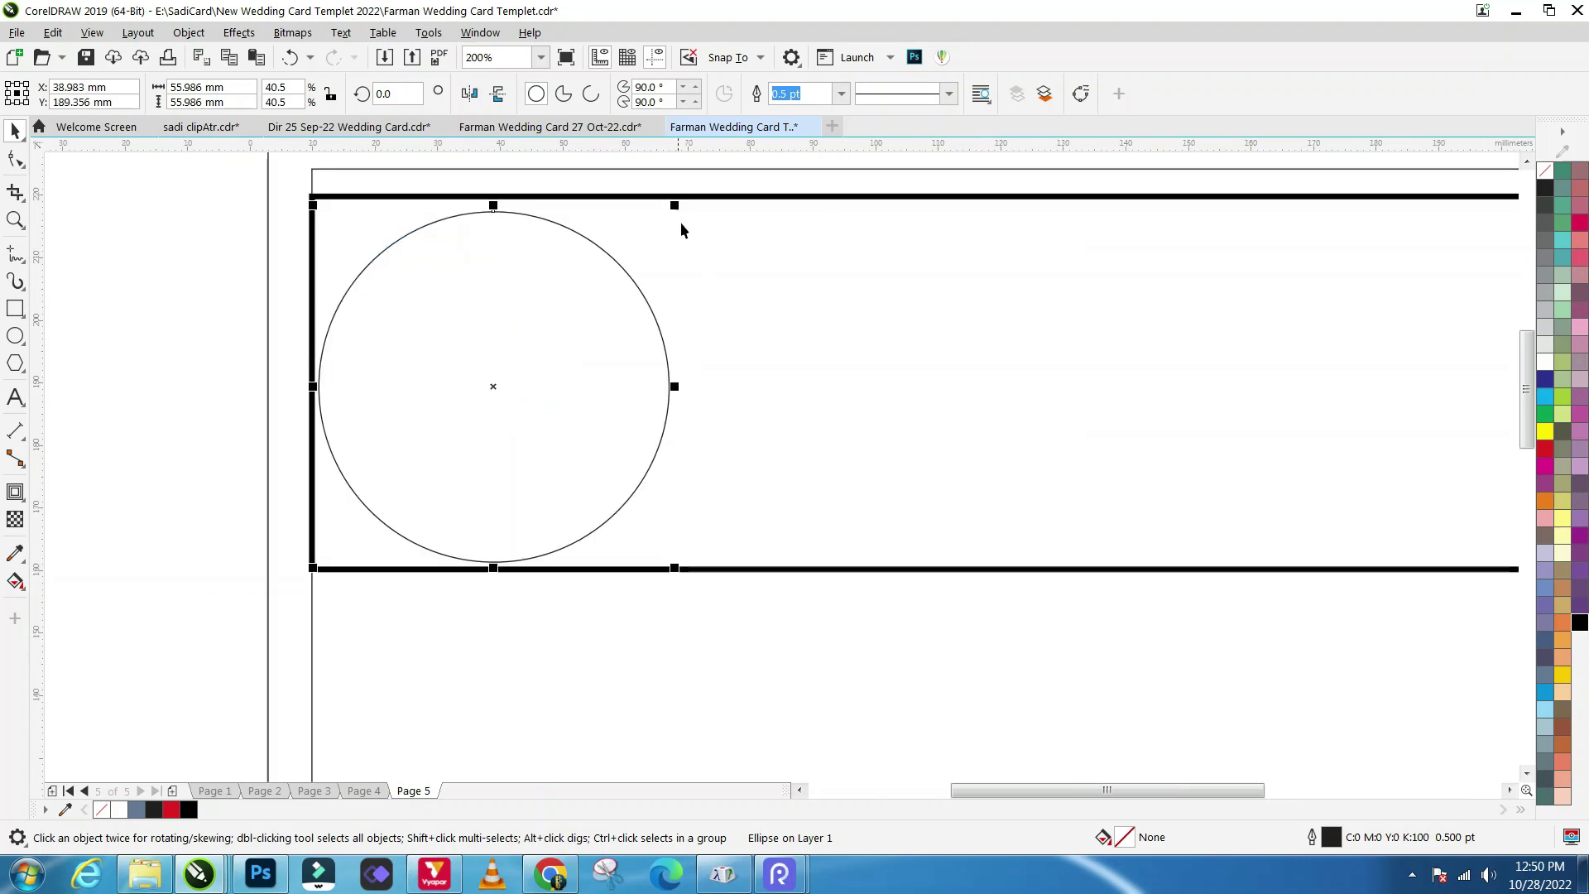
left_click_drag(675, 203, 709, 191)
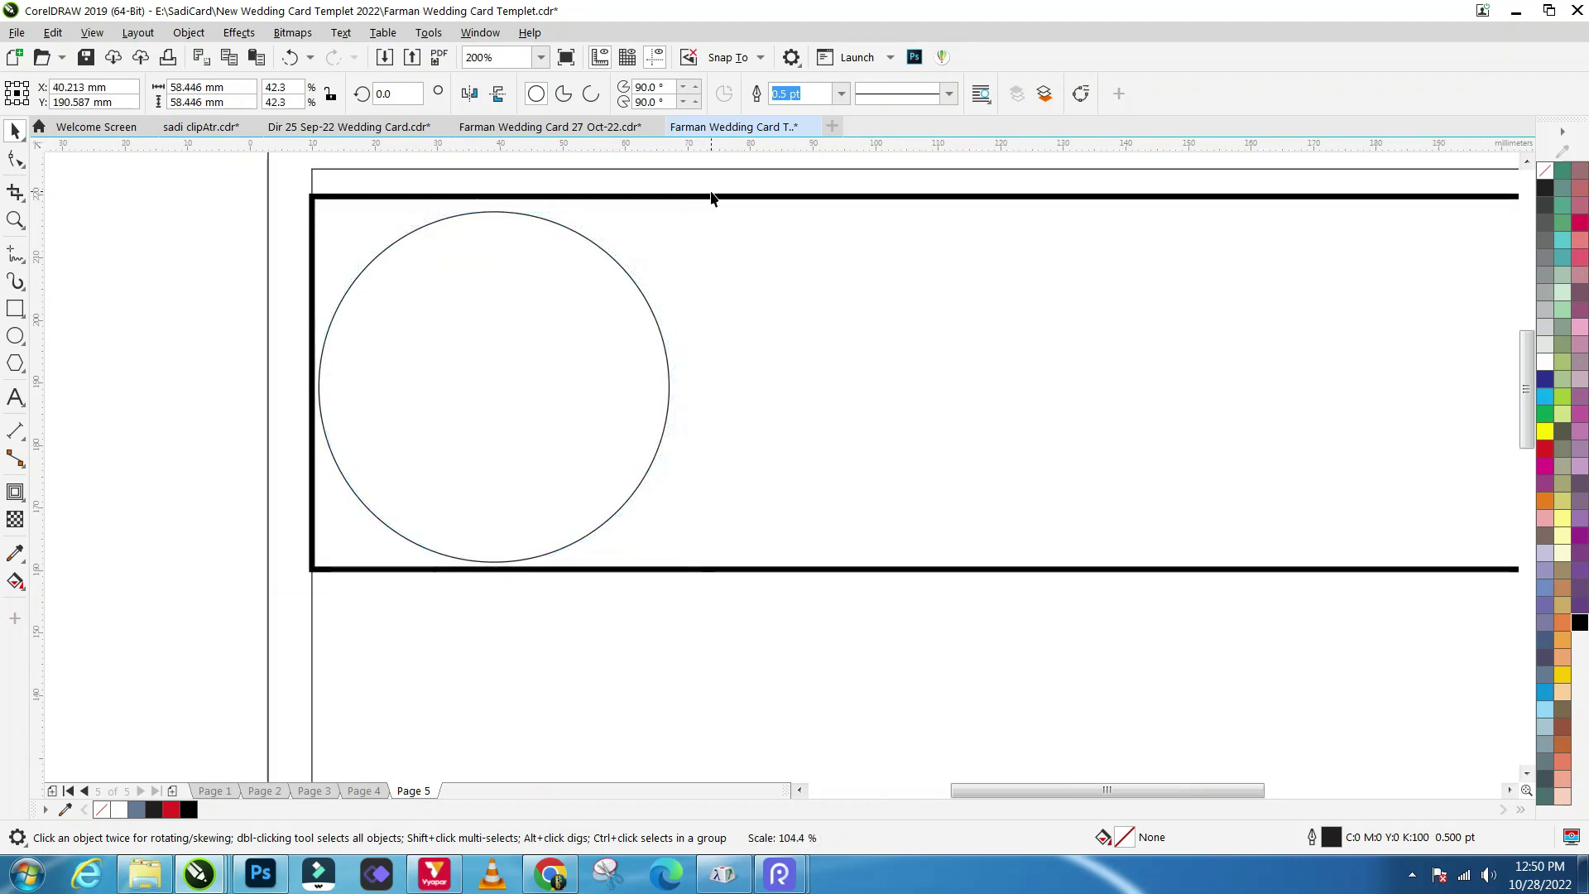
left_click_drag(690, 568, 693, 569)
key("ctrl+a")
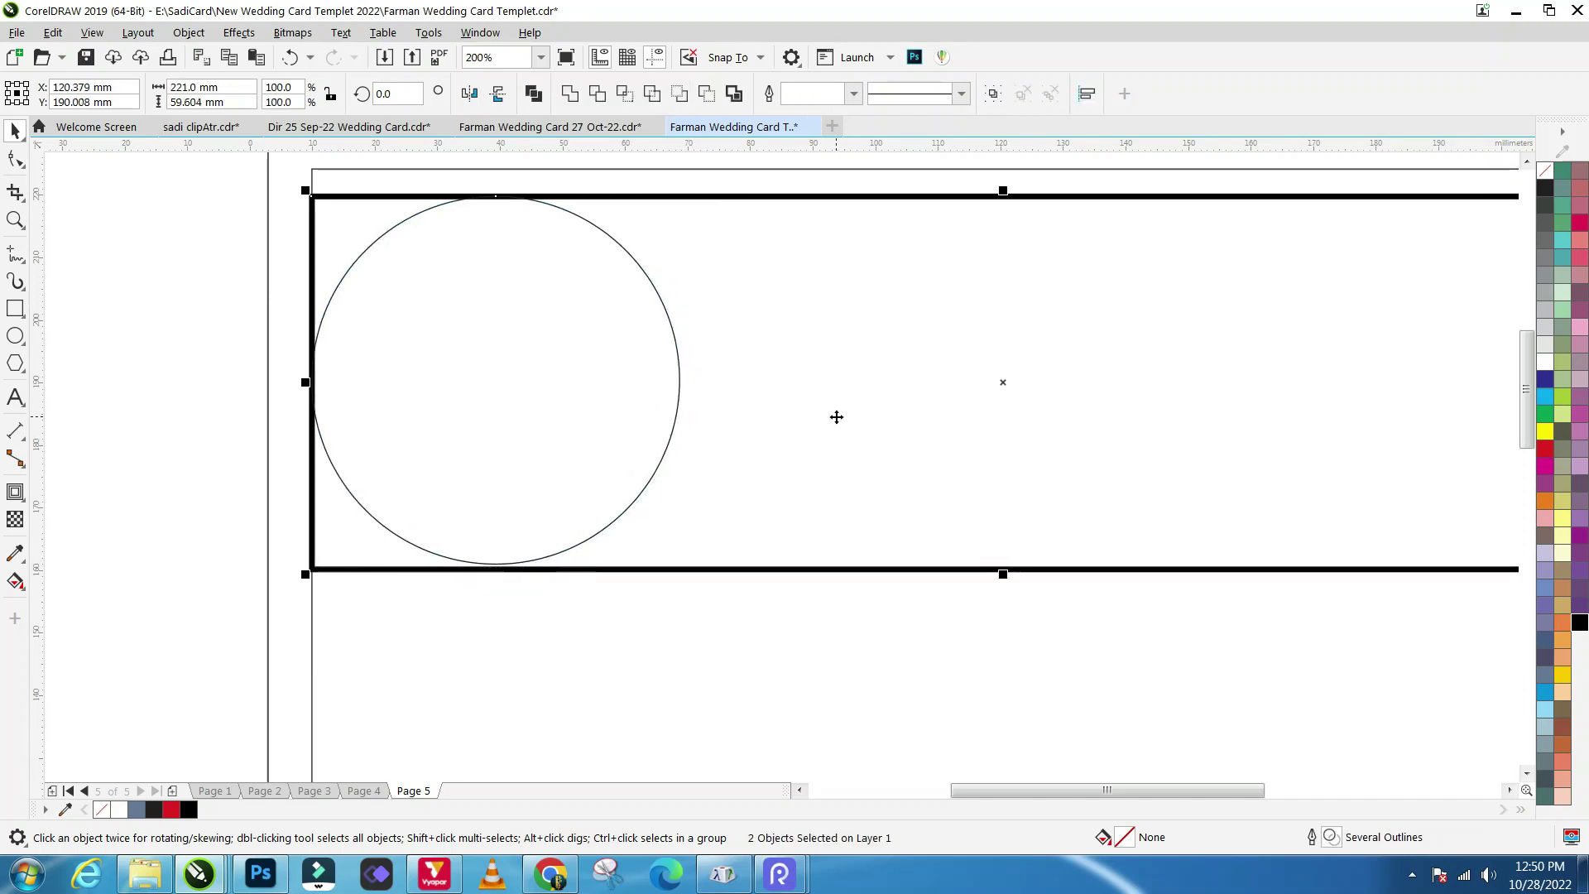
Step: Select the circle and zoom in and out to check how it fits the banner
scroll(776, 372, "down", 2)
left_click(407, 365)
left_click(609, 359)
scroll(596, 370, "up", 2)
scroll(579, 377, "down", 2)
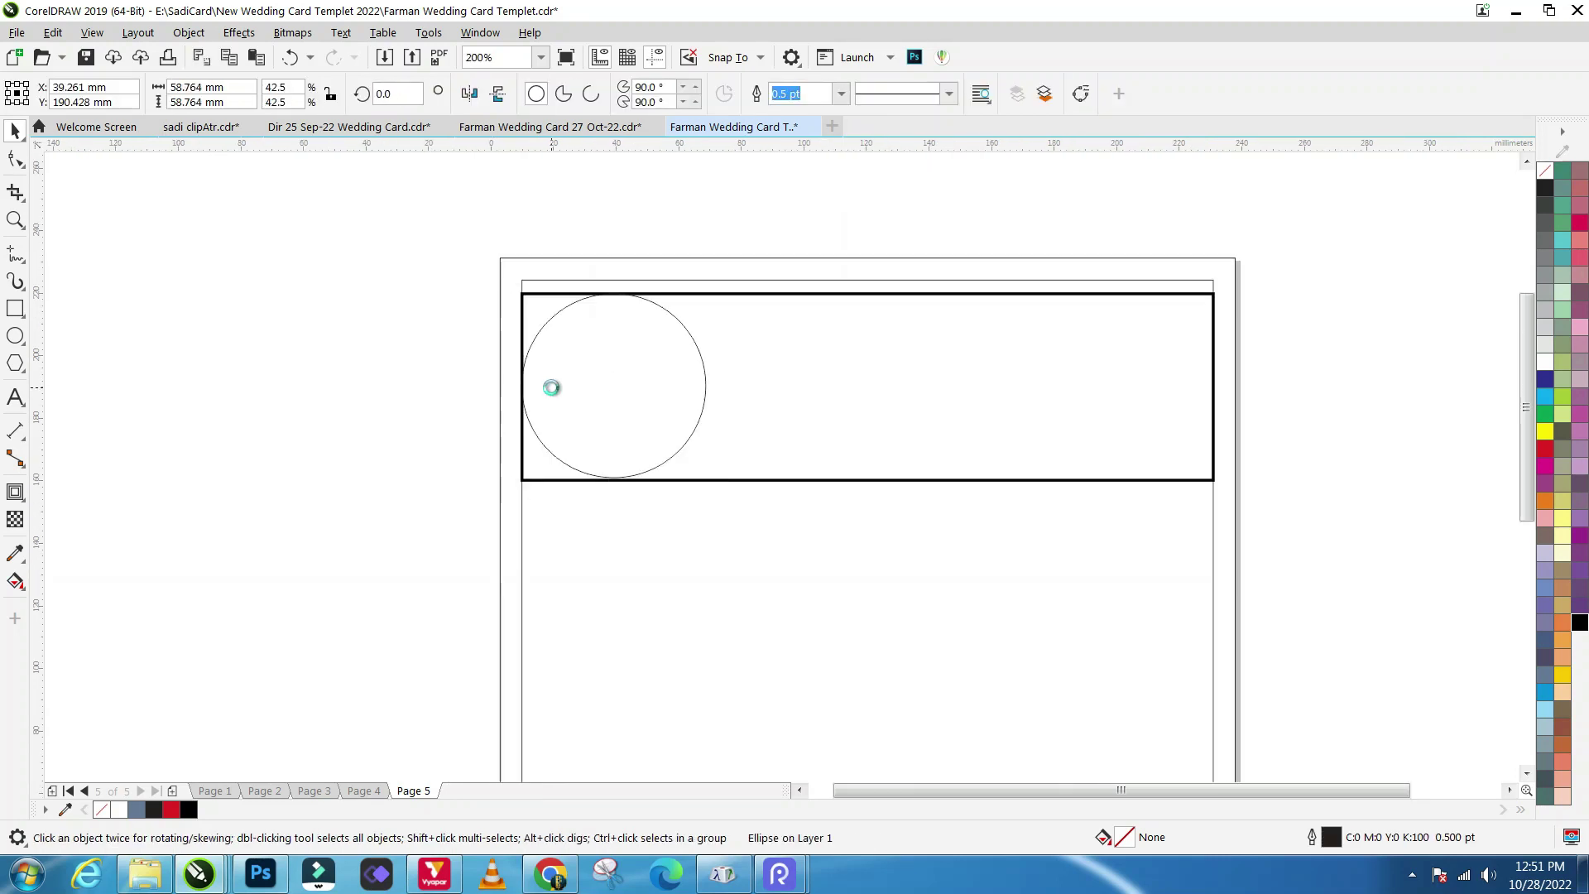
scroll(592, 390, "up", 2)
scroll(604, 385, "down", 2)
scroll(613, 379, "up", 2)
scroll(674, 365, "up", 2)
scroll(673, 365, "down", 4)
scroll(675, 356, "up", 2)
scroll(662, 314, "up", 2)
scroll(650, 286, "down", 4)
scroll(642, 327, "up", 2)
scroll(579, 339, "up", 2)
scroll(548, 344, "down", 4)
key("Escape")
Step: Move the circle and banner together off the page to the right
left_click(534, 364)
left_click(769, 373, "shift")
scroll(536, 351, "down", 2)
left_click_drag(699, 354, 1294, 330)
scroll(1294, 330, "up", 2)
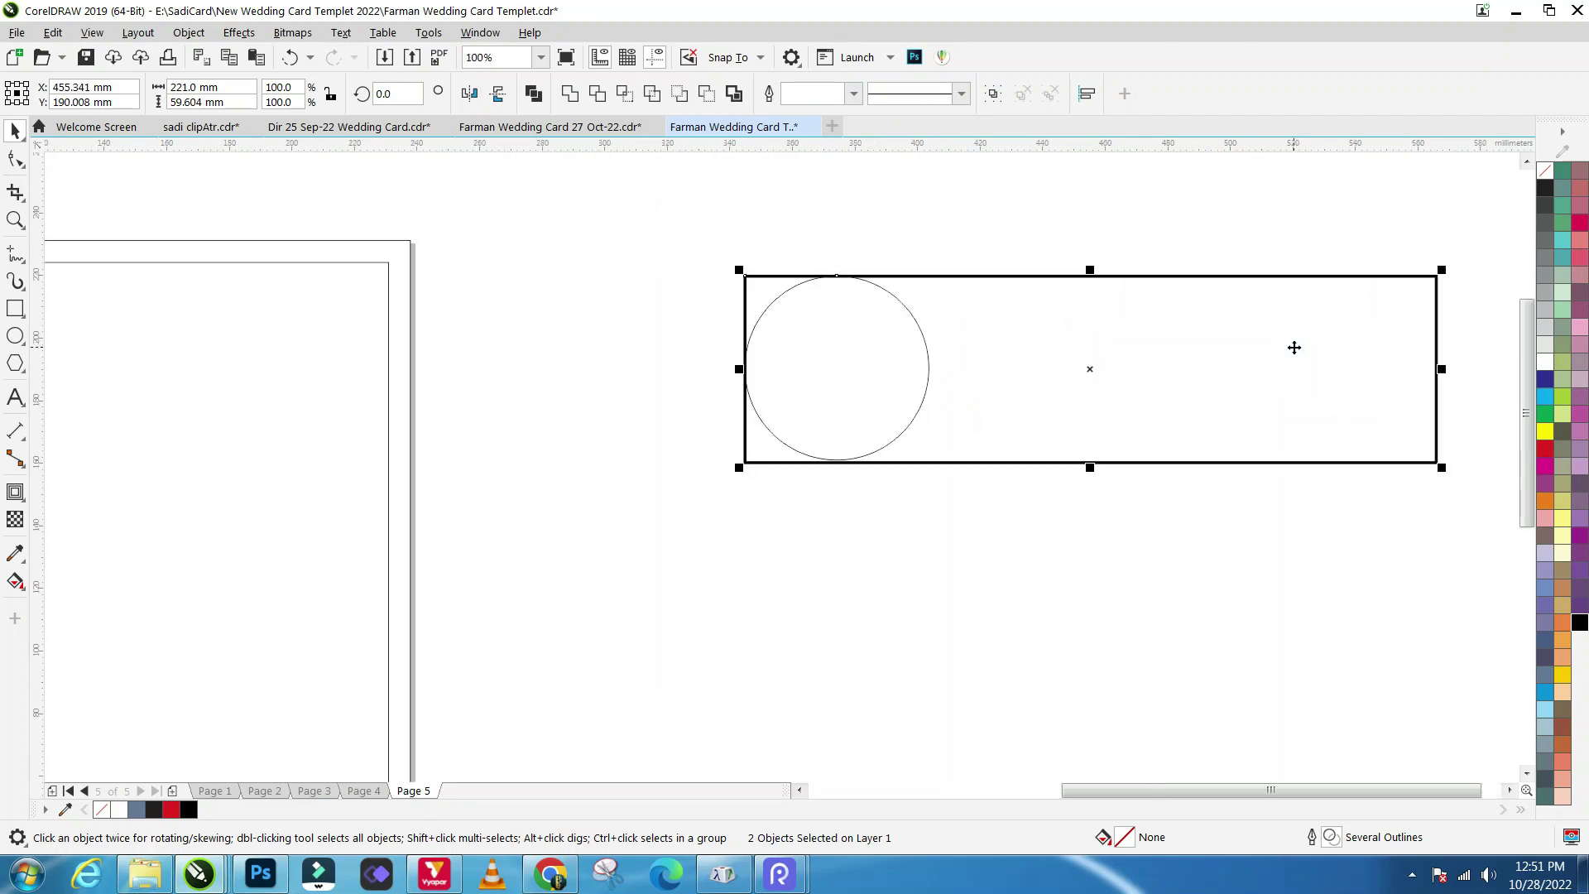
Step: Select the 58.764 mm circle on its own
left_click(816, 370)
scroll(816, 369, "up", 2)
scroll(794, 369, "up", 2)
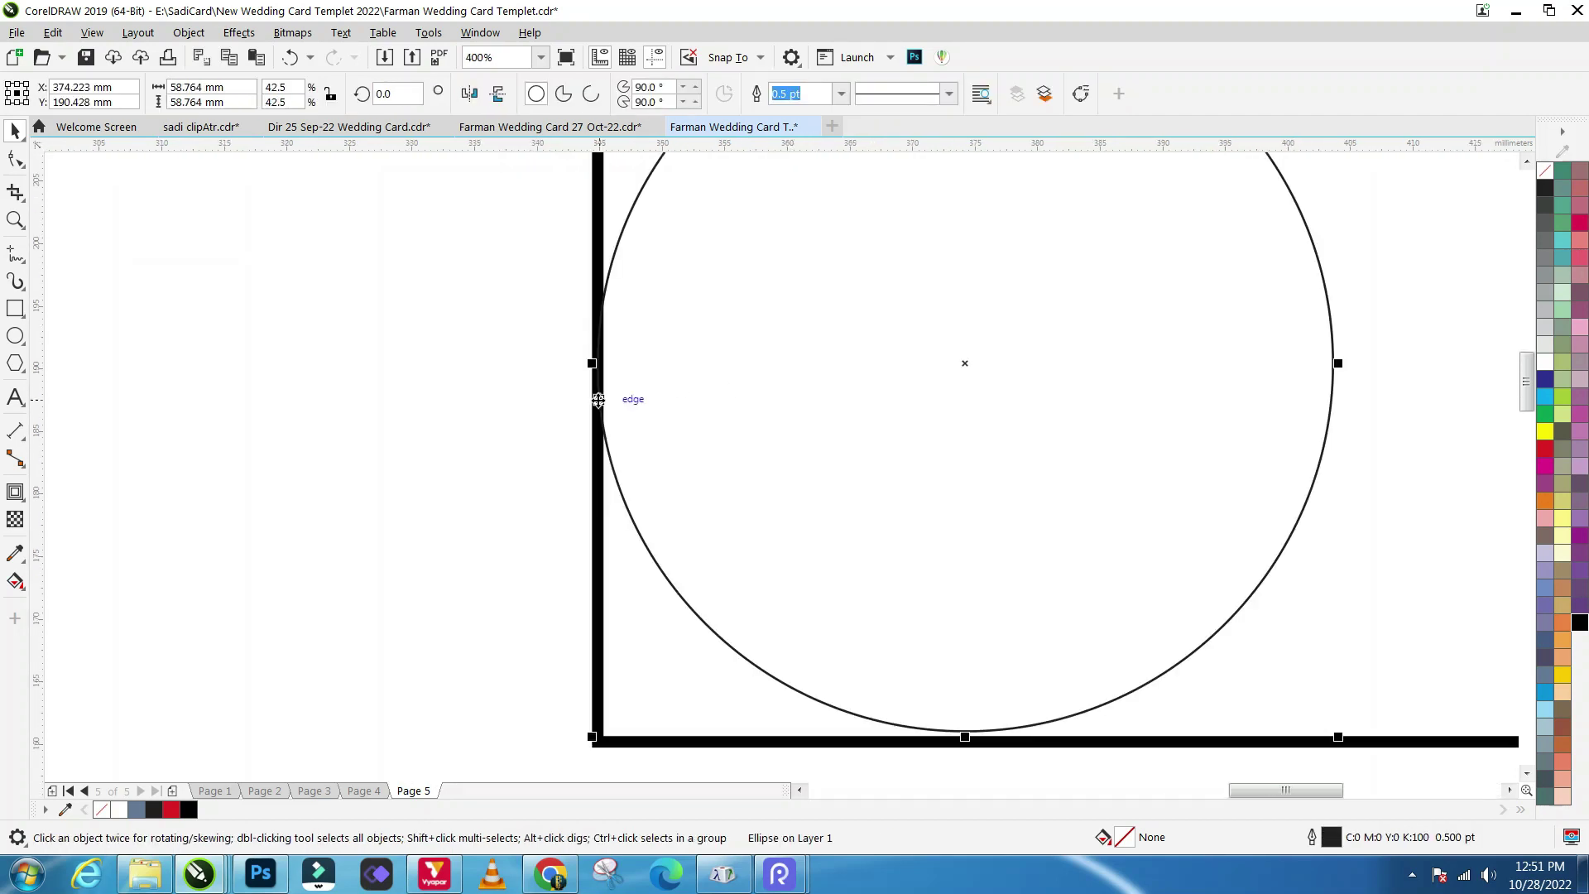
scroll(603, 397, "down", 2)
scroll(758, 387, "up", 2)
scroll(635, 405, "down", 4)
left_click(680, 441)
left_click(659, 396)
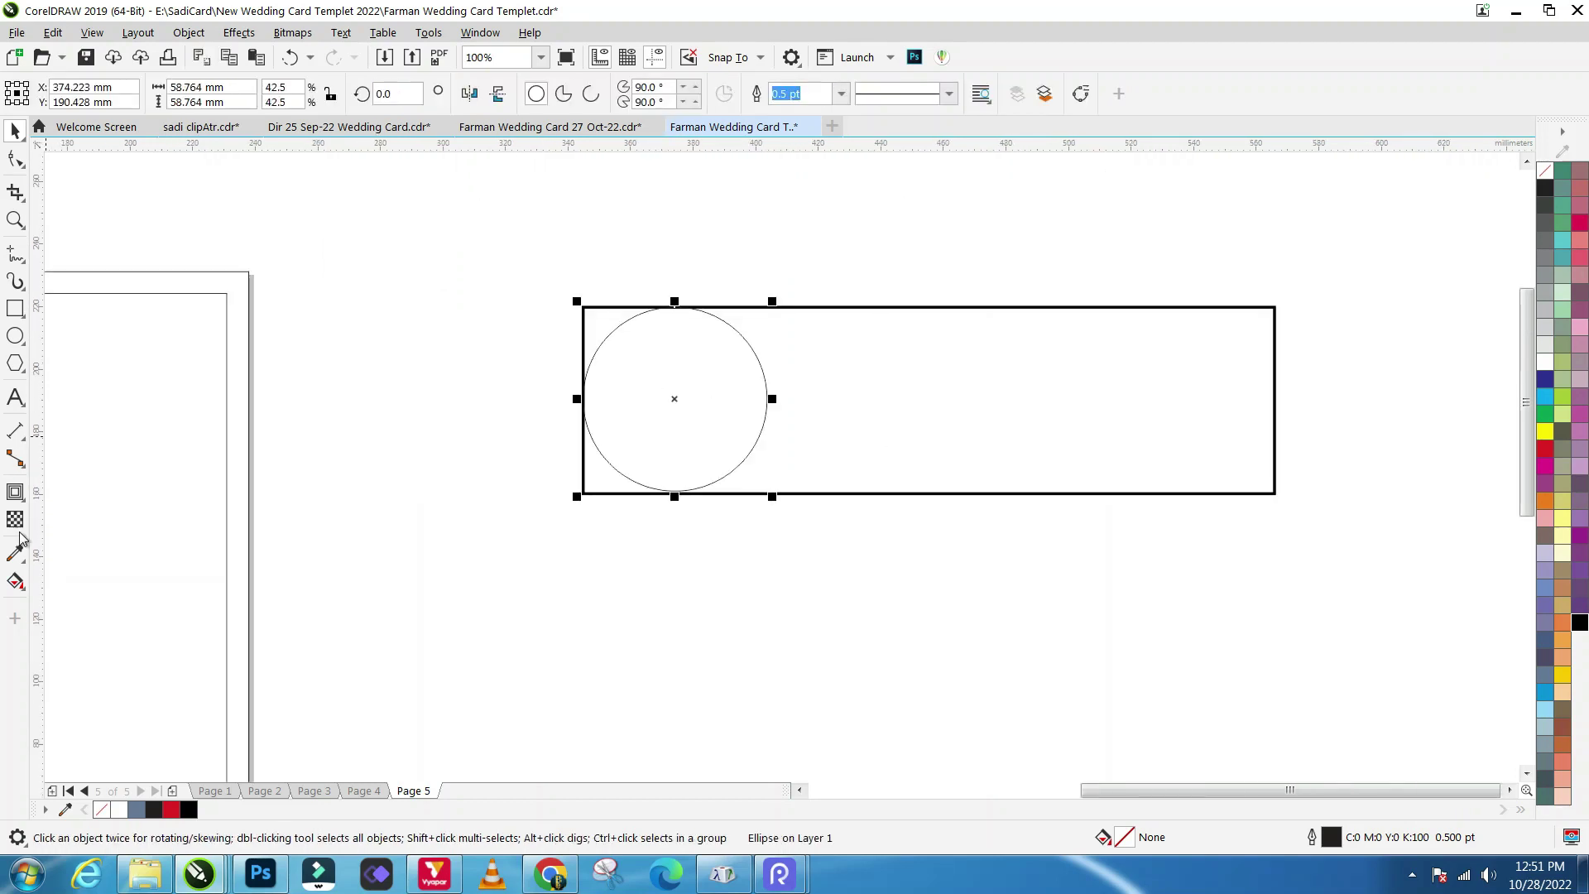
left_click(25, 594)
Step: Try Smart Fill on the corner and banner areas, then undo both fills
left_click(85, 603)
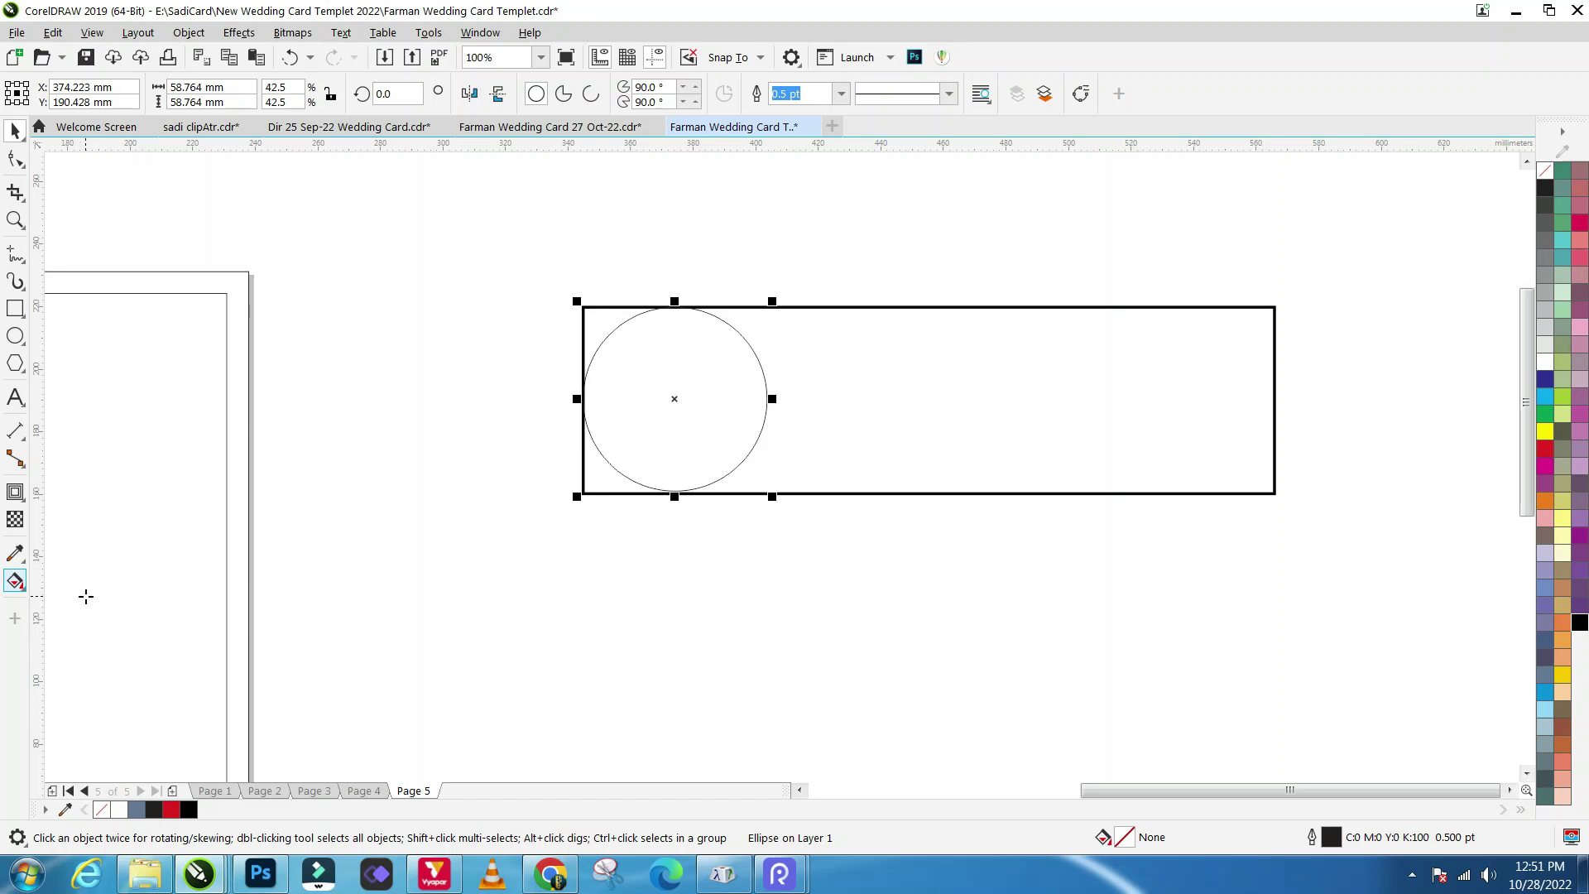
left_click(614, 318)
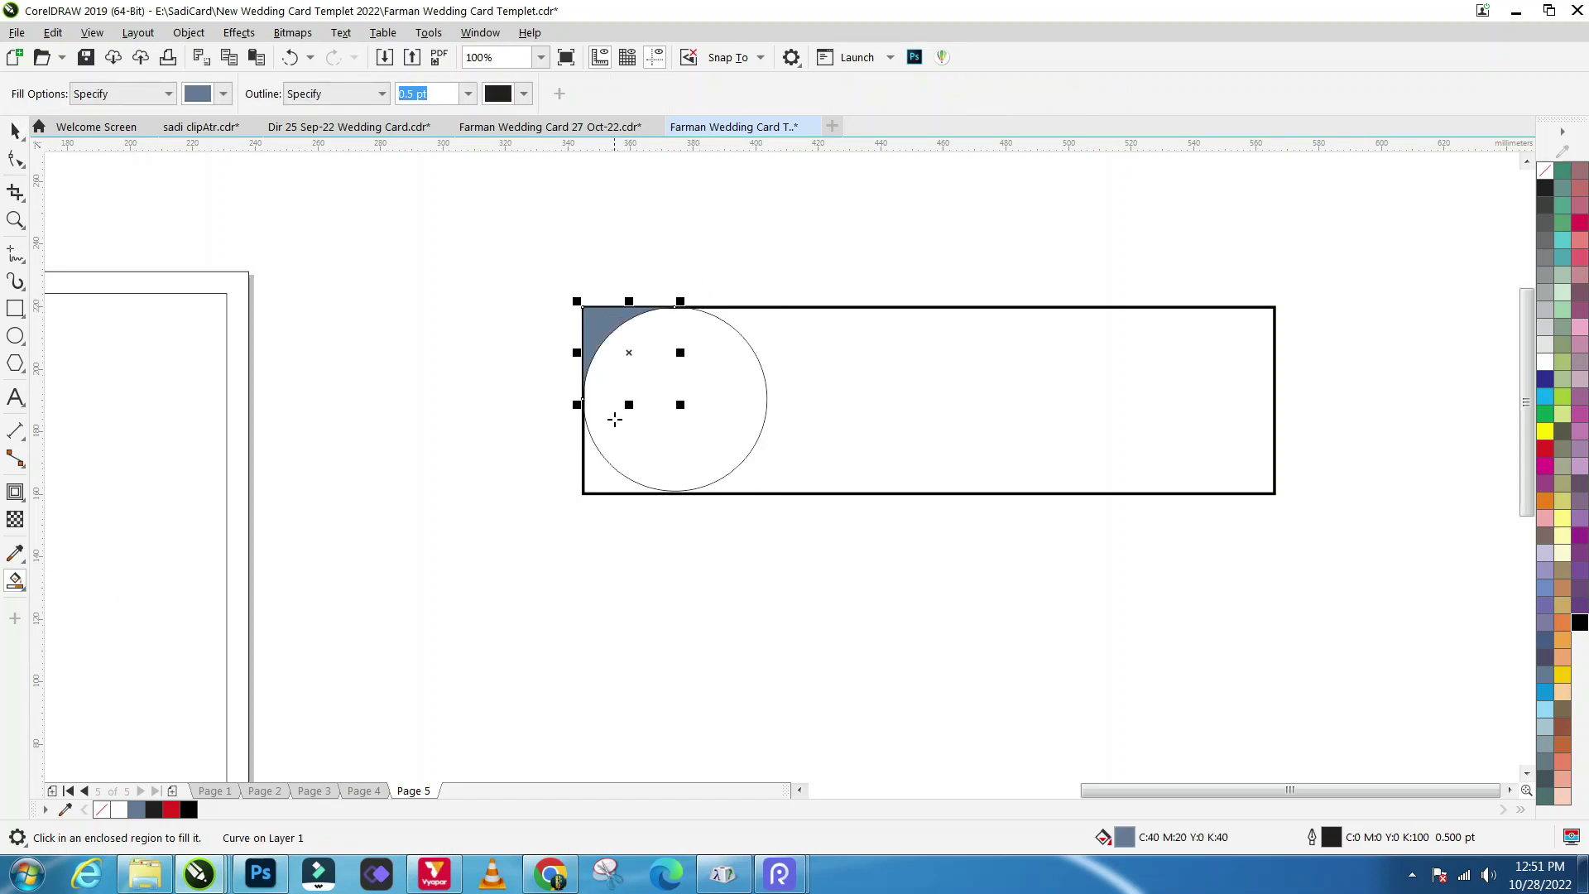
left_click(598, 478)
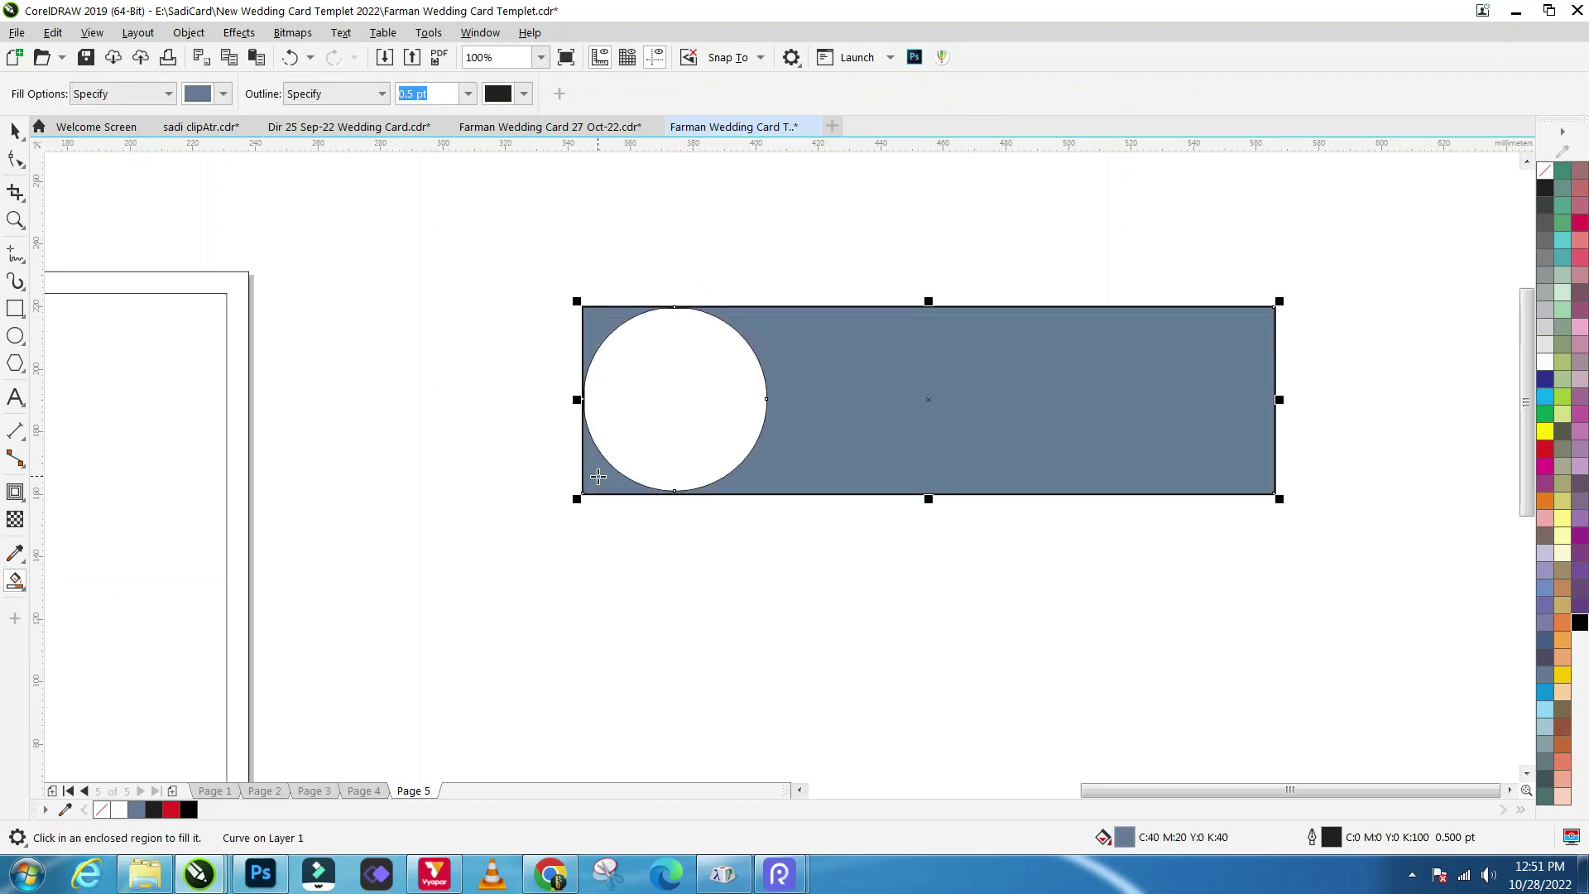
key("ctrl+z")
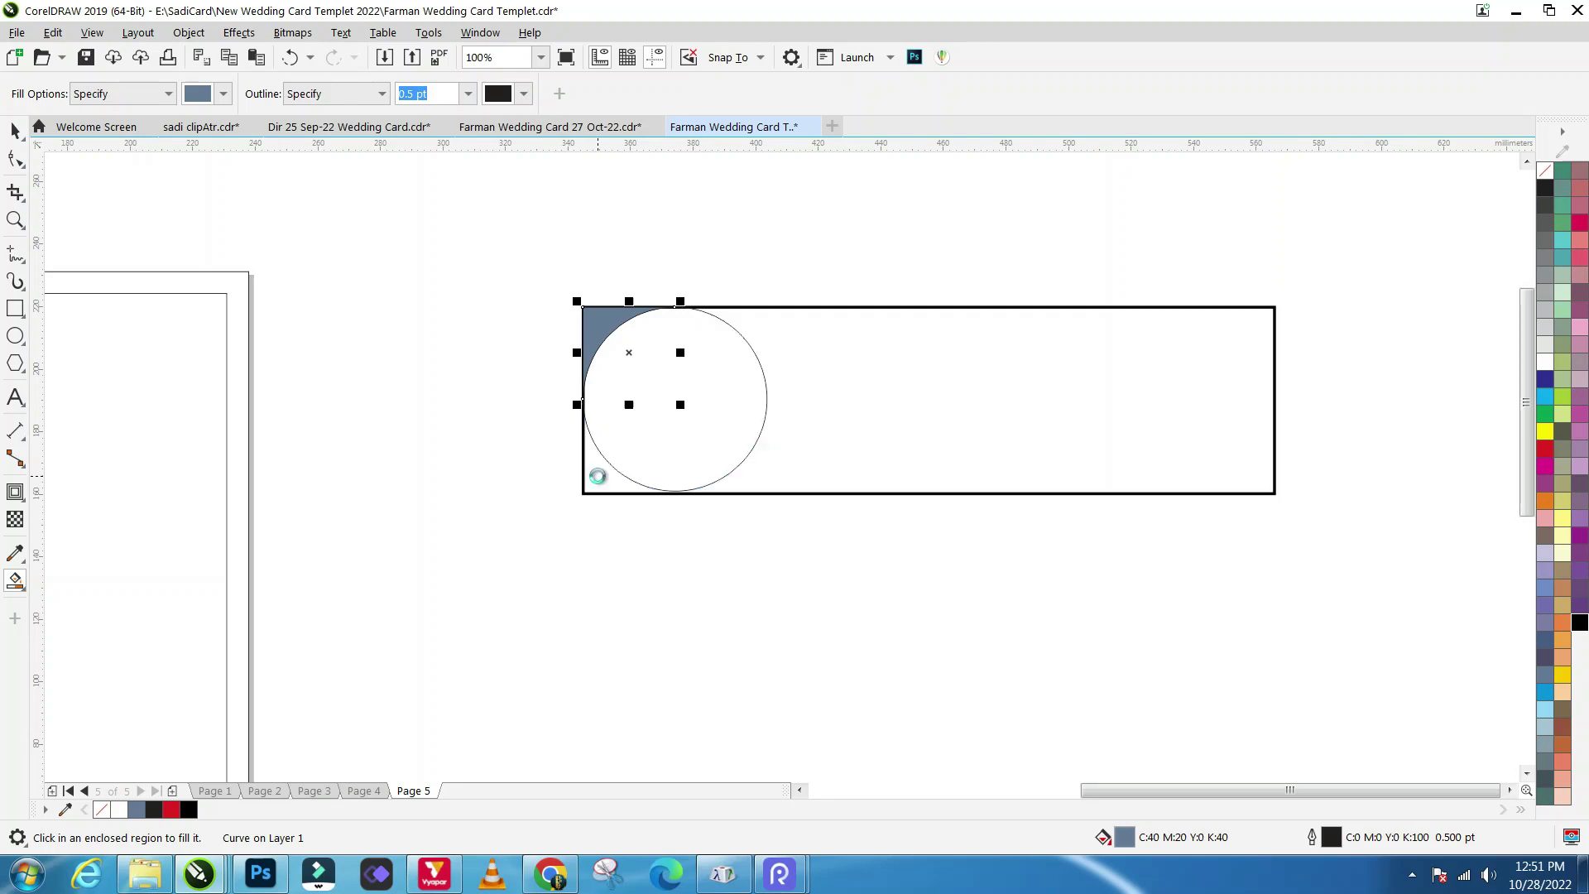
key("ctrl+z")
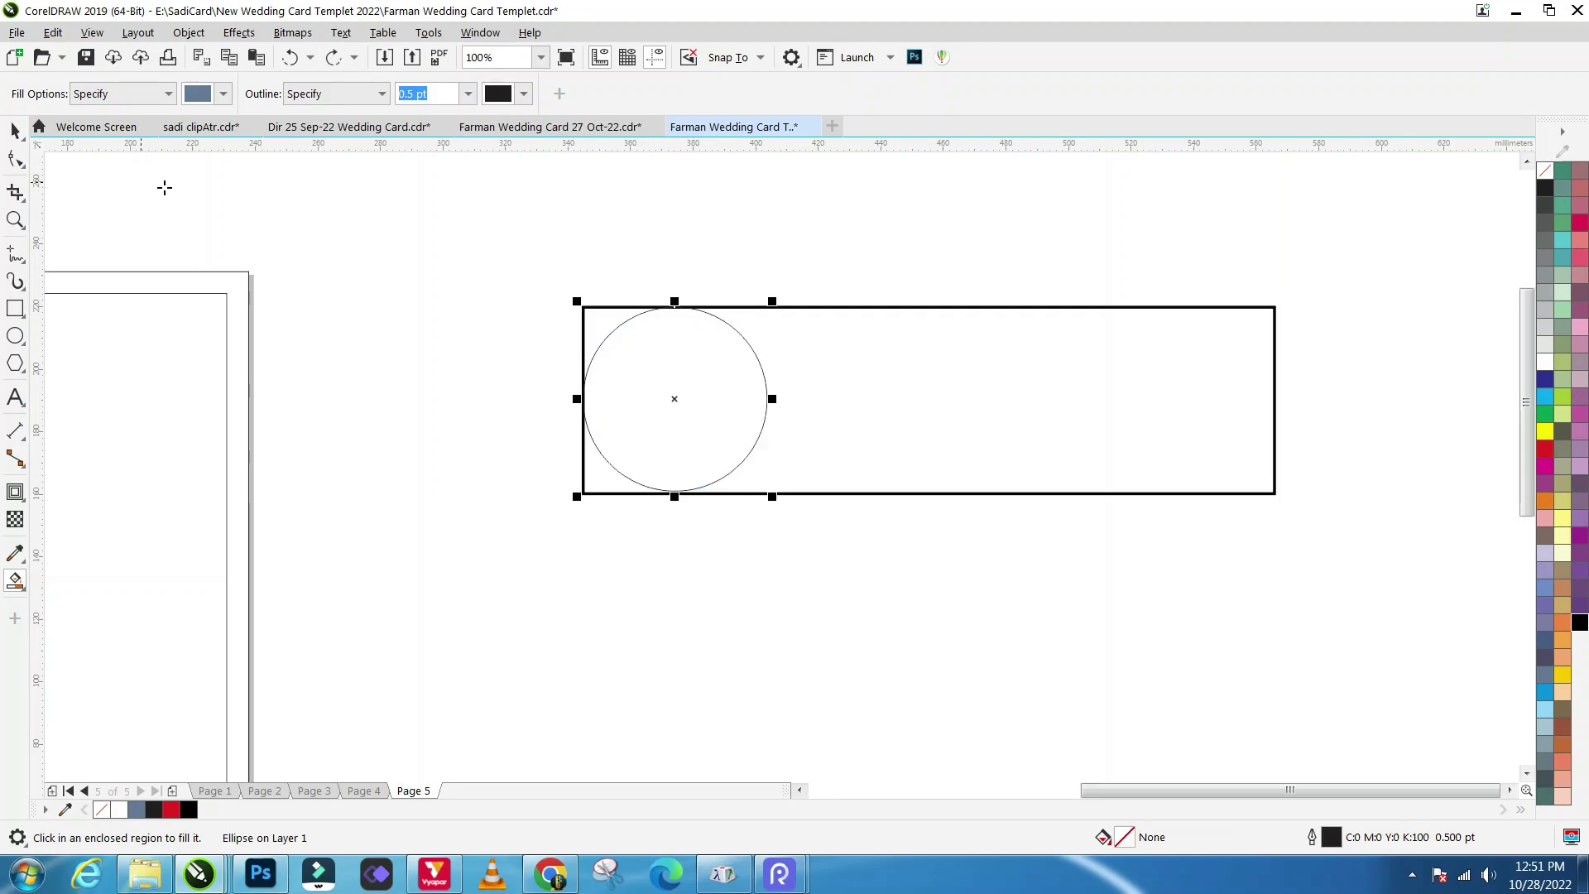
Step: Make the circle slightly taller so it meets the banner edges
left_click(17, 131)
left_click(614, 364)
left_click(654, 487)
scroll(654, 487, "up", 3)
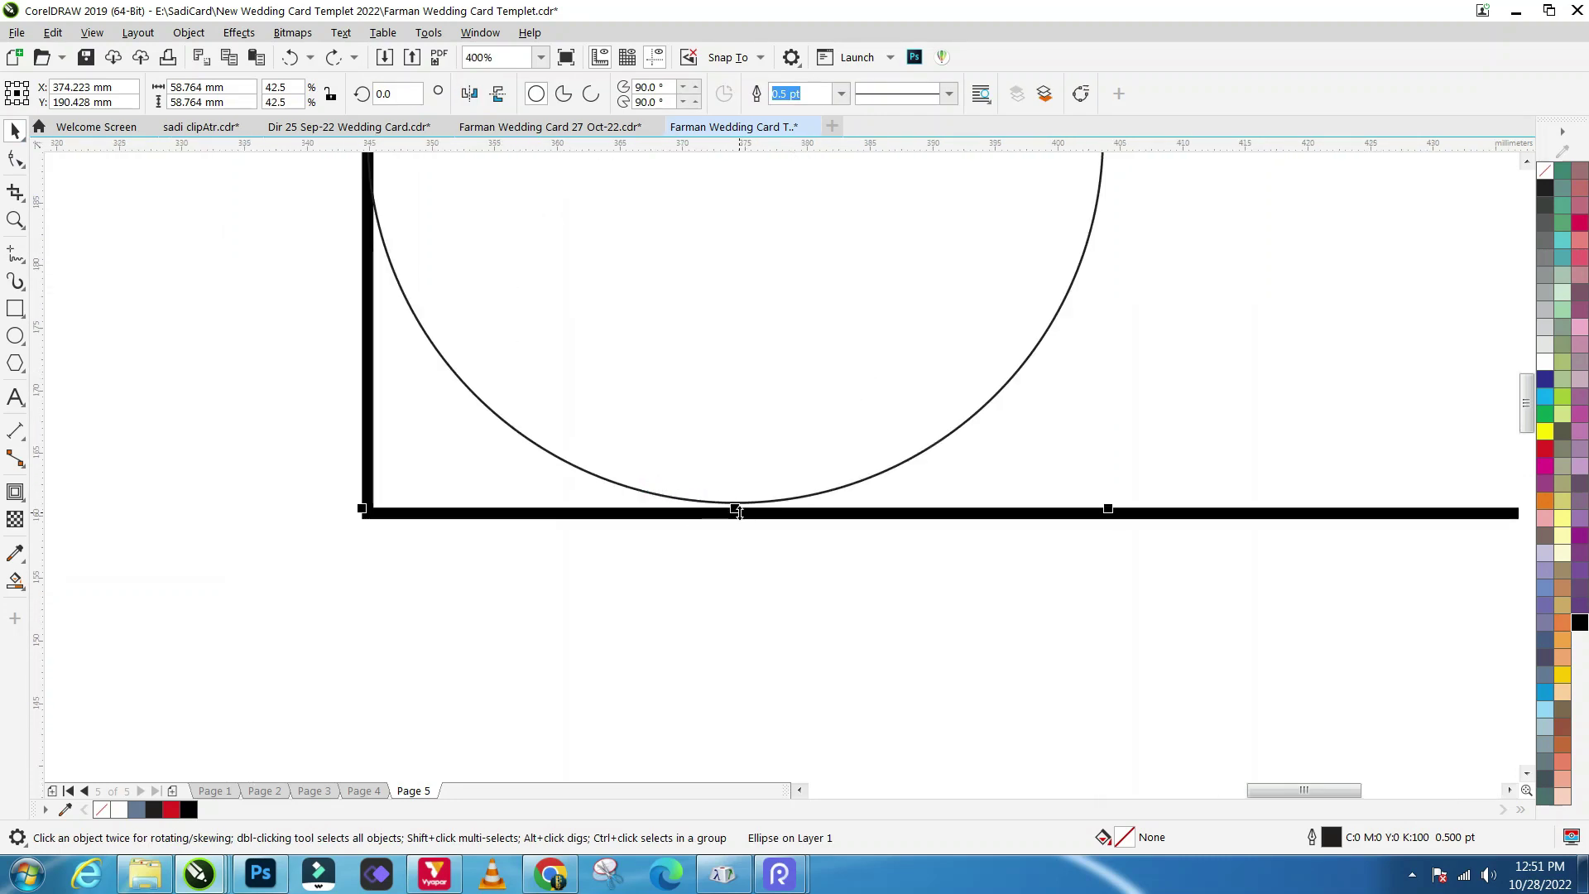
left_click_drag(739, 511, 739, 521)
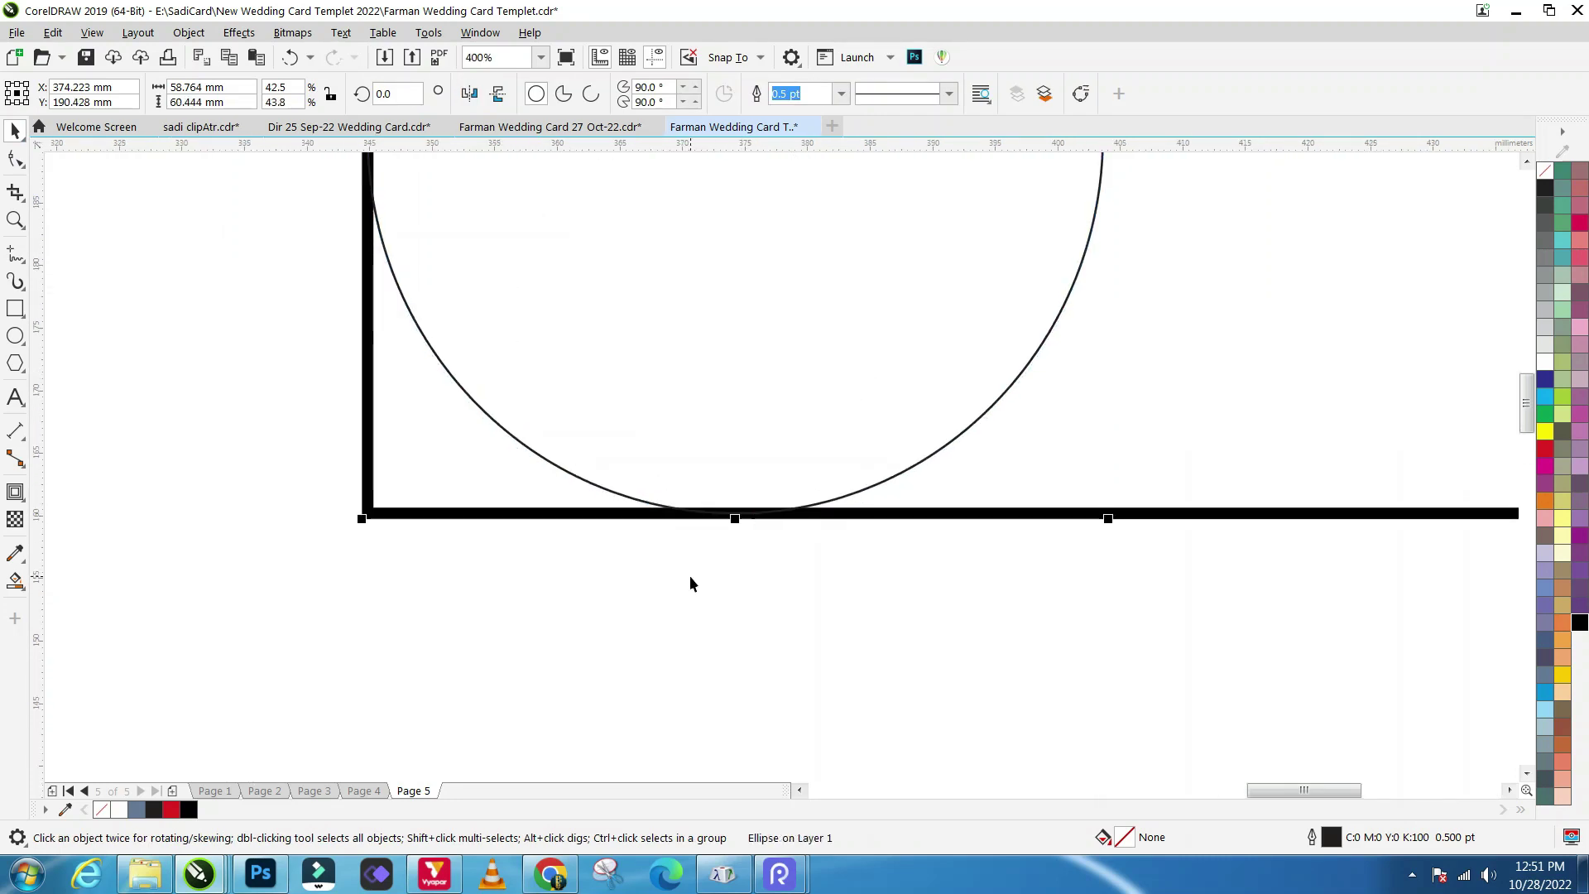
scroll(688, 574, "down", 3)
scroll(648, 463, "up", 1)
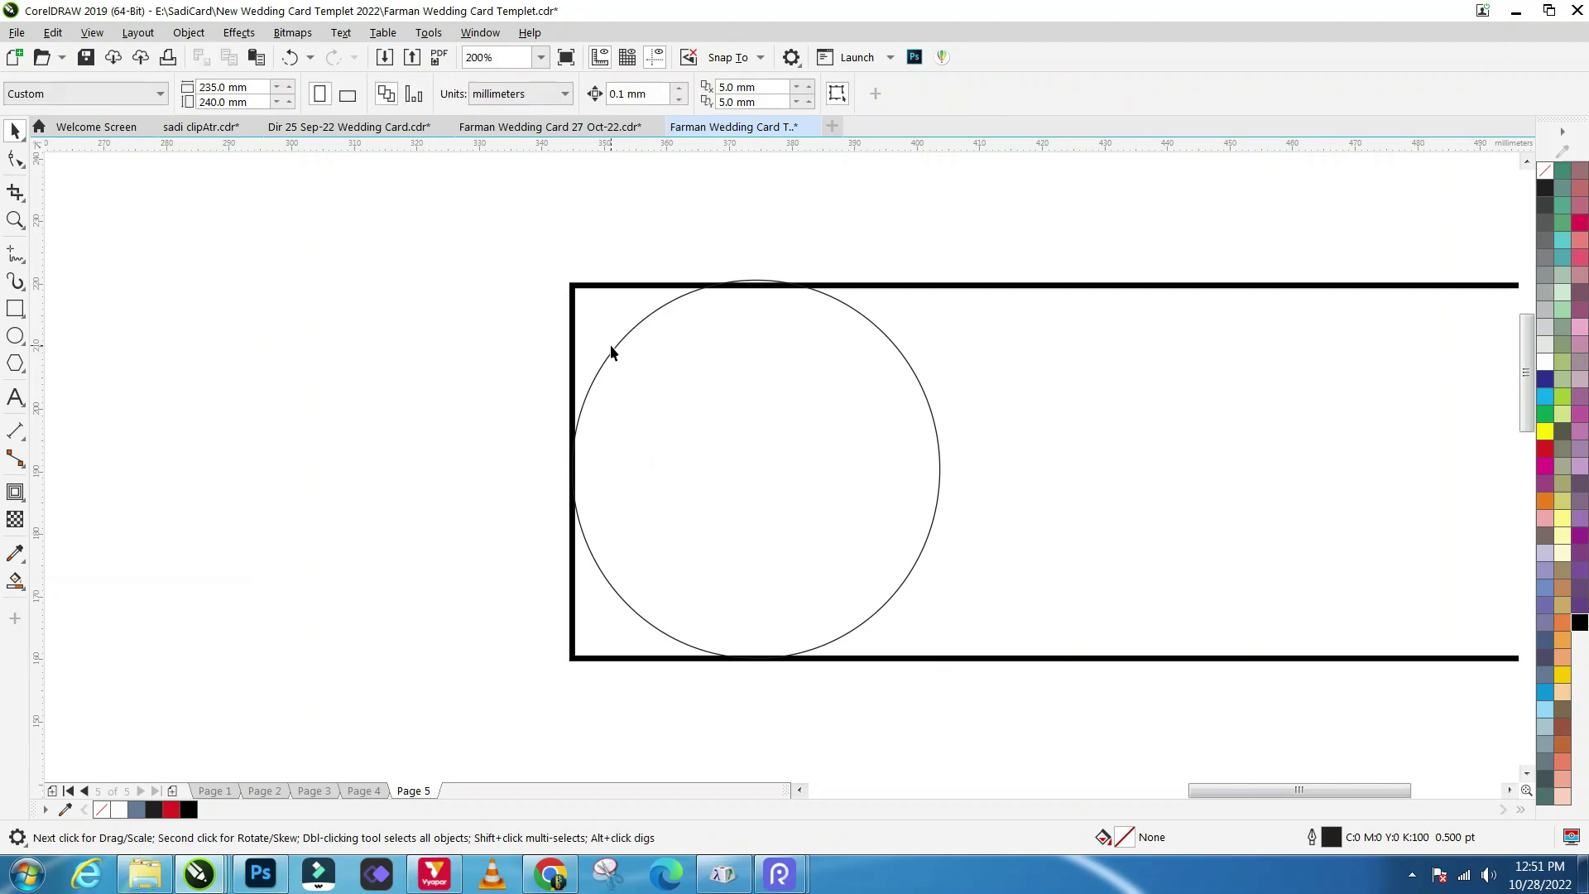
left_click(614, 341)
Step: Fill the circle and the banner area right of it with C40 M20 Y0 K40 blue-grey
left_click(18, 582)
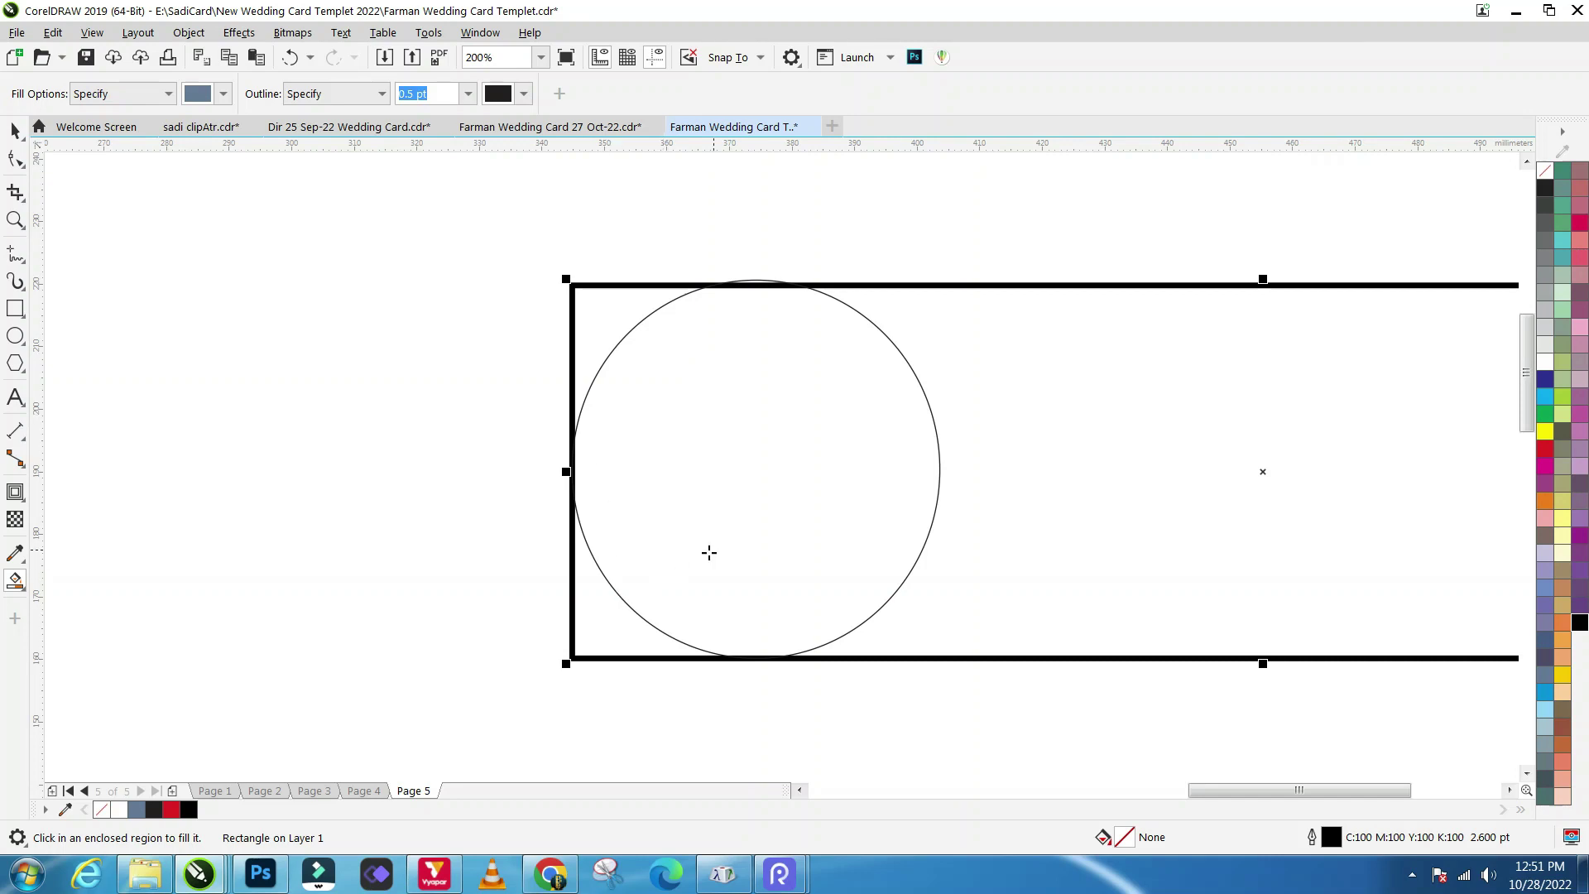
left_click(753, 518)
scroll(569, 364, "down", 1)
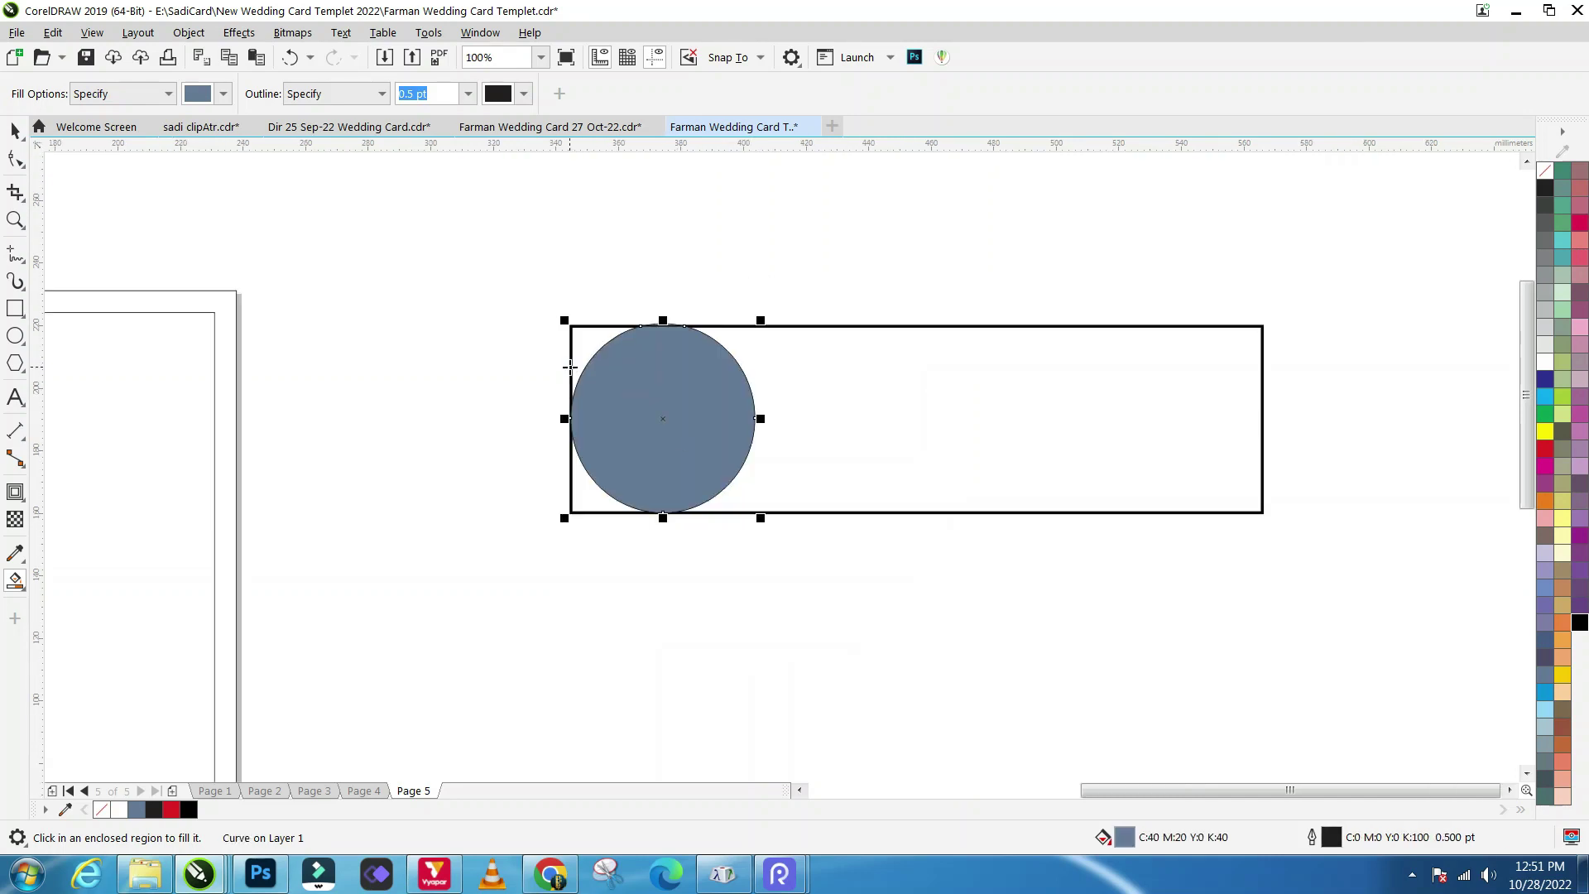
left_click(1070, 394)
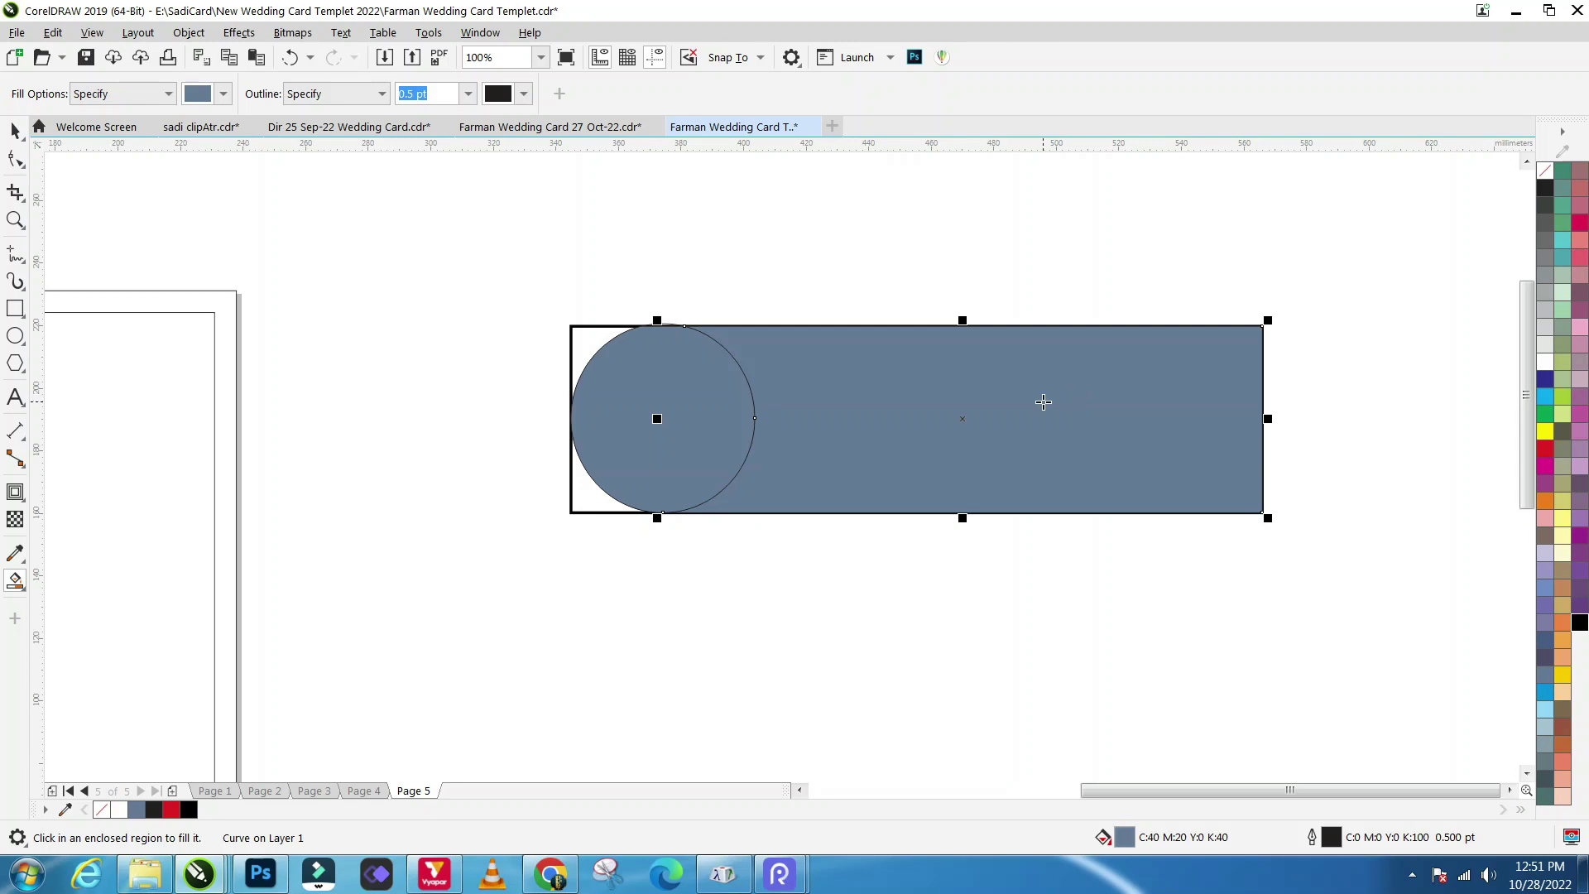
scroll(793, 320, "down", 1)
Step: Clear the selection and select the filled circle
left_click(15, 131)
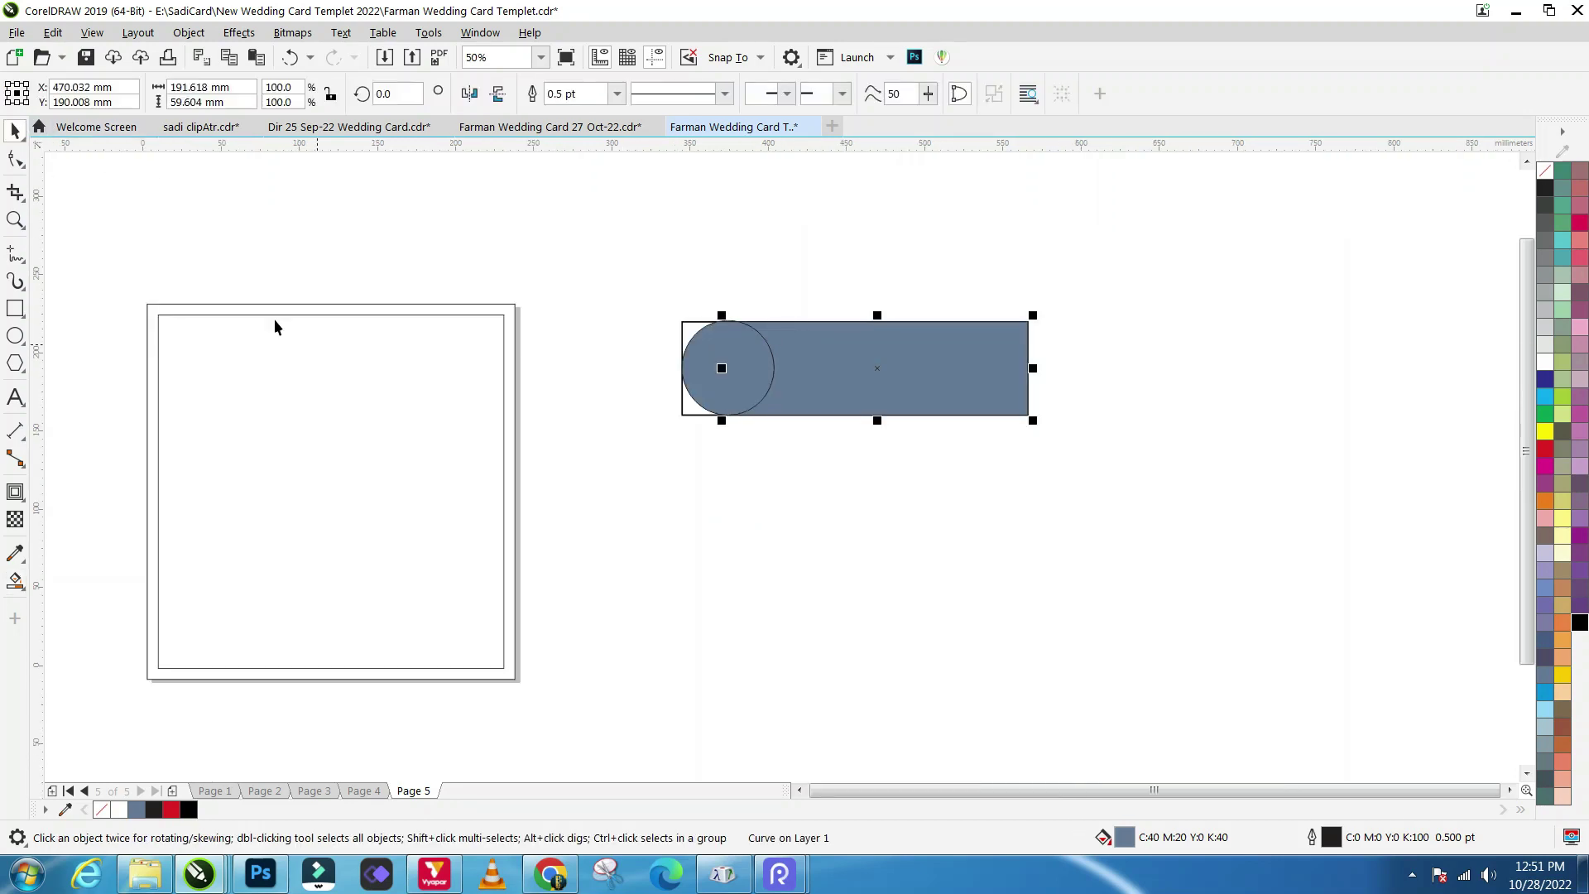
left_click(768, 448)
scroll(741, 373, "up", 1)
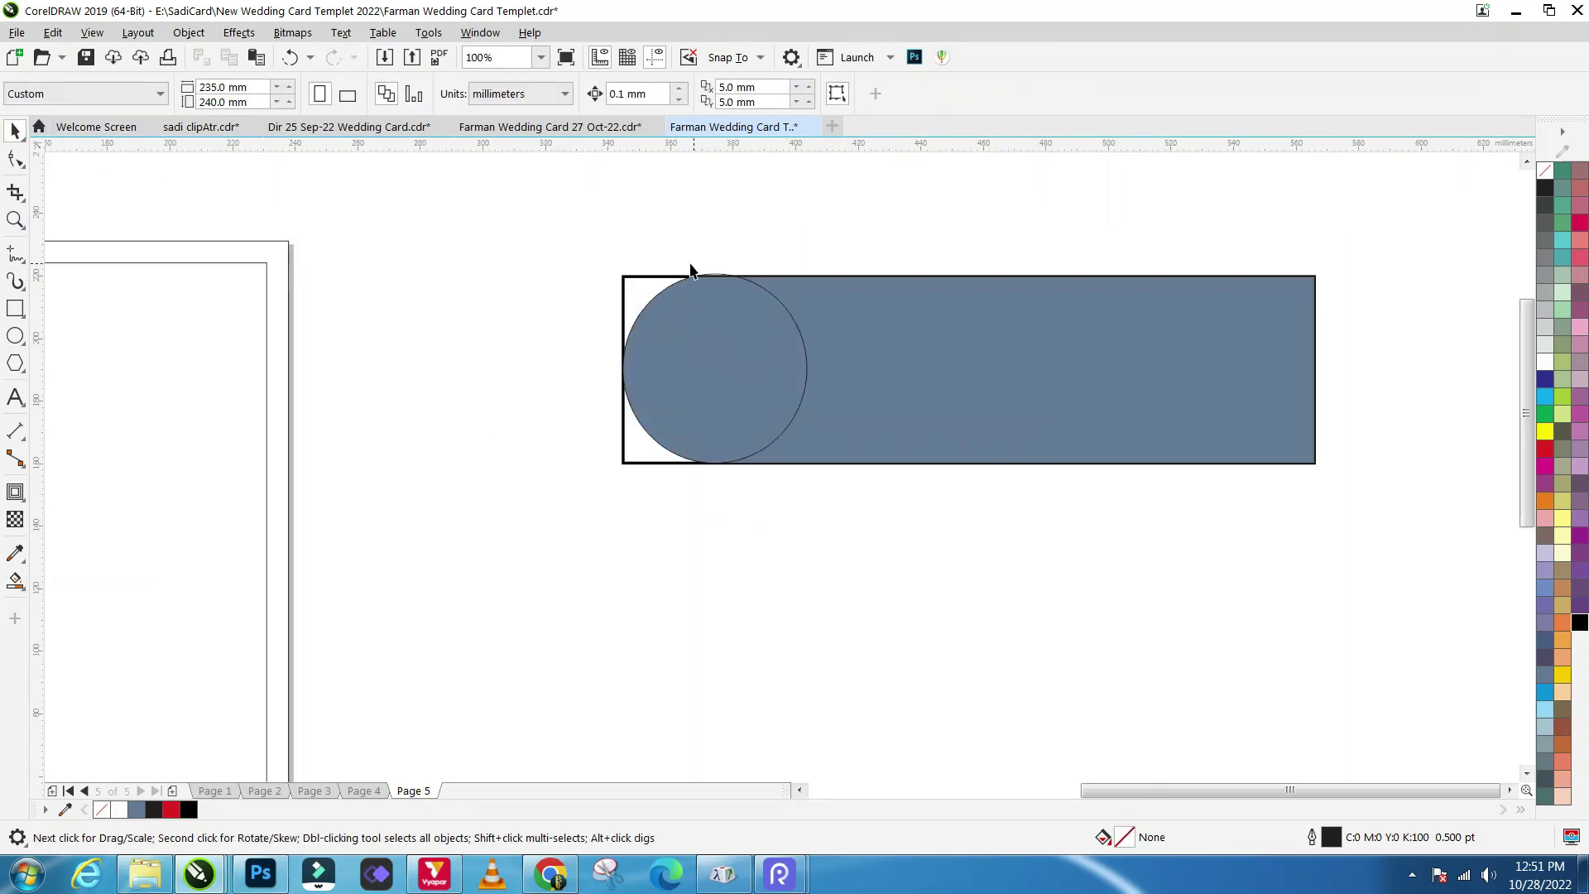
scroll(691, 268, "up", 2)
scroll(699, 273, "down", 1)
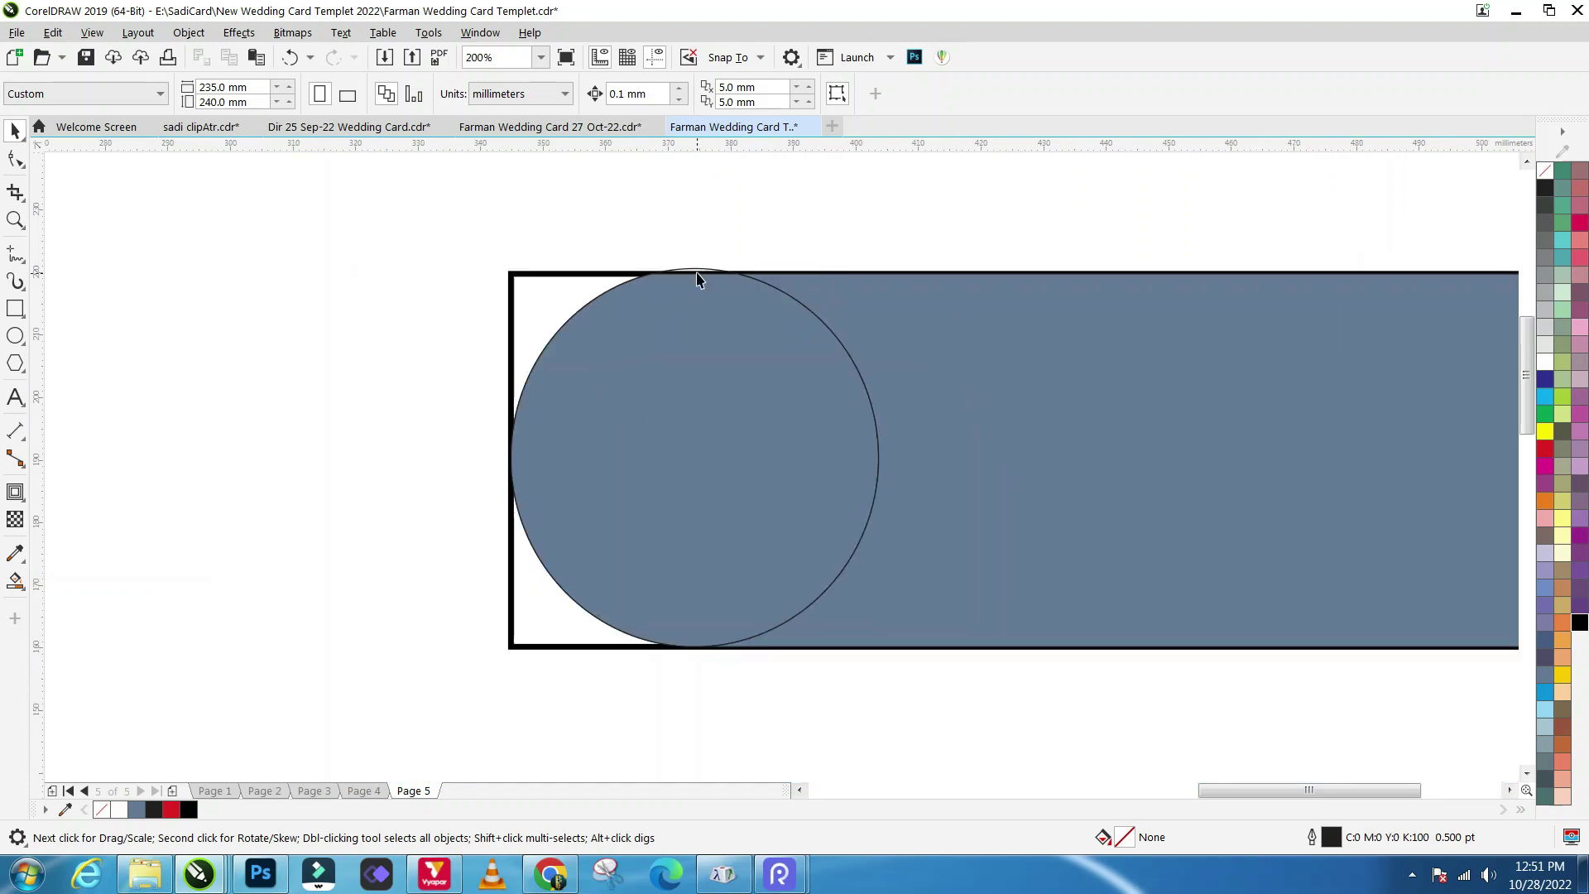
left_click(623, 389)
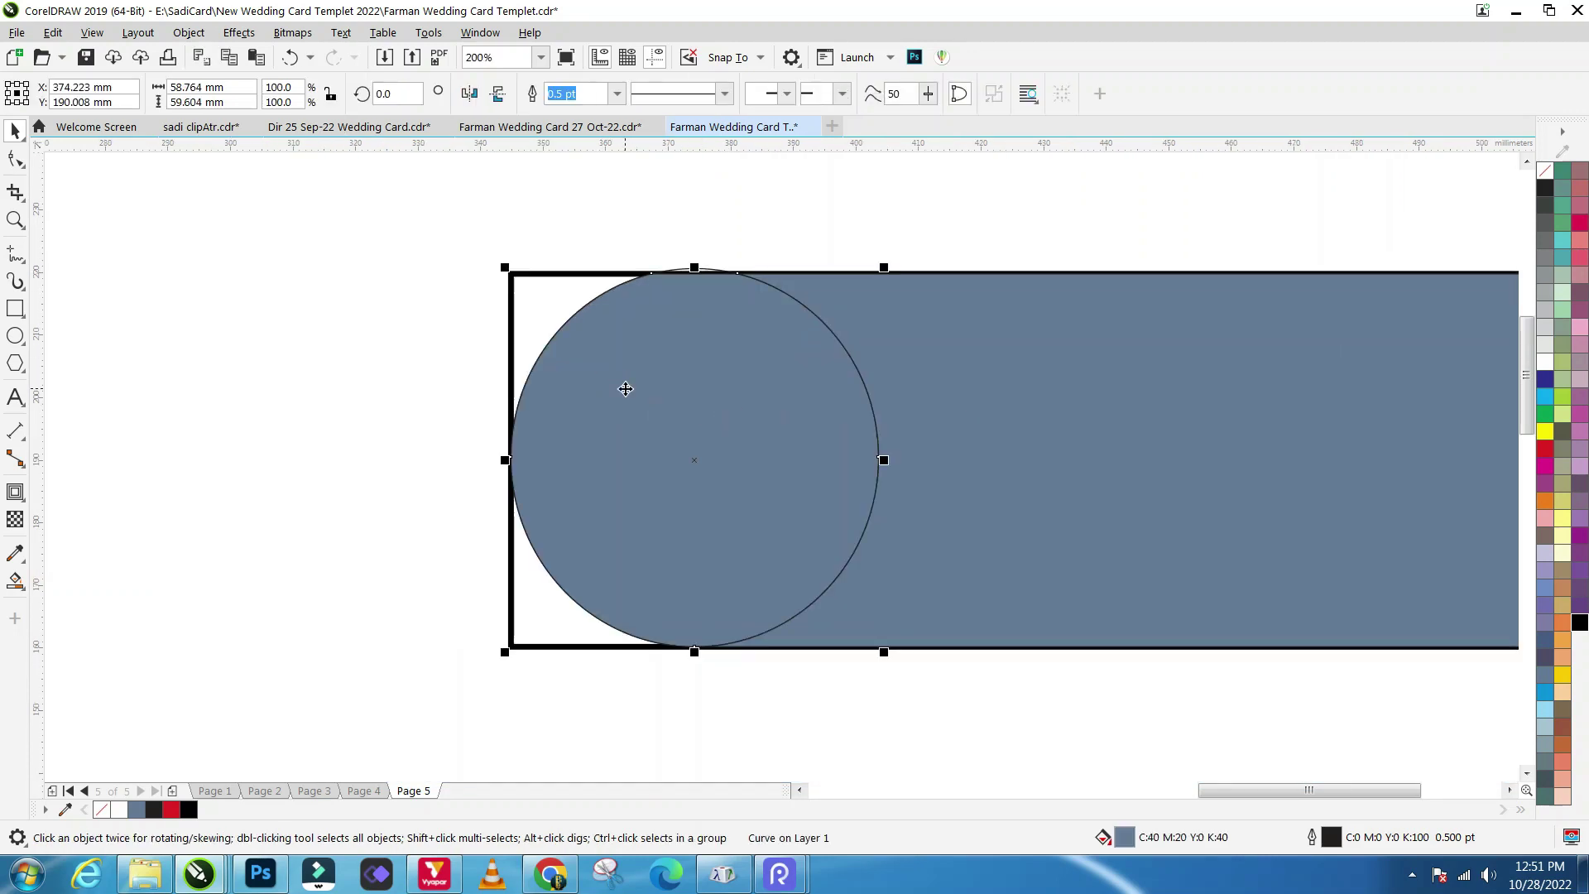
scroll(625, 387, "down", 1)
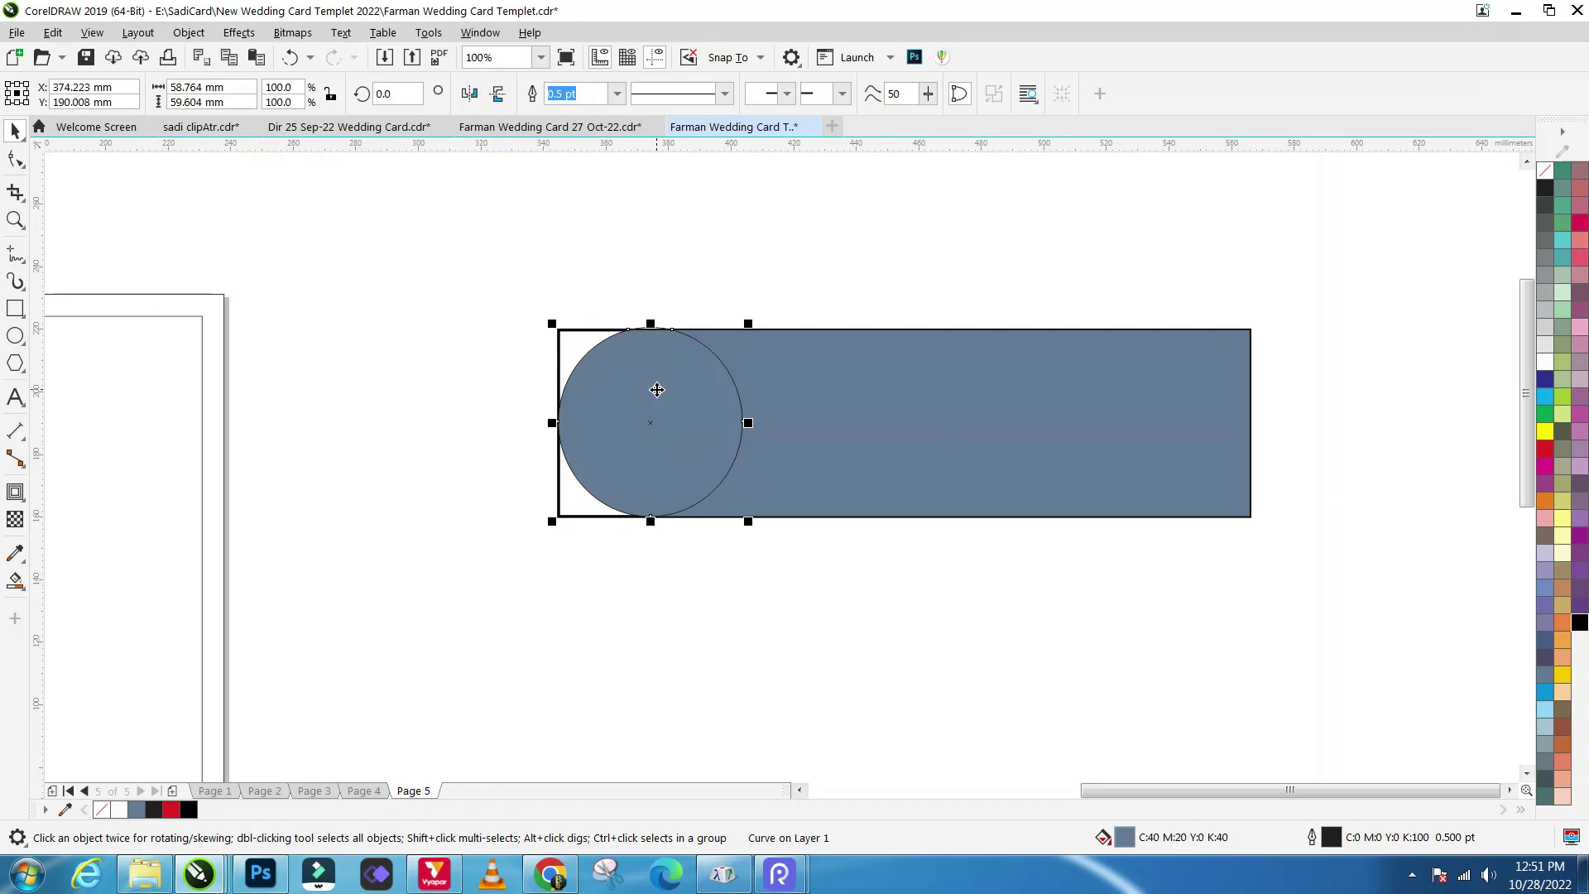
Step: Undo the accidental circle move and the blue-grey Smart Fills on the banner
left_click_drag(656, 390, 507, 469)
key("ctrl+z")
left_click(578, 455)
scroll(551, 480, "up", 1)
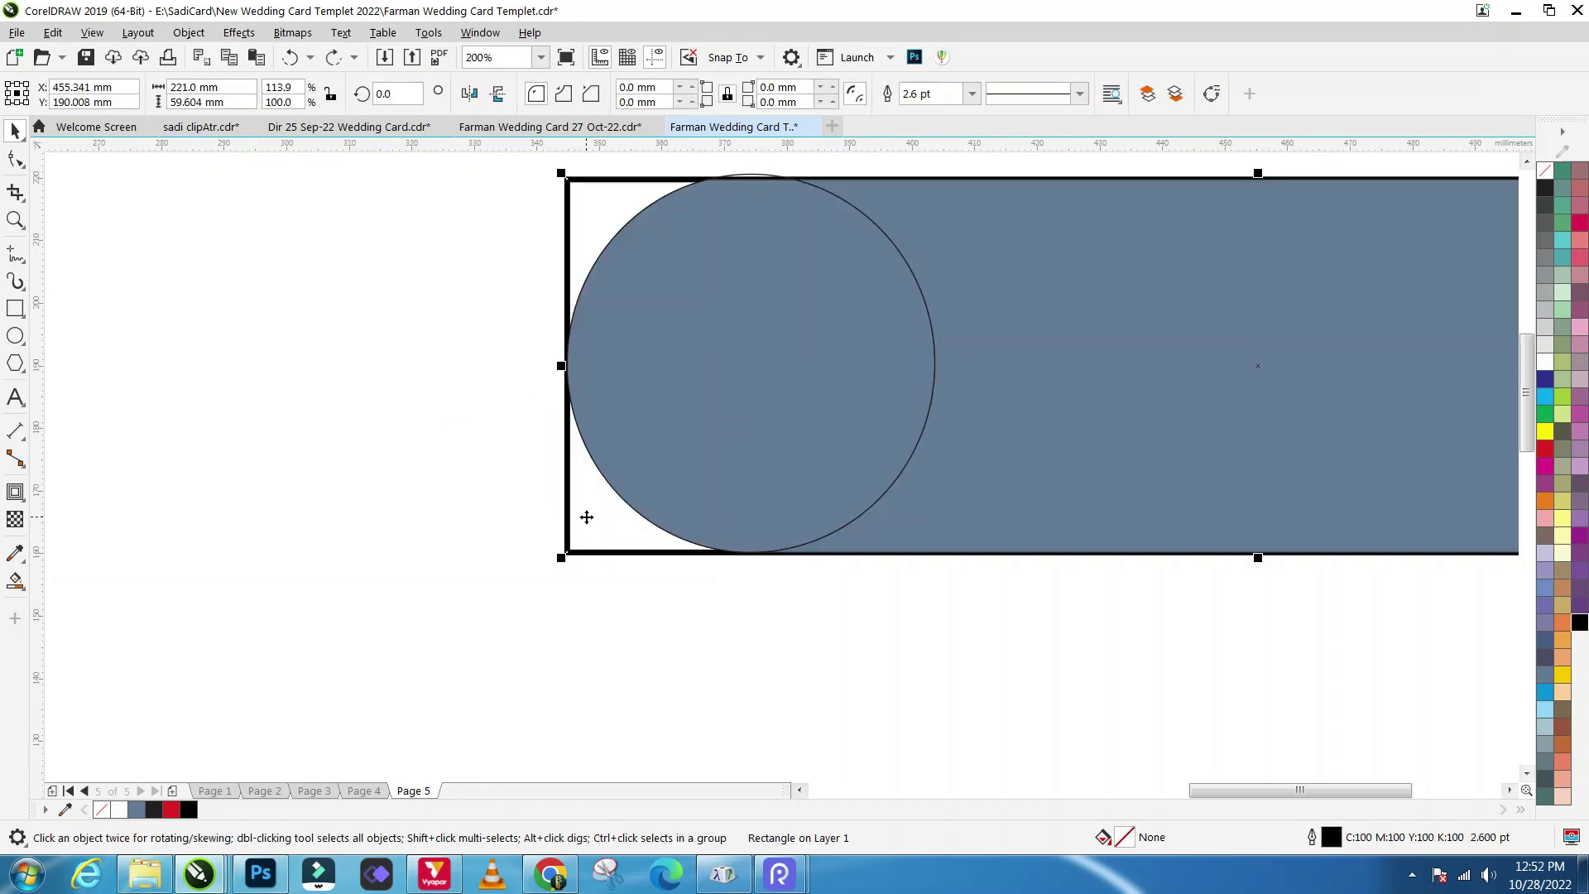
scroll(509, 517, "down", 1)
scroll(507, 517, "down", 1)
left_click(627, 536)
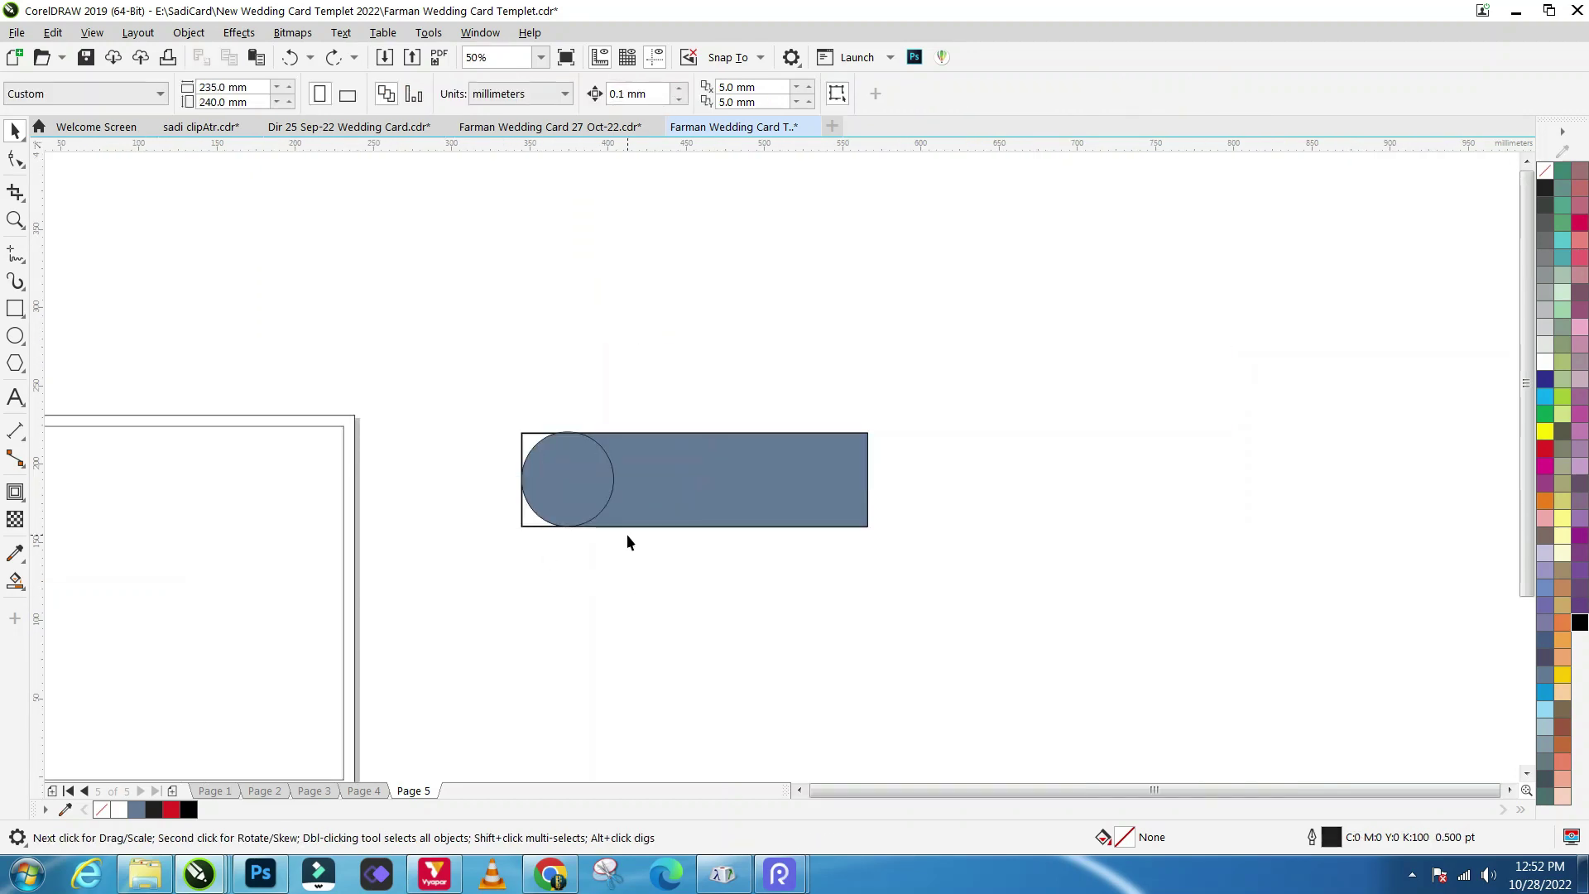
scroll(554, 502, "up", 1)
scroll(645, 392, "down", 1)
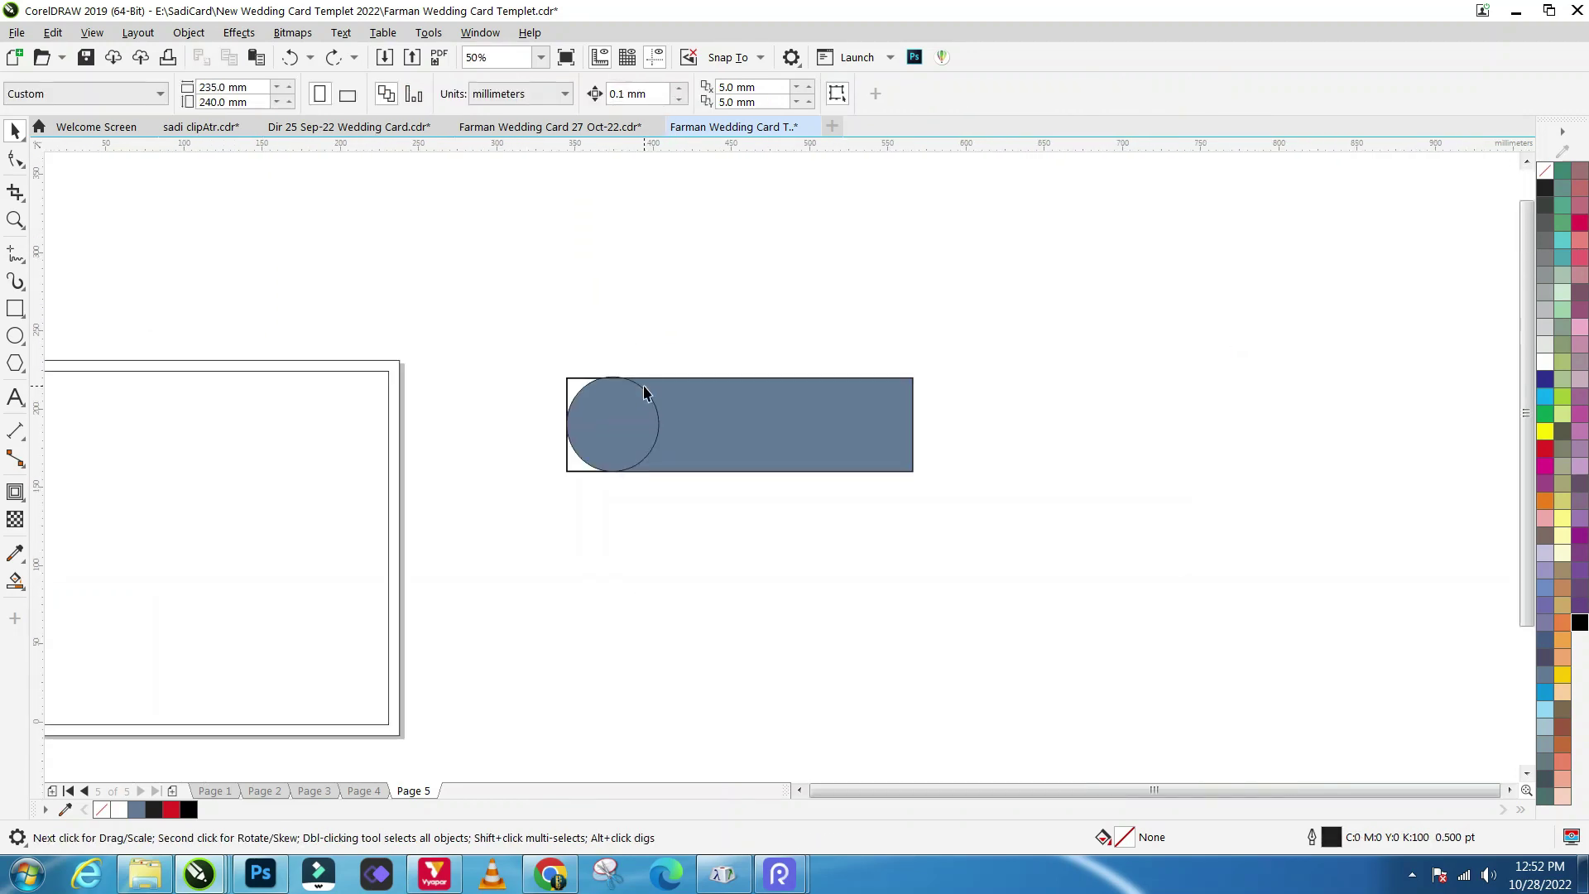
left_click(655, 426)
left_click(1117, 414)
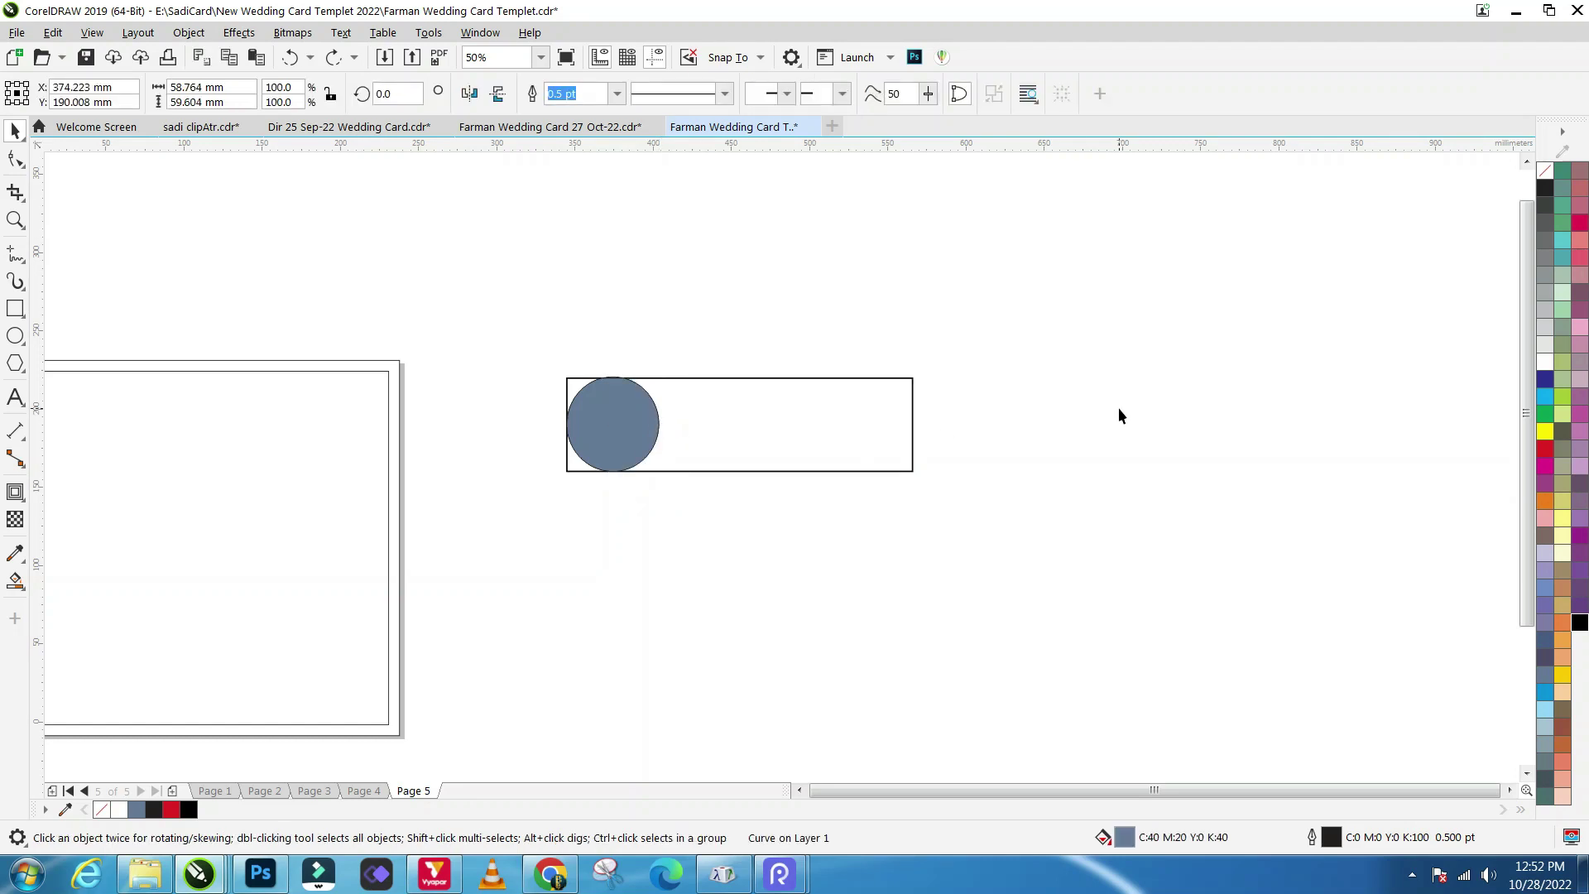
left_click(630, 428)
key("ctrl+z")
Step: Duplicate the circle and align the copy with the rectangle's right edge
left_click(698, 499)
left_click(620, 413)
scroll(618, 441, "up", 2)
left_click_drag(607, 429, 993, 455)
left_click(783, 433, "shift")
key("r")
left_click(1121, 404)
key("Escape")
left_click(1153, 408)
left_click(1076, 447)
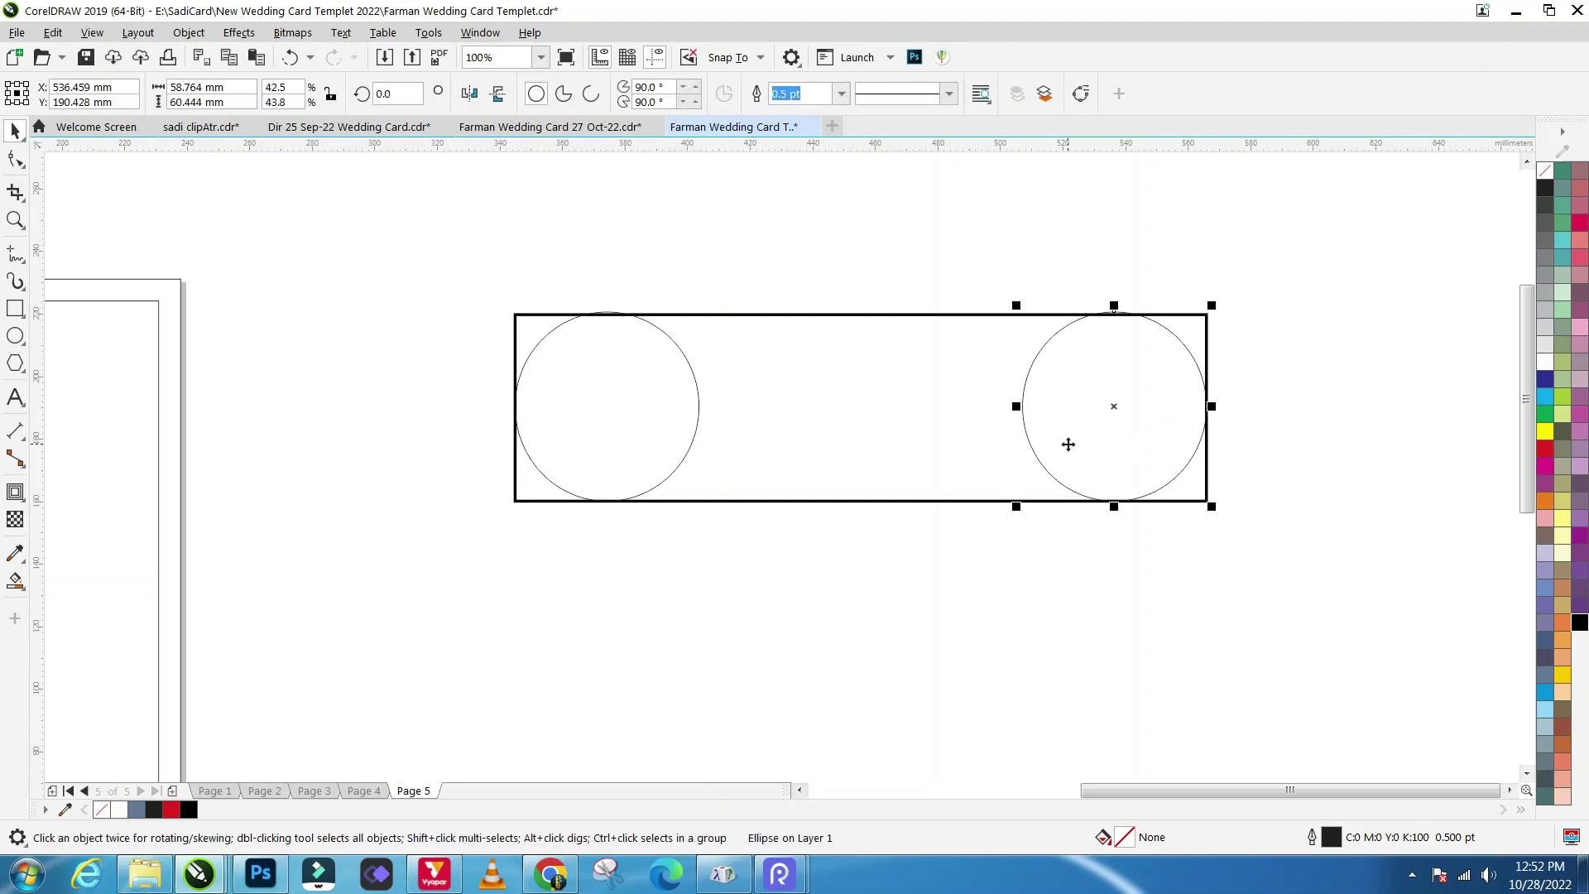
scroll(1136, 497, "up", 4)
scroll(1139, 497, "down", 5)
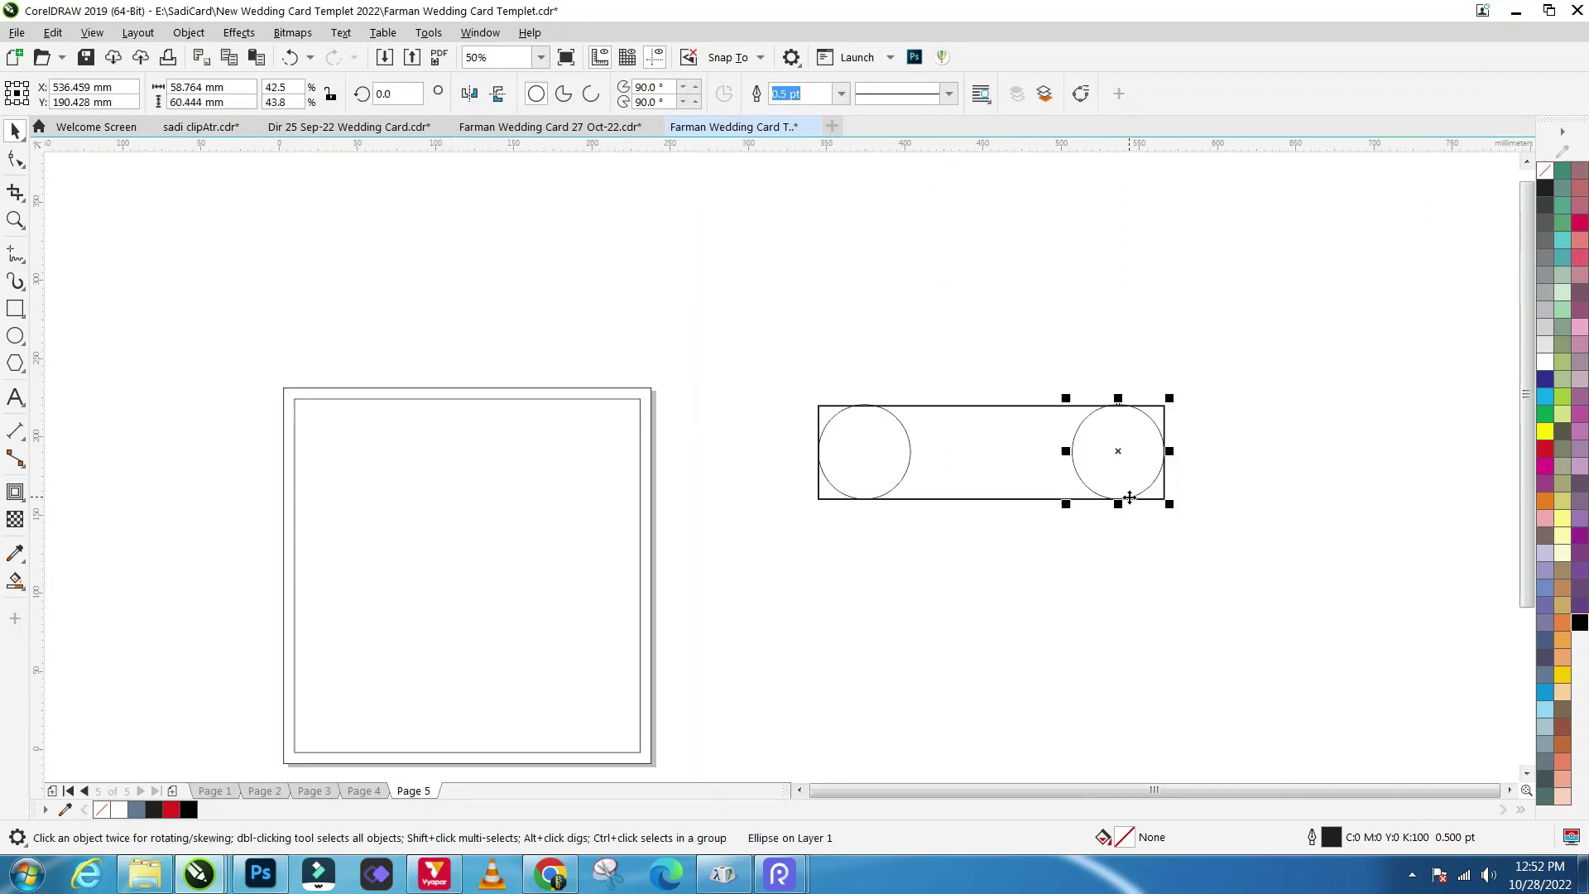
left_click(1034, 463, "shift")
left_click(961, 567)
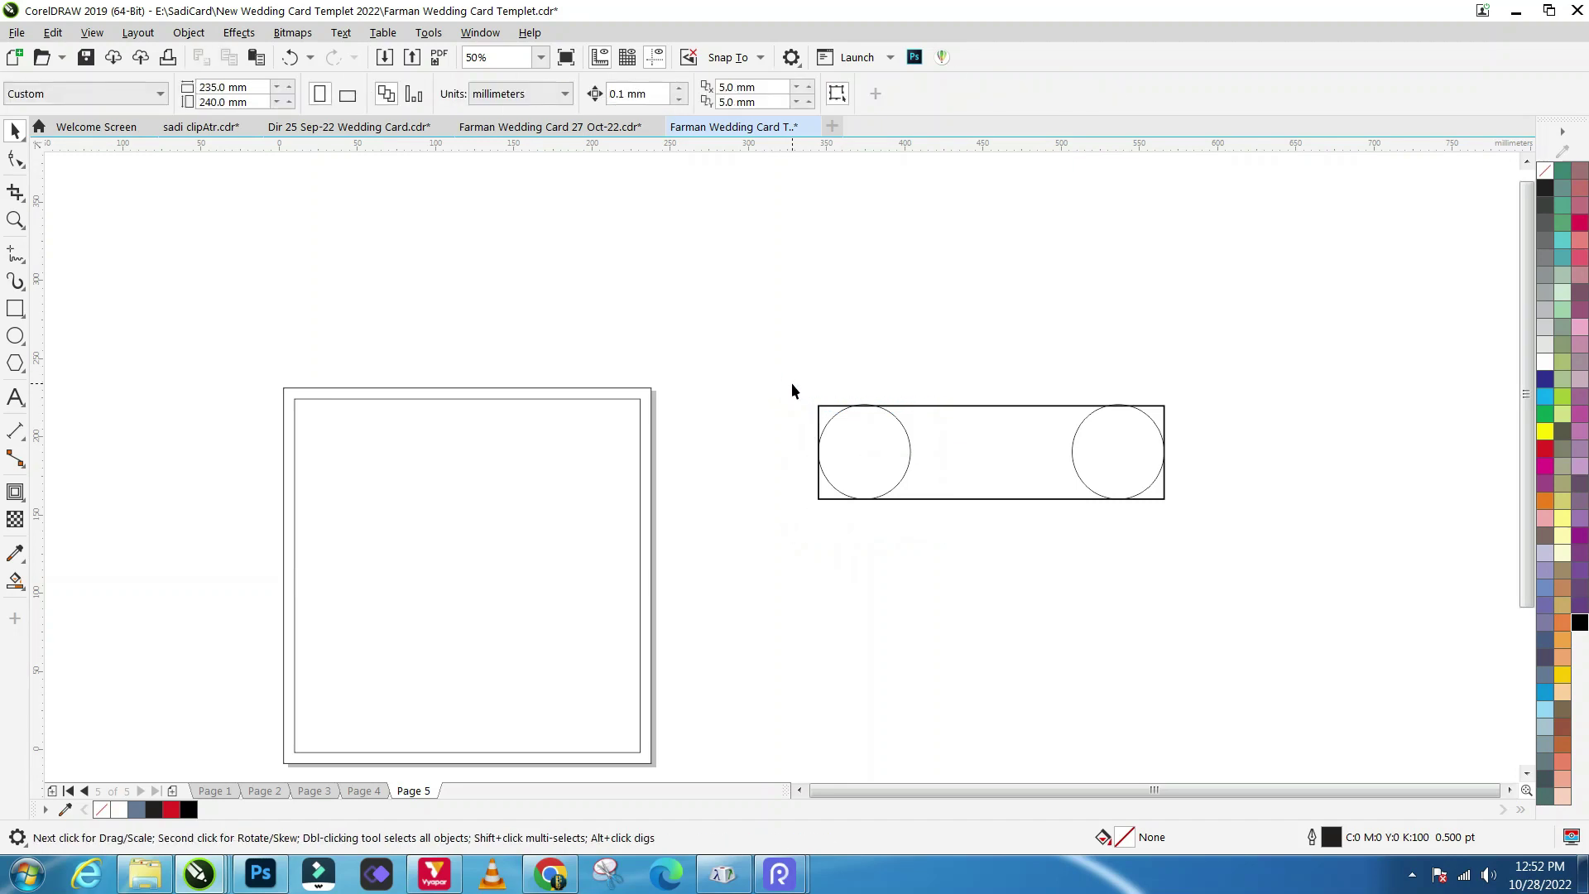
Step: Delete the extra circle and align the remaining circle to the rectangle's left edge
left_click_drag(791, 382, 976, 535)
key("Delete")
left_click_drag(732, 331, 1326, 584)
key("c")
left_click(989, 473)
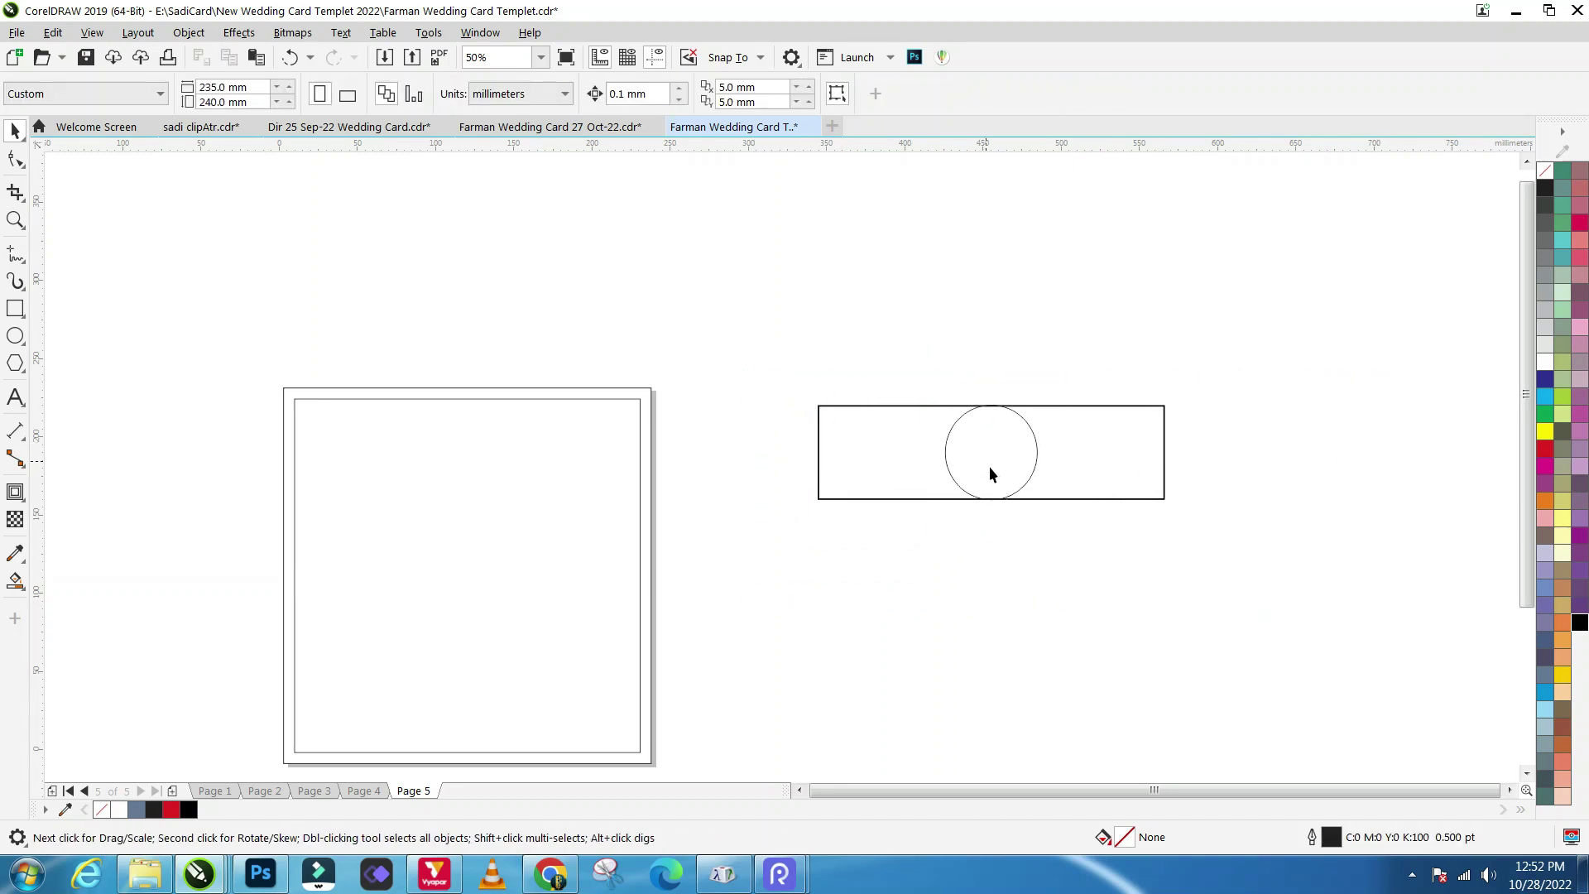
left_click(1092, 450, "shift")
key("l")
key("Escape")
Step: Place a copy of the left circle at the rectangle's right end using R alignment
left_click(862, 450)
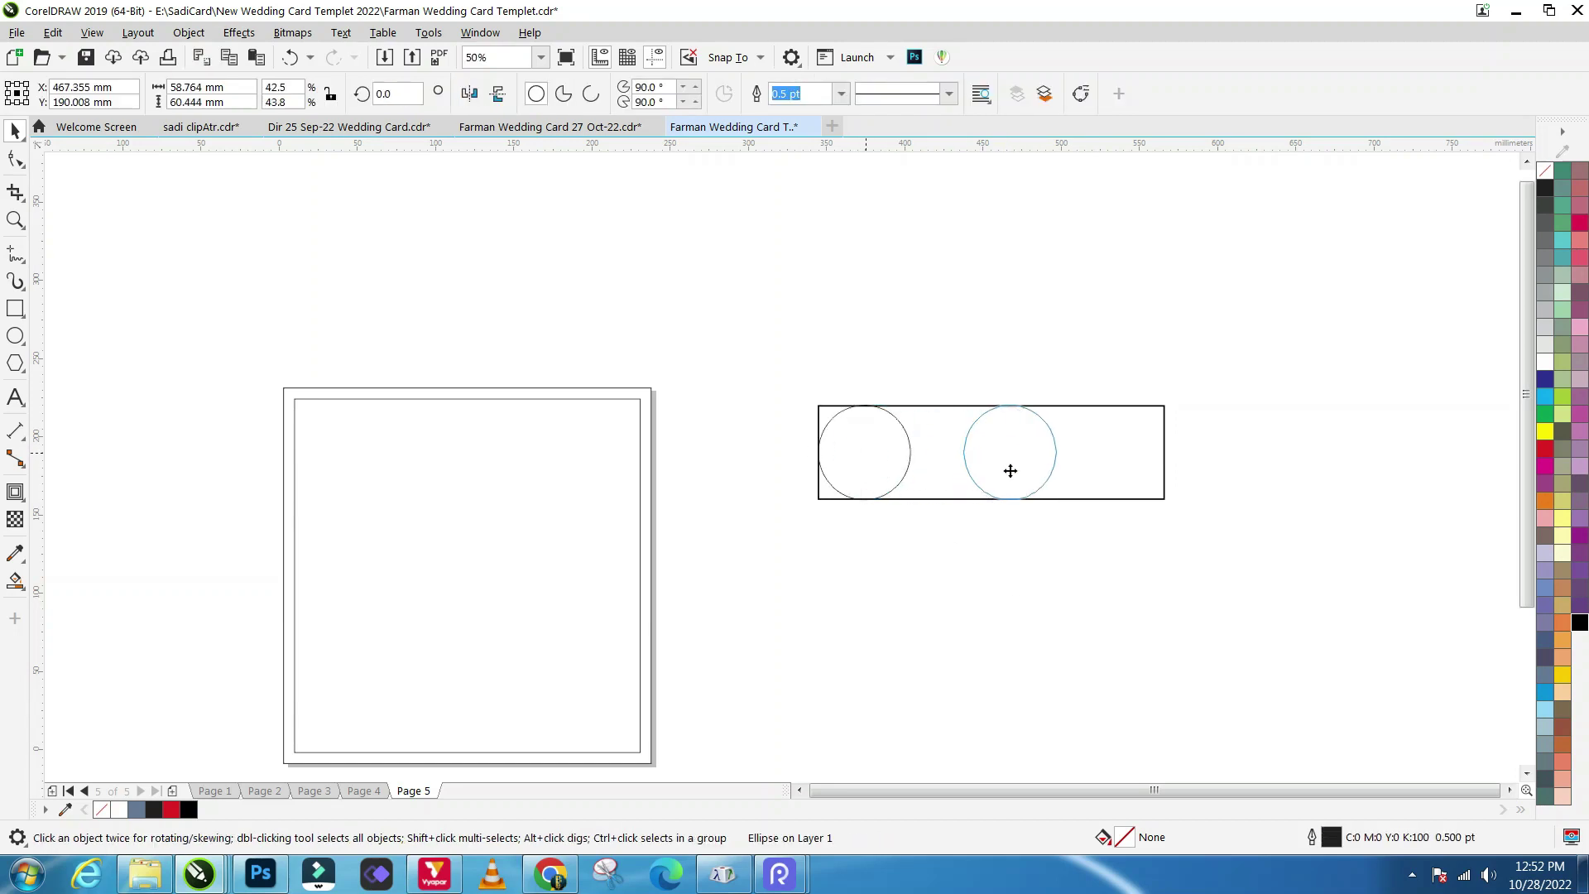
left_click_drag(864, 452, 1009, 474)
left_click(1119, 475, "shift")
key("r")
key("Escape")
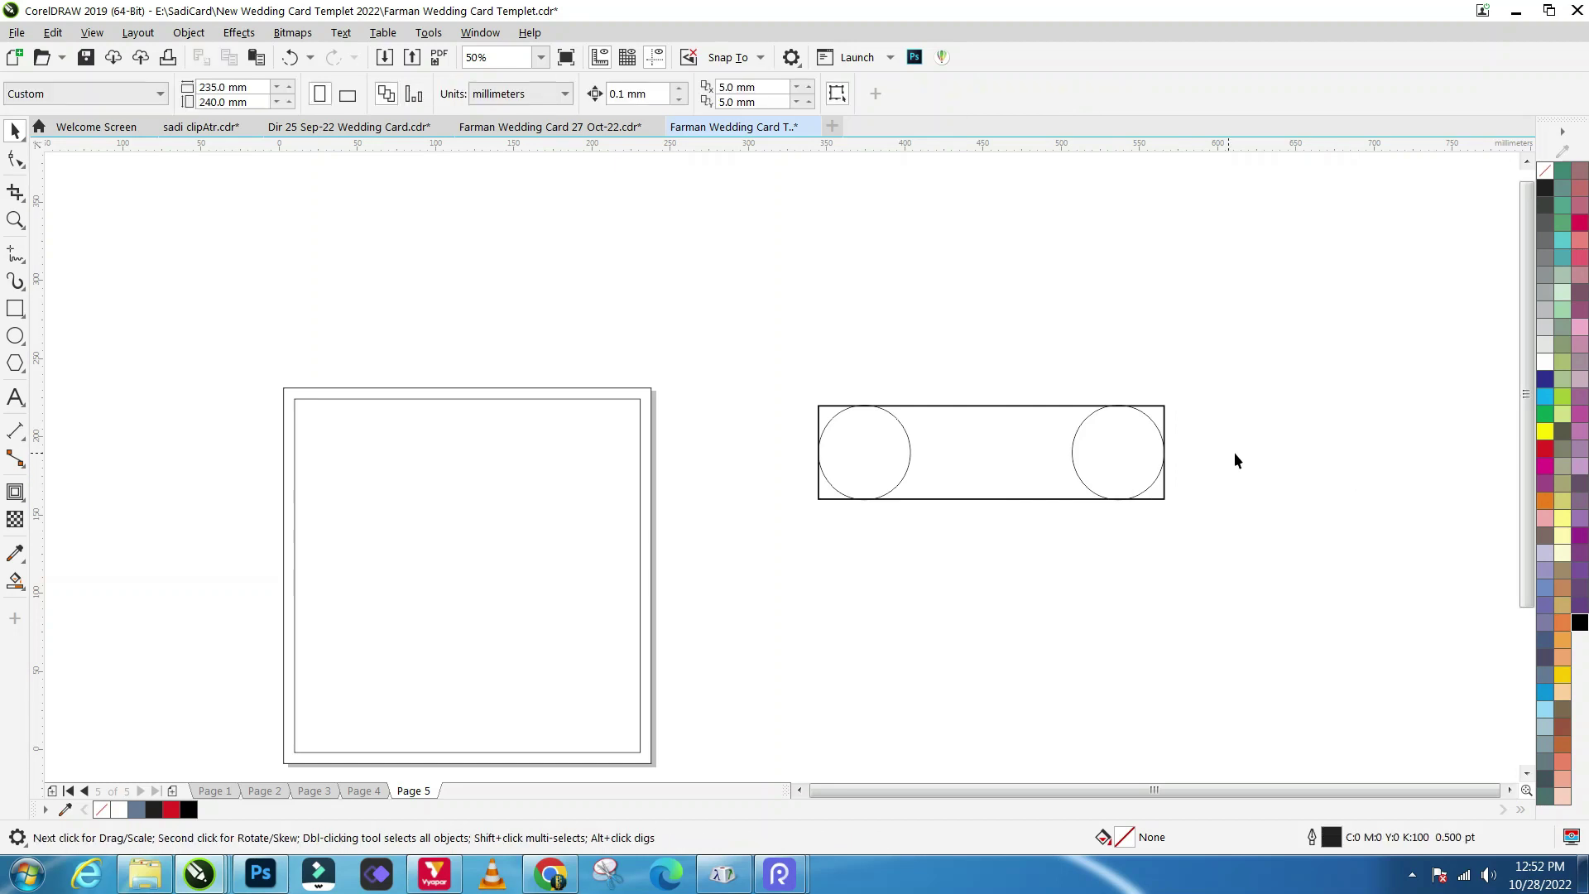
scroll(1165, 453, "up", 2)
scroll(1227, 448, "down", 1)
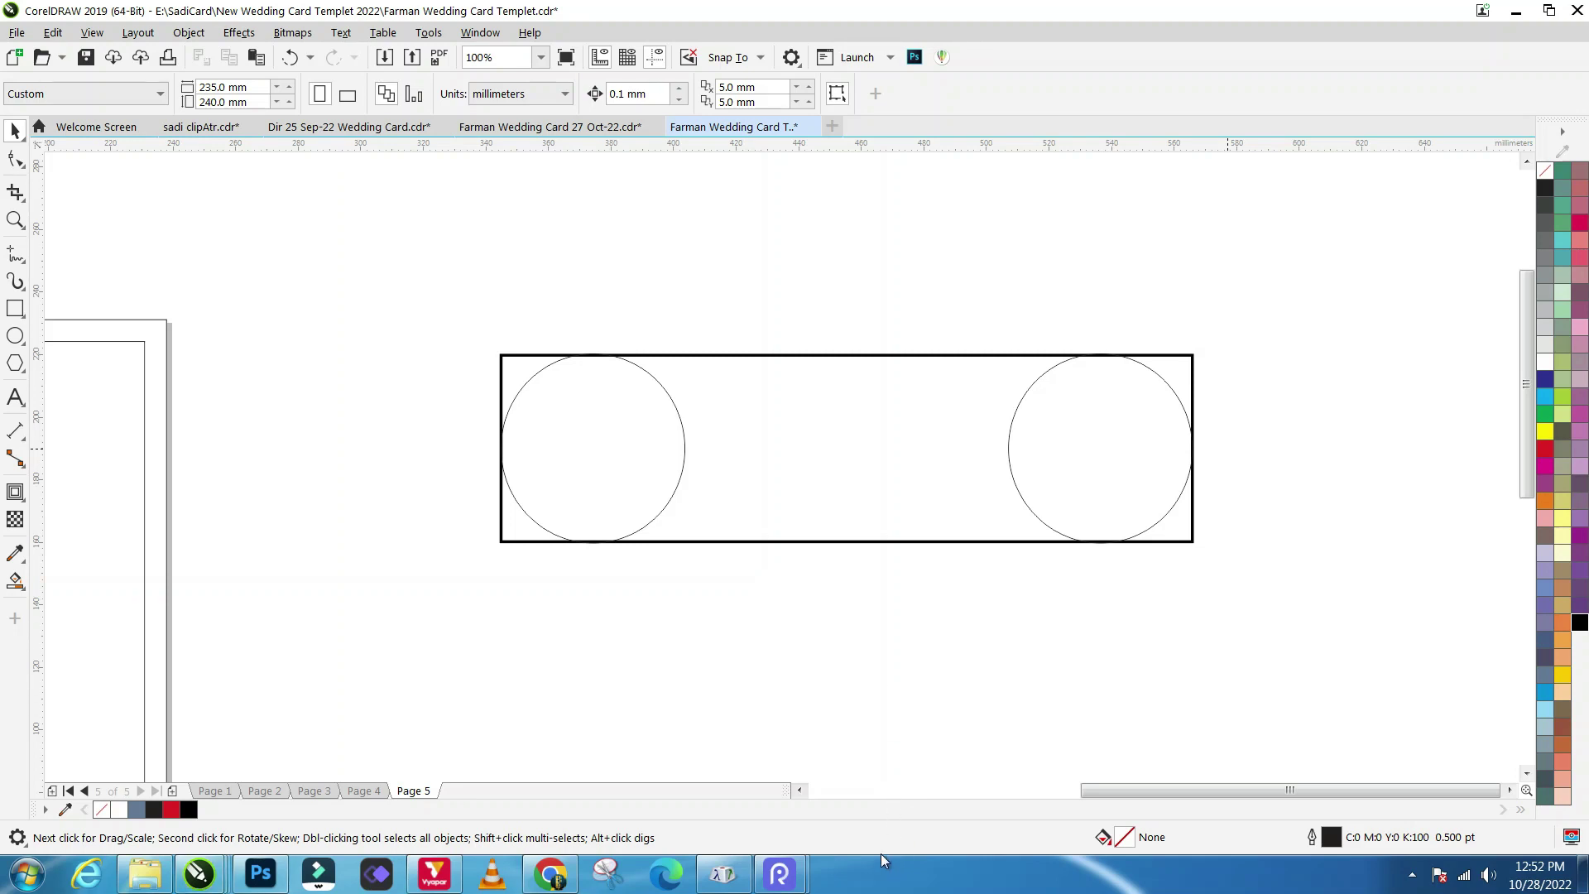
Step: Smart-fill the left circle, right circle and middle area blue-grey
key("Tab")
key("Escape")
scroll(650, 448, "up", 1)
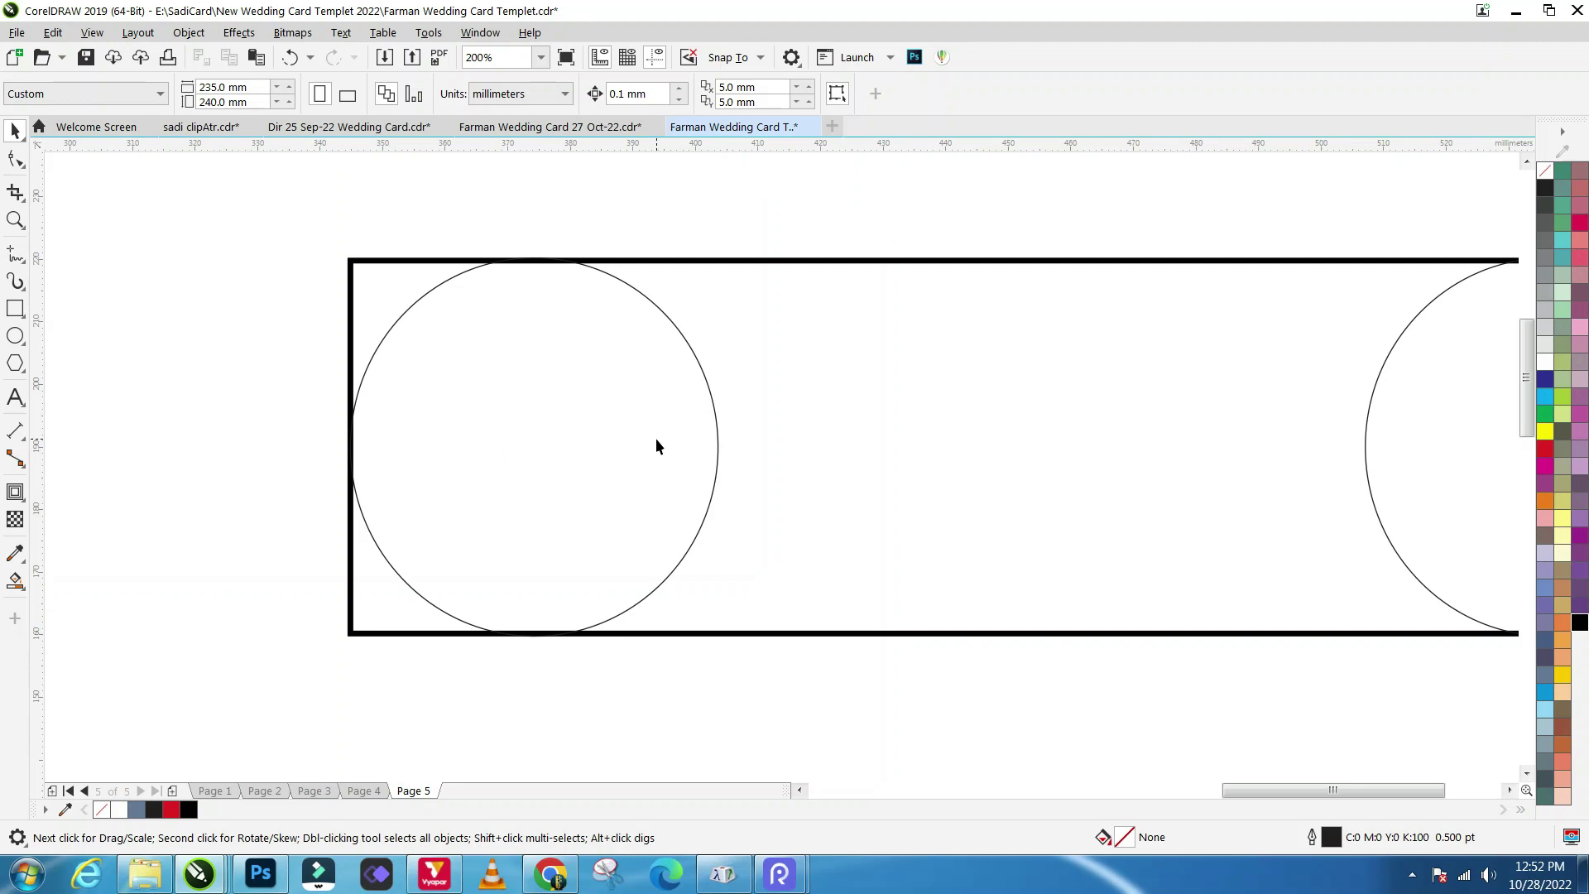
scroll(655, 447, "down", 1)
left_click(755, 511)
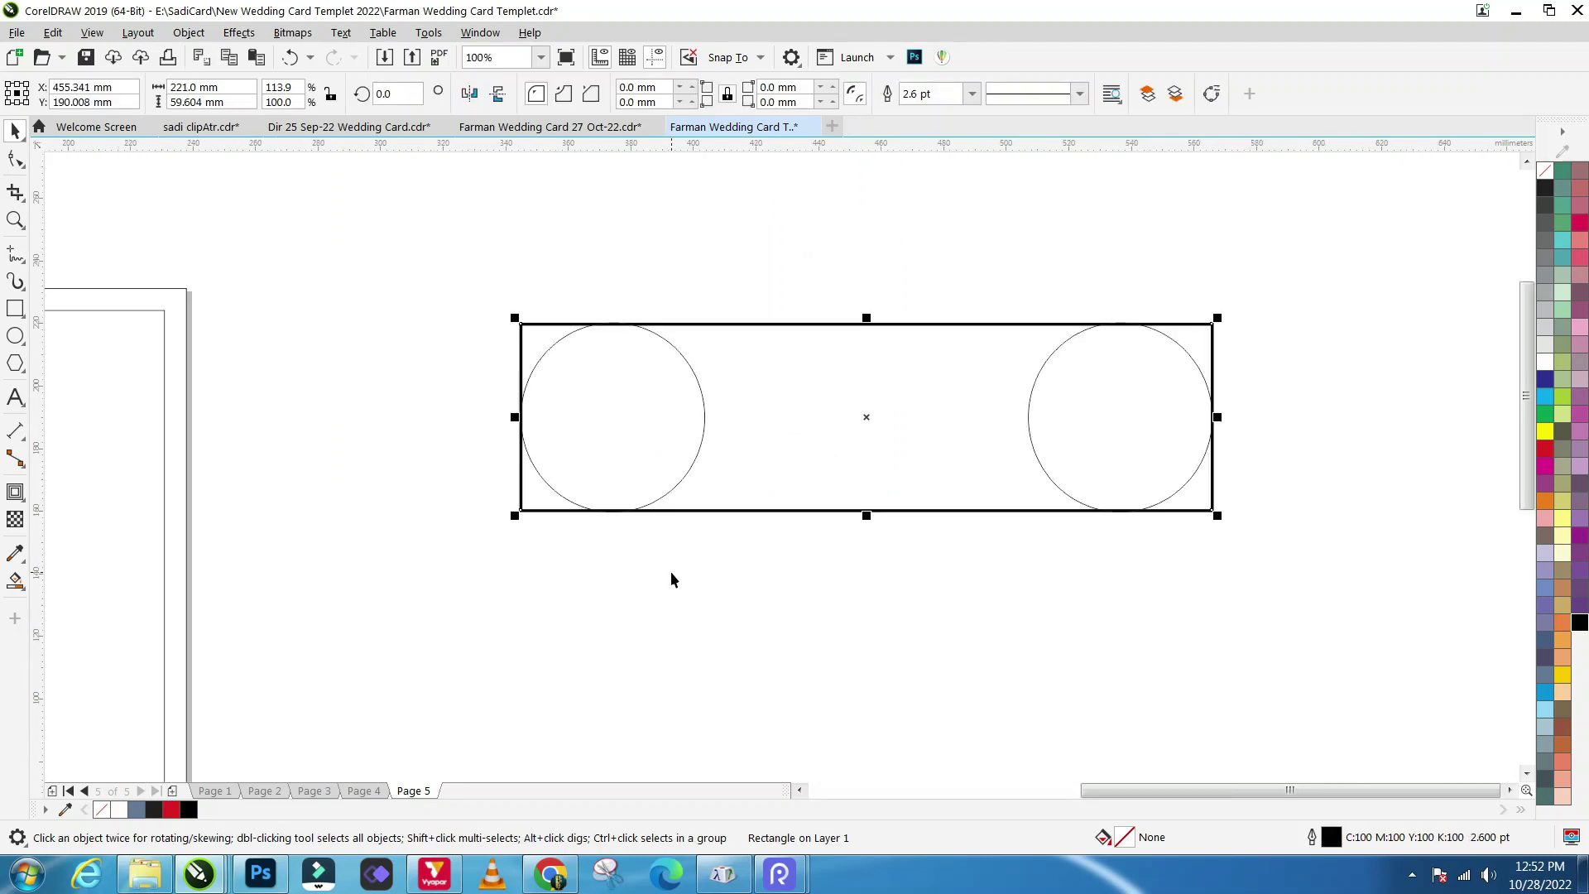
left_click(621, 418)
left_click(409, 486)
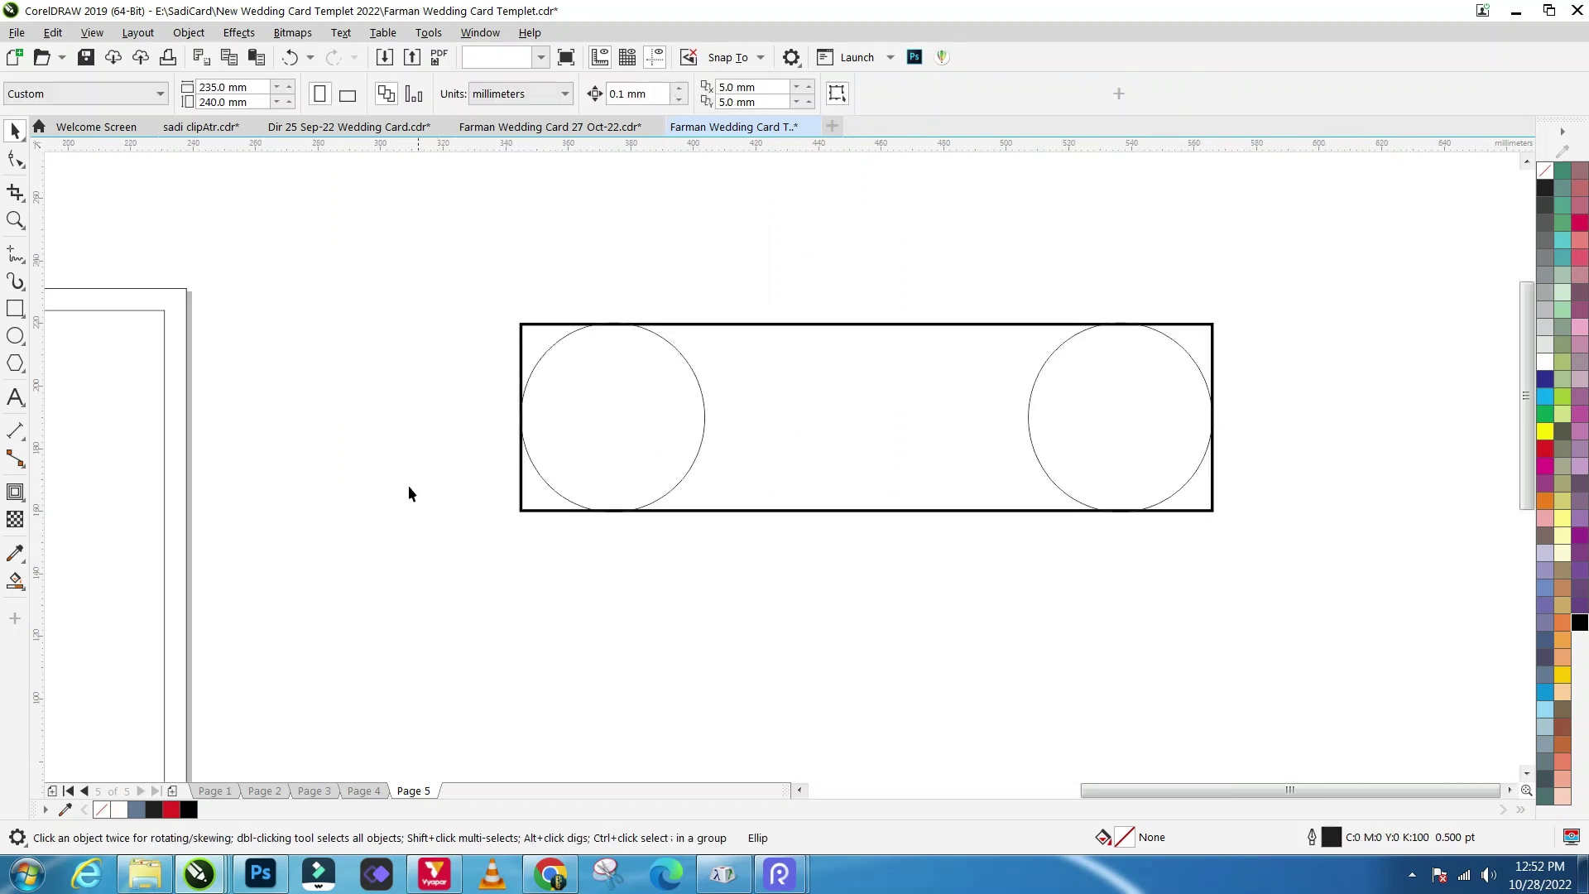
left_click(15, 582)
left_click(606, 428)
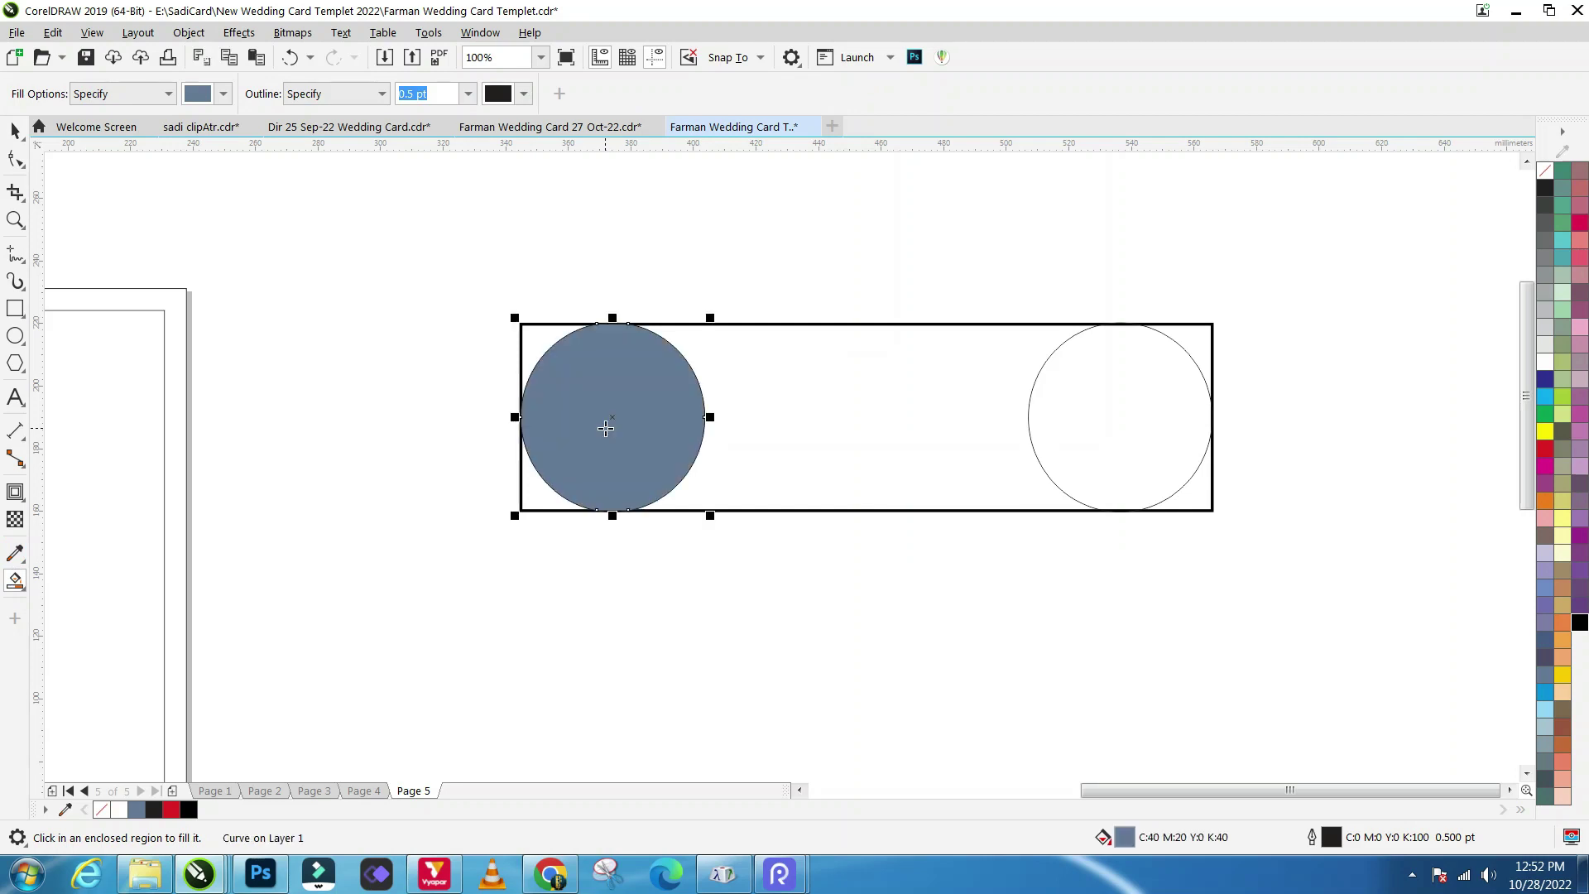
left_click(1114, 426)
left_click(931, 431)
left_click(15, 130)
Step: Delete the surrounding rectangle, then test-move and restore the left circle pieces
left_click(537, 502)
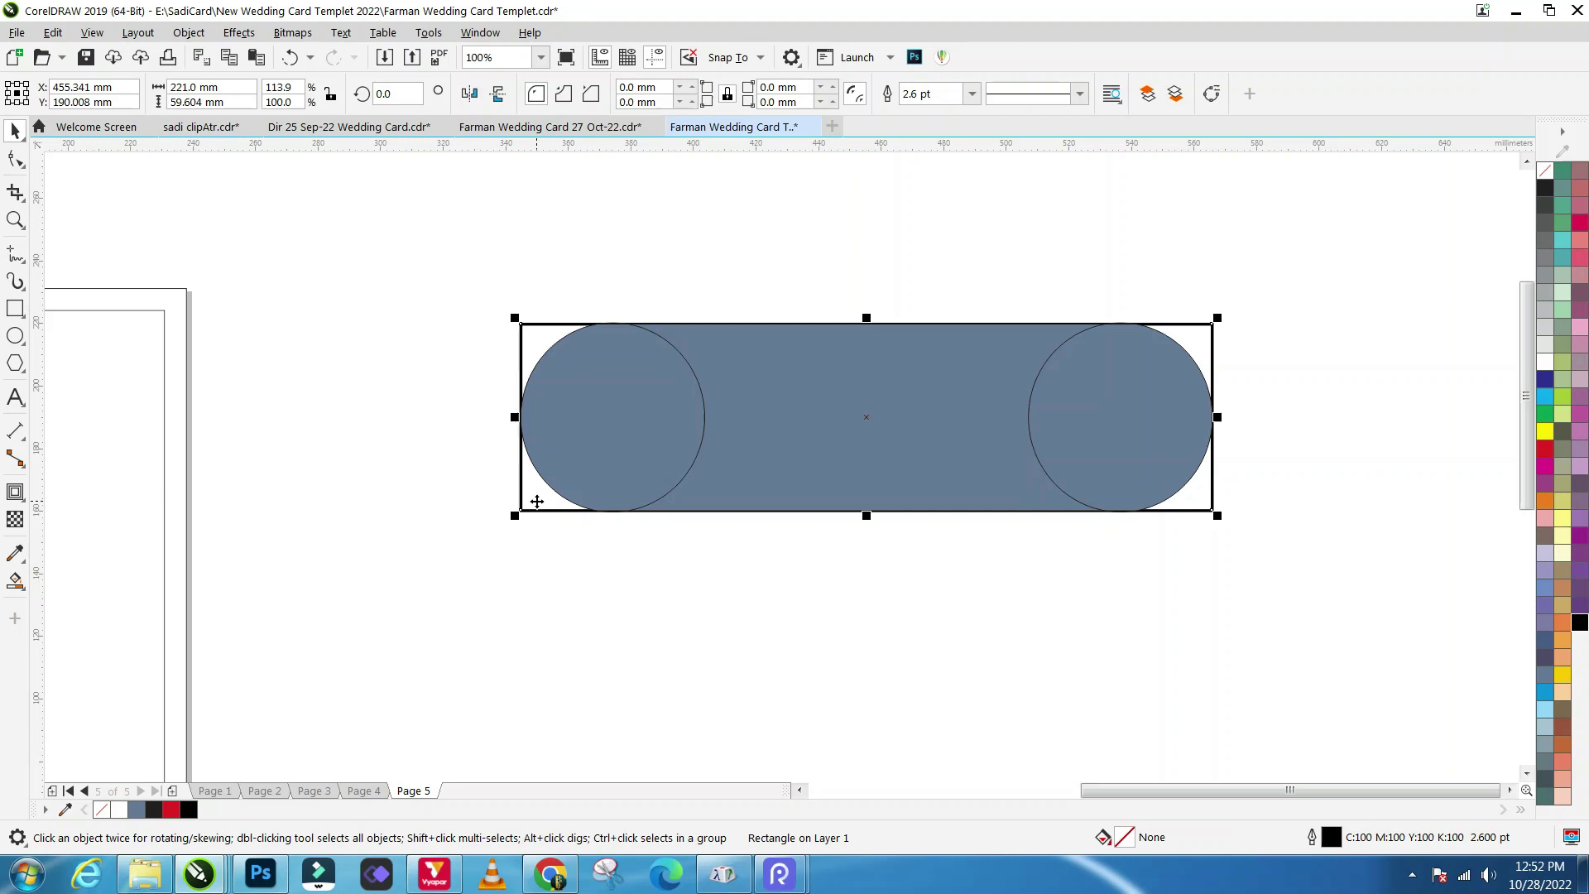
key("Delete")
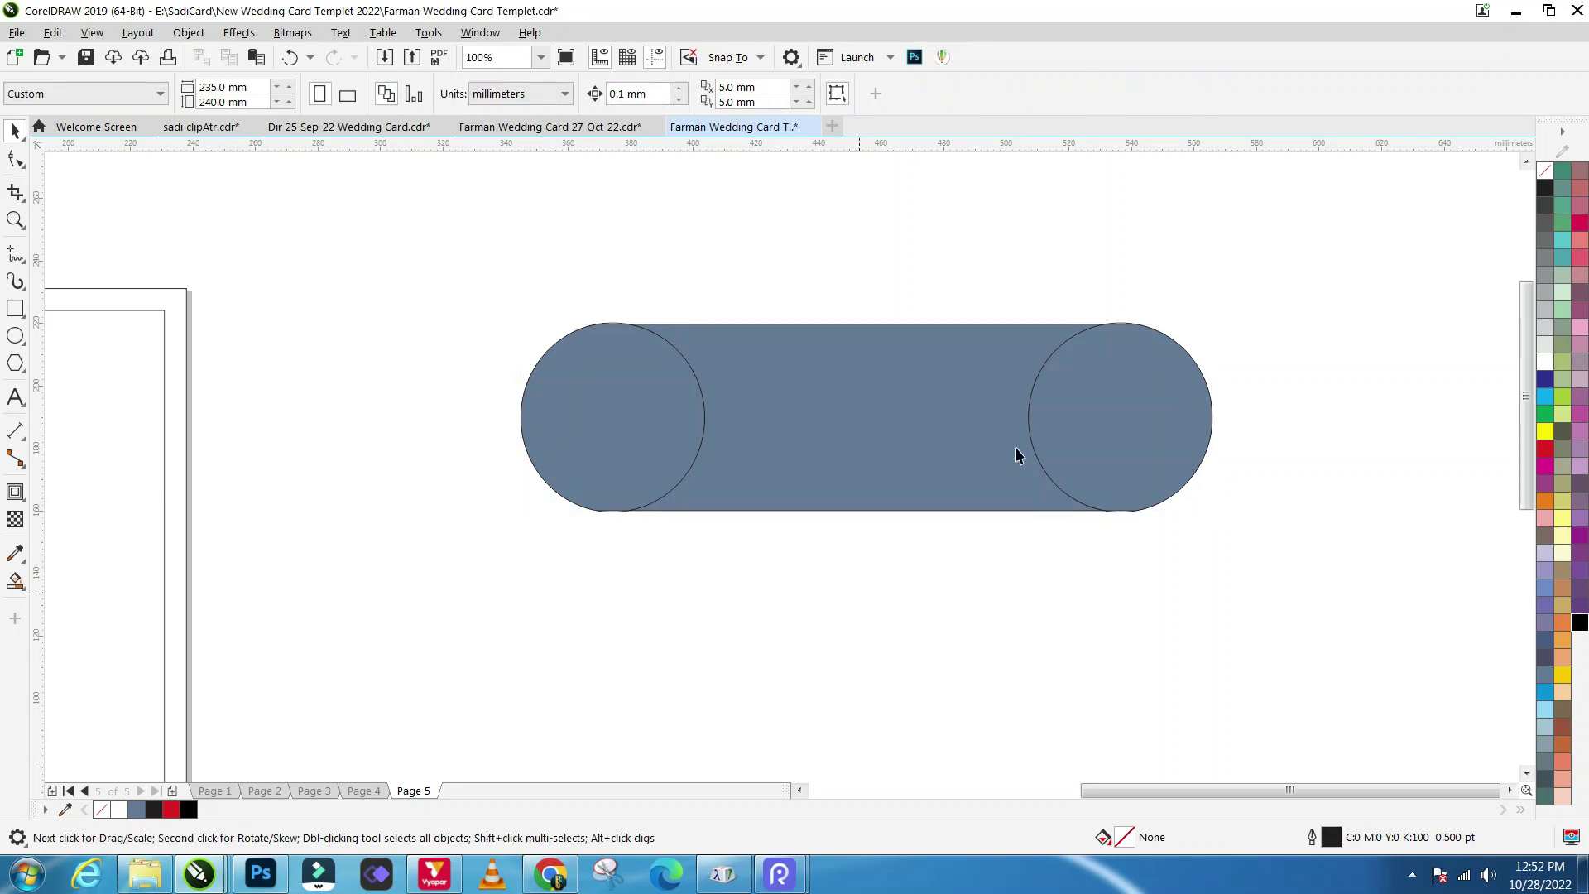
left_click(634, 382)
left_click_drag(627, 412, 425, 450)
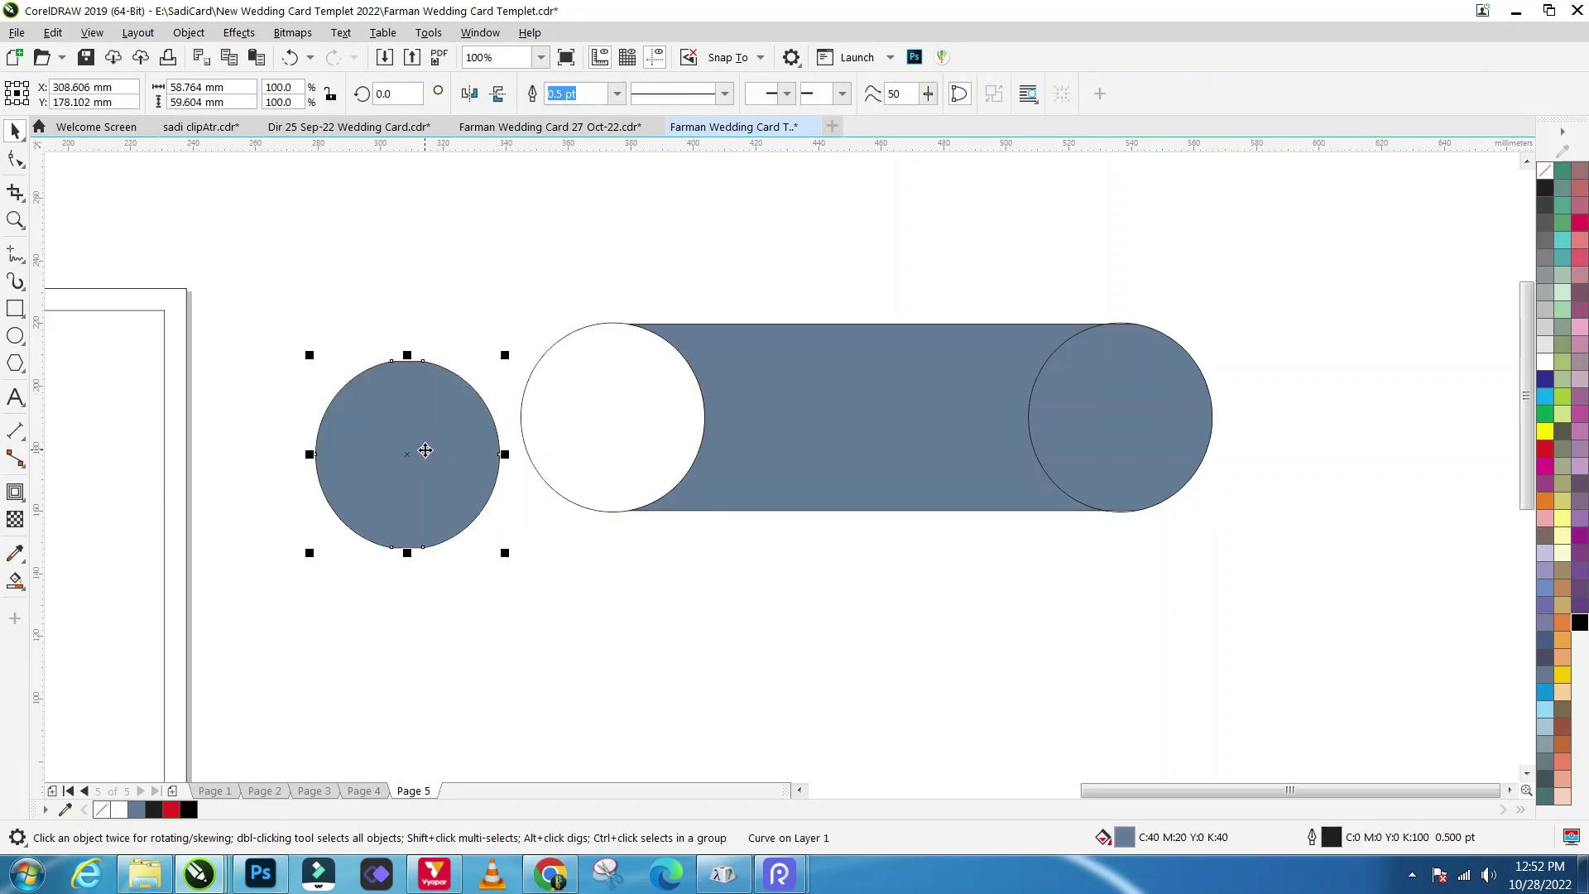
key("ctrl+z")
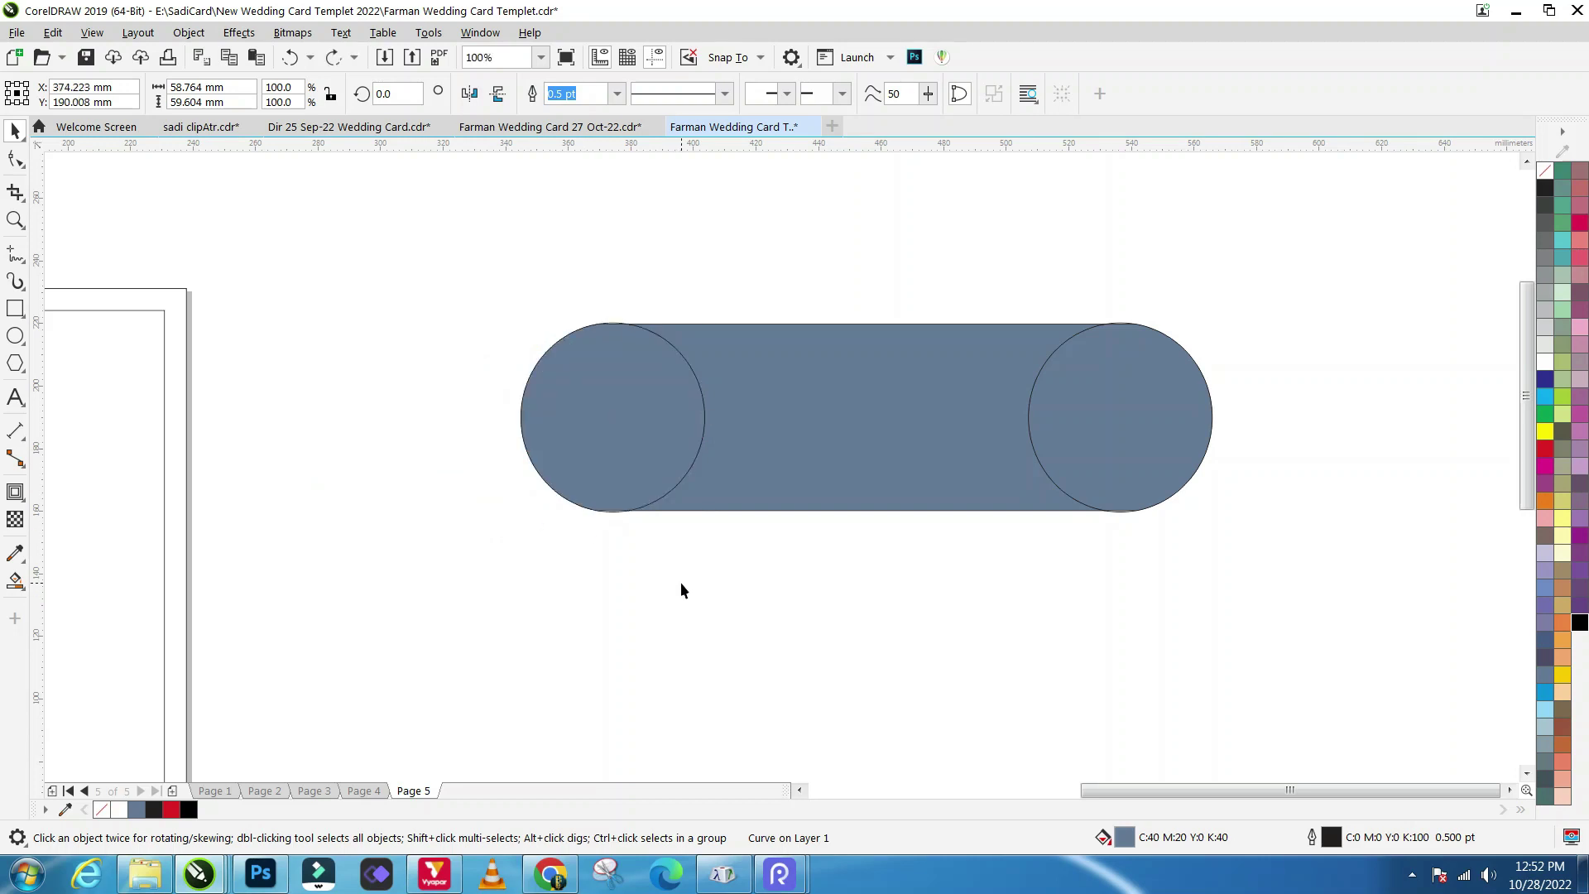
left_click(639, 447)
left_click(607, 419)
left_click_drag(606, 419, 443, 513)
key("ctrl+z")
Step: Check the right circle and middle region, then marquee-select all three capsule pieces
left_click(1118, 398)
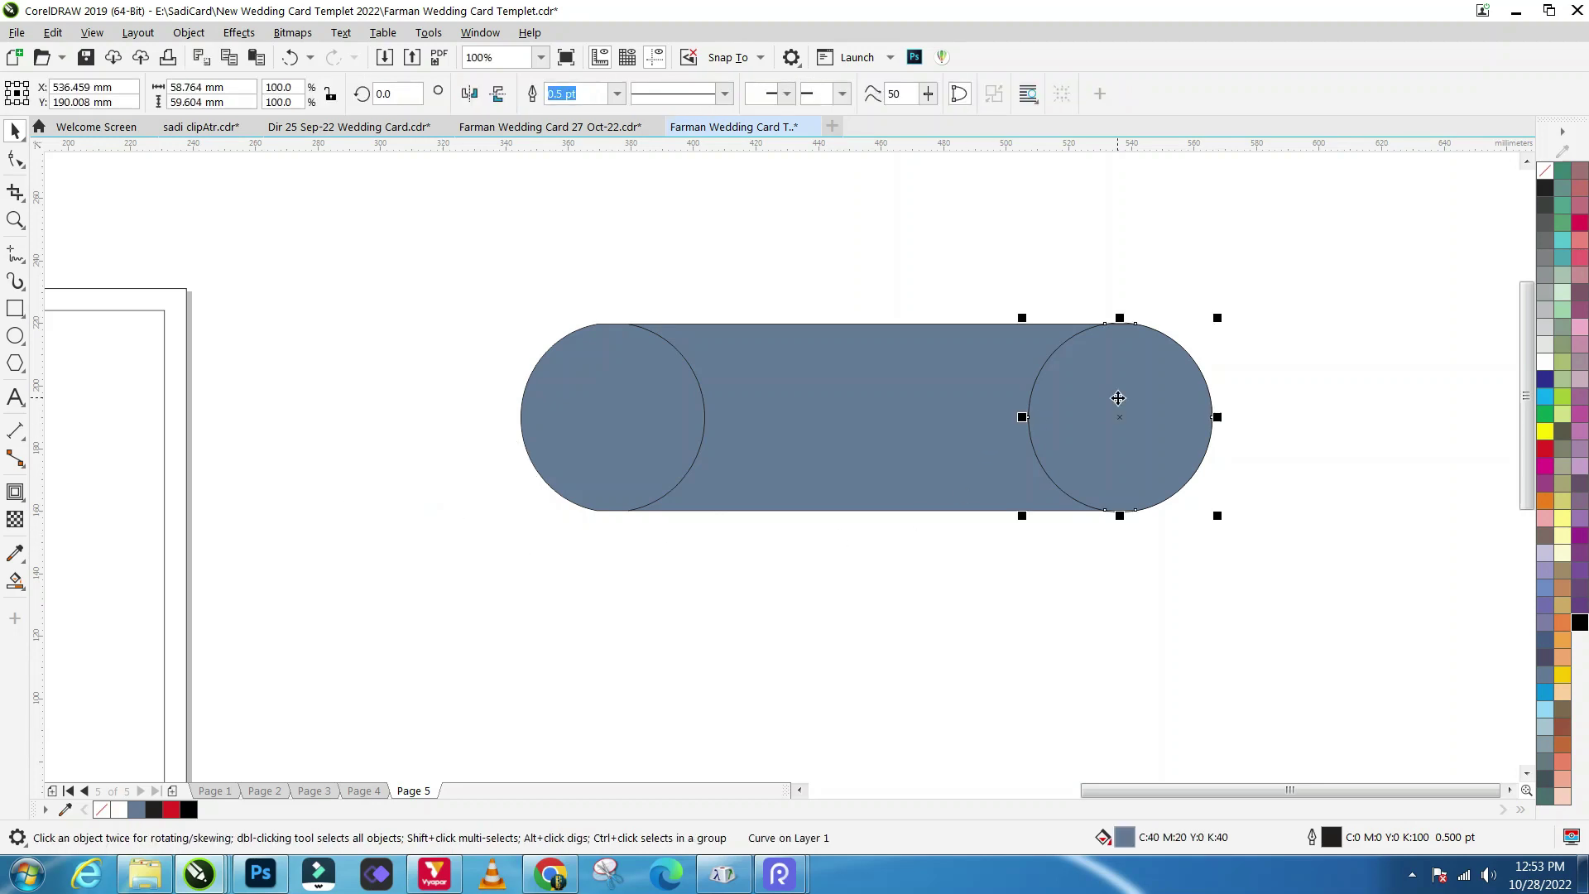
left_click(1117, 415)
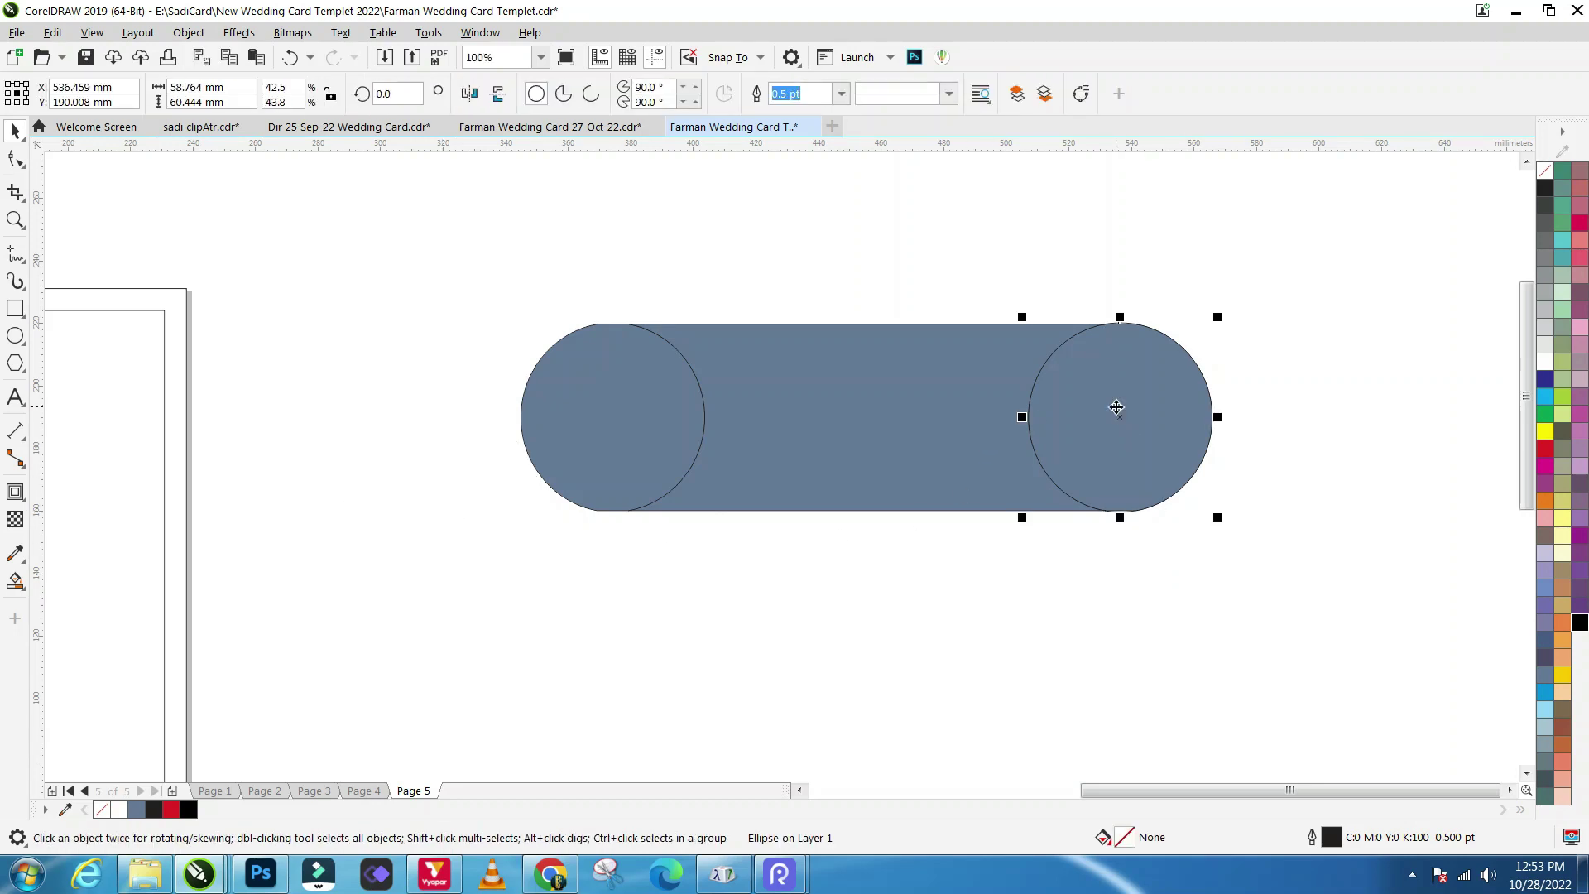
left_click(873, 427)
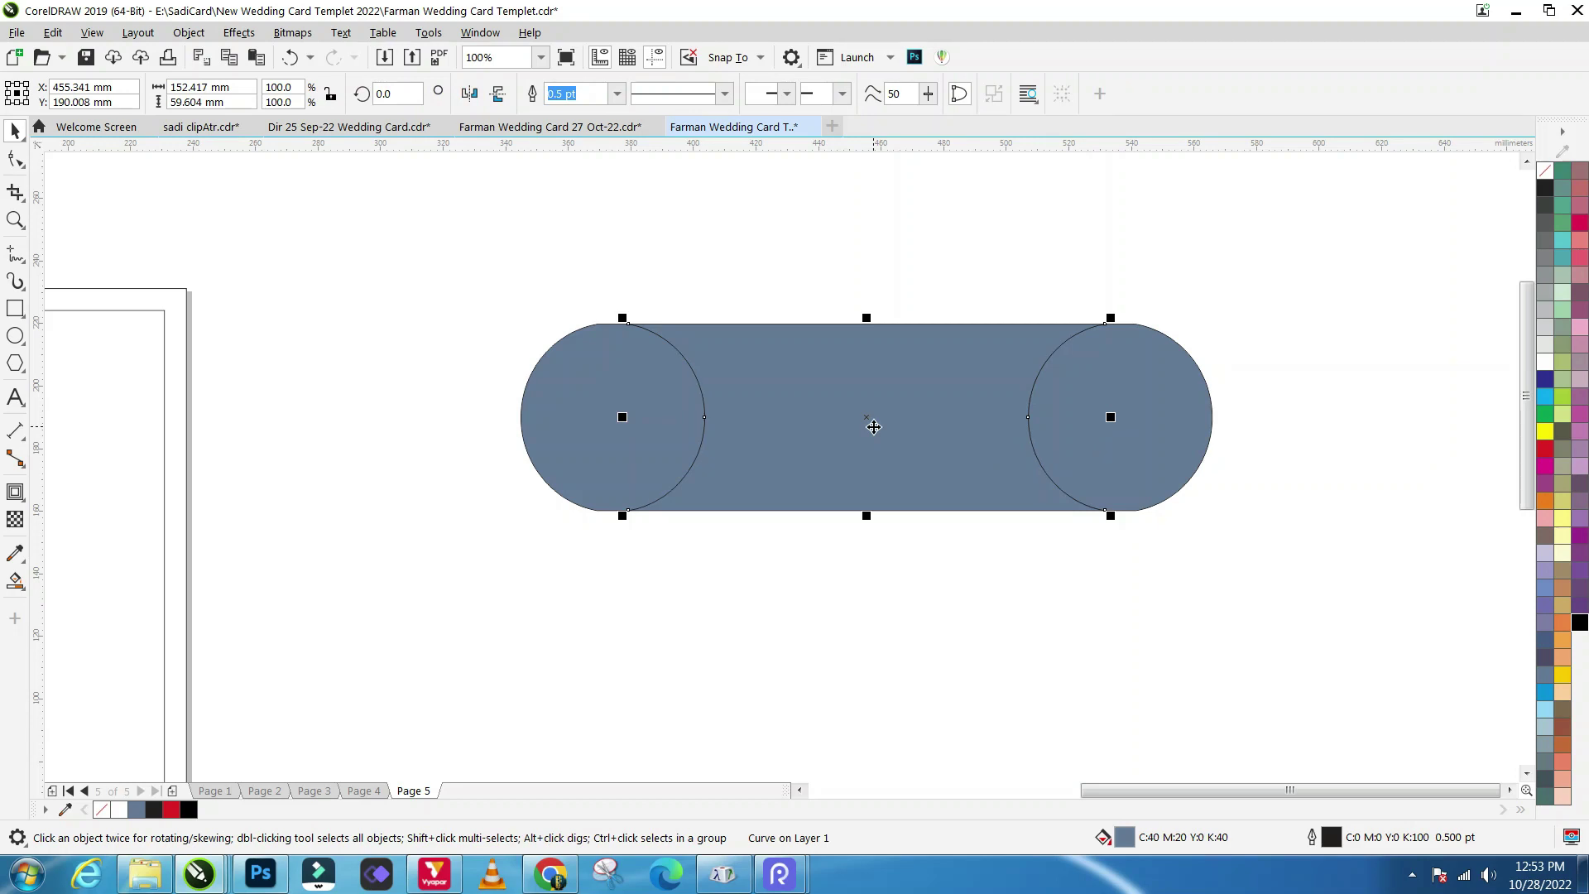
left_click(926, 645)
left_click(879, 461)
key("Delete")
key("ctrl+z")
mouse_move(1340, 575)
left_mouse_down()
mouse_move(408, 282)
mouse_move(365, 247)
left_mouse_up()
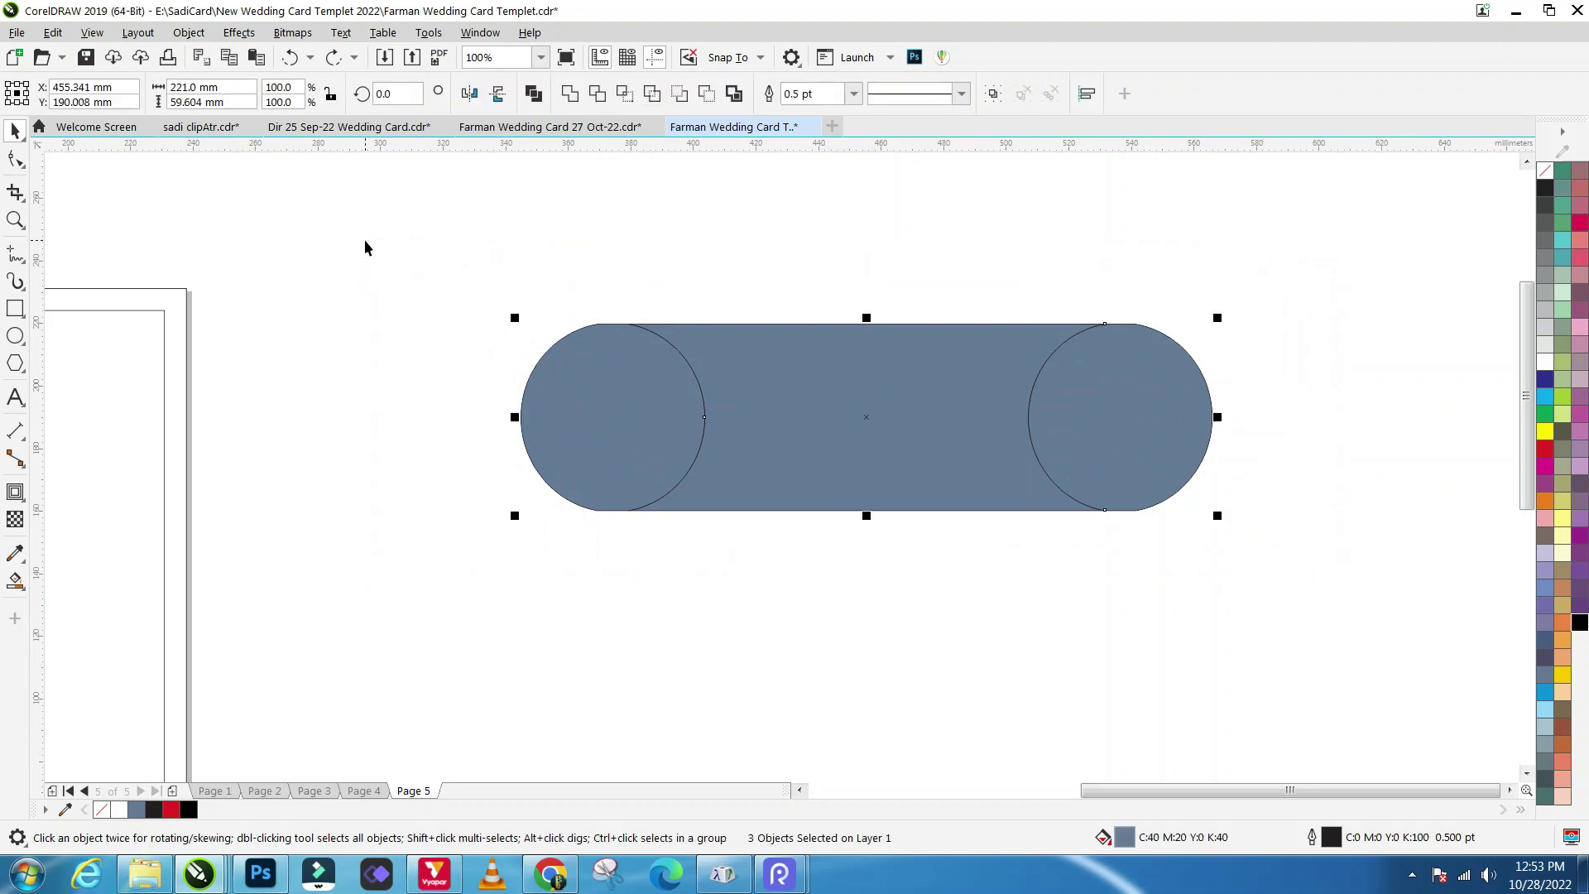
Step: Fill the capsule pieces black, remove their outline and weld them into one shape
left_click(1579, 625)
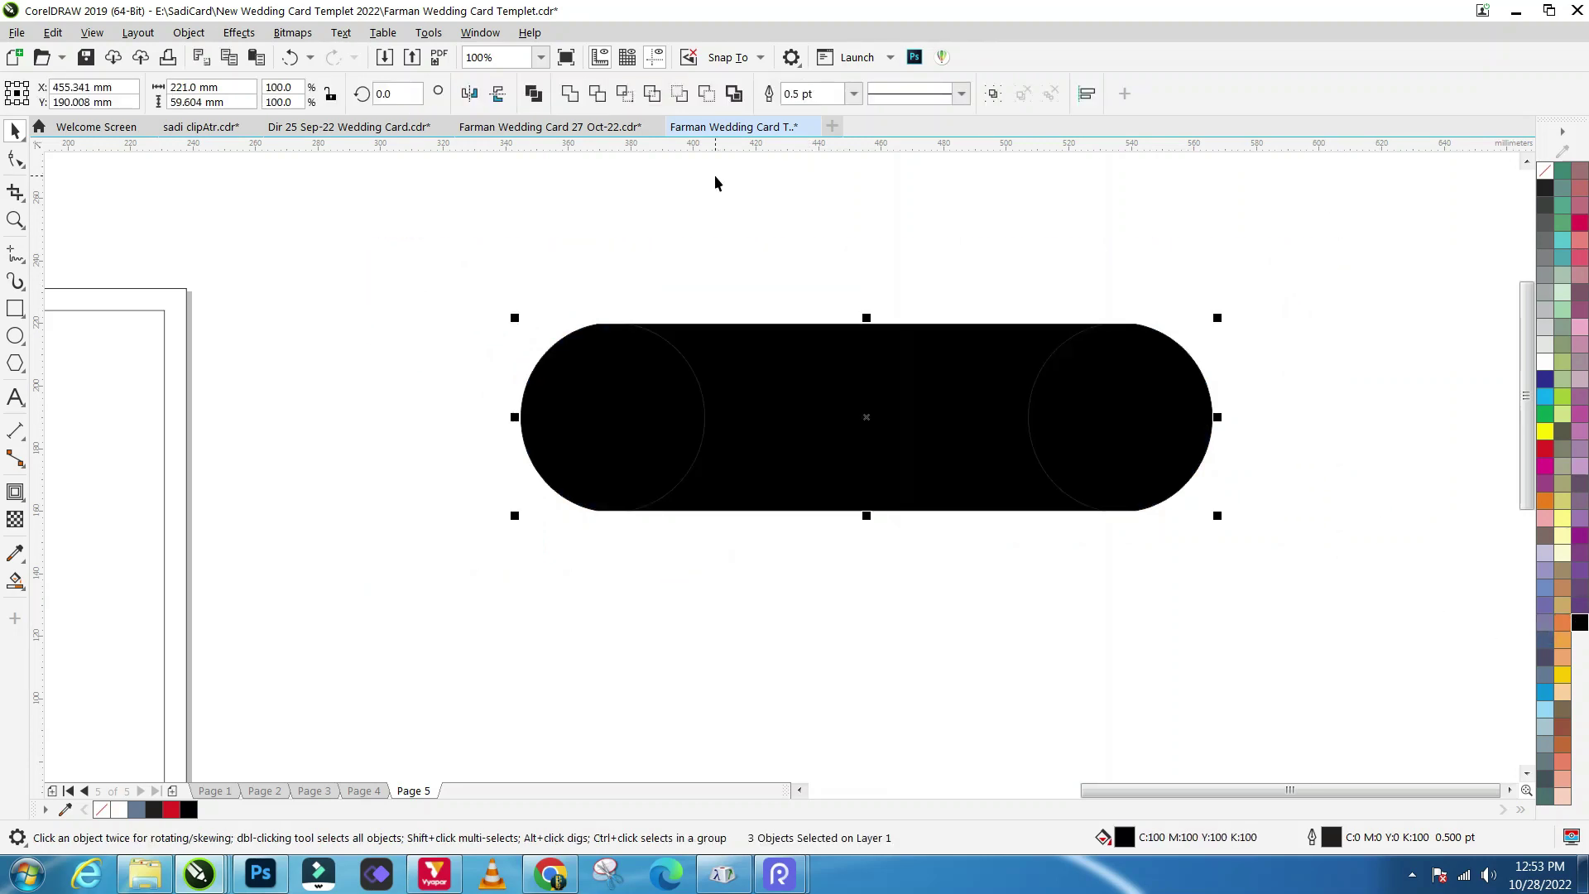
right_click(1544, 171)
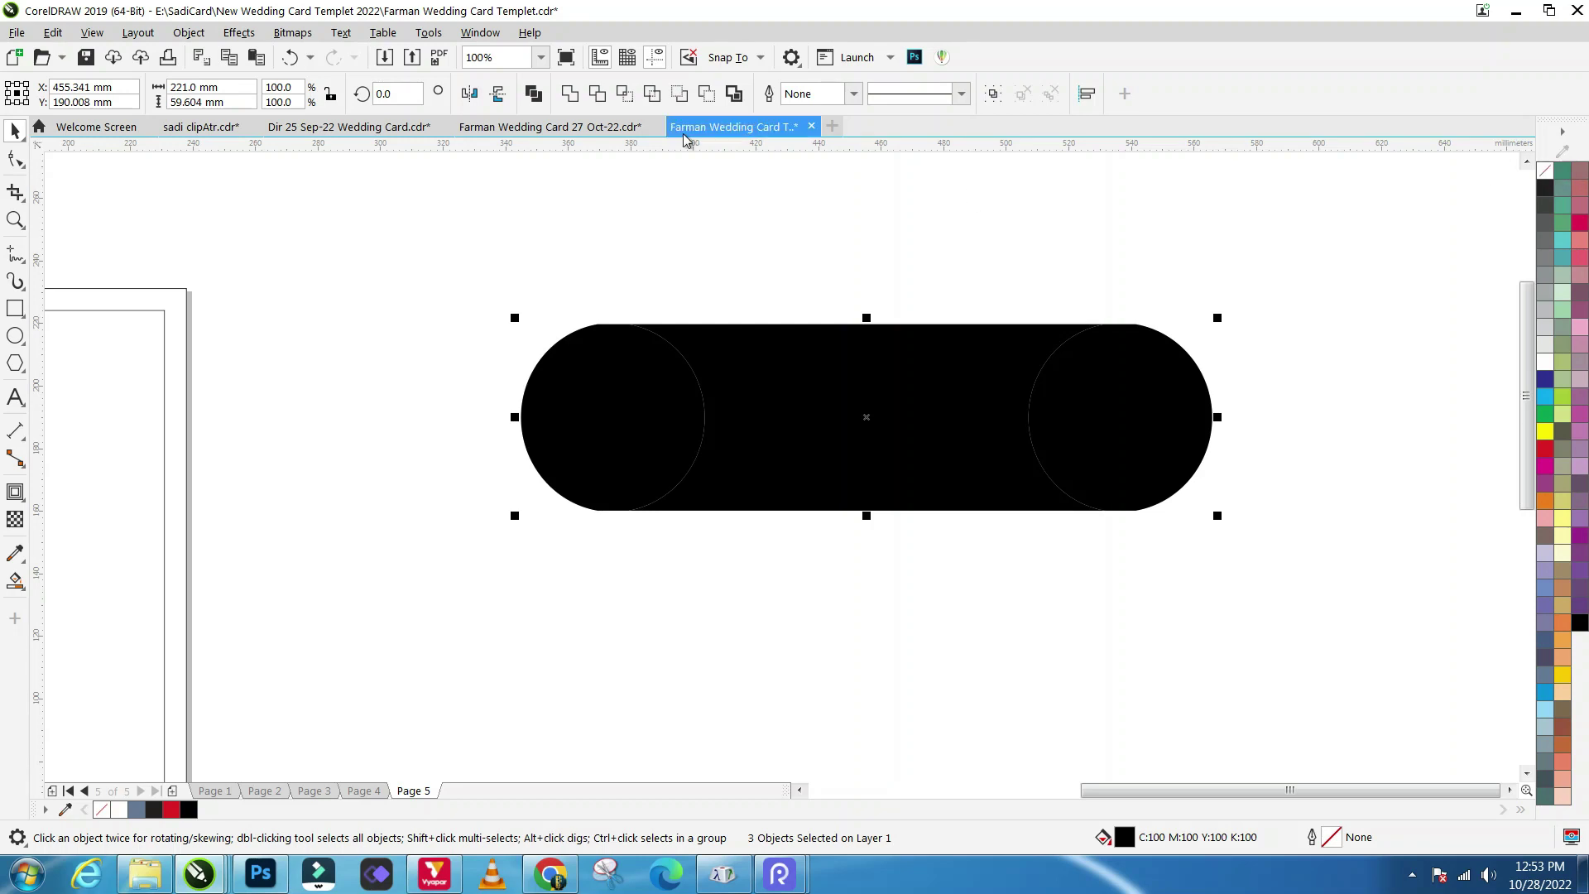
left_click(569, 93)
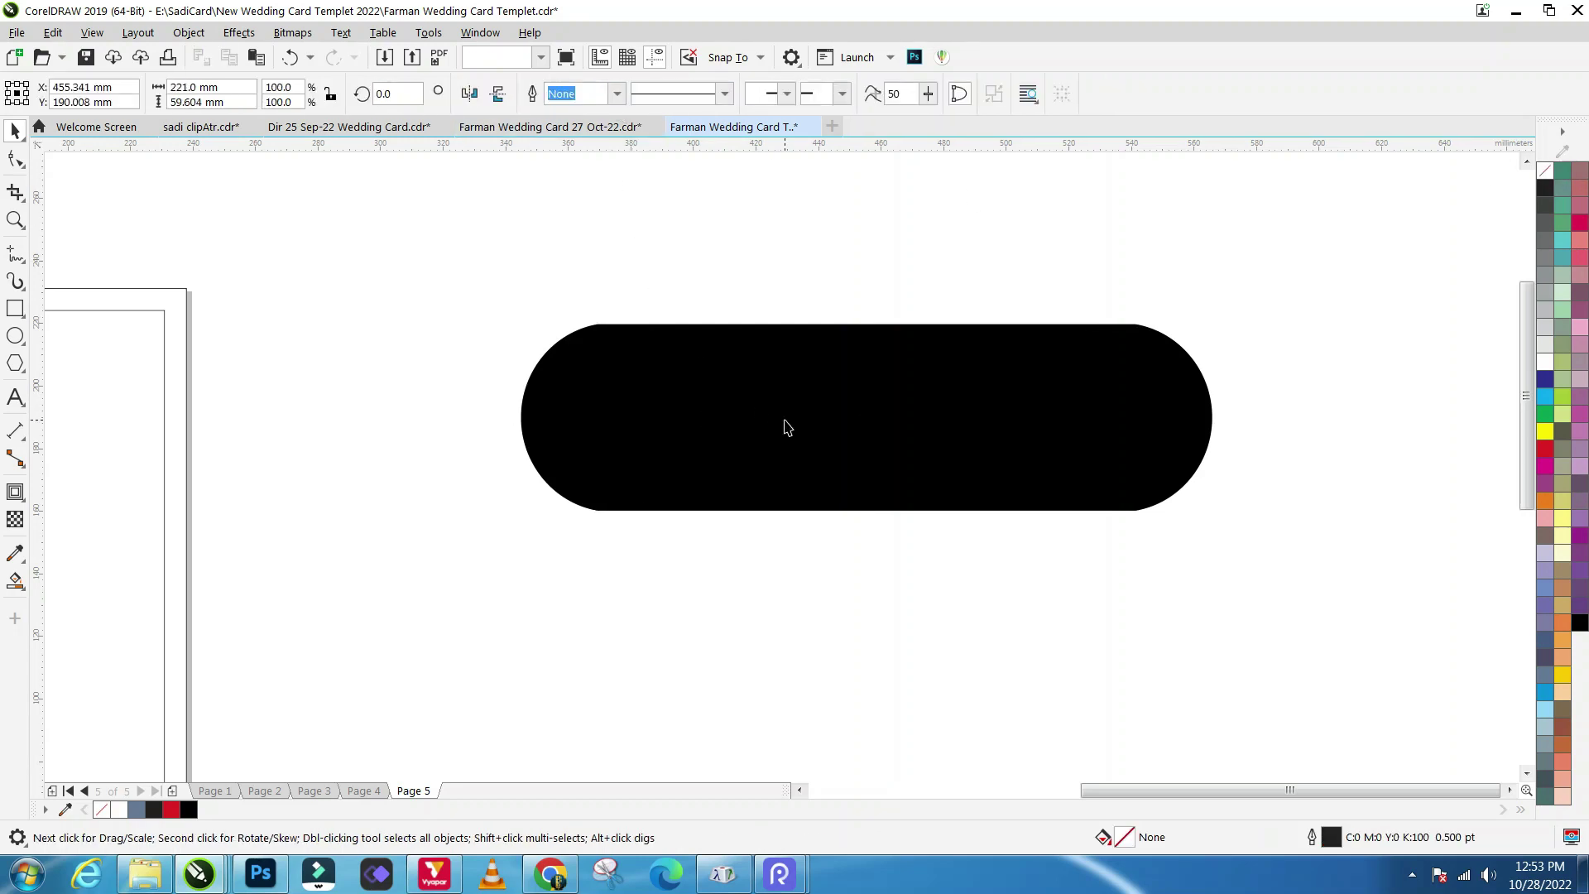
scroll(975, 453, "up", 2)
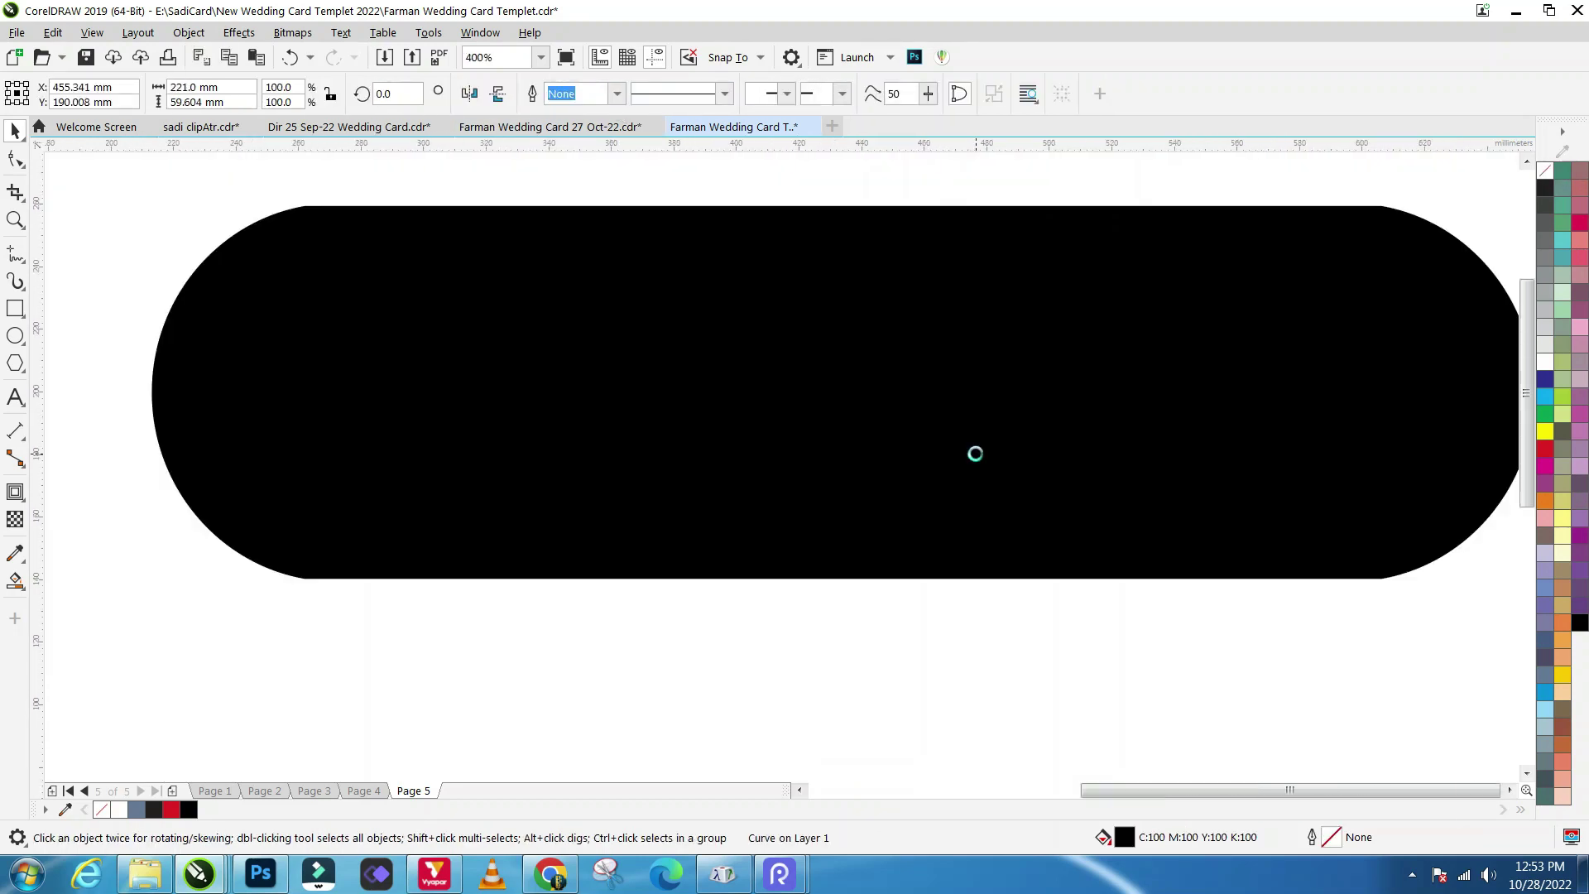
scroll(975, 453, "down", 2)
scroll(985, 450, "down", 2)
Step: Centre the black capsule horizontally over the page frame
left_click(754, 467, "shift")
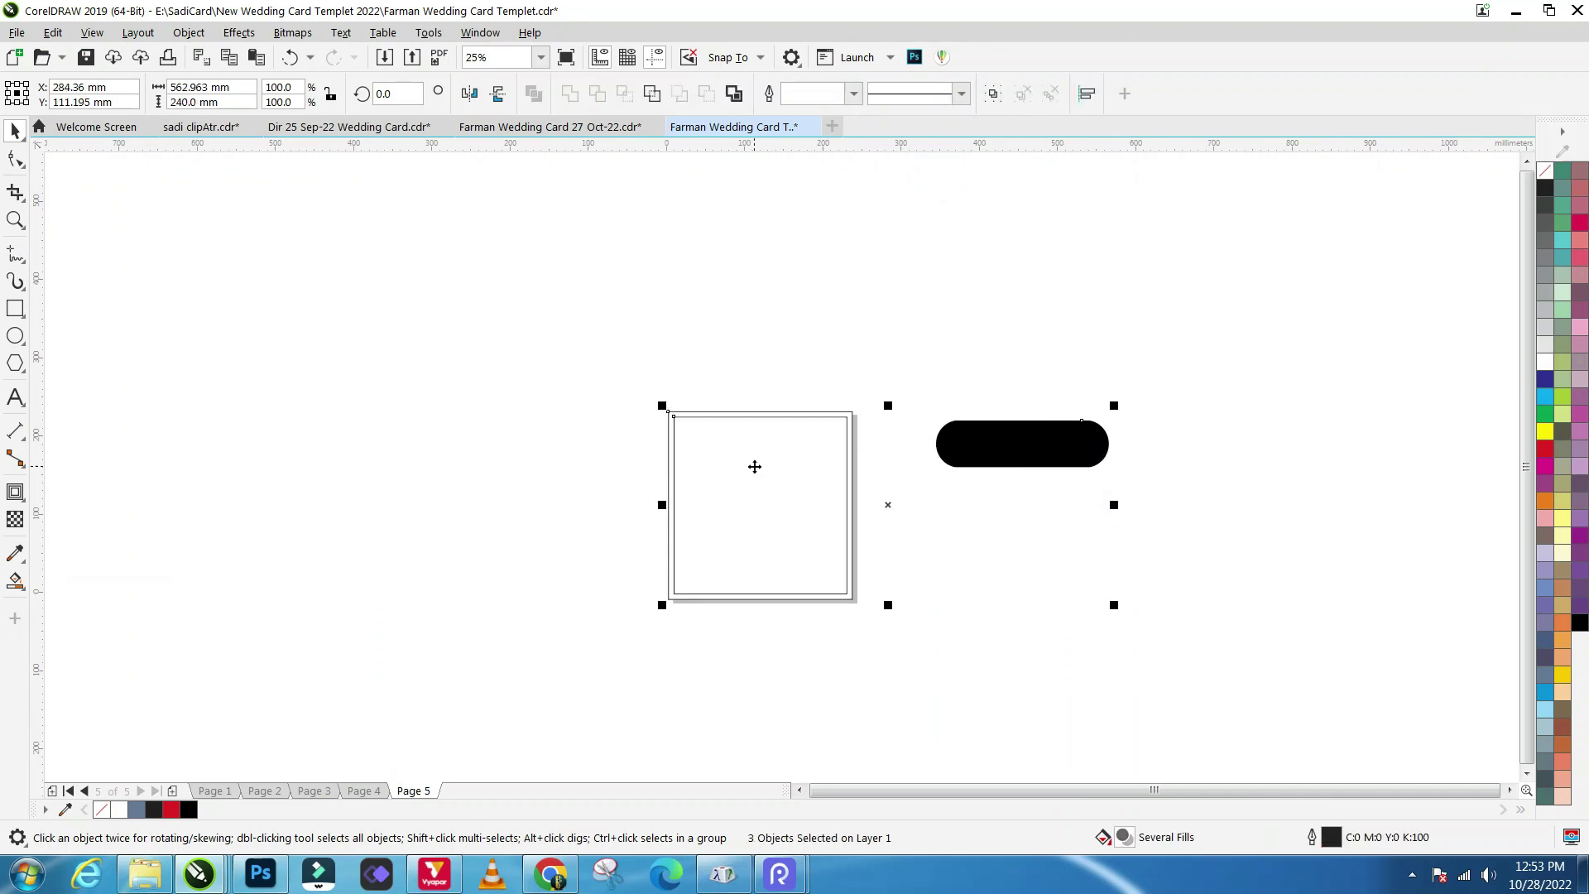
left_click_drag(1223, 489, 1013, 570)
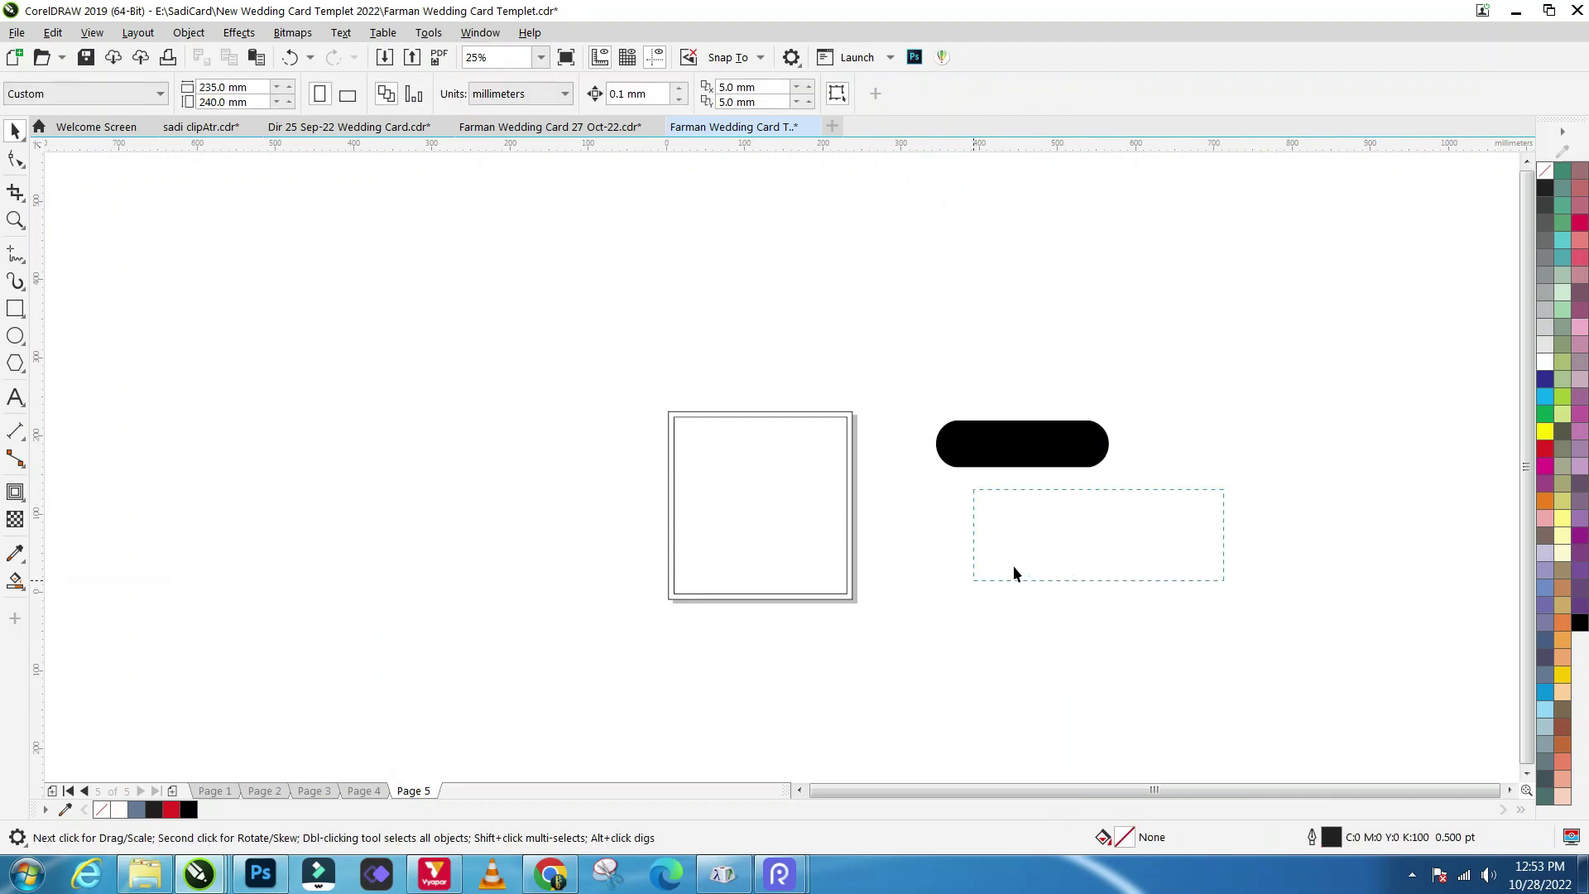
left_click(960, 459)
left_click(738, 475, "shift")
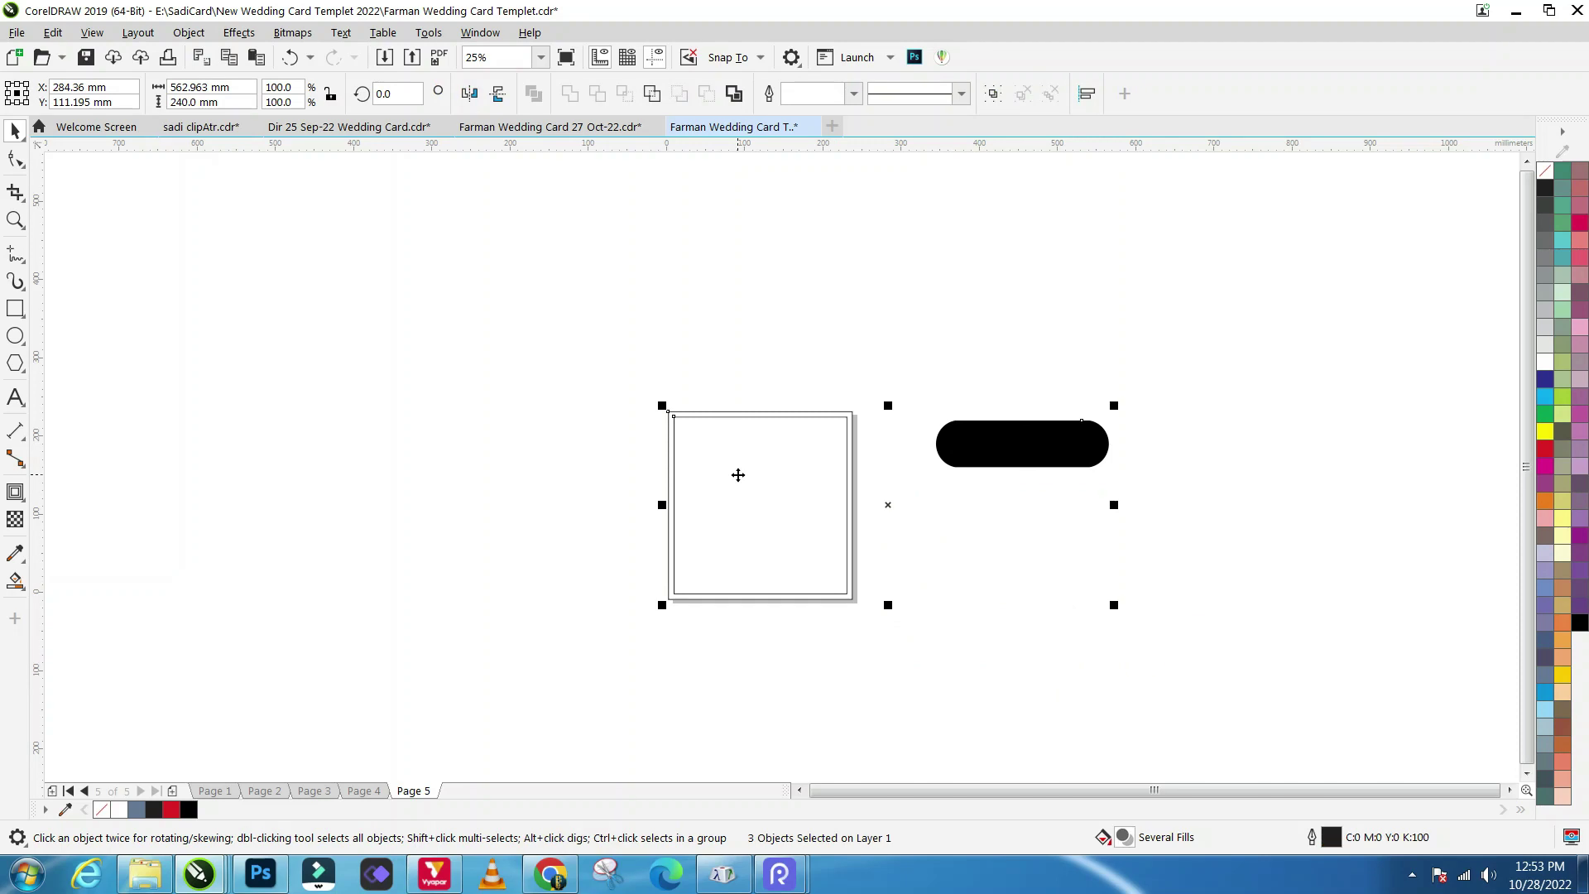
key("c")
left_click(1071, 450)
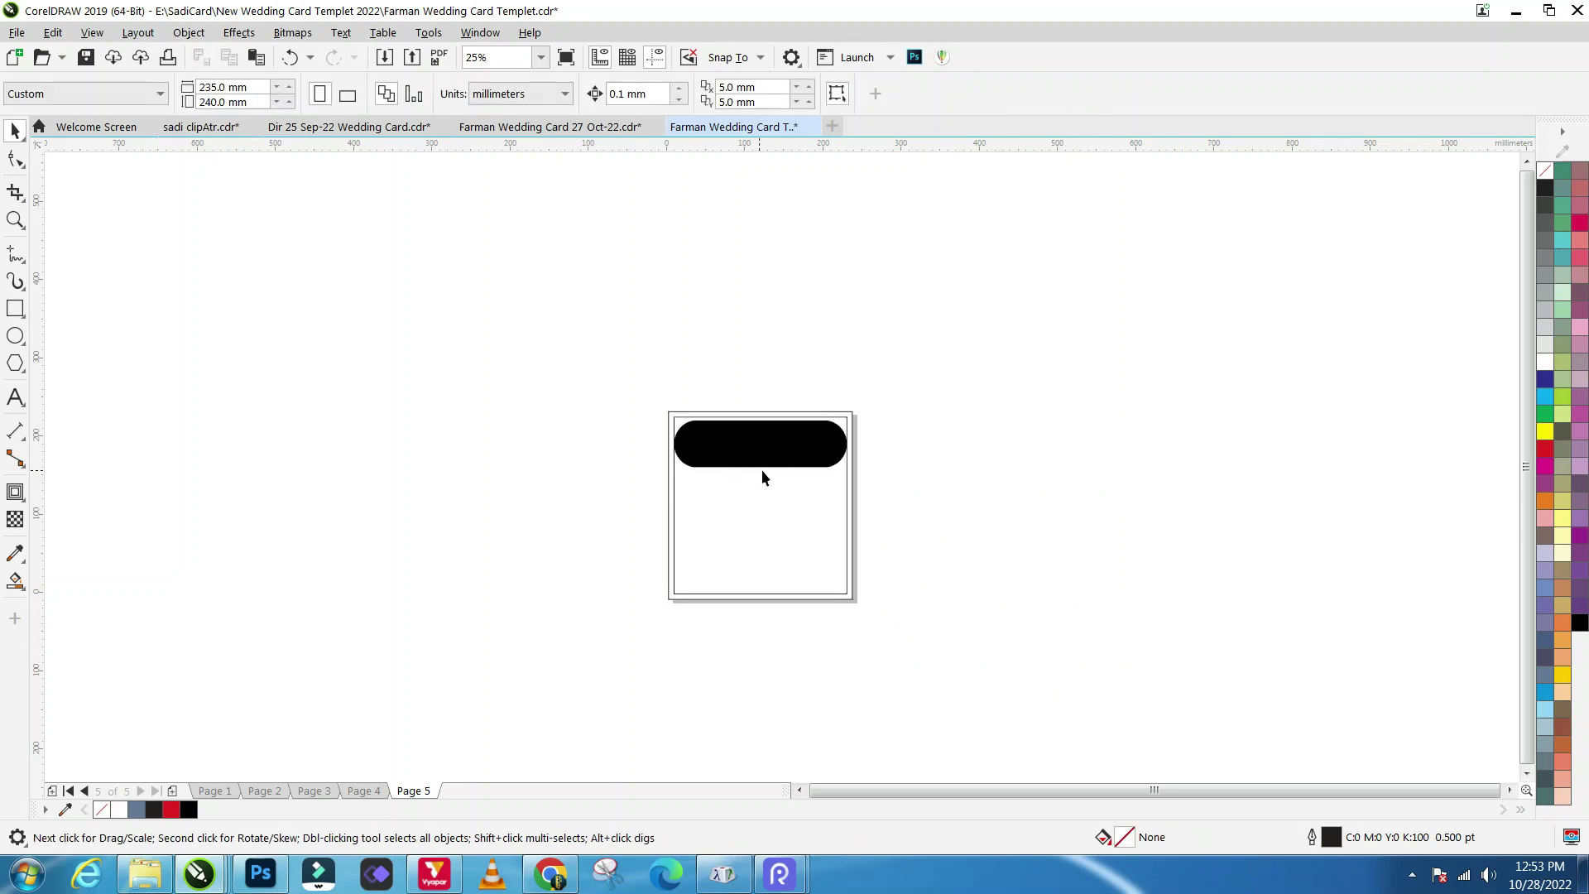
scroll(745, 447, "up", 2)
left_click(743, 443)
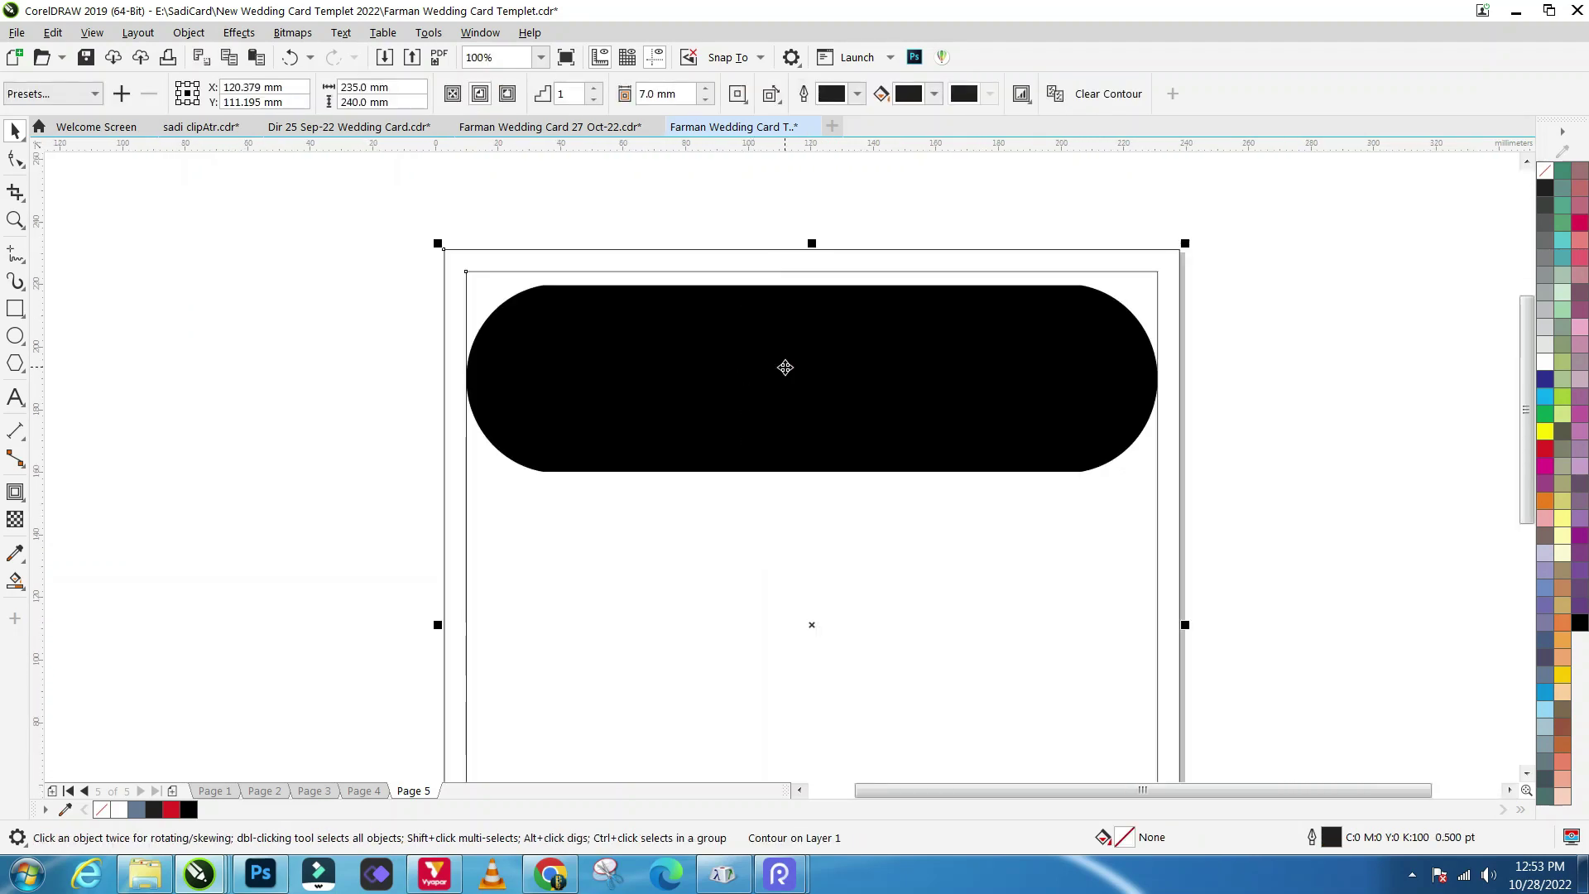
left_click_drag(316, 250, 1434, 573)
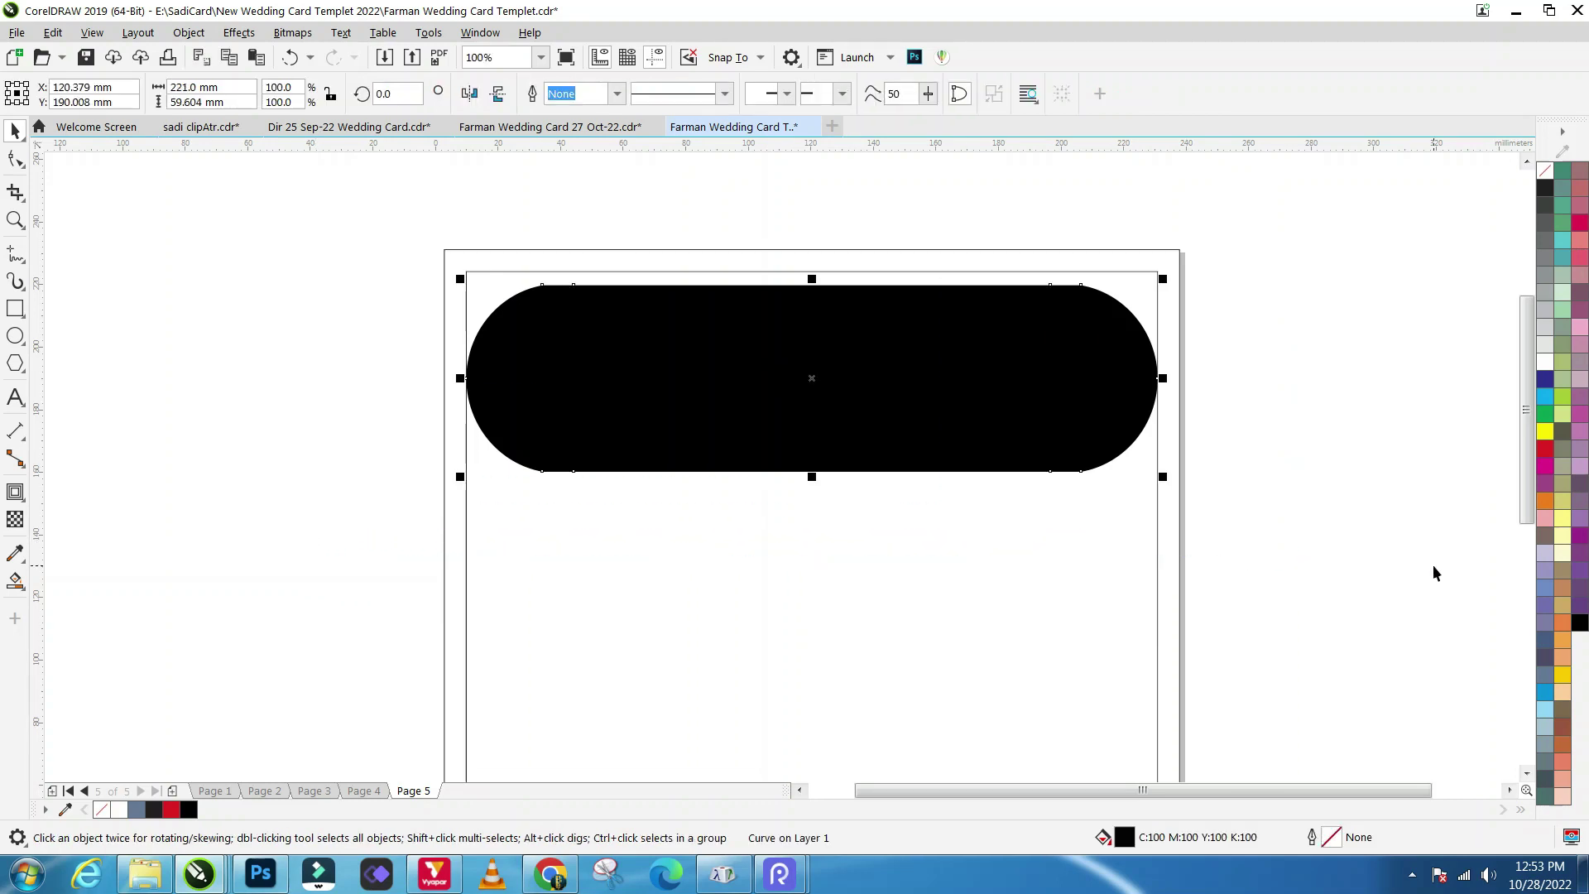
Step: Remove the capsule's fill and give it a 2.6 pt outline
left_click(1545, 171)
left_click(618, 94)
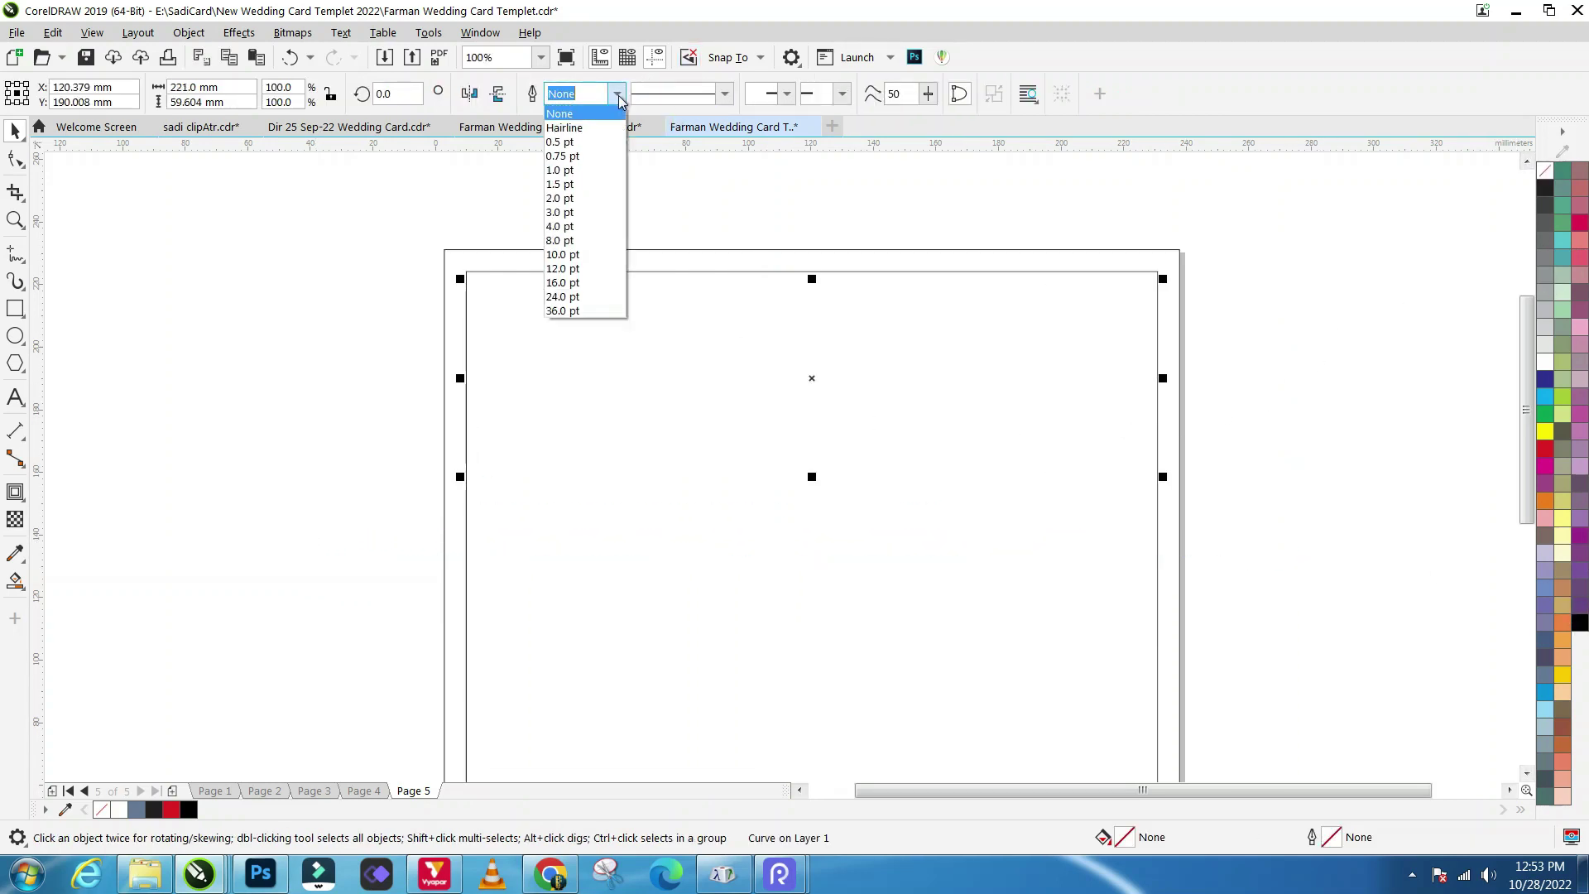
left_click(592, 198)
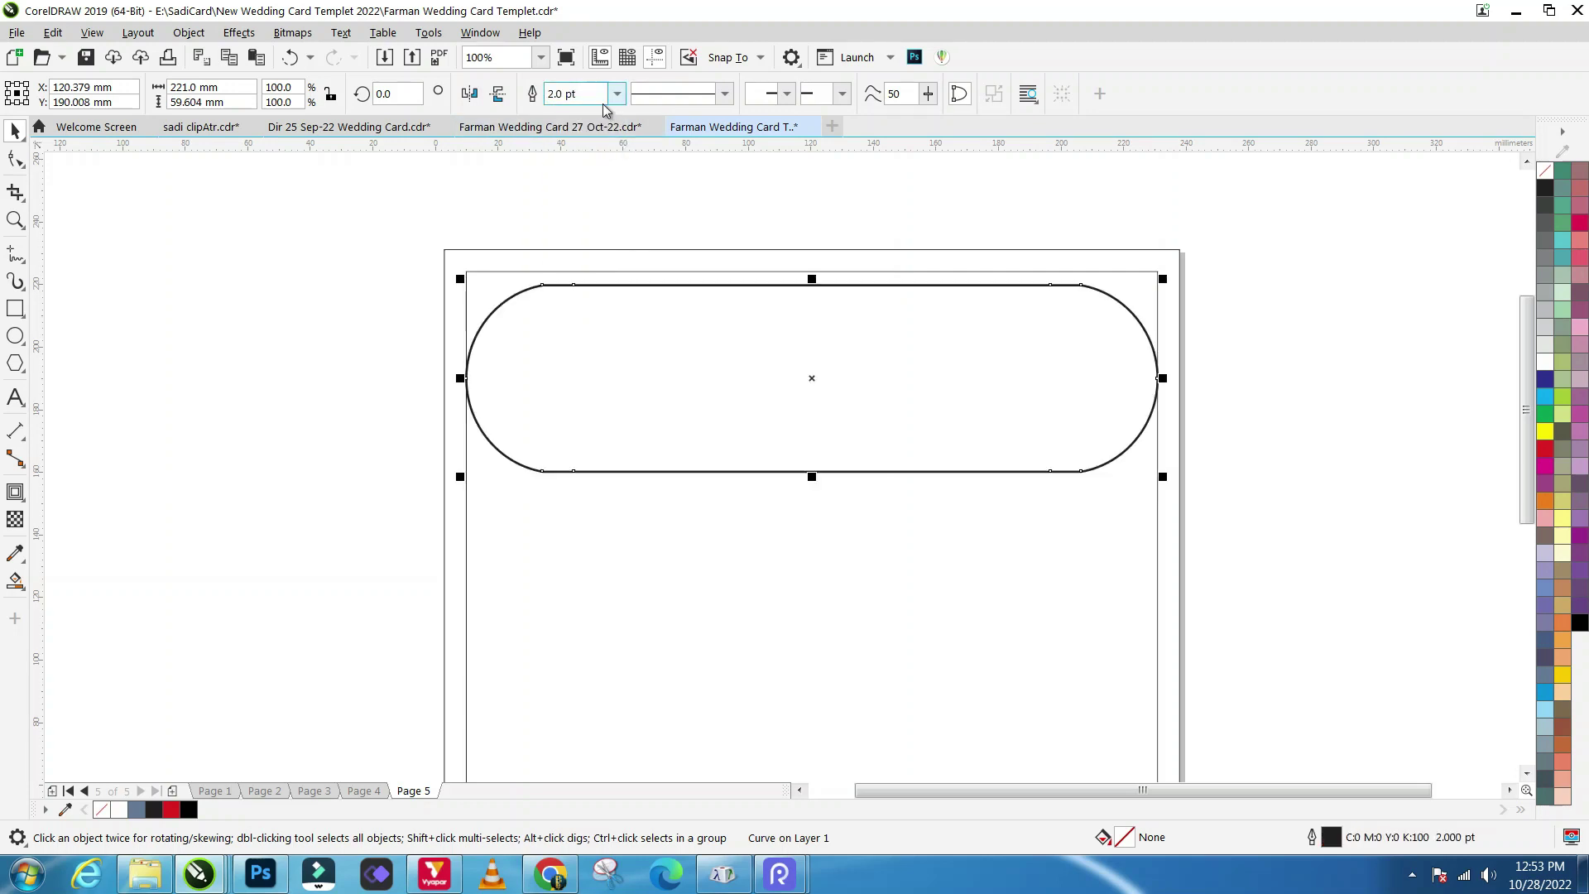
type("2.6")
key("Return")
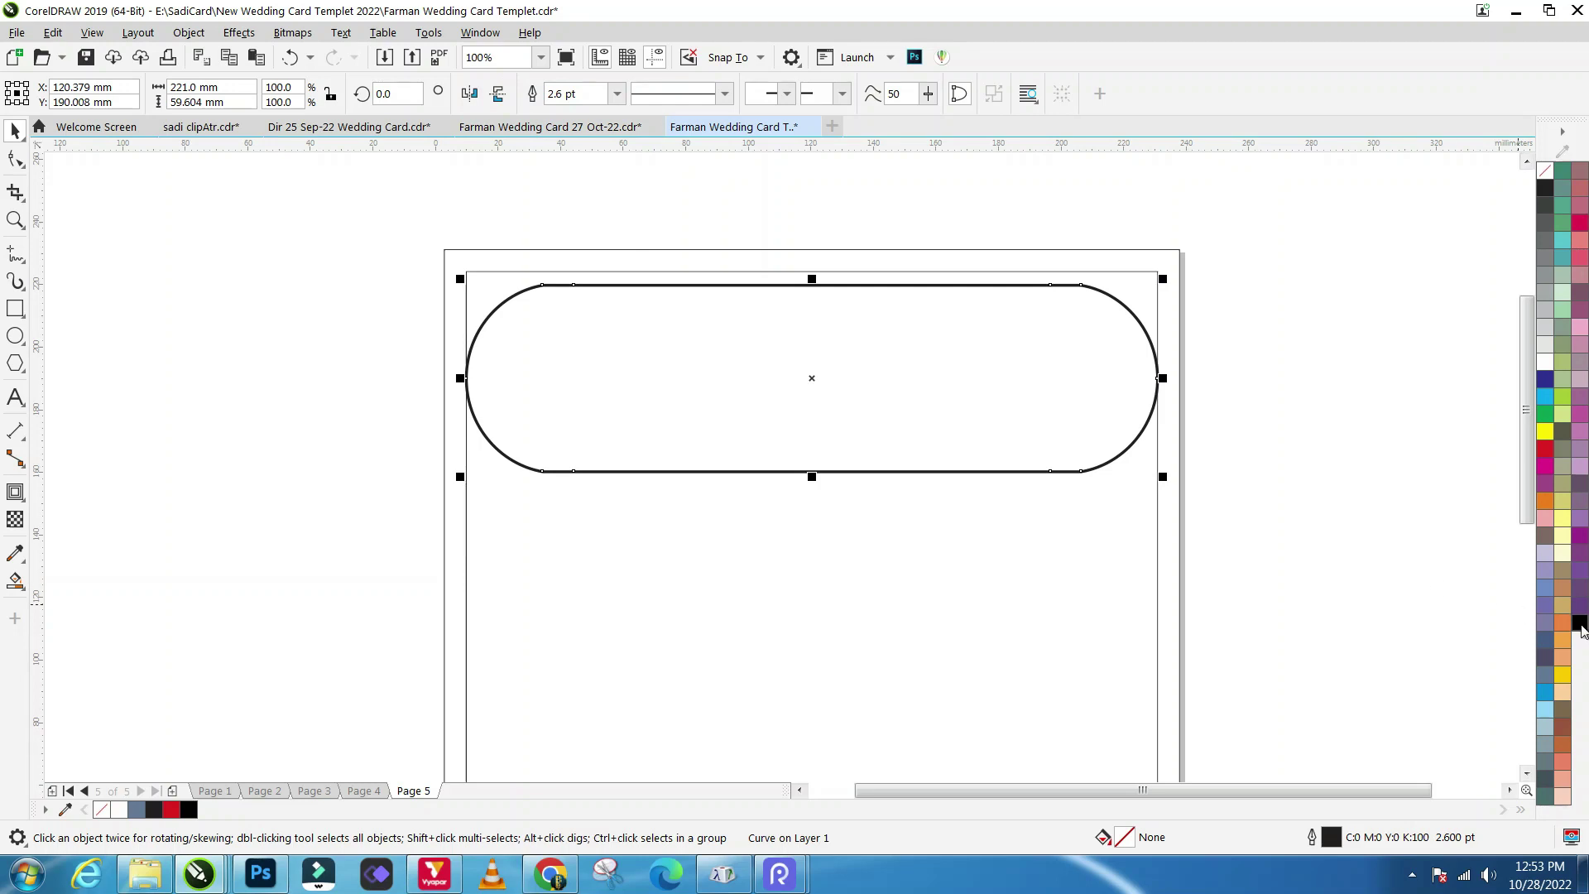
Step: Reselect the capsule and nudge it up toward the top of the page frame
left_click(1380, 508)
left_click(707, 249)
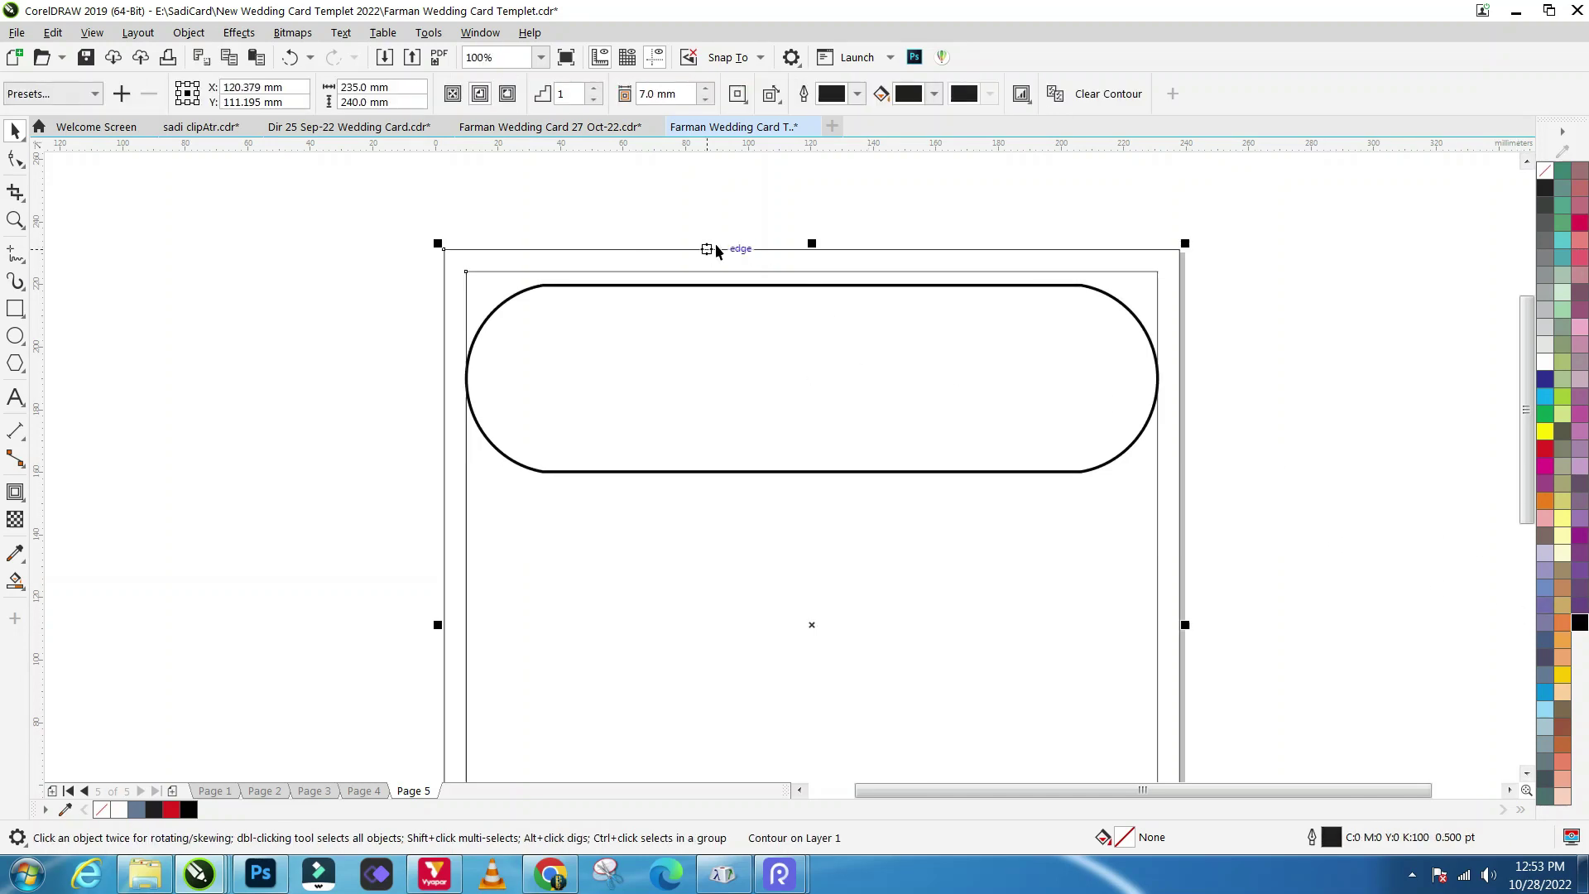
left_click(365, 312)
left_click(585, 269)
left_click_drag(298, 224, 936, 320)
scroll(692, 235, "up", 1)
scroll(692, 235, "up", 1)
left_click(787, 496)
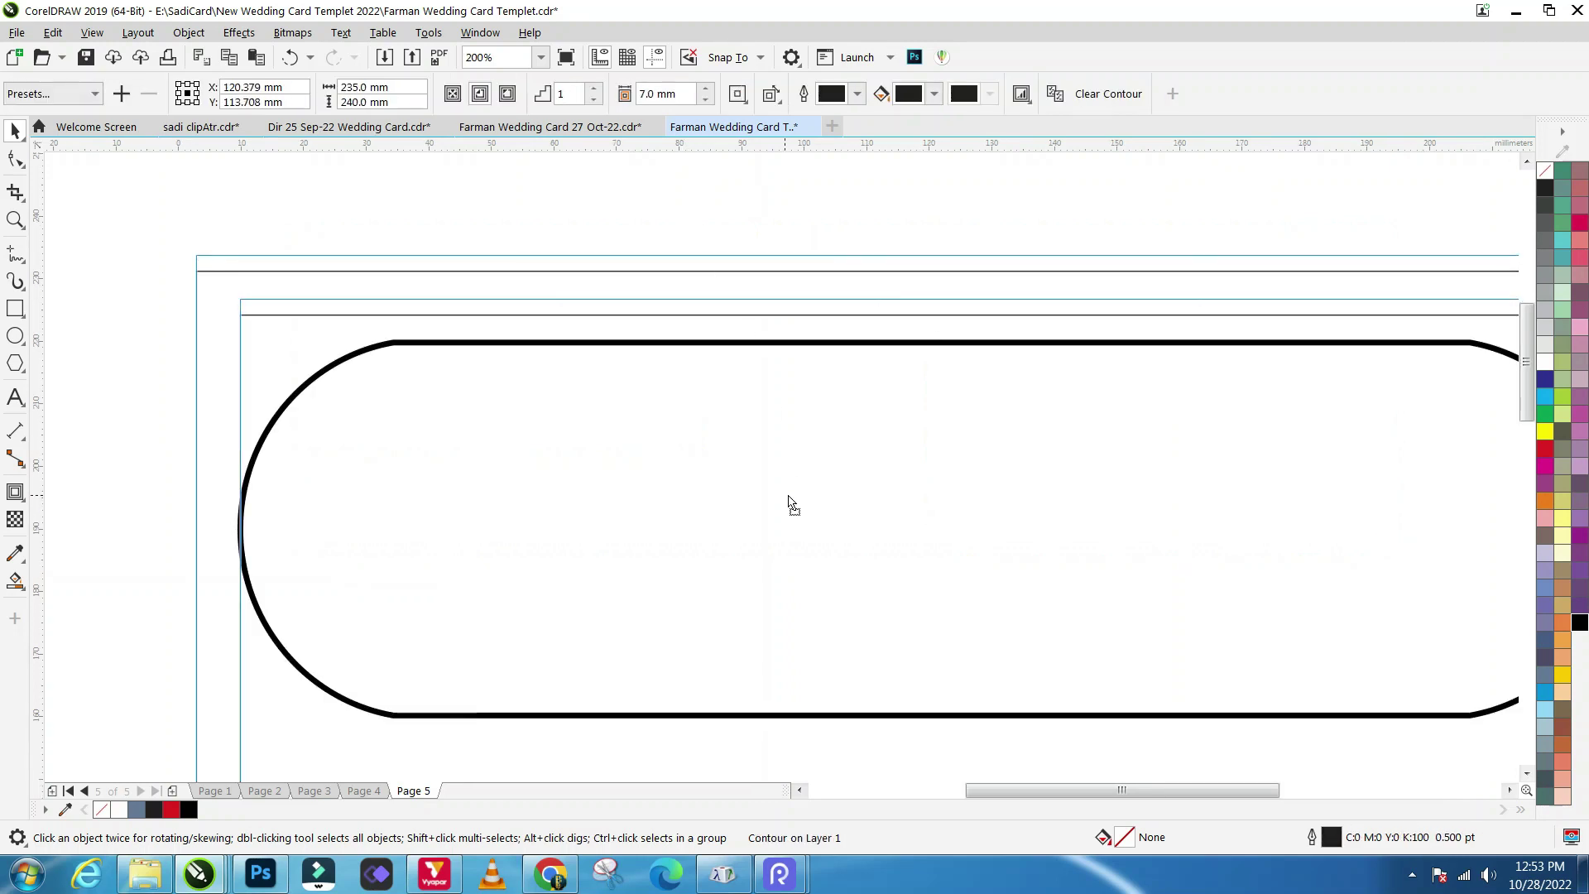
scroll(788, 496, "down", 1)
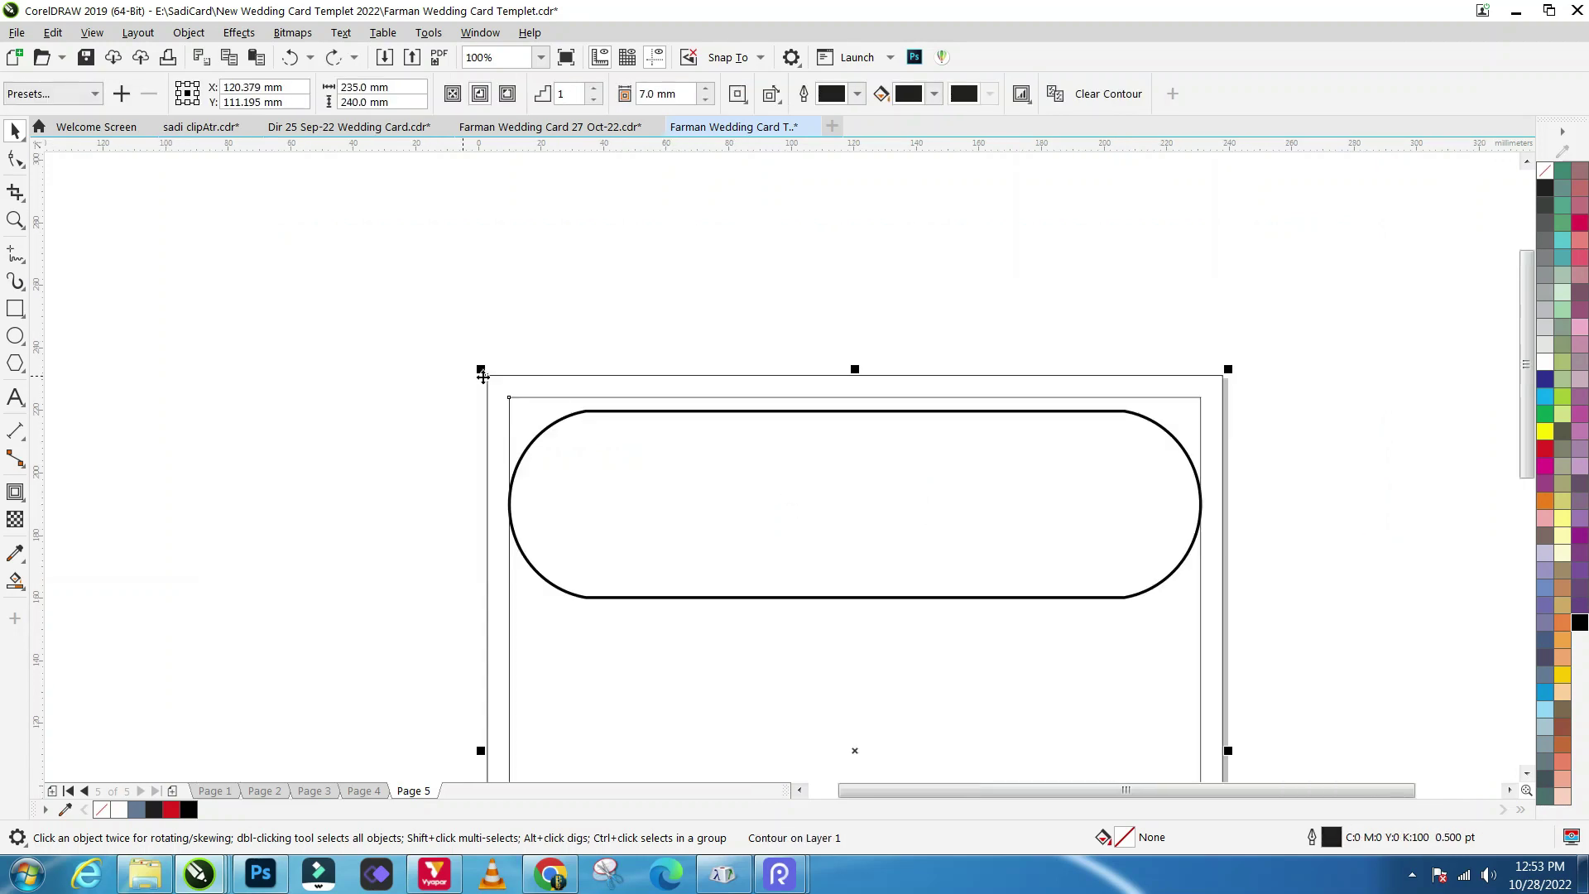
left_click_drag(329, 311, 1458, 724)
scroll(818, 403, "up", 1)
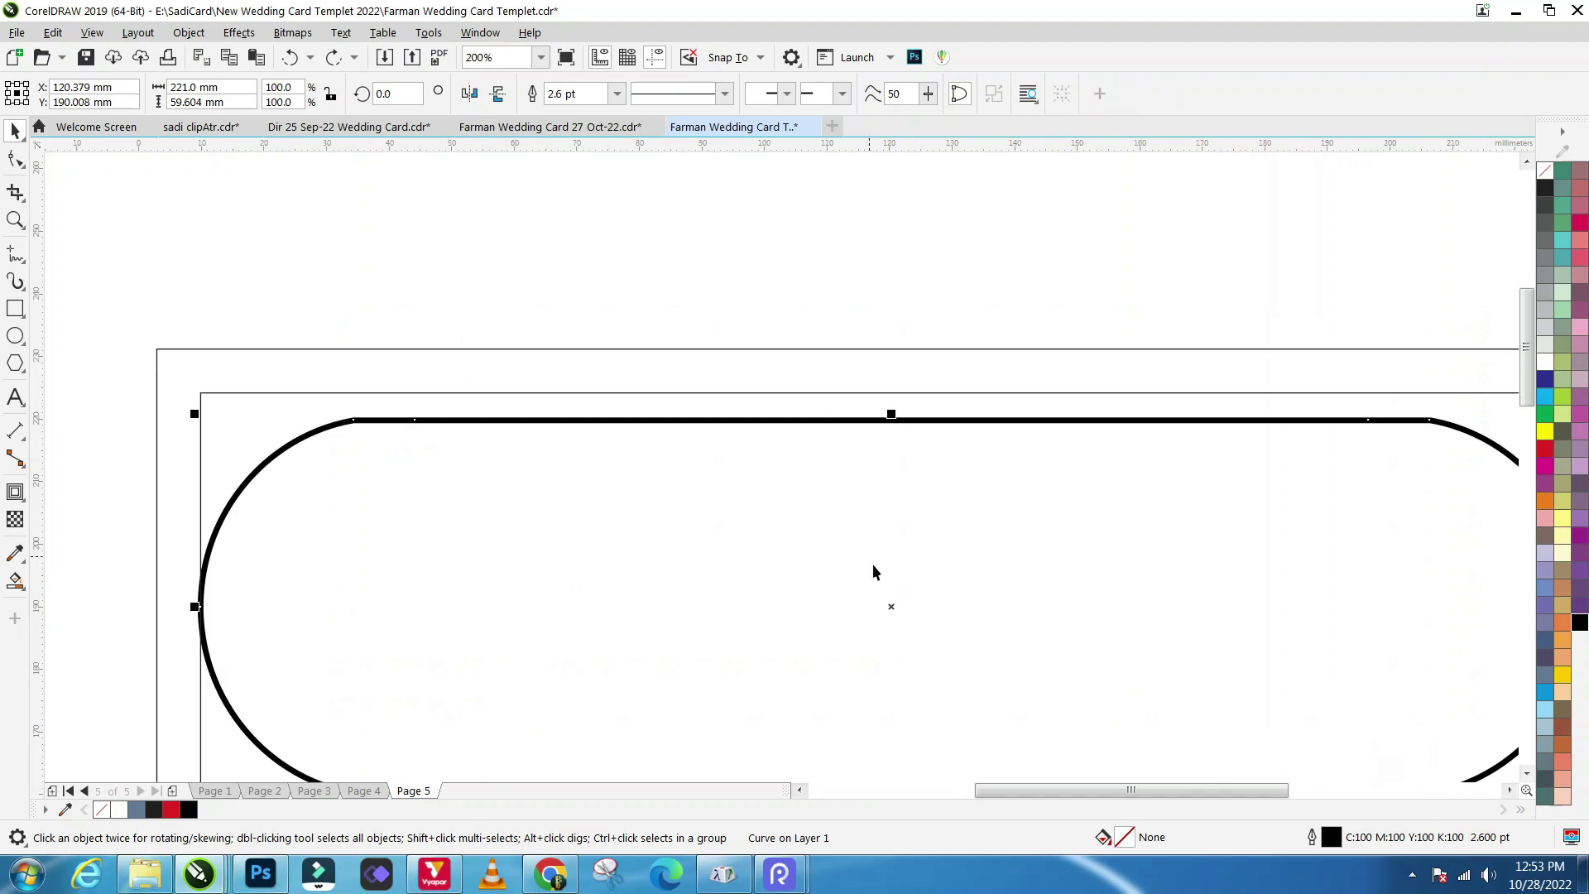
left_click_drag(891, 609, 892, 583)
Step: Stack copies of the capsule down the page, repeating the duplicate with Ctrl+R
scroll(833, 330, "down", 2)
left_click(1031, 402)
key("Tab")
scroll(815, 481, "up", 1)
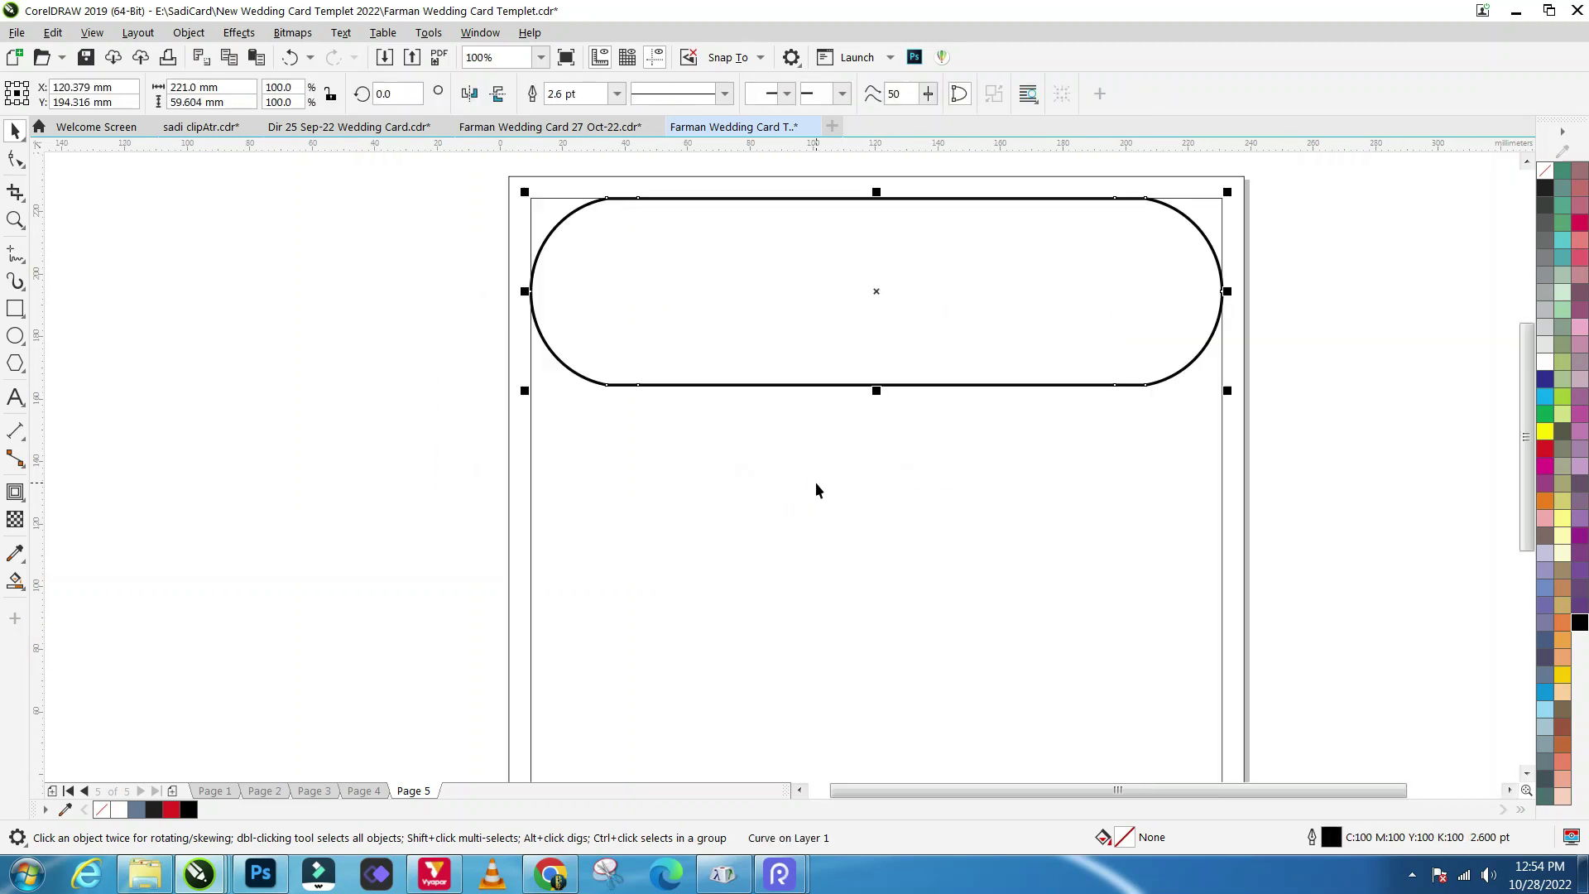
scroll(852, 393, "down", 1)
left_click_drag(865, 336, 868, 445)
key("ctrl+r")
key("ctrl+r")
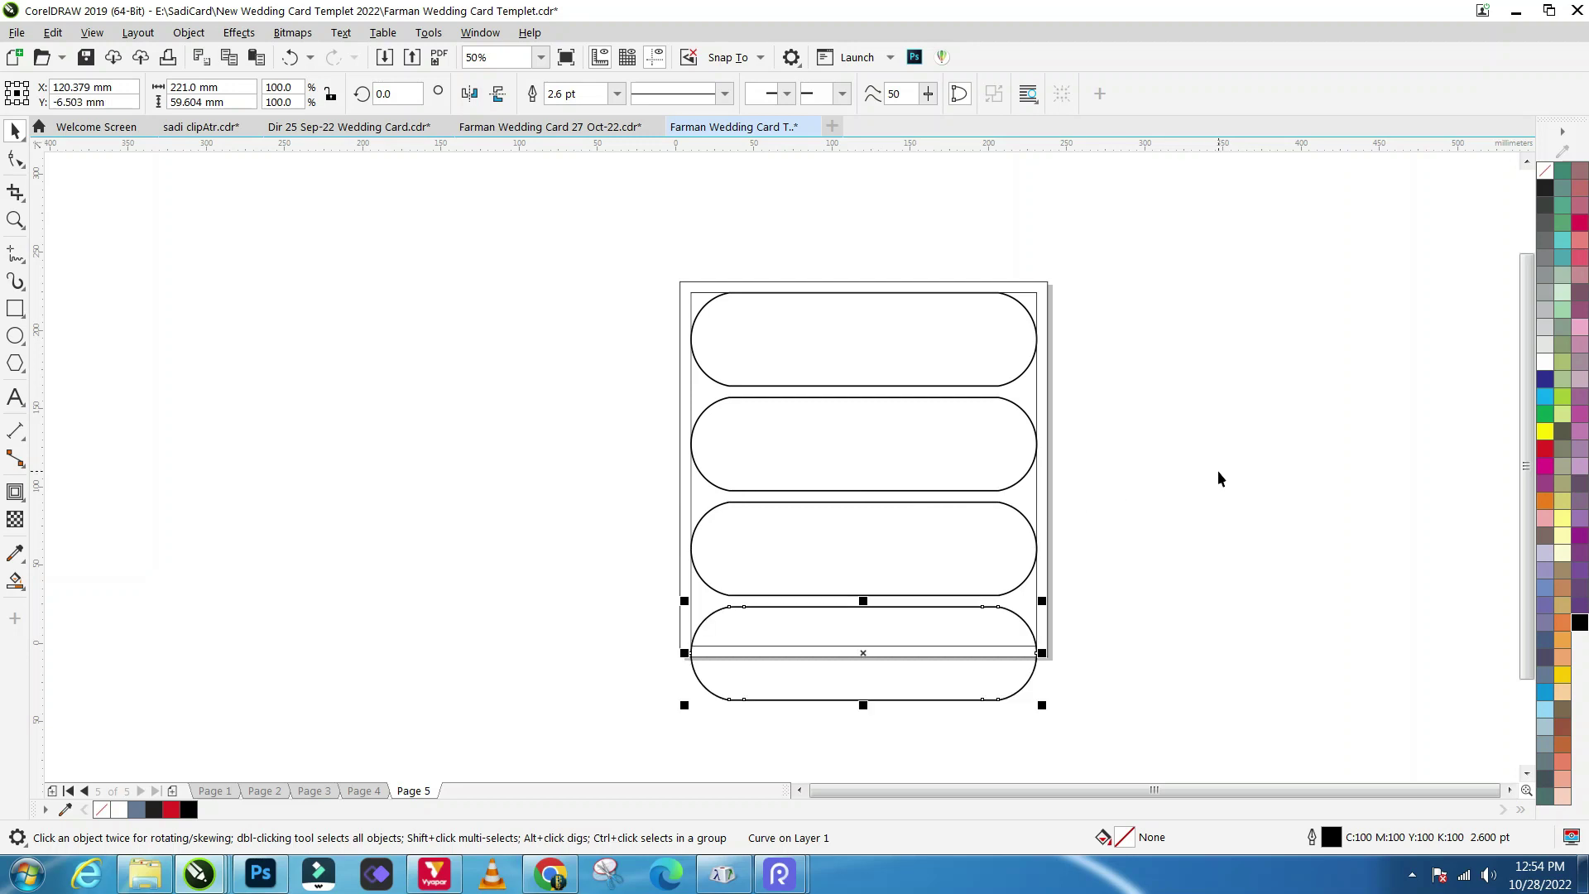
left_click(1210, 474)
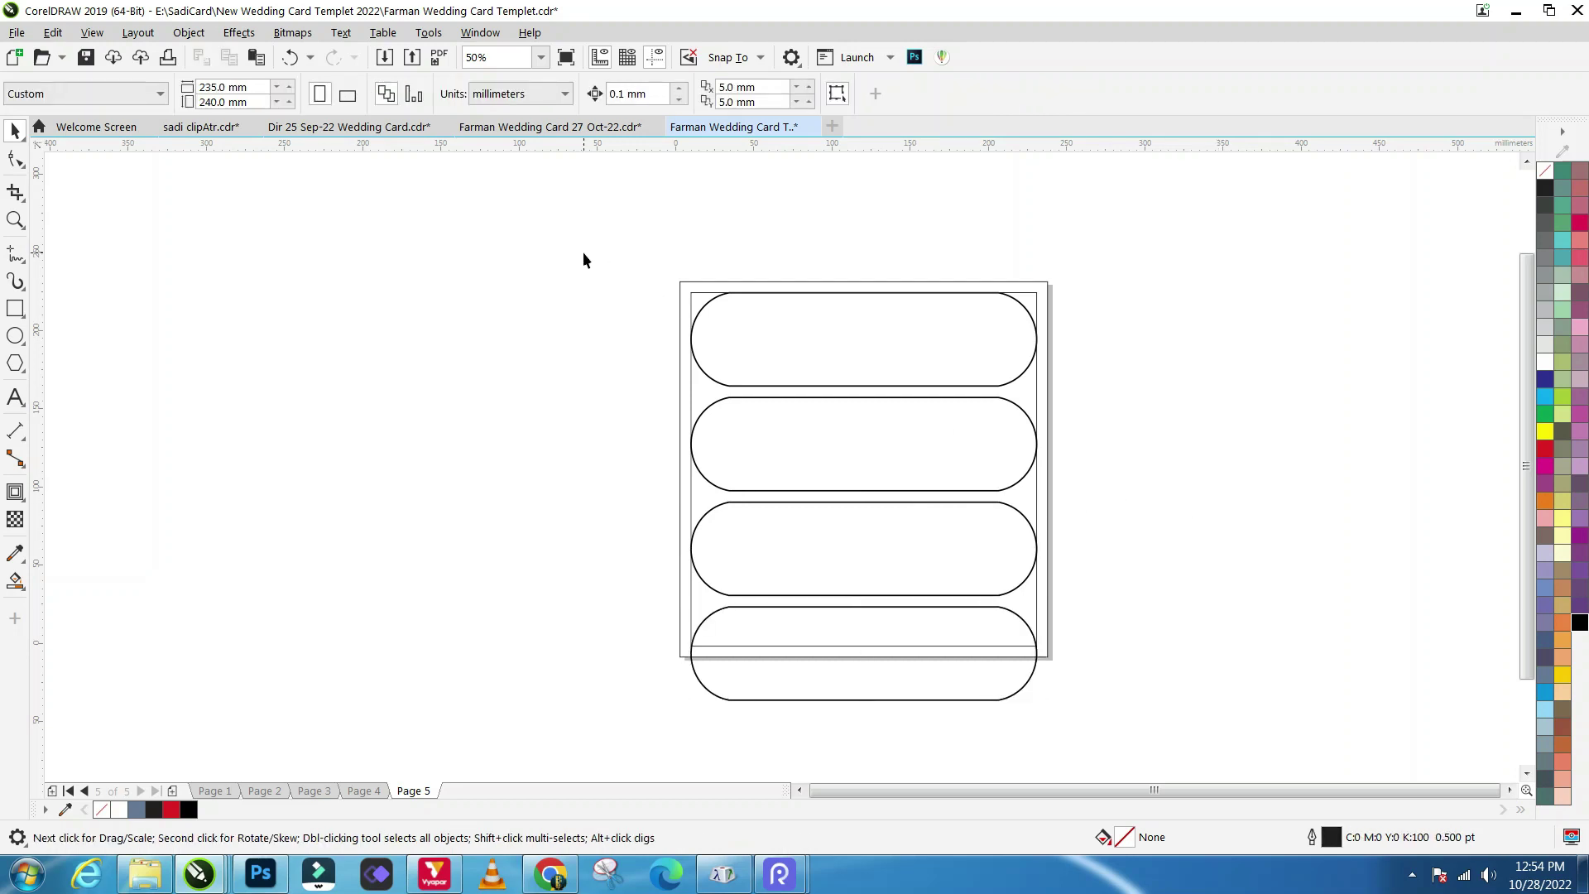
left_click_drag(687, 246, 765, 487)
left_click_drag(1033, 710, 1085, 716)
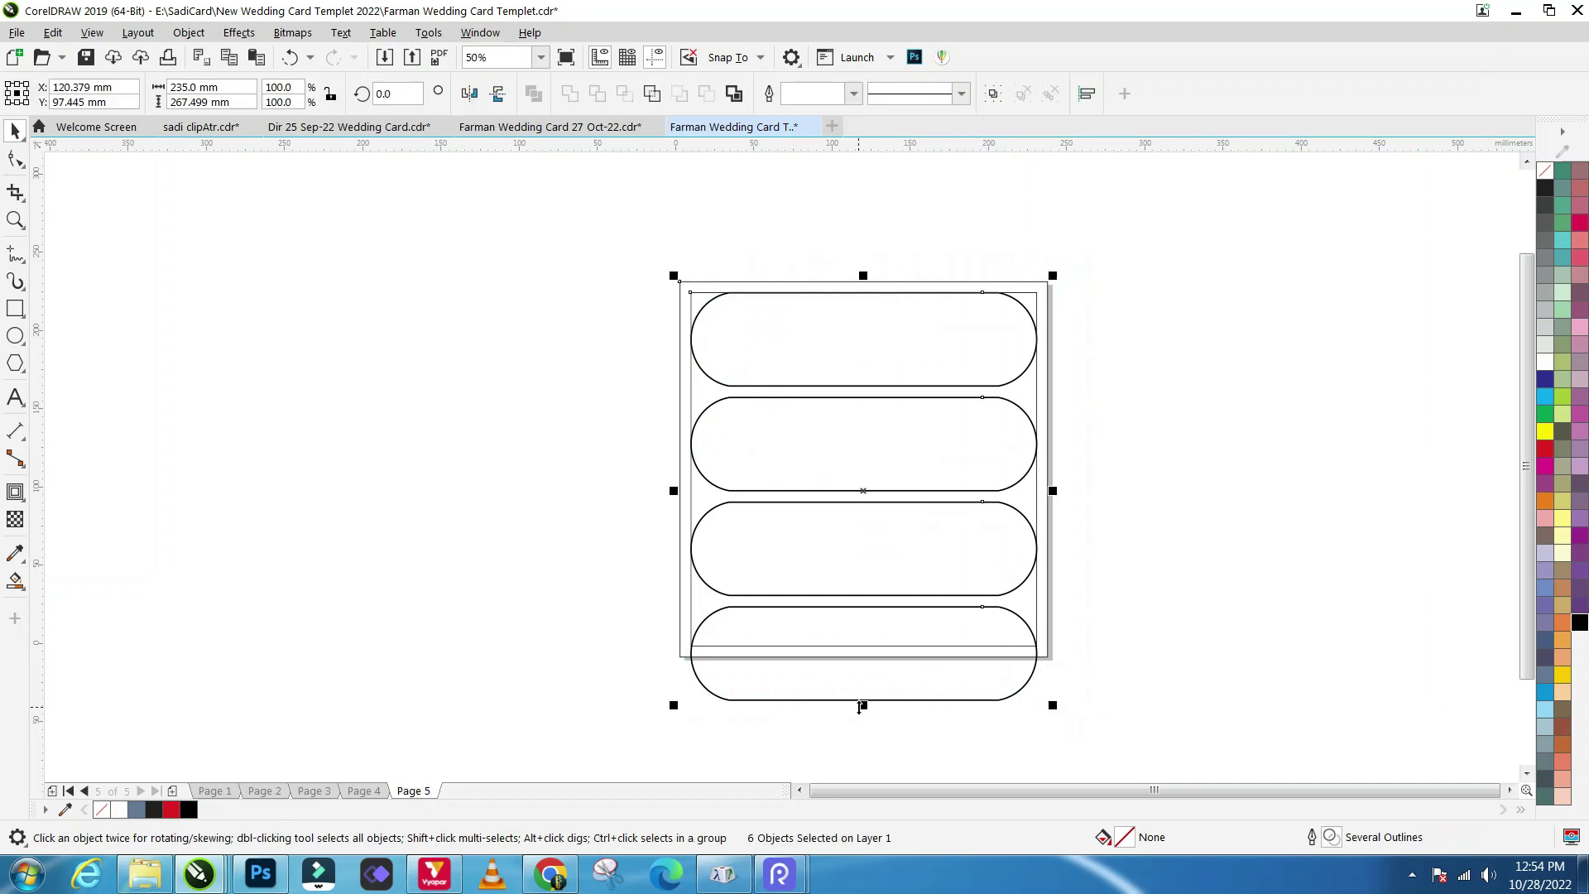
scroll(859, 708, "up", 1)
left_click_drag(869, 699, 867, 590)
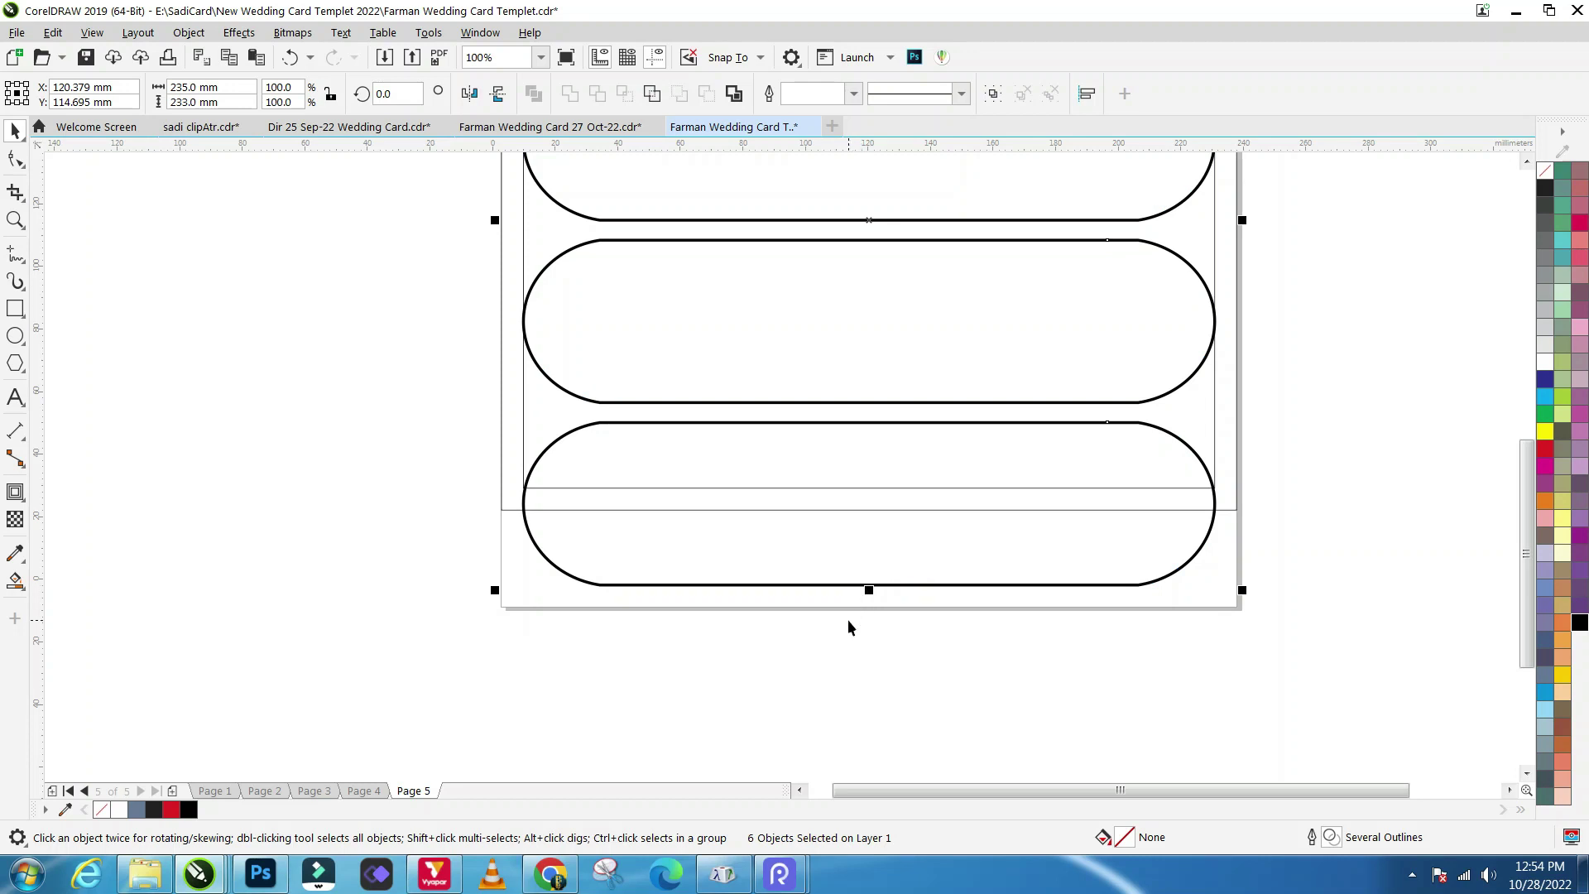
key("ctrl+z")
left_click(405, 645)
left_click(532, 499)
scroll(612, 545, "down", 2)
left_click(961, 308)
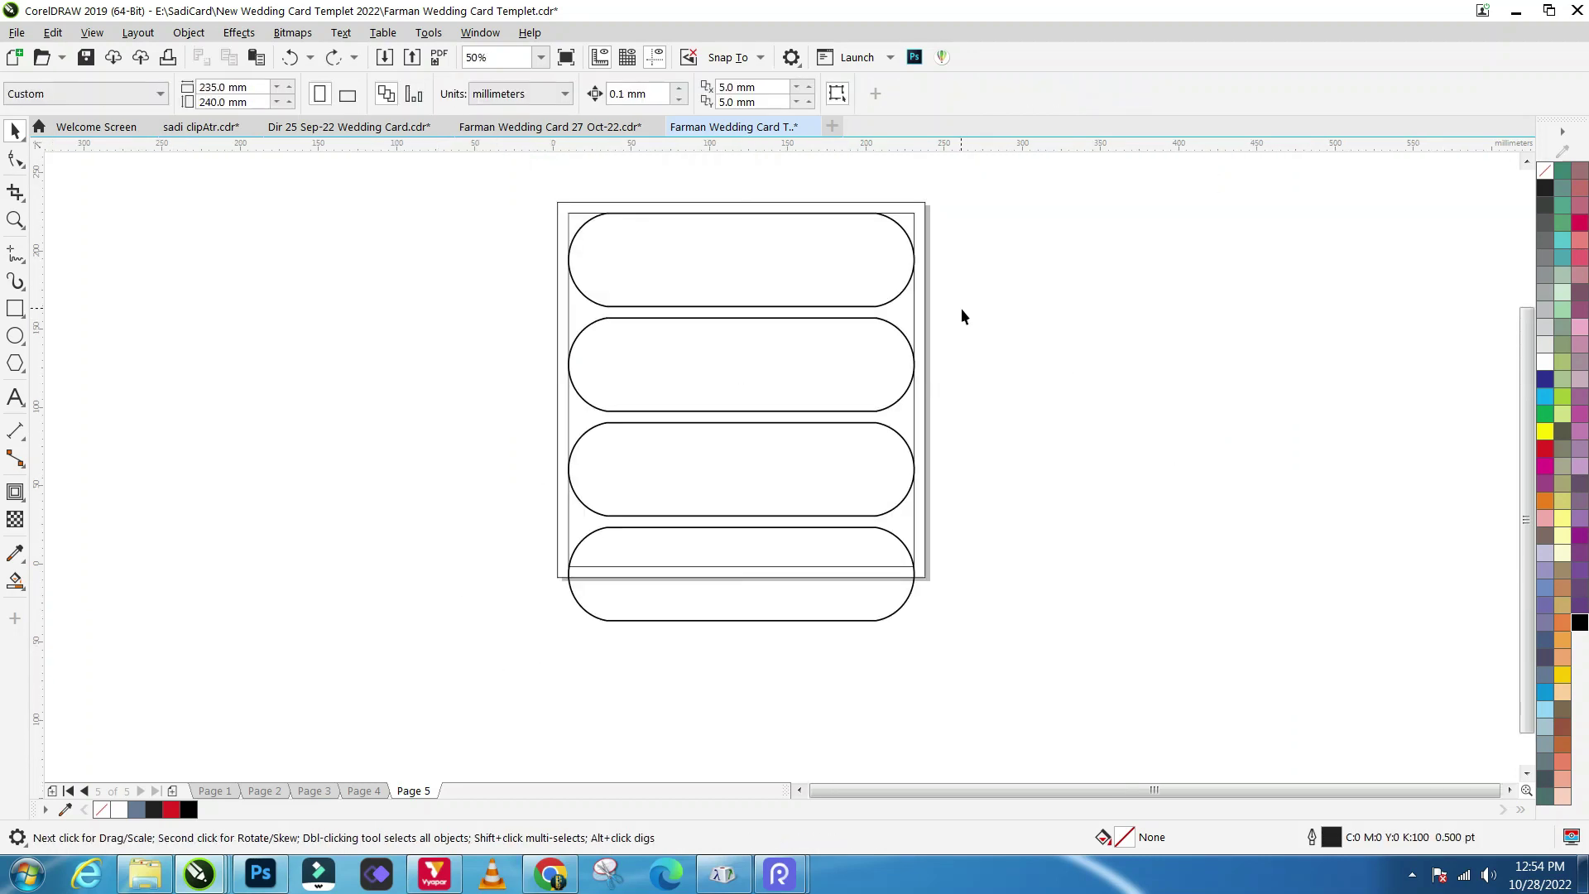
left_click_drag(921, 304, 1234, 322)
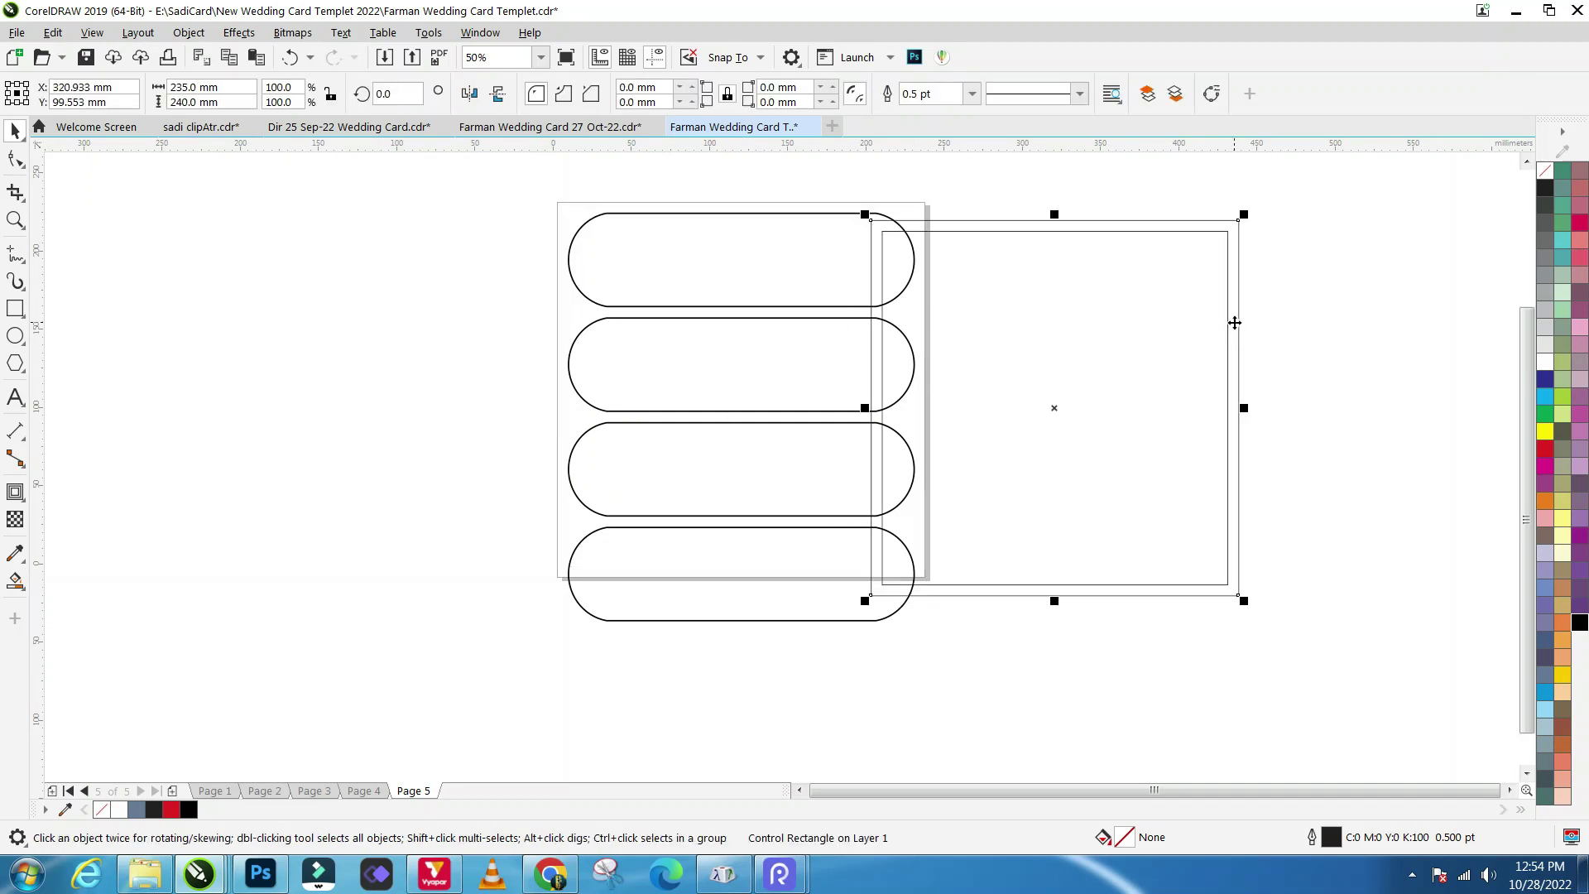
key("ctrl+z")
left_click(1353, 335)
left_click_drag(606, 433, 569, 582)
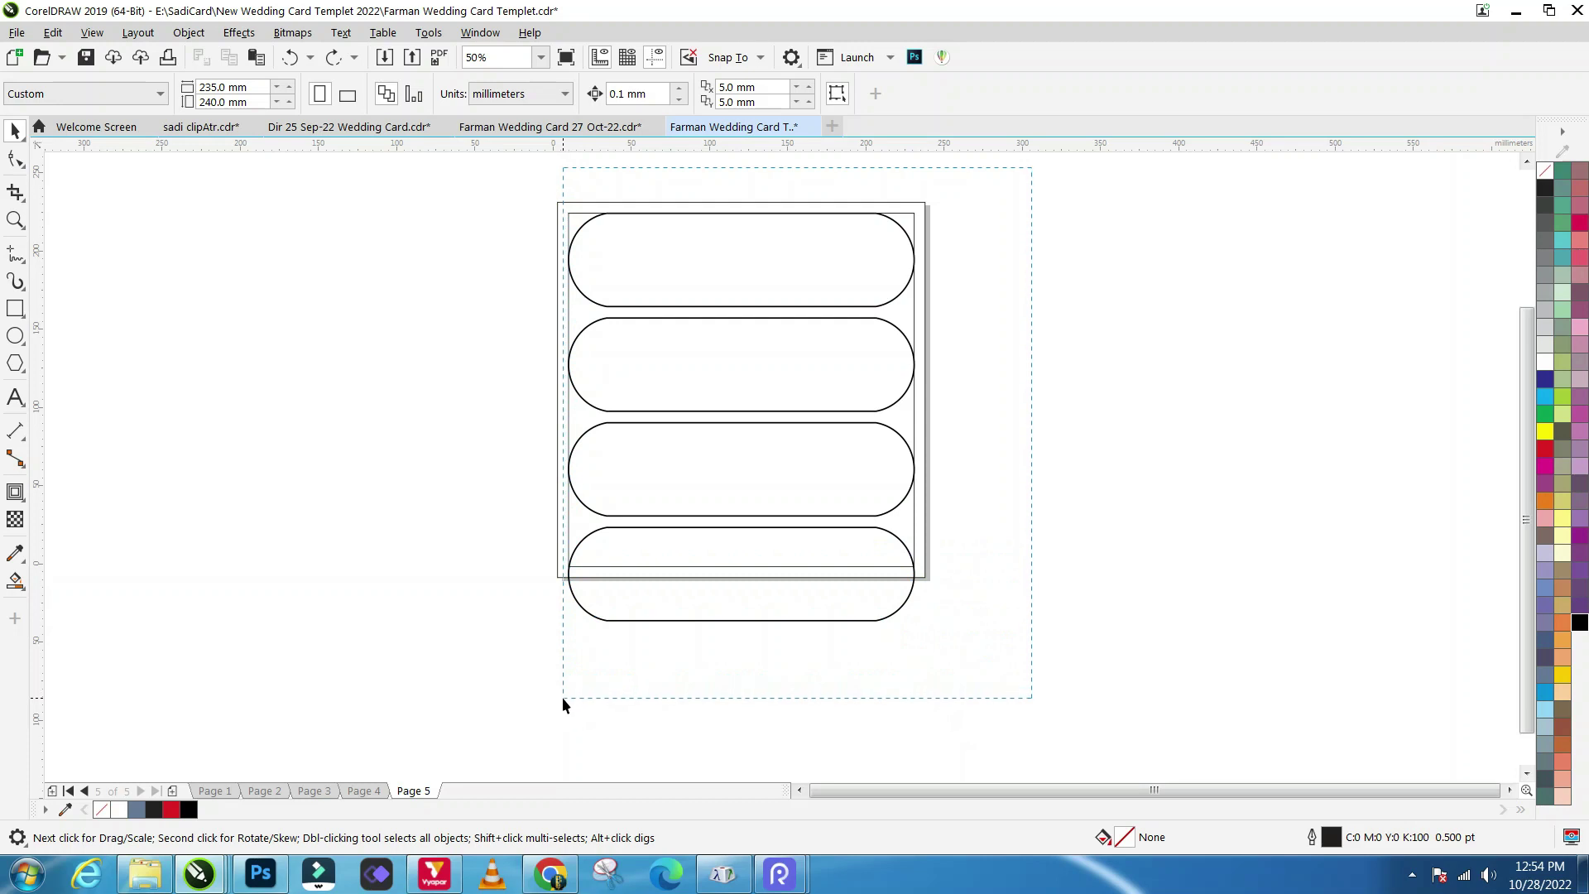
left_click_drag(566, 674, 562, 696)
left_click_drag(740, 627, 743, 572)
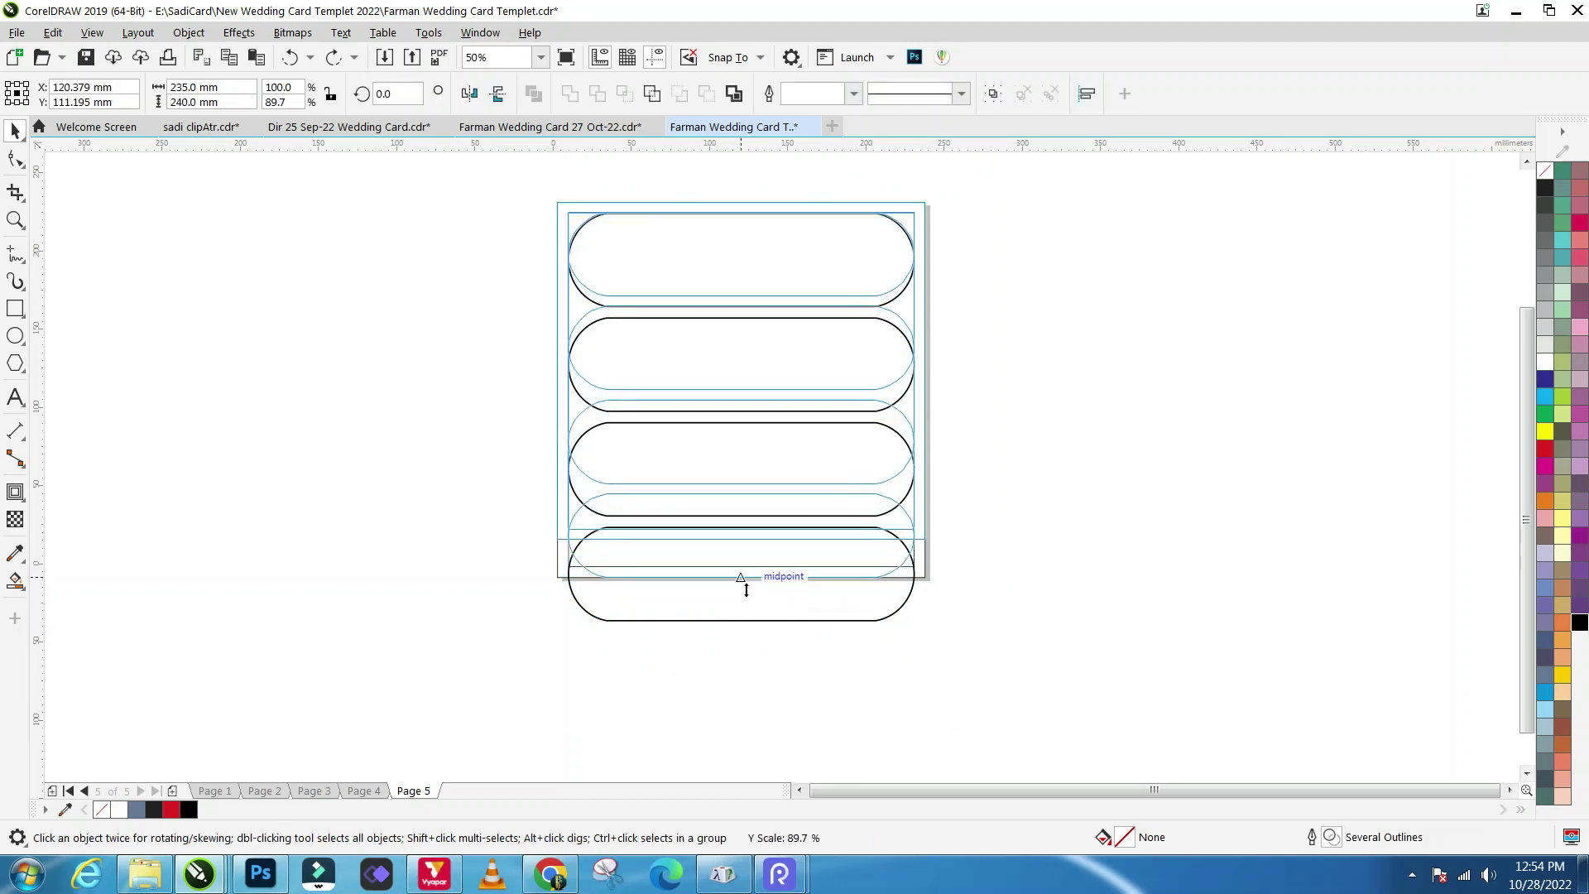
key("ctrl+z")
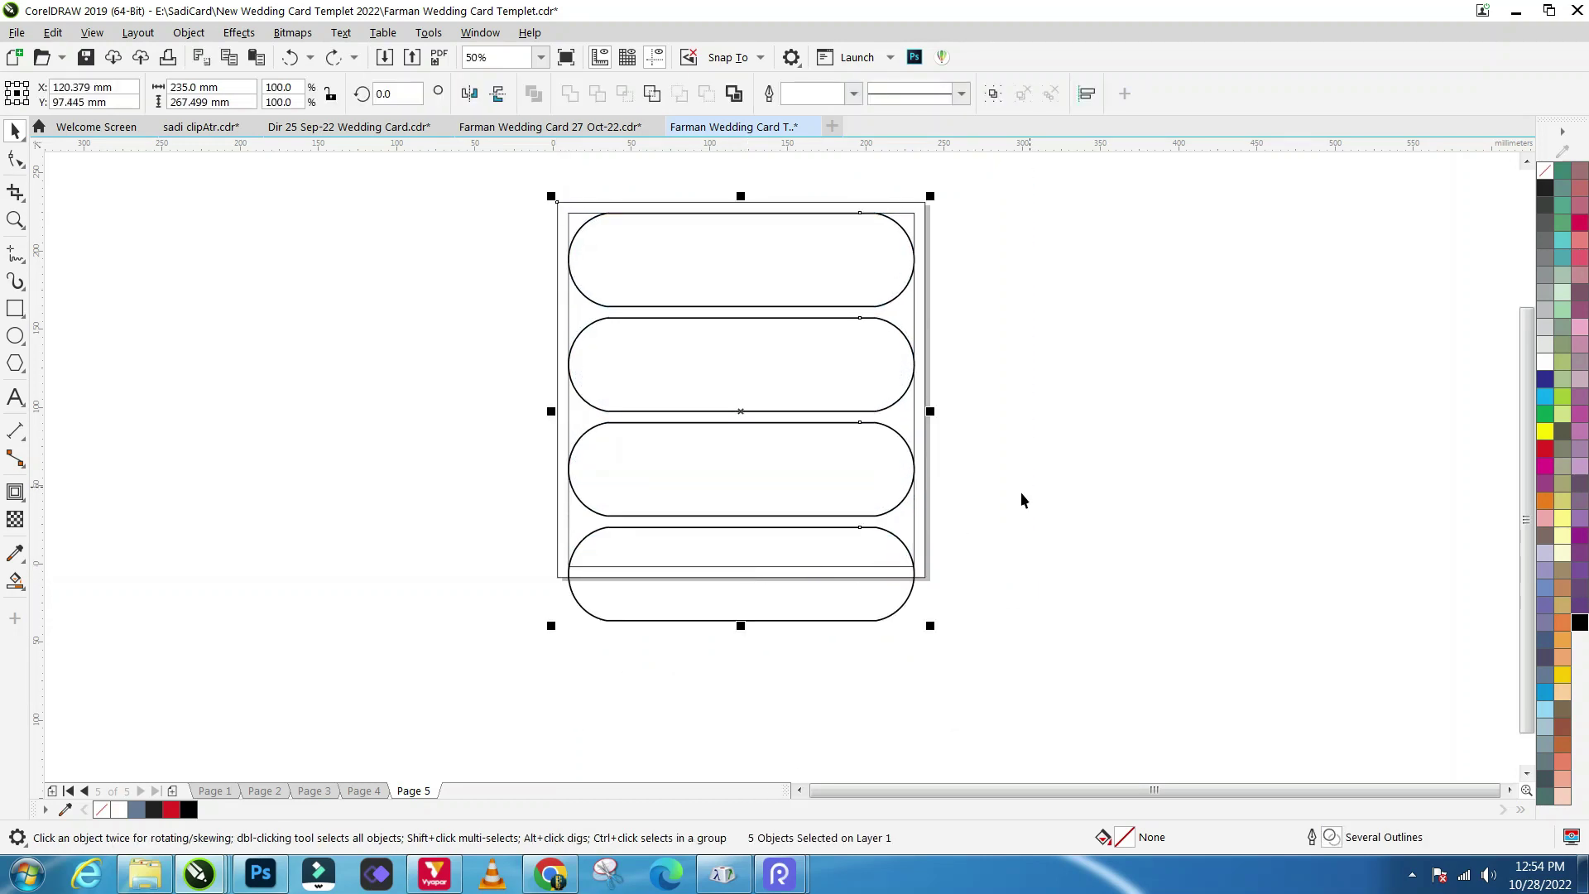
left_click(753, 231)
left_click(936, 385)
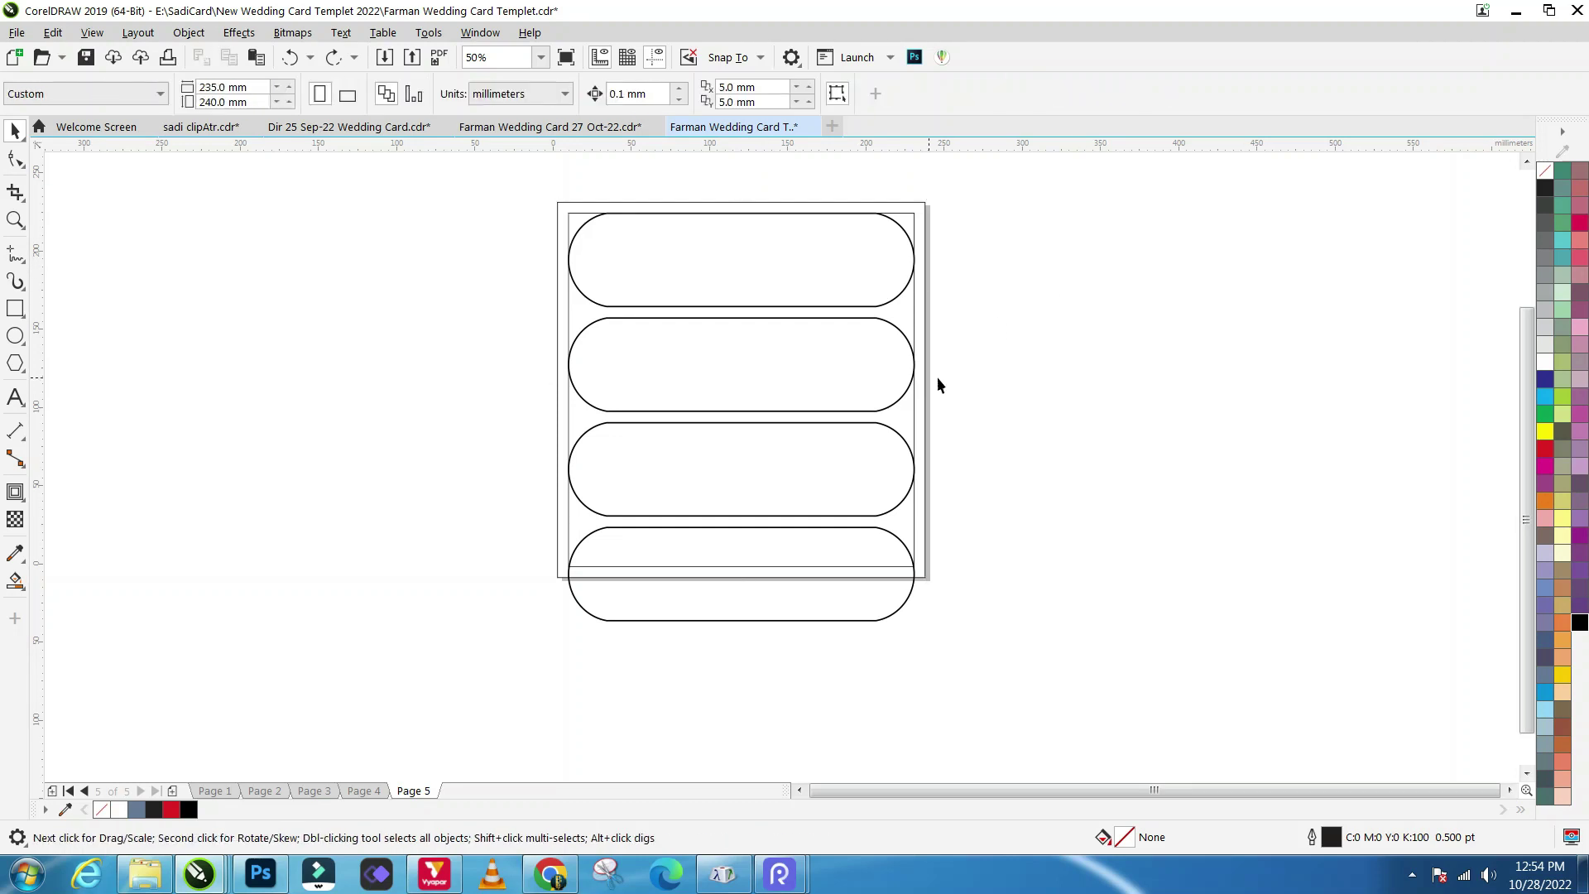
left_click(839, 609)
left_click(881, 470, "shift")
left_click(851, 398, "shift")
left_click(823, 273, "shift")
left_click_drag(741, 625, 740, 580)
key("ctrl+z")
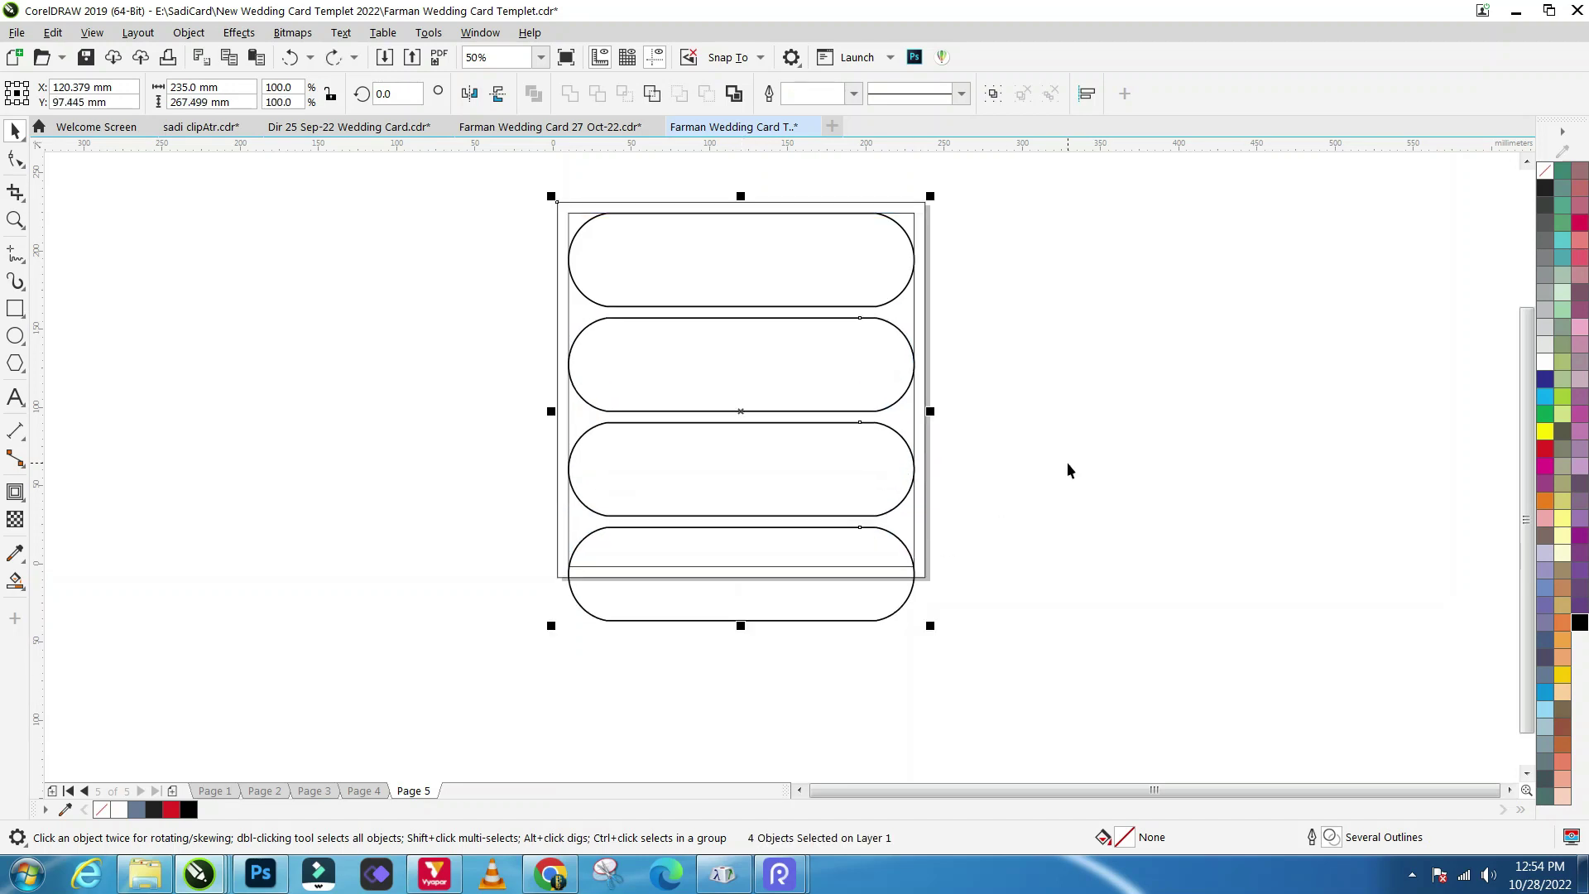
left_click(880, 460)
Step: Check the contour frame's right-click options, then drag the guideline to the page's bottom edge
left_click(1065, 405)
left_click(914, 307)
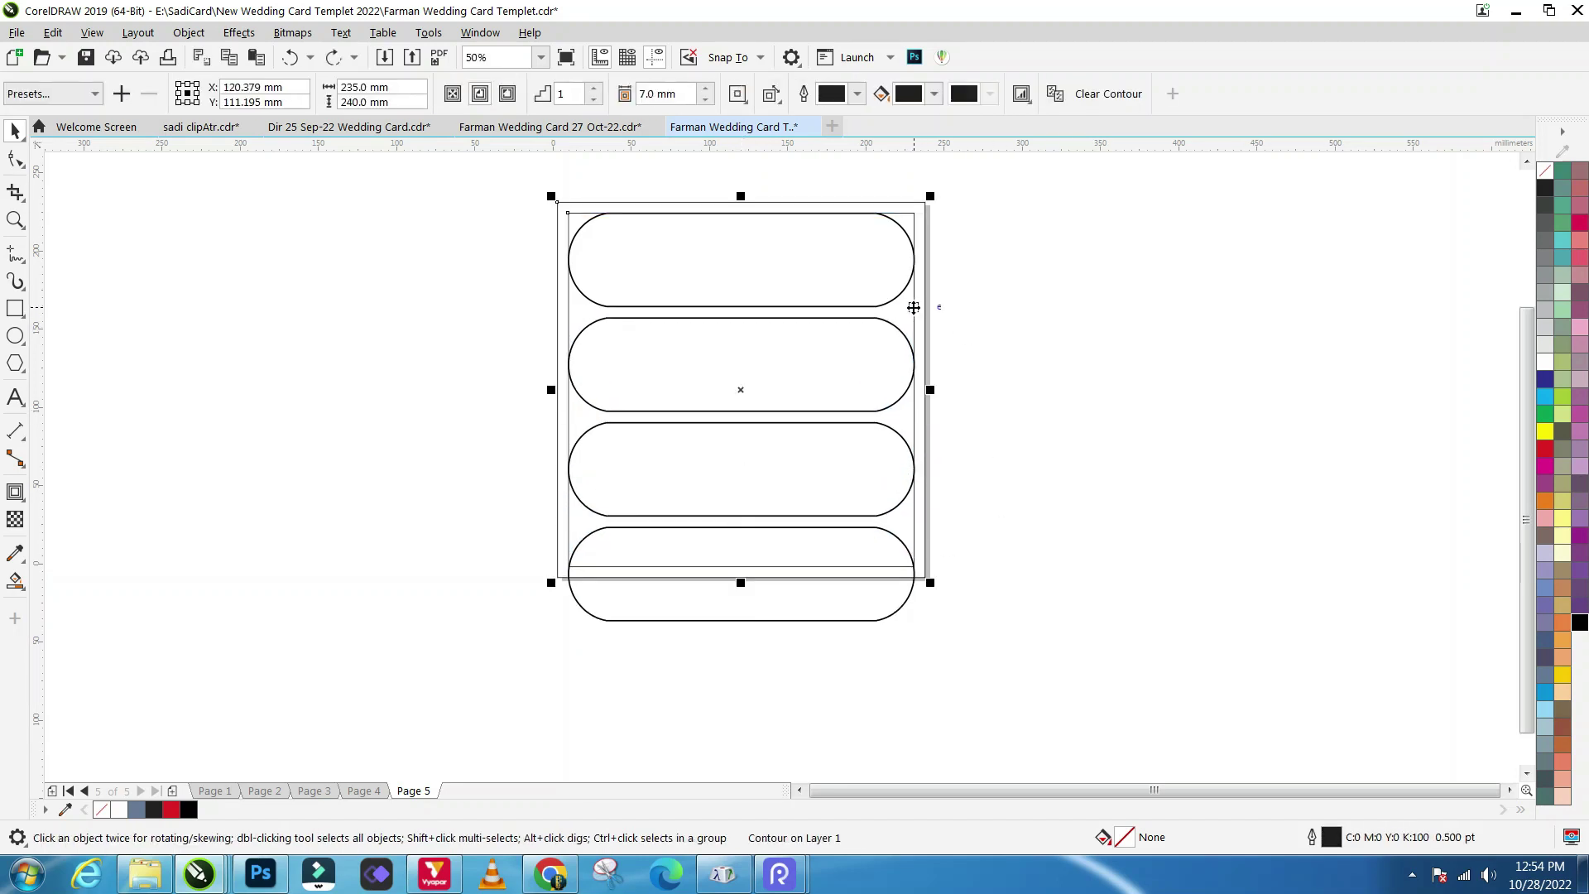
right_click(913, 307)
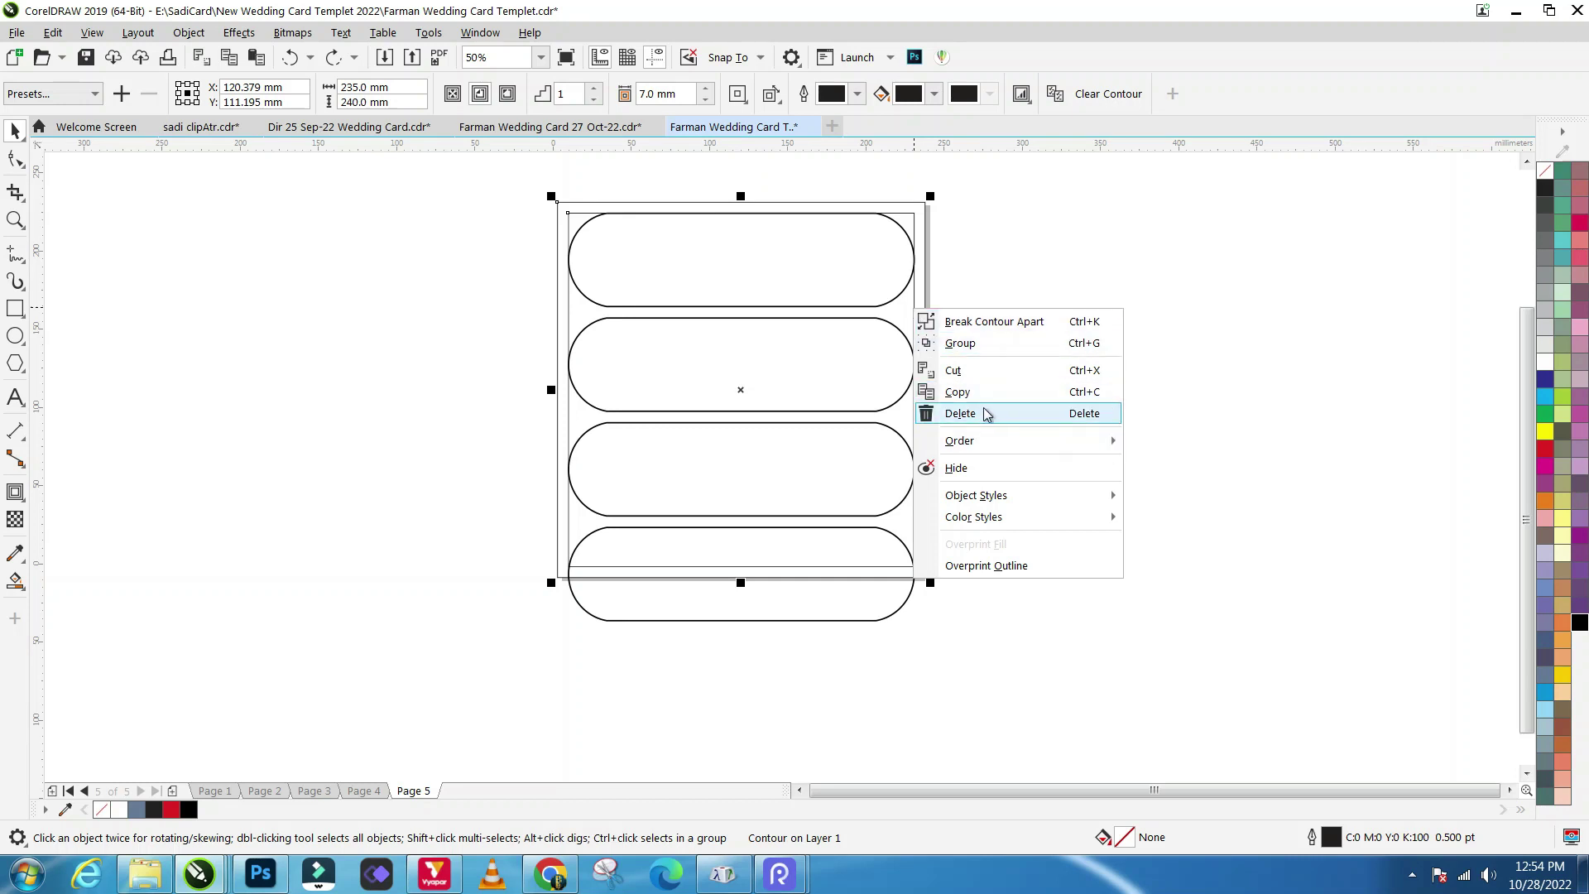
left_click(1174, 277)
left_click(918, 211)
right_click(918, 211)
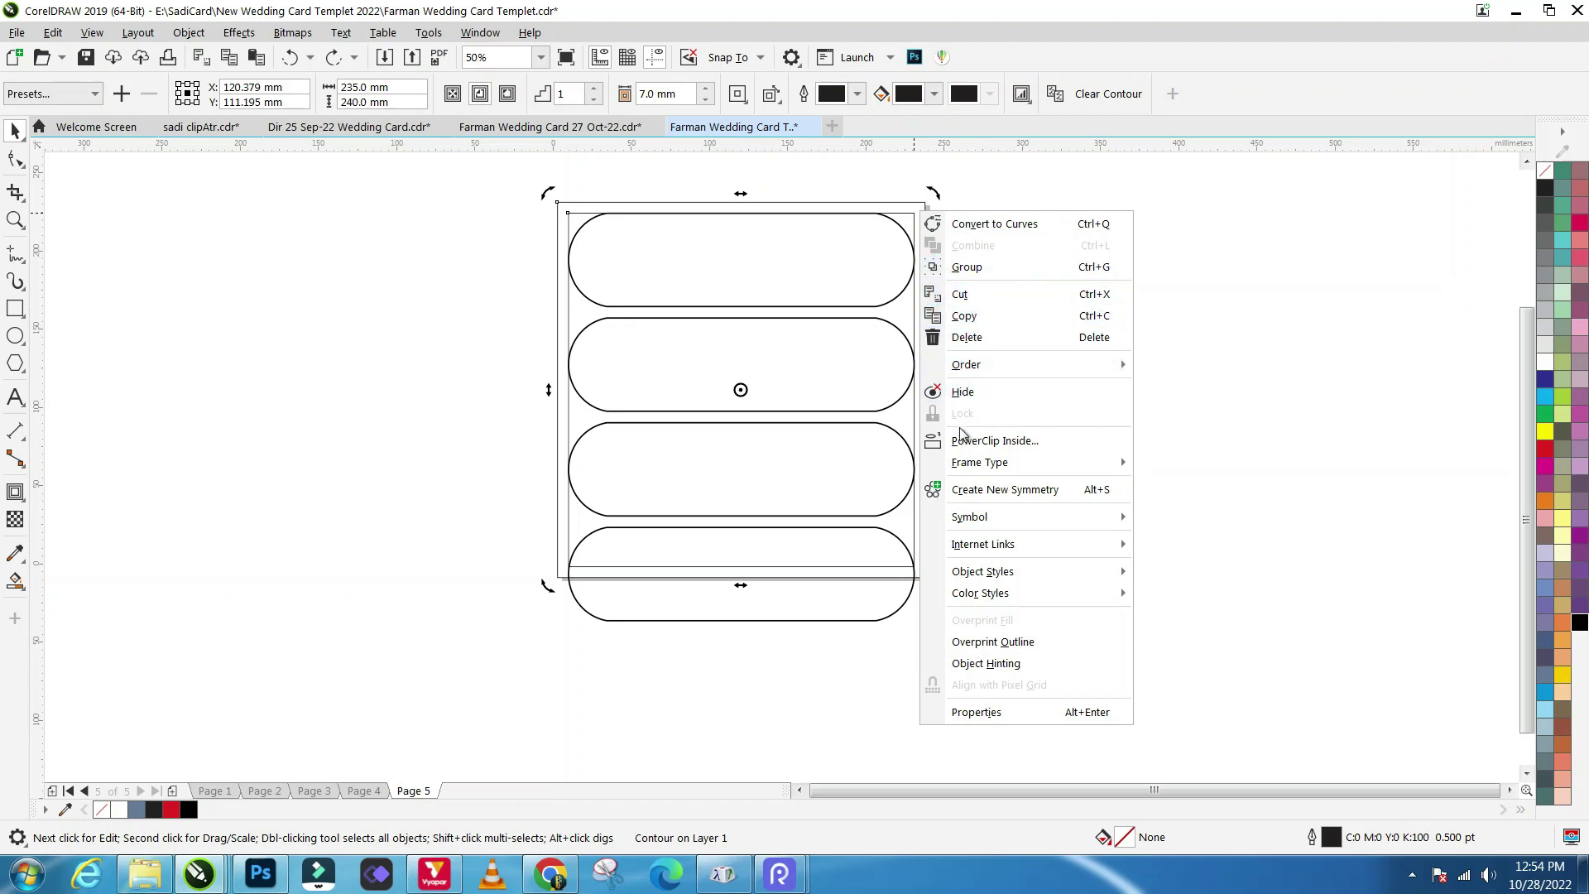
left_click(412, 425)
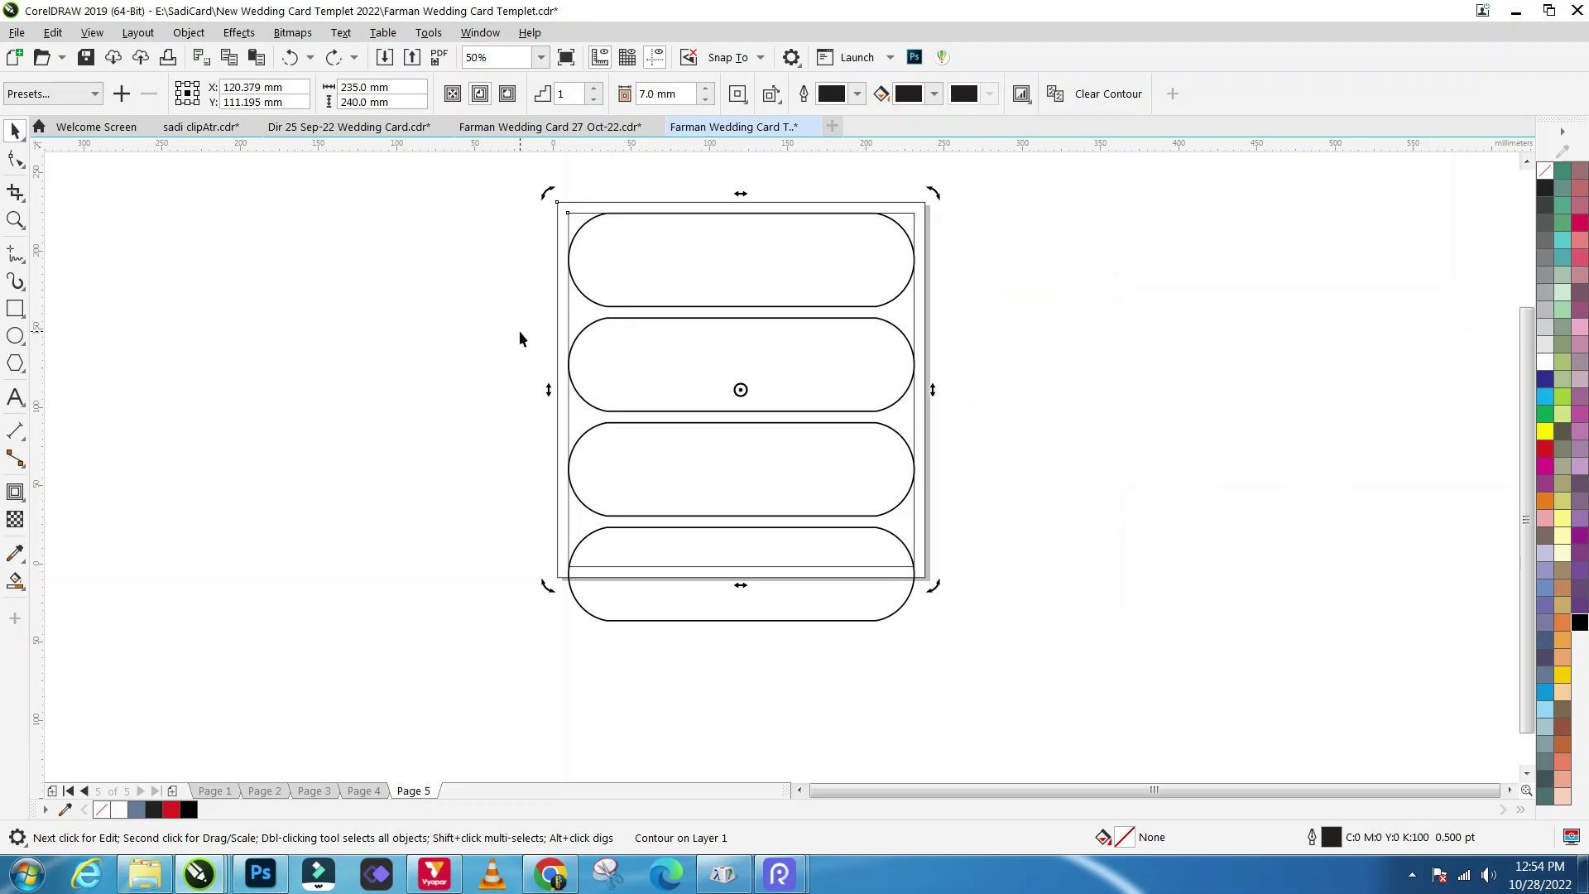
left_click(555, 346)
left_click(1054, 465)
left_click(908, 423)
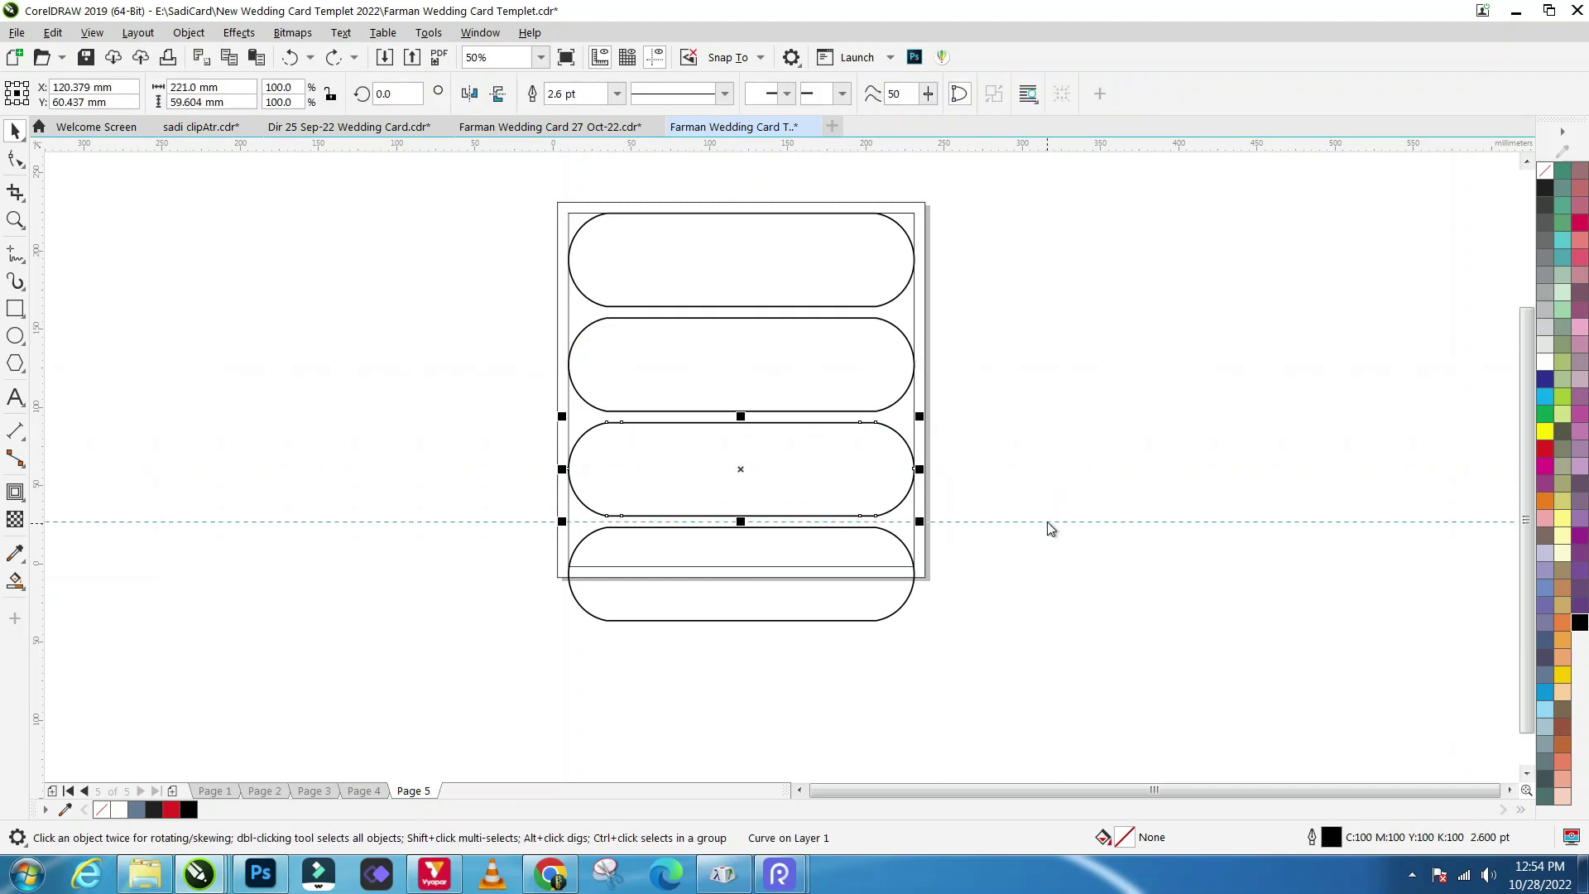
left_click_drag(1047, 565, 1050, 568)
Step: Add a horizontal guideline at the page top and place a copy of the page border beside the page
left_click(1053, 574)
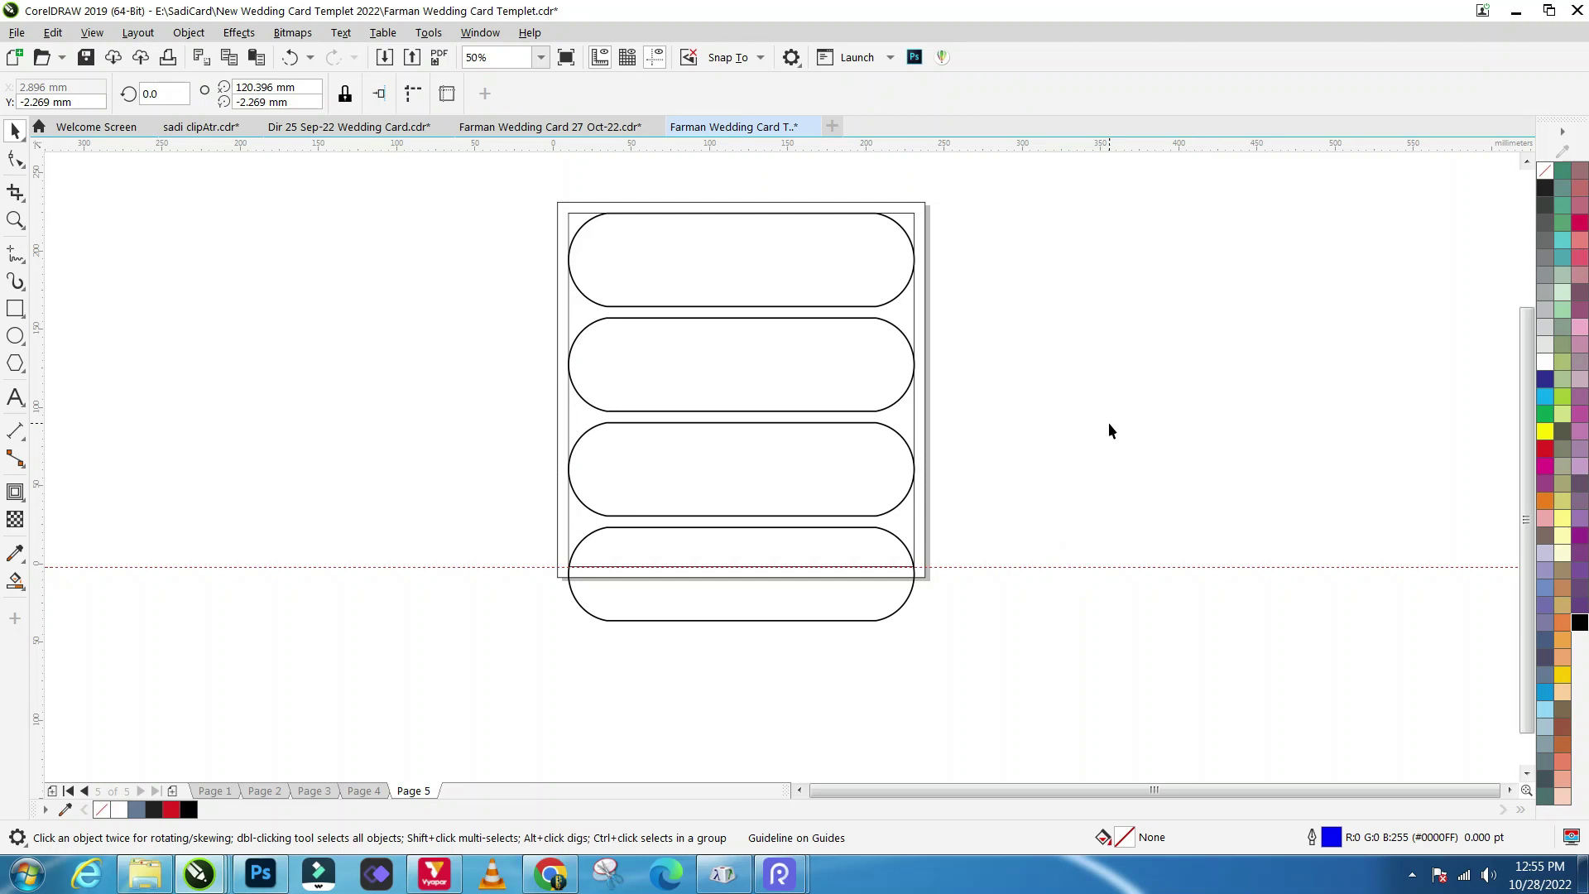
left_click_drag(1020, 152, 1019, 213)
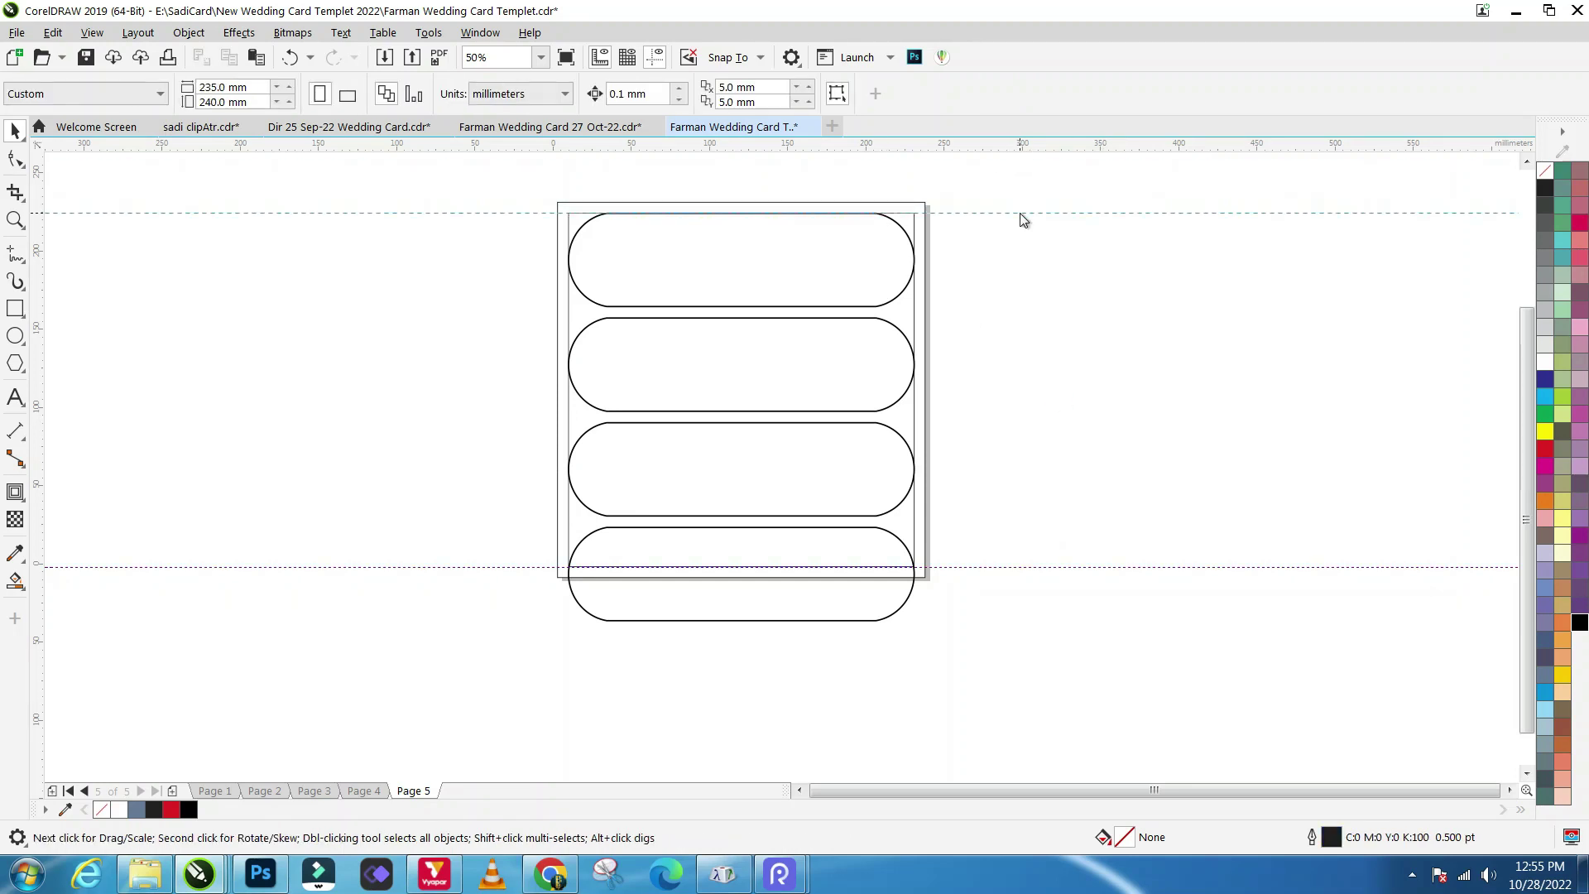
left_click(906, 202)
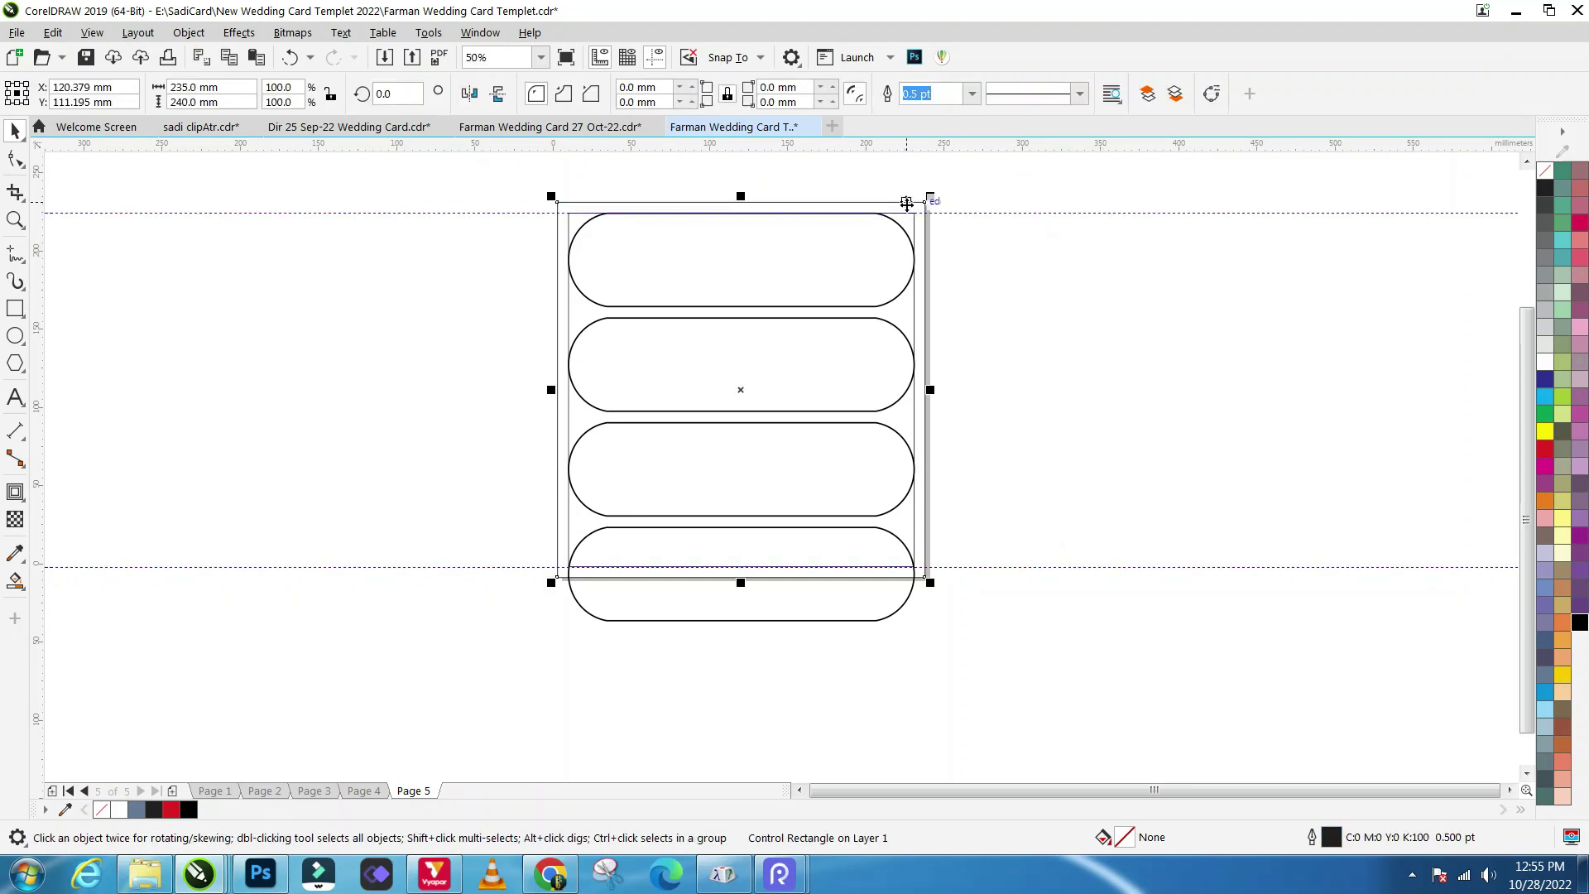
left_click_drag(906, 203, 1455, 228)
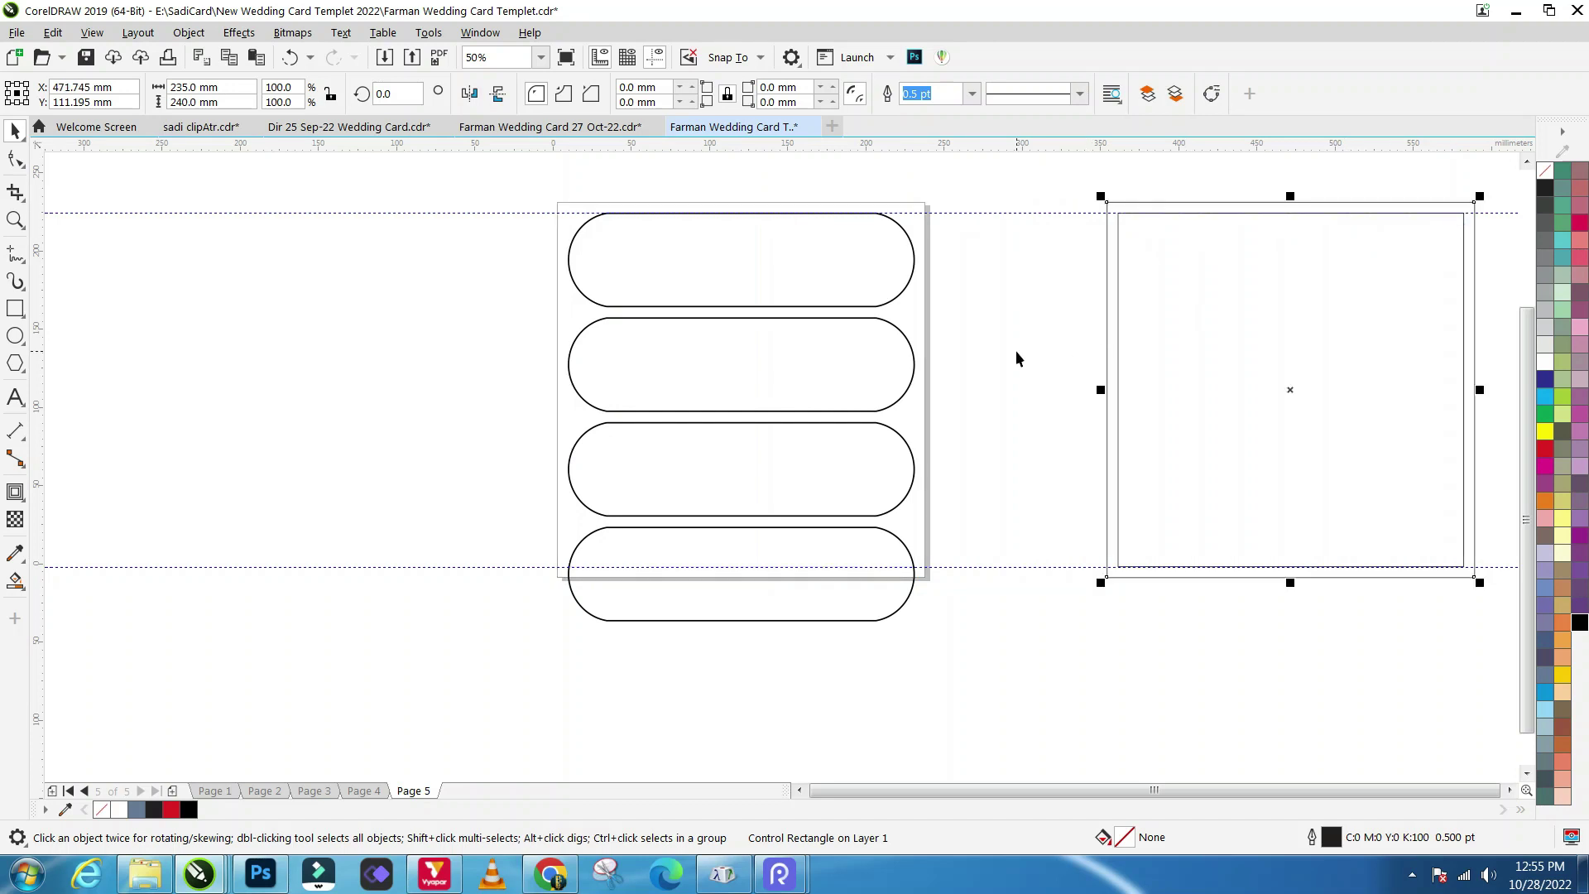
left_click(515, 493)
Step: Select all four banners and shrink them to fit between the top and bottom guidelines
scroll(926, 723, "up", 1)
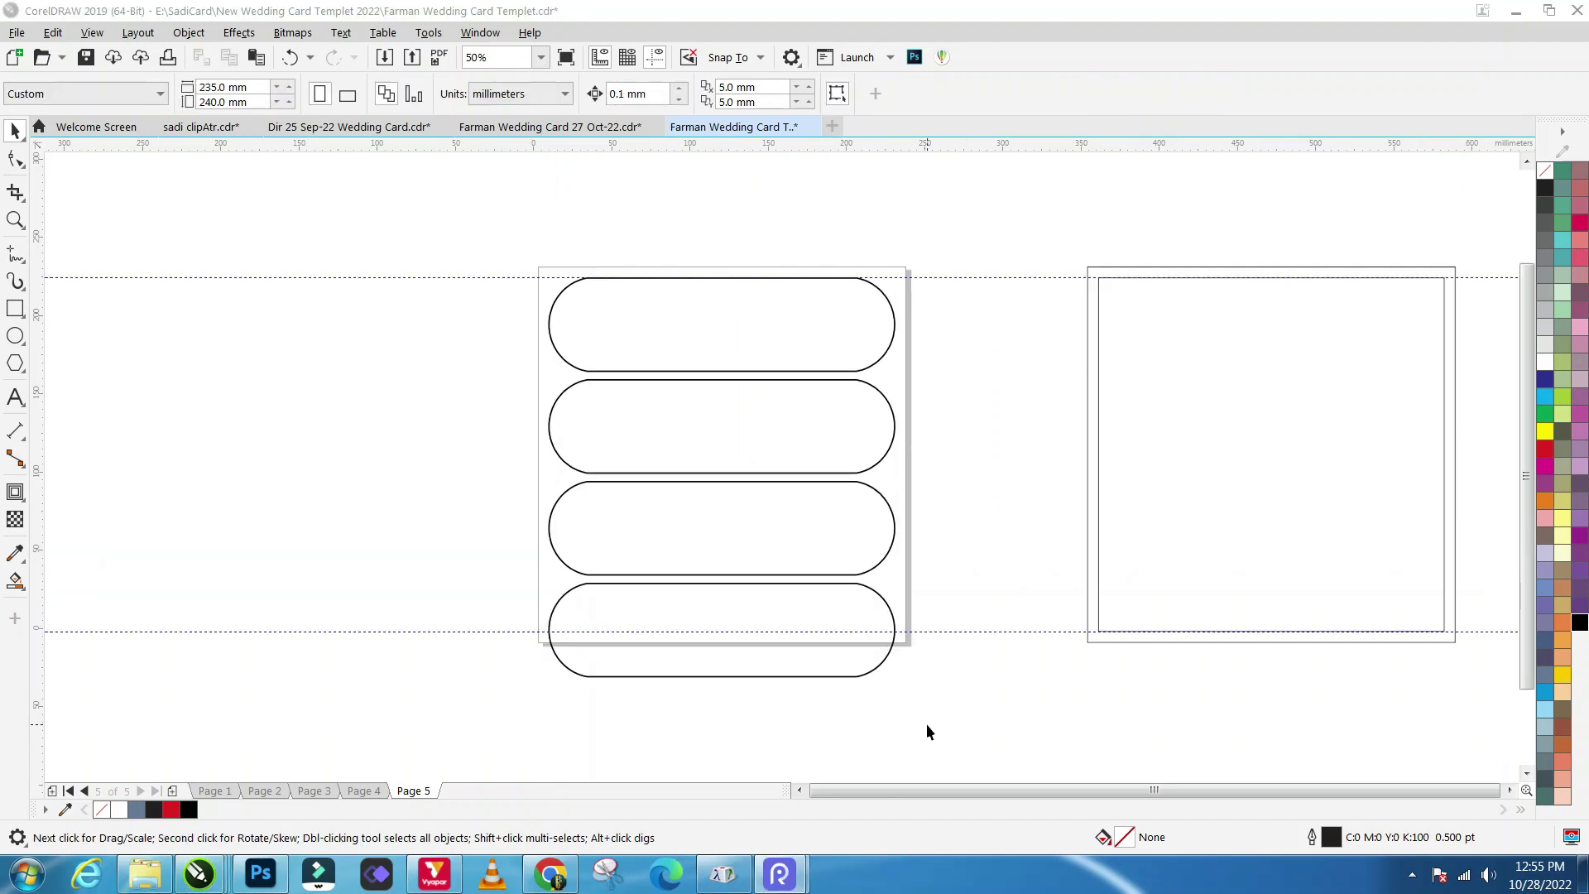
left_click_drag(1031, 674, 1032, 676)
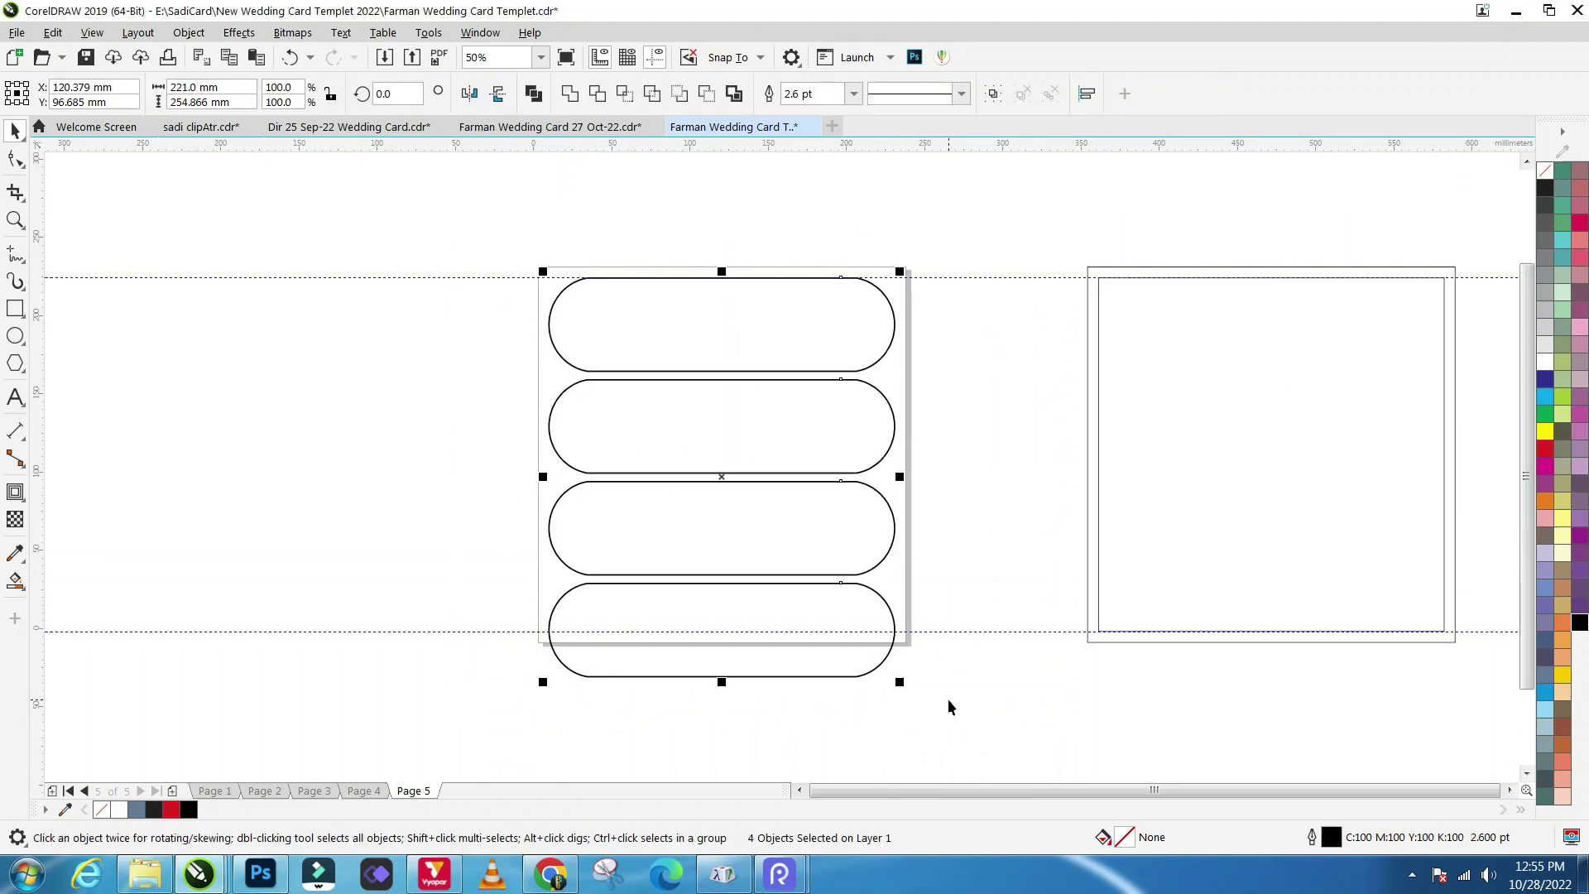
scroll(716, 679, "up", 2)
left_click_drag(712, 678, 718, 592)
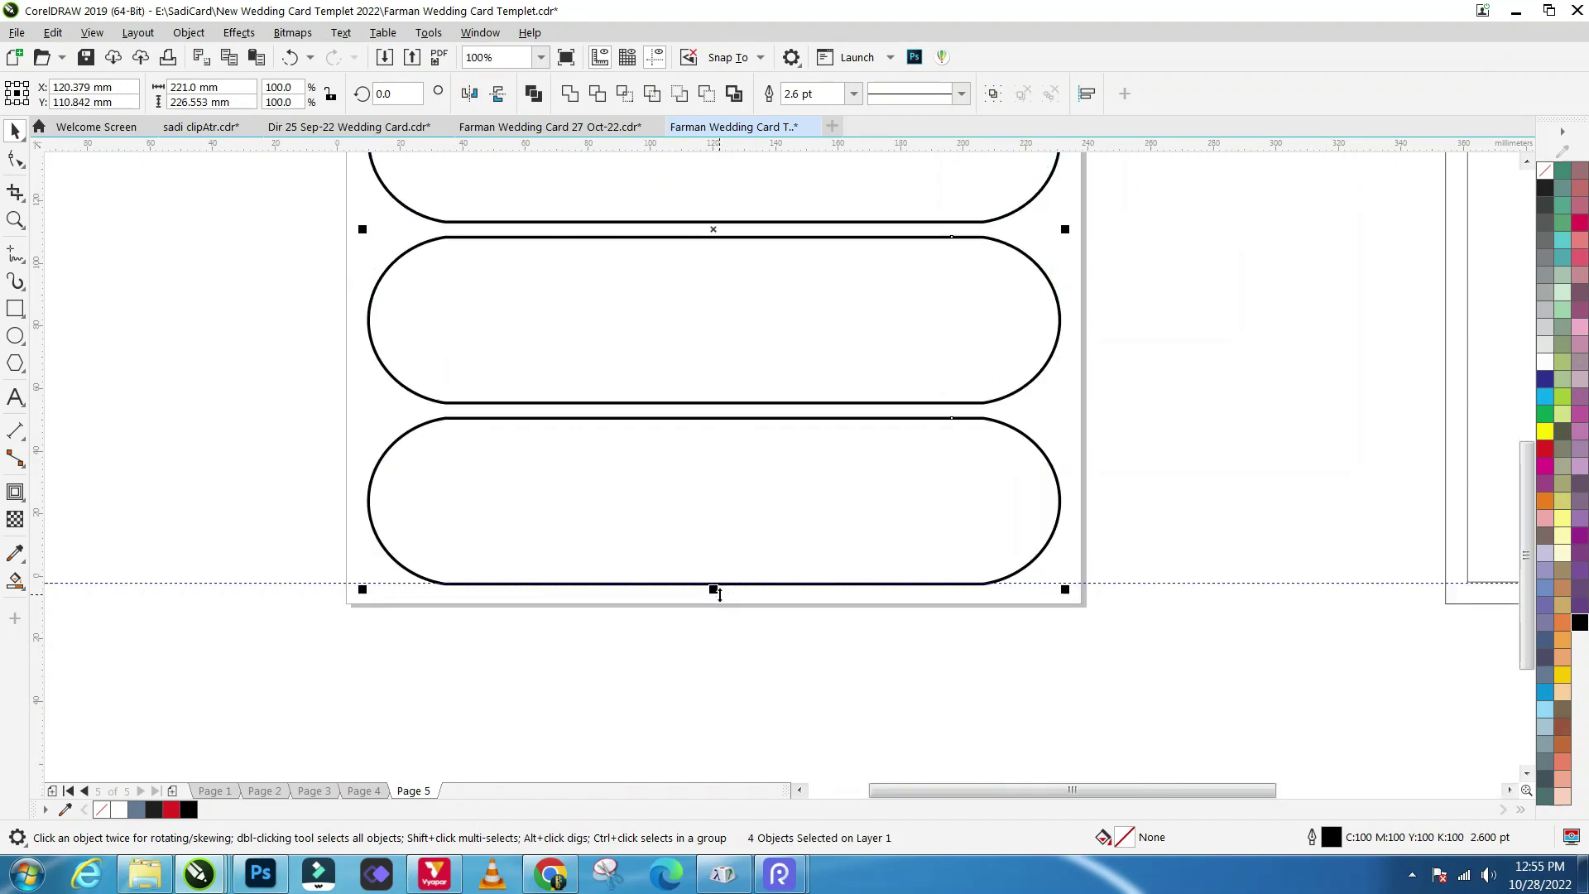
scroll(742, 624, "down", 1)
Step: Centre the border rectangle copy on the page with P and check the fit
left_click(858, 395)
left_click(1215, 396)
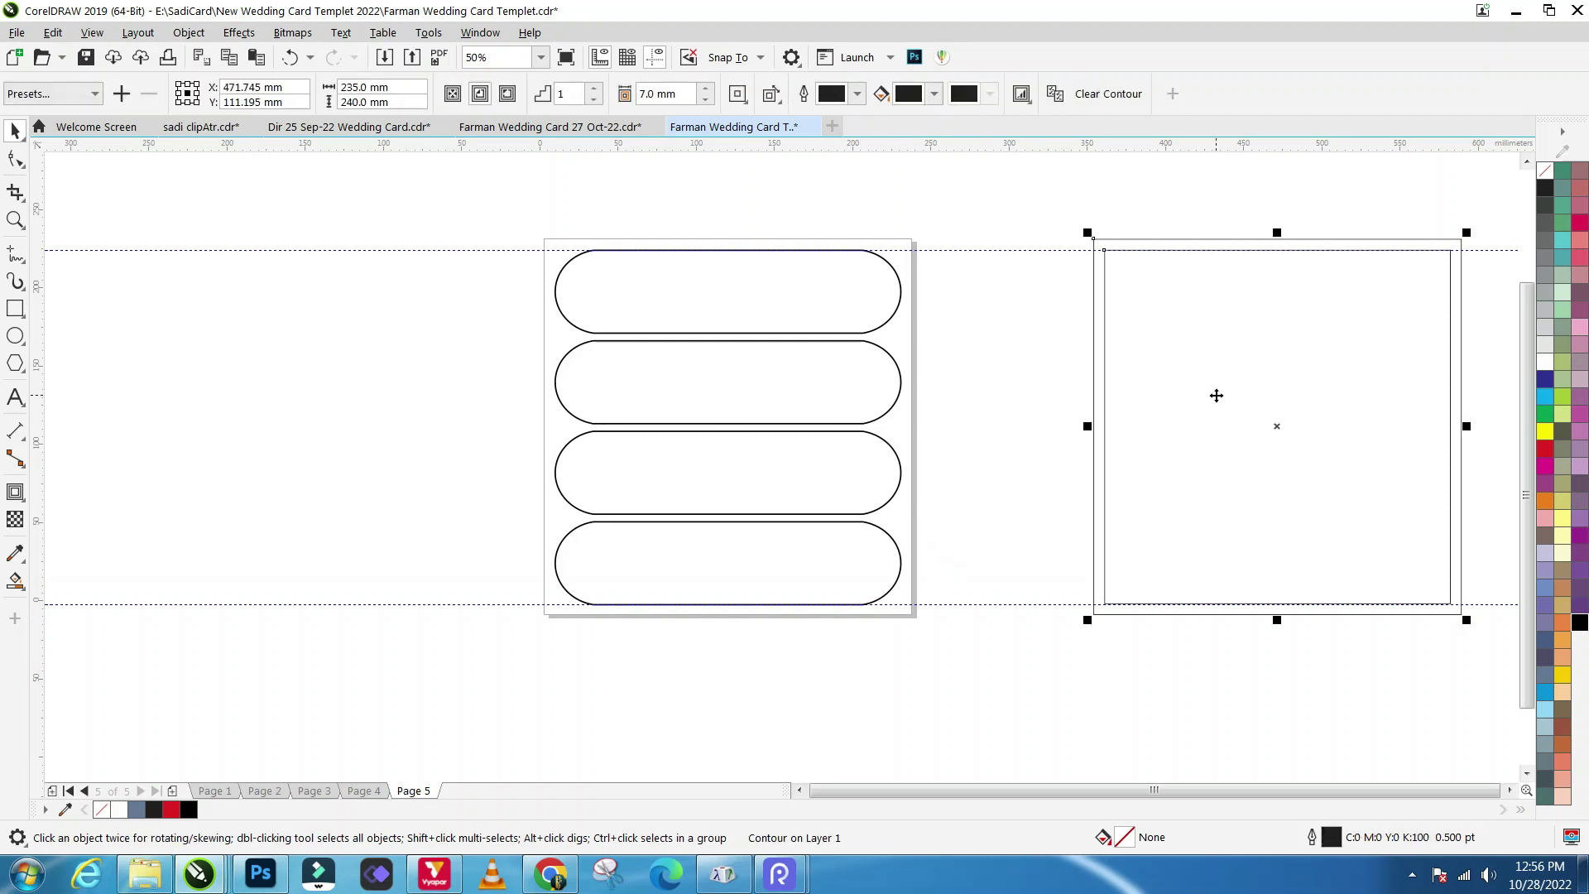
key("p")
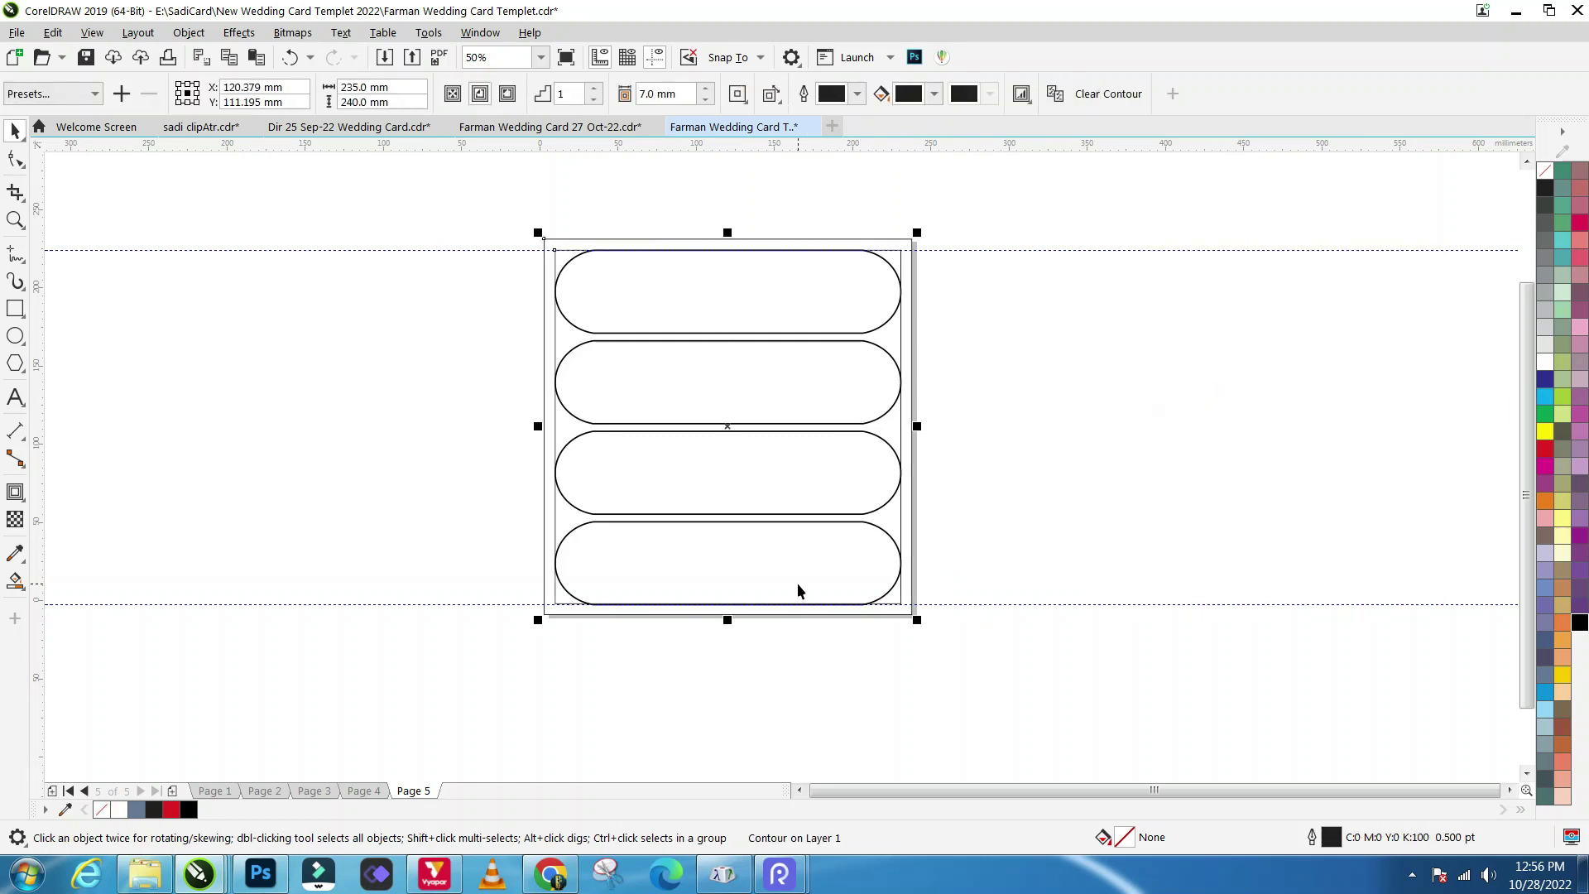
scroll(797, 582, "up", 1)
scroll(846, 589, "down", 1)
scroll(853, 321, "up", 2)
scroll(851, 319, "down", 2)
scroll(851, 330, "up", 1)
scroll(852, 347, "up", 1)
scroll(849, 359, "down", 2)
scroll(848, 359, "up", 1)
scroll(849, 359, "down", 1)
left_click(944, 344)
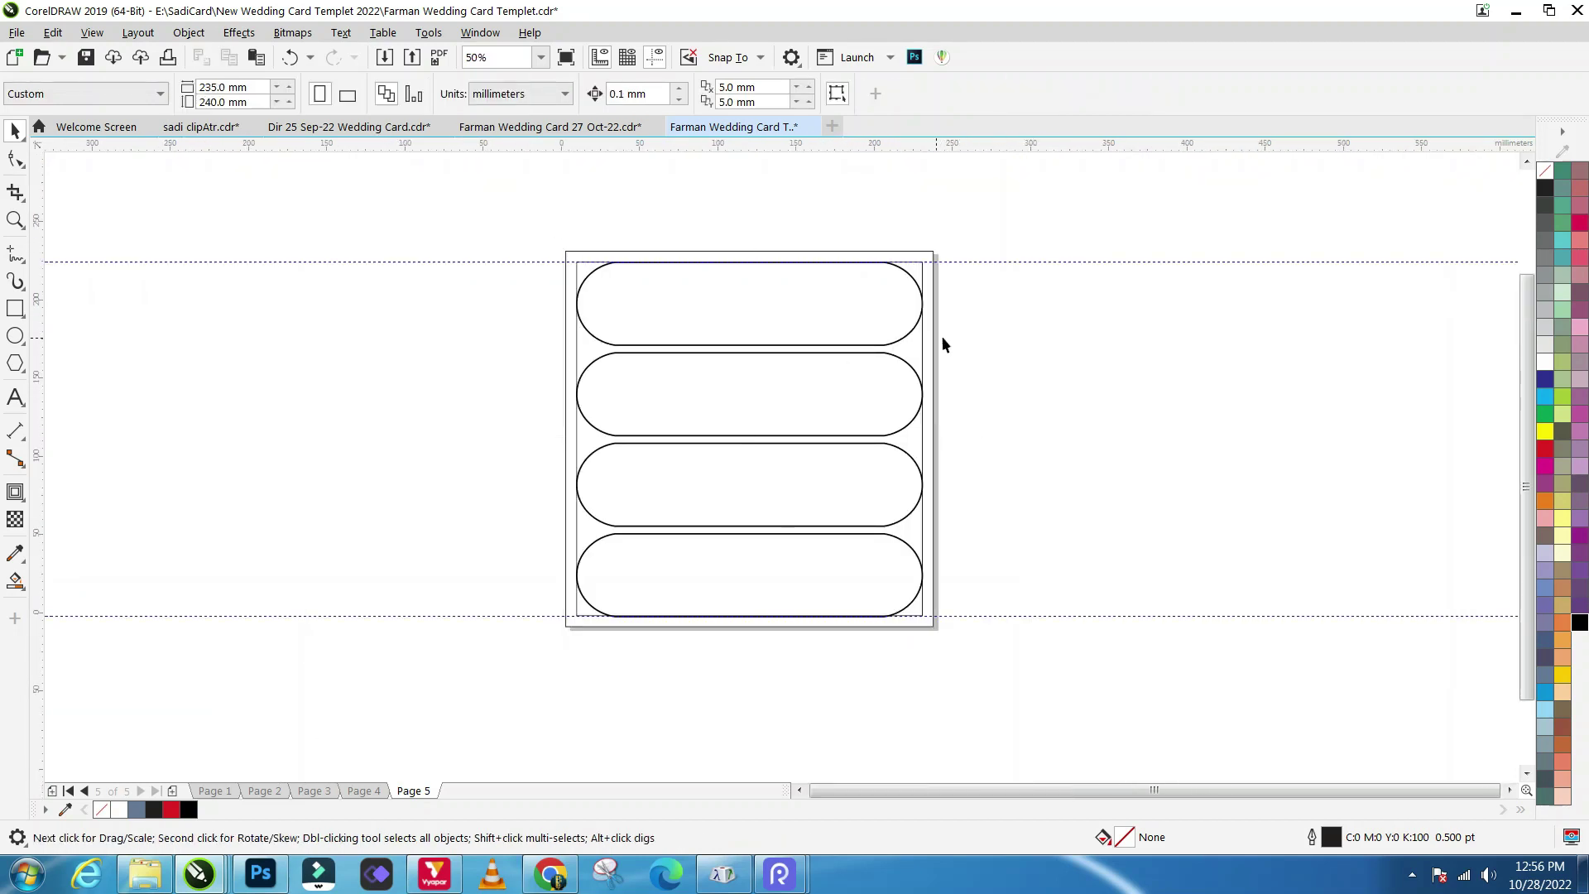
left_click(933, 339)
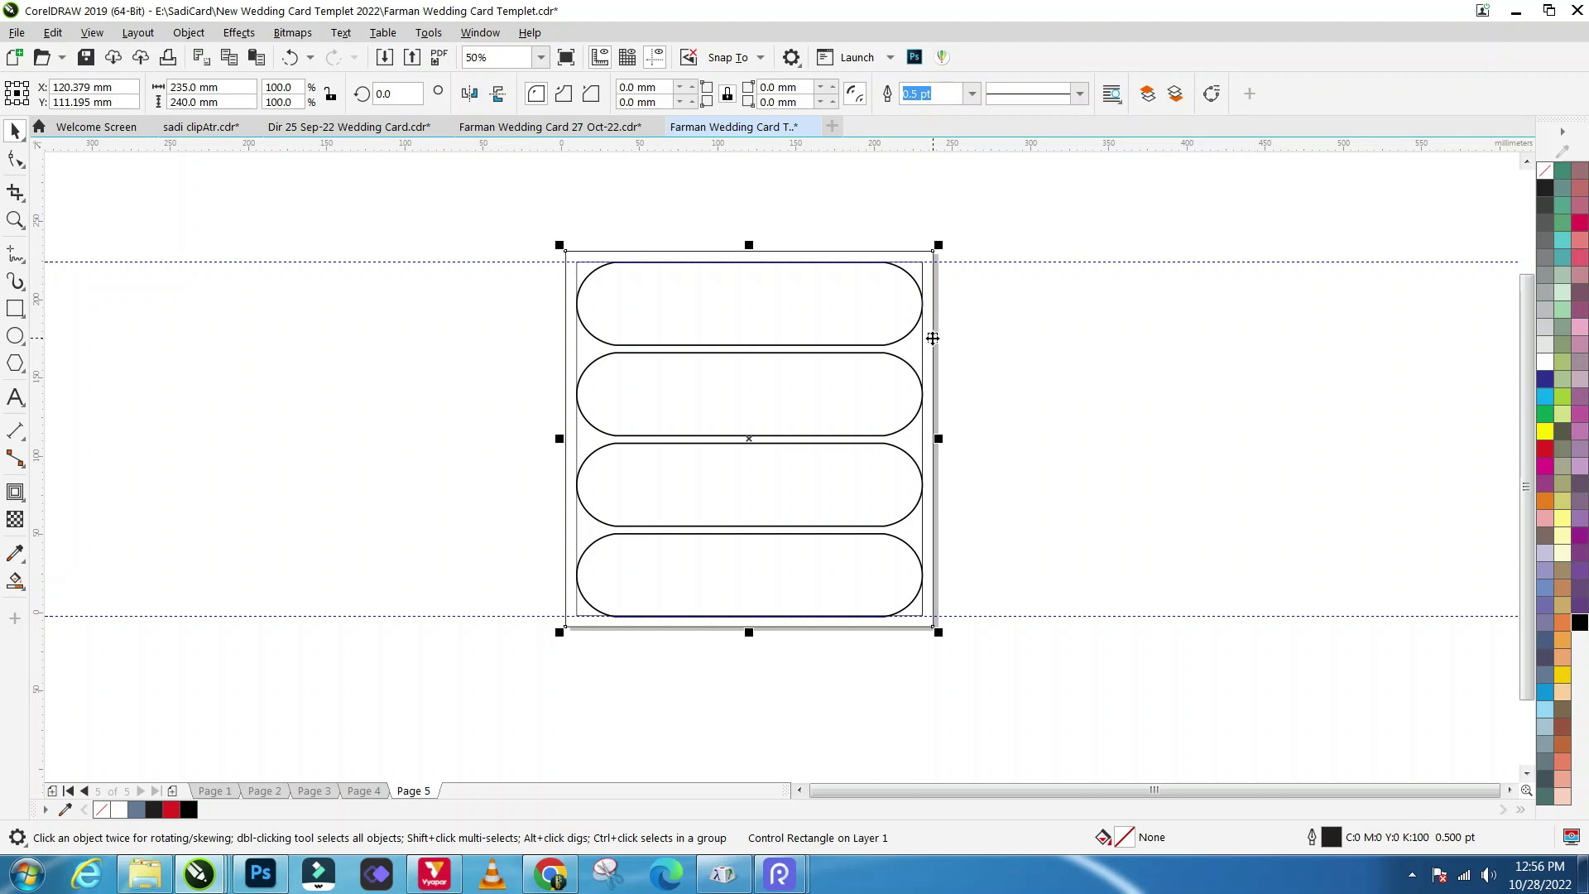
left_click(1018, 389)
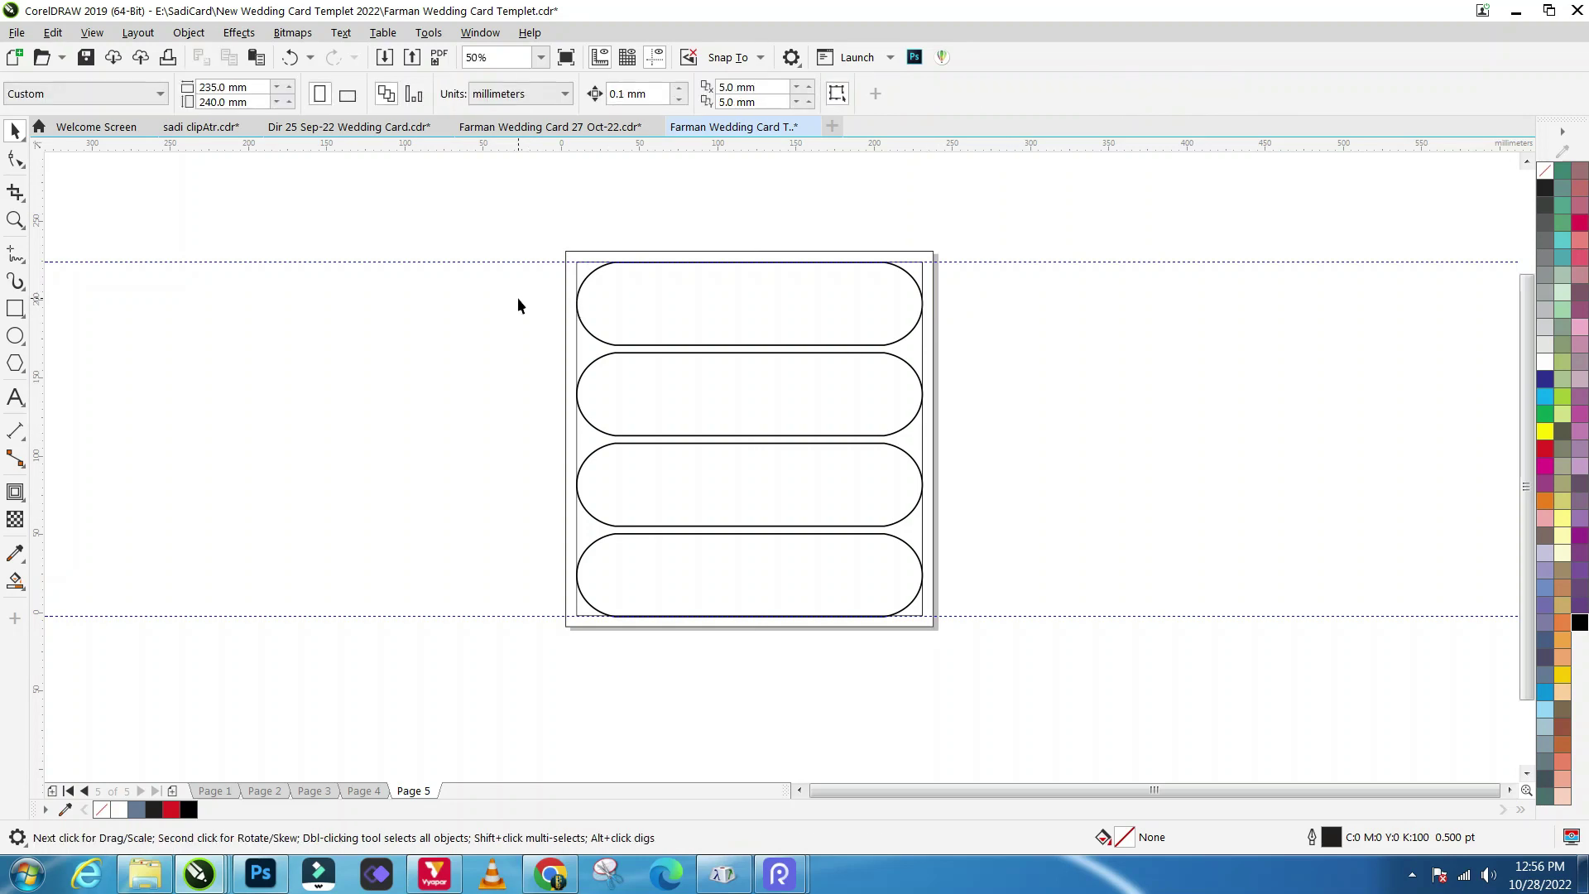
Step: Zoom in and out to inspect the banner curves against the page border
scroll(582, 301, "up", 2)
scroll(582, 302, "down", 2)
scroll(590, 303, "up", 2)
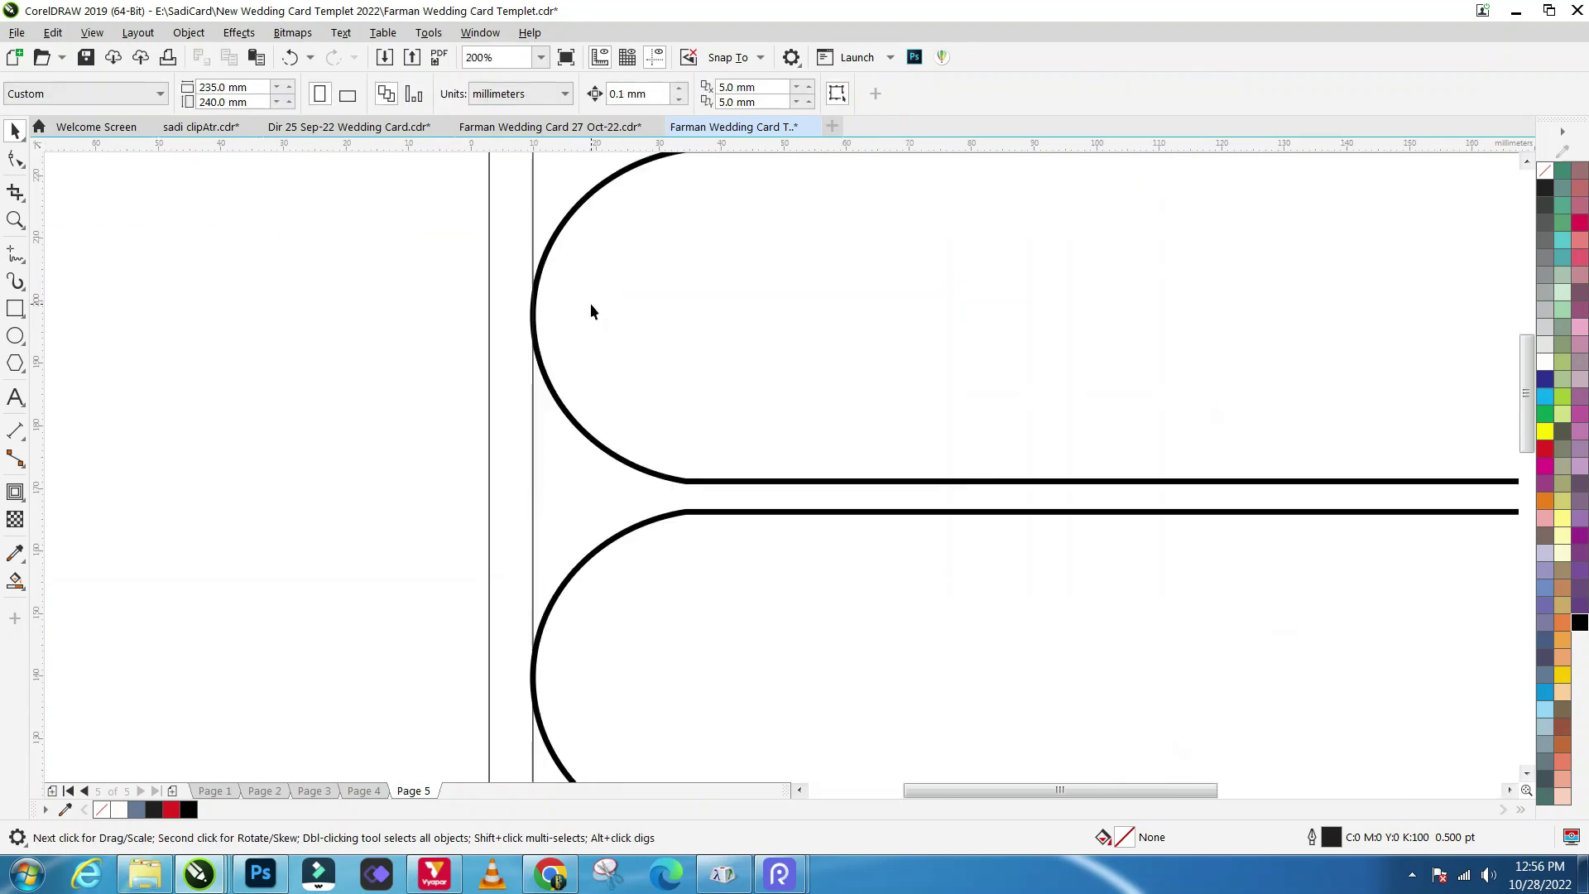
scroll(591, 310, "down", 2)
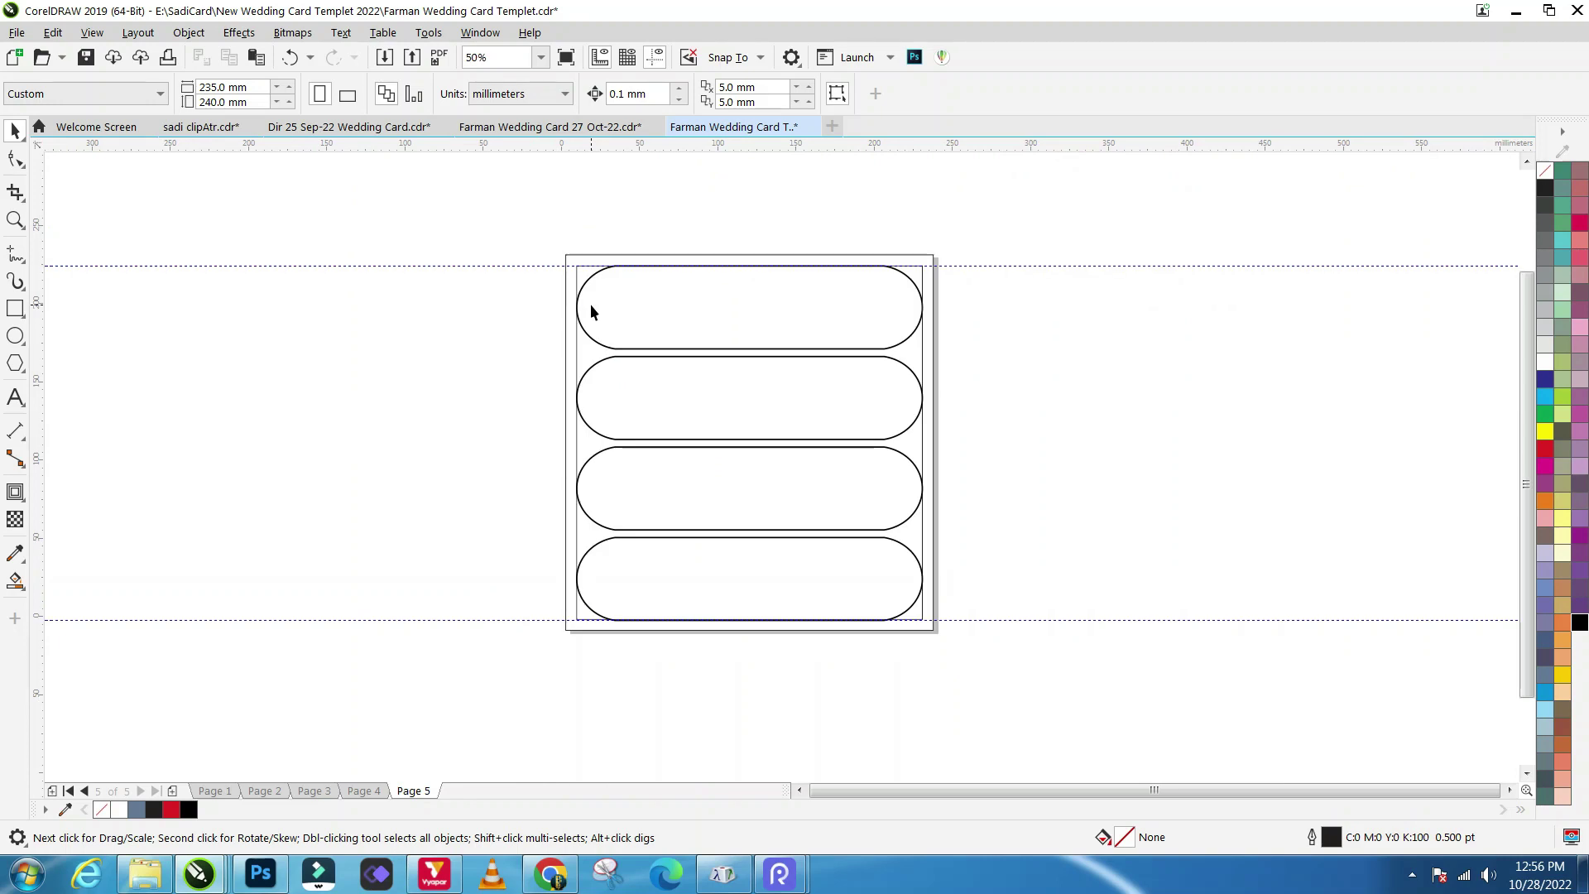
left_click(925, 346)
left_click(938, 356)
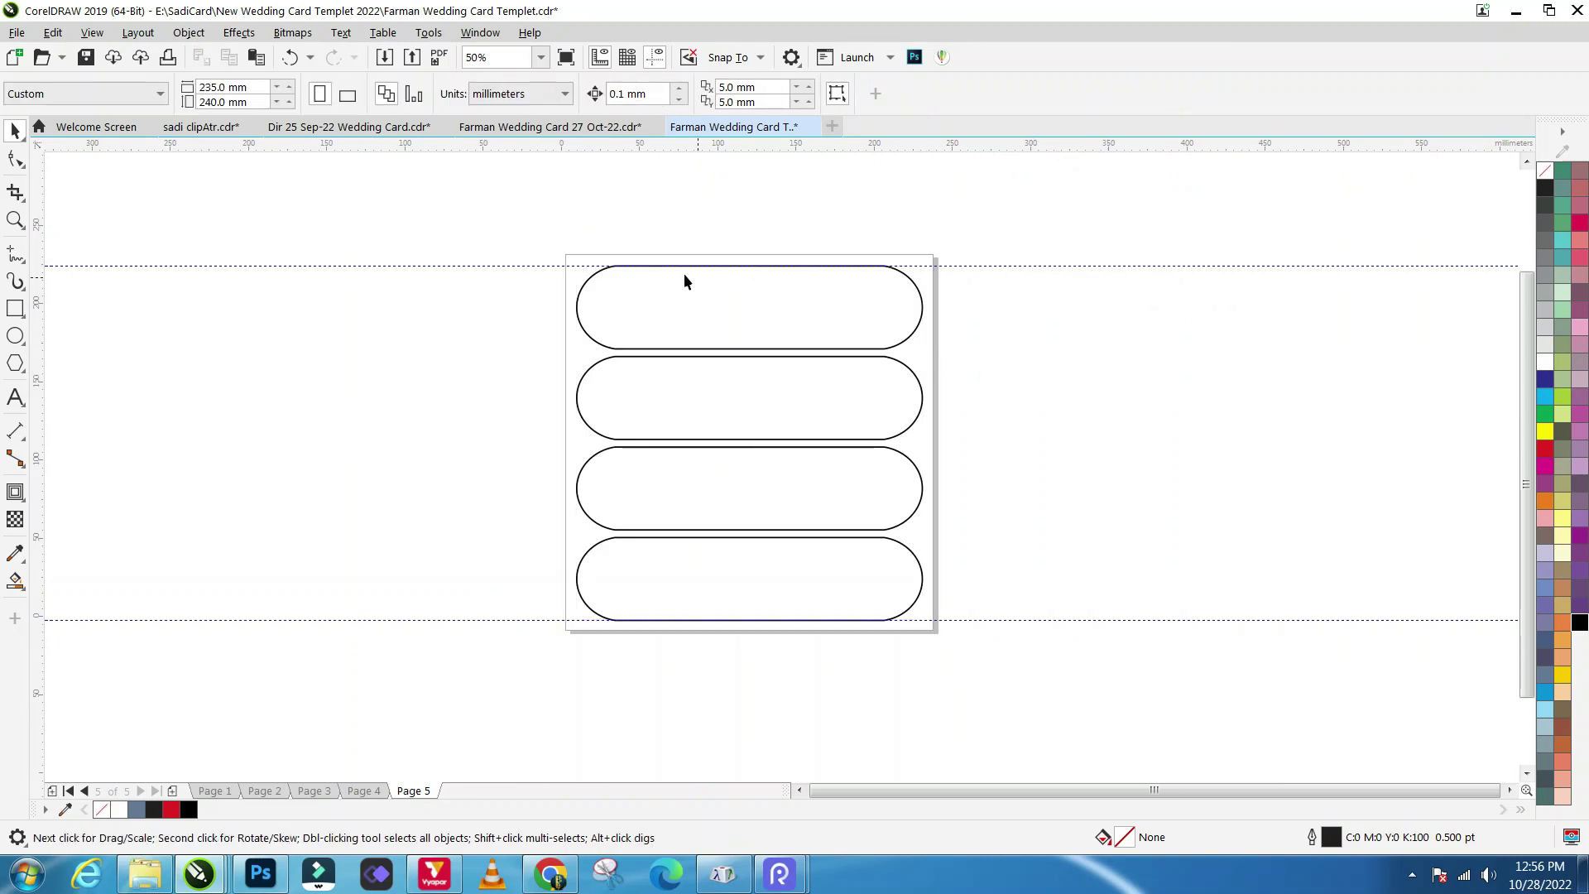
scroll(570, 283, "up", 1)
scroll(569, 283, "up", 1)
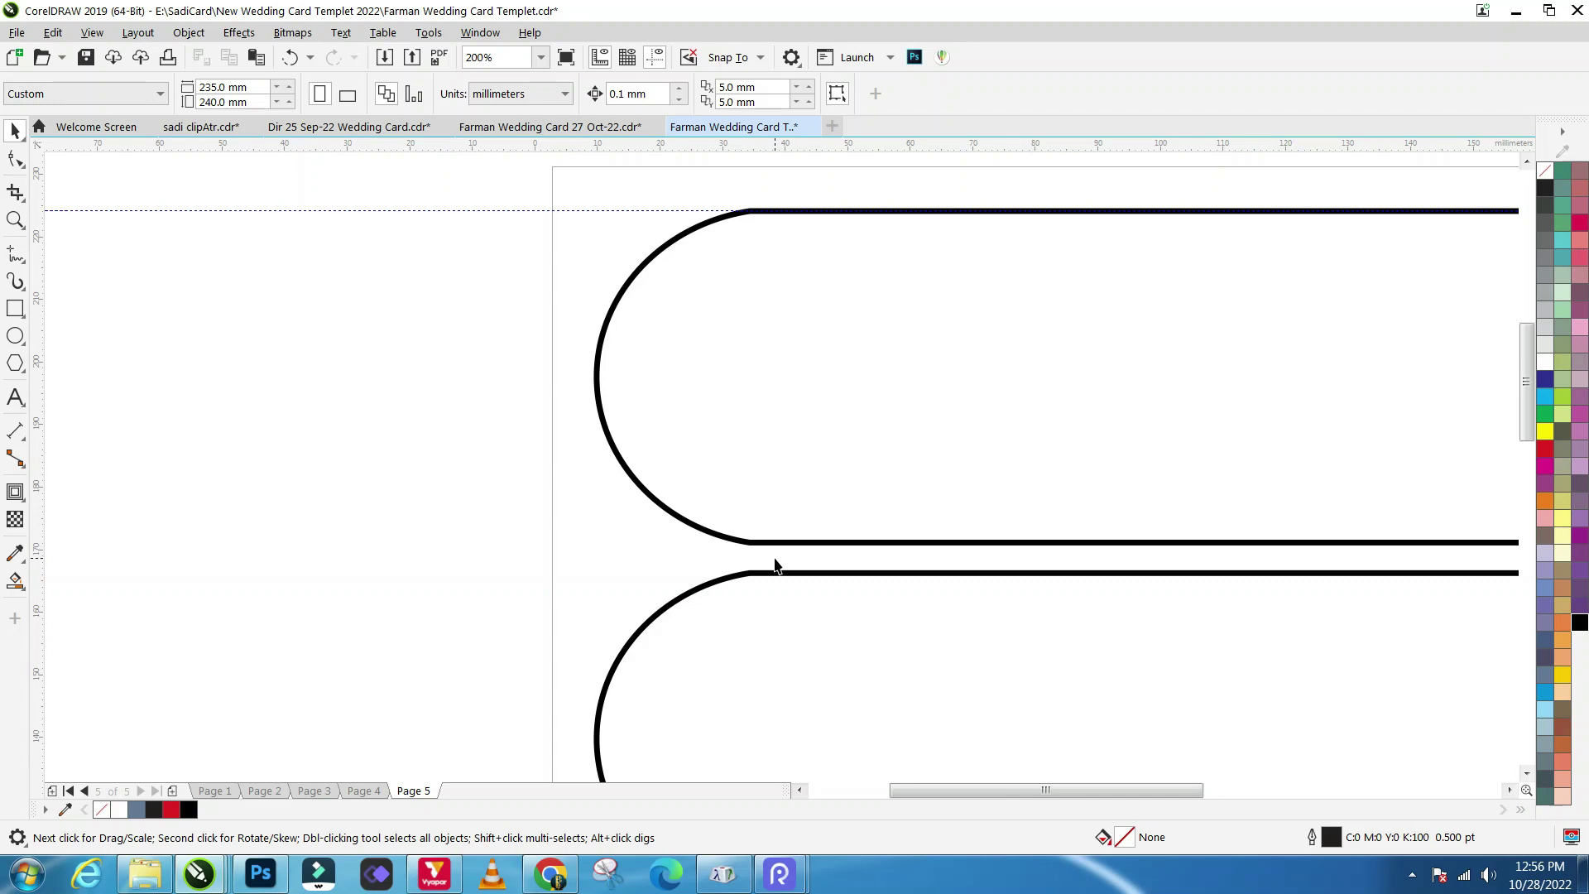
scroll(776, 565, "up", 2)
scroll(624, 513, "down", 4)
scroll(624, 513, "down", 1)
scroll(624, 513, "down", 1)
scroll(965, 470, "up", 2)
scroll(852, 402, "up", 1)
scroll(805, 395, "up", 1)
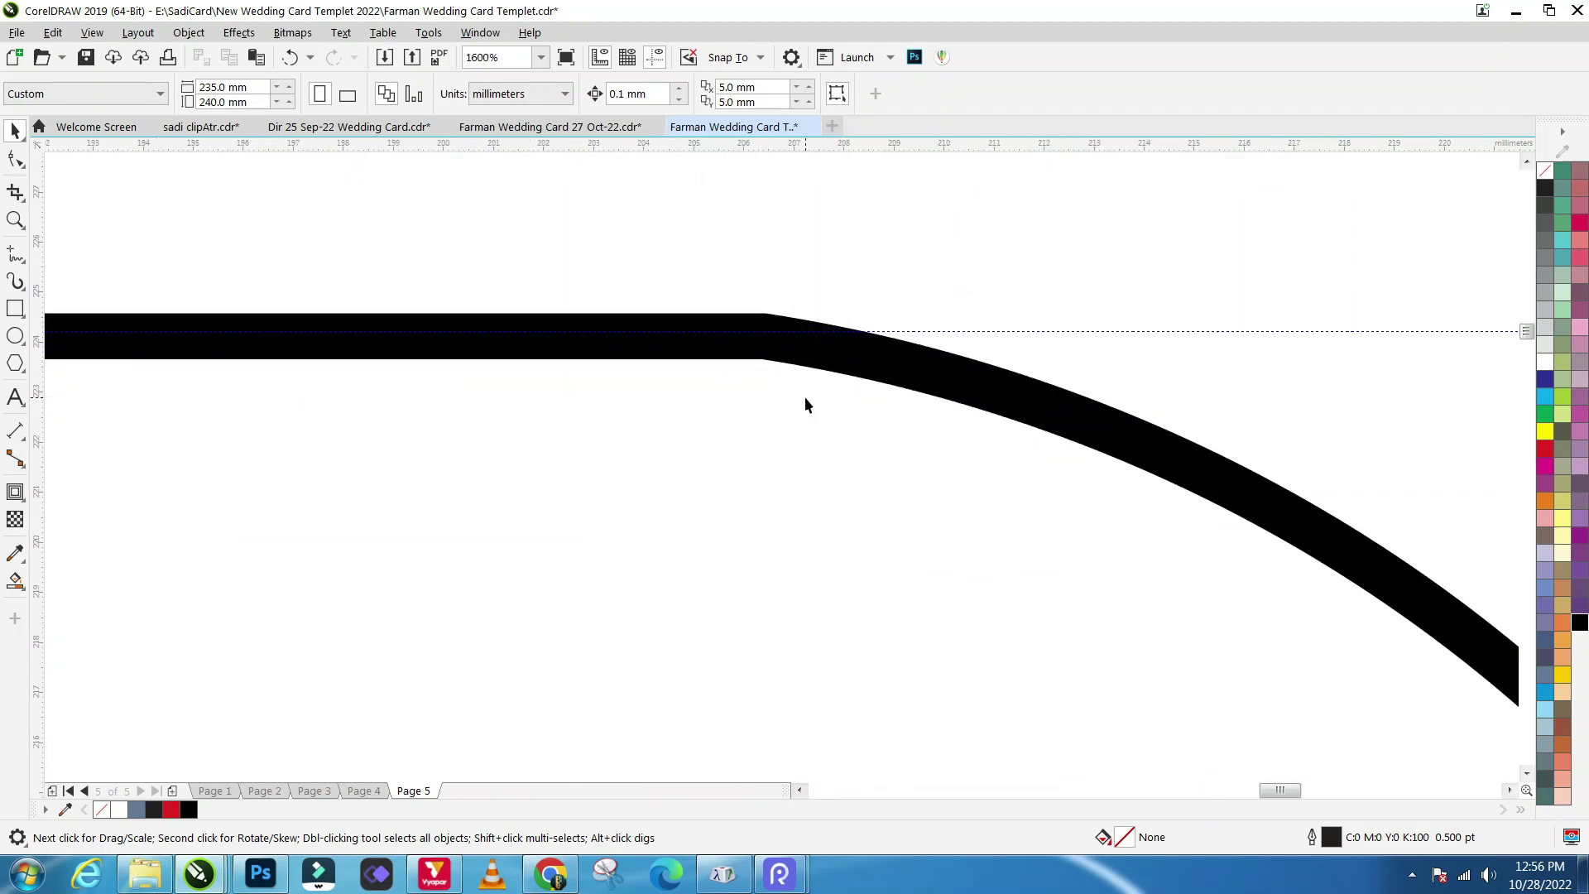
scroll(804, 396, "down", 2)
scroll(976, 423, "down", 1)
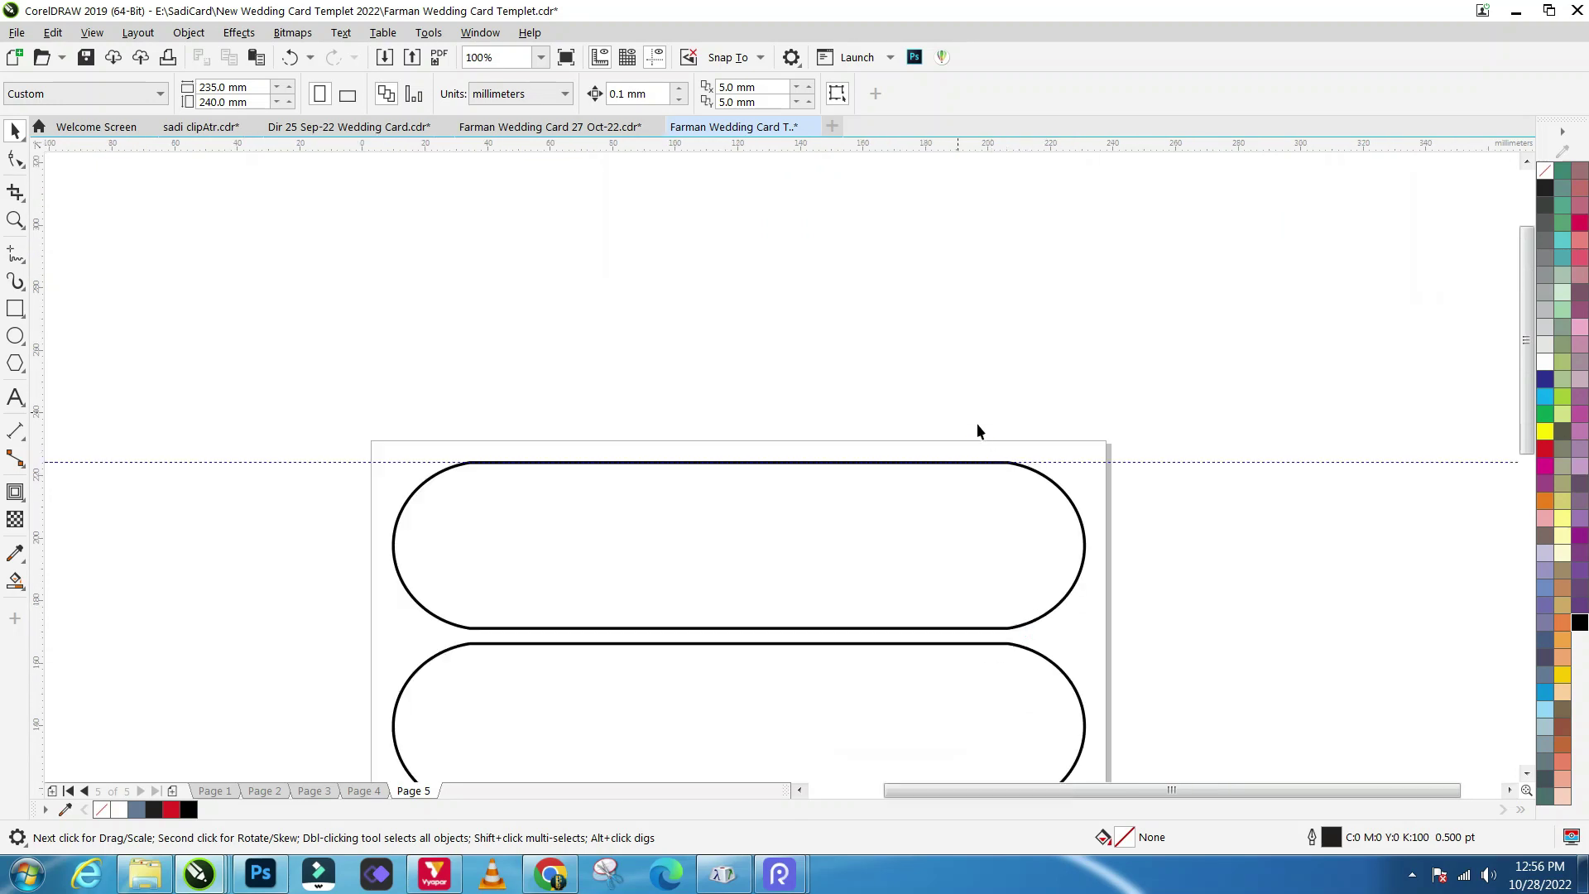
scroll(922, 385, "down", 1)
scroll(922, 384, "up", 1)
scroll(1150, 500, "down", 1)
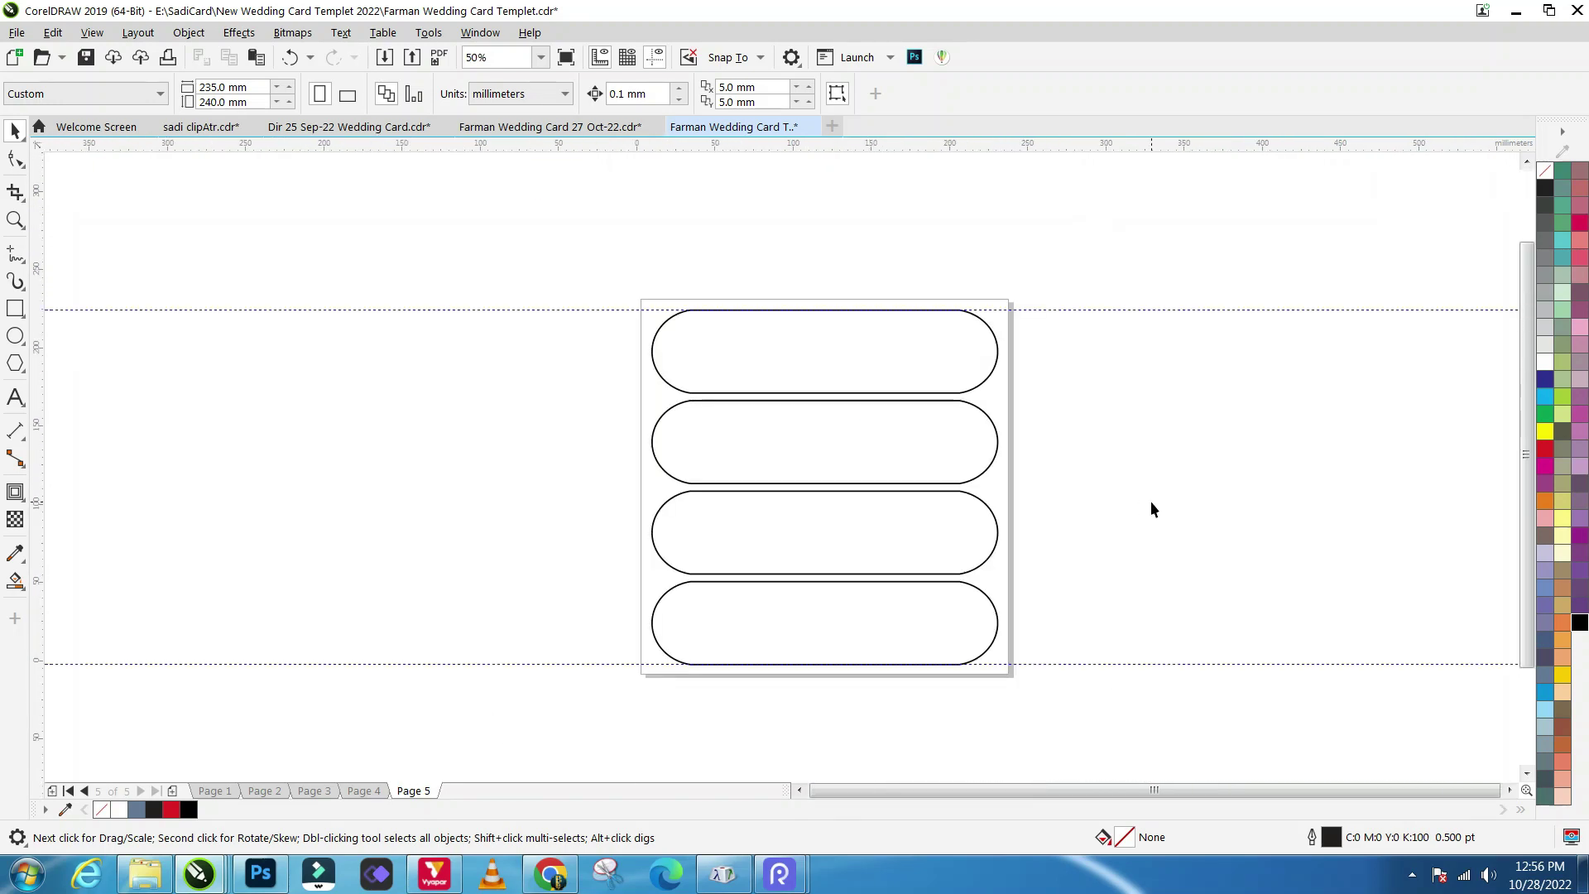
scroll(1150, 500, "up", 1)
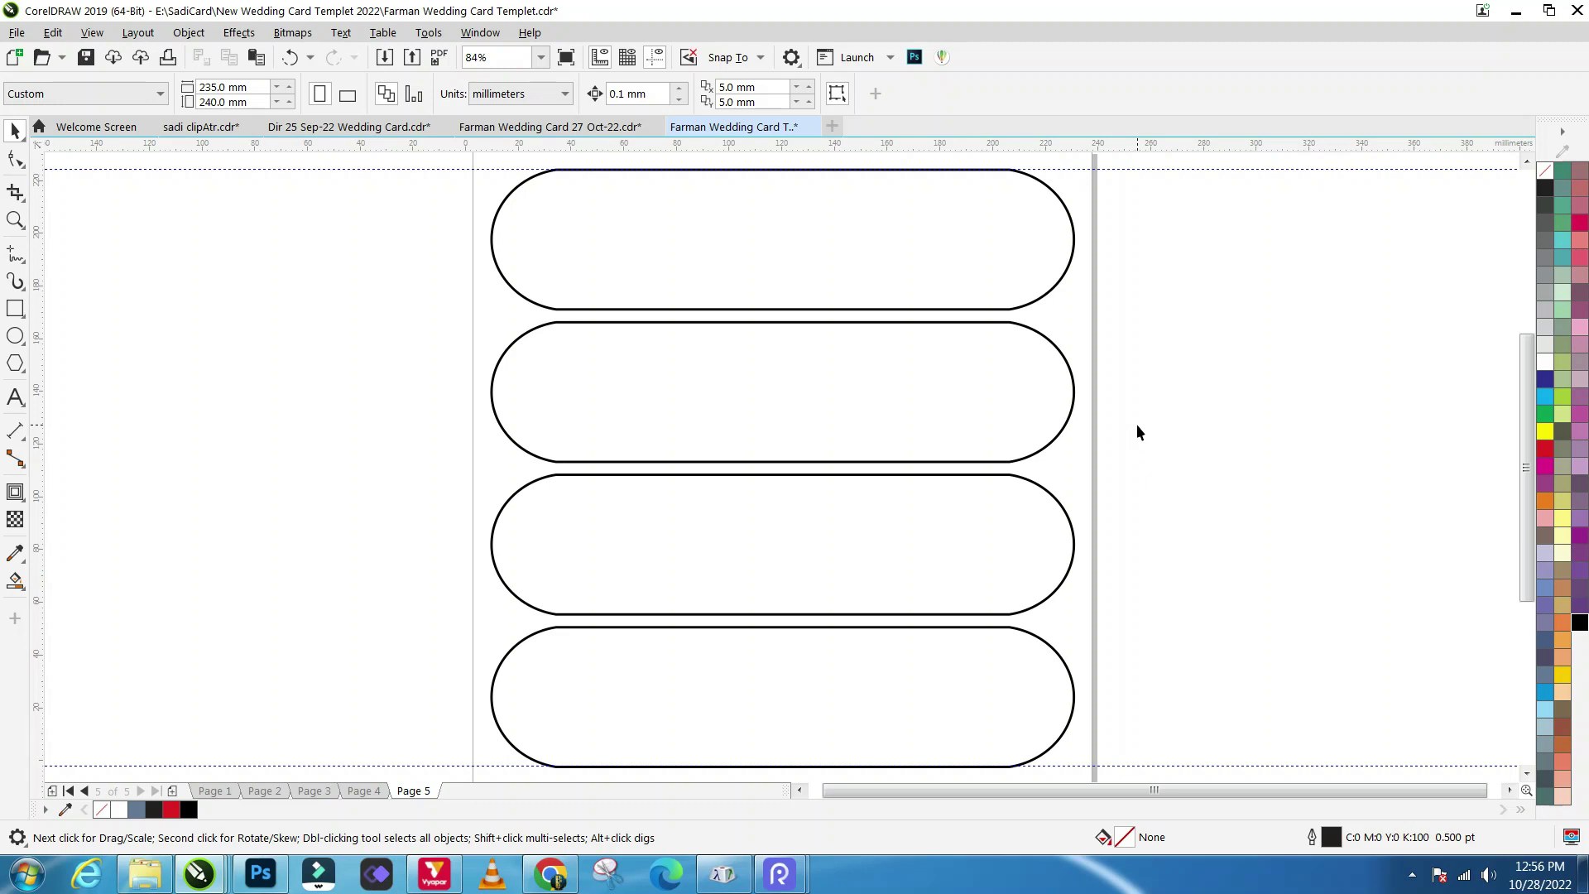
Step: Save the card, dismiss the font embedding warning, and review the second and third banners
key("ctrl+s")
left_click(855, 506)
left_click(978, 400)
left_click(996, 470)
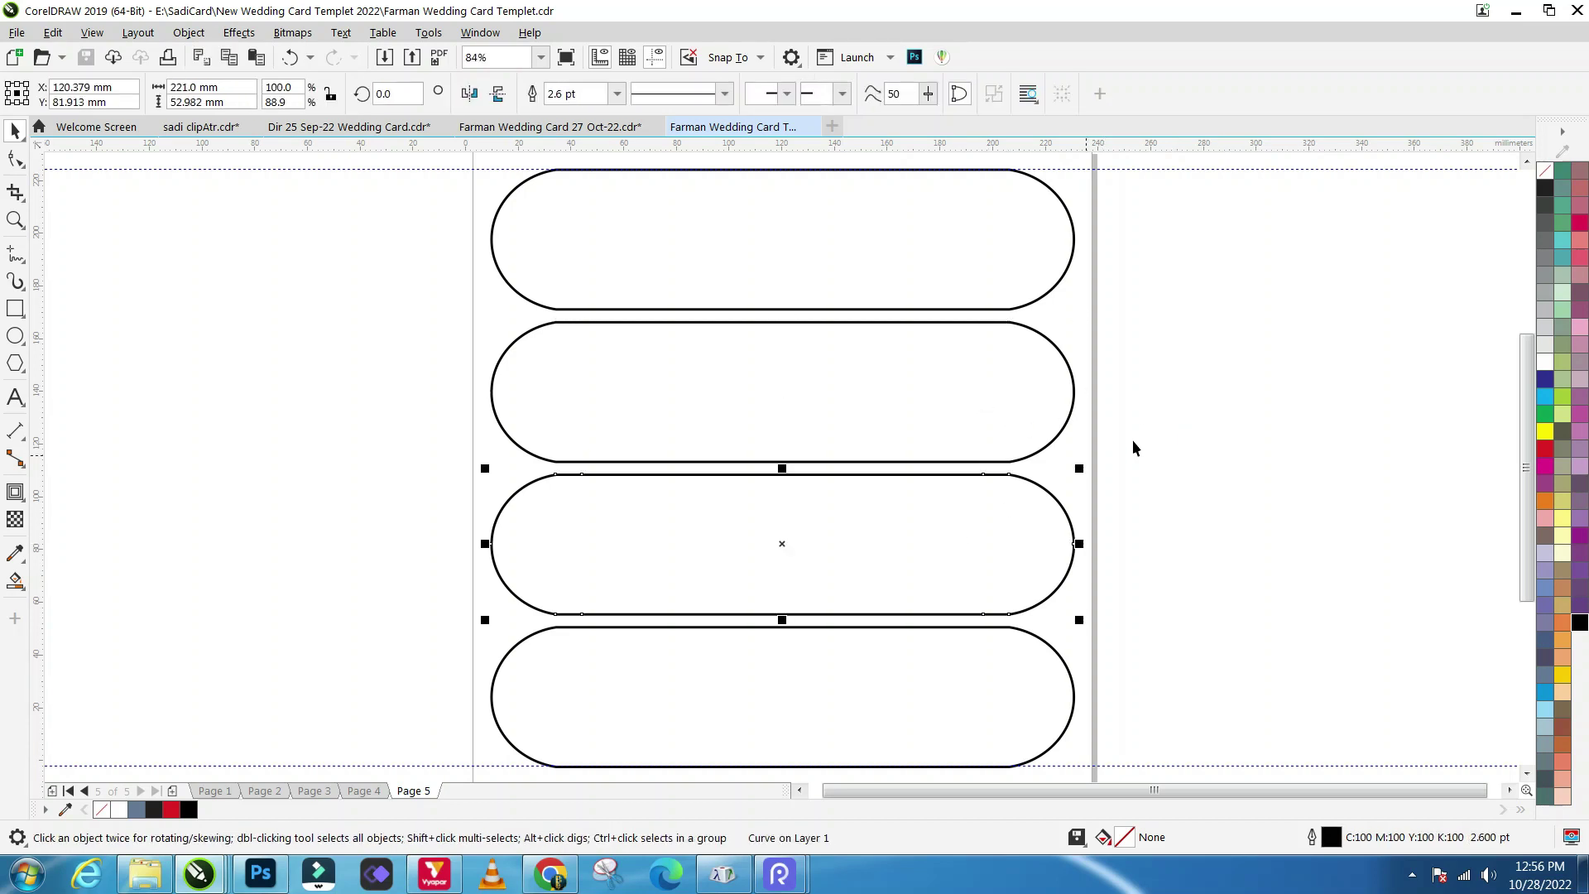
left_click(1247, 508)
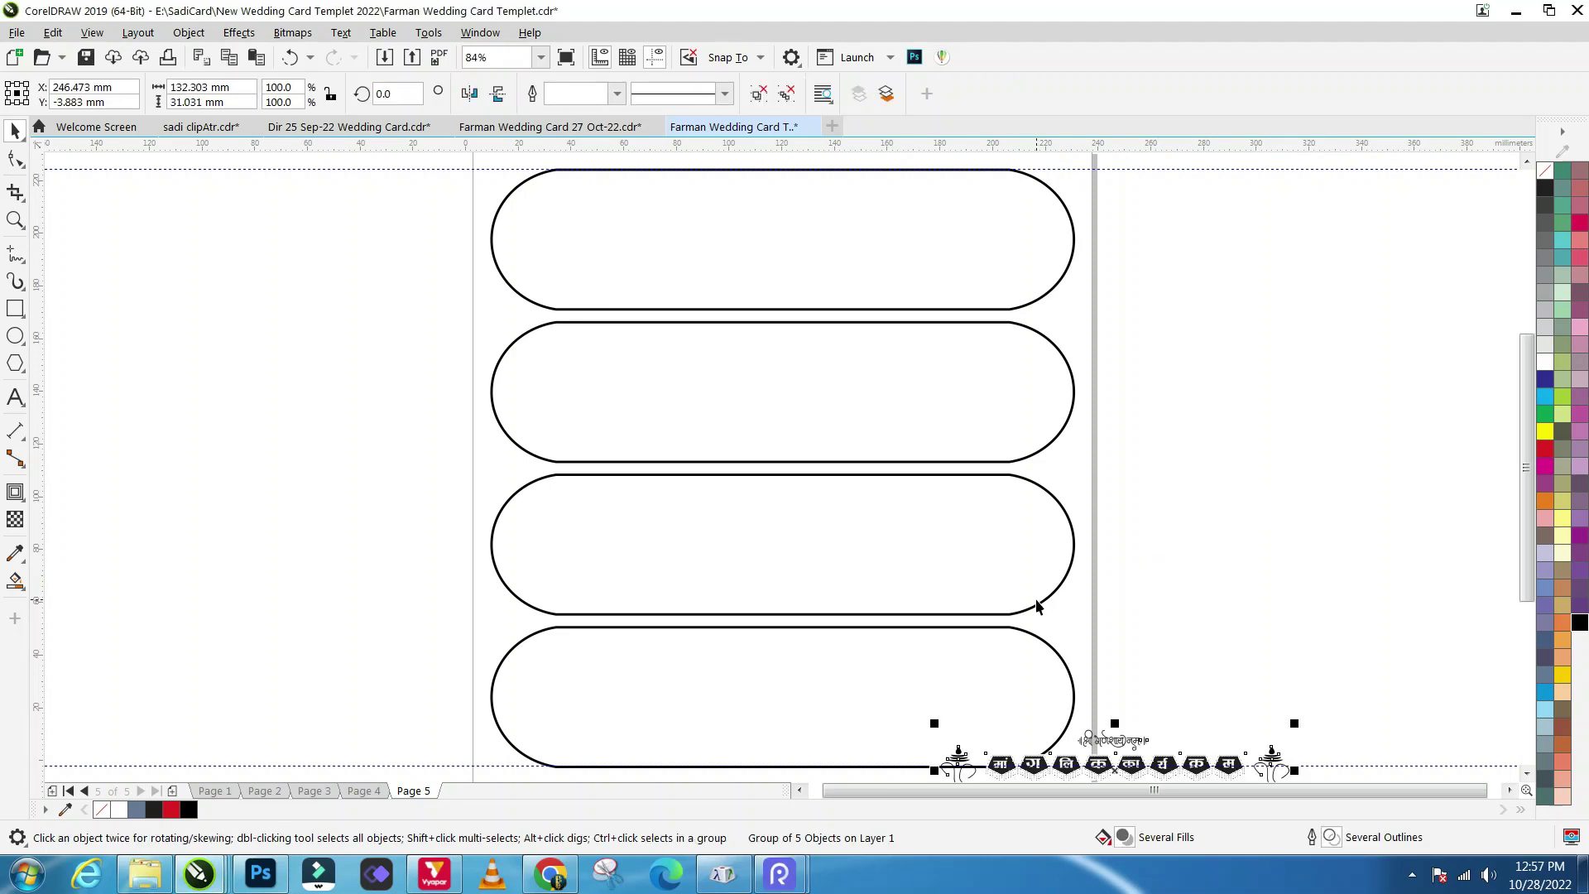
Step: Centre the heading group, move it into the top banner, and enlarge it slightly
key("p")
left_click_drag(781, 470, 774, 211)
scroll(766, 157, "up", 2)
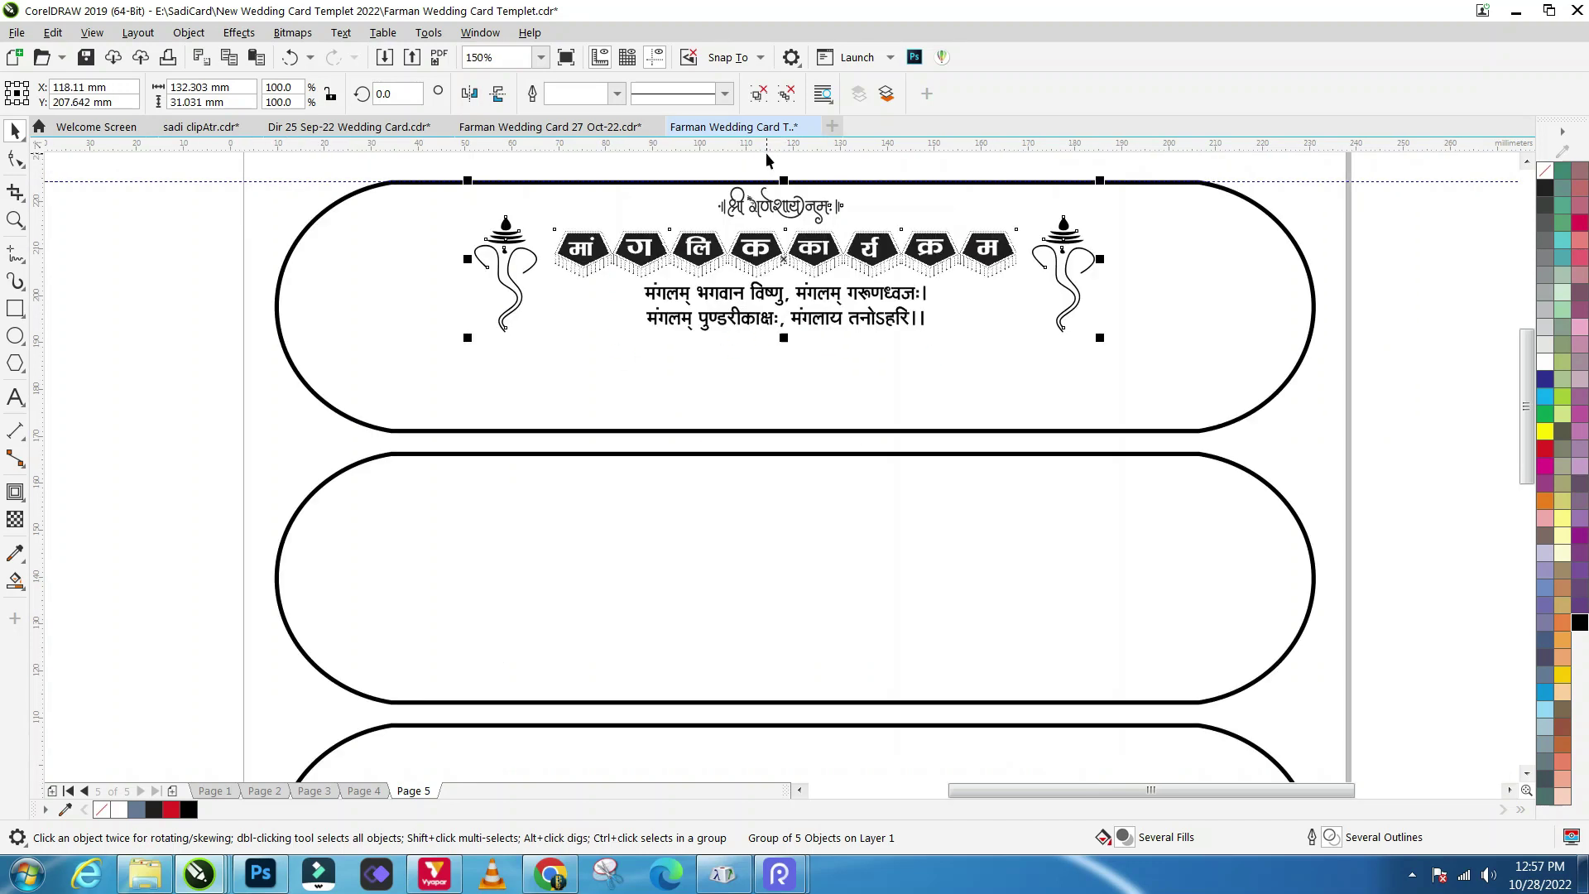
scroll(804, 317, "down", 2)
scroll(804, 318, "up", 4)
left_click_drag(782, 313, 781, 324)
scroll(822, 232, "down", 2)
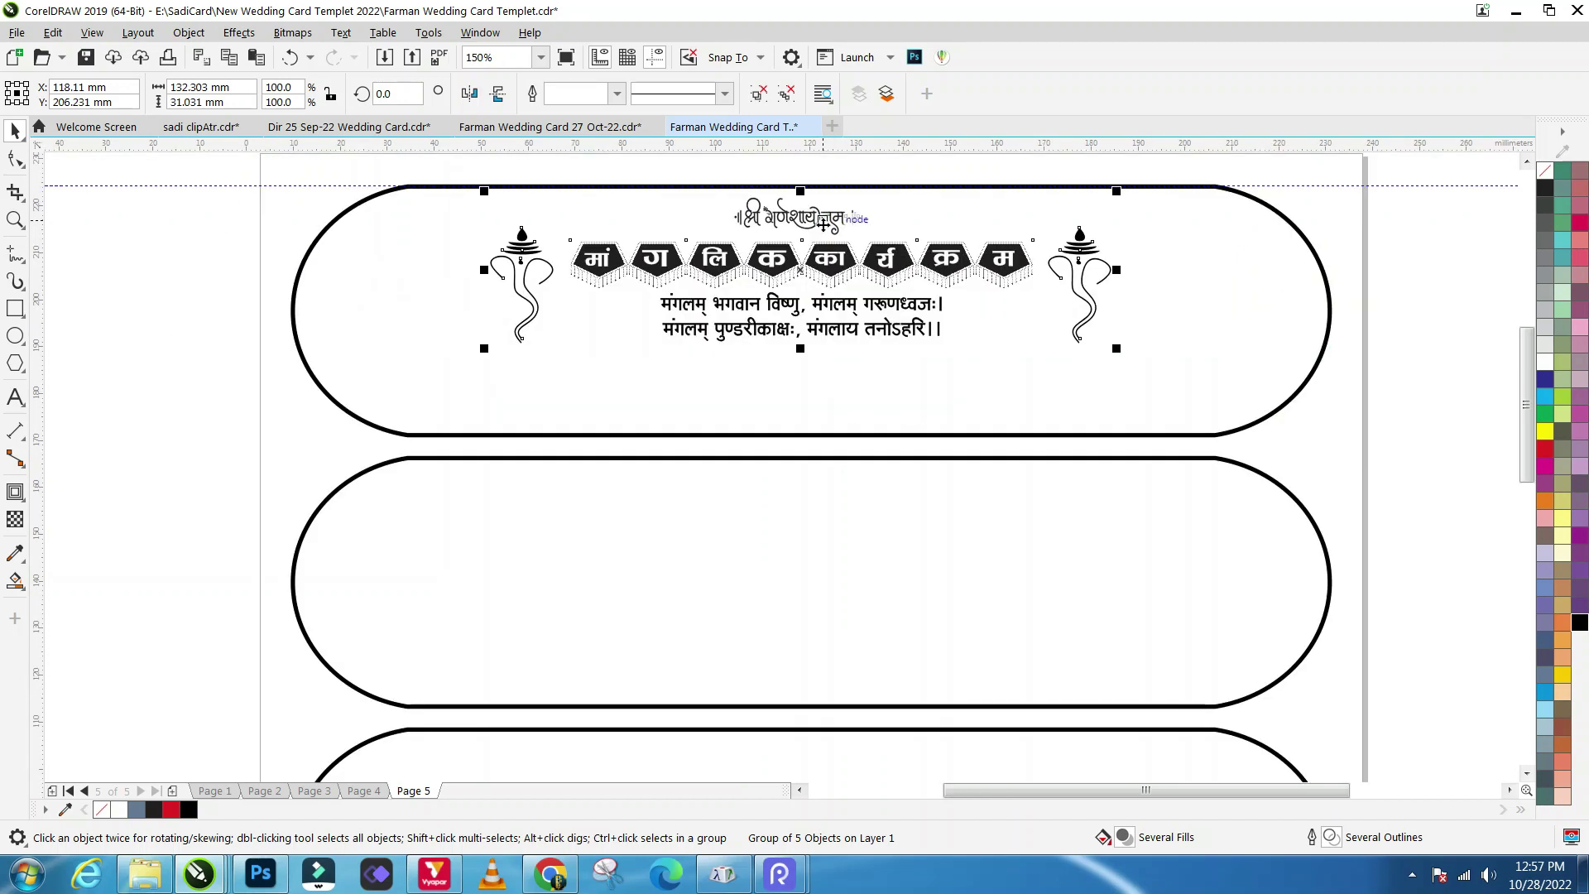
left_click_drag(1116, 348, 1152, 357)
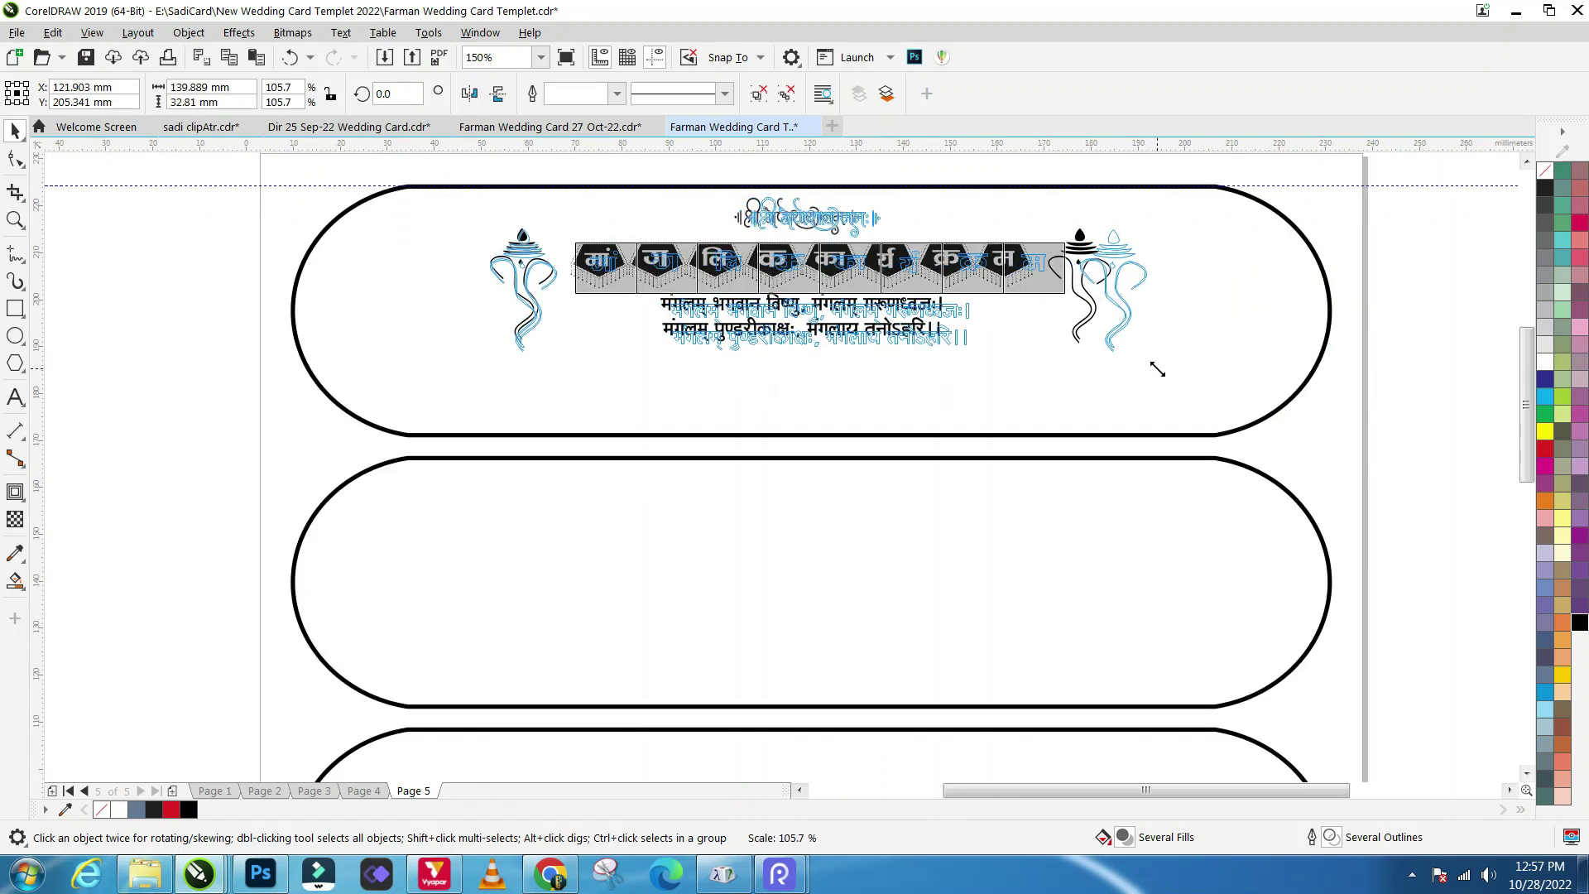
Step: Ungroup the heading and check its placement against the top banner
key("ctrl+u")
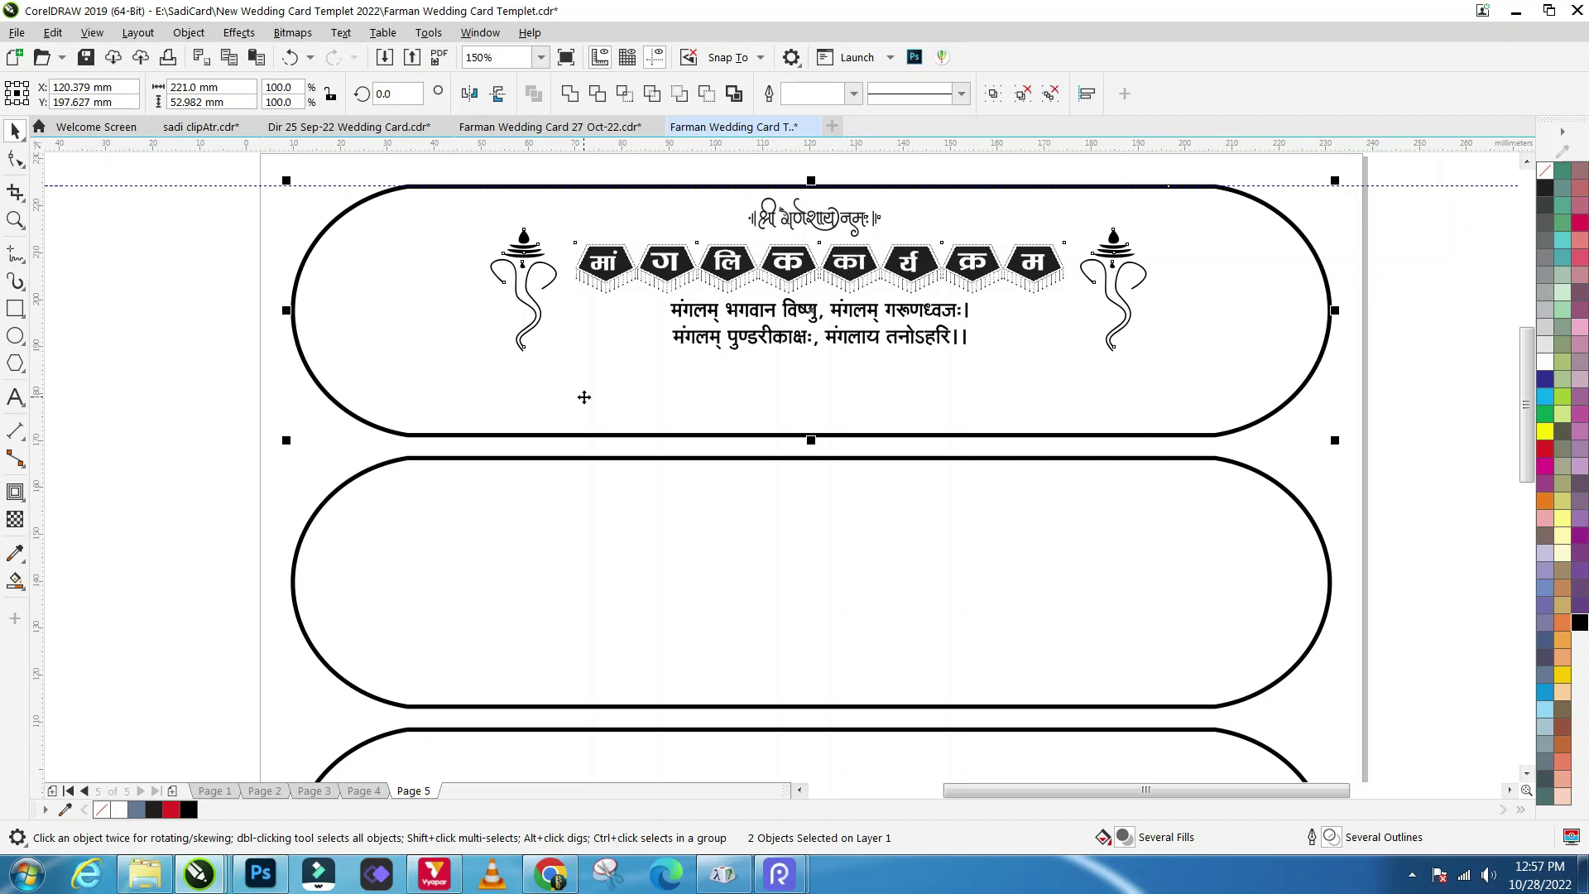
key("x")
left_click(15, 131)
left_click(136, 300)
scroll(622, 334, "down", 1)
left_click(642, 308)
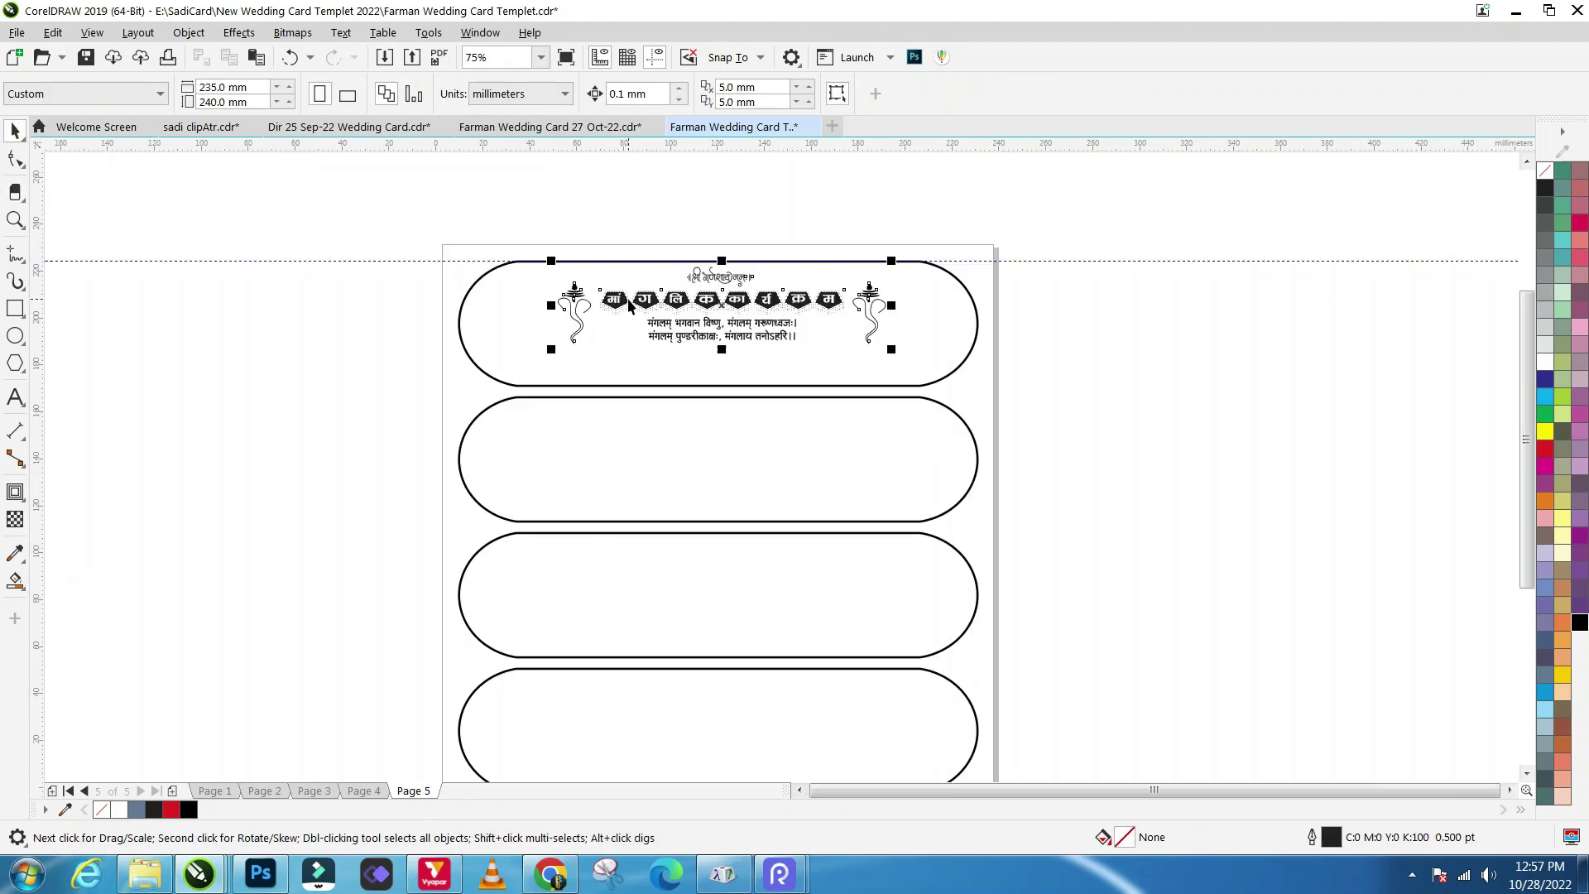
left_click(499, 344, "shift")
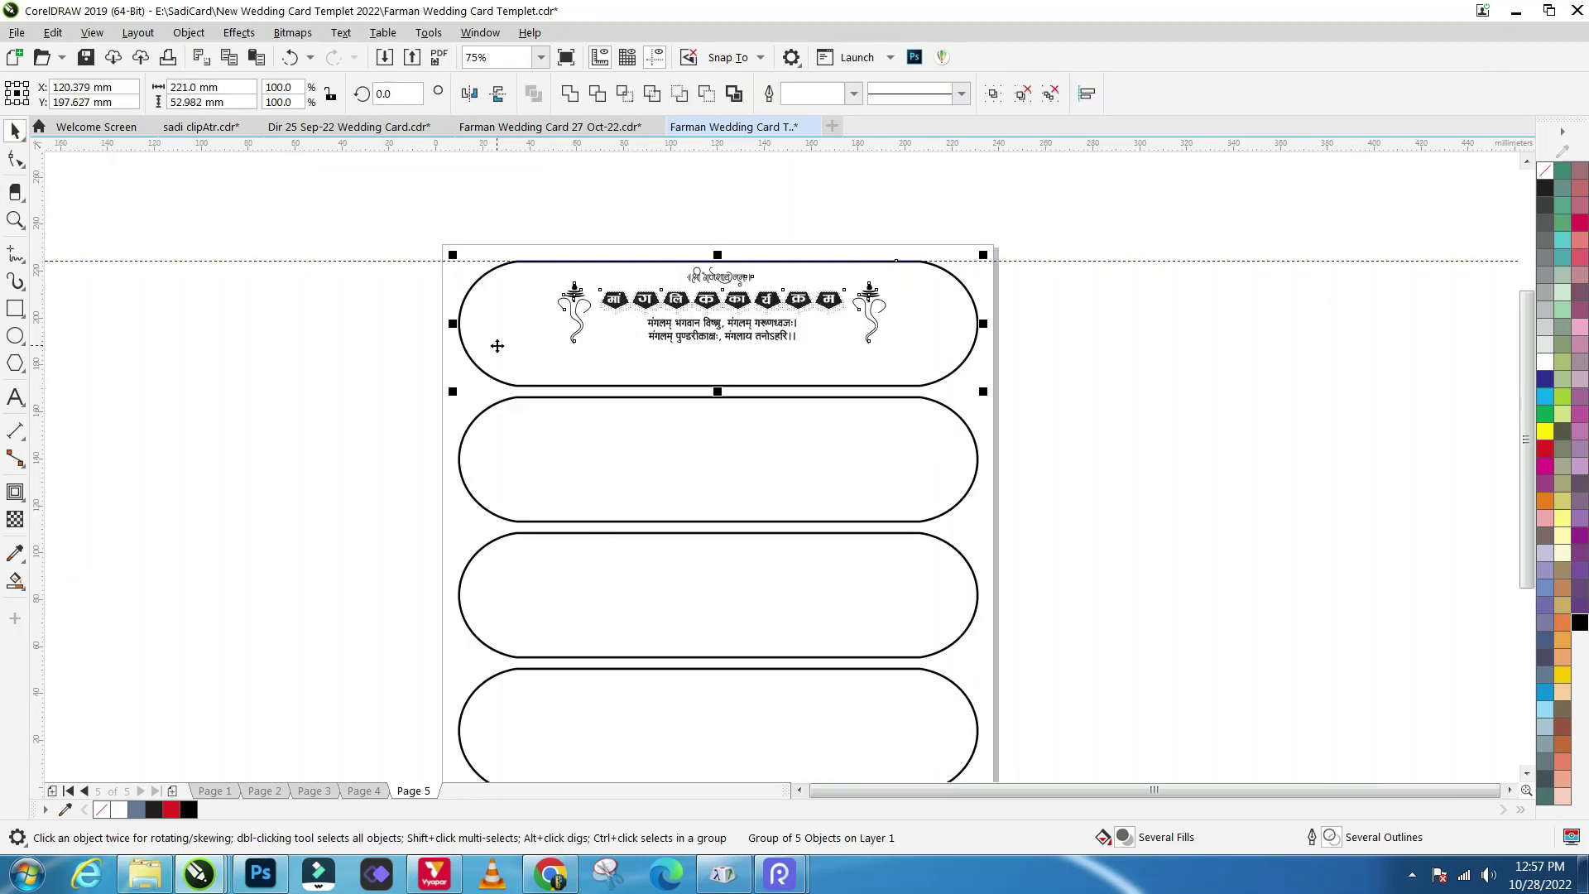
left_click(1213, 365)
Step: Delete the small Ganesha figures on the heading's left and right
scroll(743, 310, "up", 1)
scroll(782, 290, "down", 1)
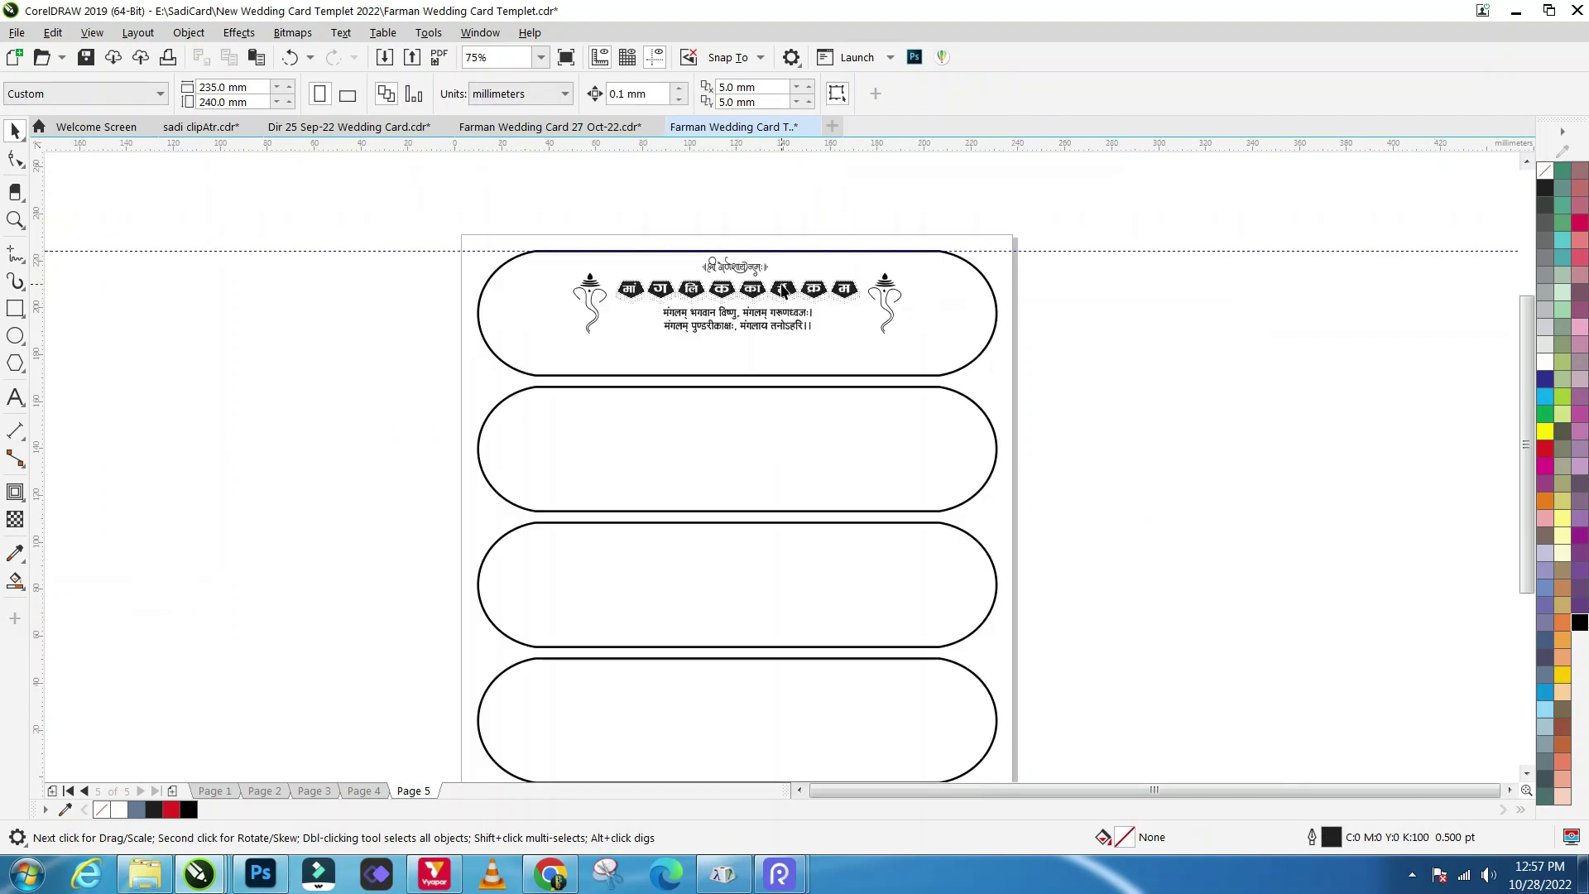
scroll(786, 298, "up", 1)
scroll(801, 300, "down", 2)
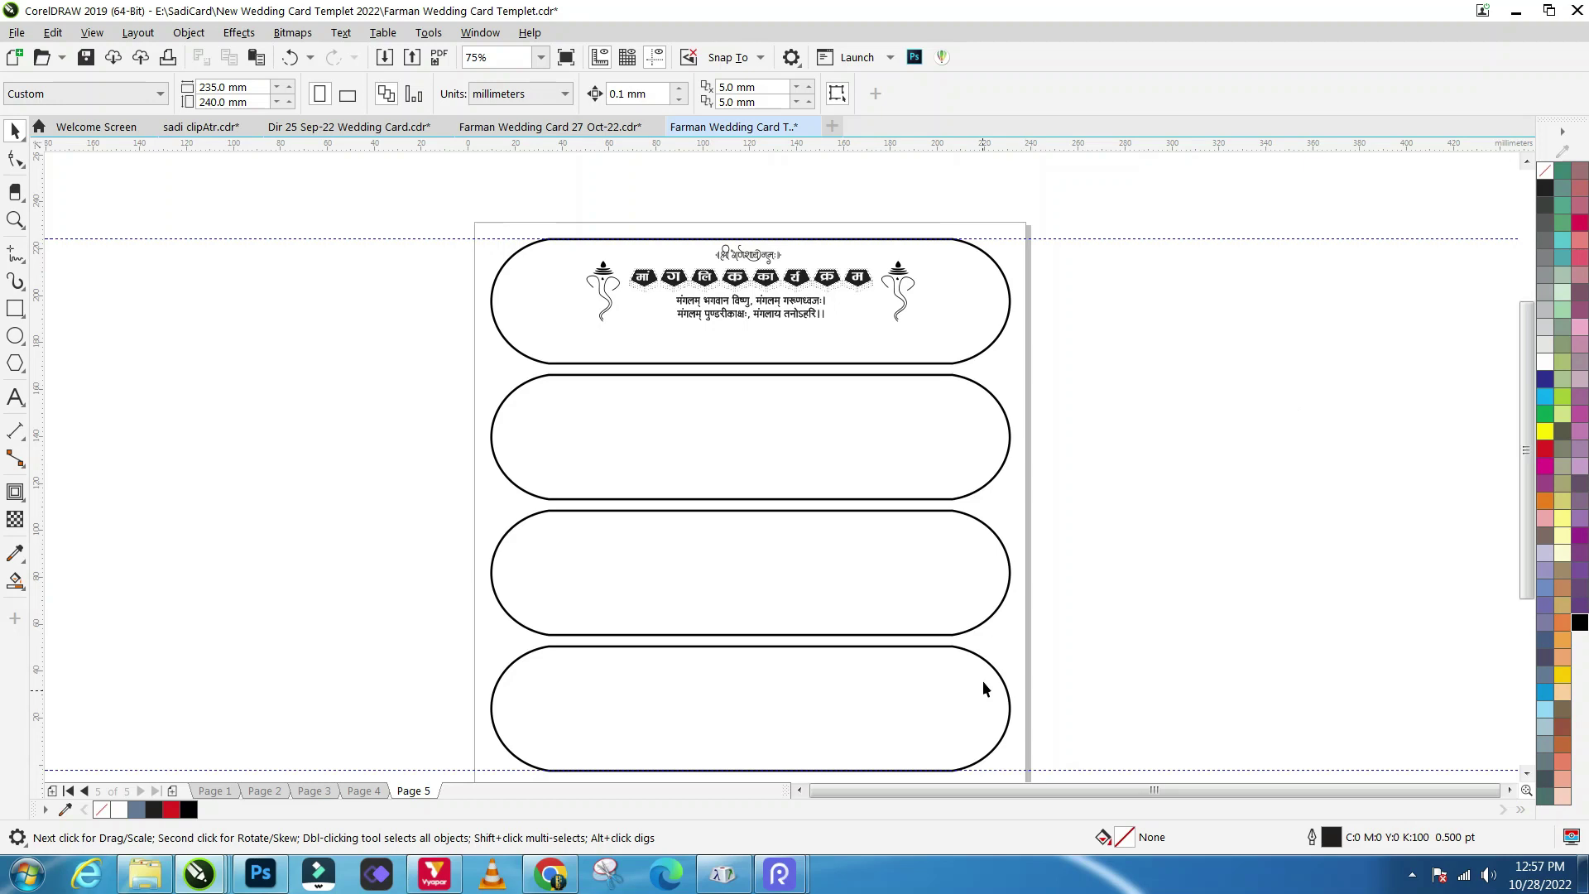
left_click(590, 285)
key("Delete")
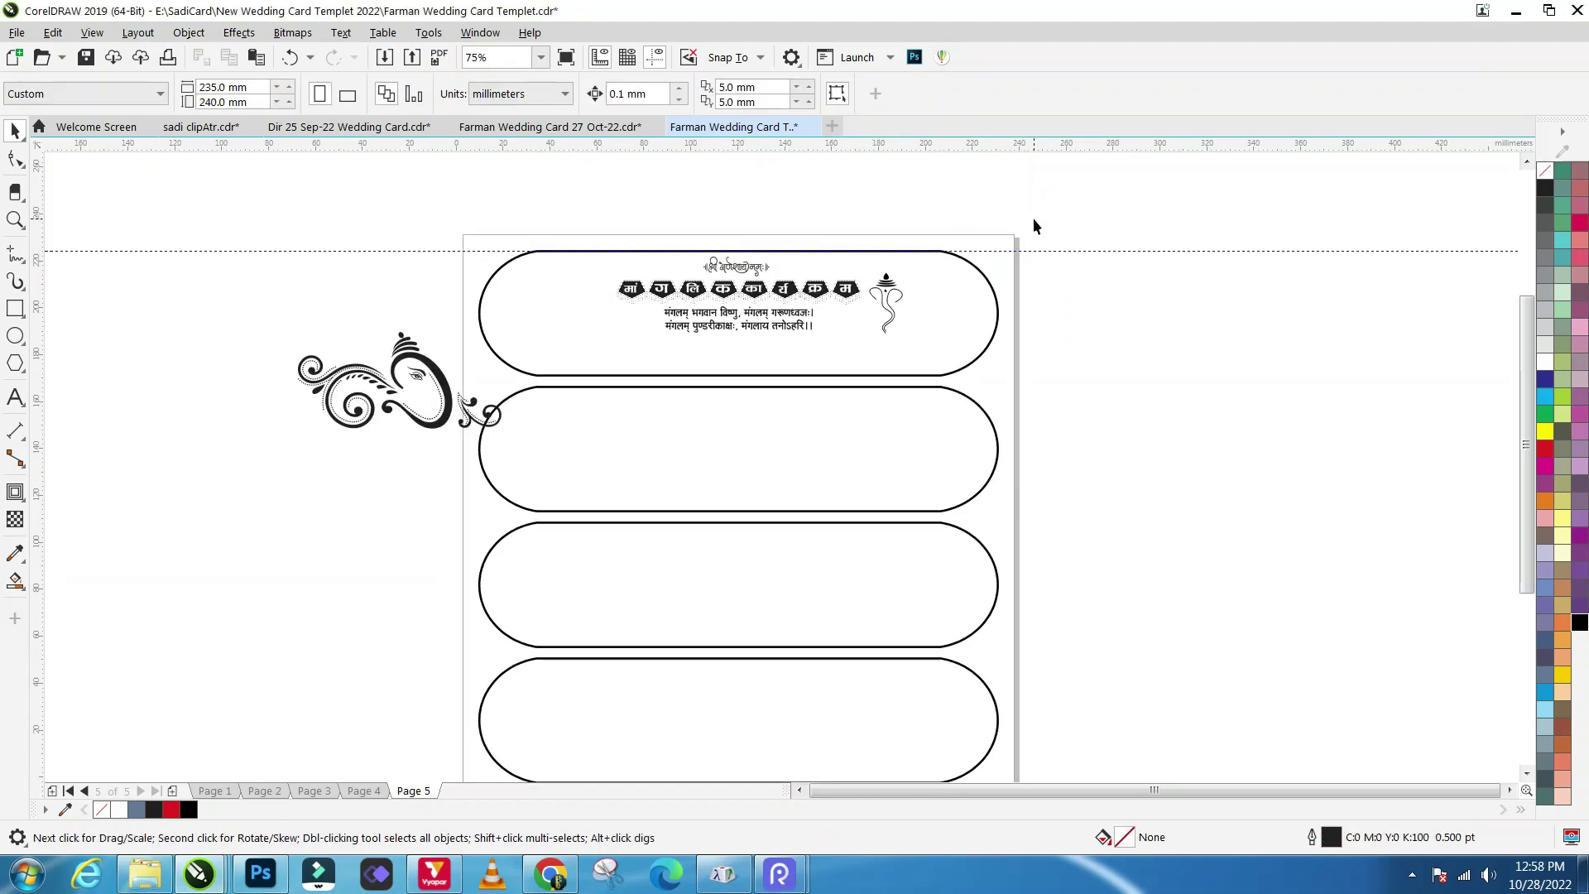
left_click(885, 302)
key("Delete")
Step: Move the large ornate Ganesha into the top banner's left end and scale it down
left_click_drag(421, 388, 607, 335)
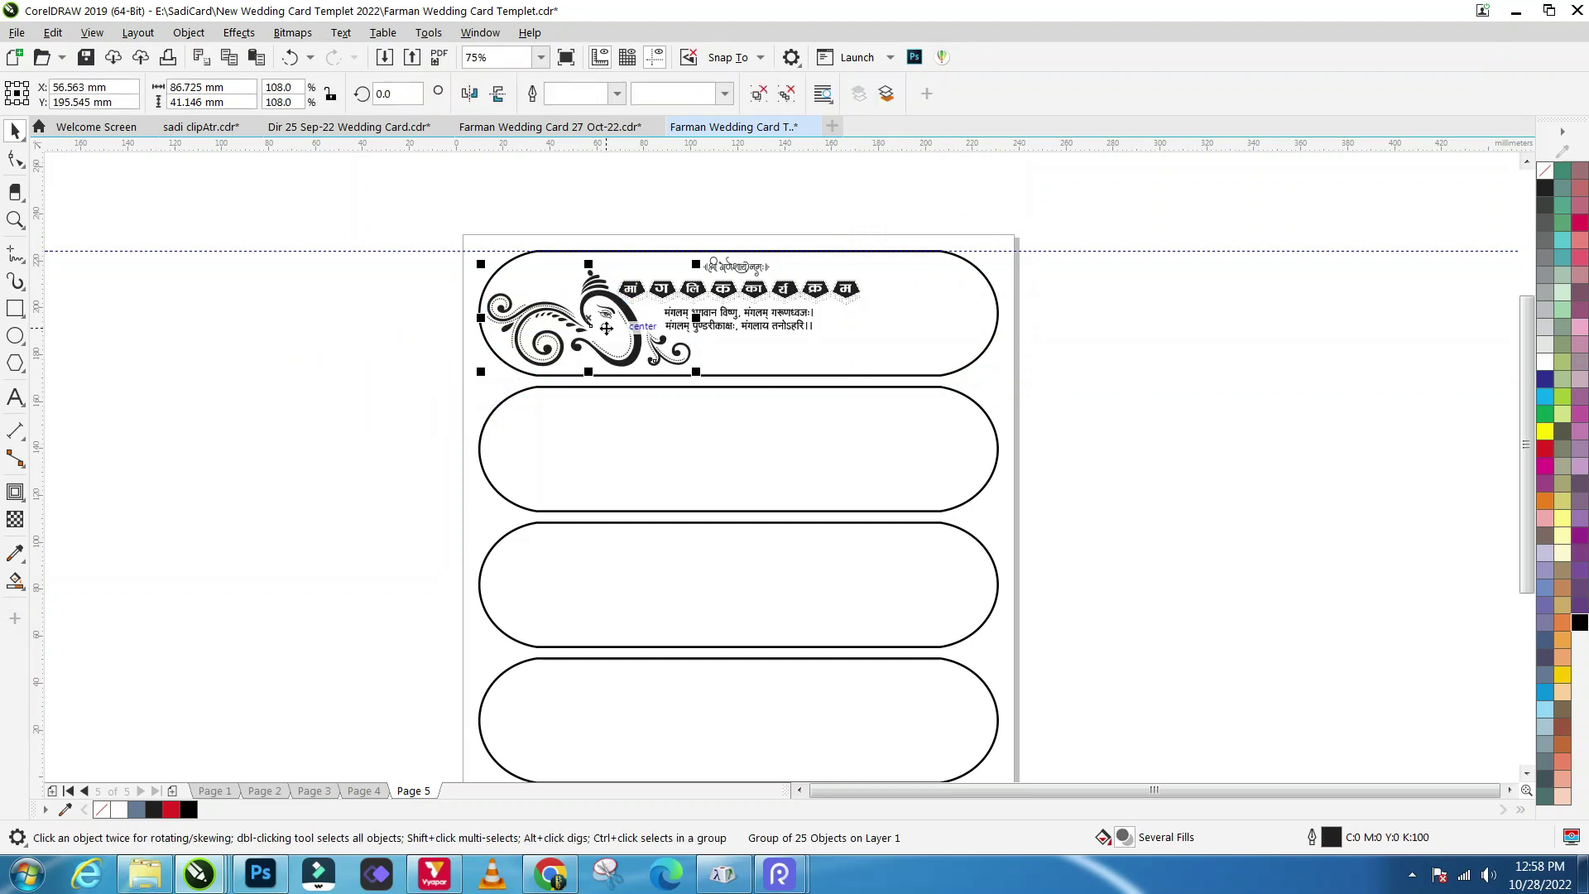
scroll(608, 335, "up", 2)
left_click_drag(783, 411, 662, 354)
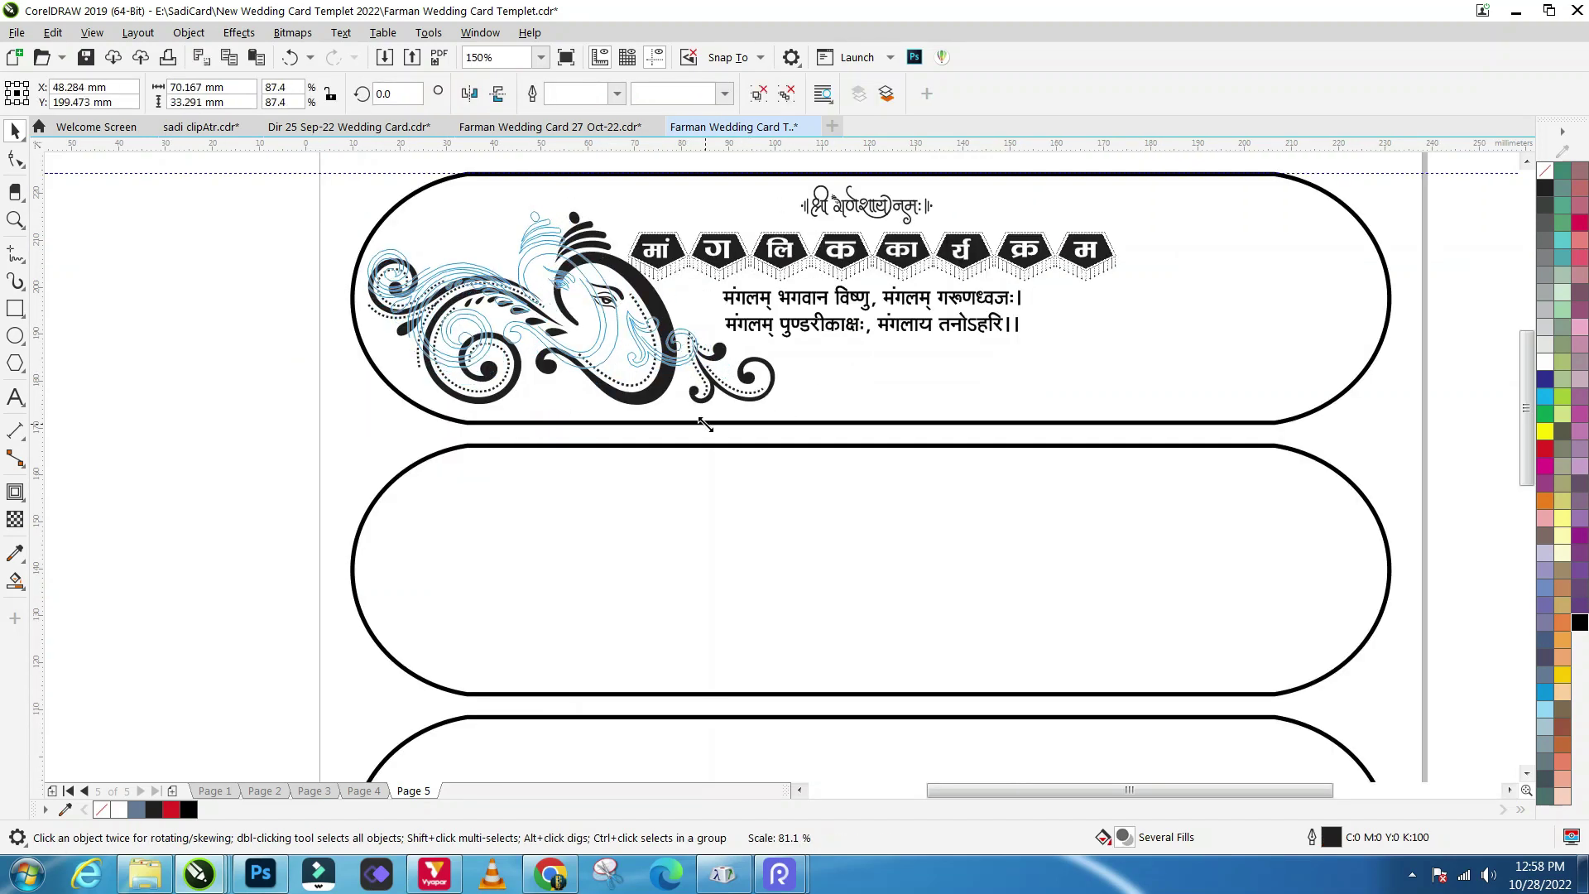
Step: Copy the Ganesha to the banner's right end and mirror it horizontally to face inward
left_click_drag(532, 302, 873, 296)
scroll(530, 295, "down", 2)
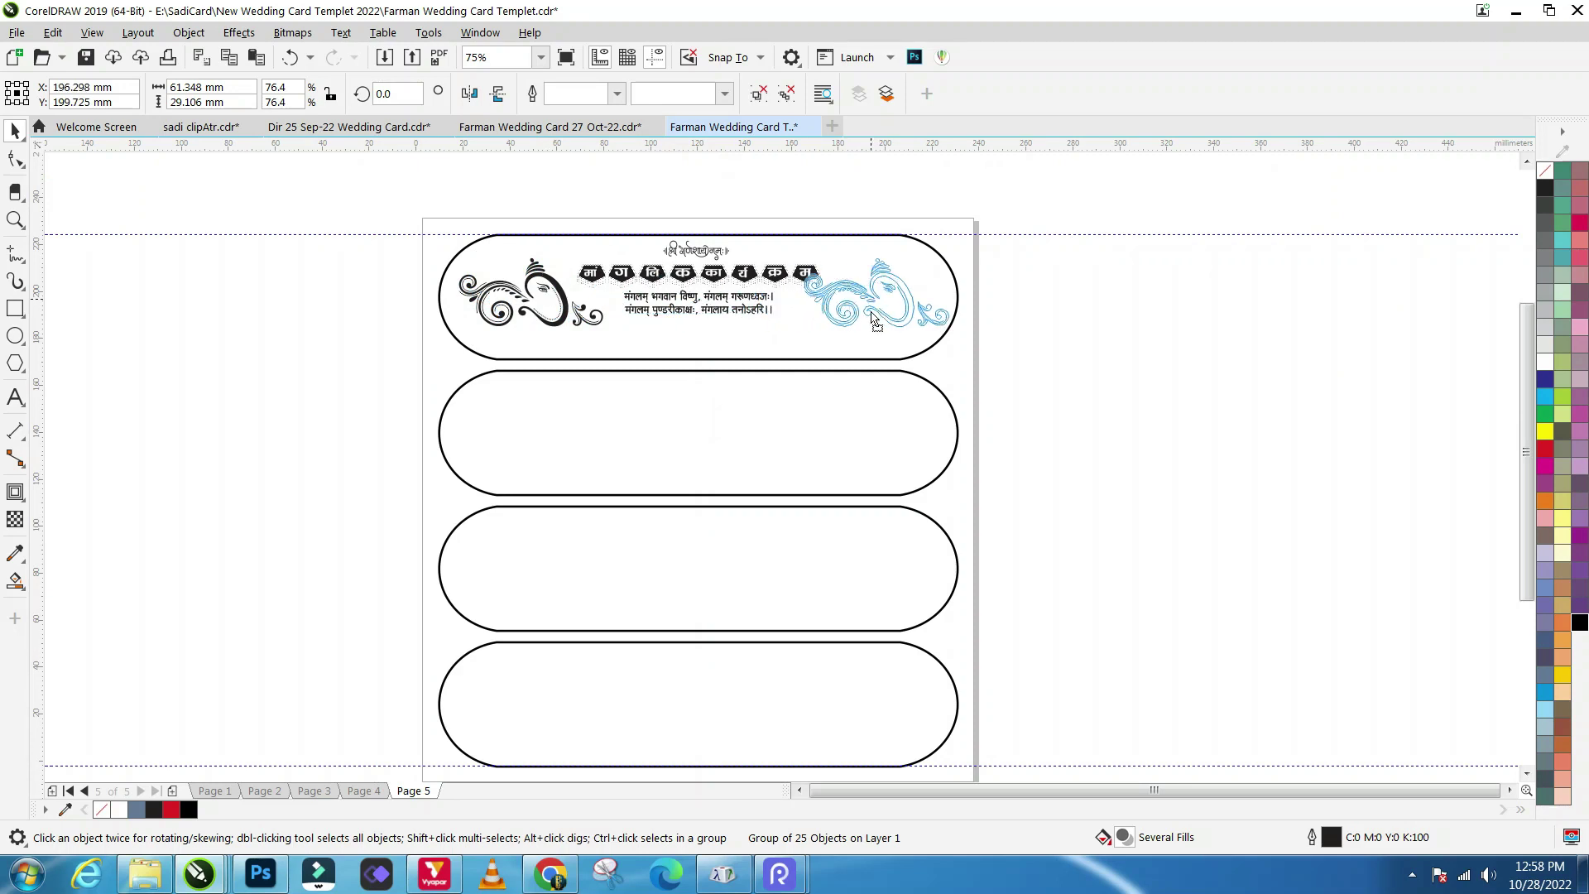
left_click(469, 92)
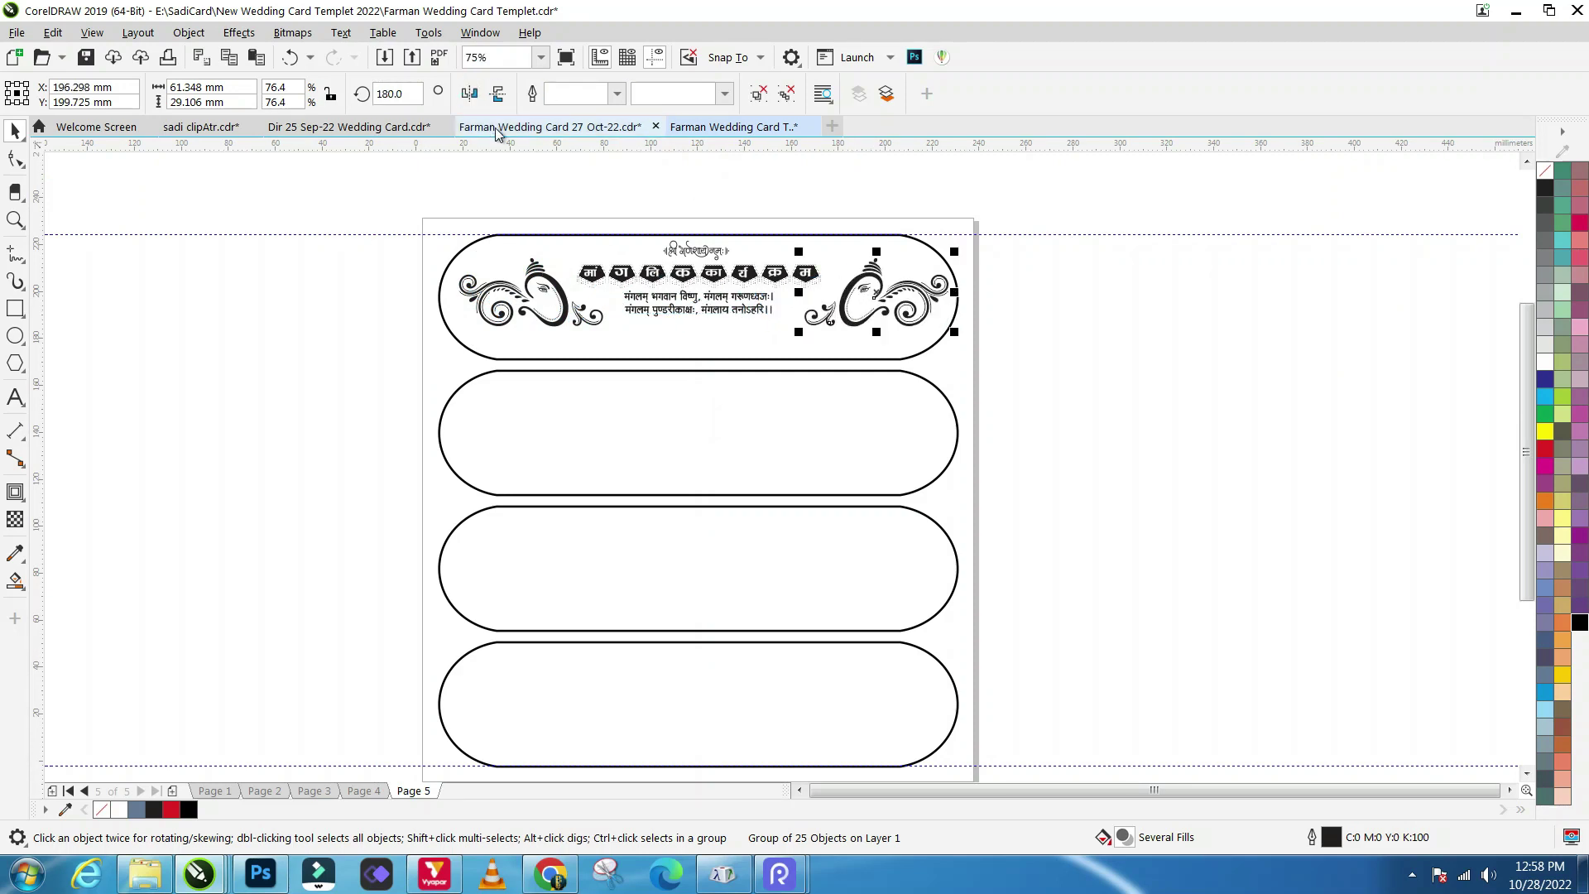
scroll(862, 298, "up", 2)
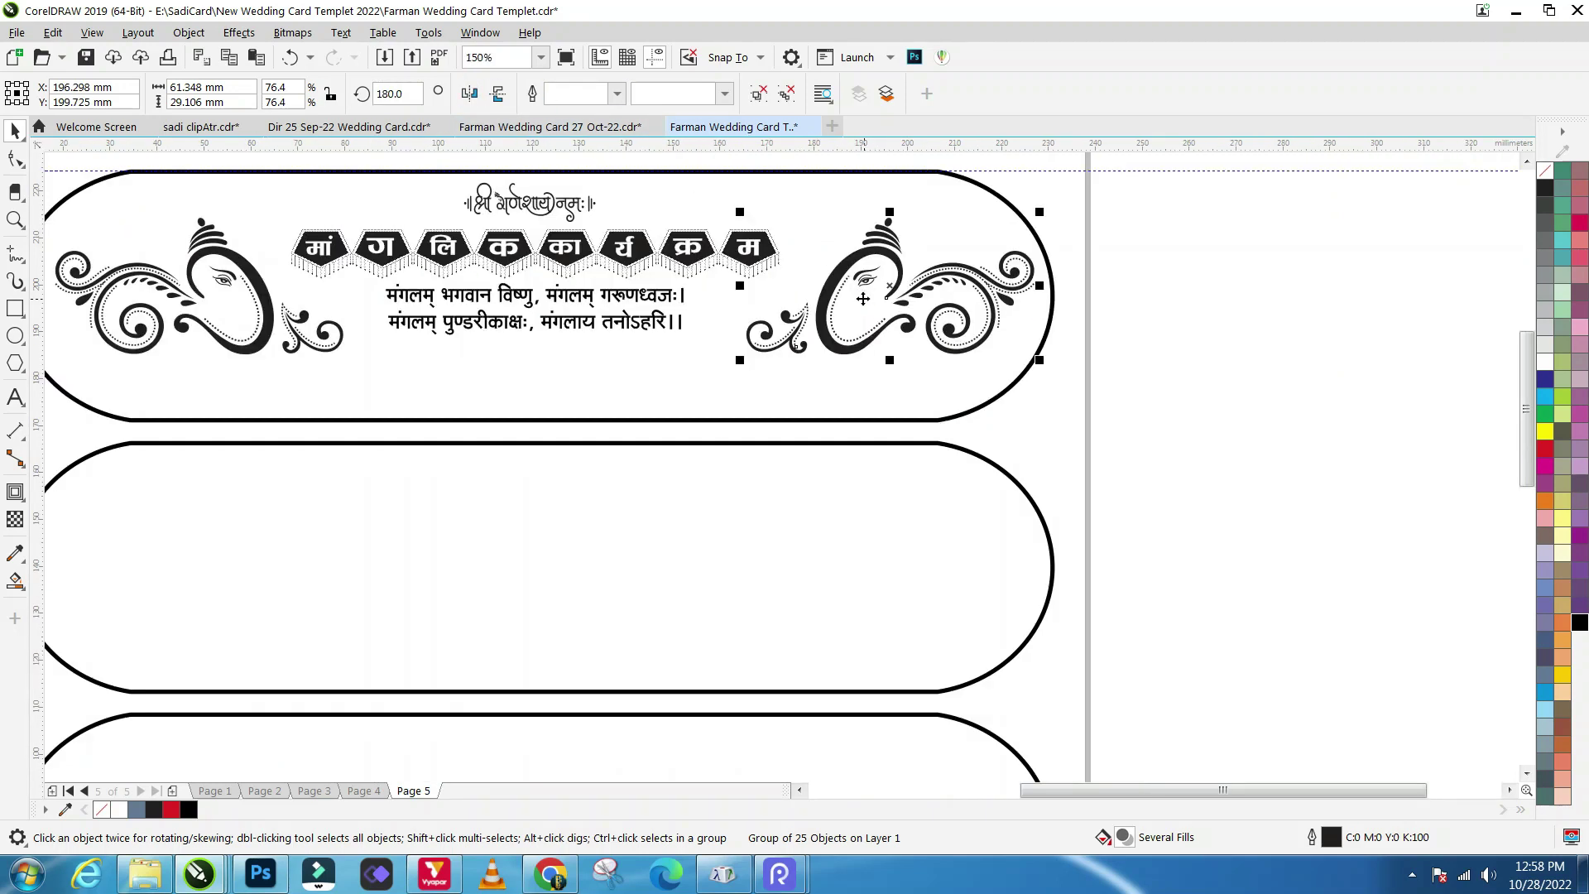
scroll(862, 297, "down", 2)
scroll(835, 319, "up", 2)
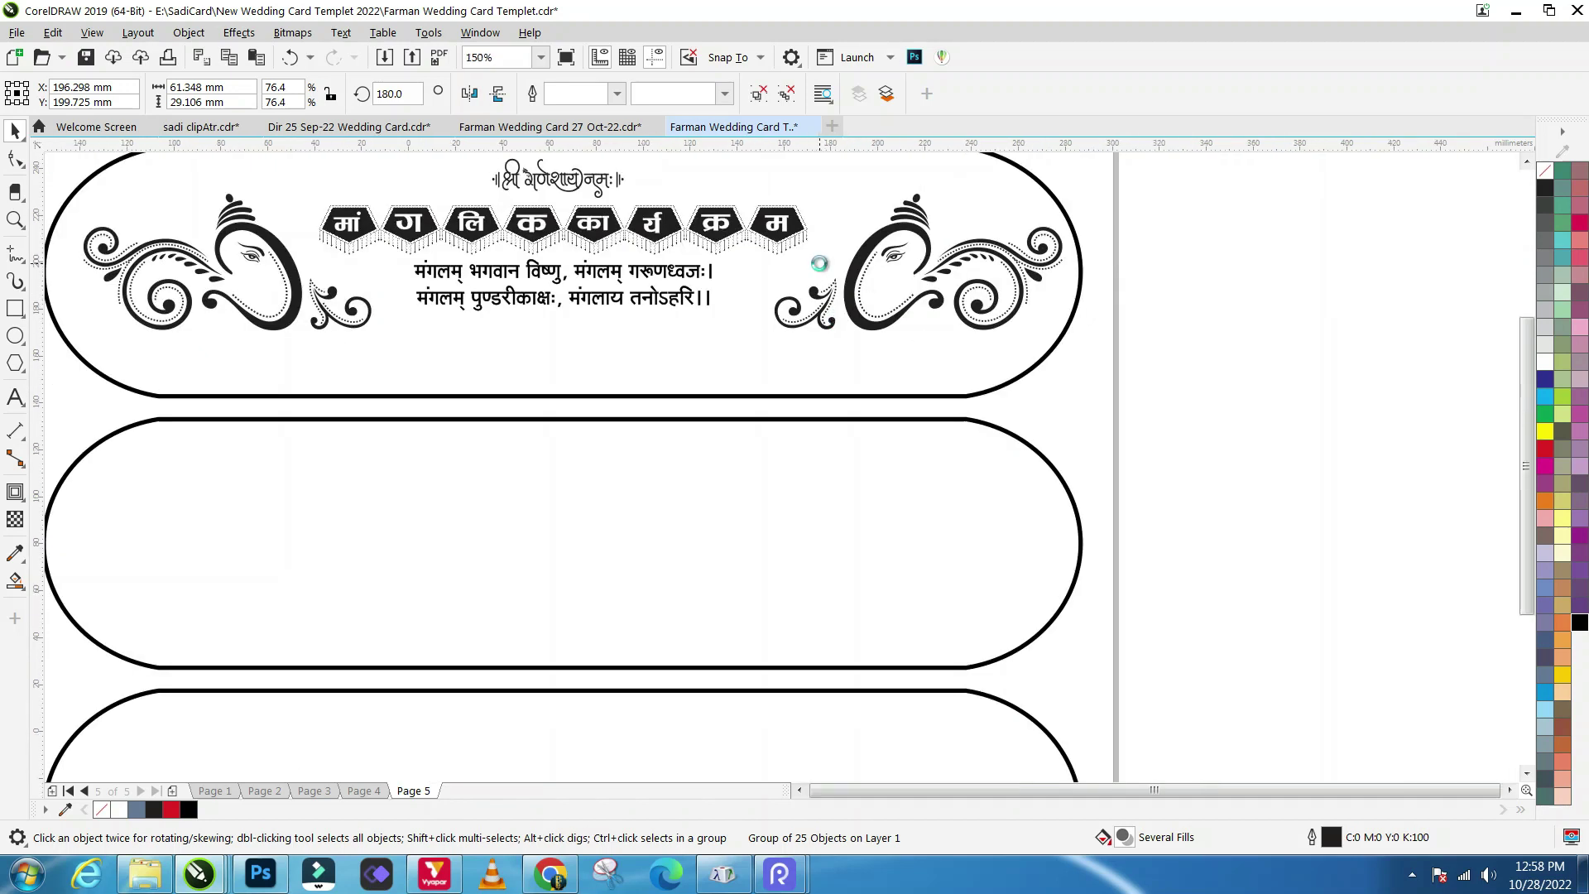
scroll(1026, 345, "down", 2)
left_click(1030, 345)
scroll(1029, 345, "up", 1)
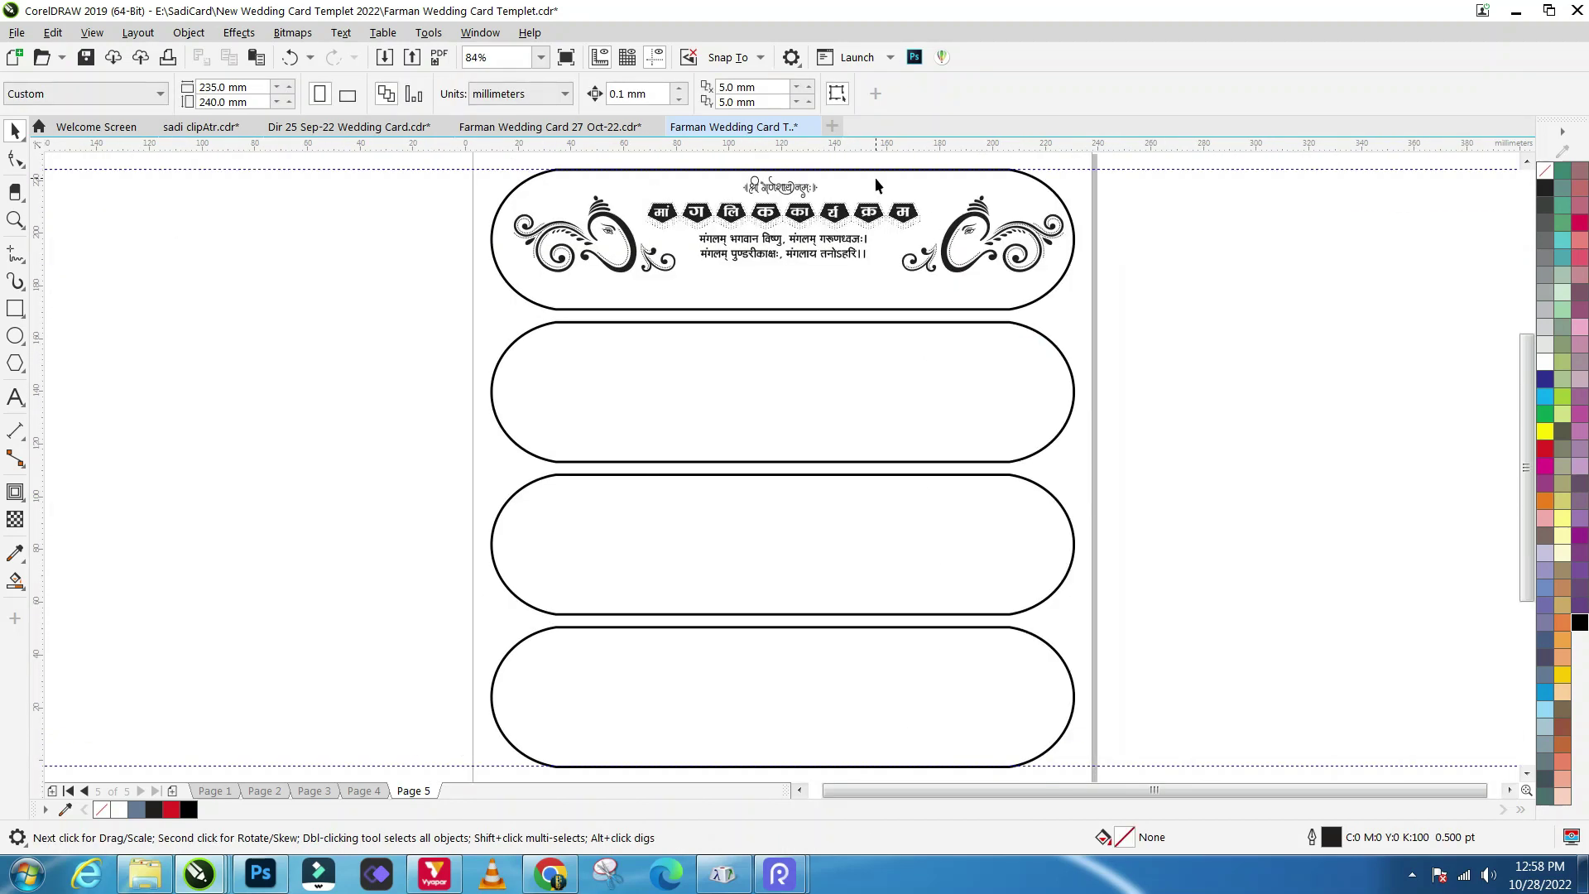
scroll(876, 181, "up", 2)
scroll(807, 322, "down", 2)
scroll(806, 322, "up", 2)
scroll(806, 323, "down", 1)
scroll(807, 323, "up", 1)
scroll(698, 341, "down", 1)
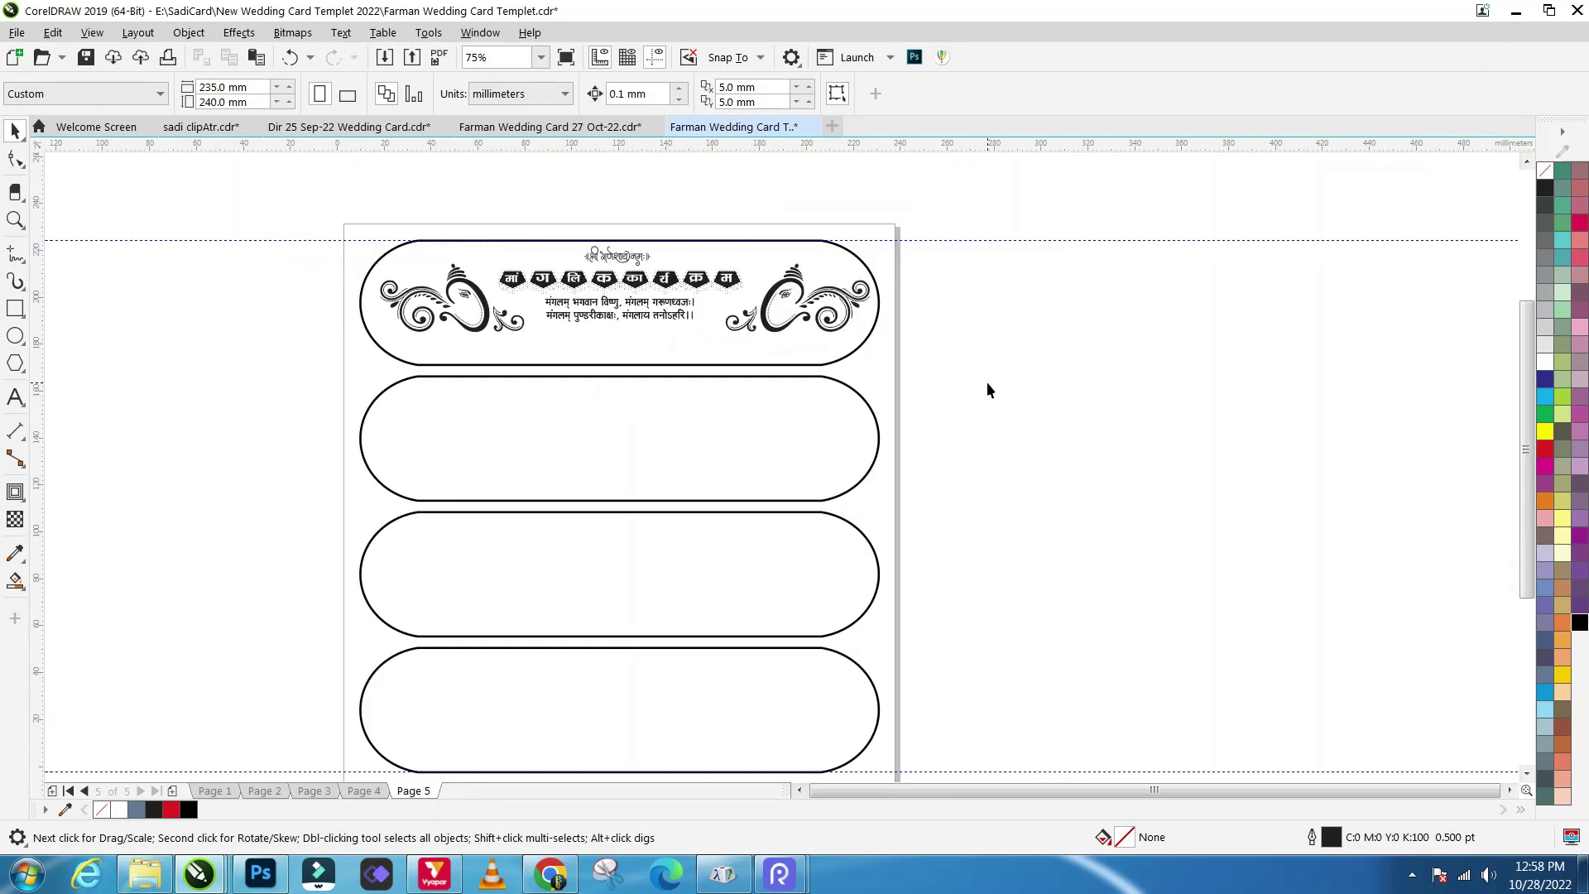
scroll(987, 382, "up", 1)
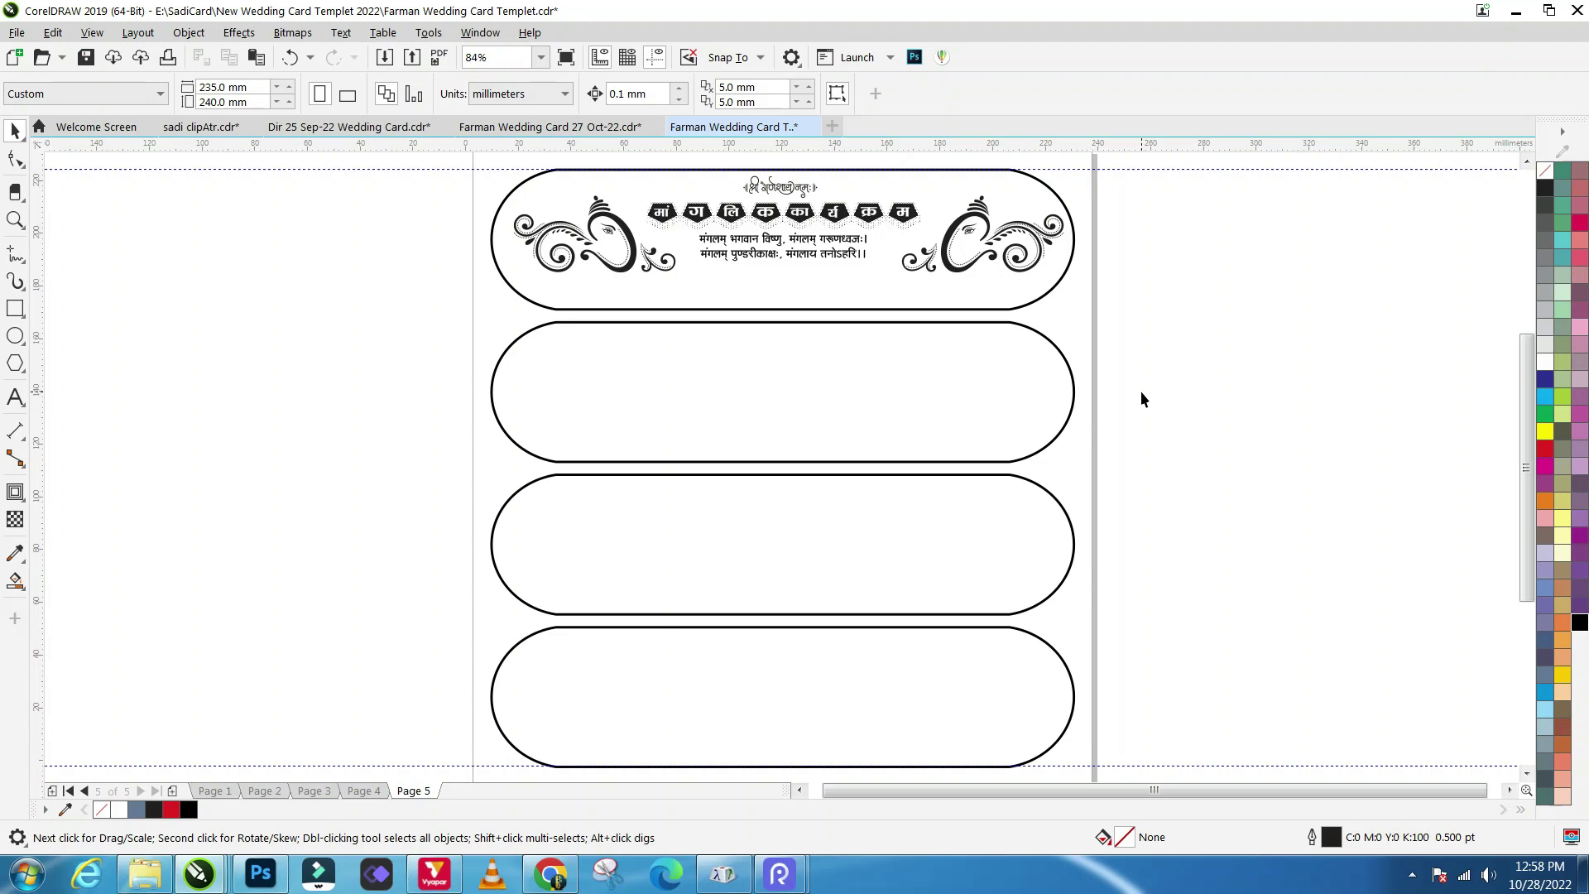
Step: Save the card, dismiss the font embedding warning, and select the handwritten details photo
key("ctrl+s")
left_click(834, 513)
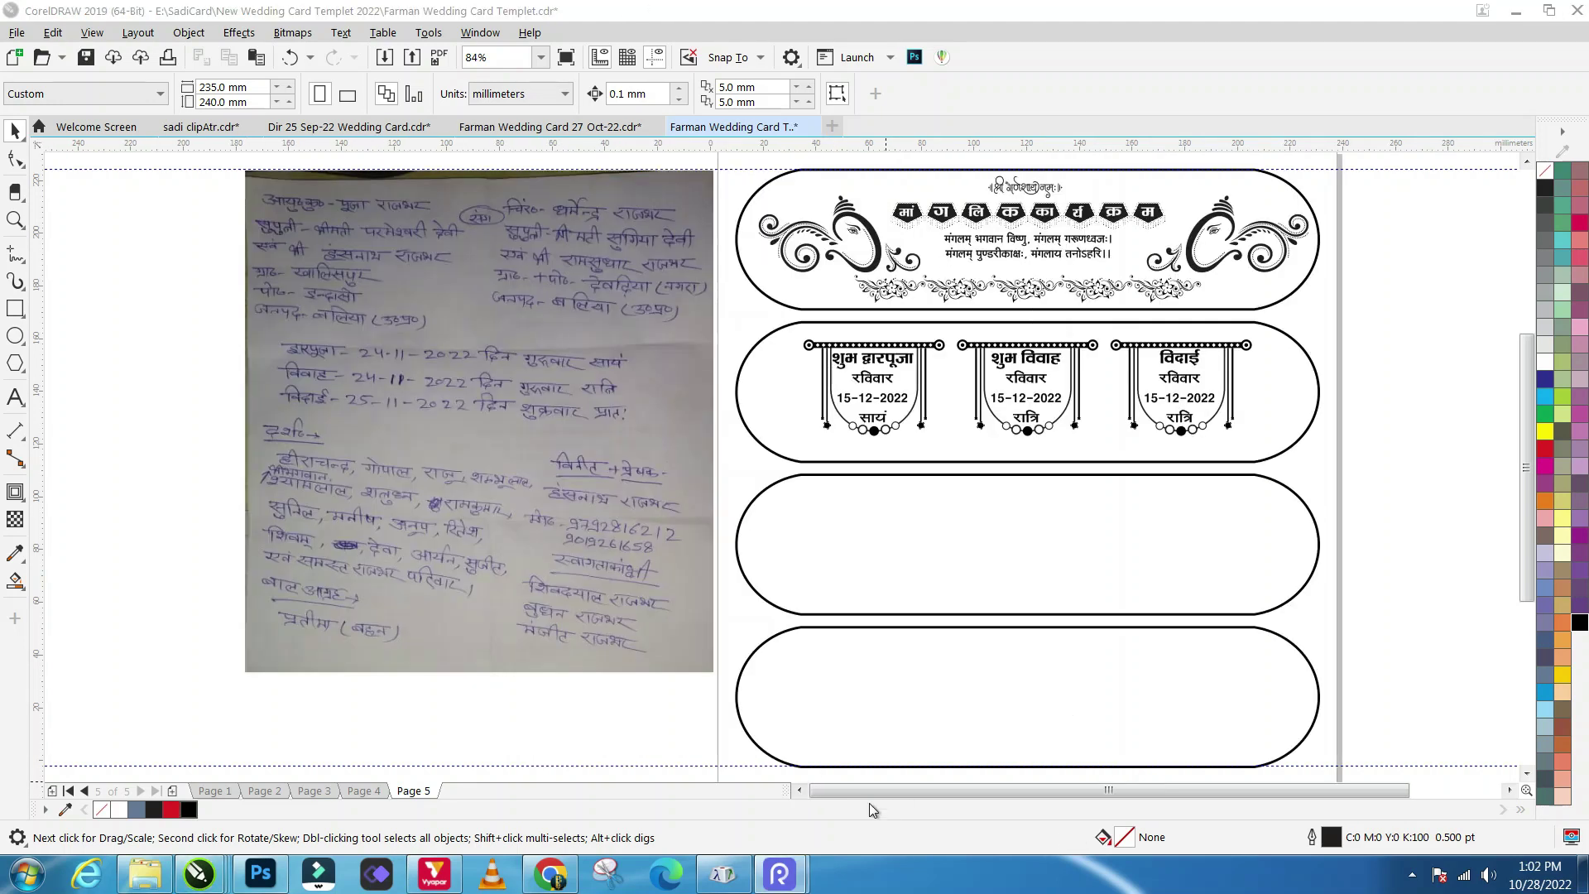
left_click(497, 356)
scroll(464, 377, "up", 3)
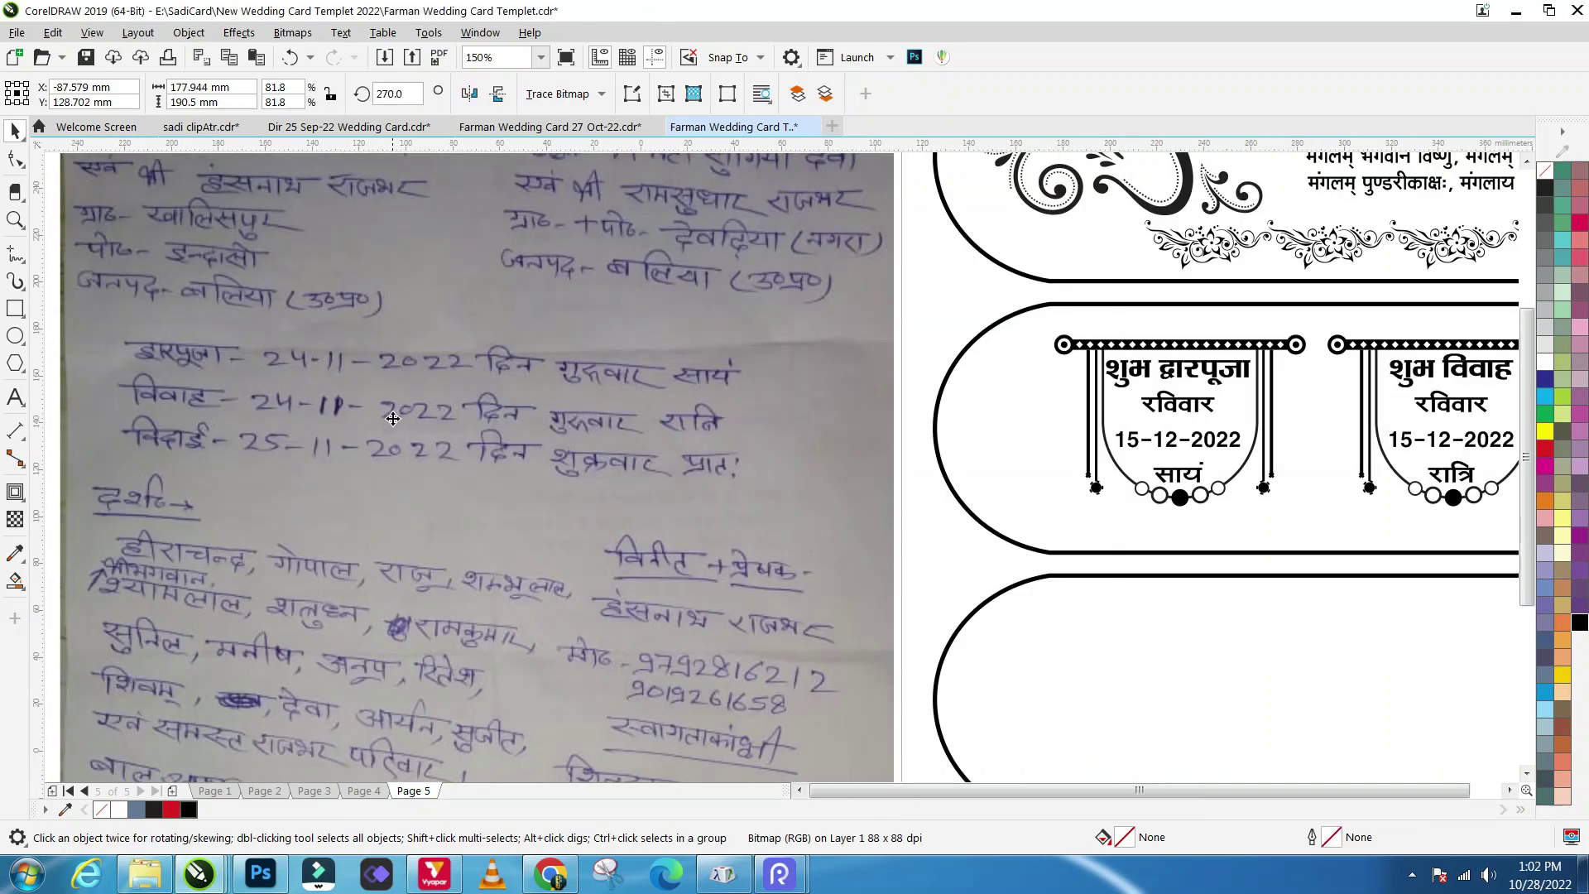
scroll(455, 381, "down", 3)
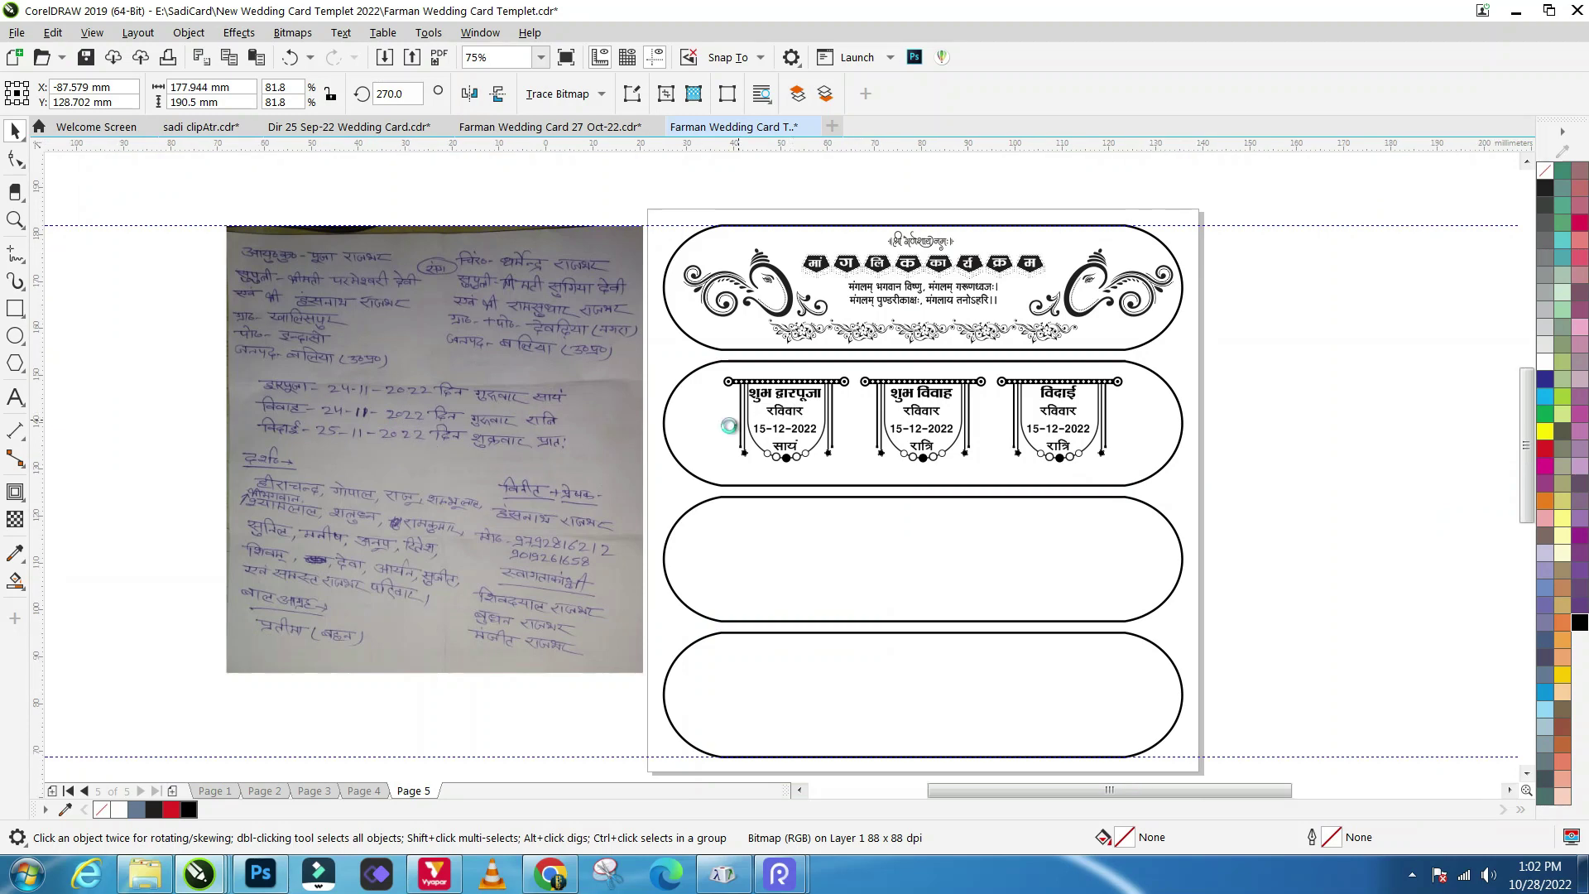
scroll(728, 425, "up", 6)
Step: Change the first banner's date to 24-11-2022
key("F8")
left_click_drag(861, 451, 824, 451)
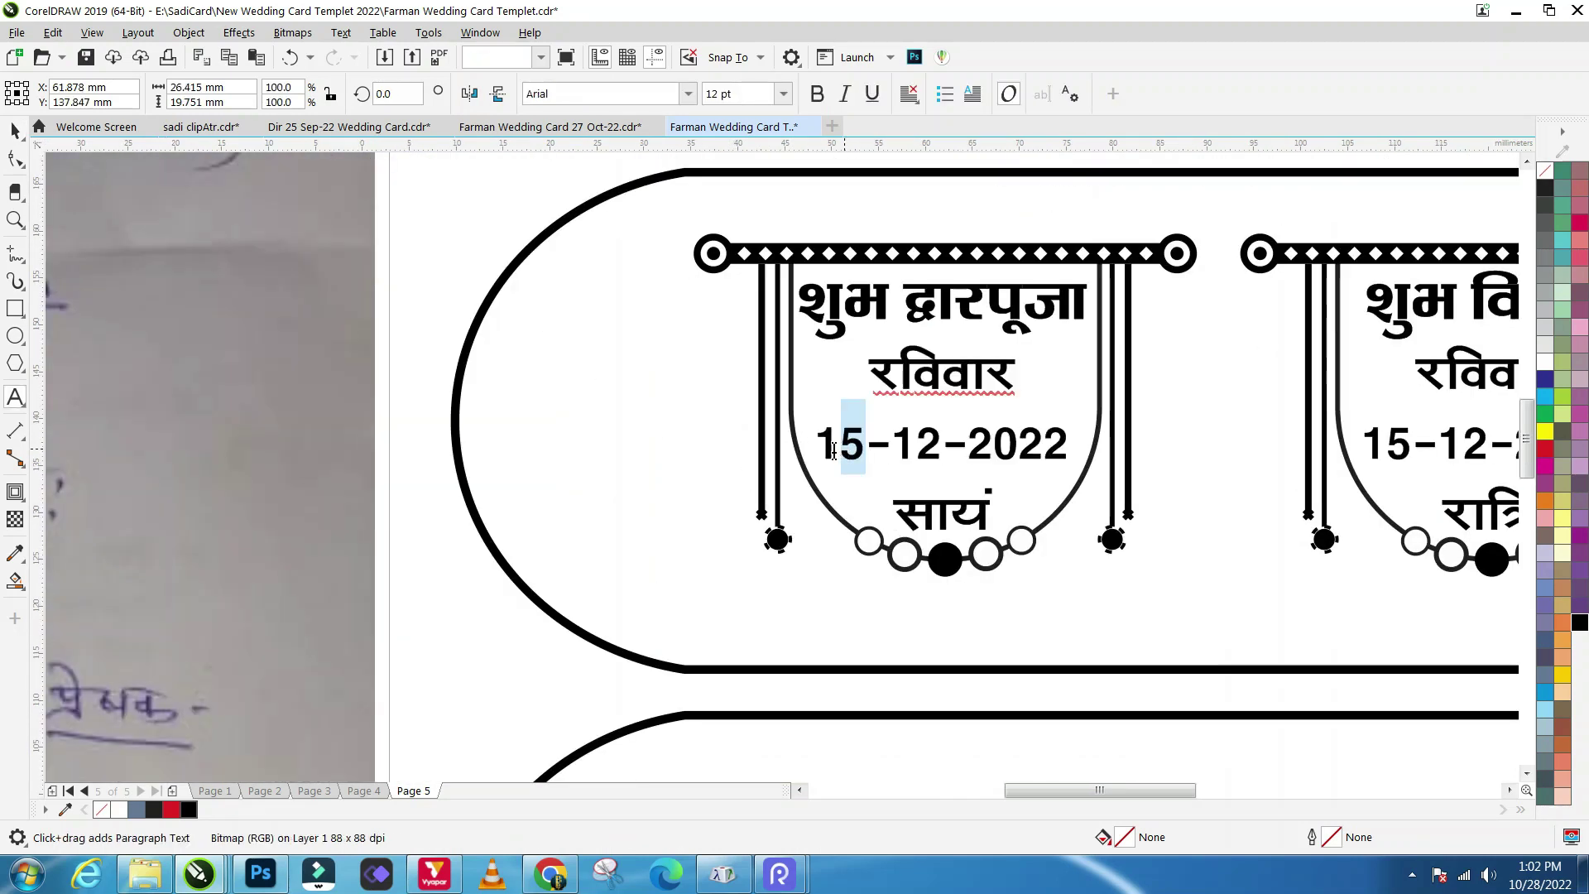
type("2")
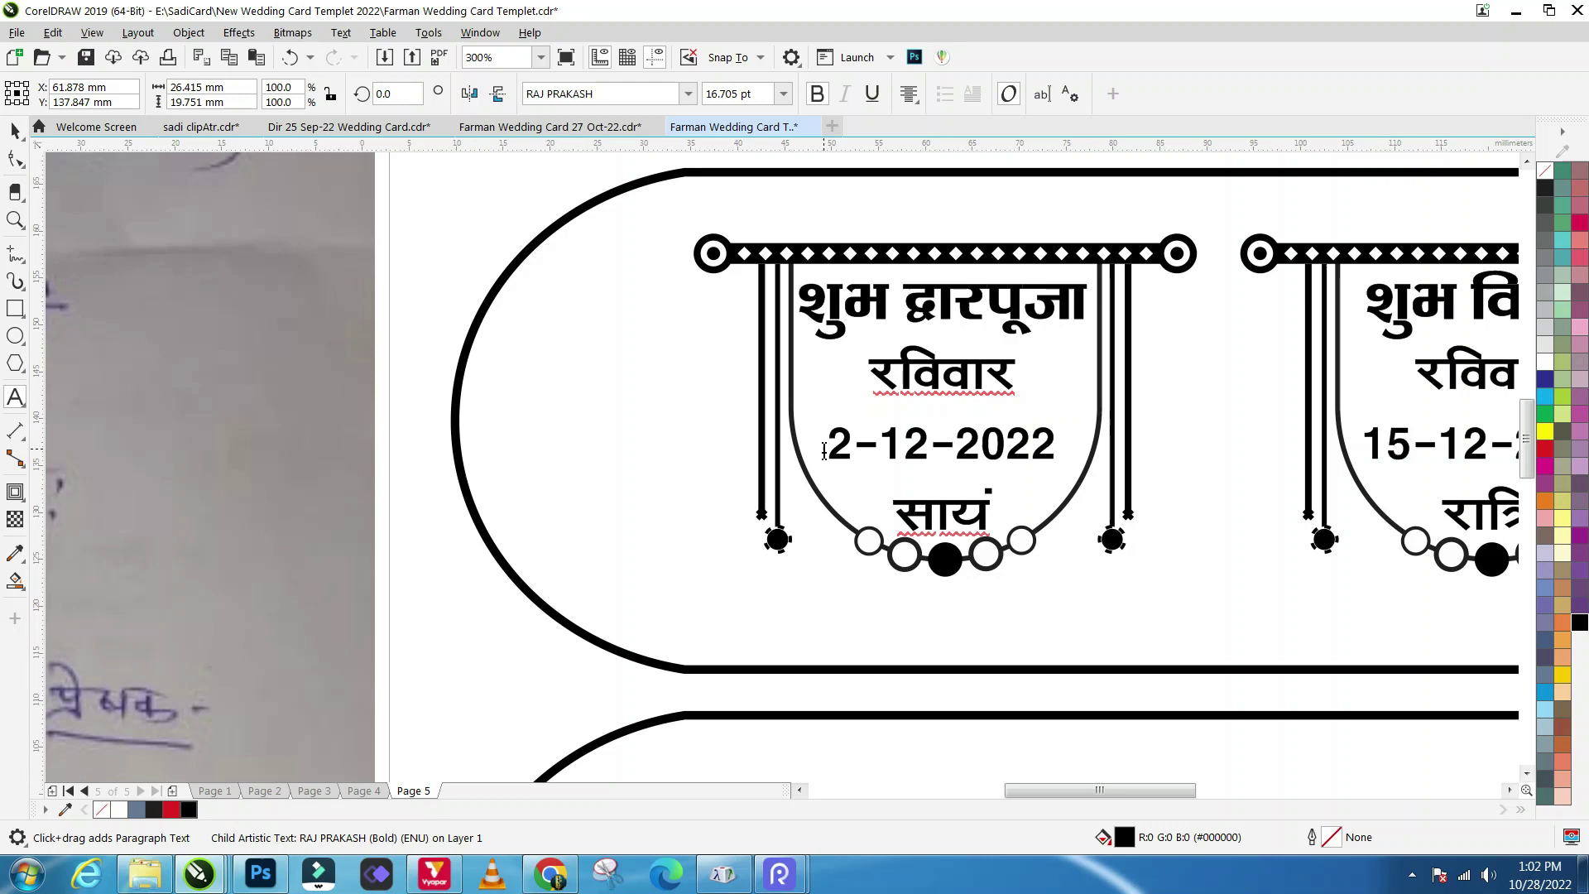
type("4")
left_click_drag(943, 453, 921, 453)
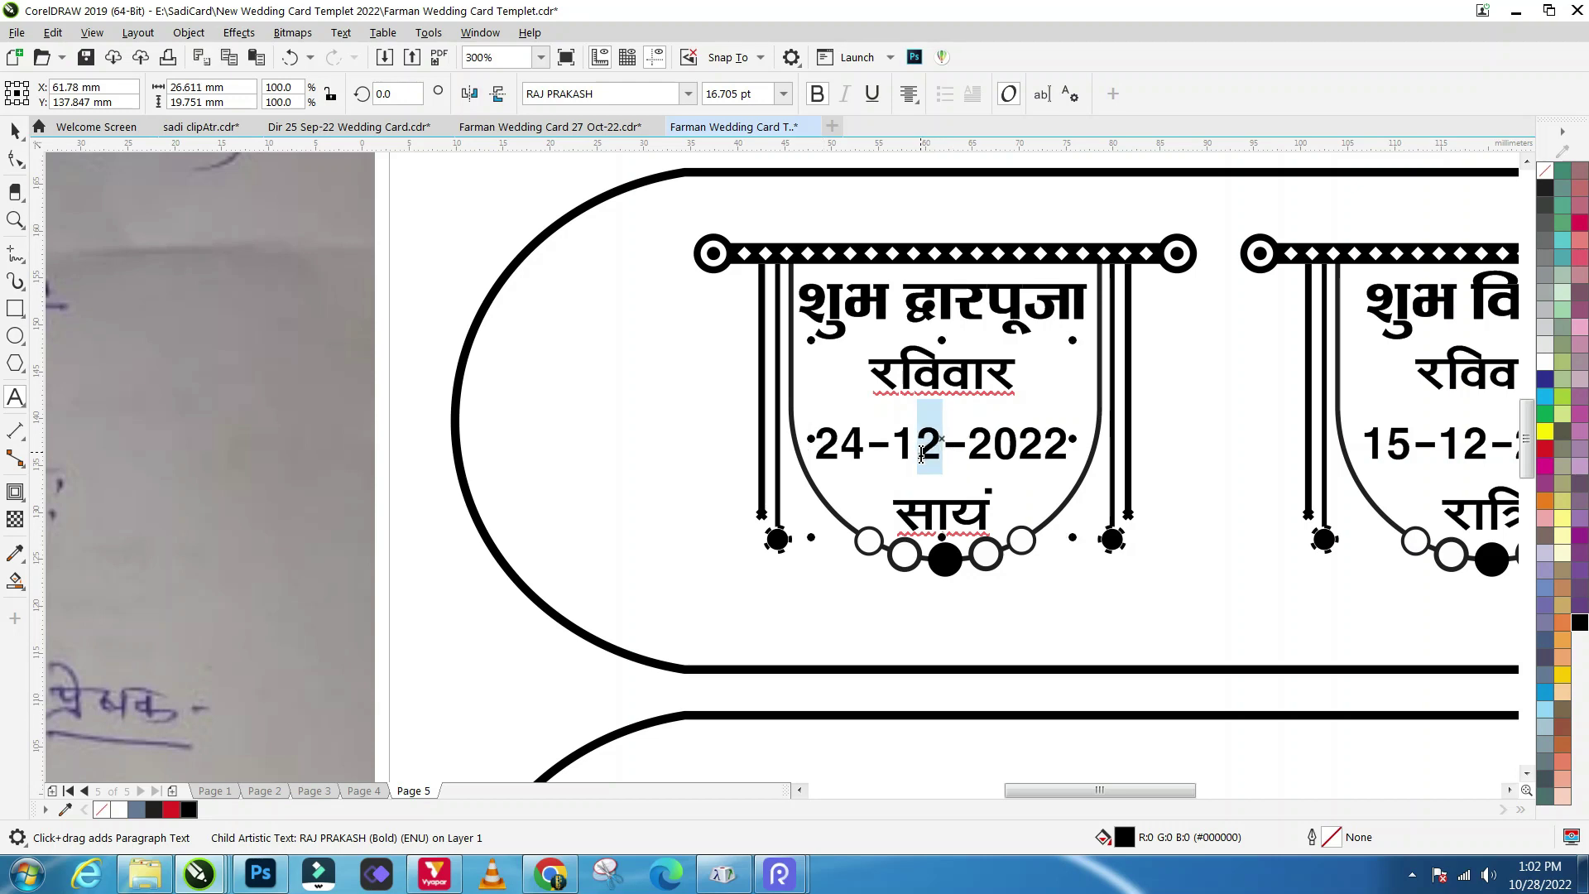
type("1")
Step: Change the day name to गुरूवार in the first and second banners
left_click_drag(942, 372, 872, 376)
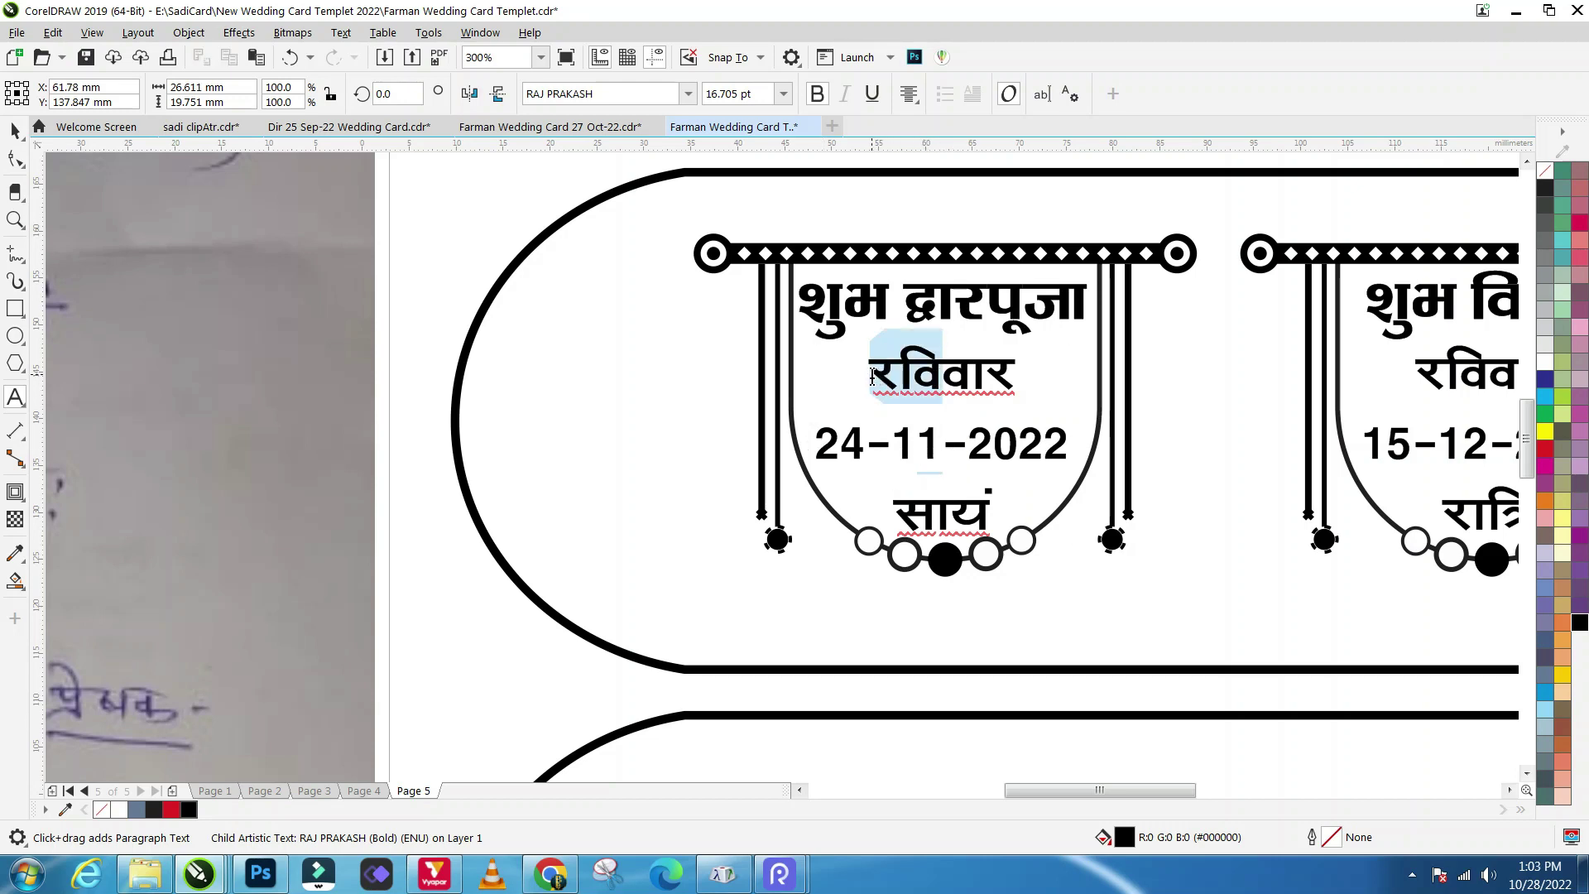
type("गुरू")
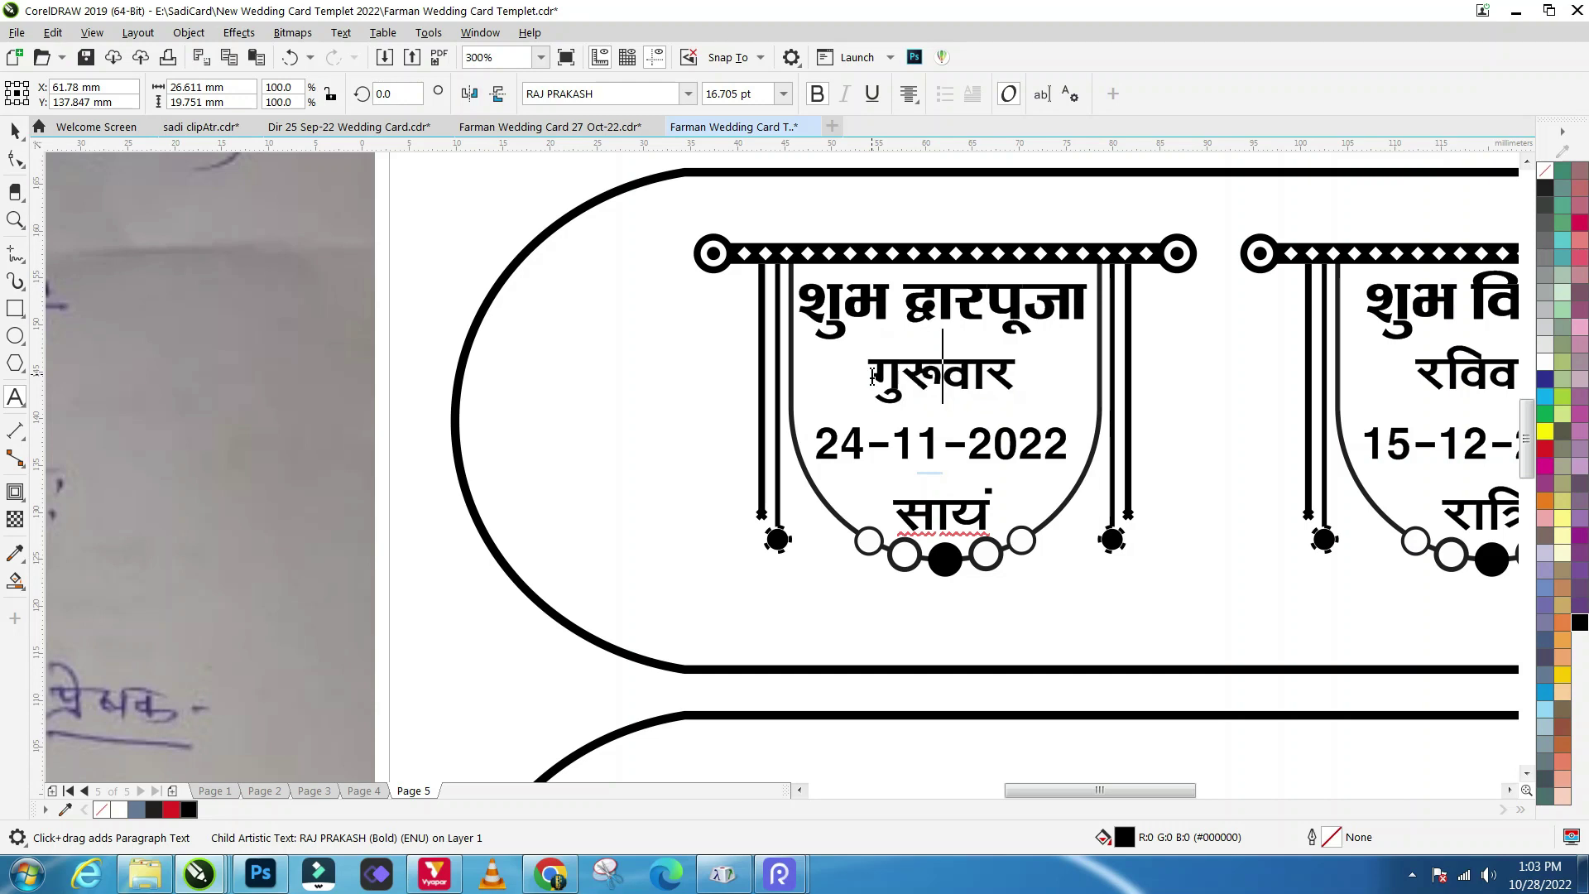
scroll(811, 450, "down", 2)
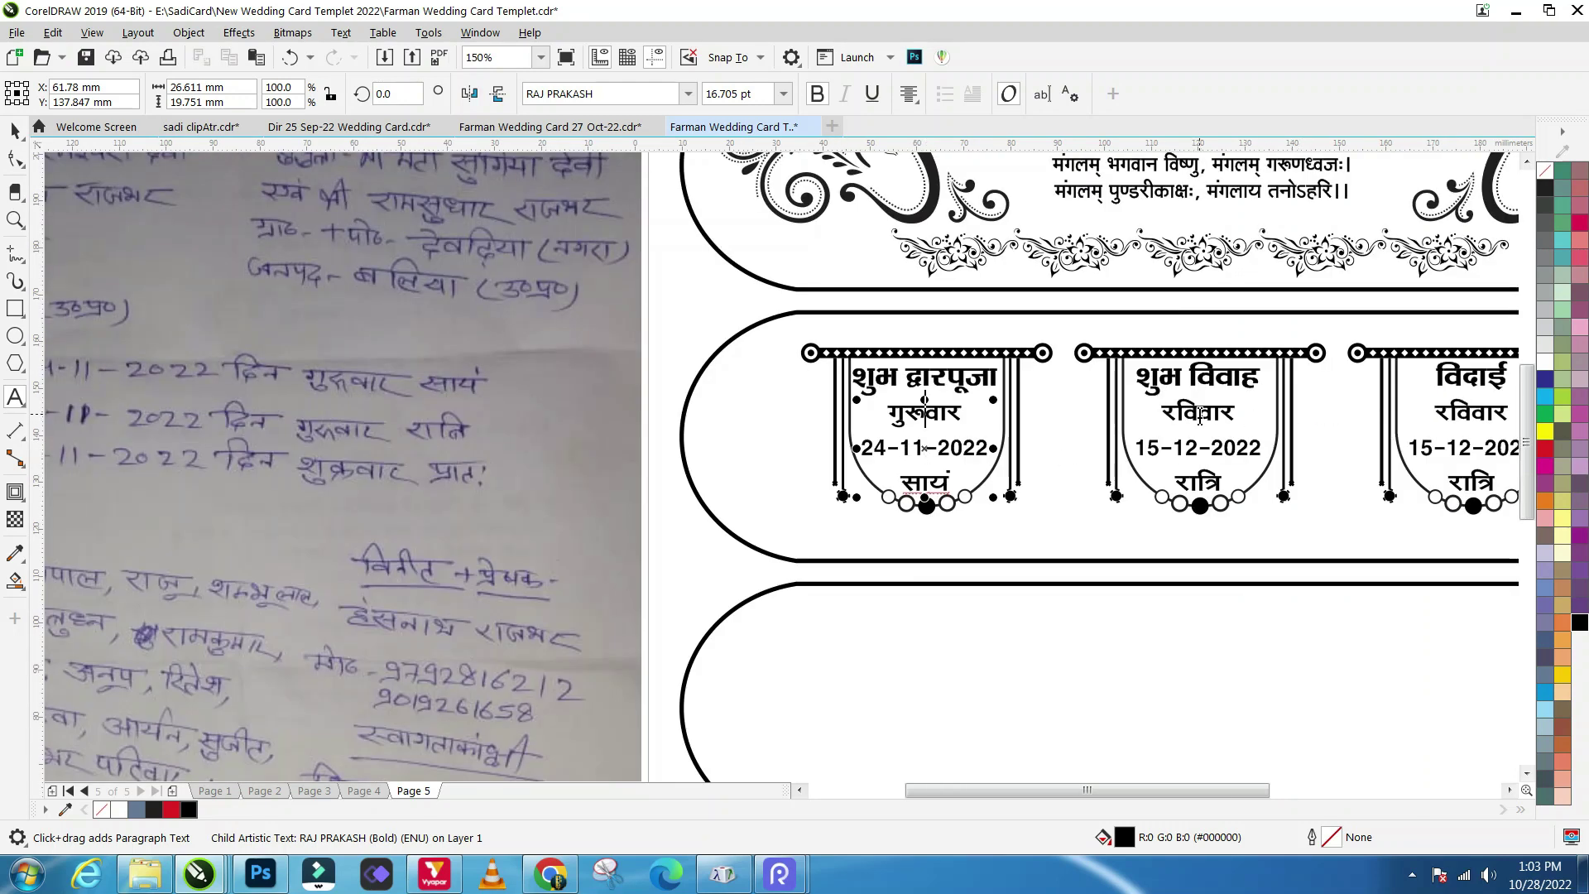
left_click_drag(1198, 414, 1160, 417)
type("गुरू")
Step: Change the second banner's date to 24-11-2022
left_click_drag(1161, 447, 1142, 447)
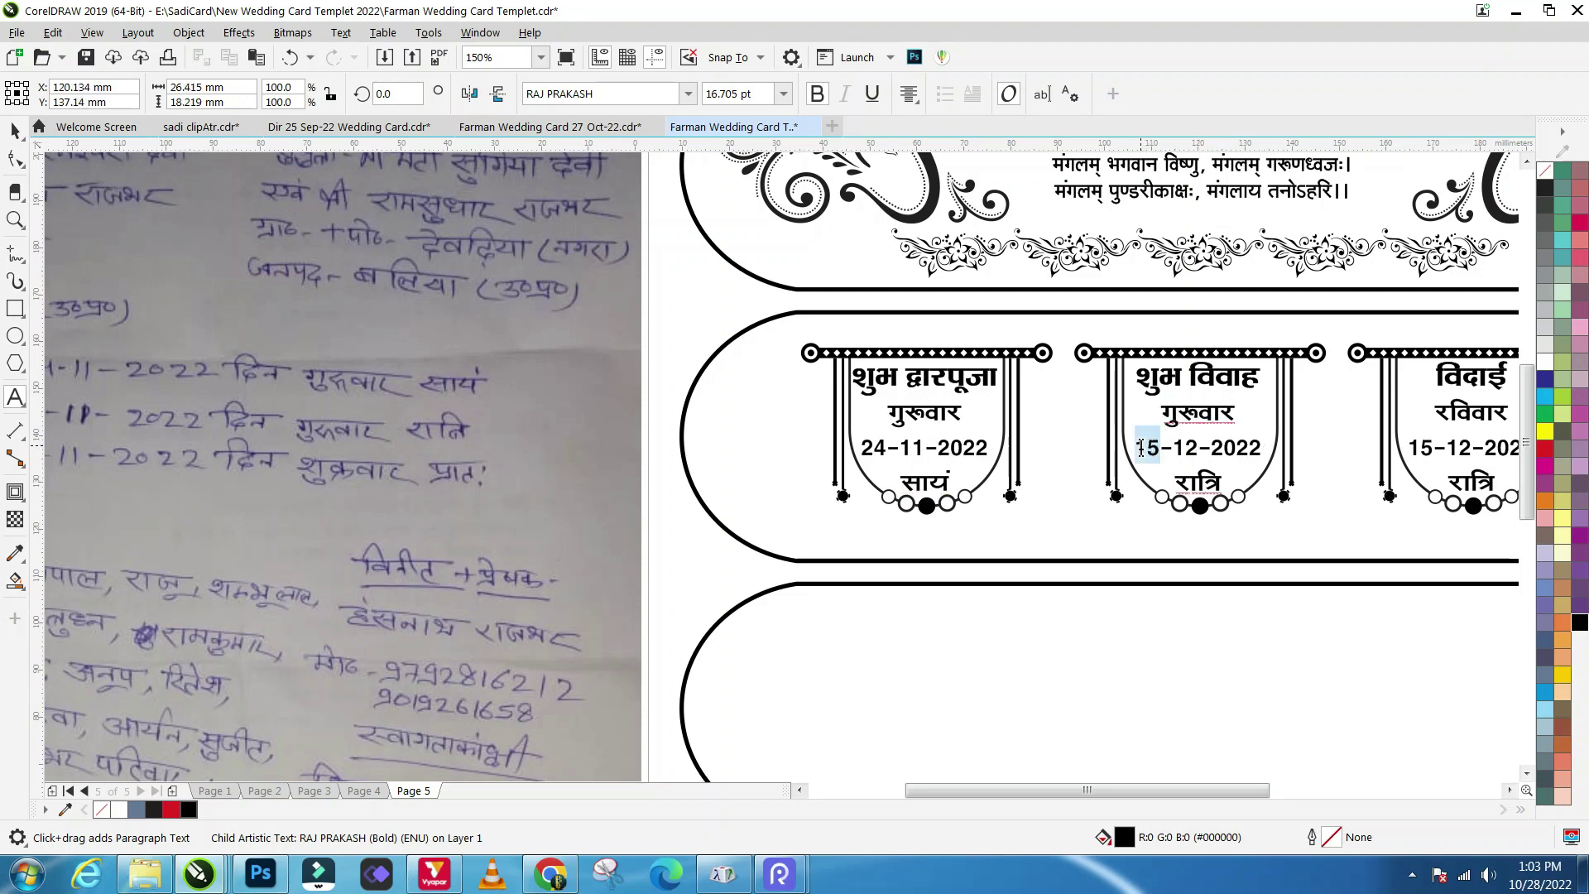
type("24")
left_click(1188, 455)
key("Delete")
type("1")
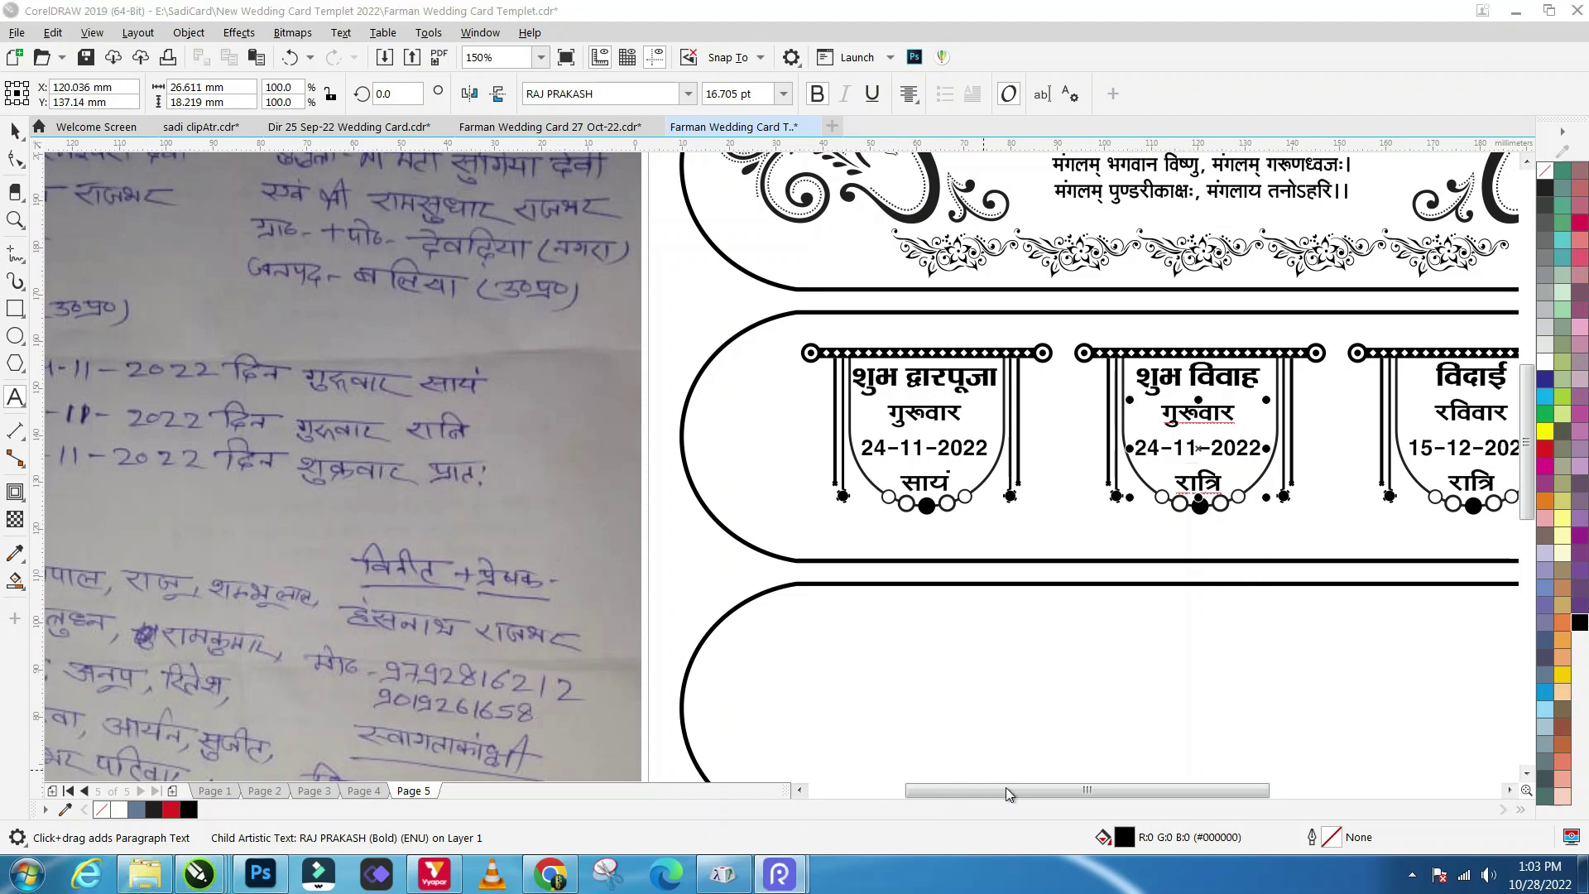
Step: Make the third banner's day शुक्रवार and its date 25-11-2022
left_click_drag(1028, 786, 1110, 787)
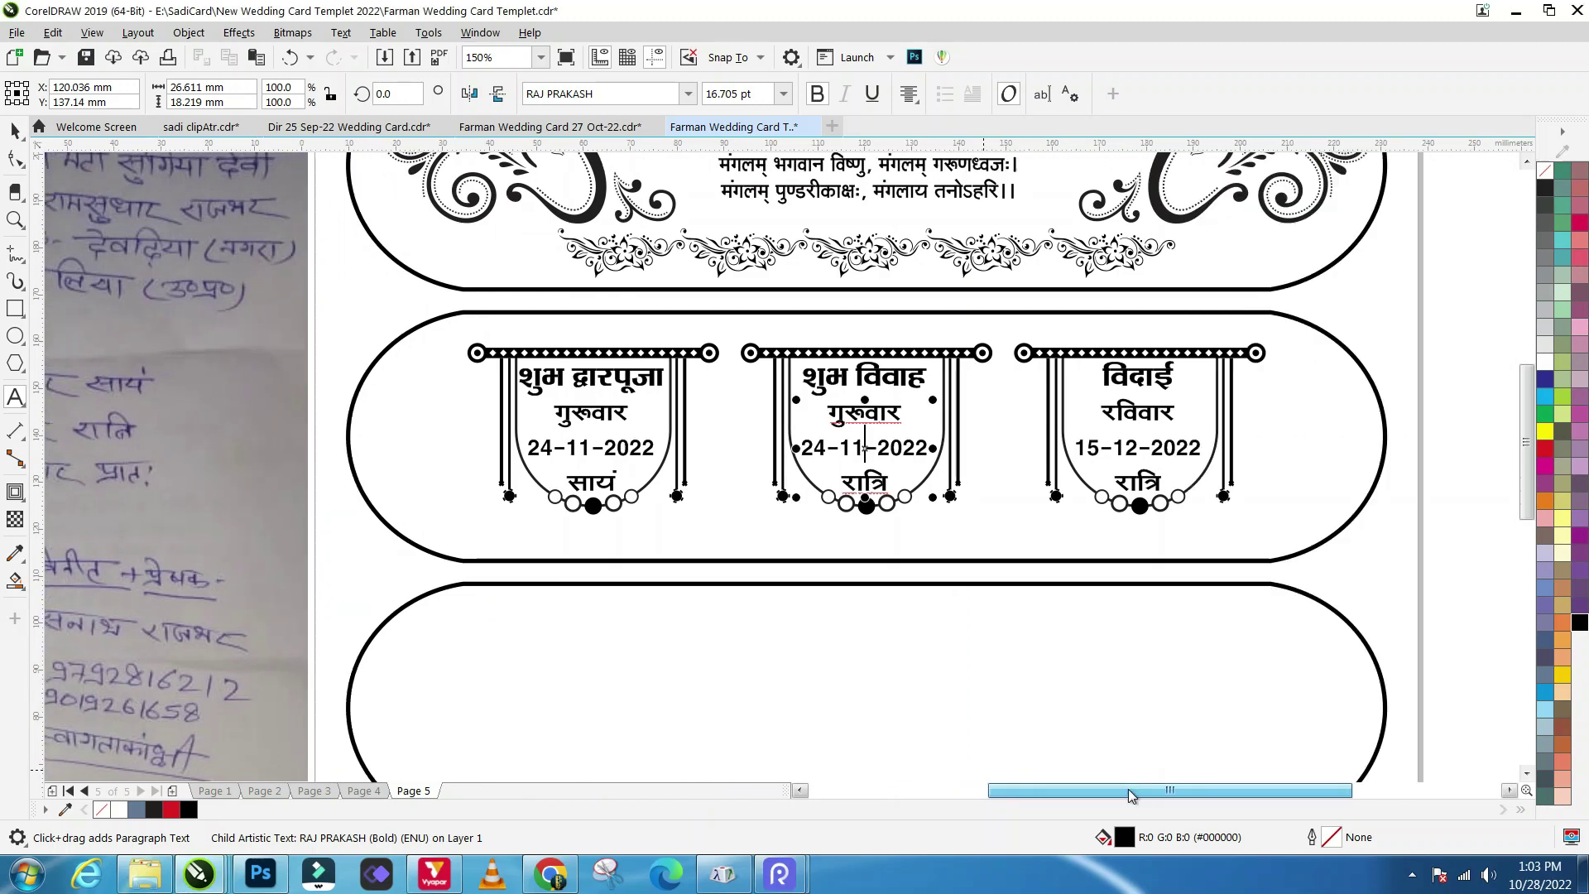
left_click_drag(1142, 416, 1105, 413)
type("'kqdz")
mouse_move(1100, 448)
left_mouse_down()
mouse_move(1075, 447)
mouse_move(1139, 448)
left_mouse_up()
type("25-1")
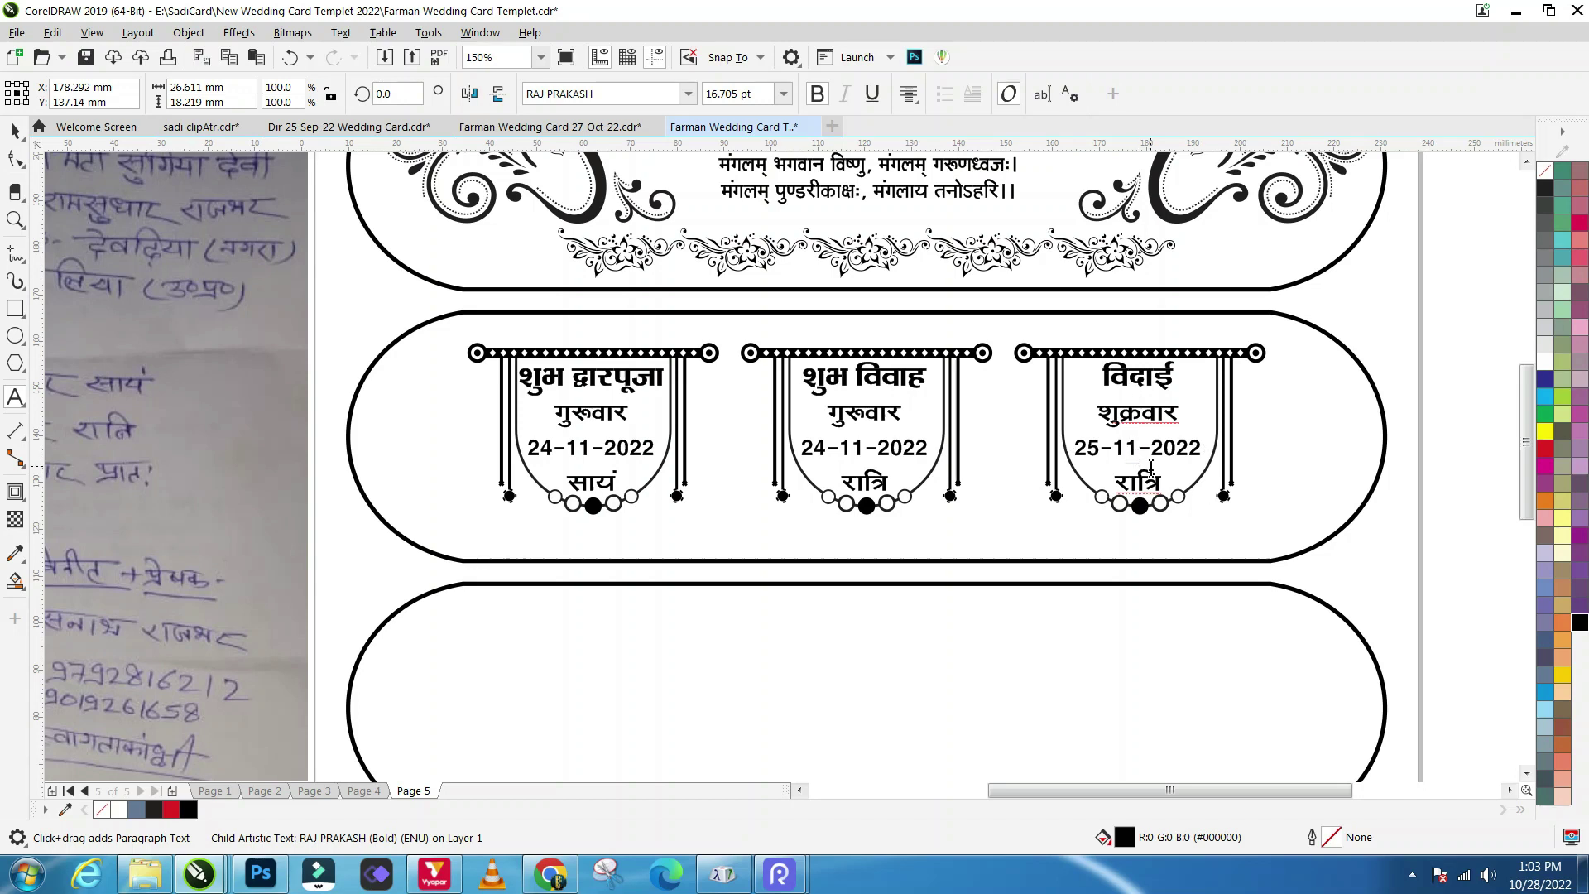
Step: Replace रात्रि with प्रातः in the third banner and tighten its line spacing
double_click(1149, 479)
type("प्रातः")
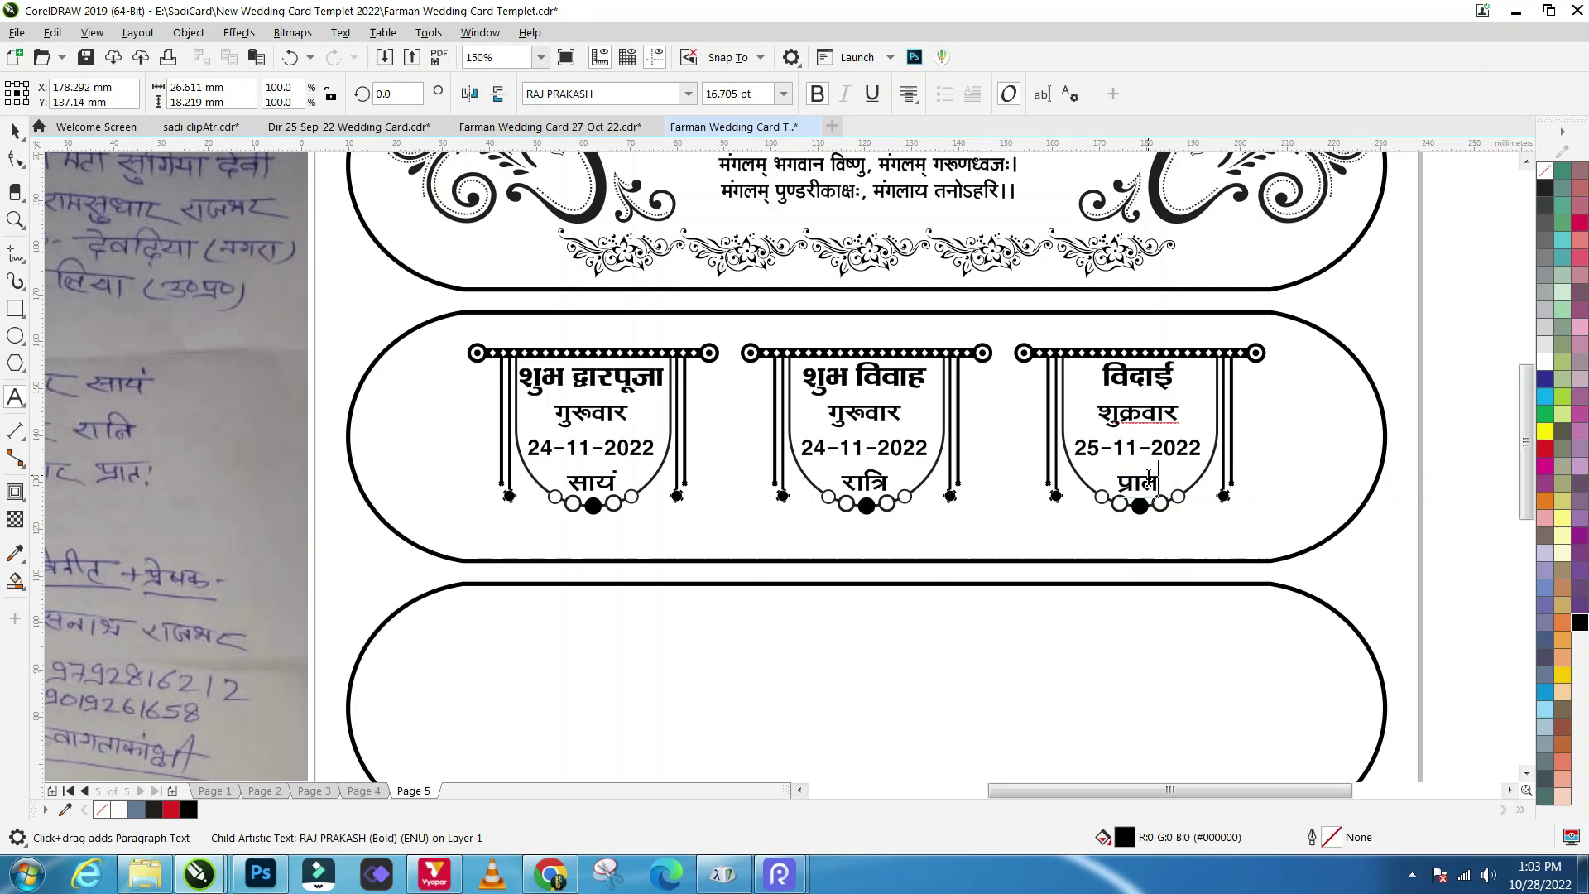
key("F10")
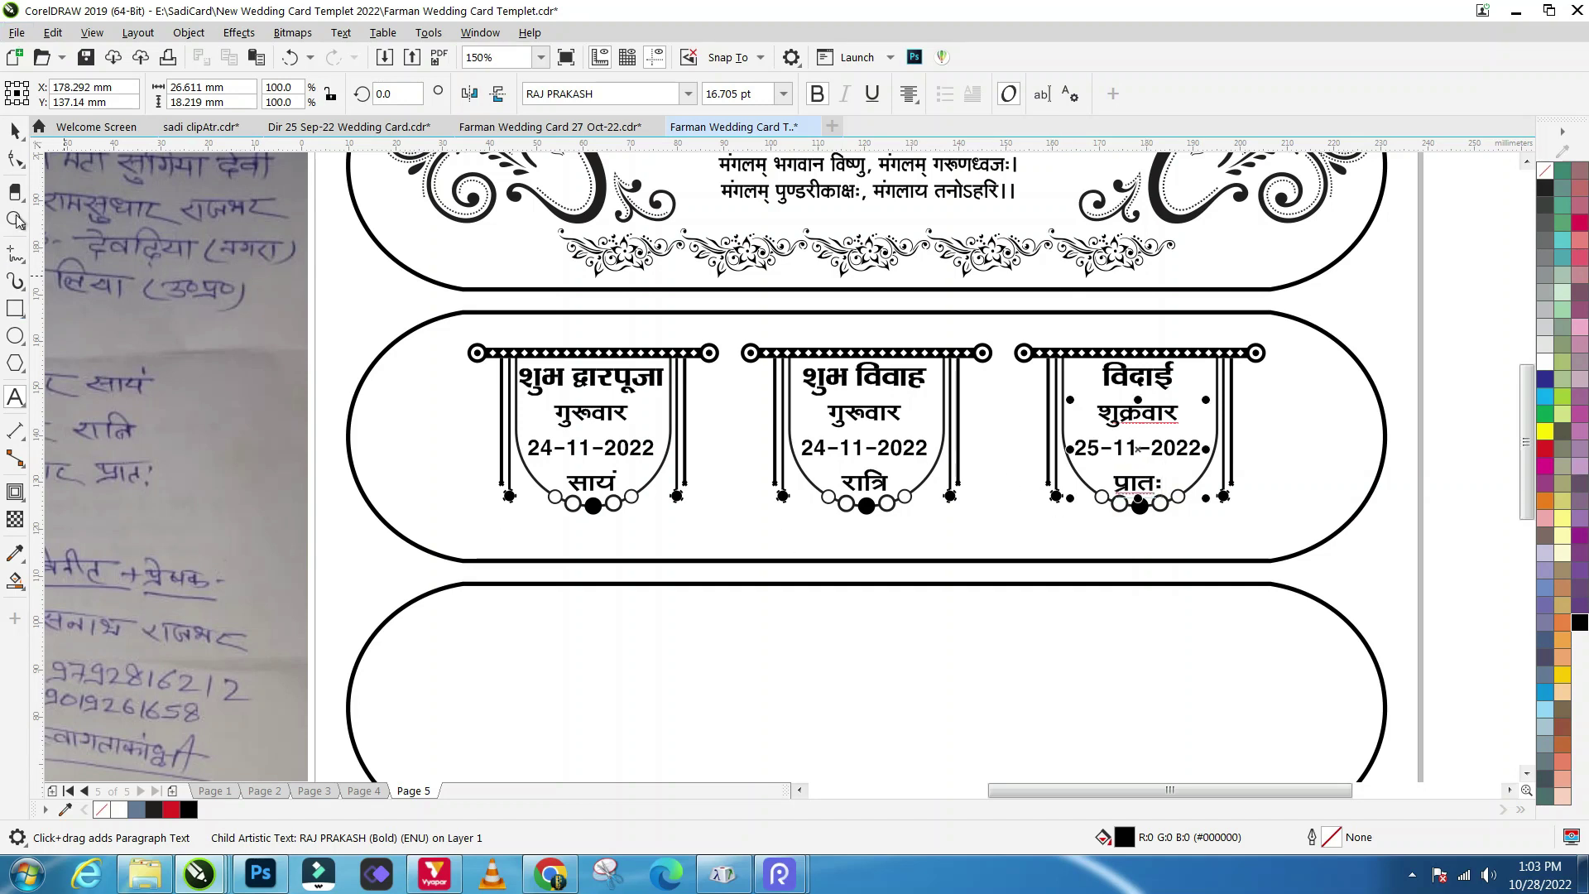
key("F10")
left_click_drag(1068, 501, 1068, 488)
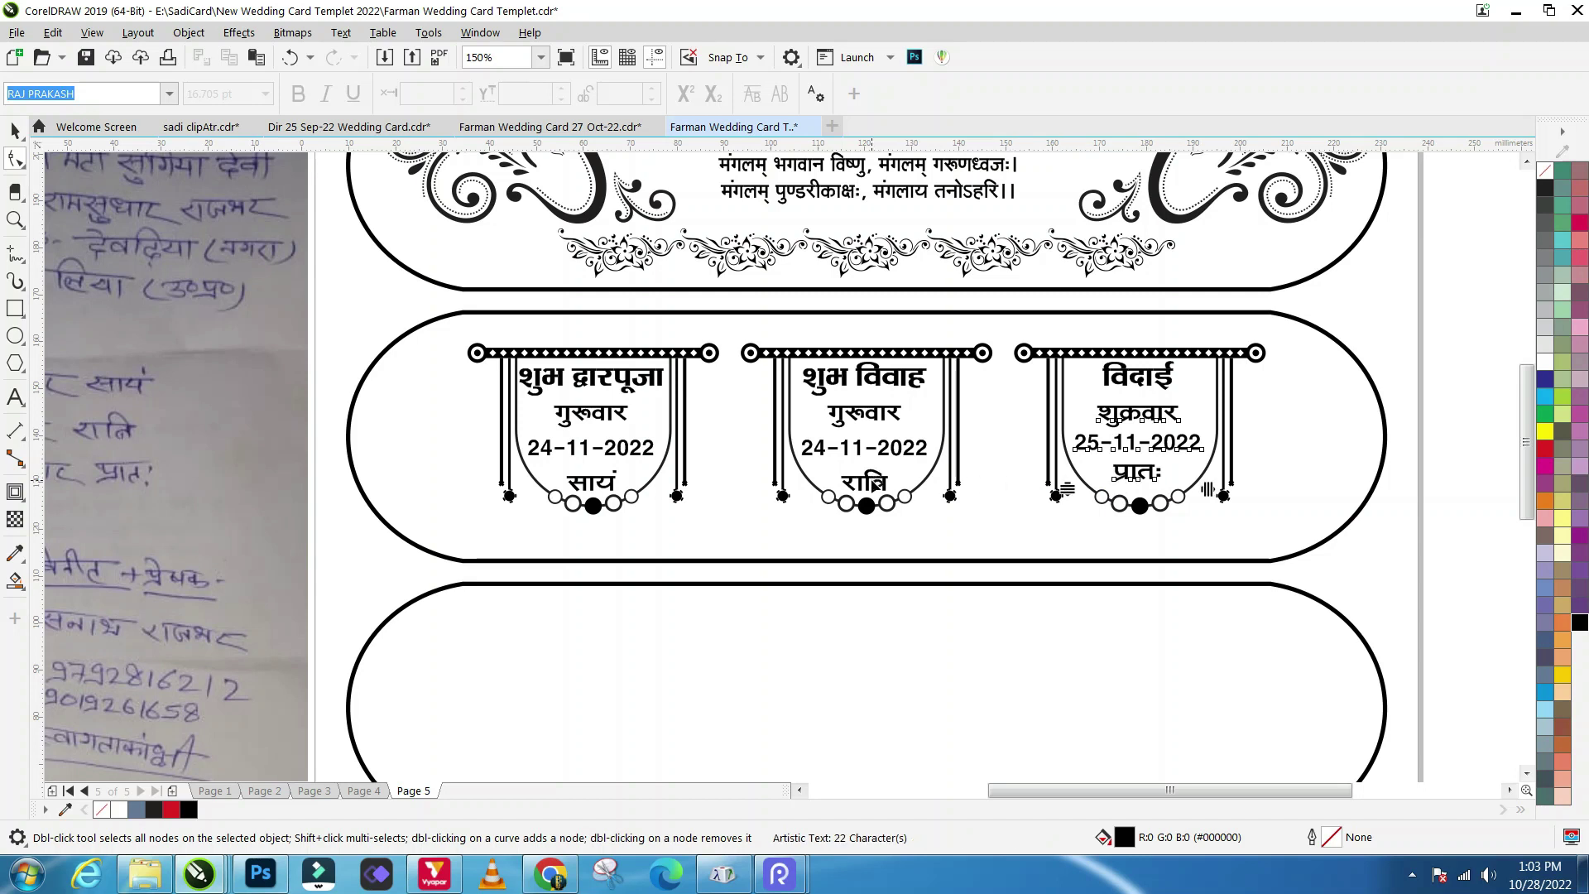
key("Escape")
Step: Tighten the line spacing of the middle and first banners' text
key("F8")
left_click(852, 448)
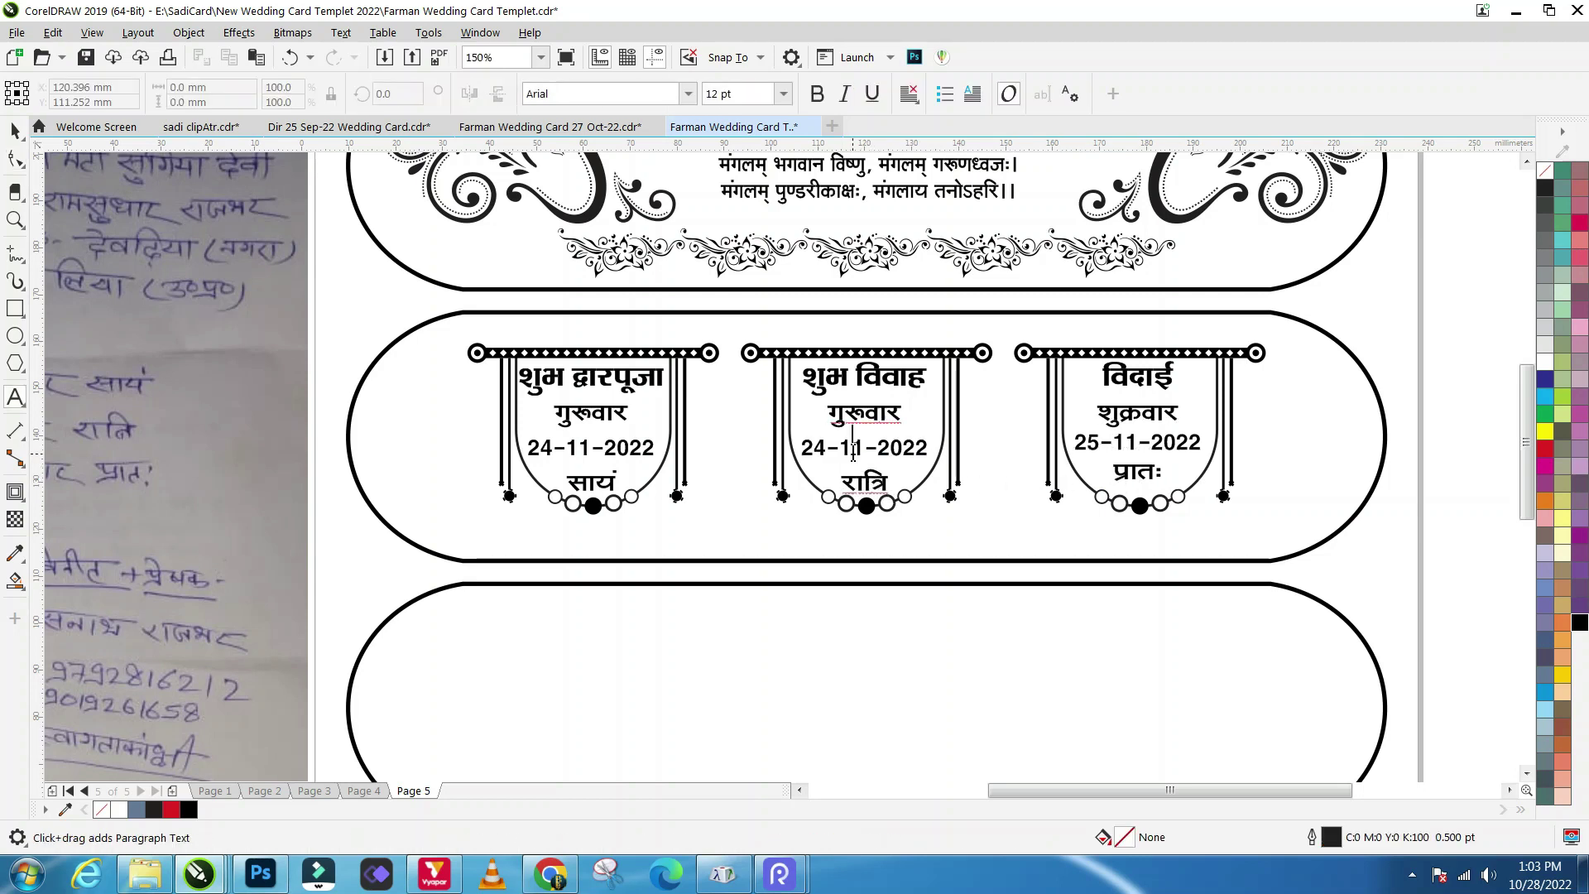
key("F10")
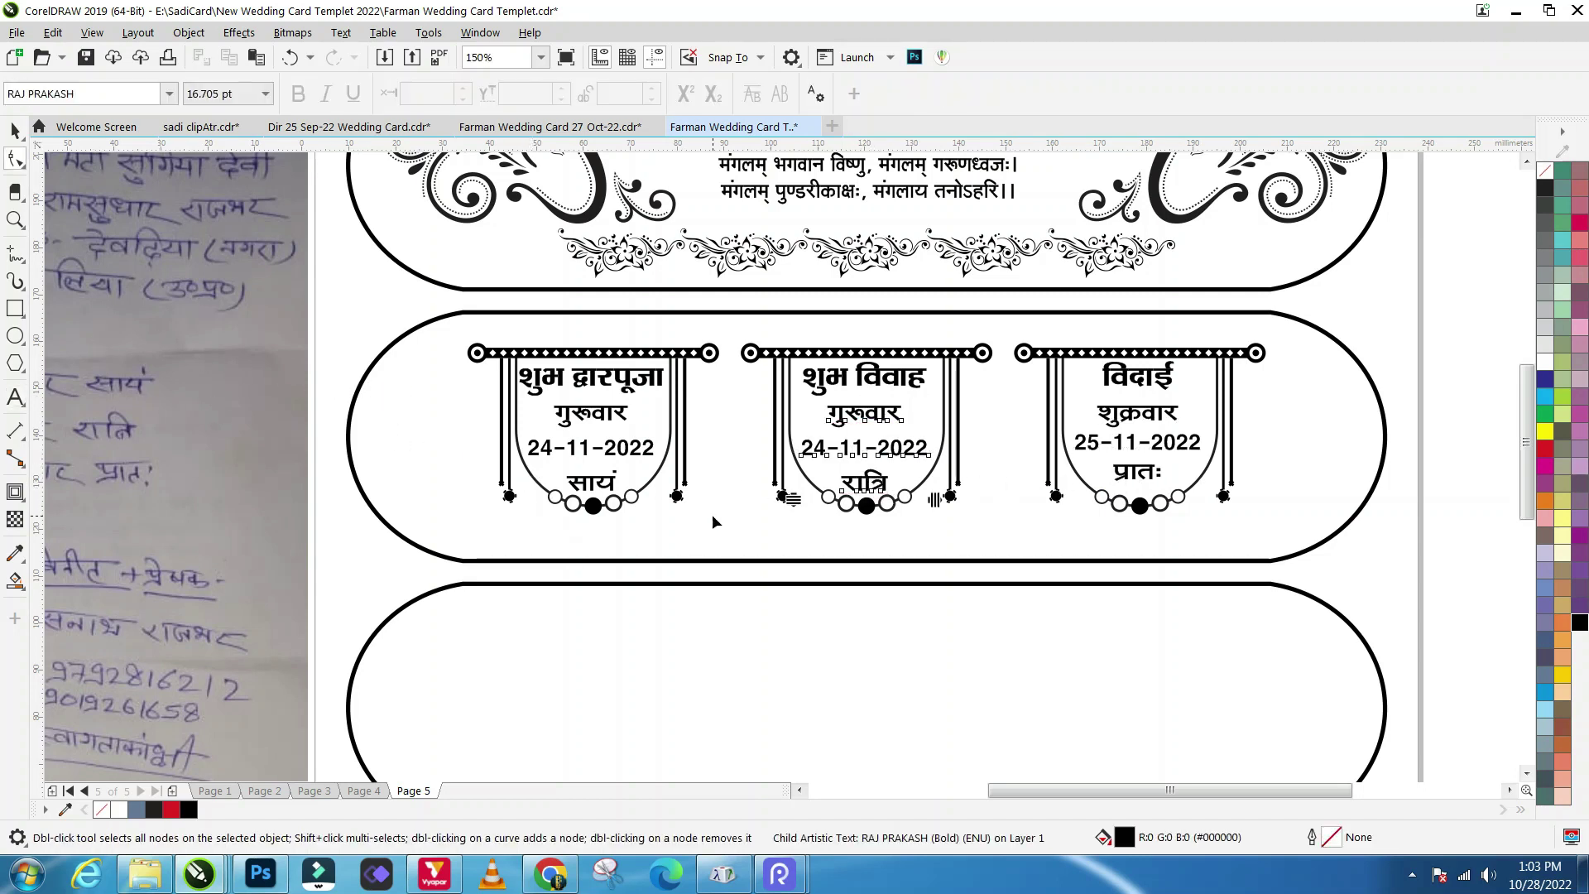
left_click_drag(791, 501, 792, 490)
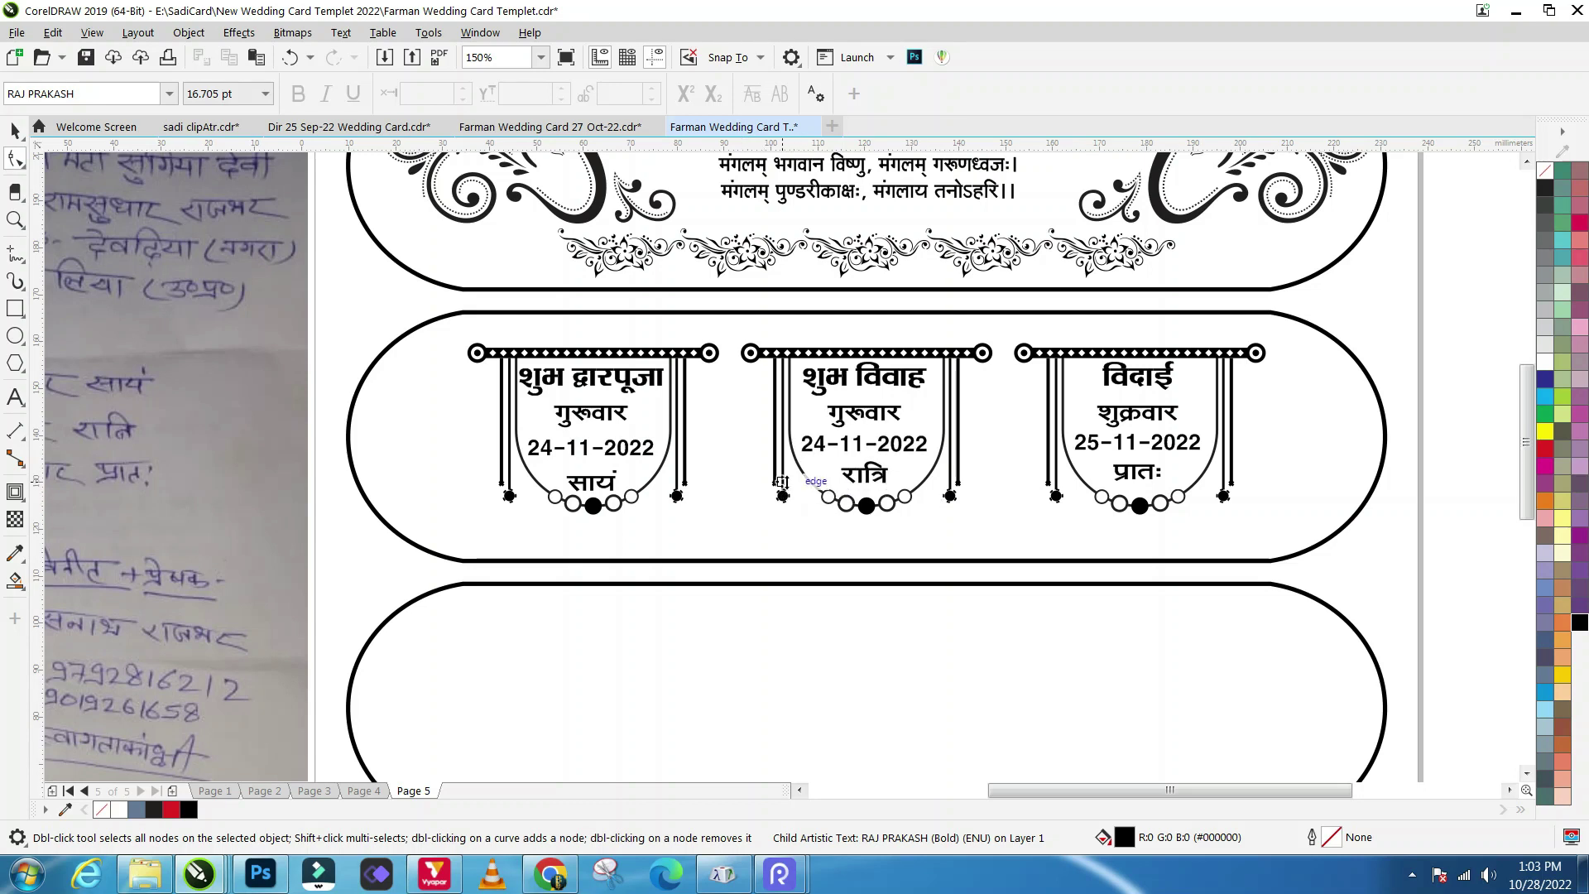
left_click(590, 407)
key("F8")
key("F10")
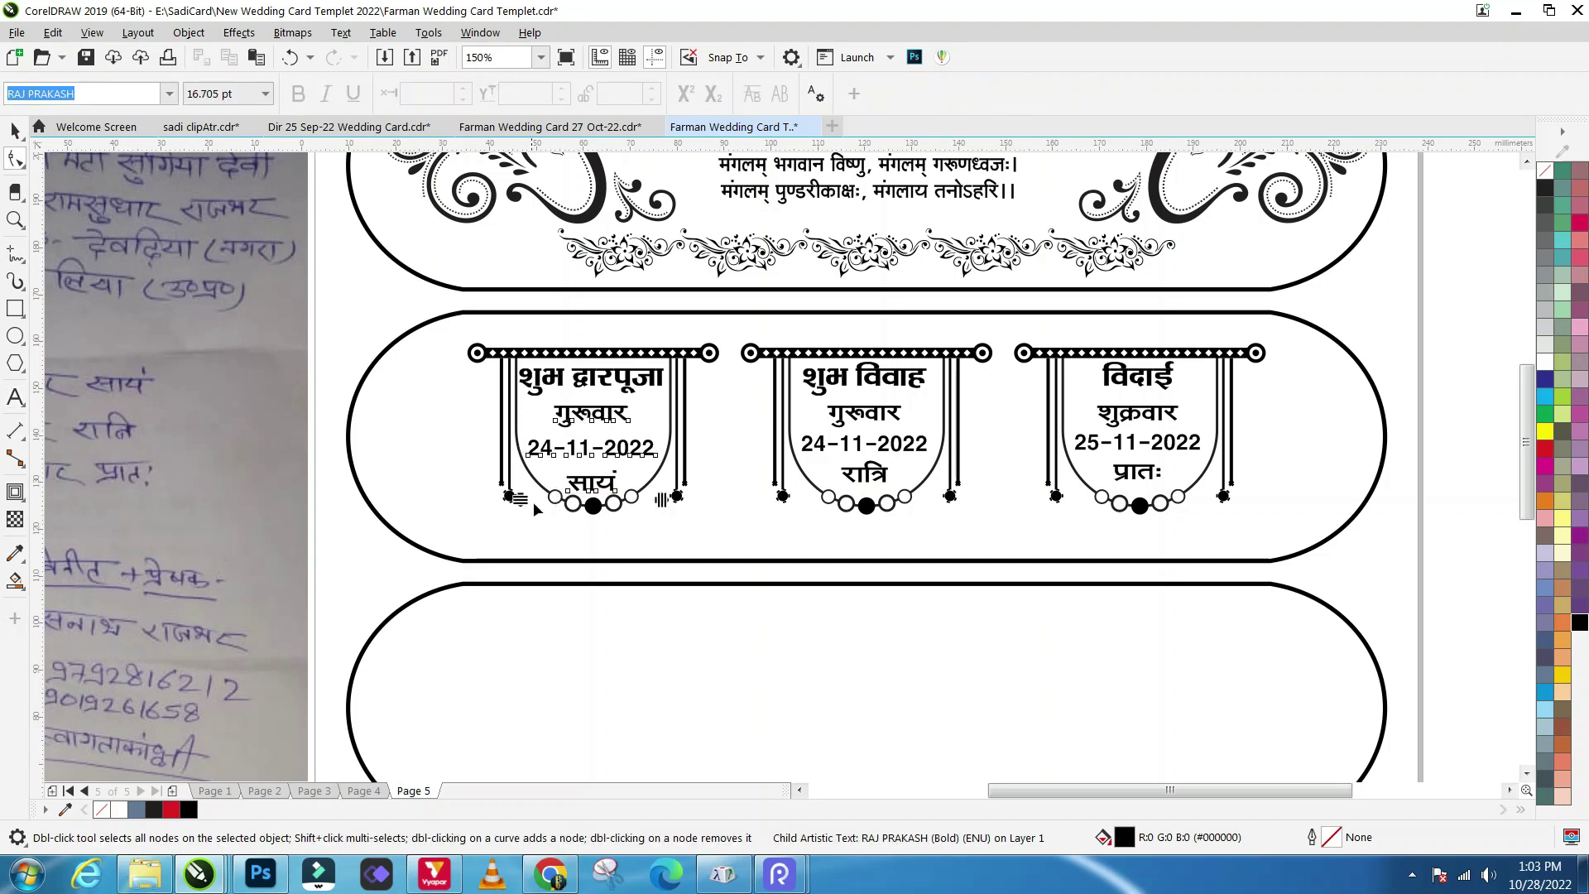
left_click_drag(518, 501, 509, 490)
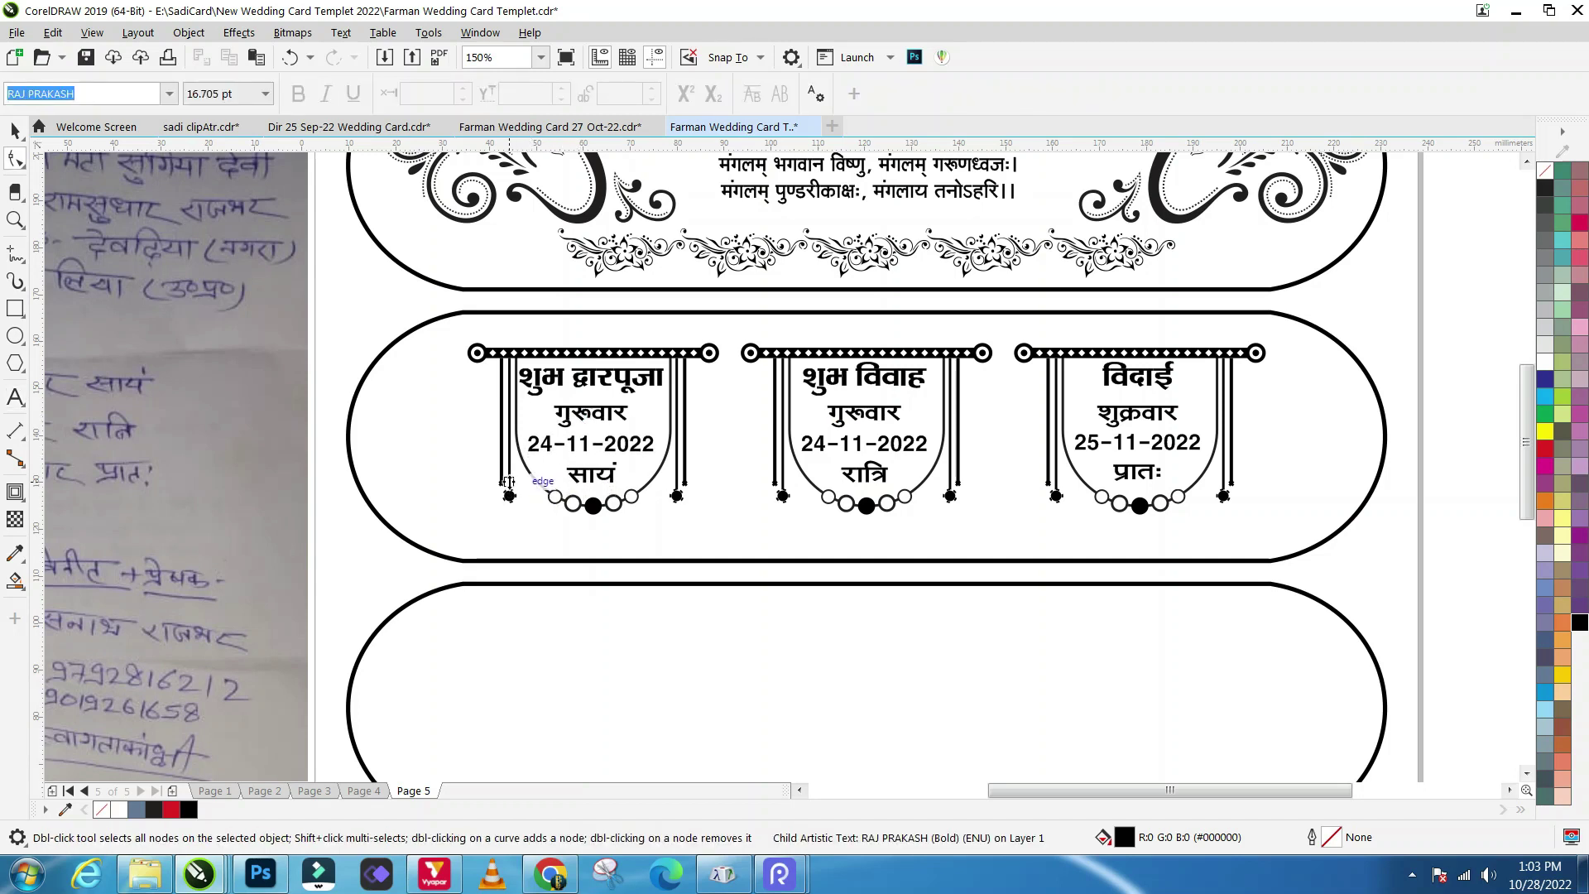
Step: Delete शुभ from the first banner's heading so it reads just द्वारपूजा
left_click(15, 130)
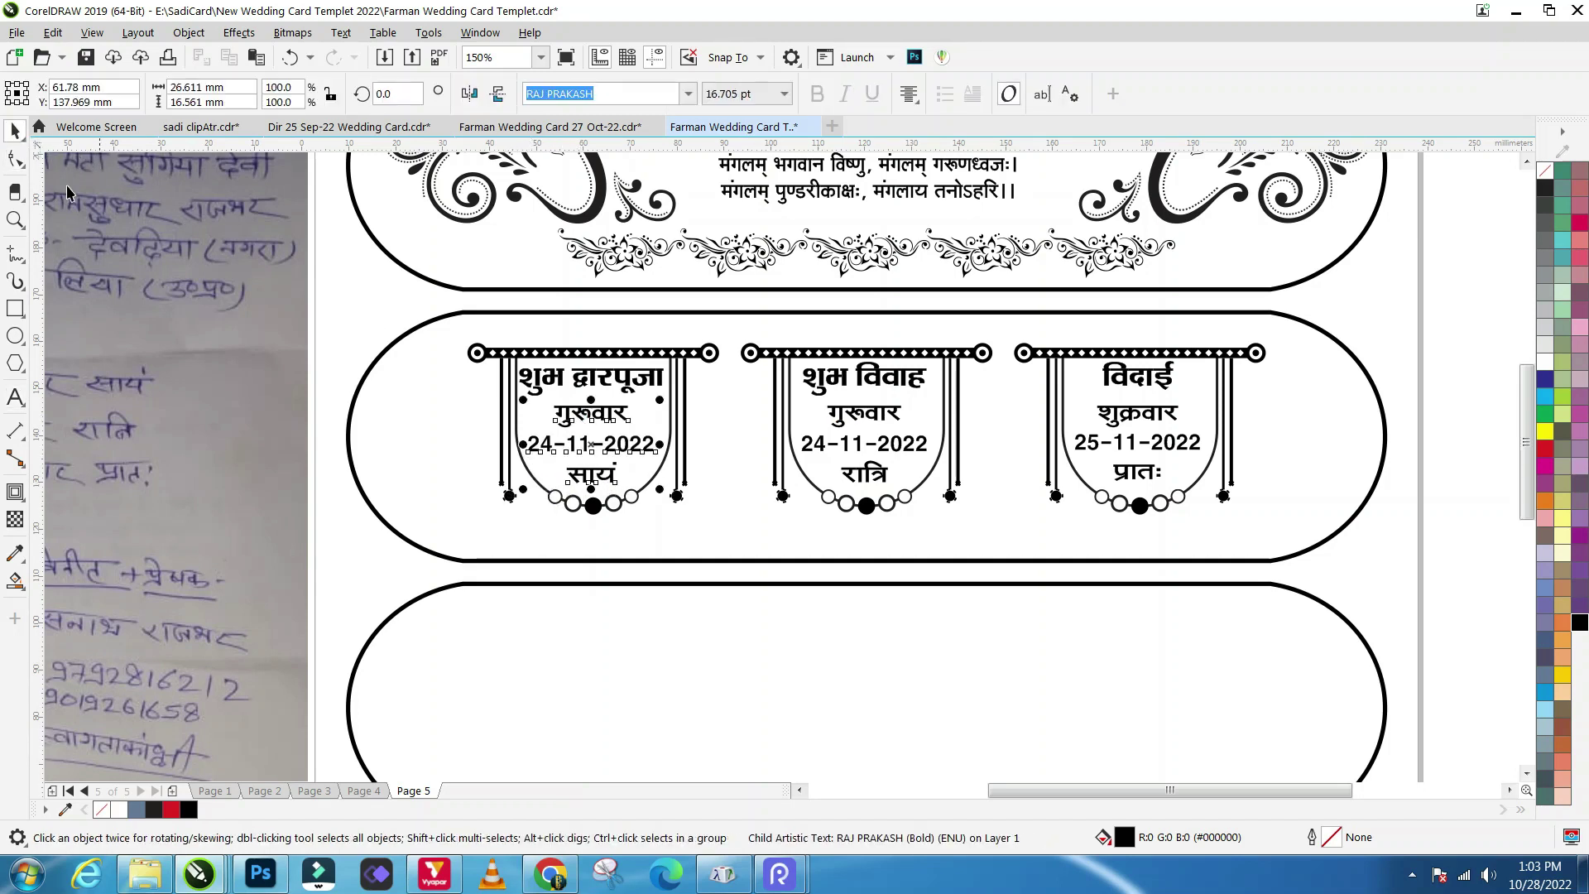
key("F4")
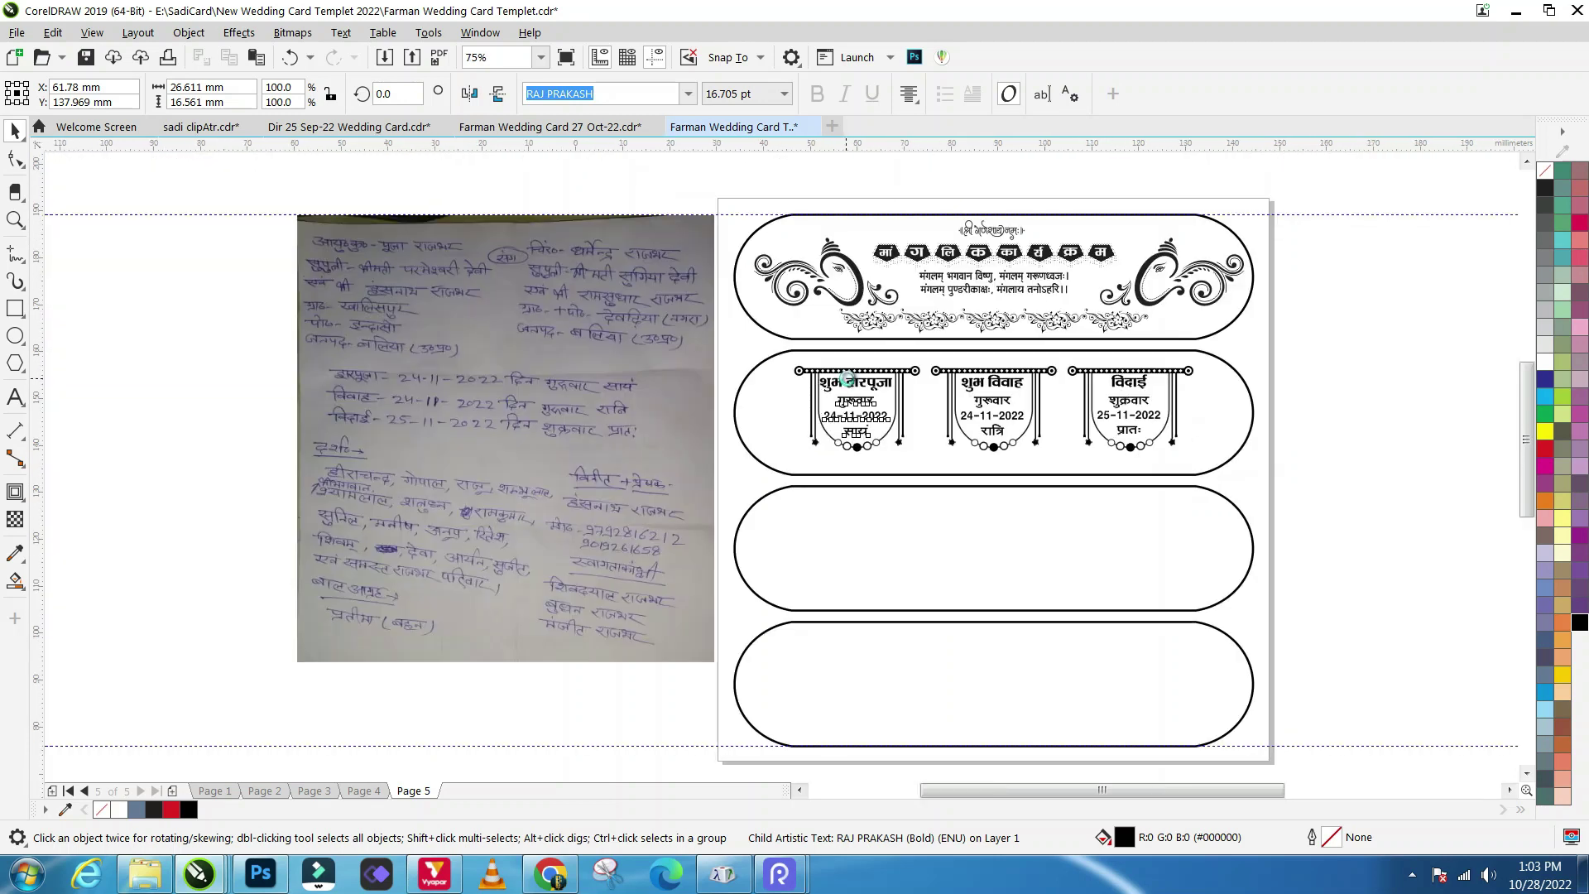
scroll(849, 387, "up", 3)
double_click(848, 386)
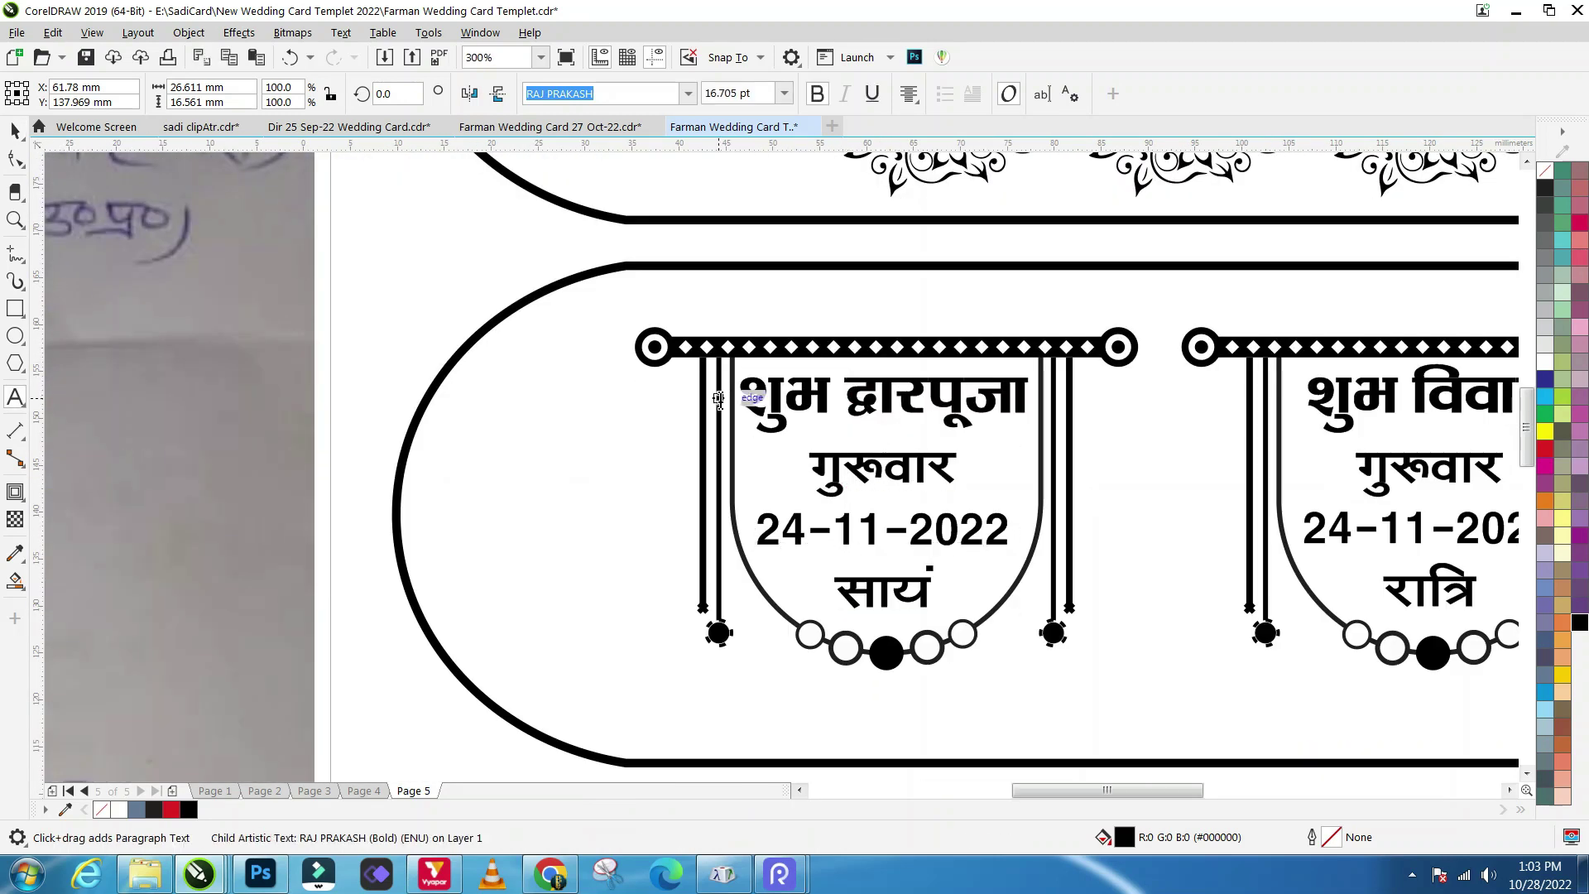
left_click_drag(846, 389, 719, 398)
key("BackSpace")
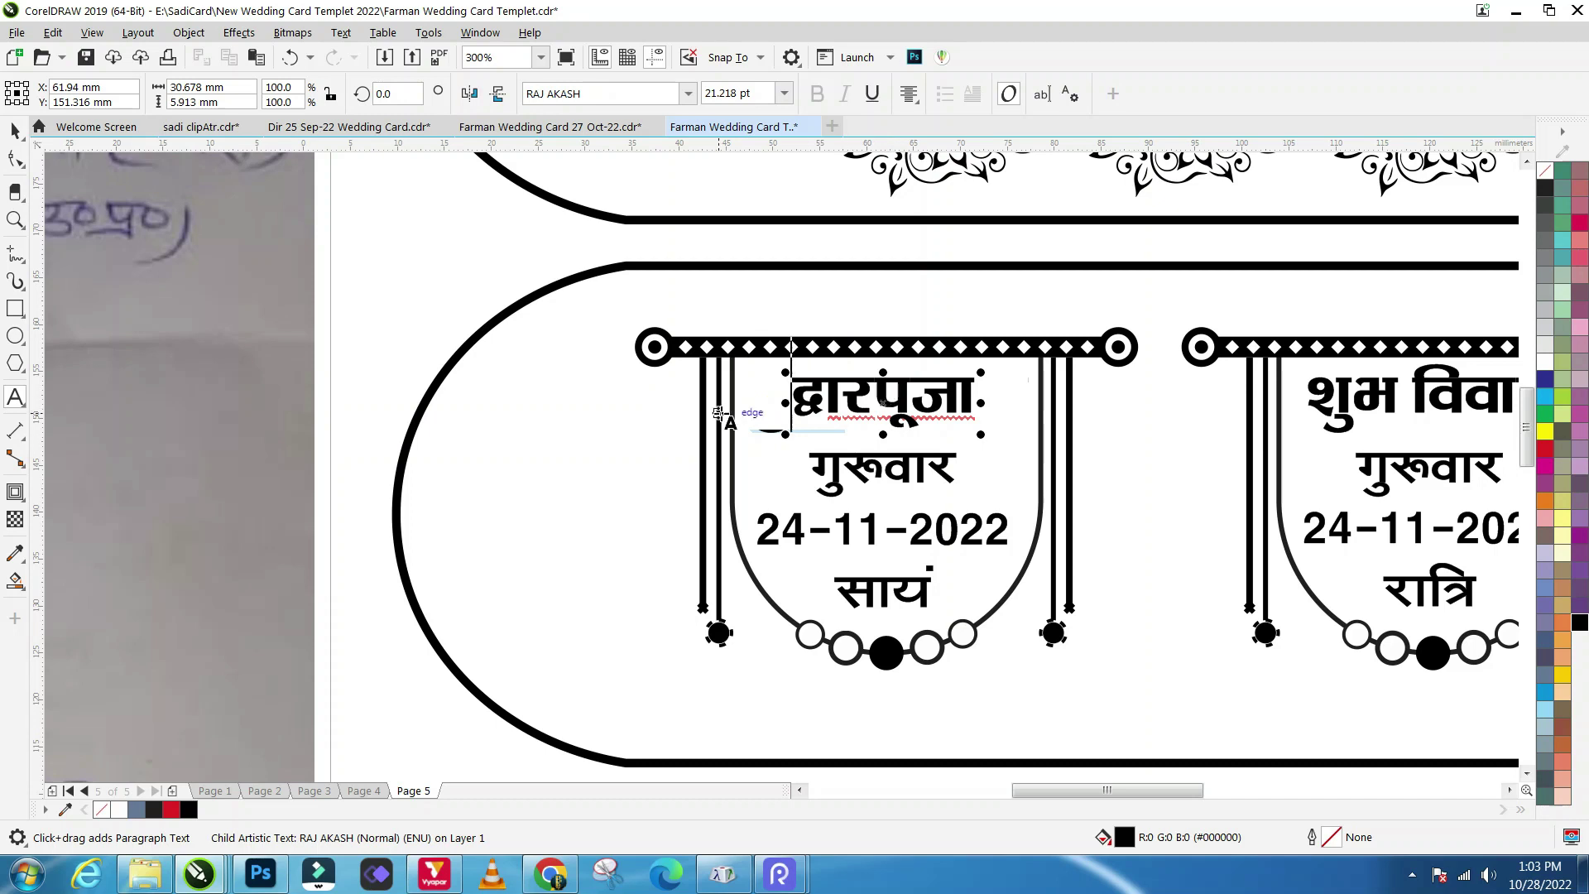
key("Delete")
scroll(718, 413, "down", 2)
key("ctrl+z")
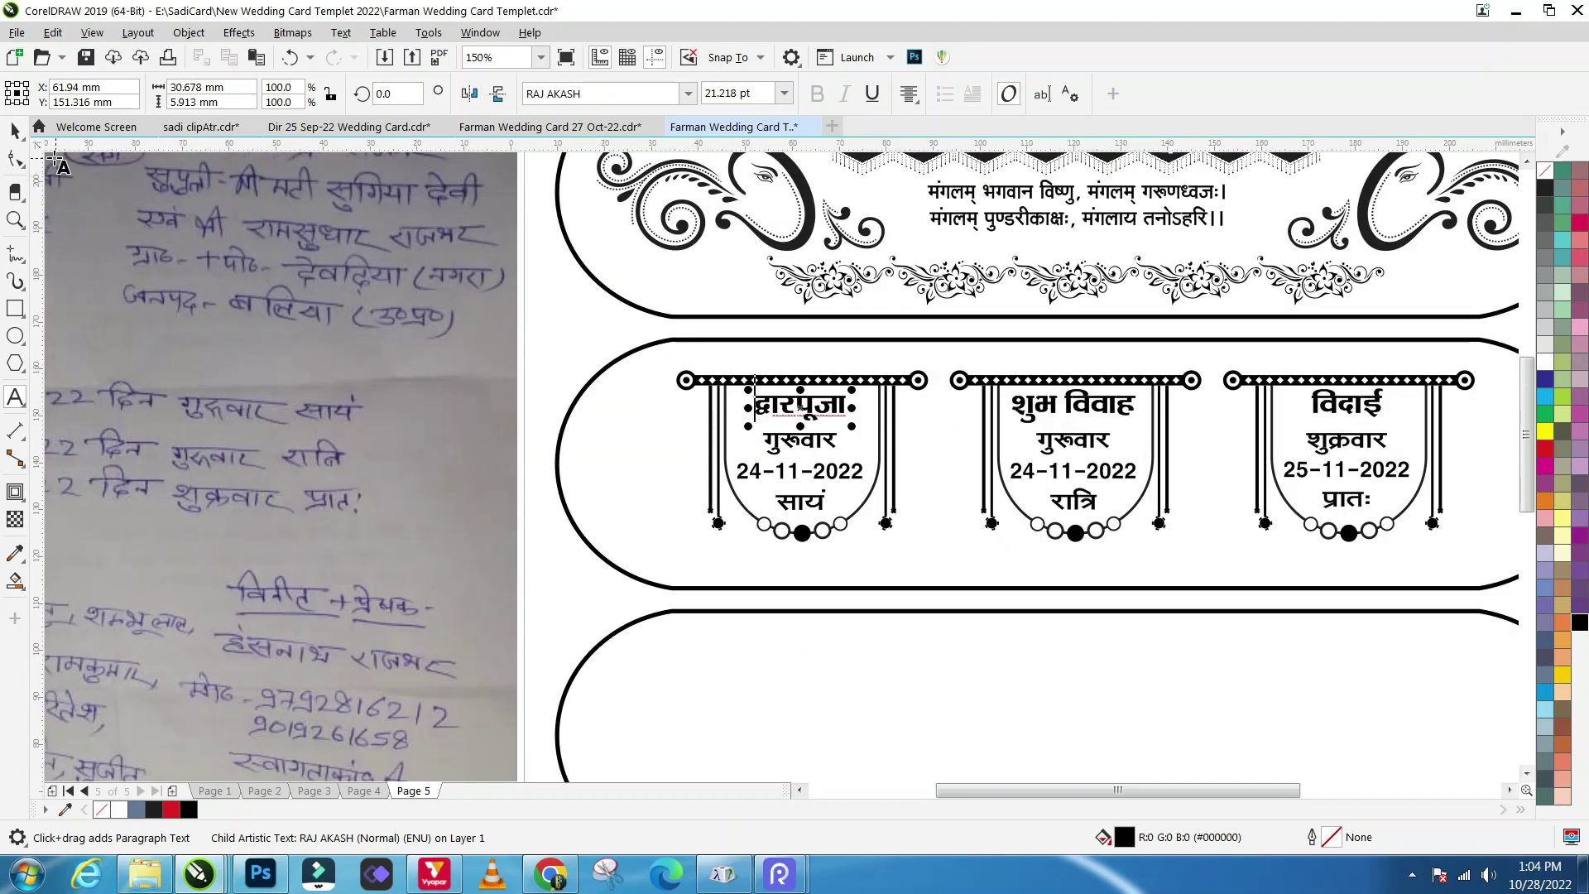
left_click(13, 129)
left_click(473, 488)
Step: Save the wedding card, dismissing the font embedding warning
scroll(712, 368, "down", 1)
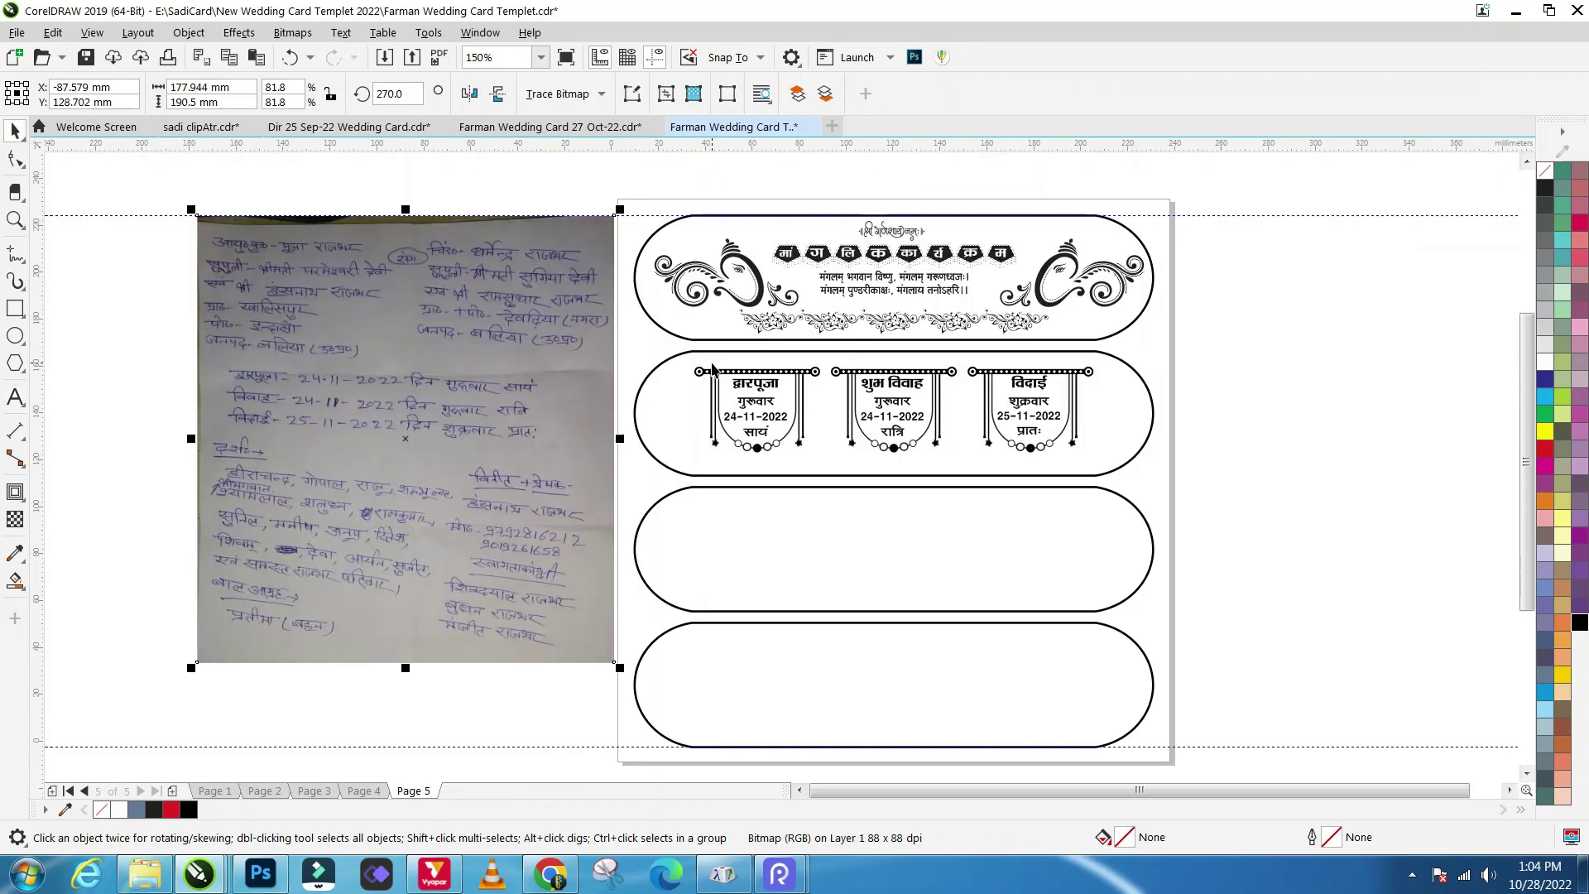
left_click(1182, 439)
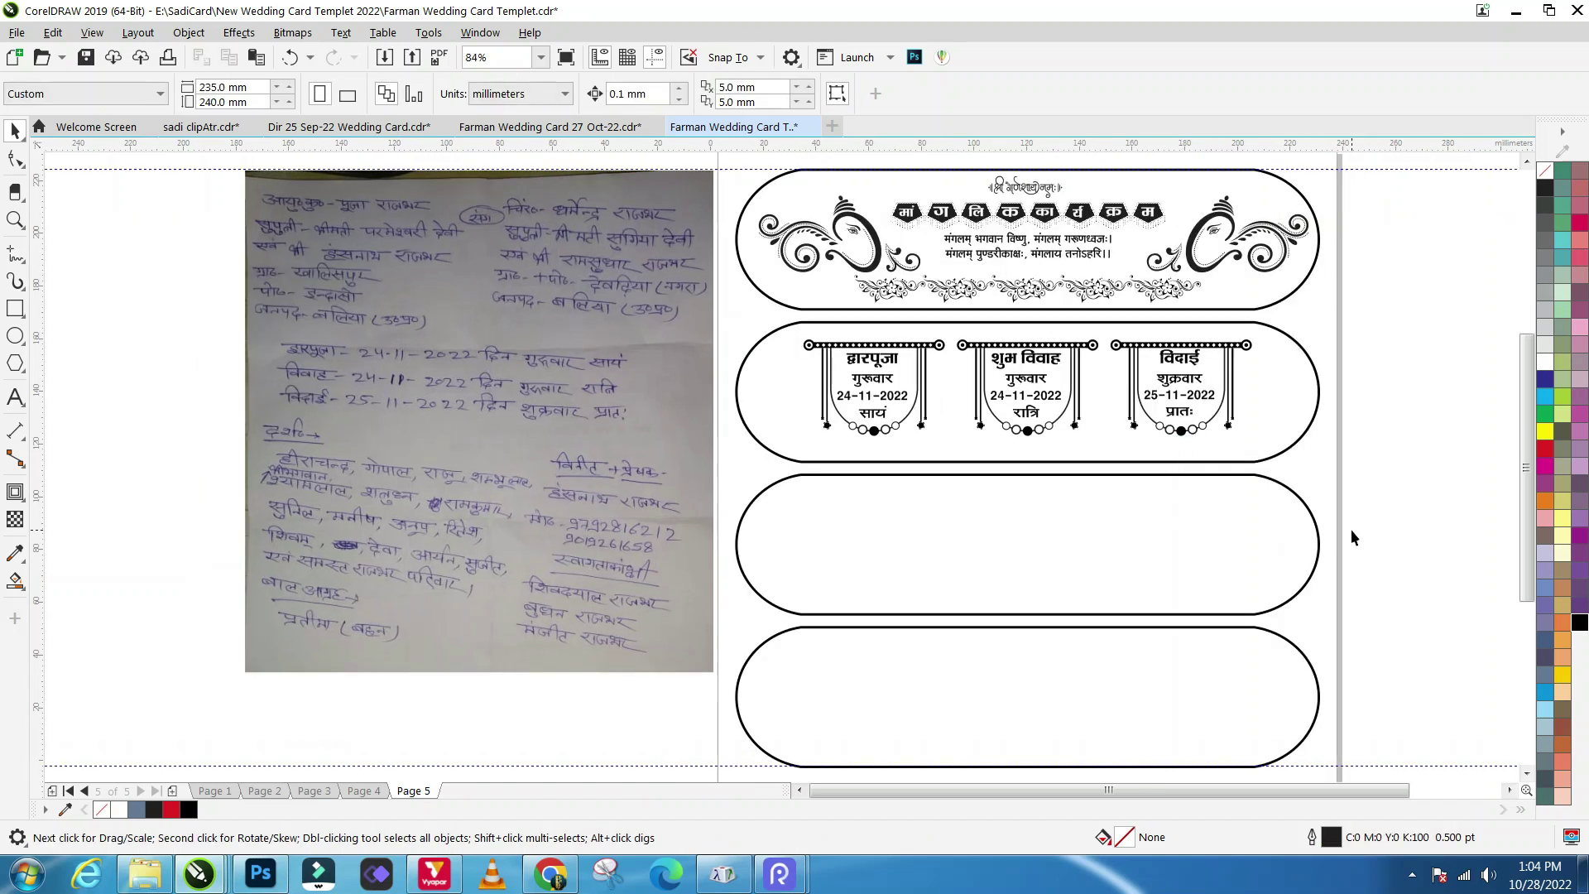
key("ctrl+s")
left_click(944, 507)
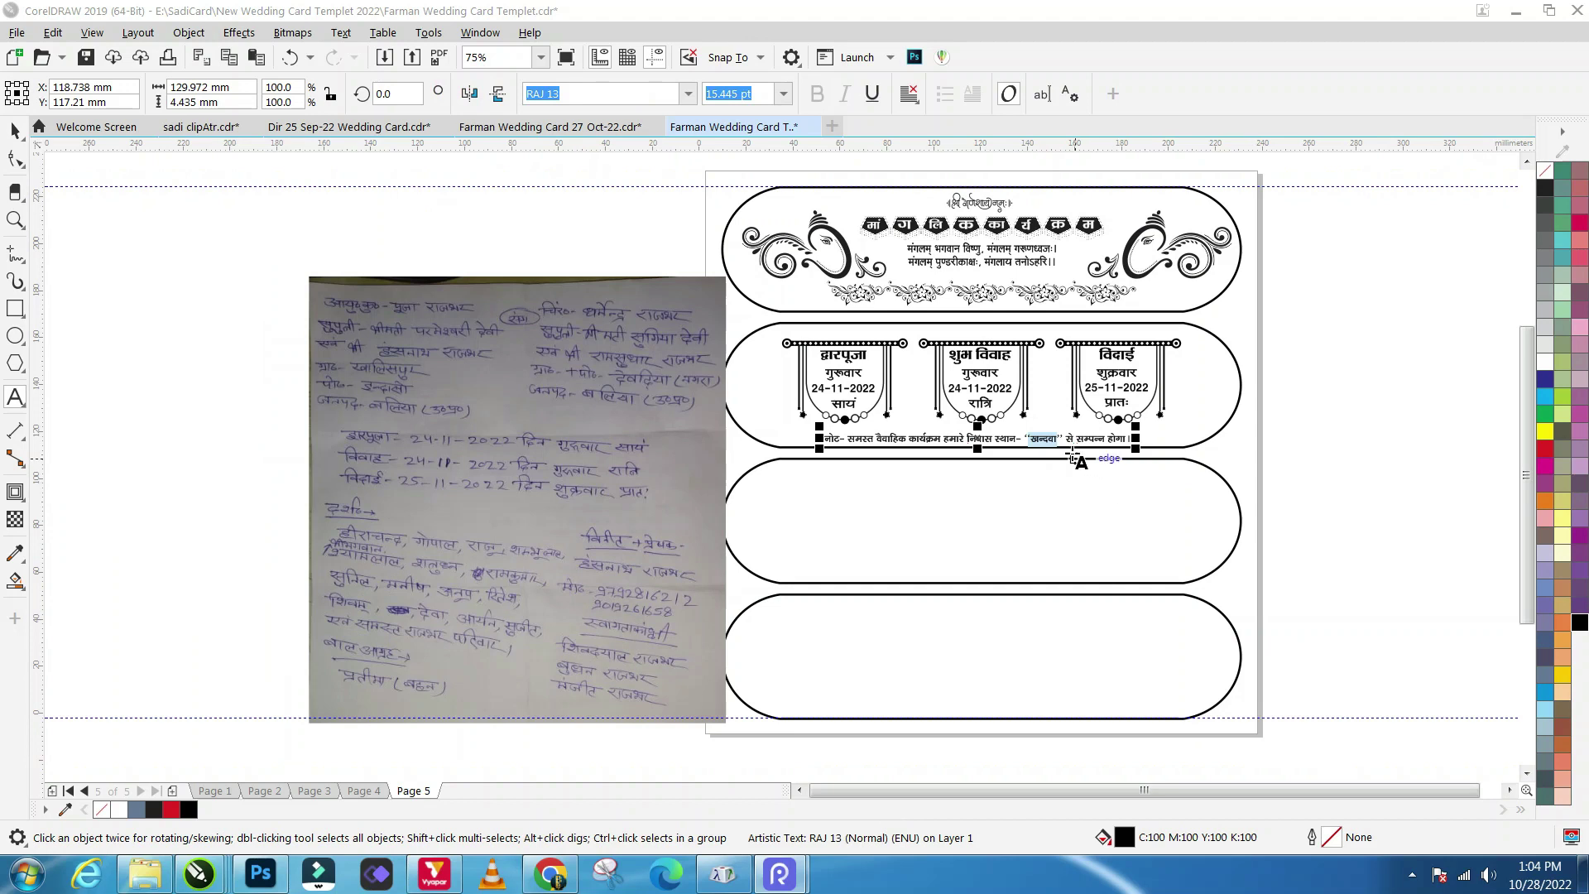
Step: Replace खन्दवा in the note with 'खालिसपुर, इन्दासा'
scroll(1054, 449, "up", 3)
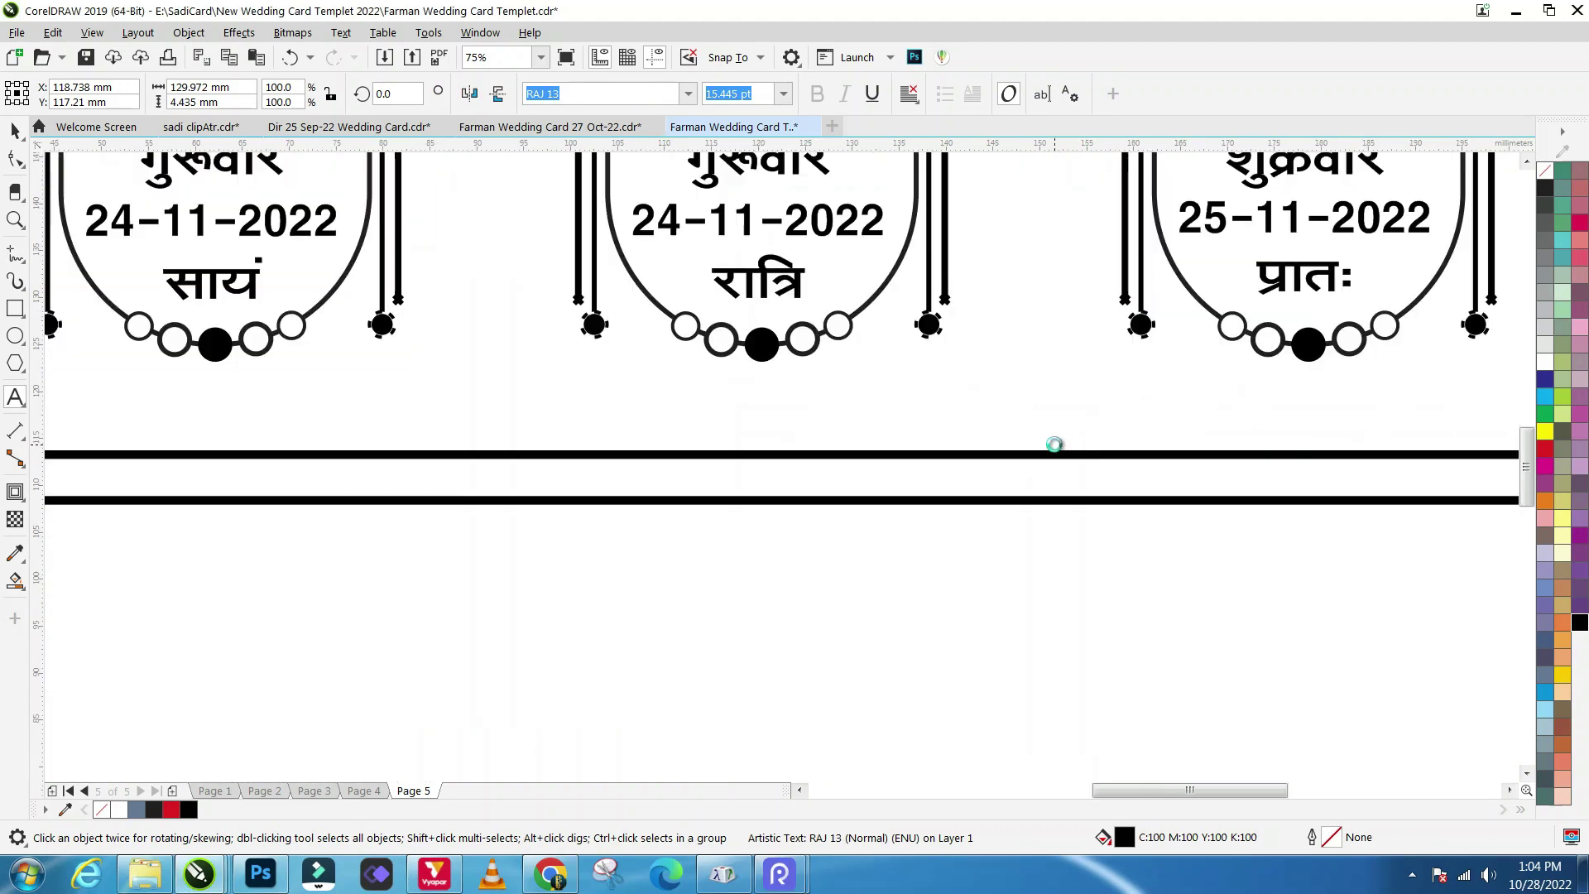
left_click(1064, 443)
left_click_drag(1064, 442, 965, 423)
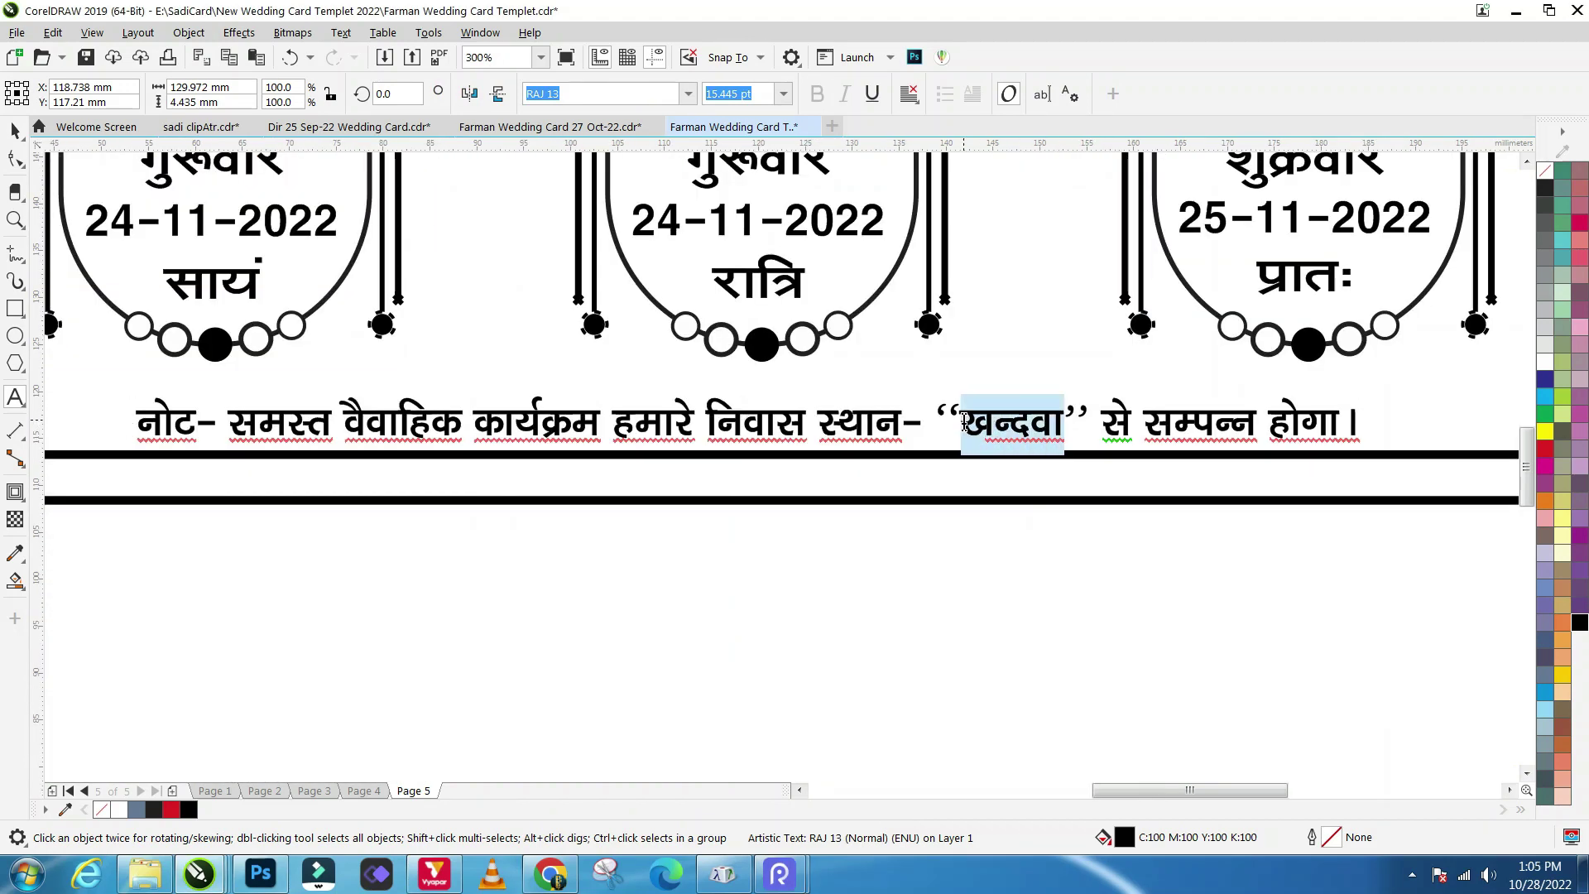
type("खालि")
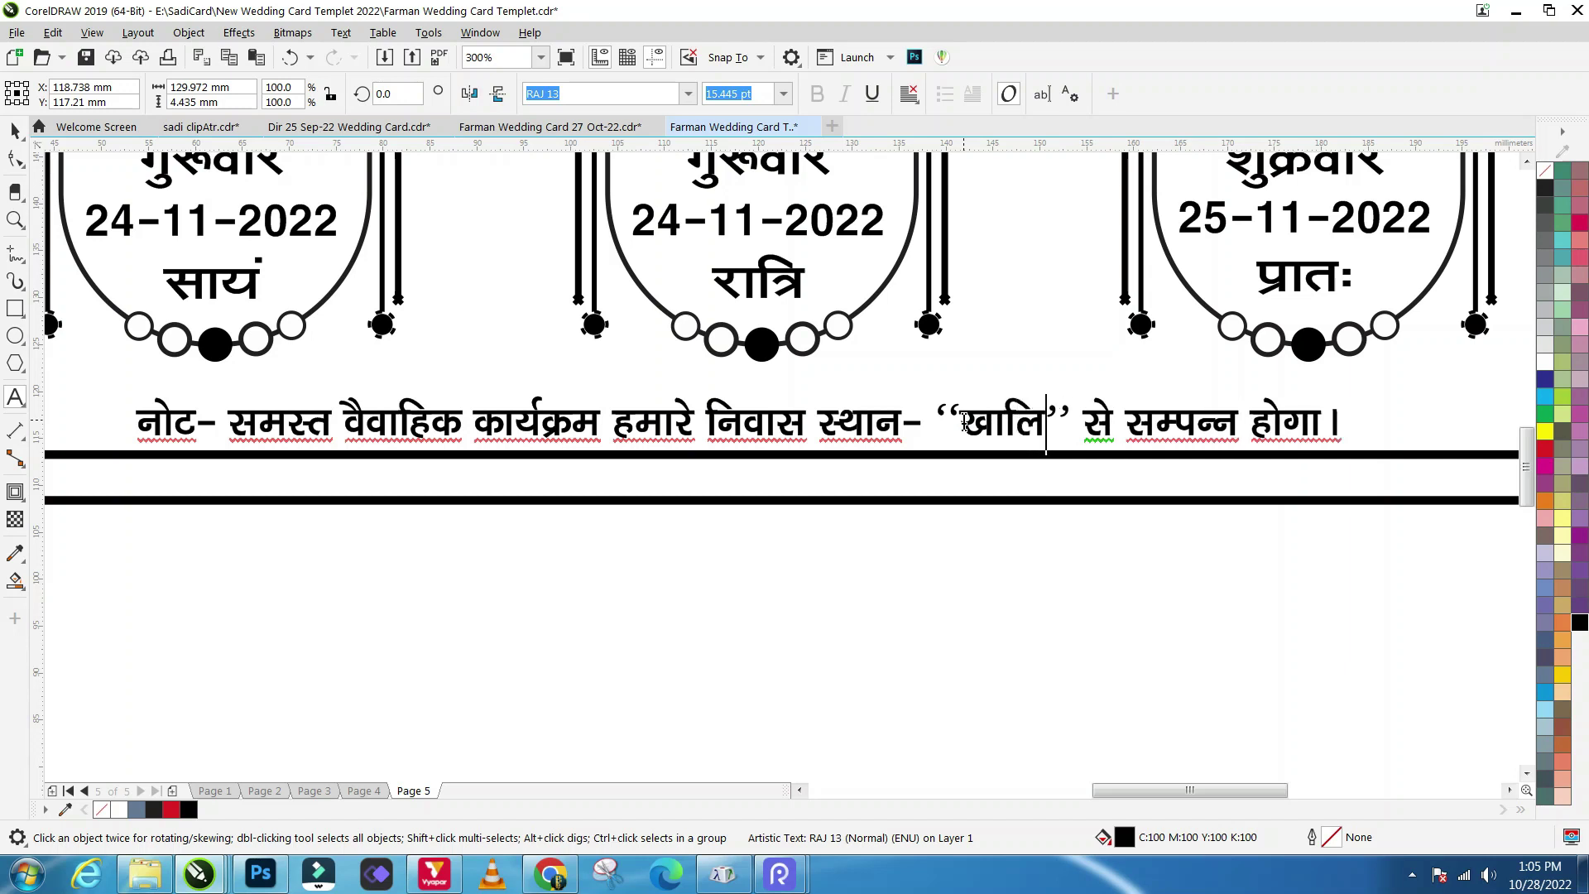
type("सपुर, इन्दासा")
key("Escape")
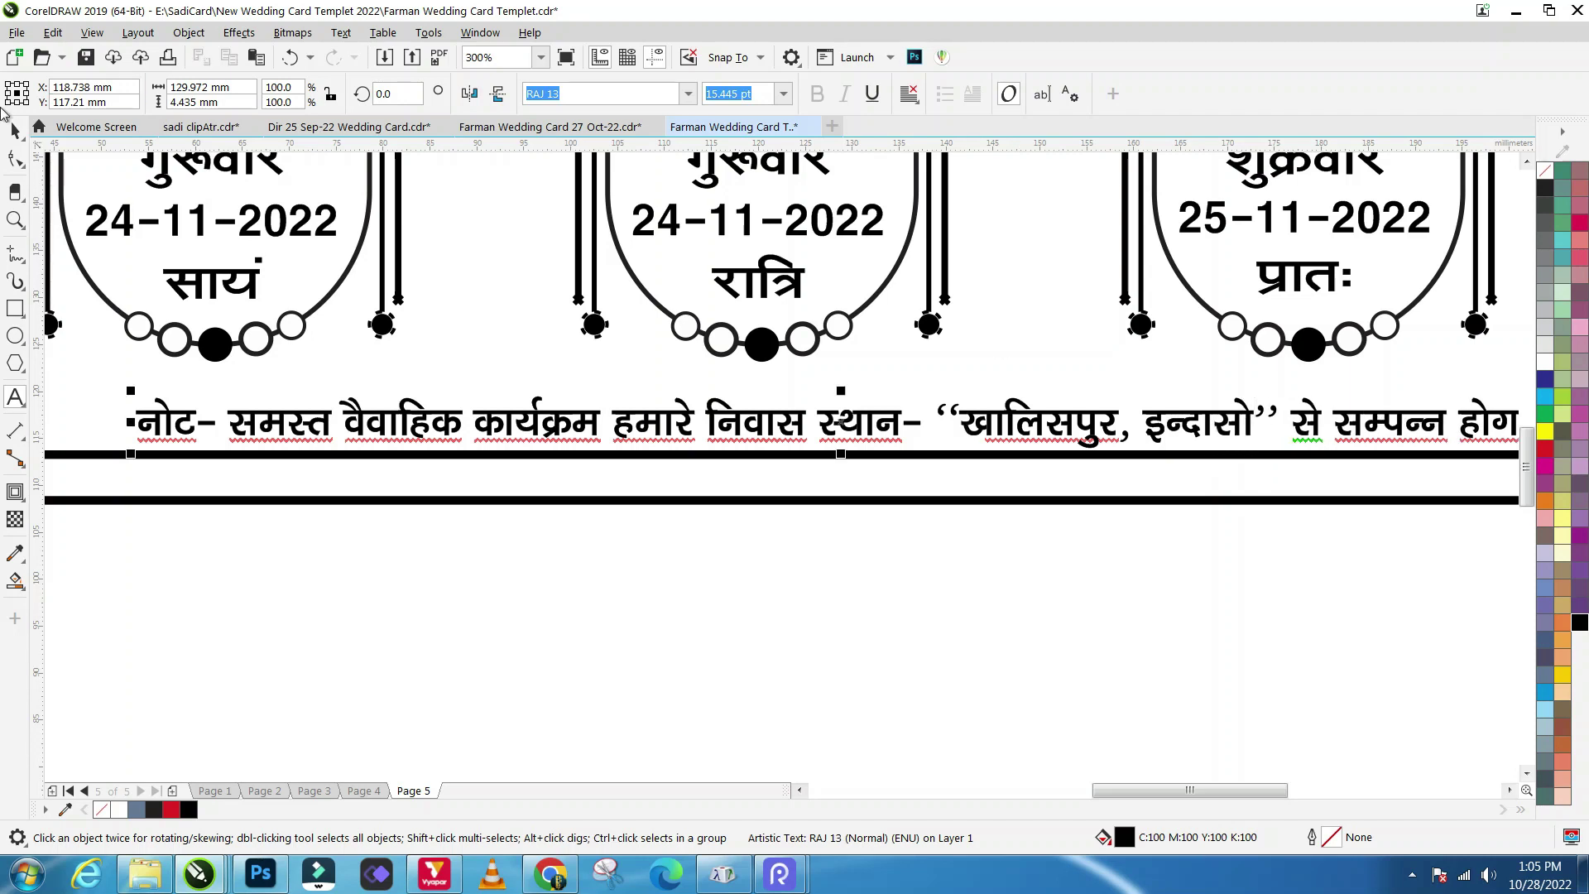
Step: Select only the note line beneath the event arches
scroll(753, 292, "down", 2)
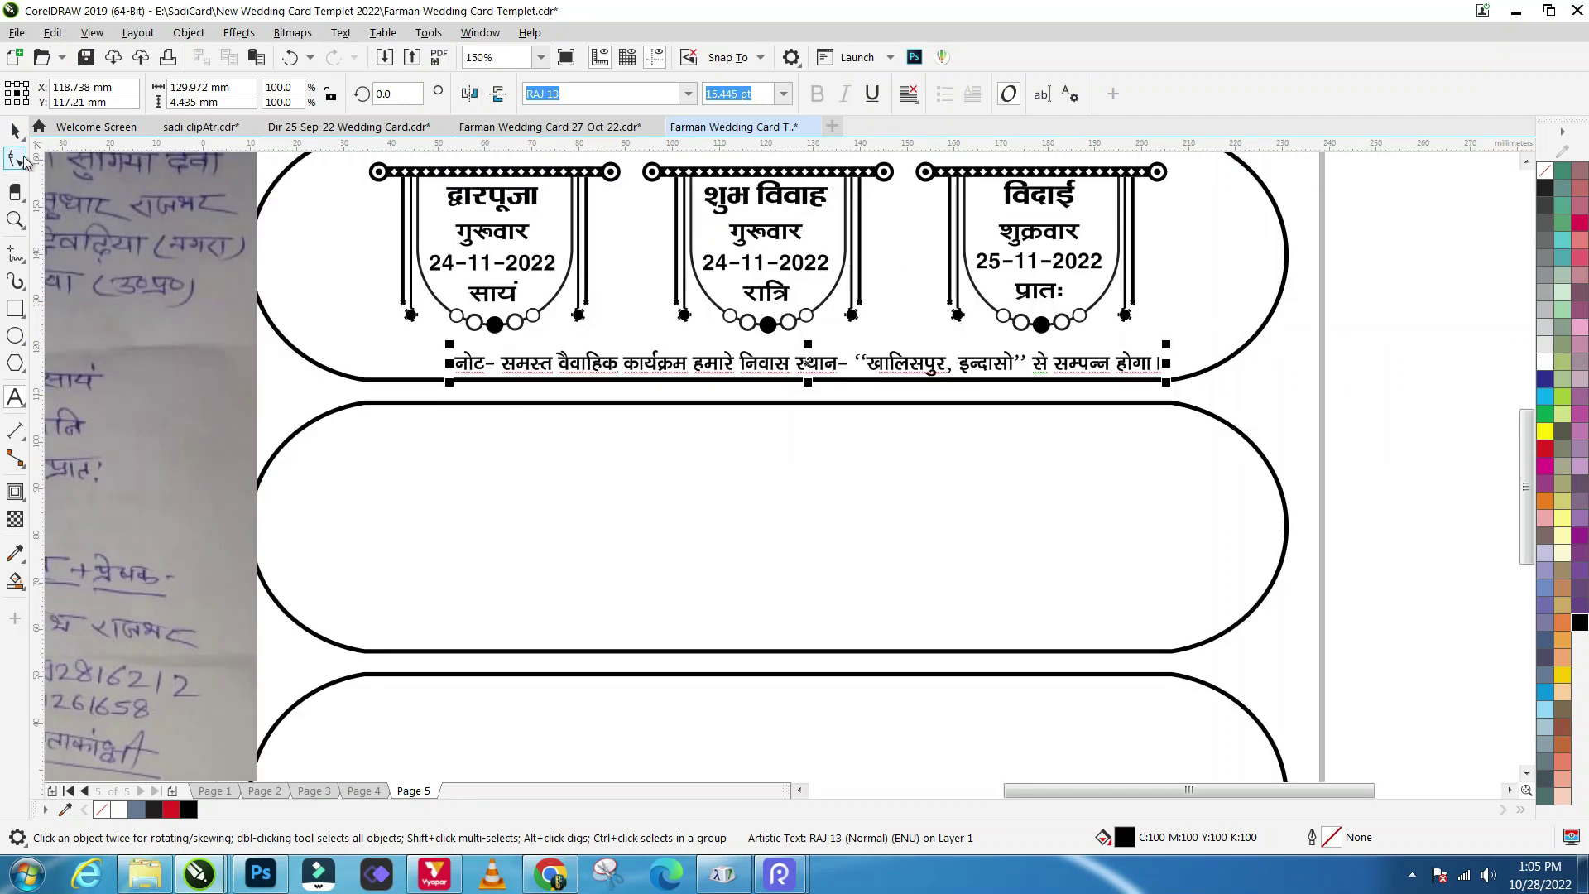
left_click(396, 345)
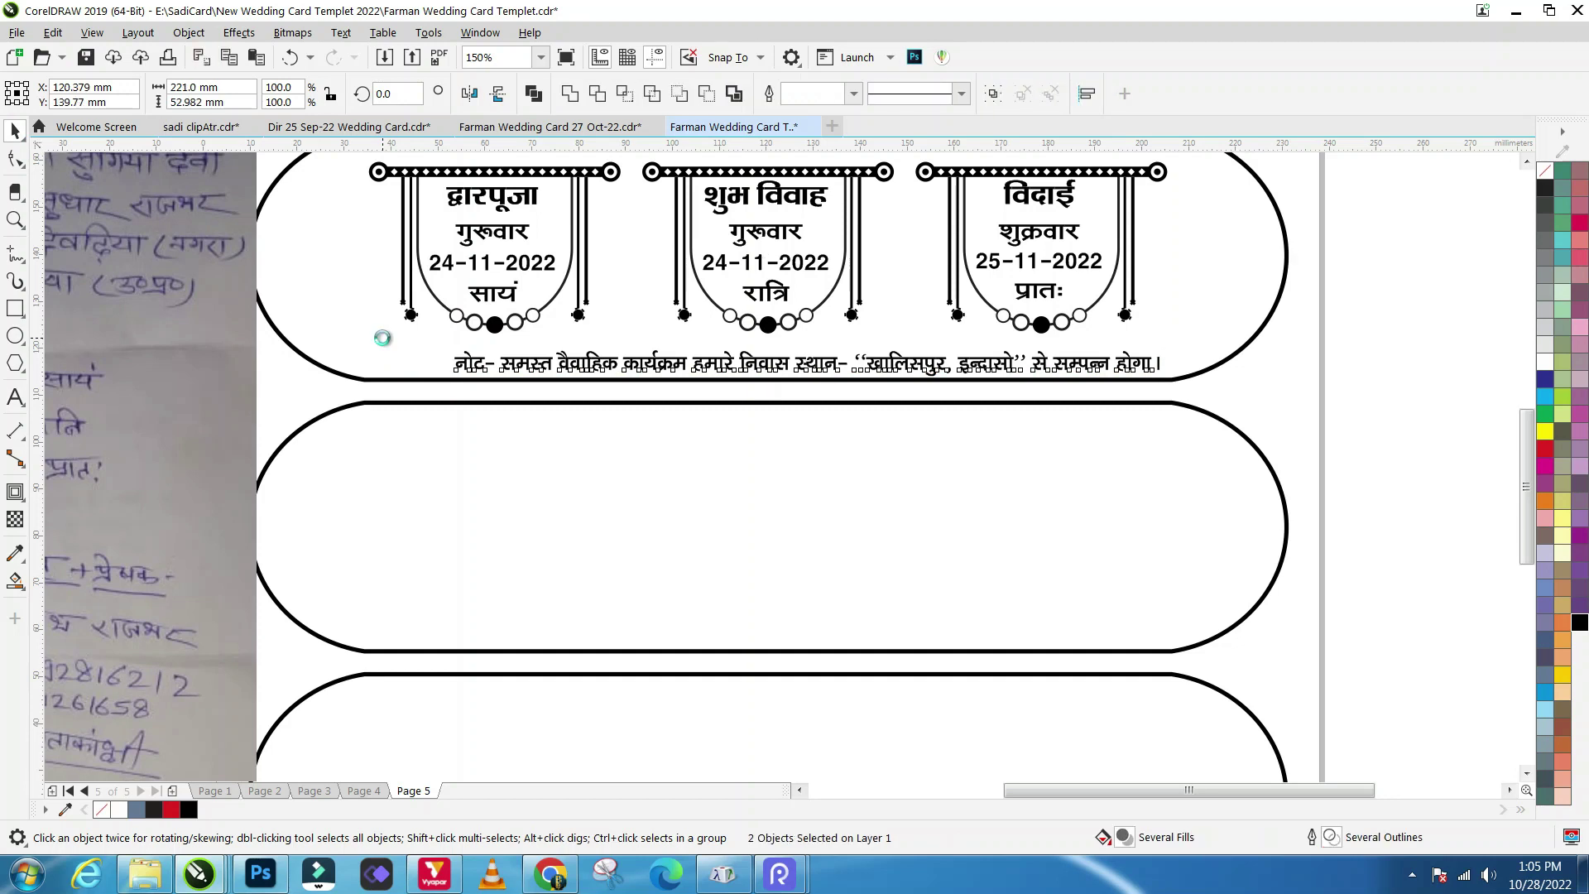
left_click_drag(384, 338, 628, 426)
left_click_drag(807, 466, 327, 497)
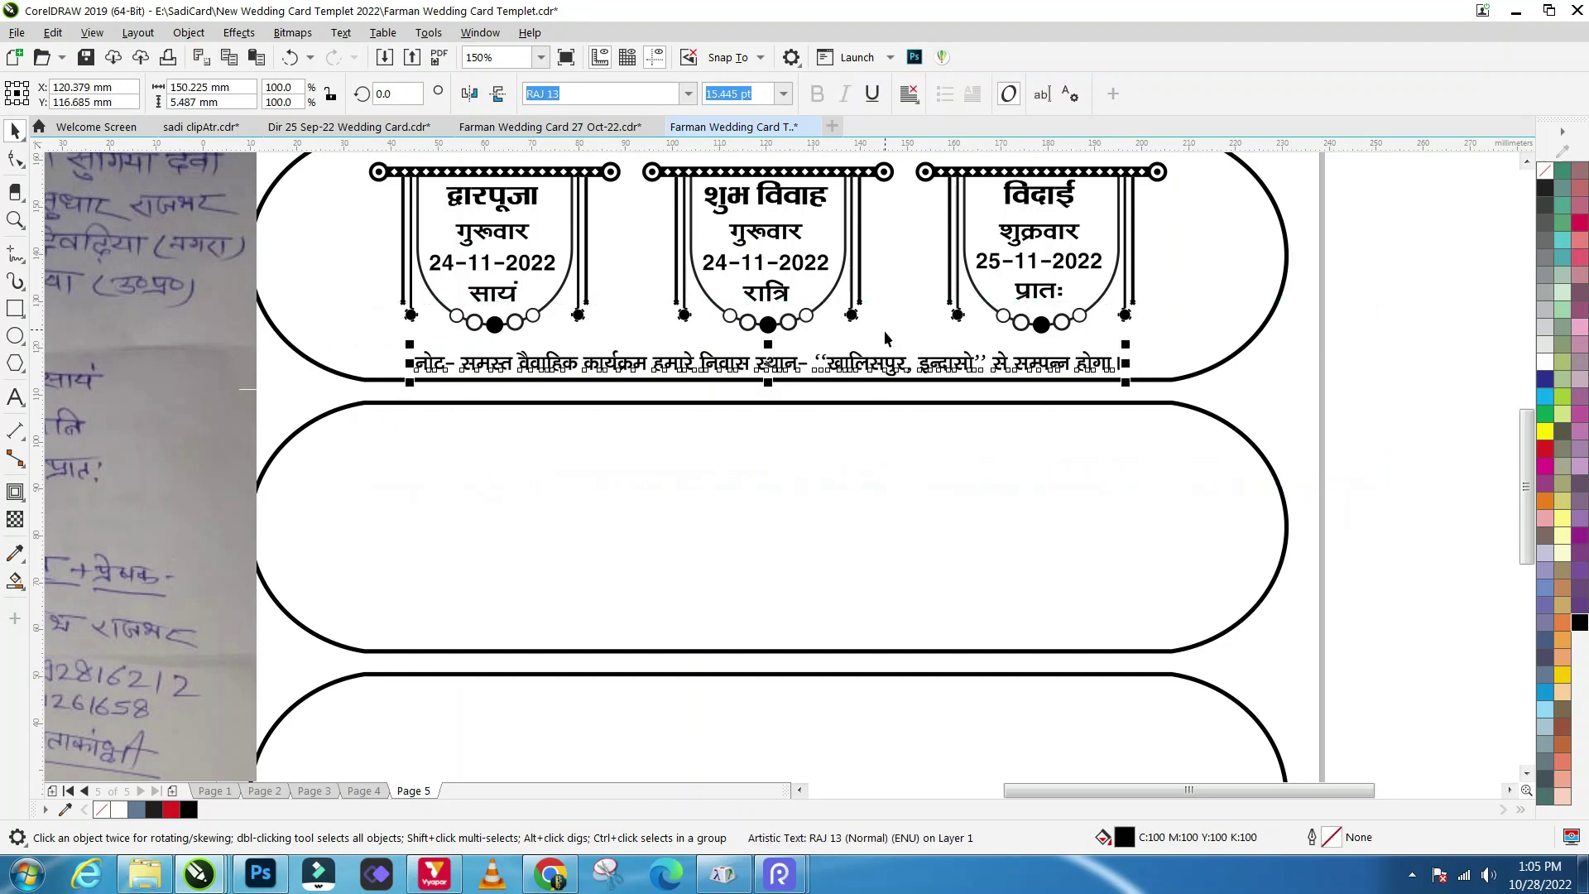
Step: Move the woman clipart to the schedule banner's left end and shrink it to fit
key("Up")
key("Up")
key("Up")
key("Up")
key("Up")
key("Up")
key("Up")
key("Up")
key("Up")
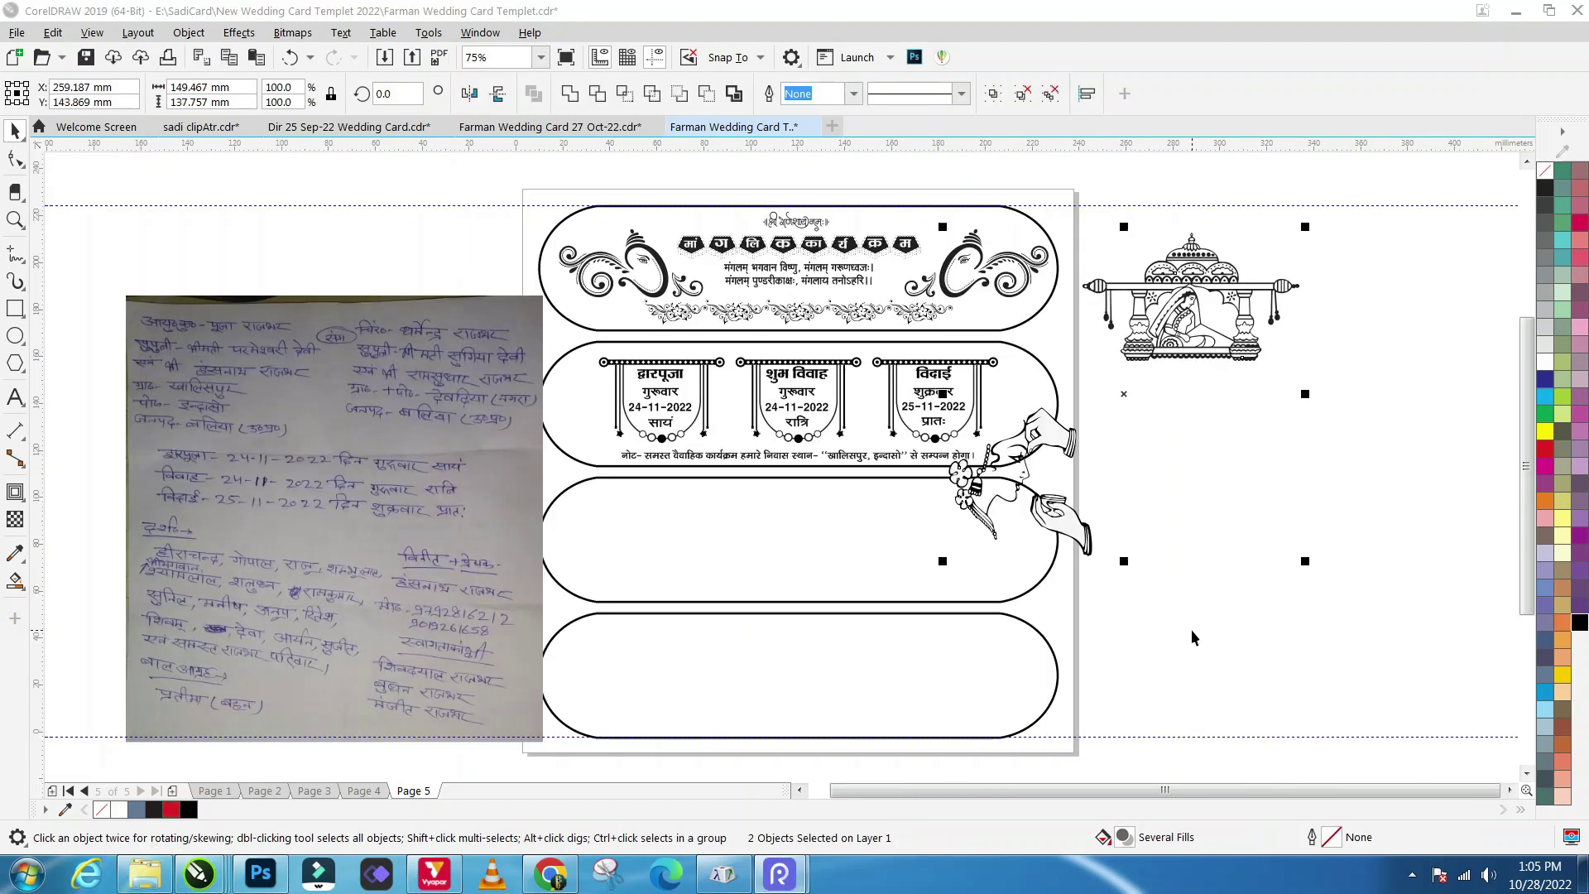
left_click_drag(1068, 436, 669, 381)
left_click_drag(695, 504, 627, 435)
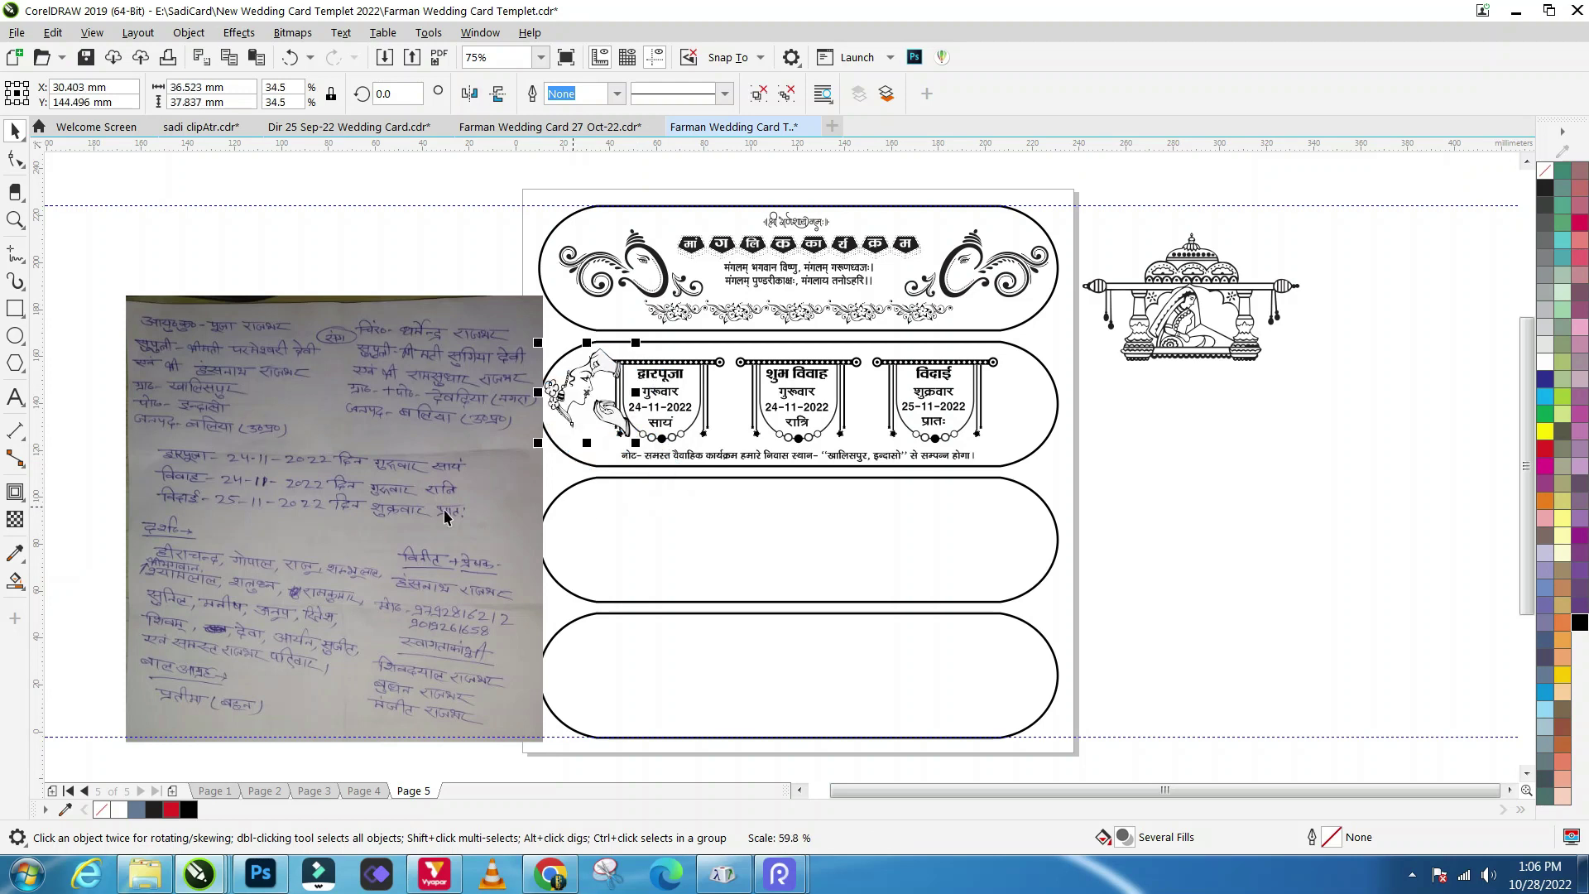
left_click_drag(432, 505, 258, 505)
scroll(484, 390, "up", 2)
left_click(700, 377)
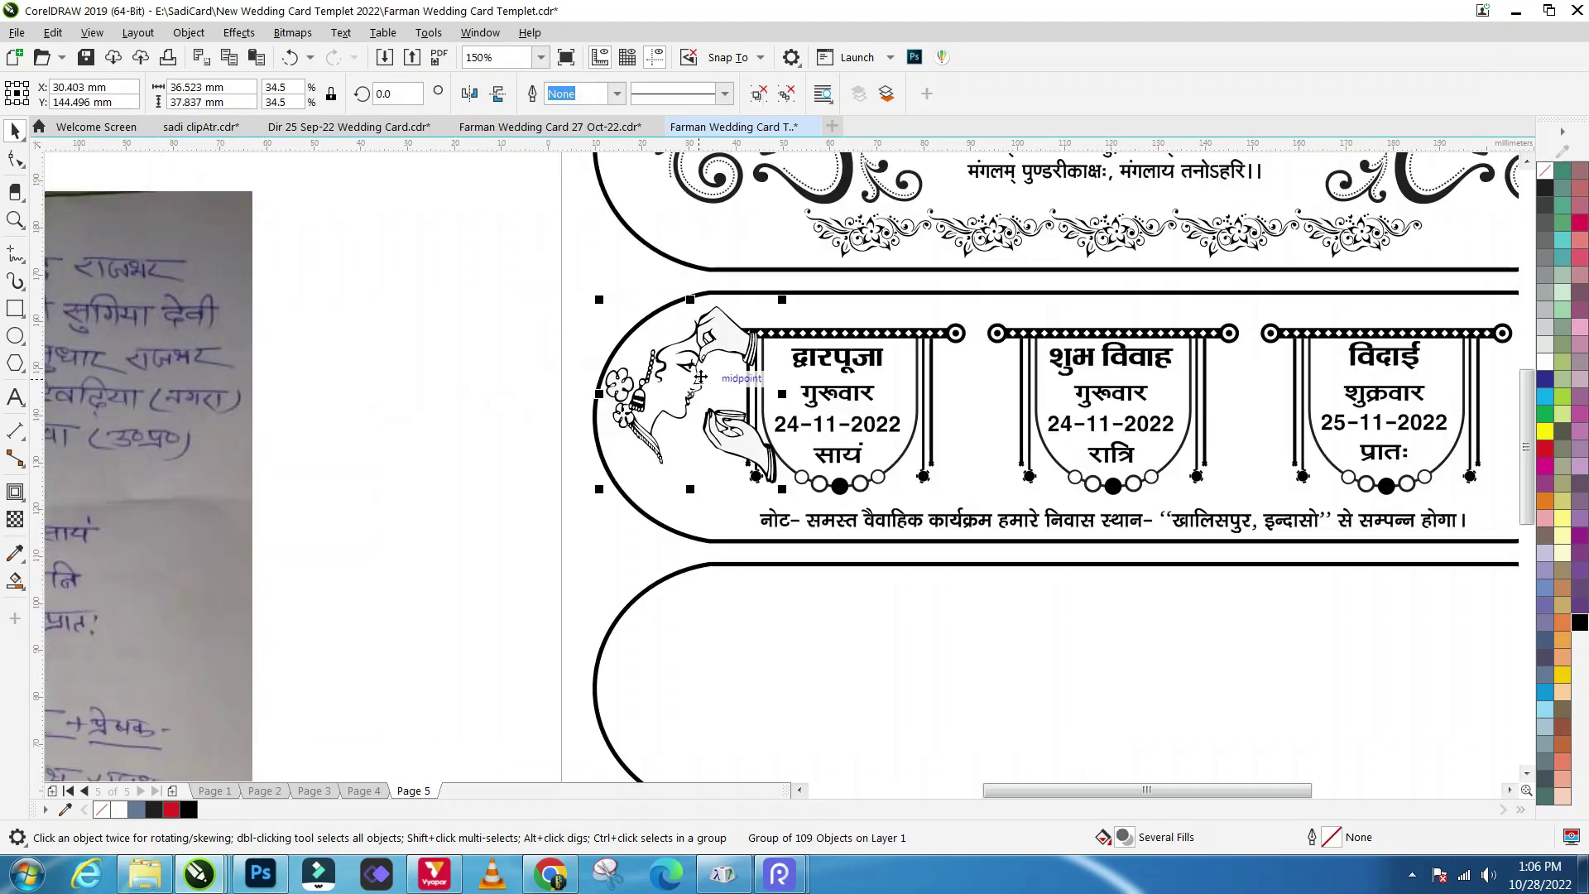
mouse_move(792, 293)
left_mouse_down()
mouse_move(666, 434)
mouse_move(676, 414)
left_mouse_up()
scroll(369, 423, "down", 2)
Step: Place the palanquin clipart at the banner's right end, scaled down to 4.5%
left_click(1124, 412)
left_click_drag(1123, 411, 1005, 403)
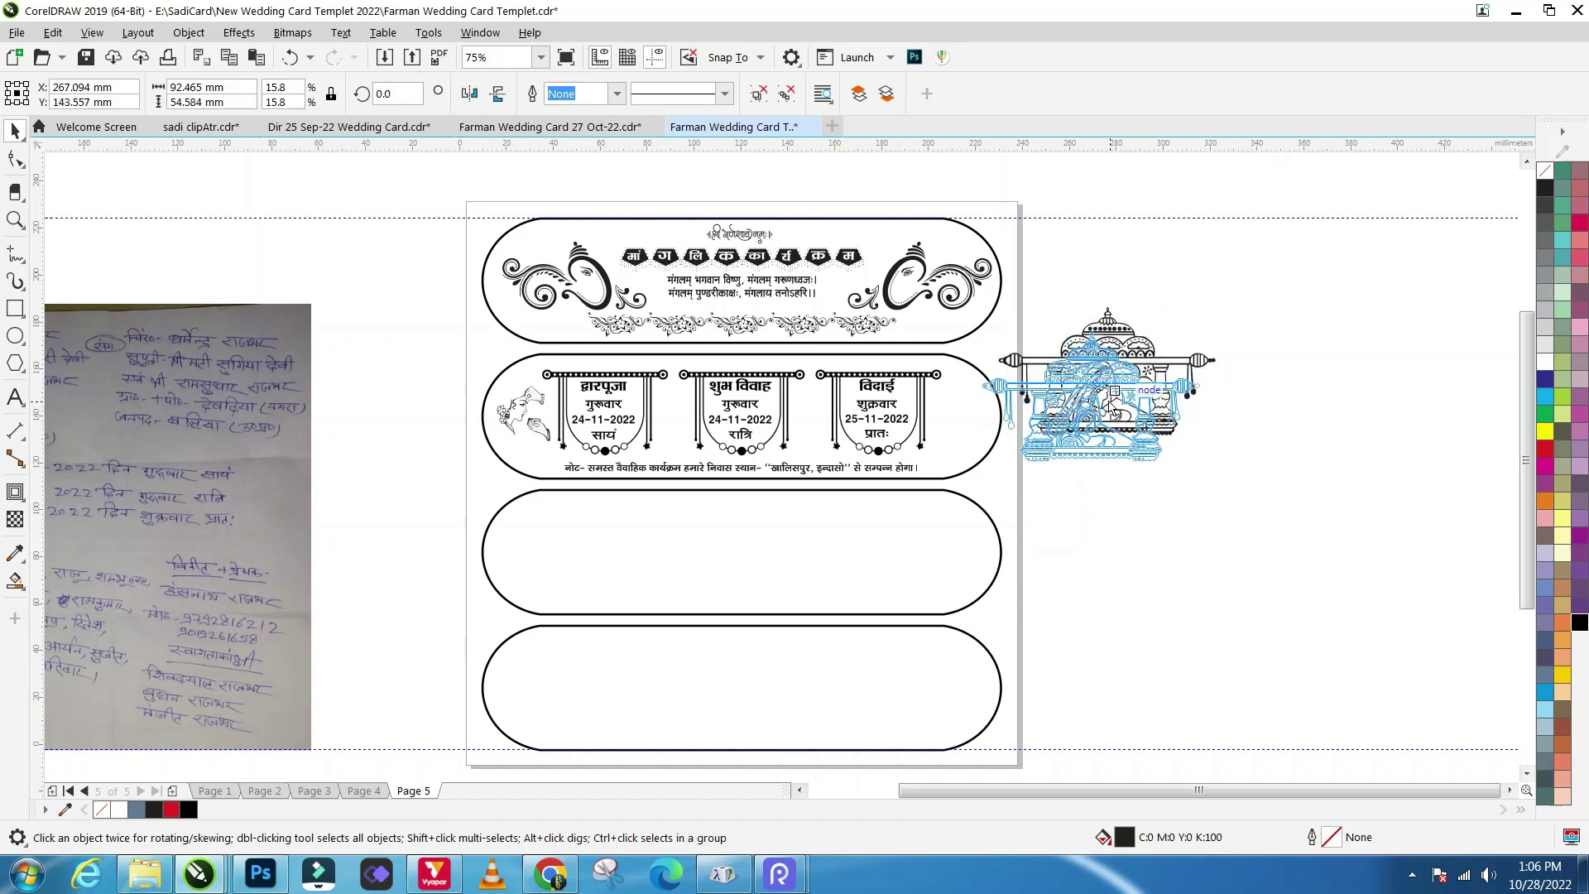
scroll(1006, 403, "up", 2)
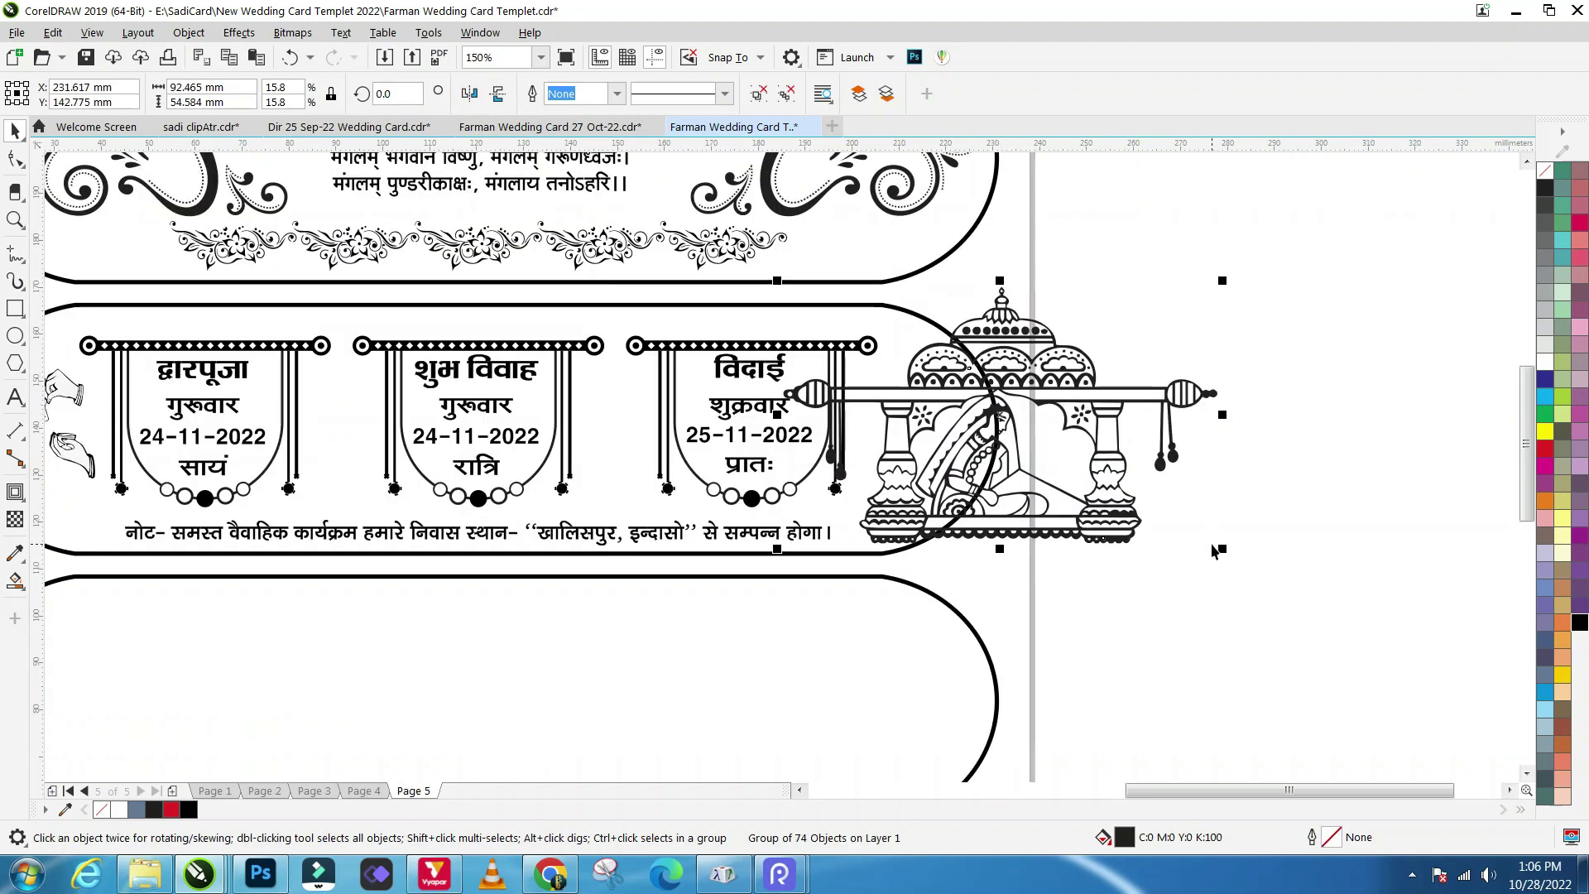
mouse_move(1222, 553)
left_mouse_down()
mouse_move(1067, 456)
mouse_move(927, 416)
left_mouse_up()
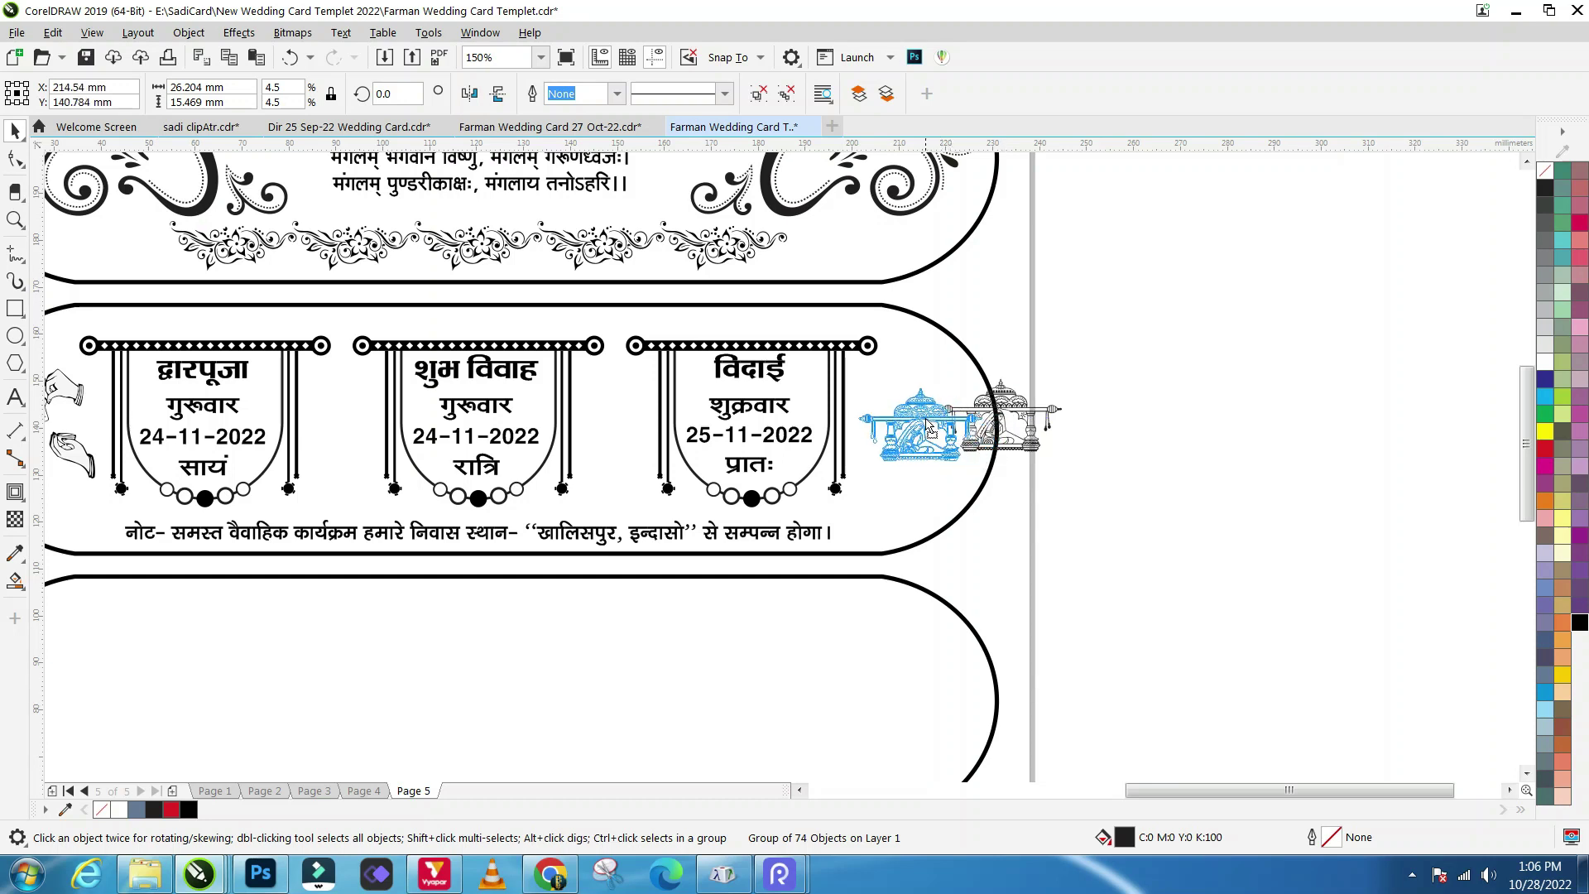
left_click(1254, 409)
scroll(1238, 341, "down", 2)
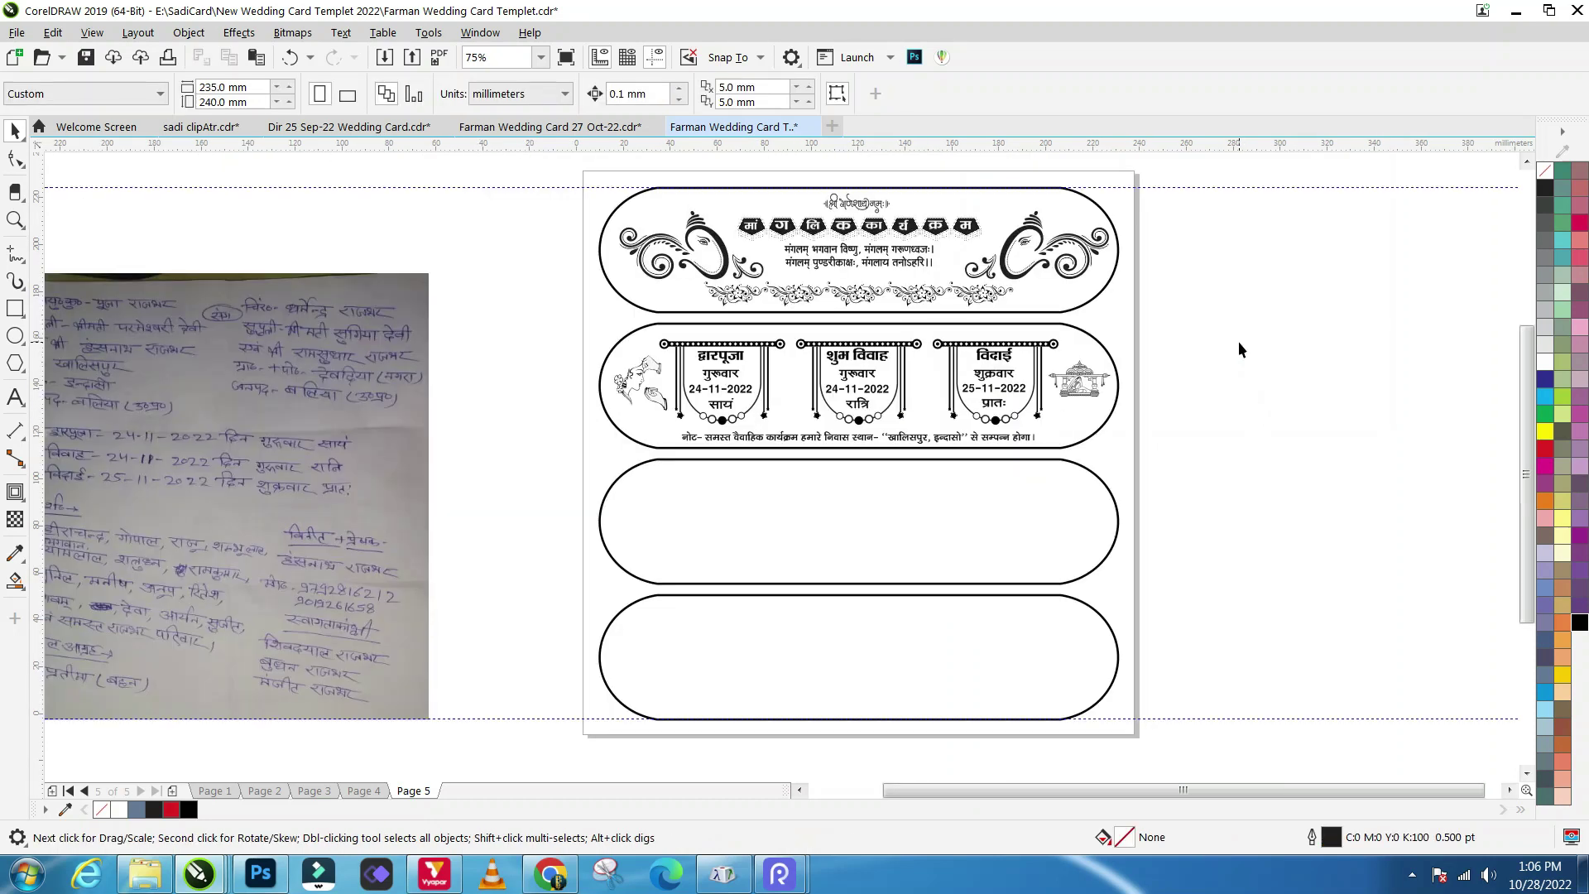
scroll(1195, 379, "up", 2)
left_click(960, 379)
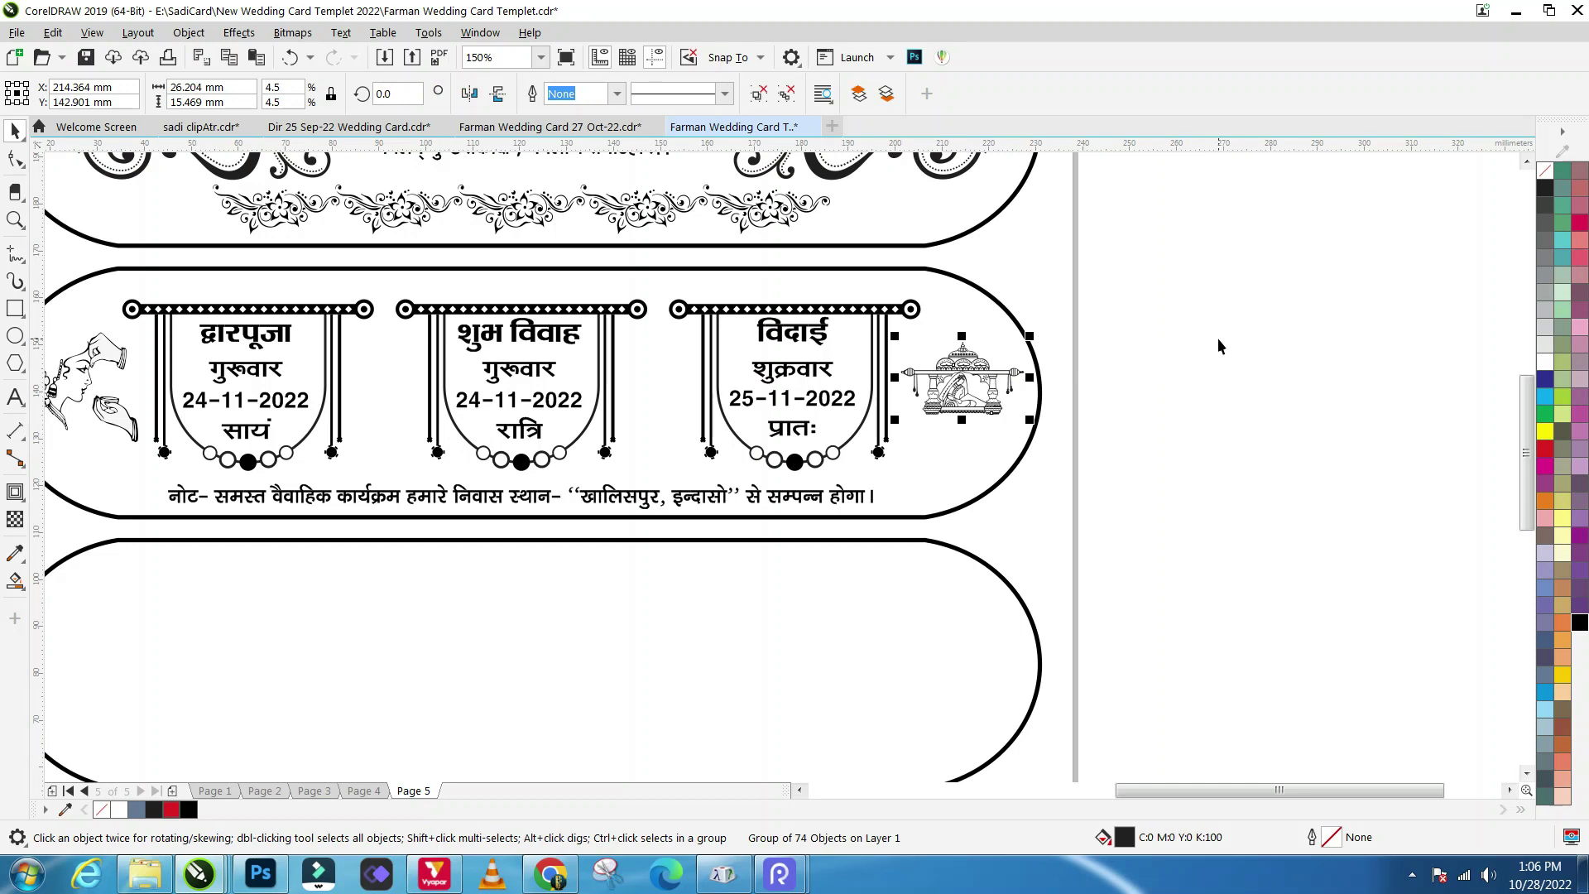
scroll(1217, 338, "down", 2)
scroll(666, 364, "up", 2)
scroll(666, 364, "down", 2)
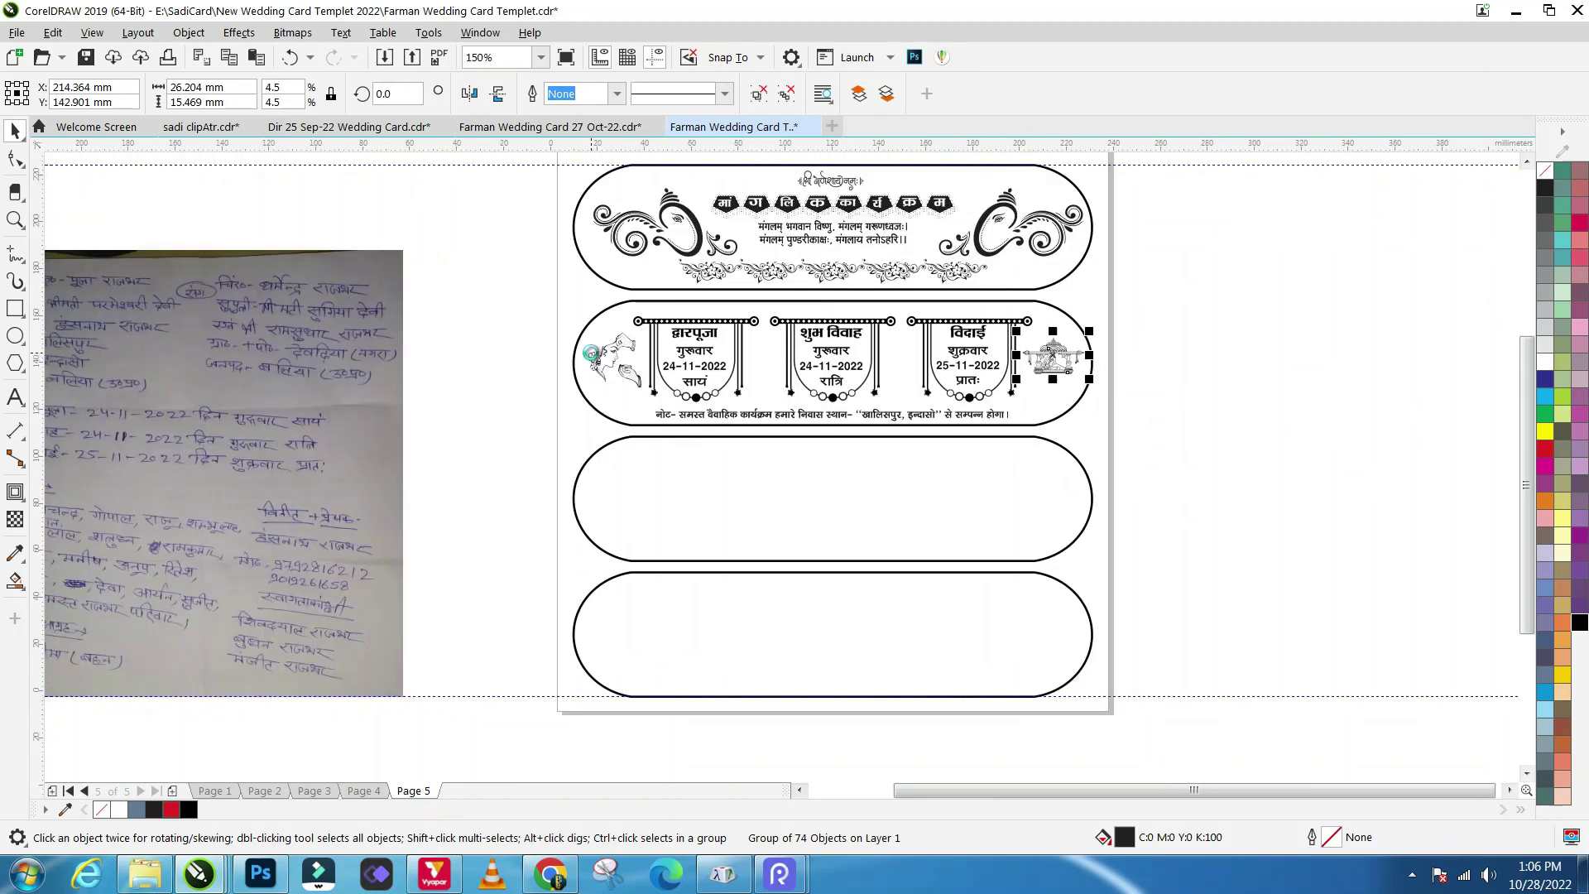
left_click(1356, 416)
scroll(1388, 458, "up", 1)
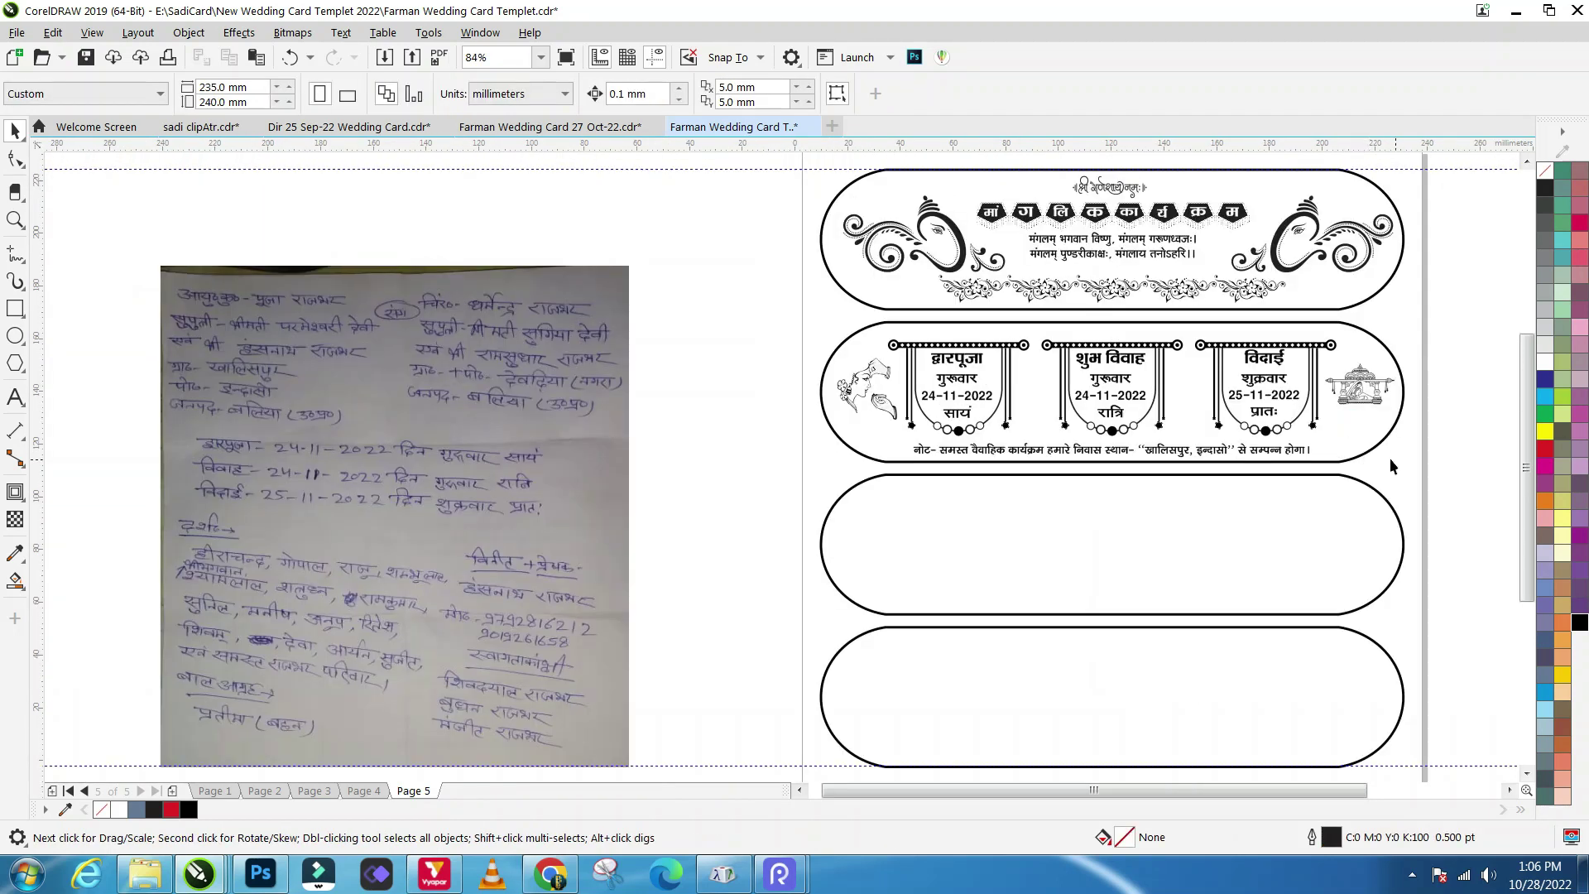
scroll(1051, 711, "down", 1)
Step: Paste the mandala ornament, rotate it 90° upright and scale it to 7%
key("ctrl+v")
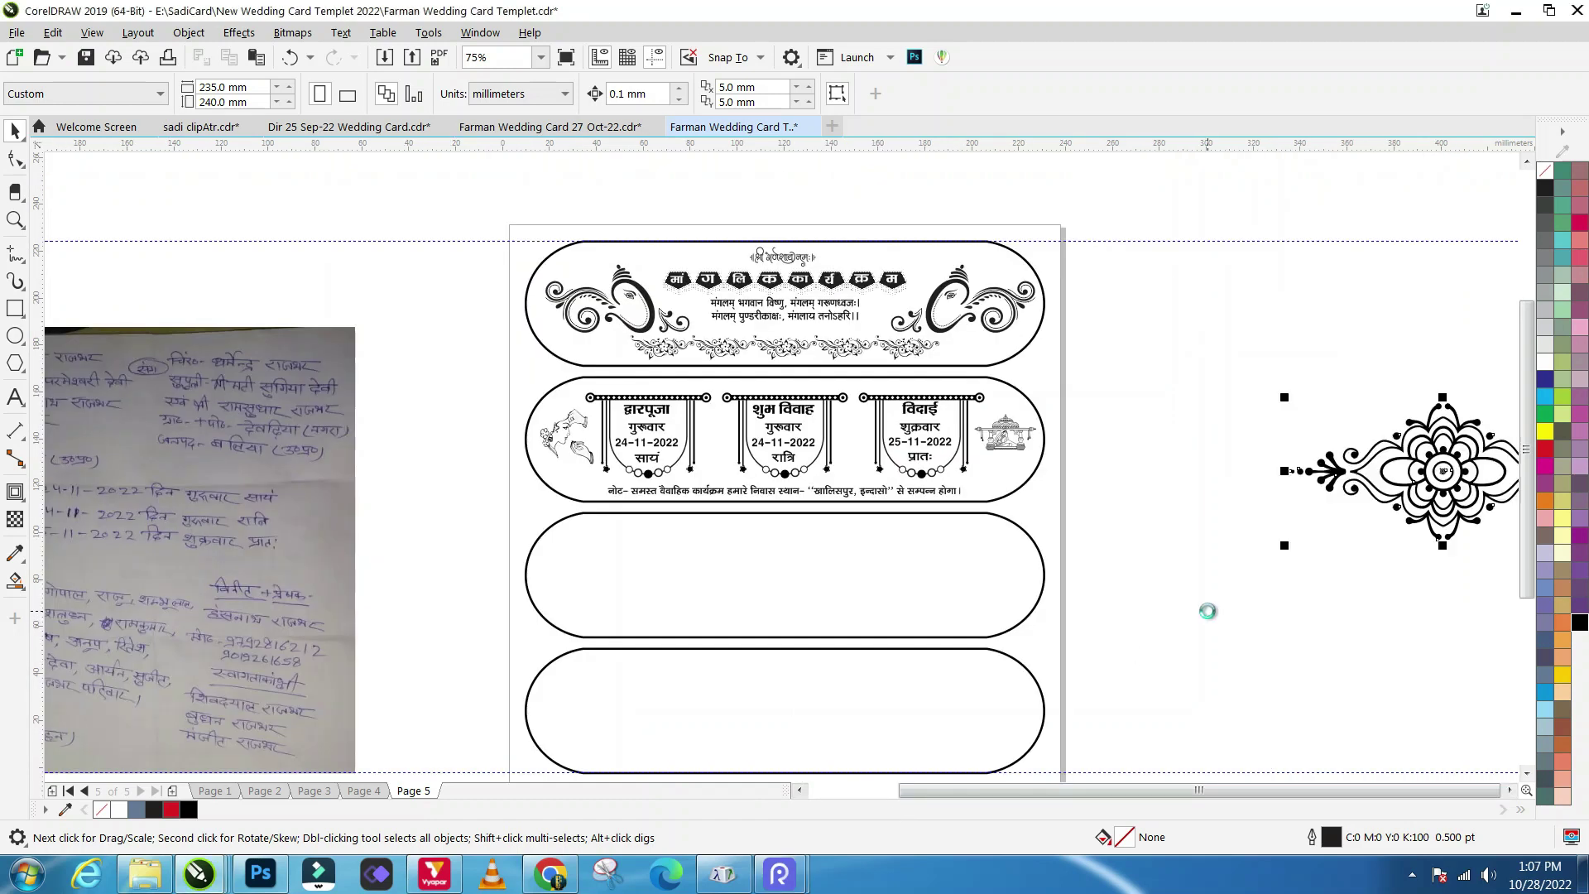
left_click_drag(1346, 488, 897, 552)
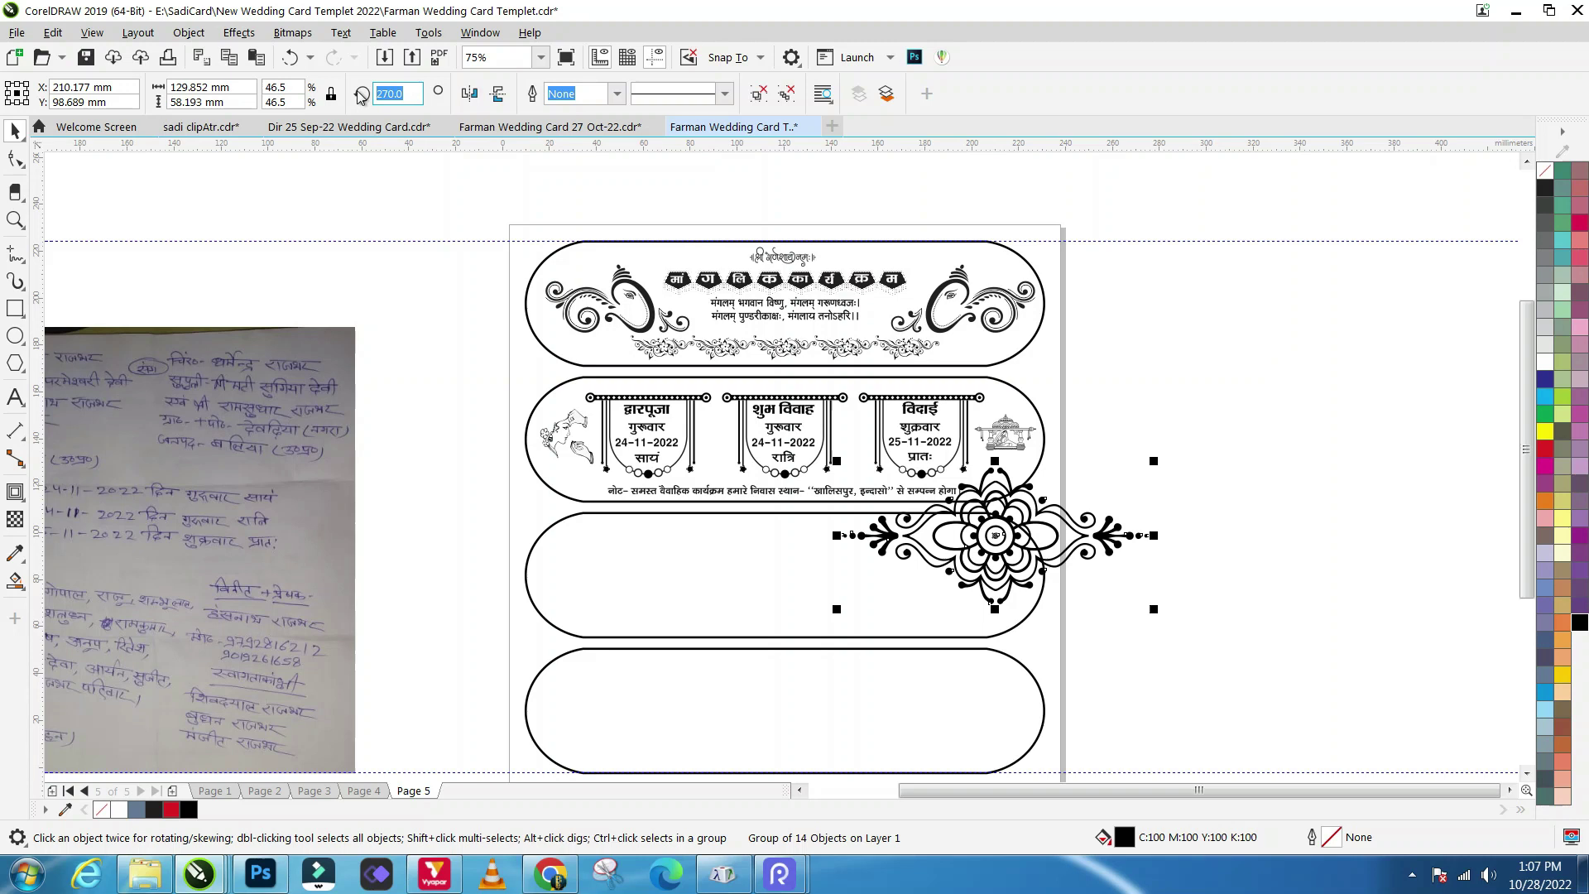
key("Return")
type("9")
mouse_move(1158, 460)
left_mouse_down()
mouse_move(1023, 521)
mouse_move(459, 355)
left_mouse_up()
scroll(993, 536, "up", 2)
scroll(488, 358, "up", 4)
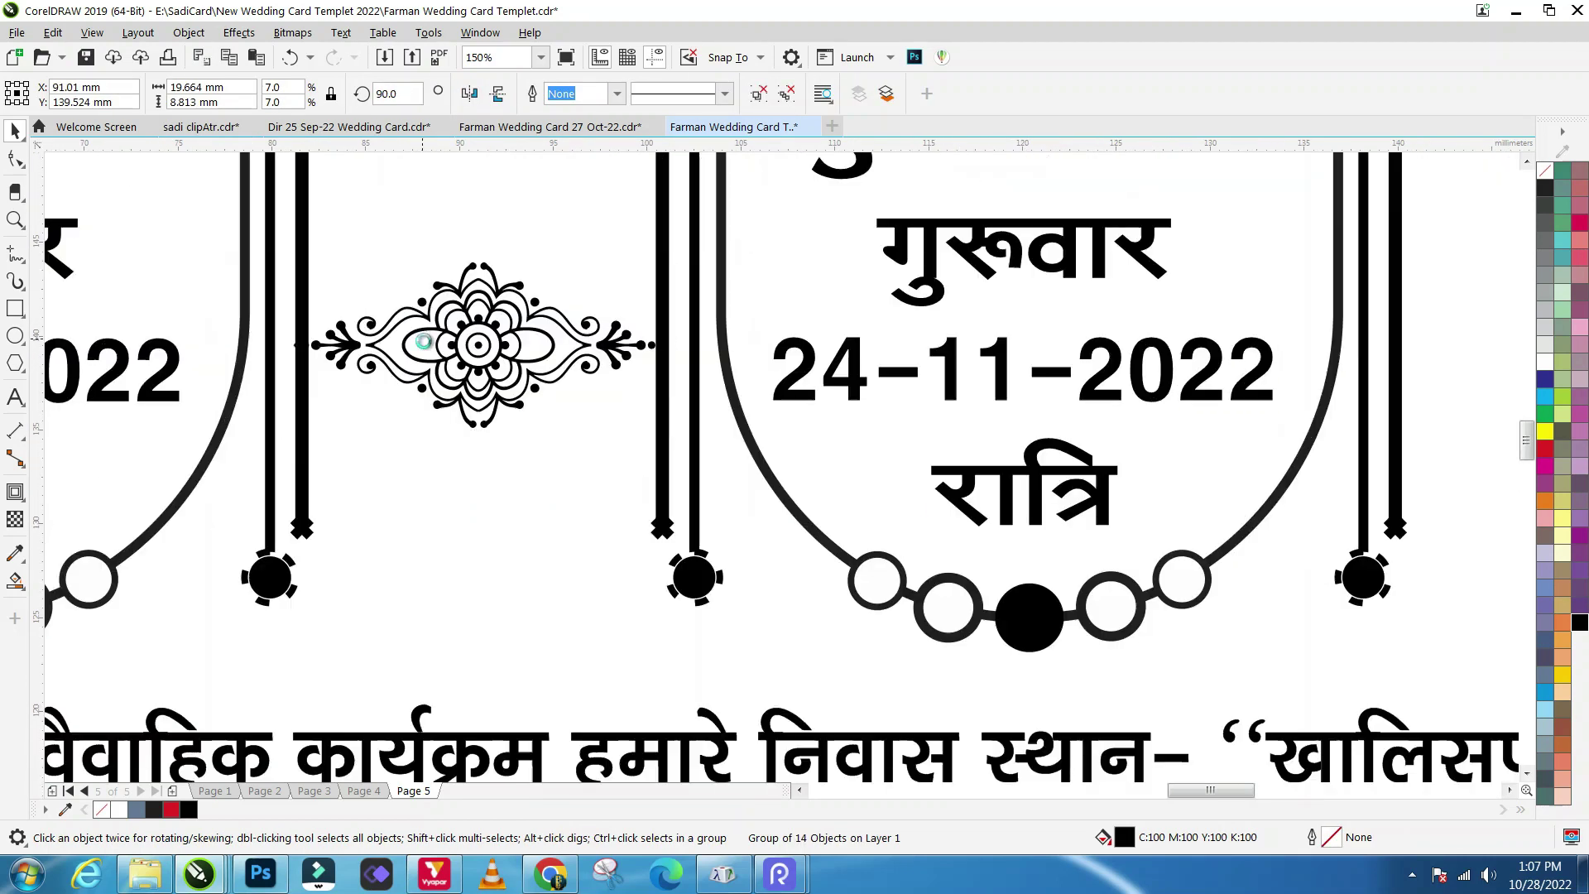
left_click(490, 358)
mouse_move(283, 434)
left_mouse_down()
mouse_move(444, 565)
mouse_move(560, 532)
left_mouse_up()
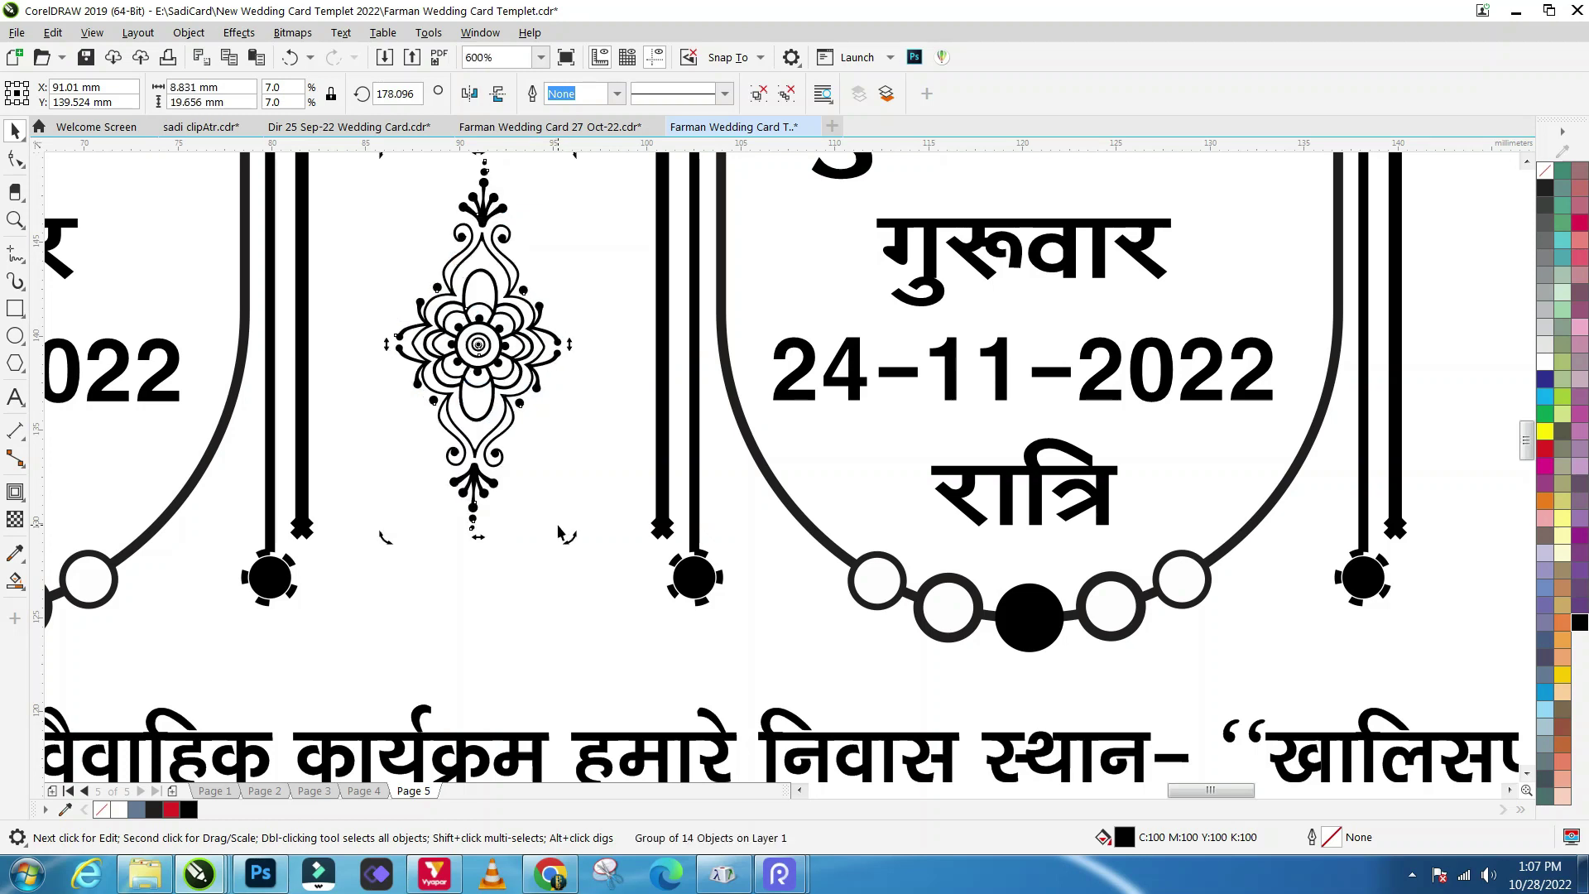
Step: Position mandalas between the first and second, and second and third arches
scroll(674, 496, "down", 1)
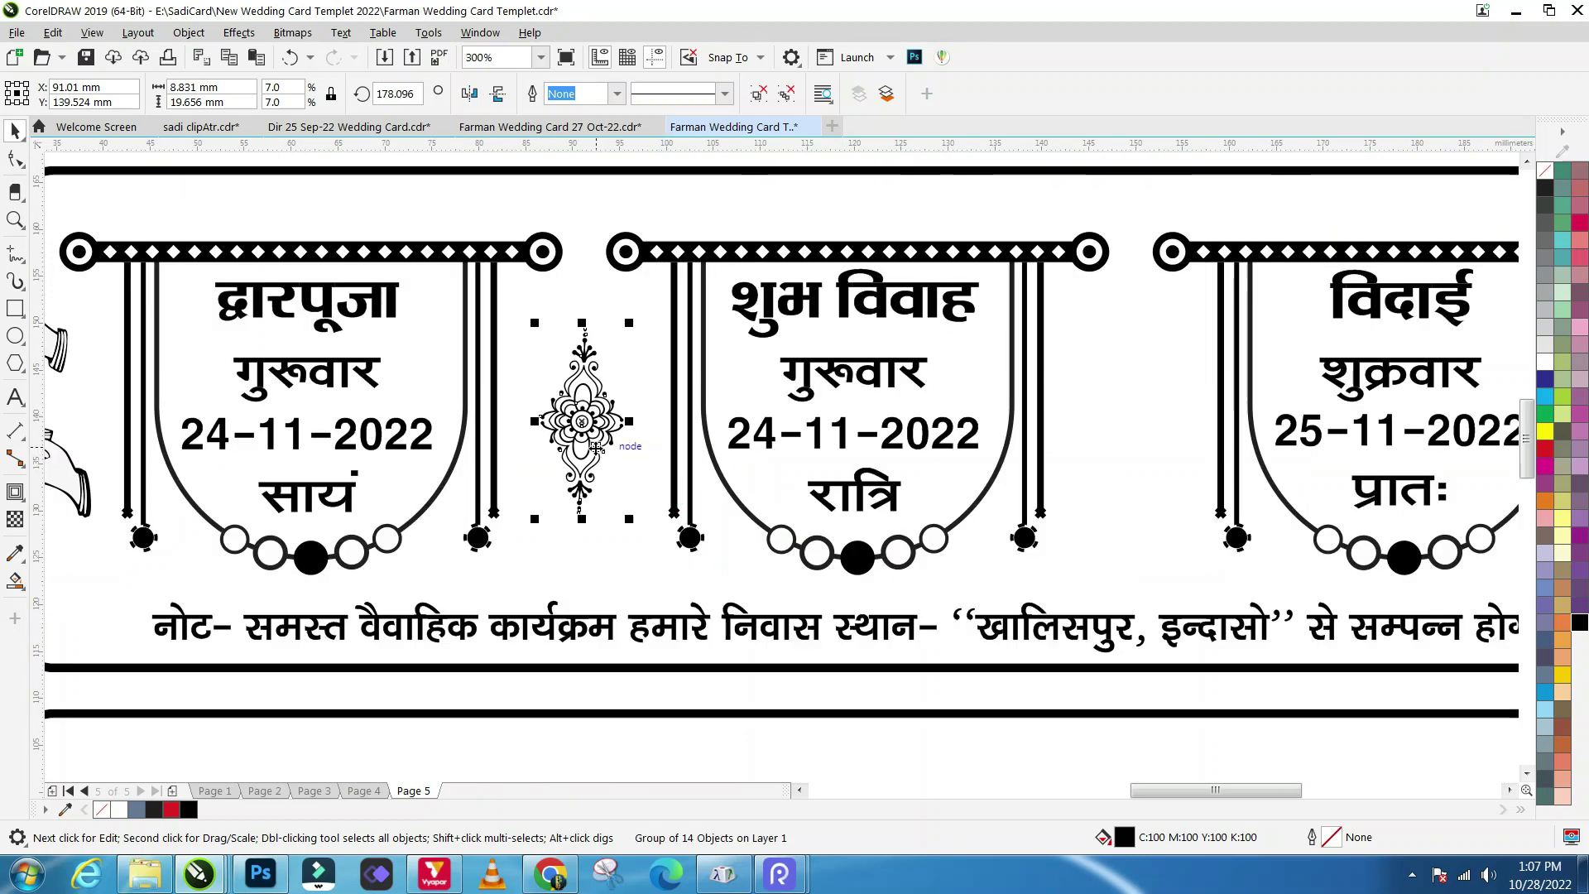
left_click_drag(585, 426, 582, 409)
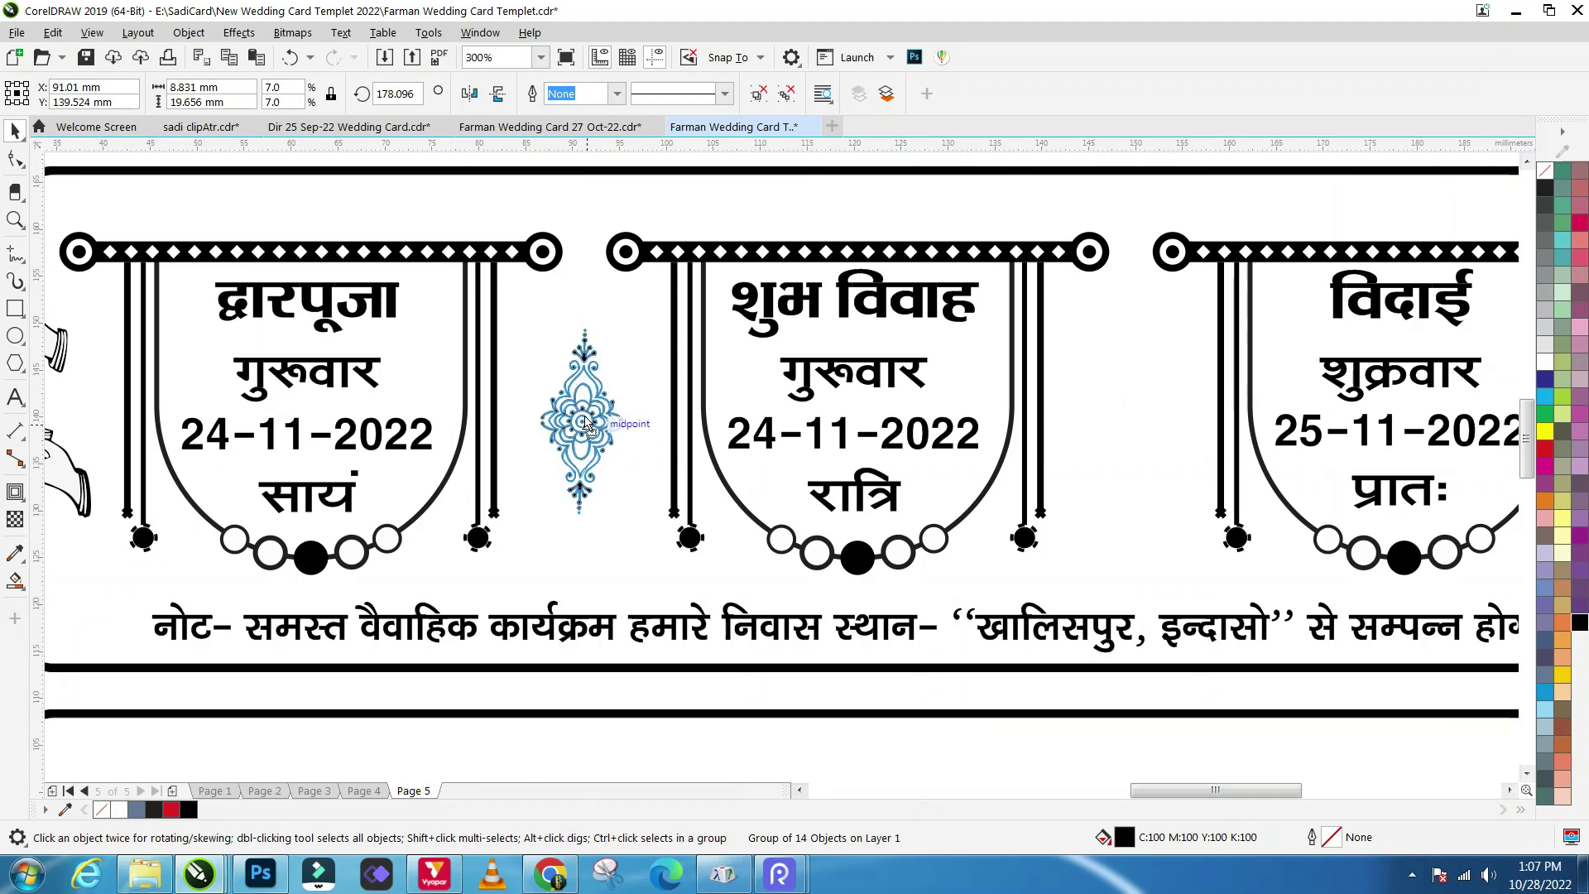
scroll(583, 409, "down", 1)
scroll(582, 389, "up", 1)
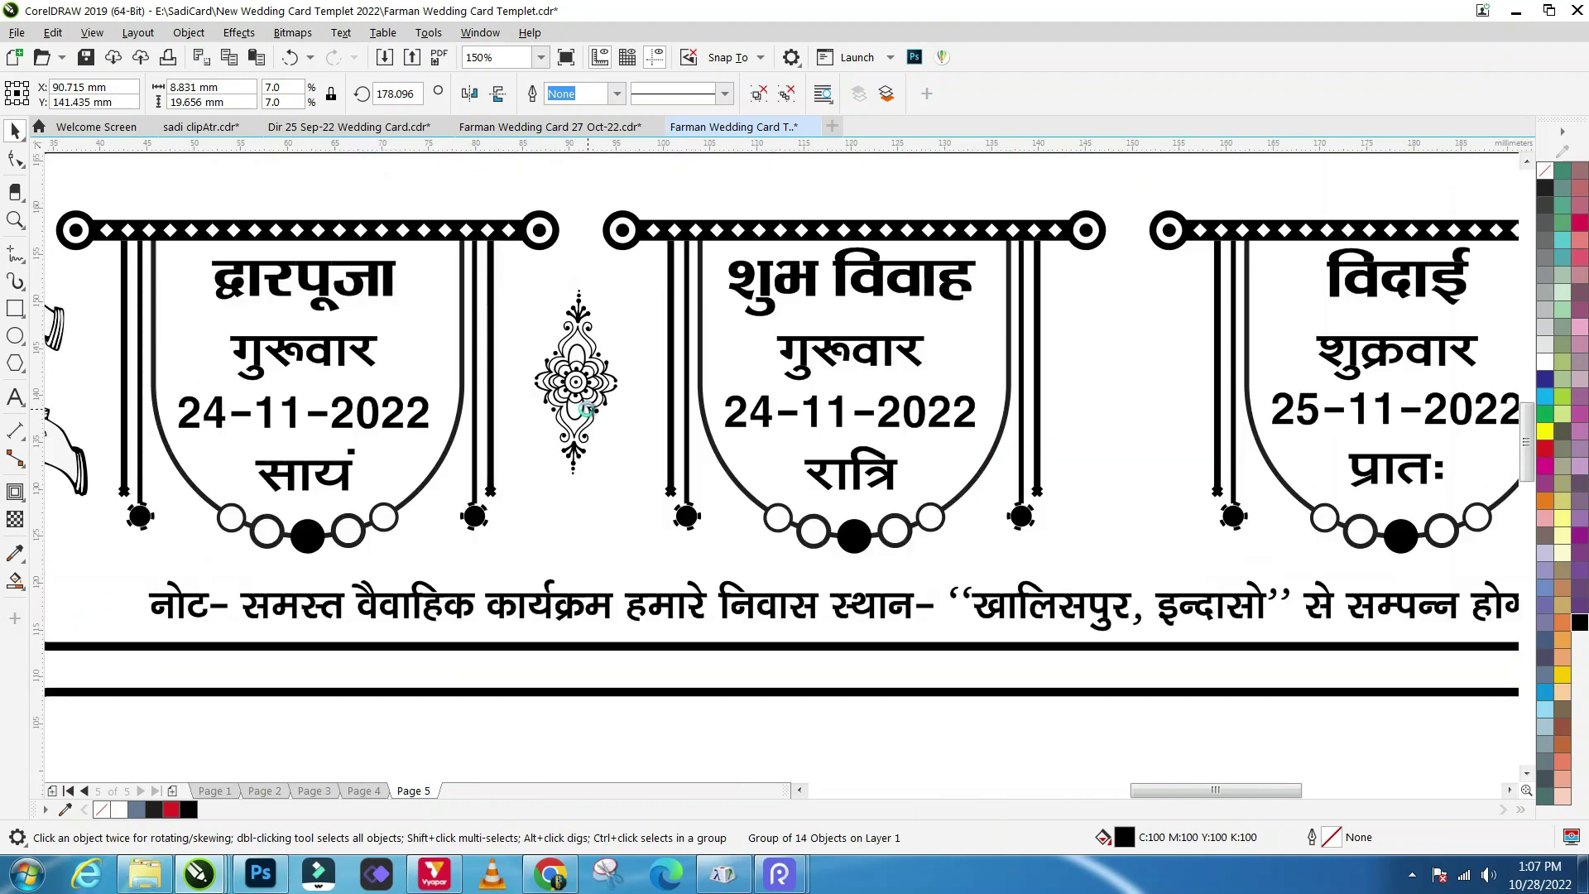
left_click_drag(578, 387, 1130, 434)
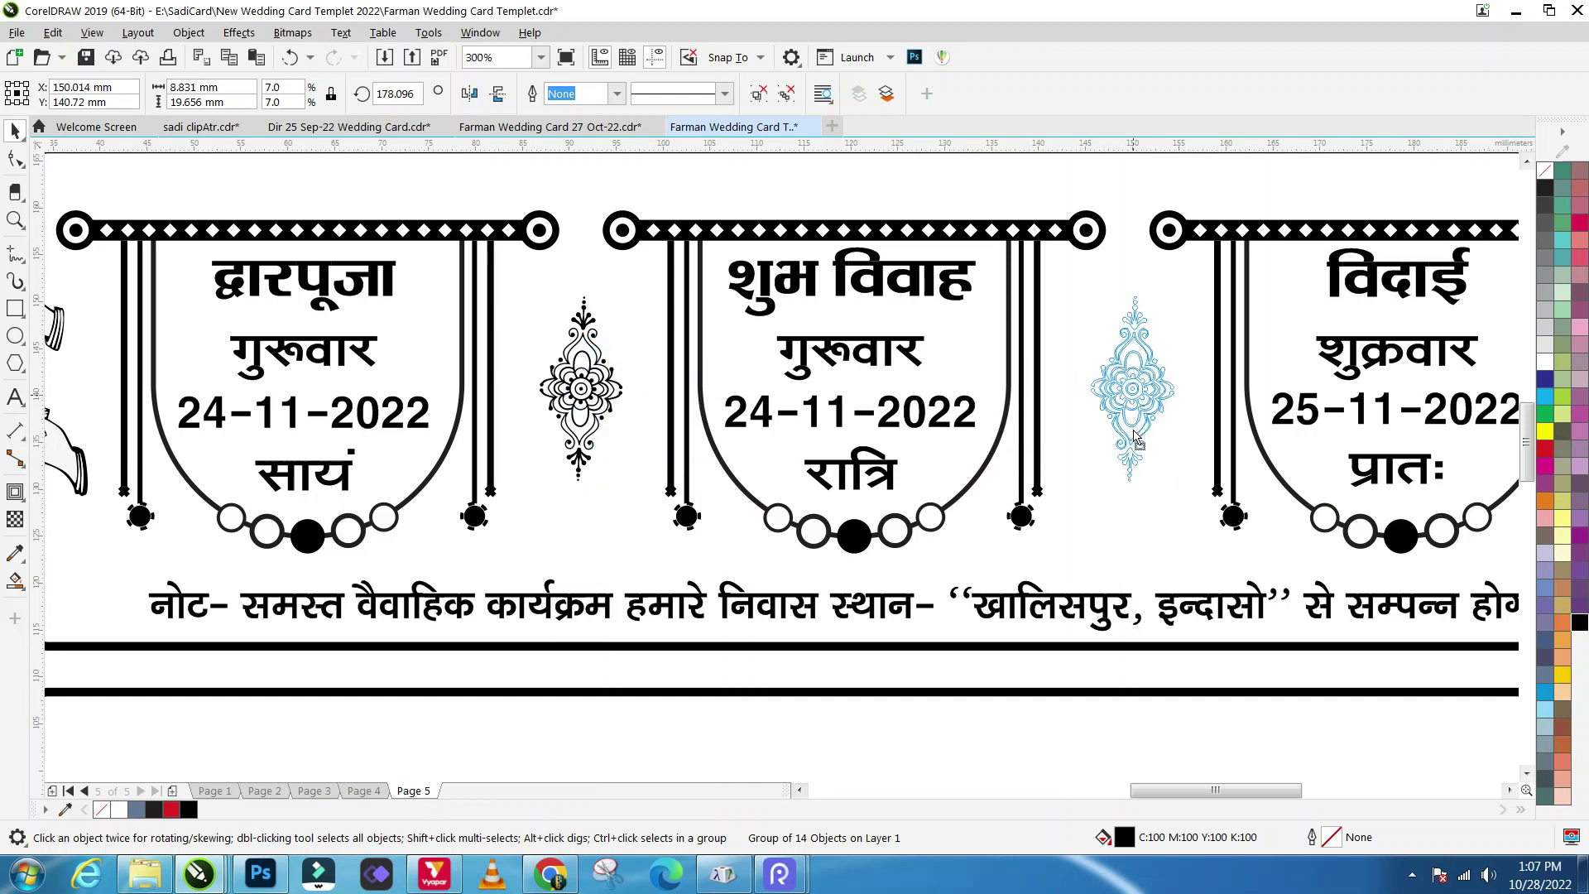
left_click_drag(1130, 434, 1135, 436)
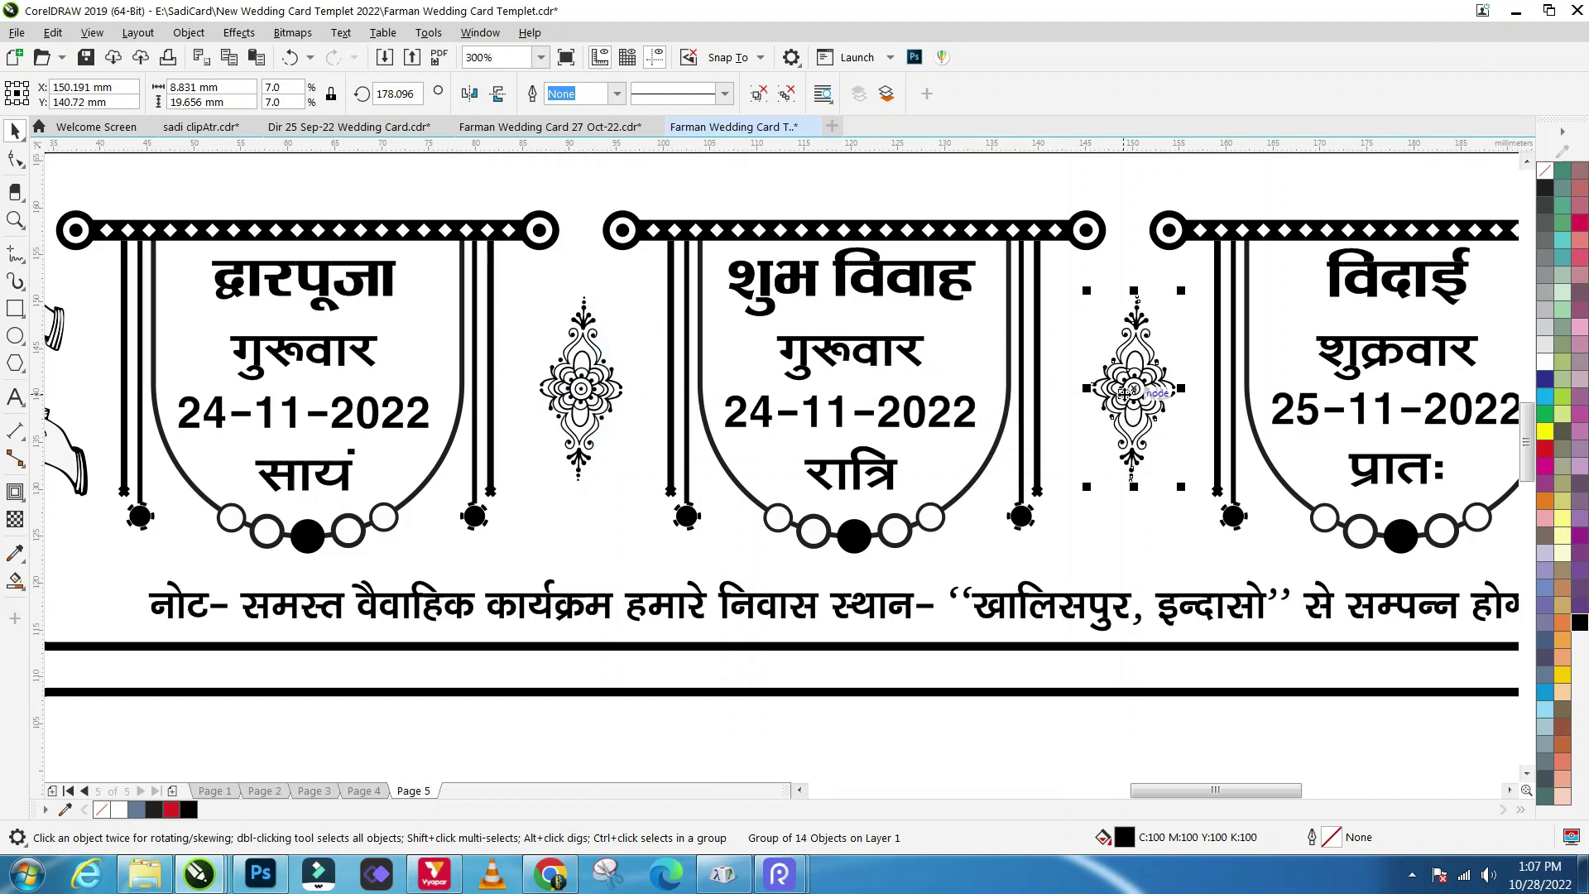
mouse_move(40, 523)
left_mouse_down()
mouse_move(1150, 565)
mouse_move(1136, 565)
left_mouse_up()
left_click(1134, 562)
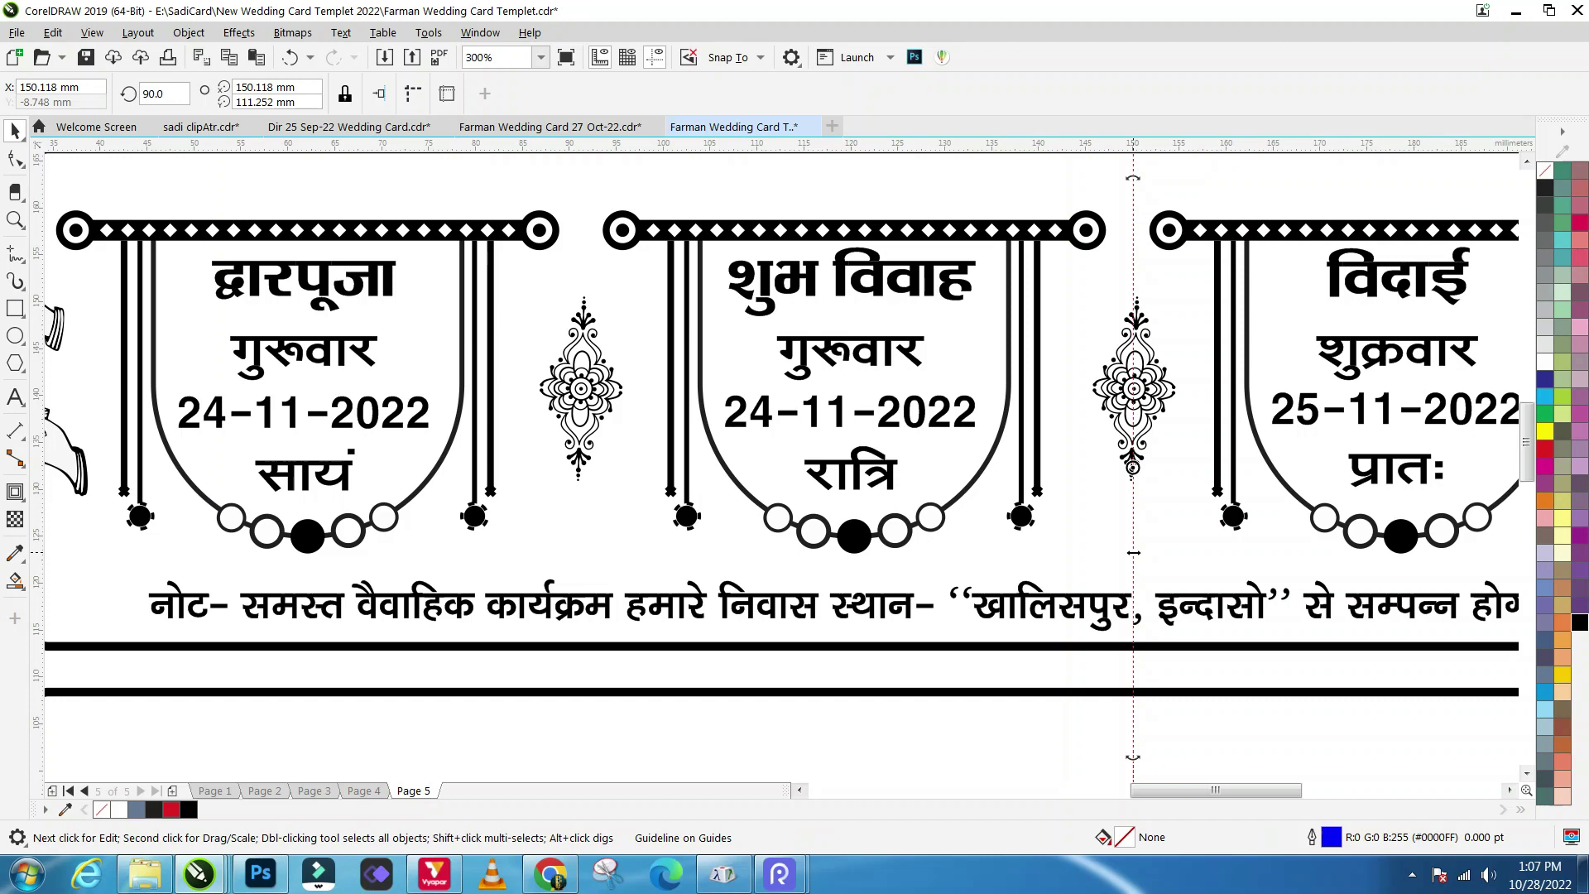
key("F4")
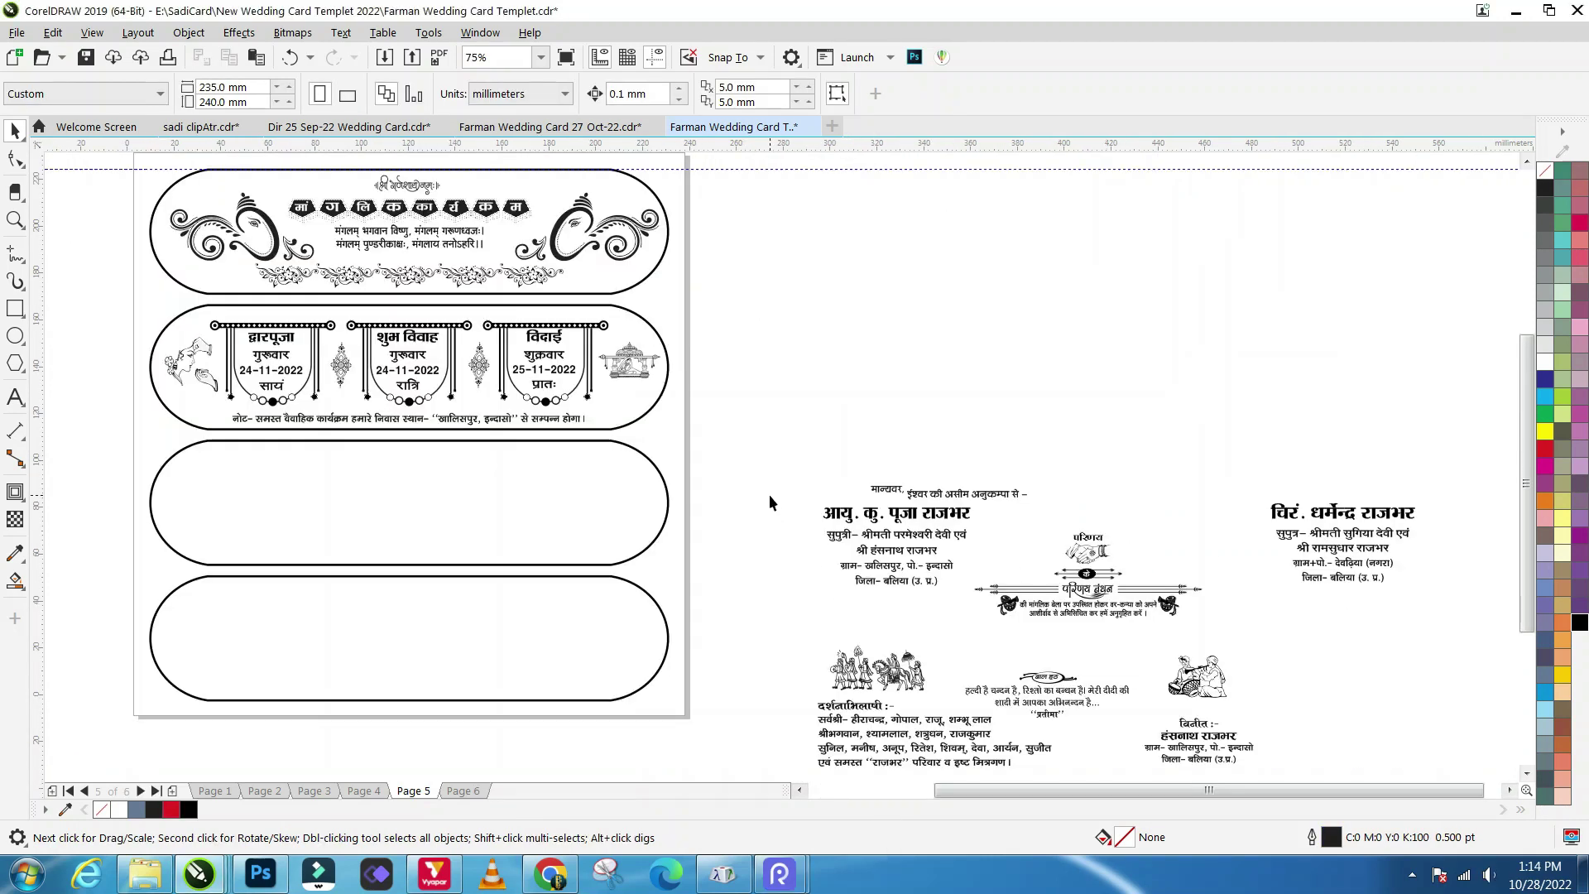
Step: Move the bride and groom details block into the third banner
left_click_drag(1332, 648, 1438, 637)
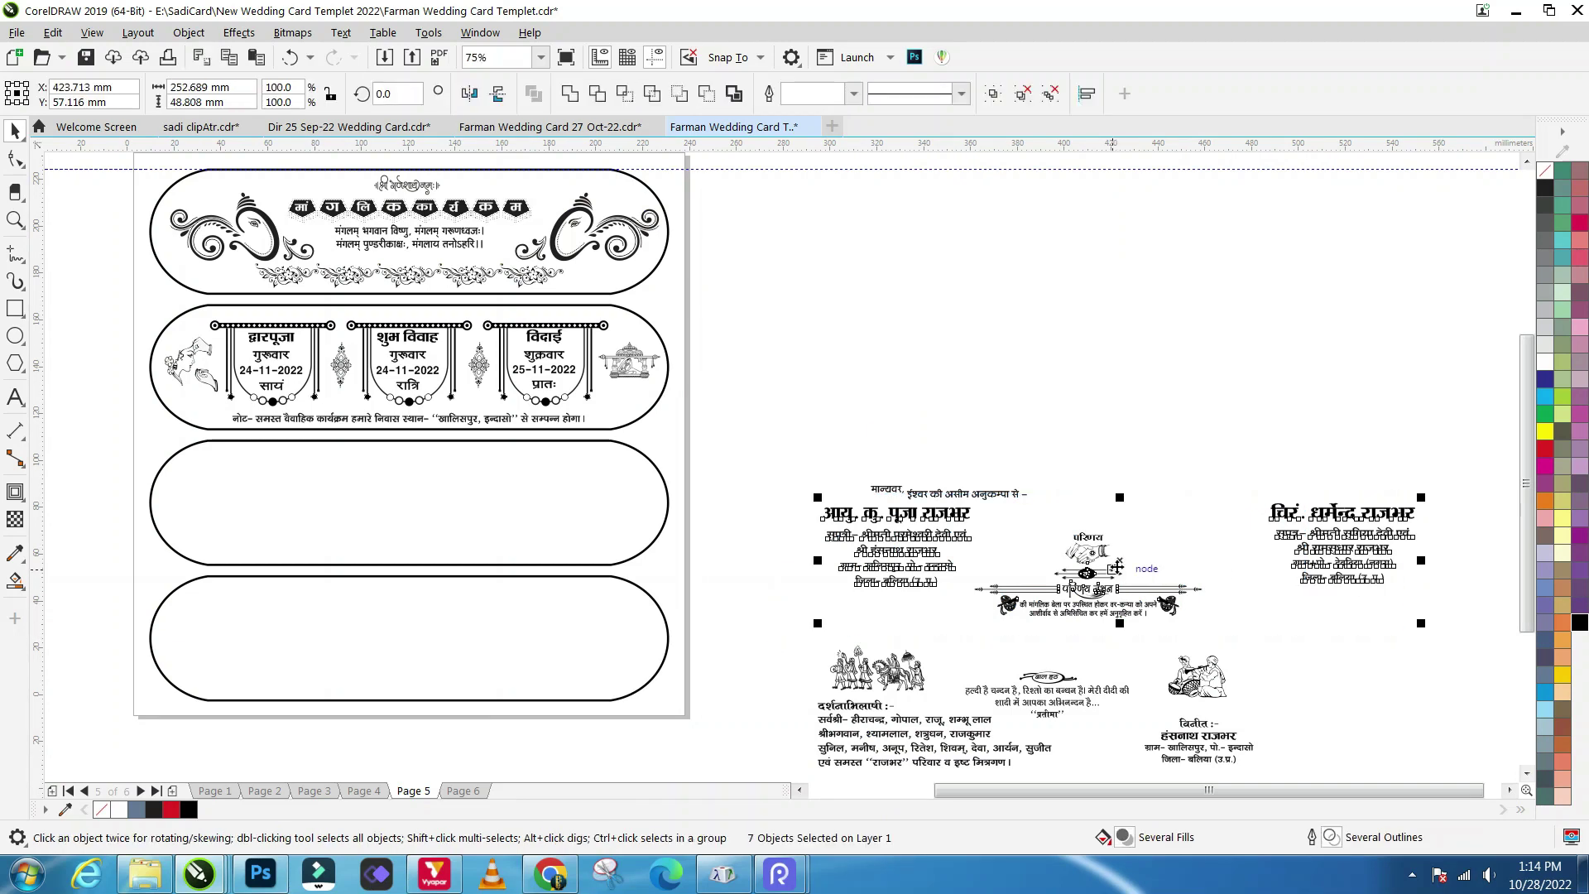
left_click_drag(1117, 564, 479, 527)
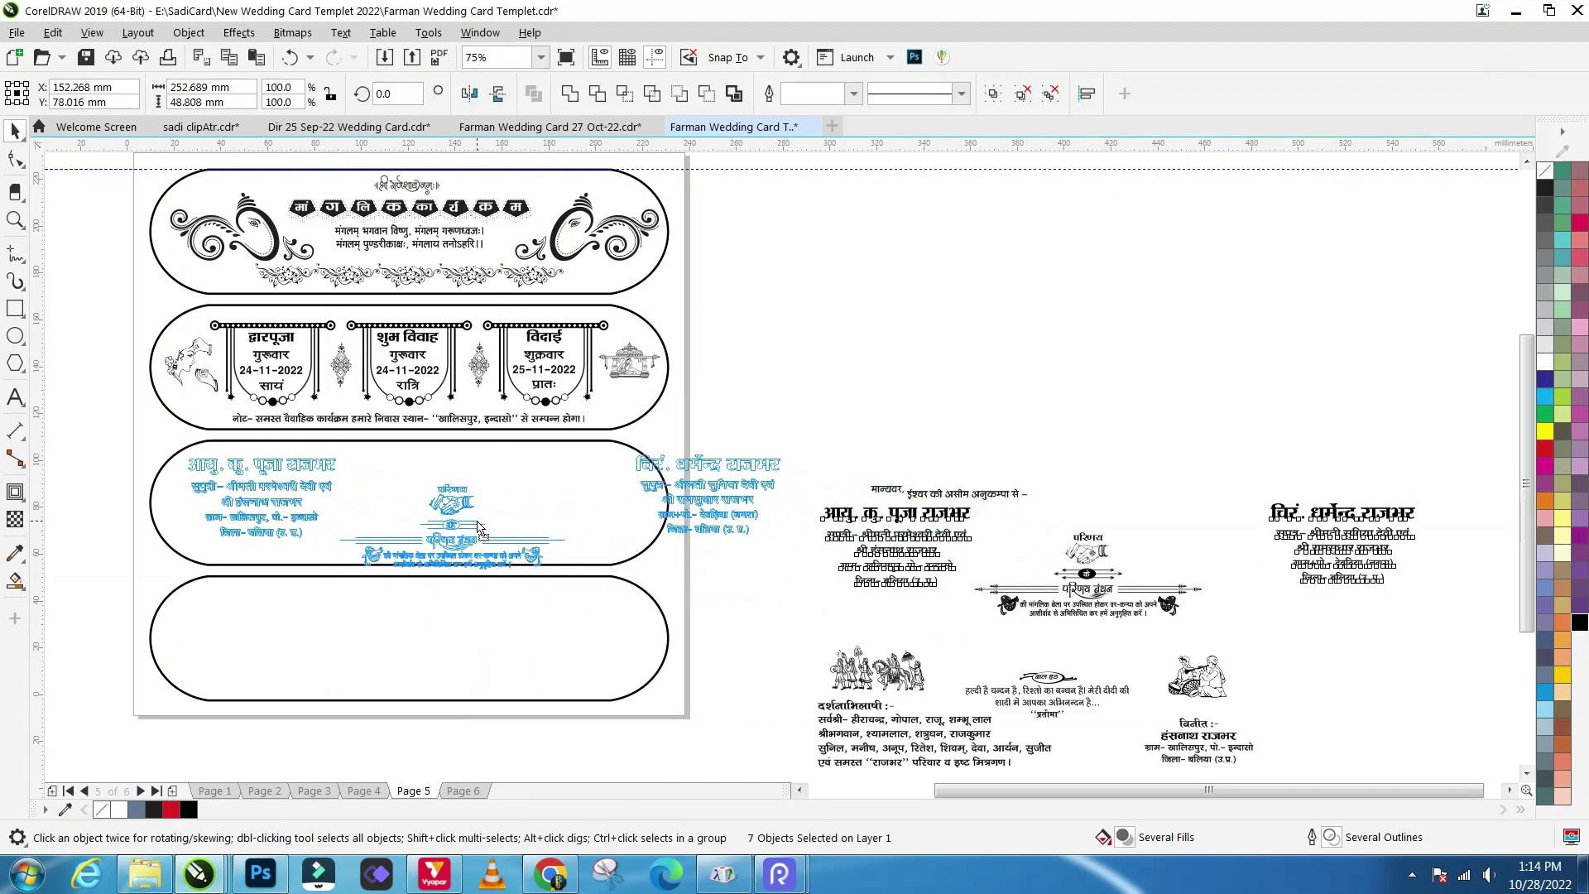
left_click_drag(478, 524, 477, 529)
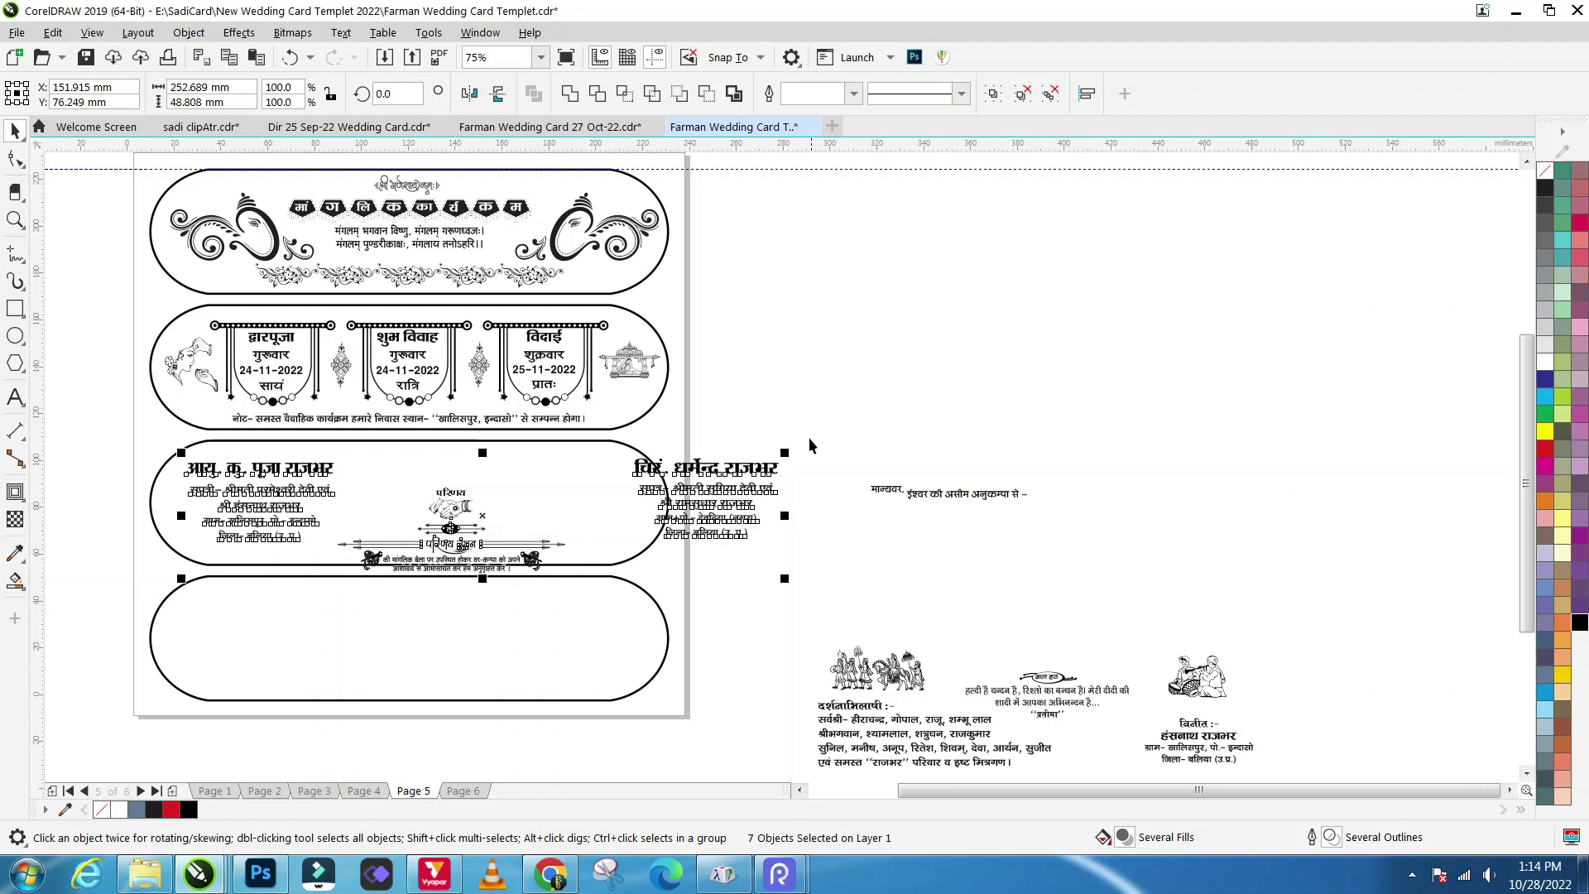
left_click(814, 435)
Step: Shift the groom's details and the bride's text block slightly left
left_click_drag(582, 573, 582, 570)
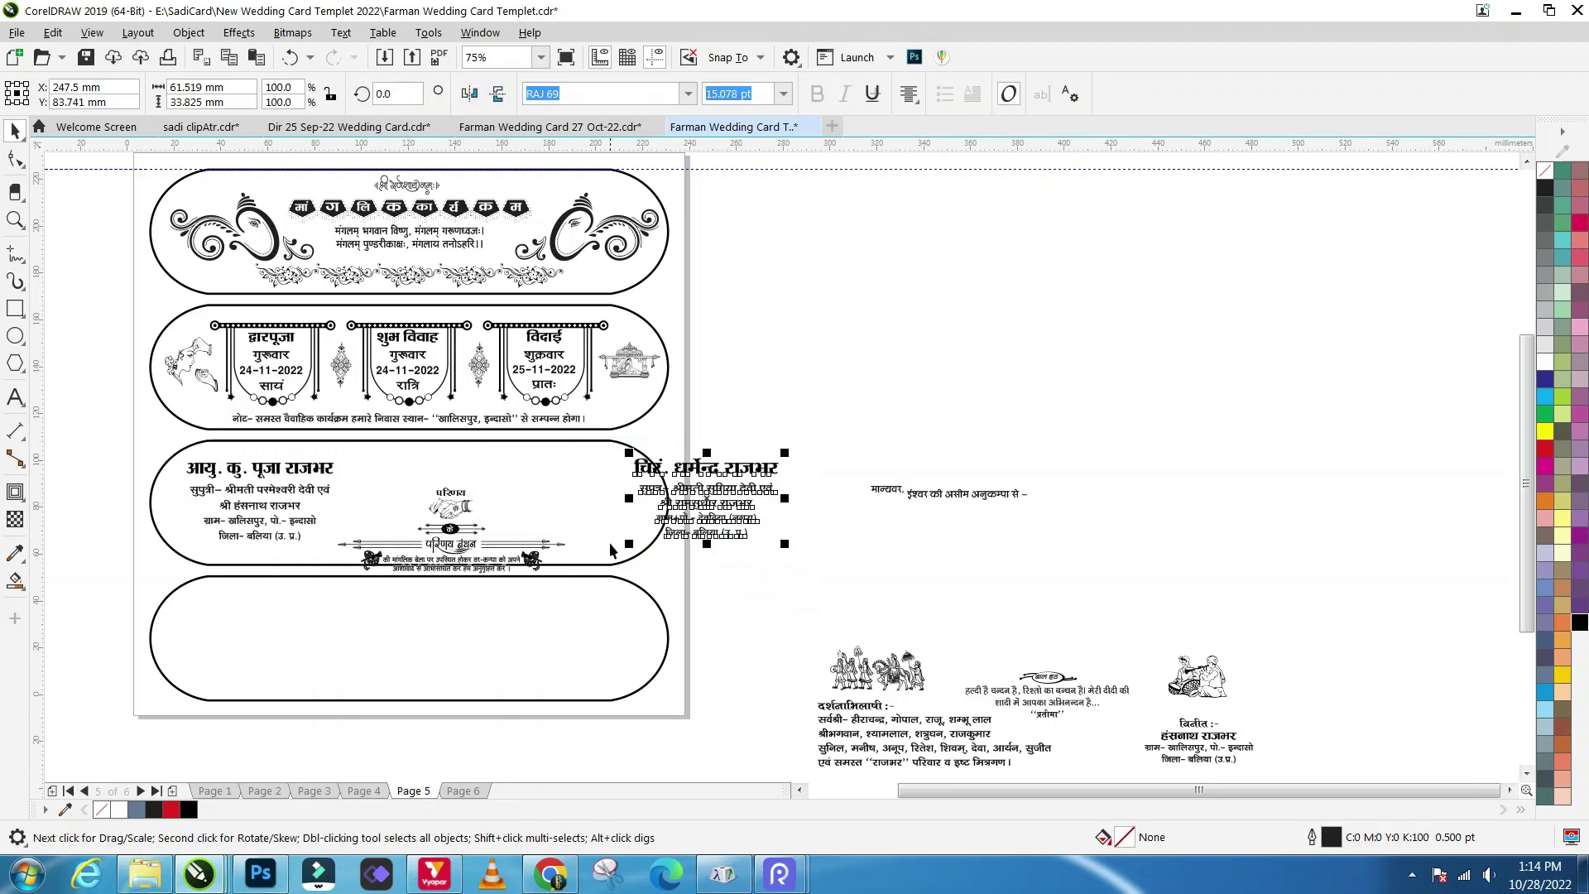
scroll(453, 526, "up", 1)
left_click_drag(956, 475, 675, 490)
left_click(846, 529)
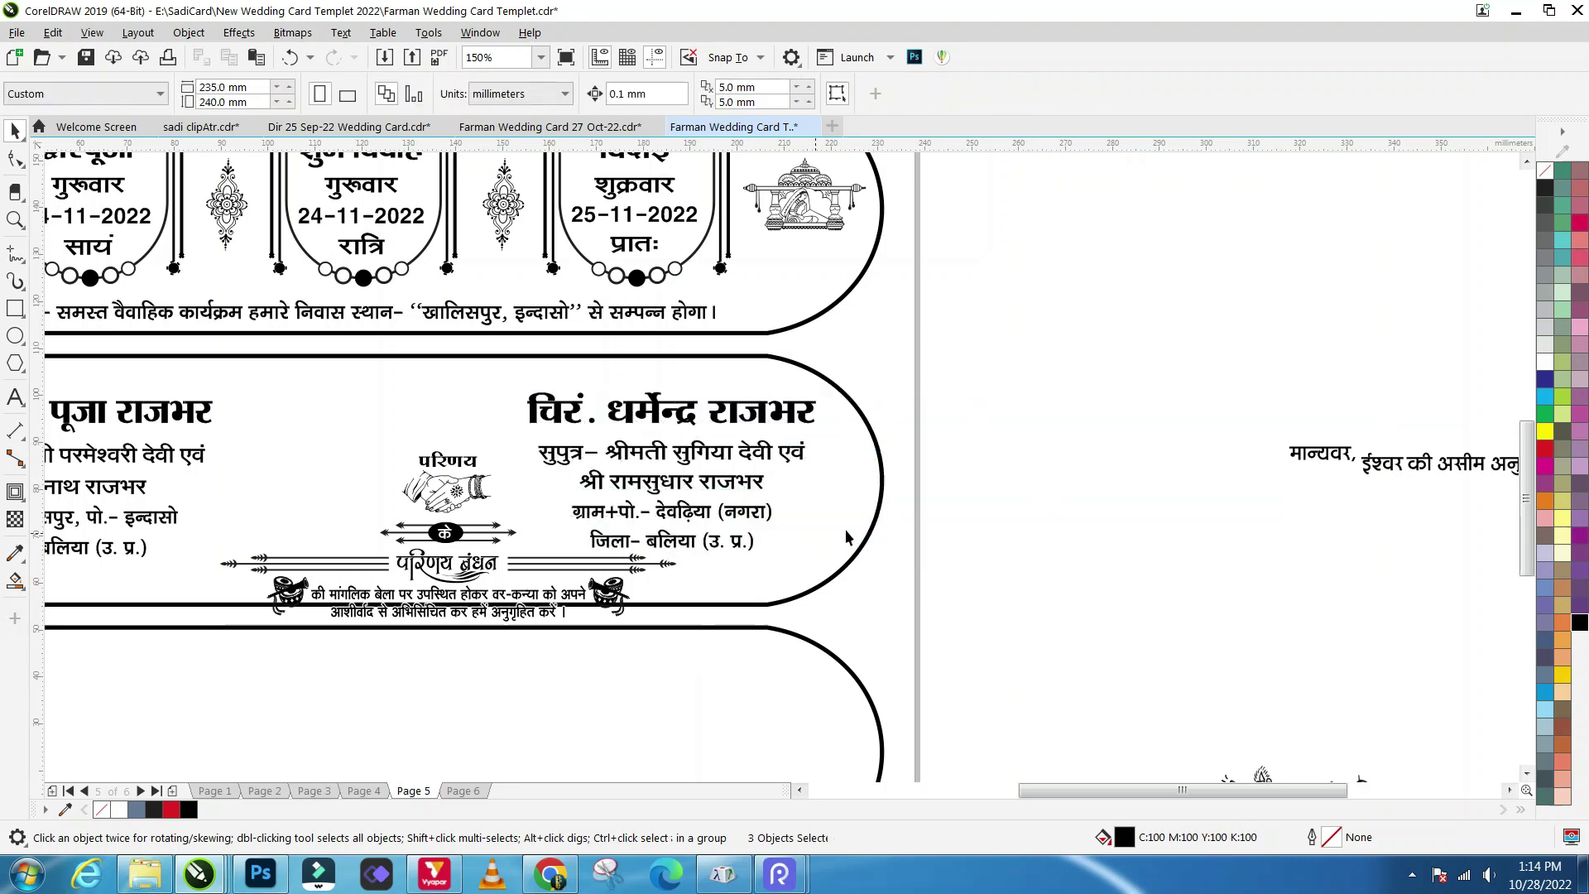
left_click(661, 546)
scroll(1072, 368, "down", 2)
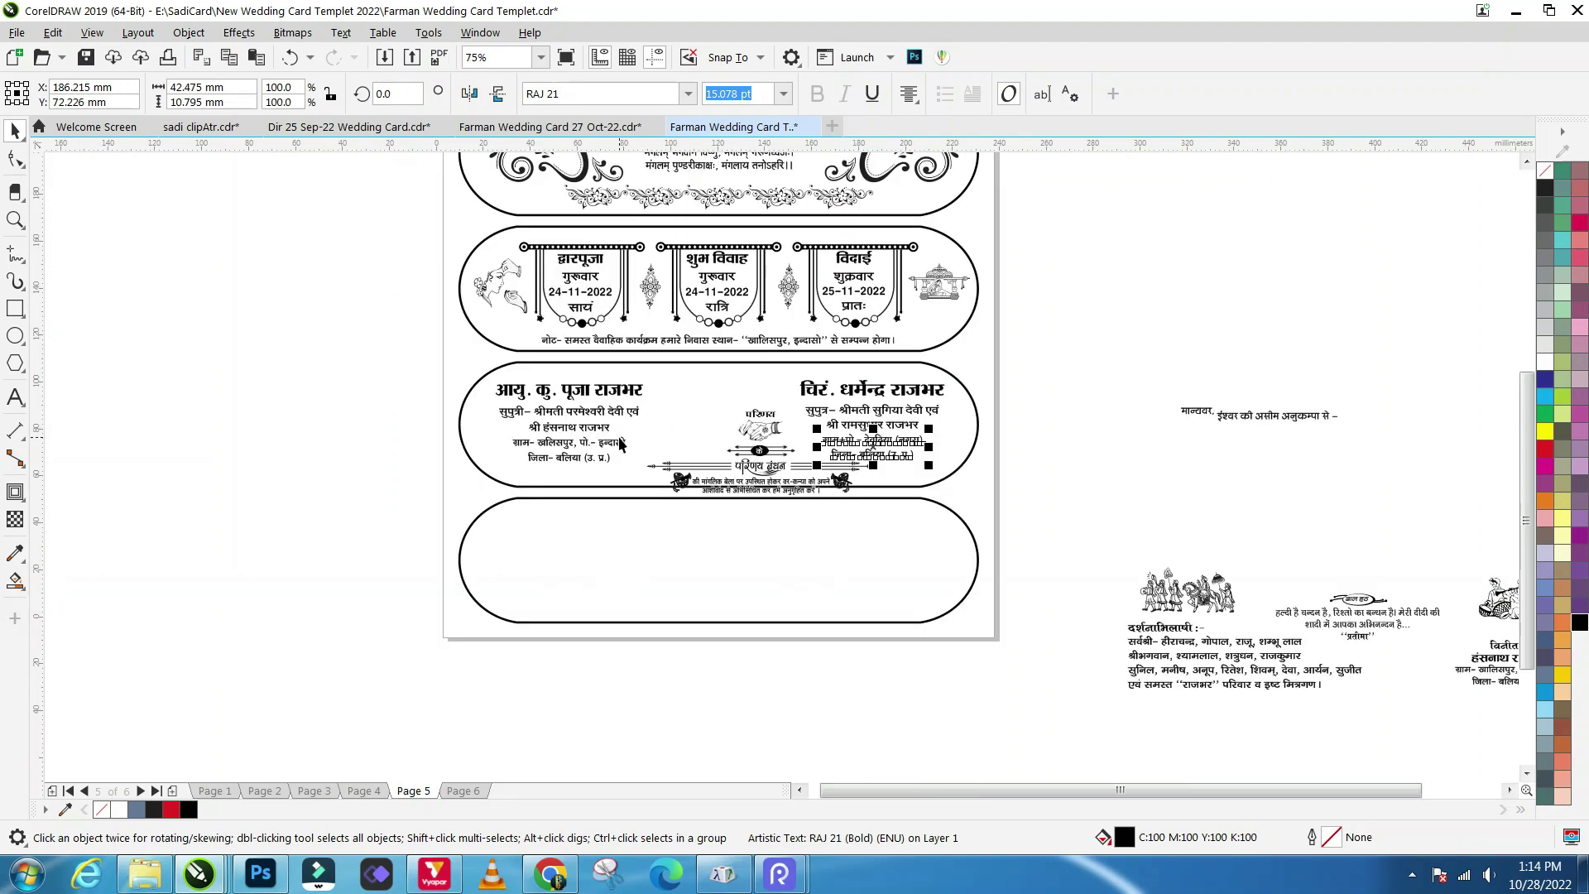
scroll(621, 443, "up", 2)
left_click_drag(221, 301, 672, 494)
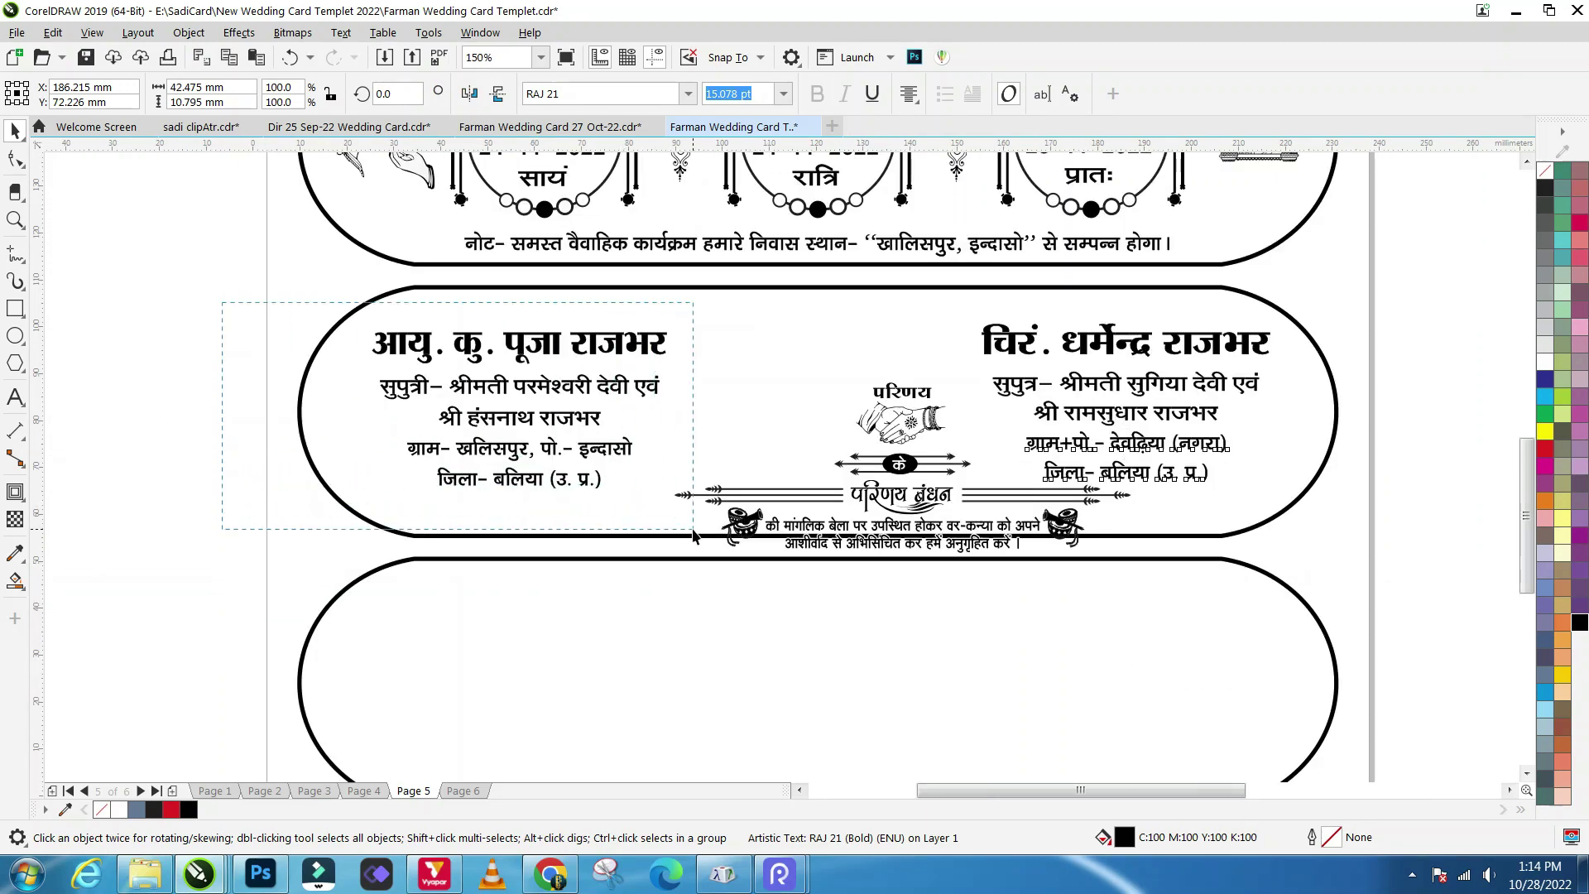
key("Left")
key("Left")
key("Left")
key("Right")
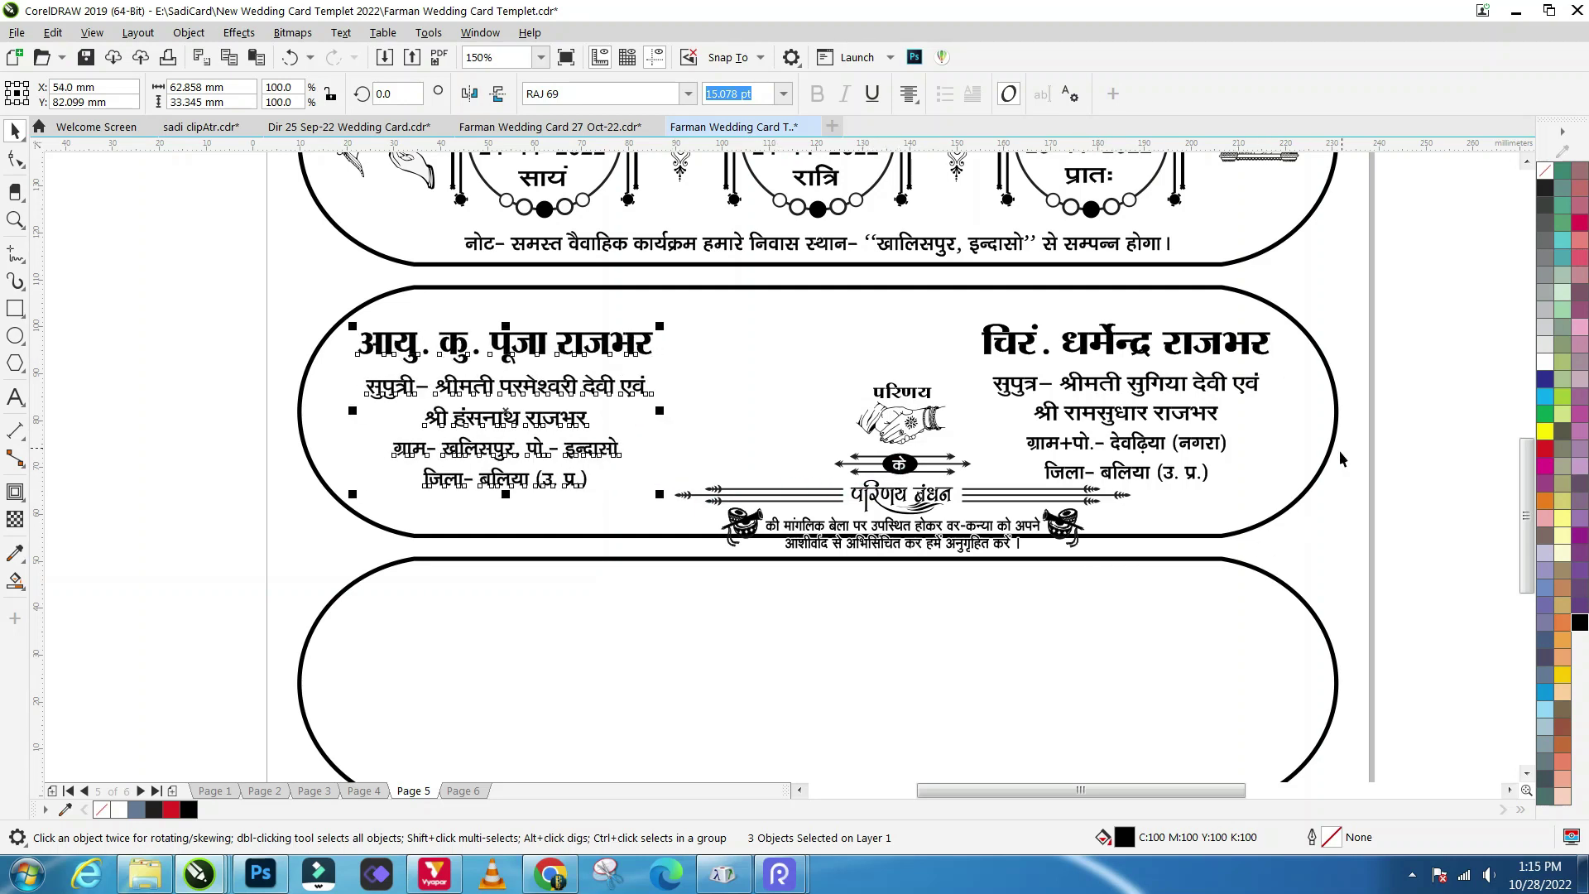
Step: Raise the central परिणय बंधन emblem group within the names banner
left_click(915, 419)
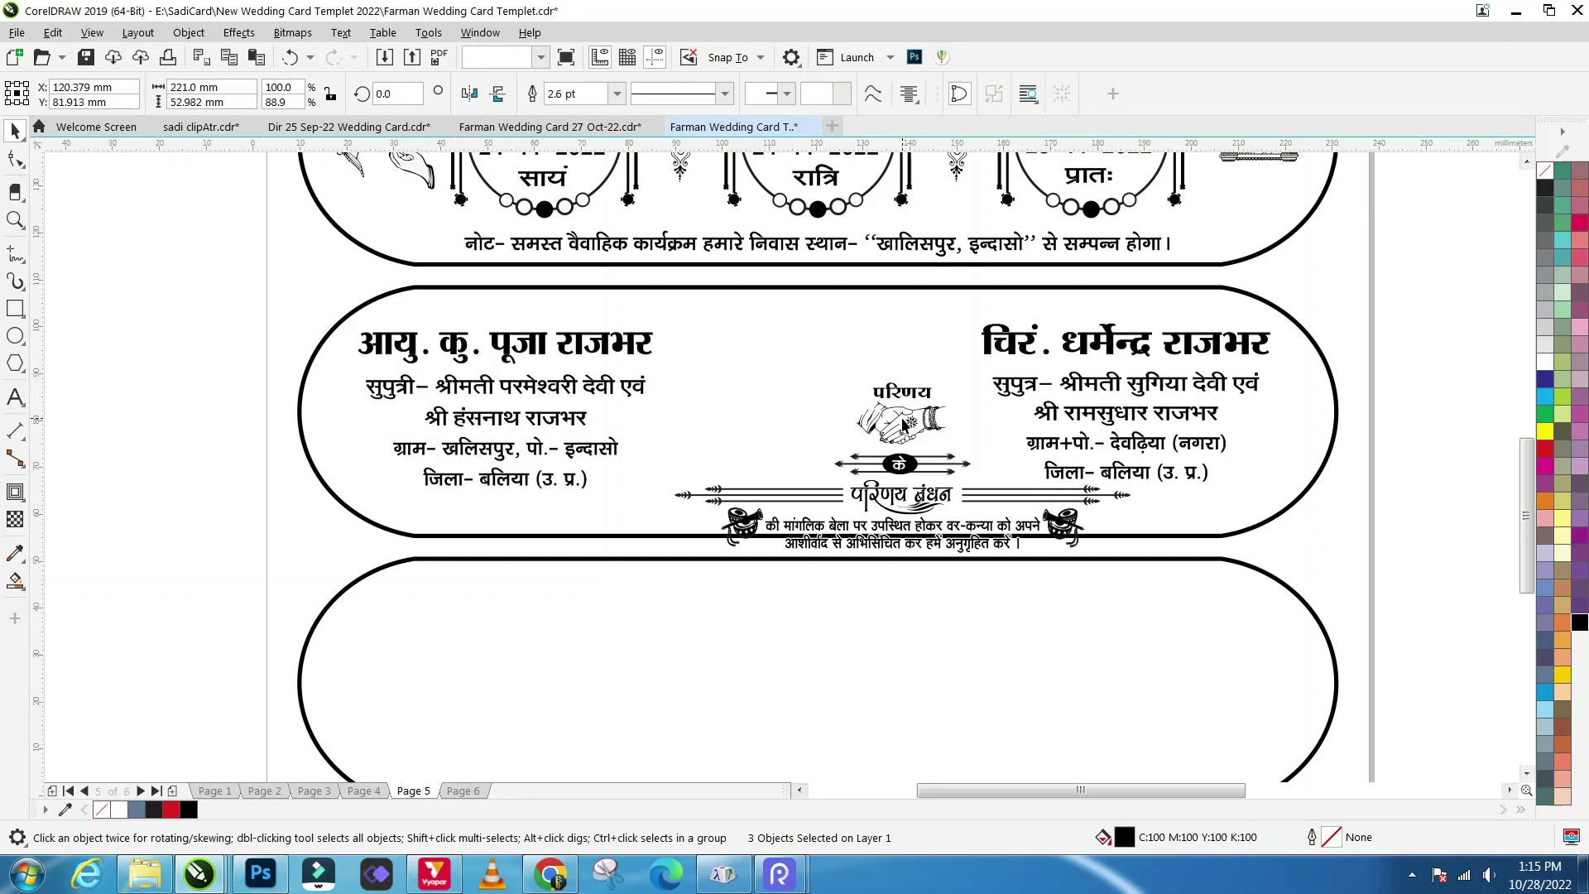
left_click(631, 276)
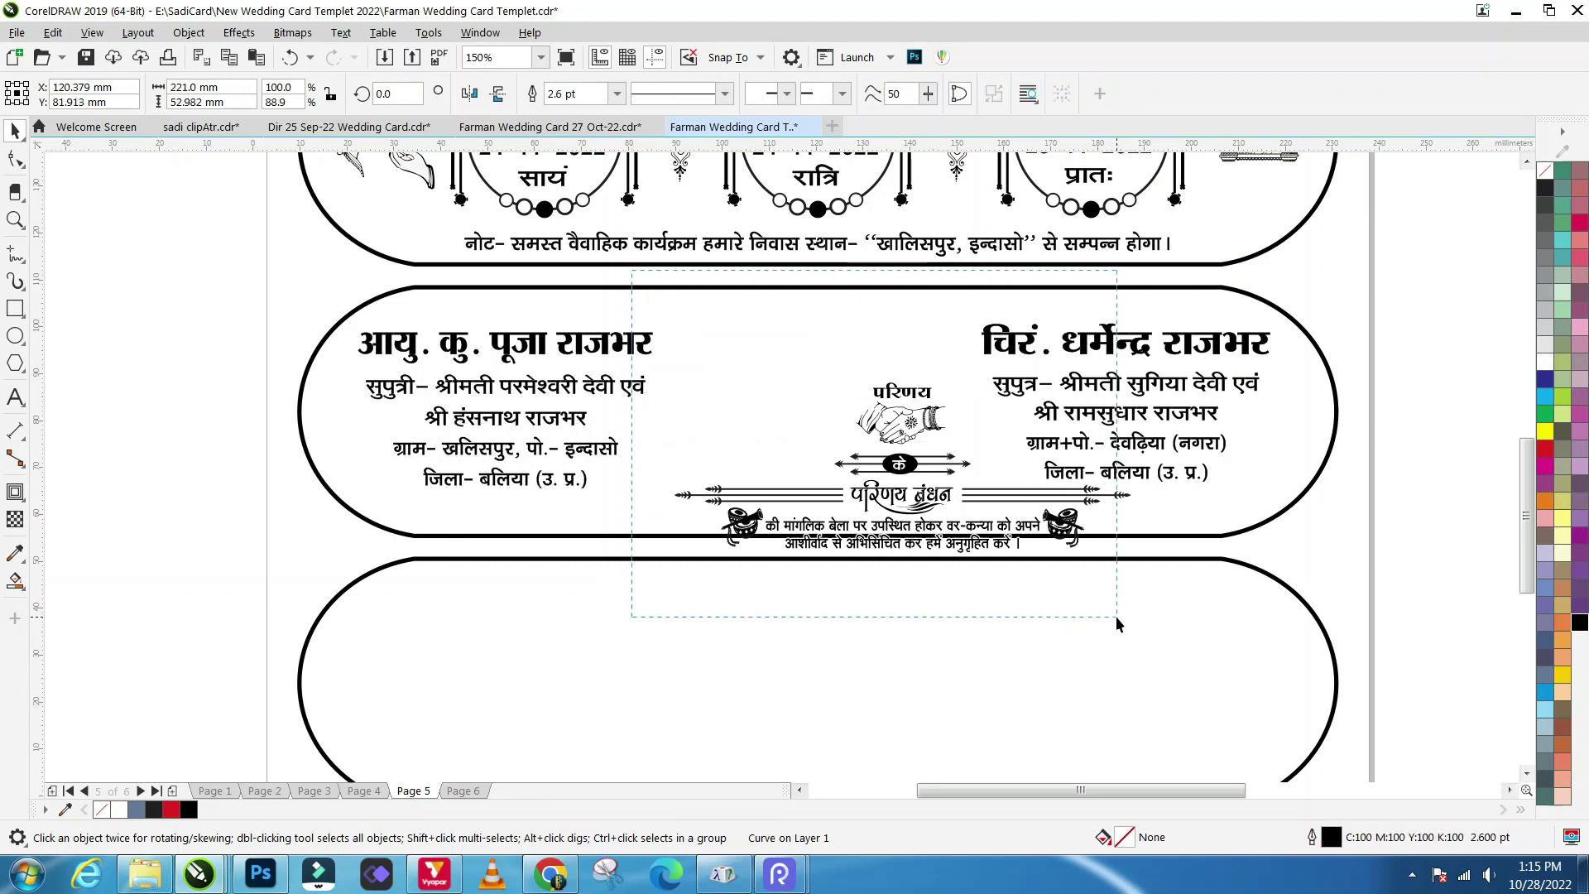
left_click_drag(1115, 615, 1114, 615)
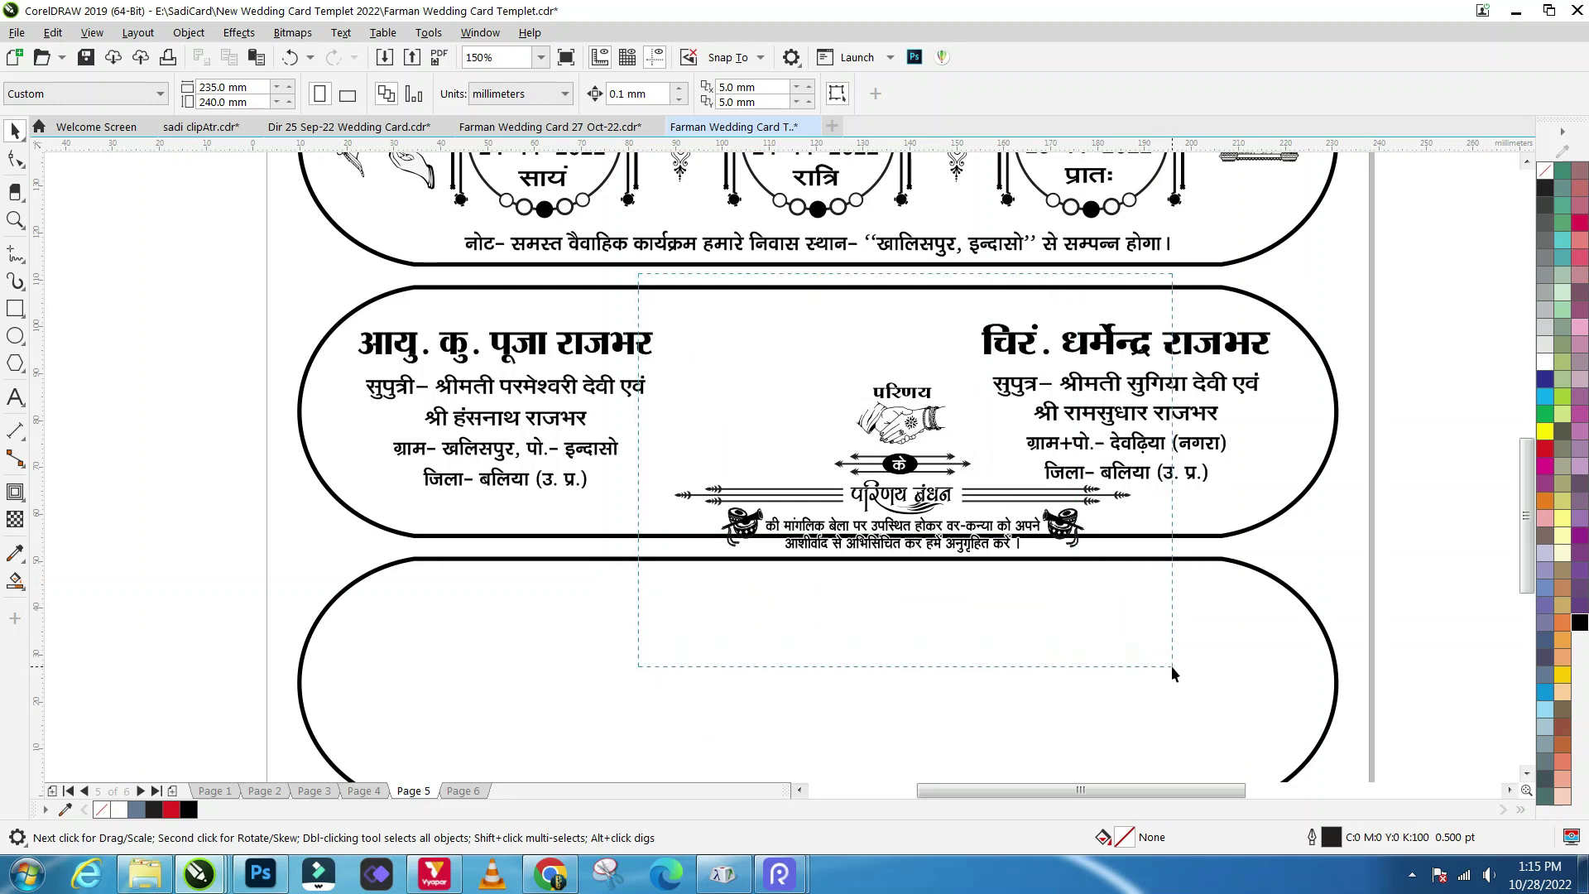
left_click_drag(1171, 666, 1158, 665)
left_click_drag(898, 464, 846, 437)
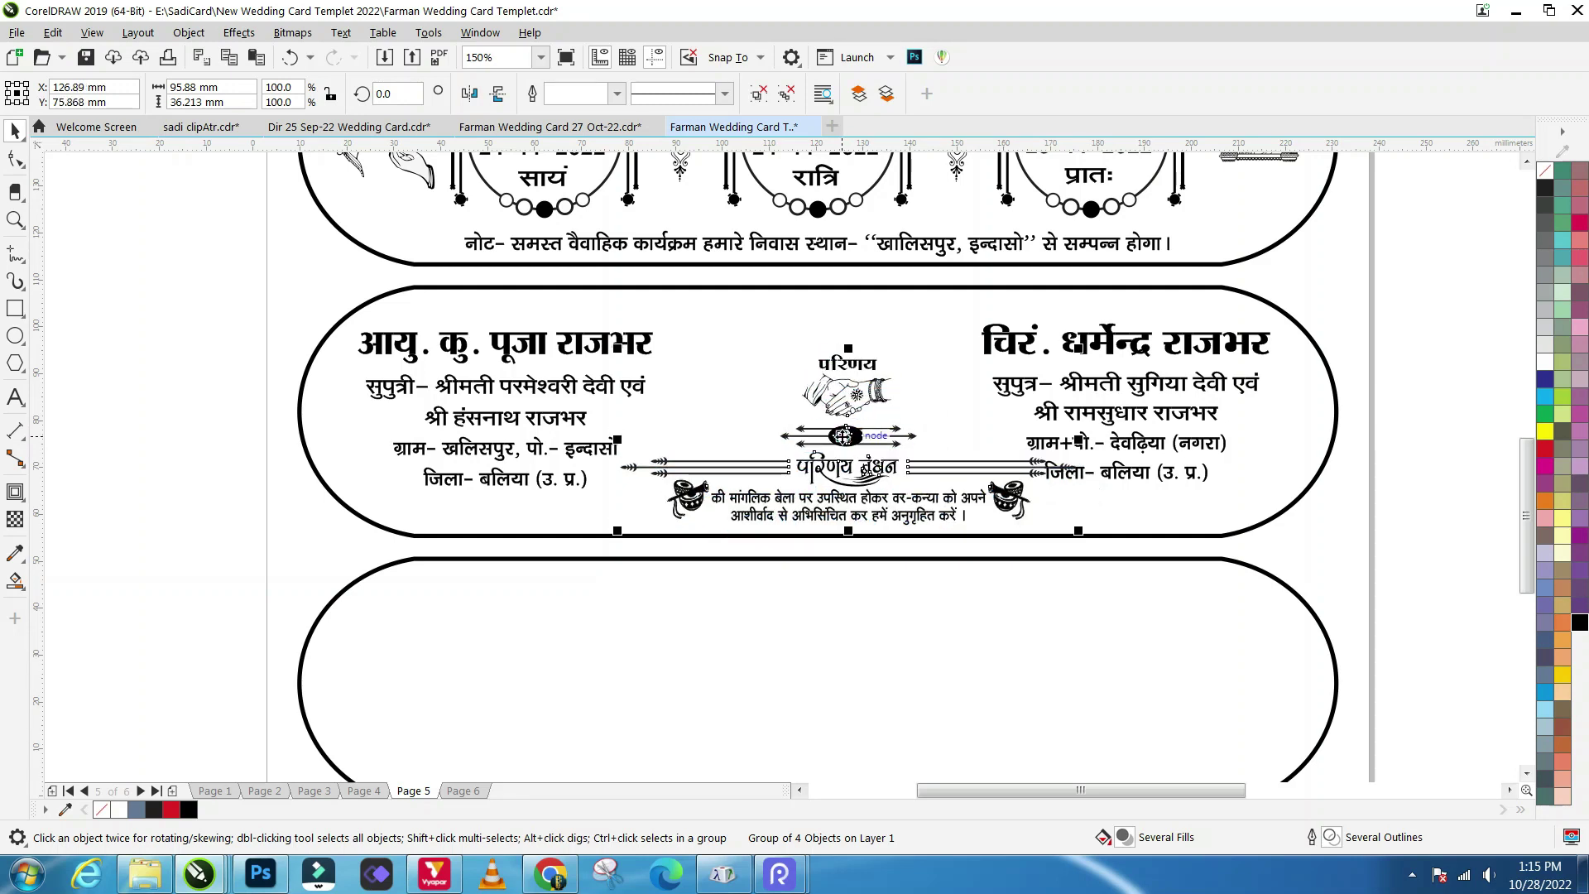
left_click_drag(843, 436, 839, 440)
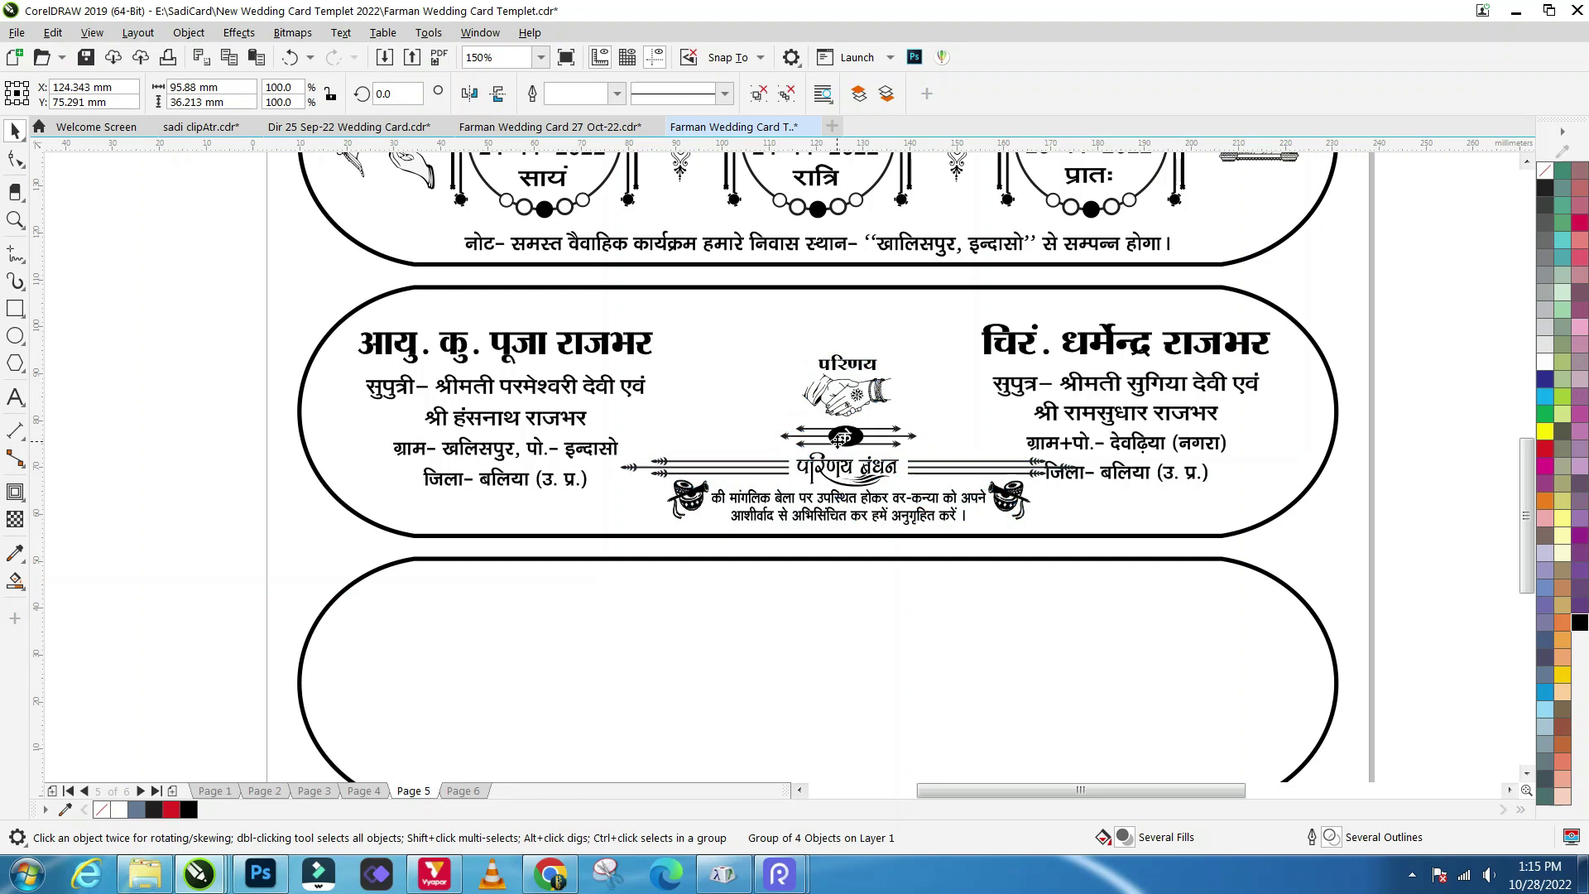
scroll(841, 438, "down", 2)
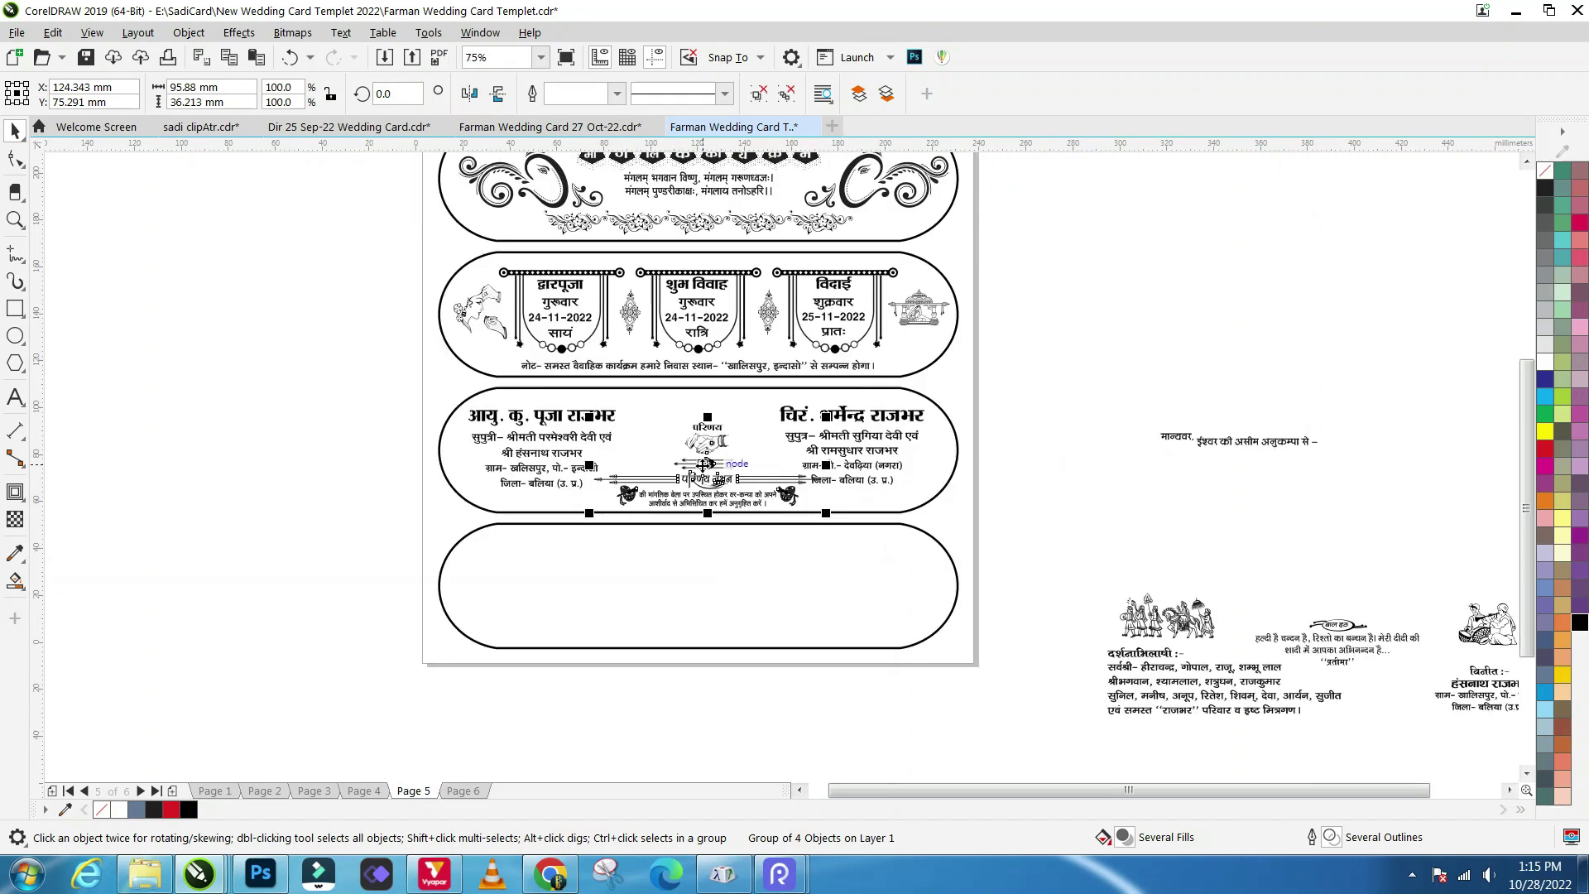
Step: Ungroup the emblem off-page and delete the left and right arrow groups
left_click_drag(703, 465, 1165, 308)
scroll(1352, 250, "up", 2)
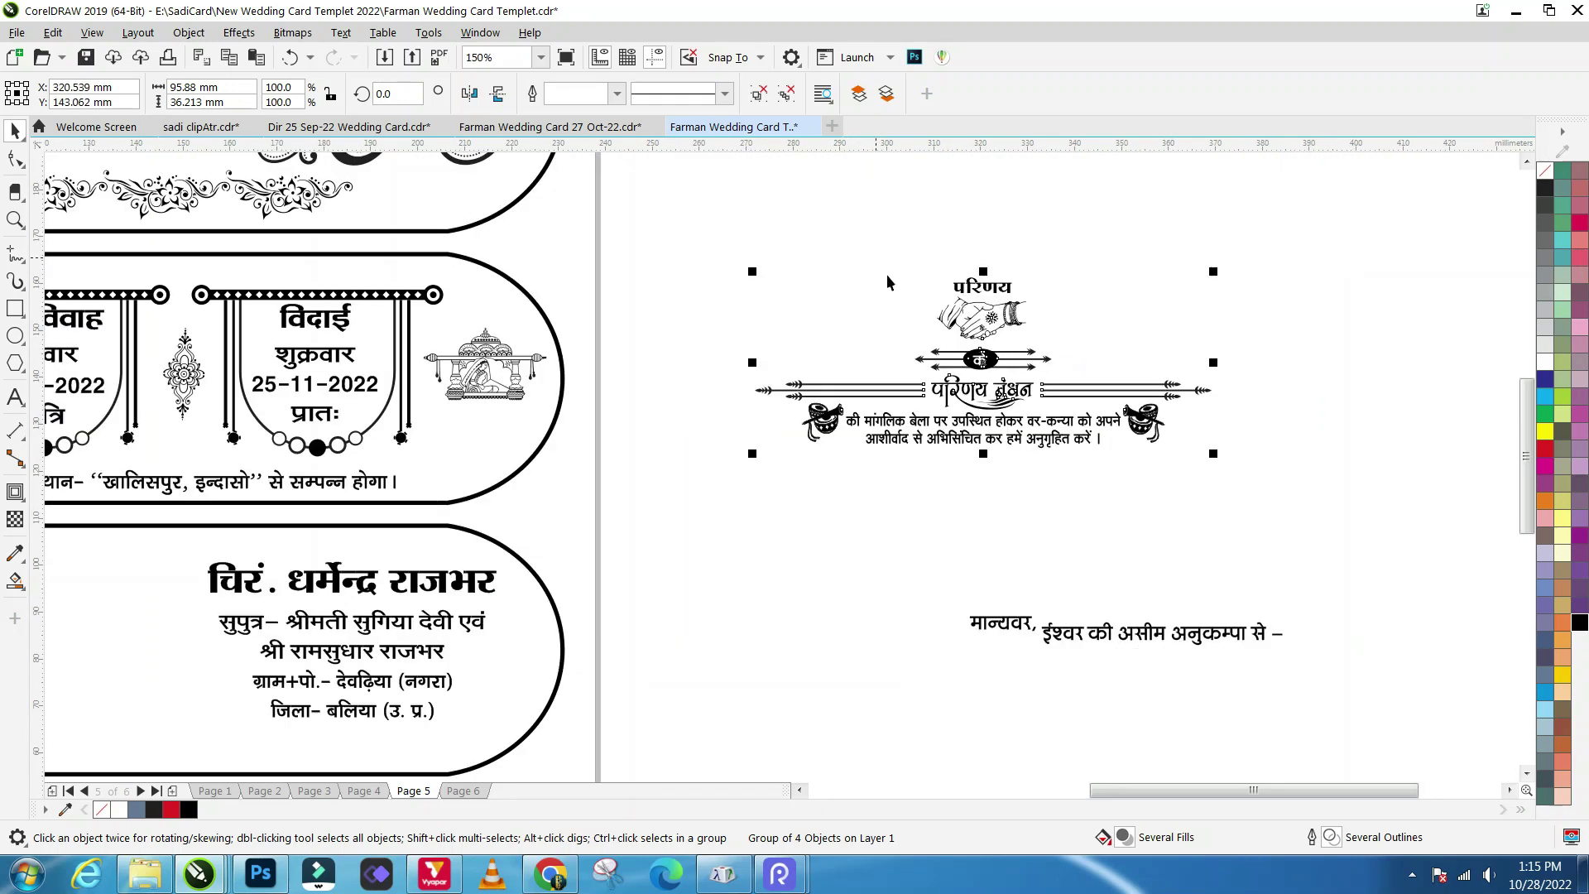
left_click(768, 105)
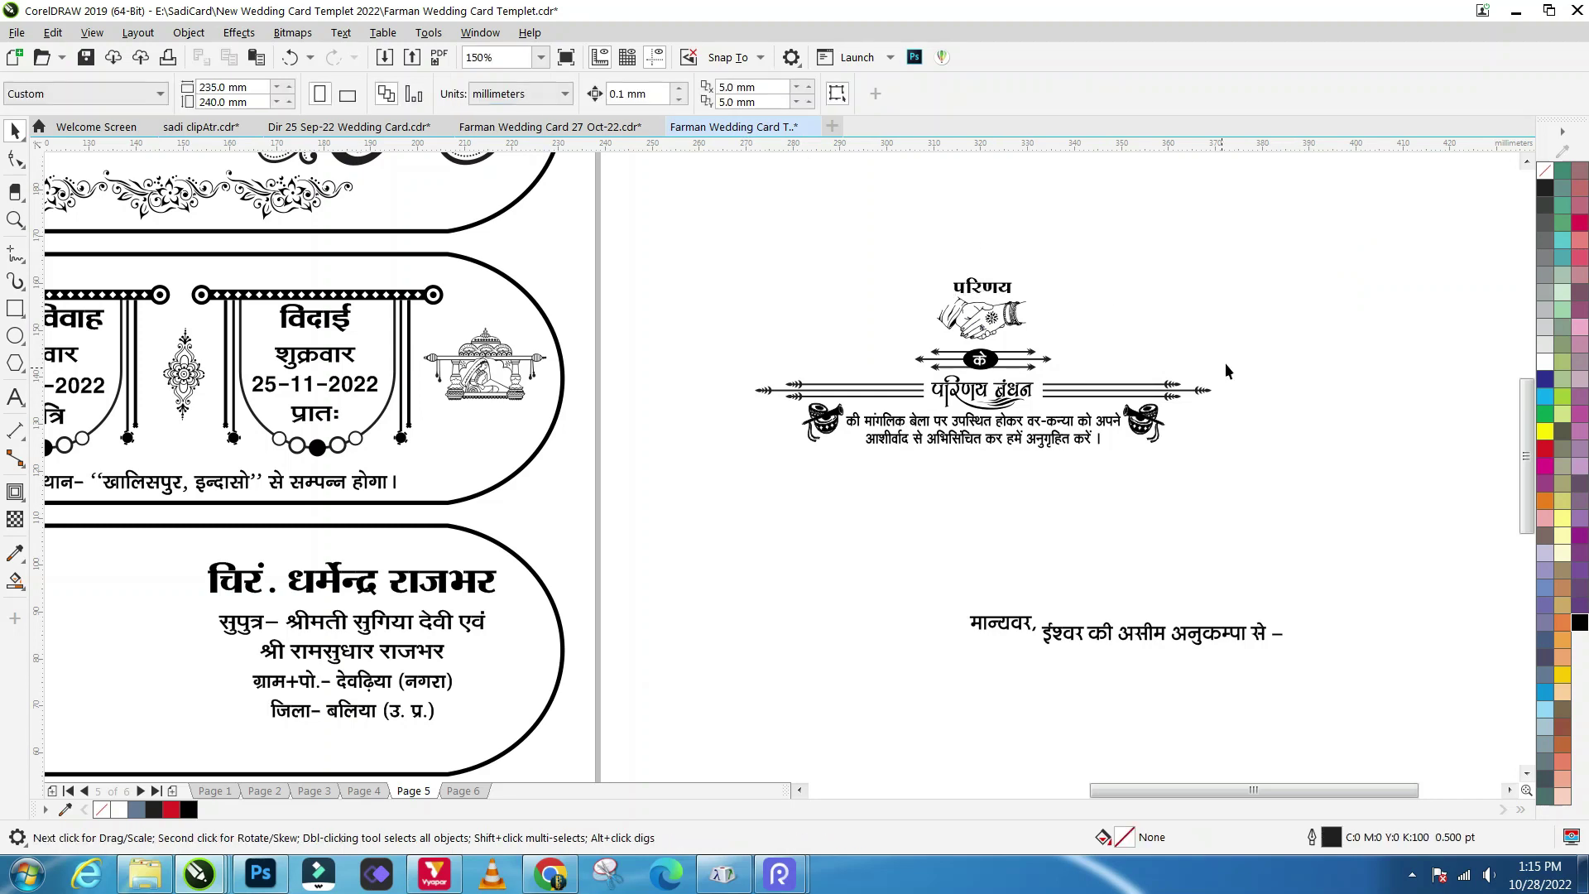
left_click(1168, 396)
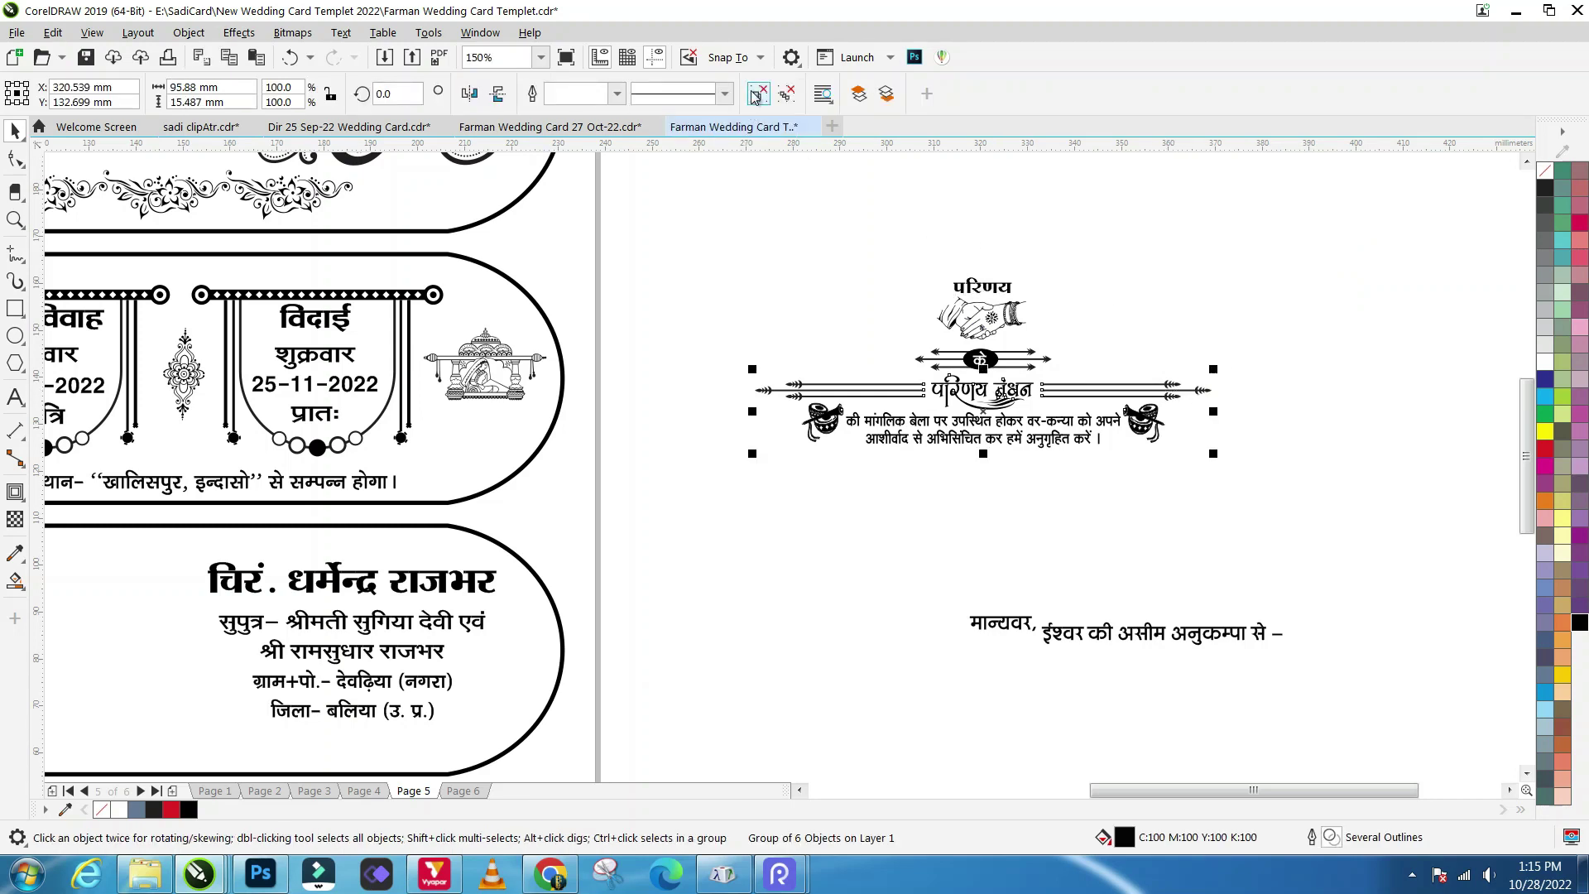
key("Escape")
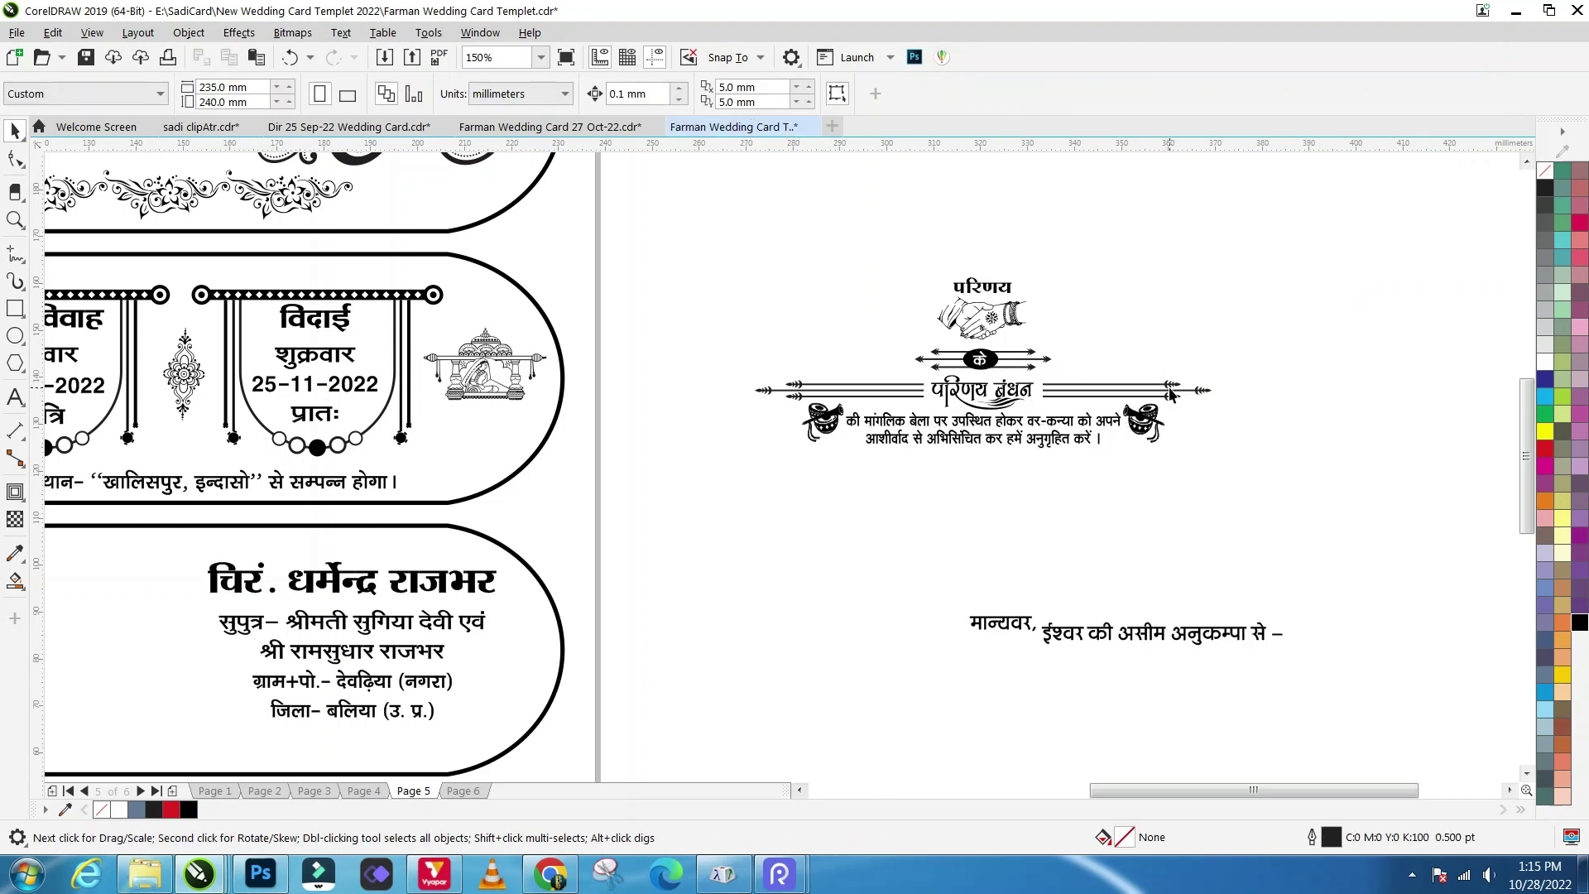
left_click(1170, 392)
key("Delete")
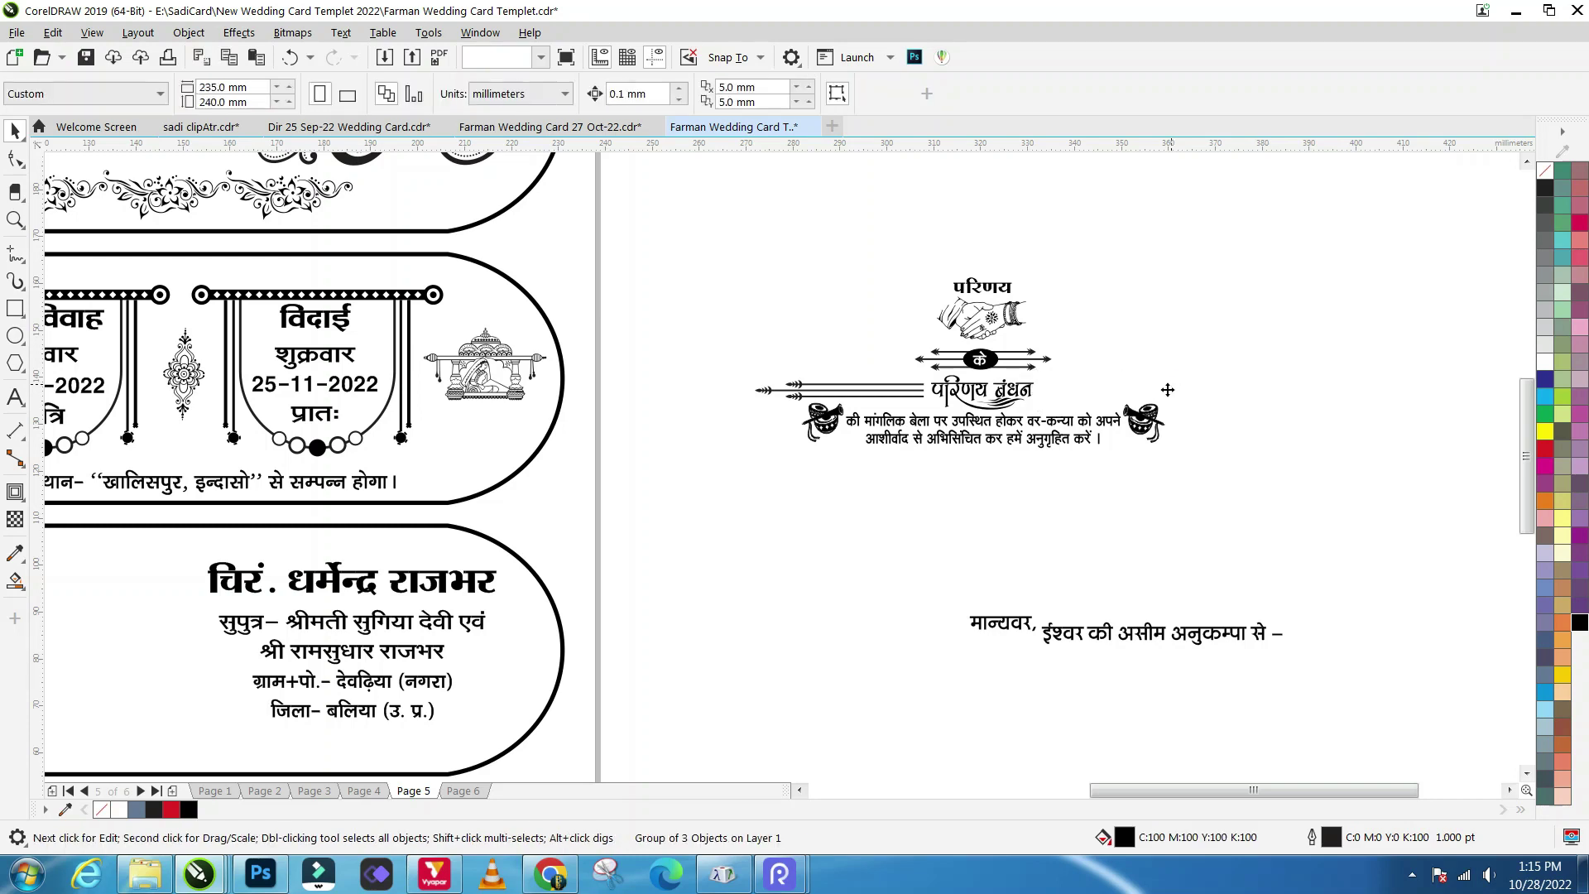
left_click(880, 393)
key("Delete")
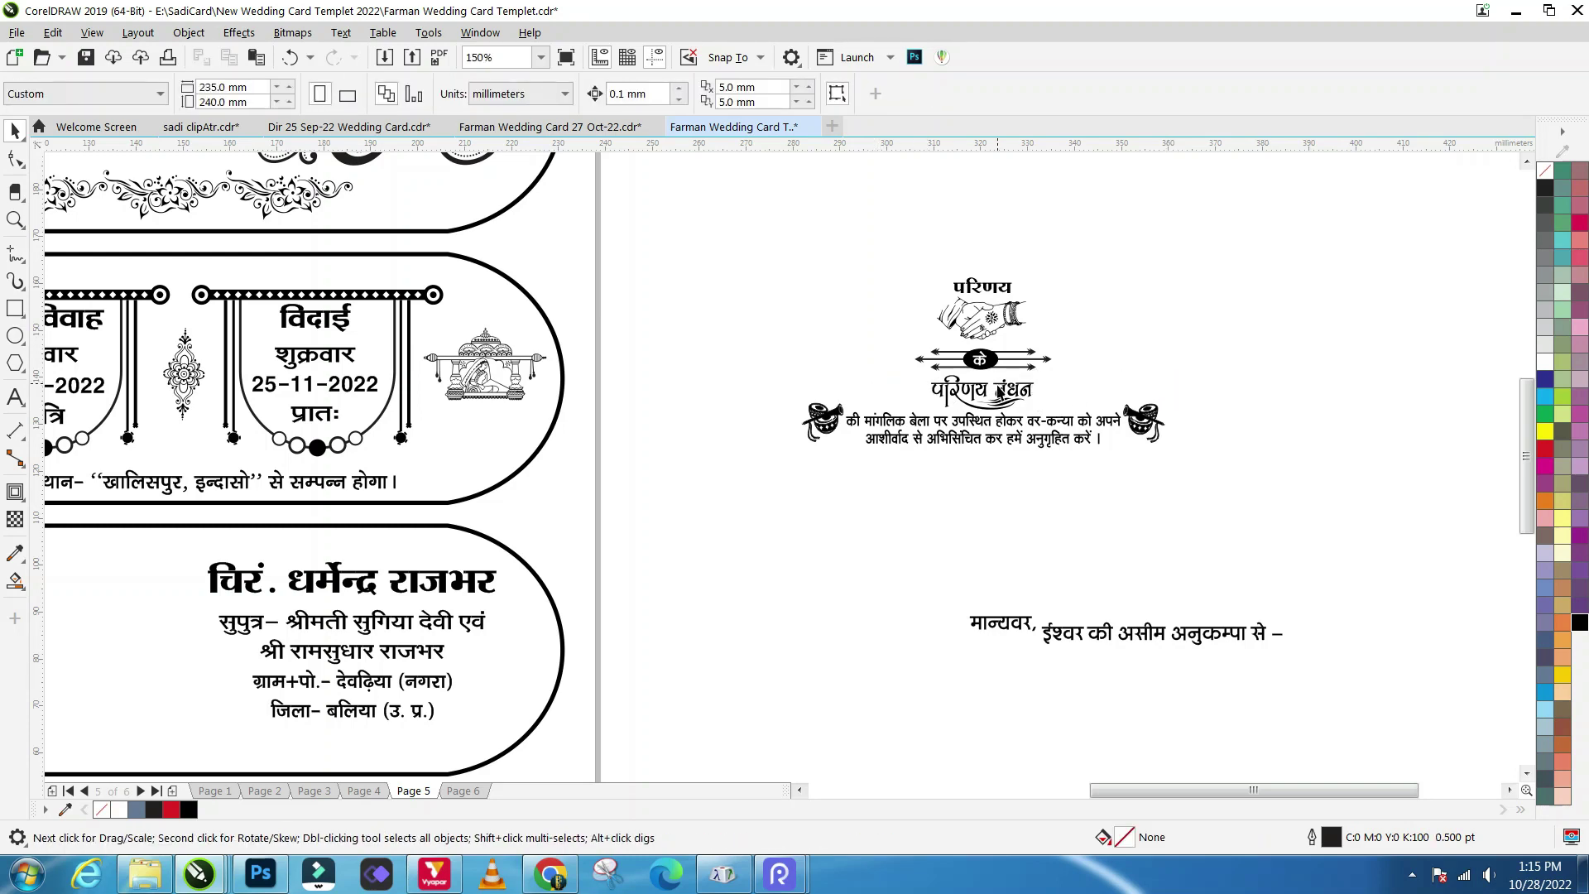
Step: Regroup the seven emblem pieces and move the emblem back into the names banner
scroll(999, 392, "up", 2)
scroll(1009, 464, "down", 2)
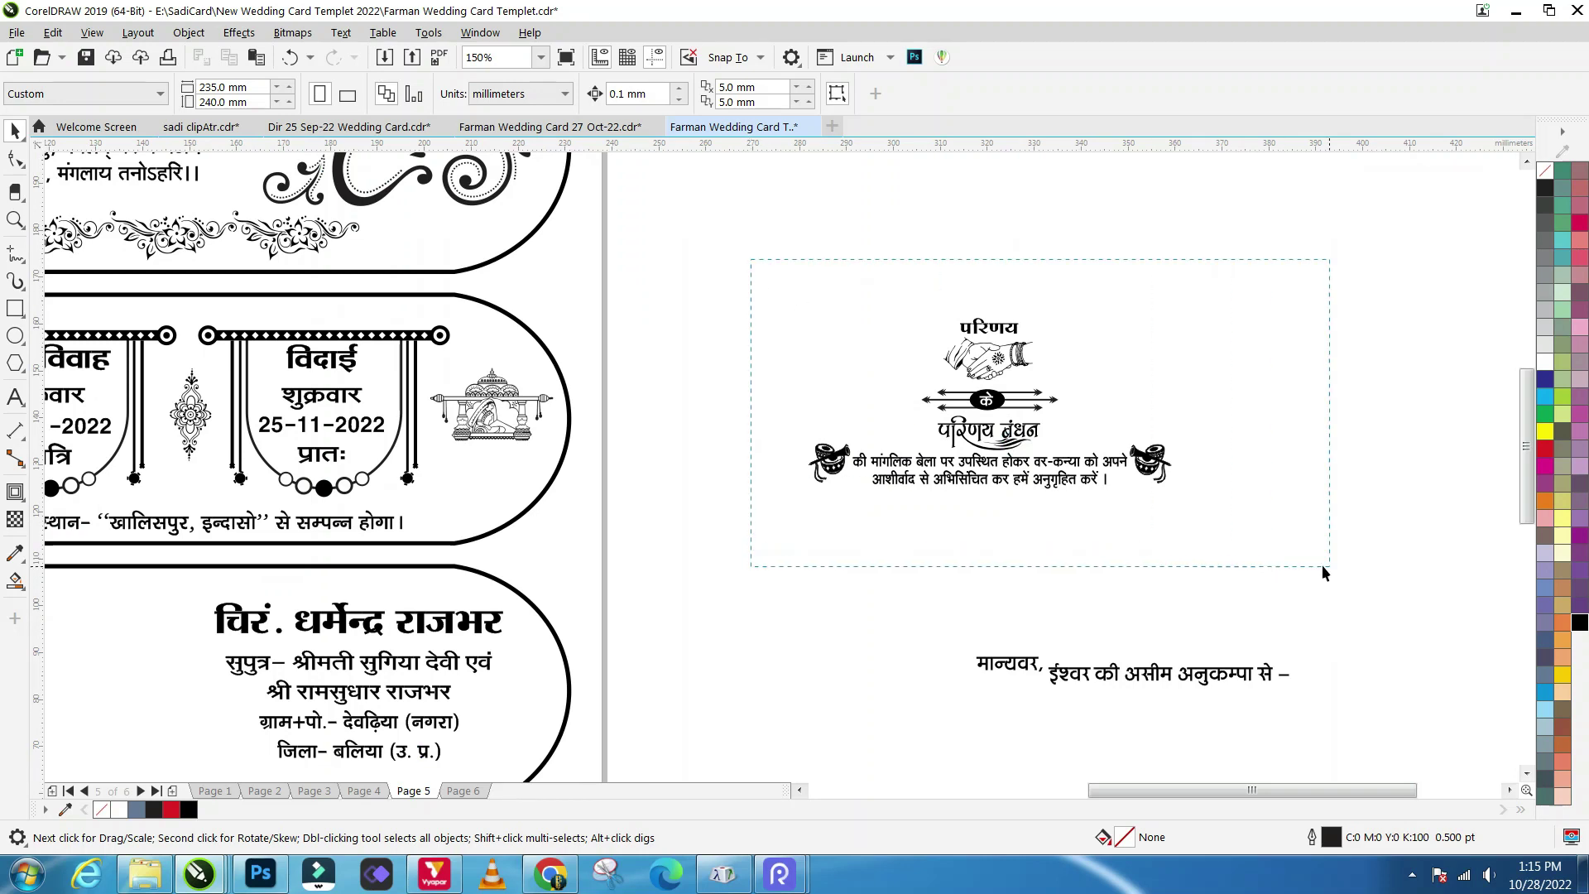
left_click_drag(1324, 572, 1347, 575)
key("ctrl+g")
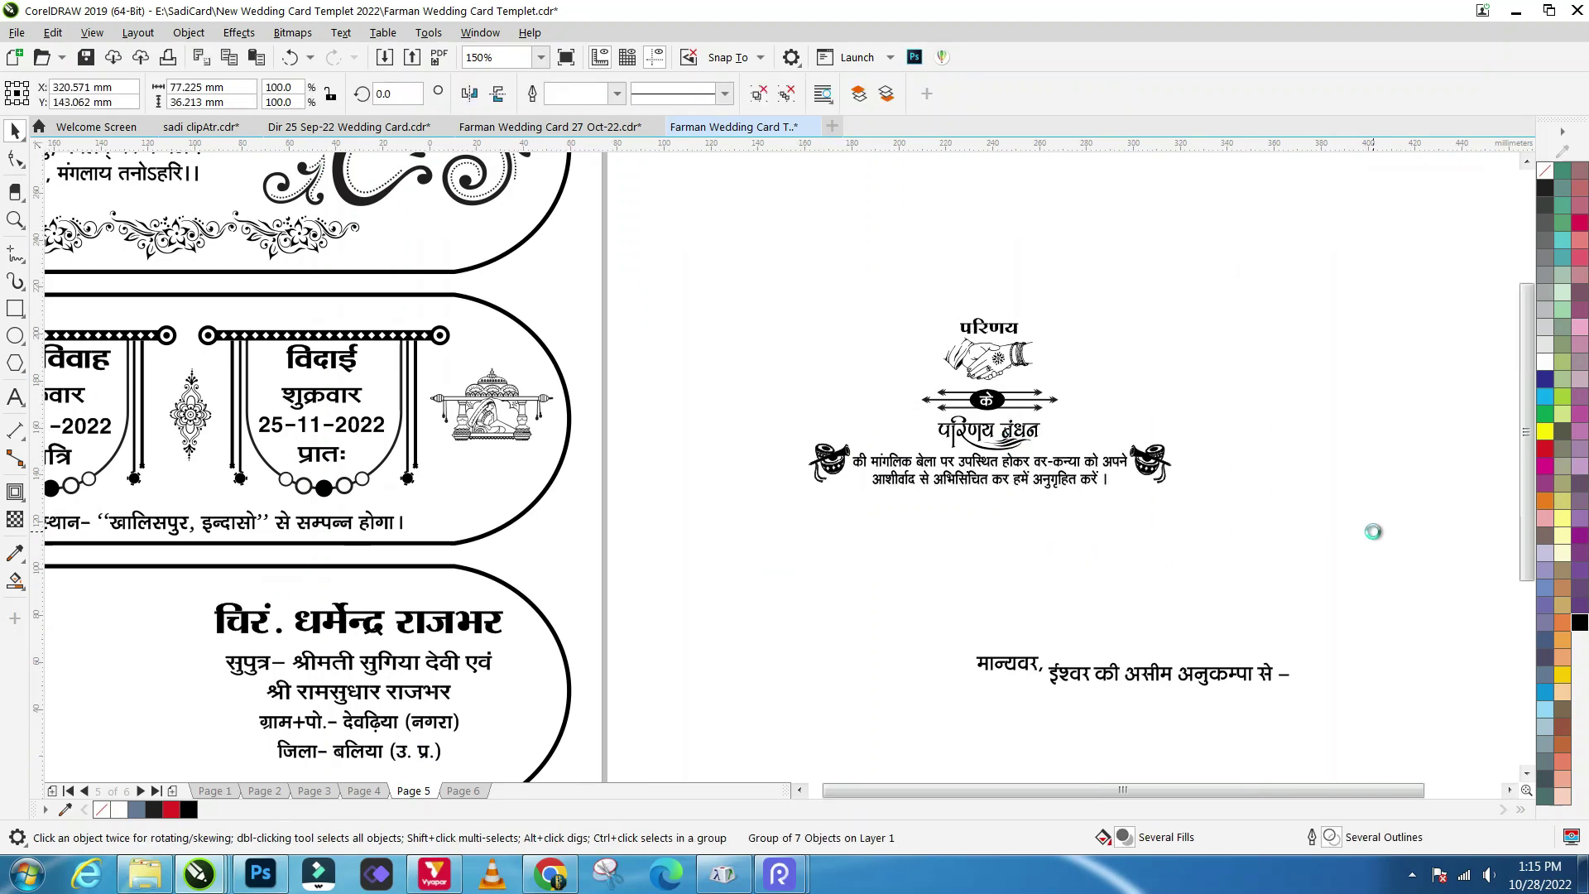
scroll(1362, 548, "down", 2)
left_click_drag(1057, 531, 698, 661)
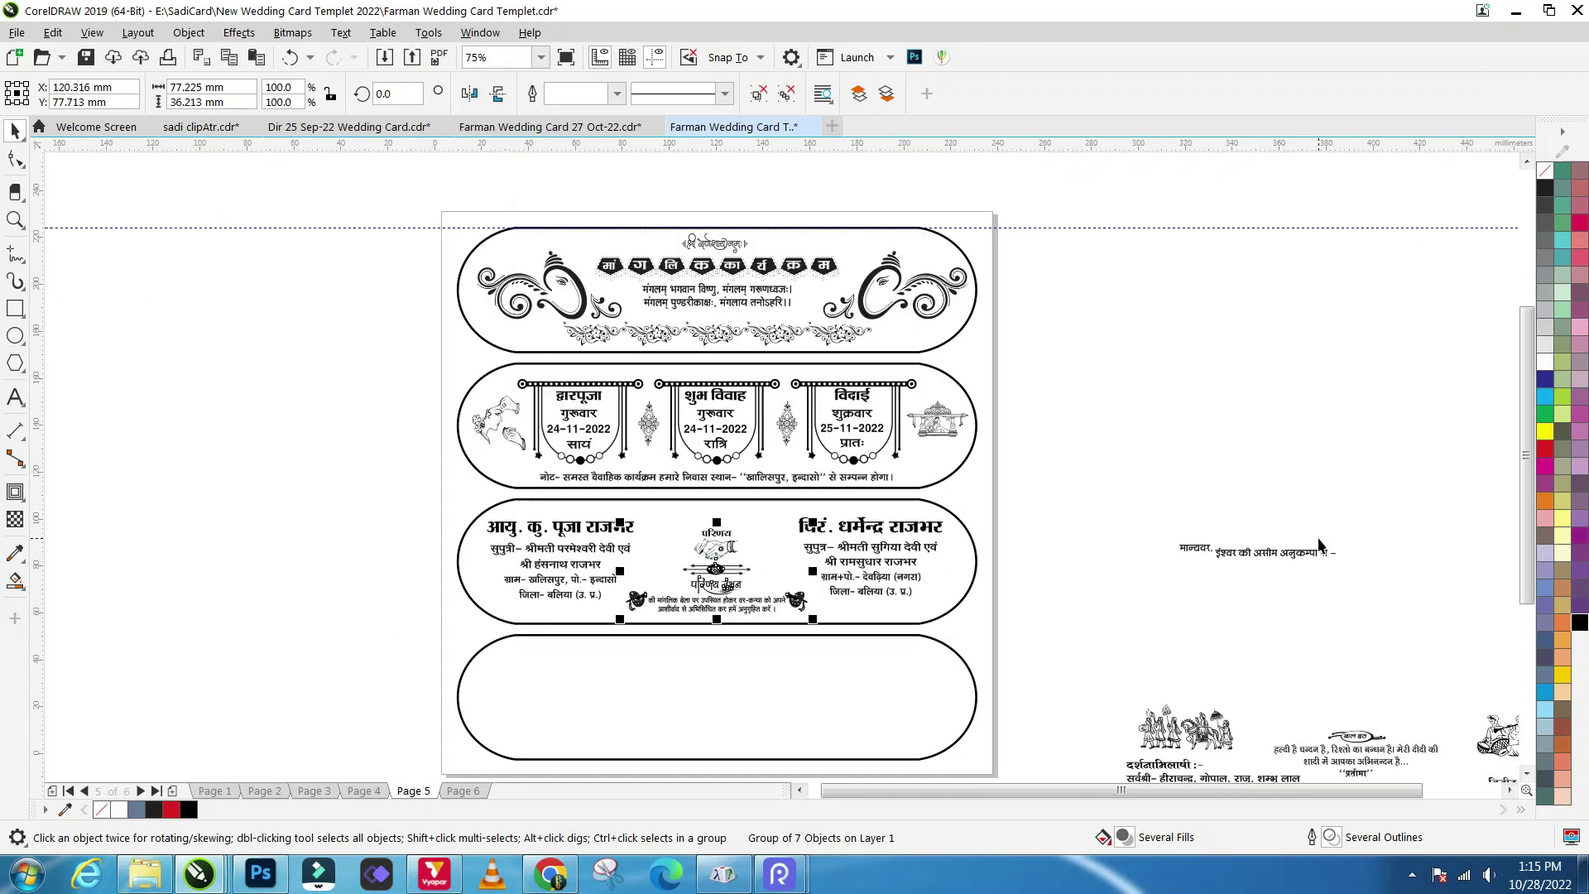
left_click_drag(1318, 546, 664, 519)
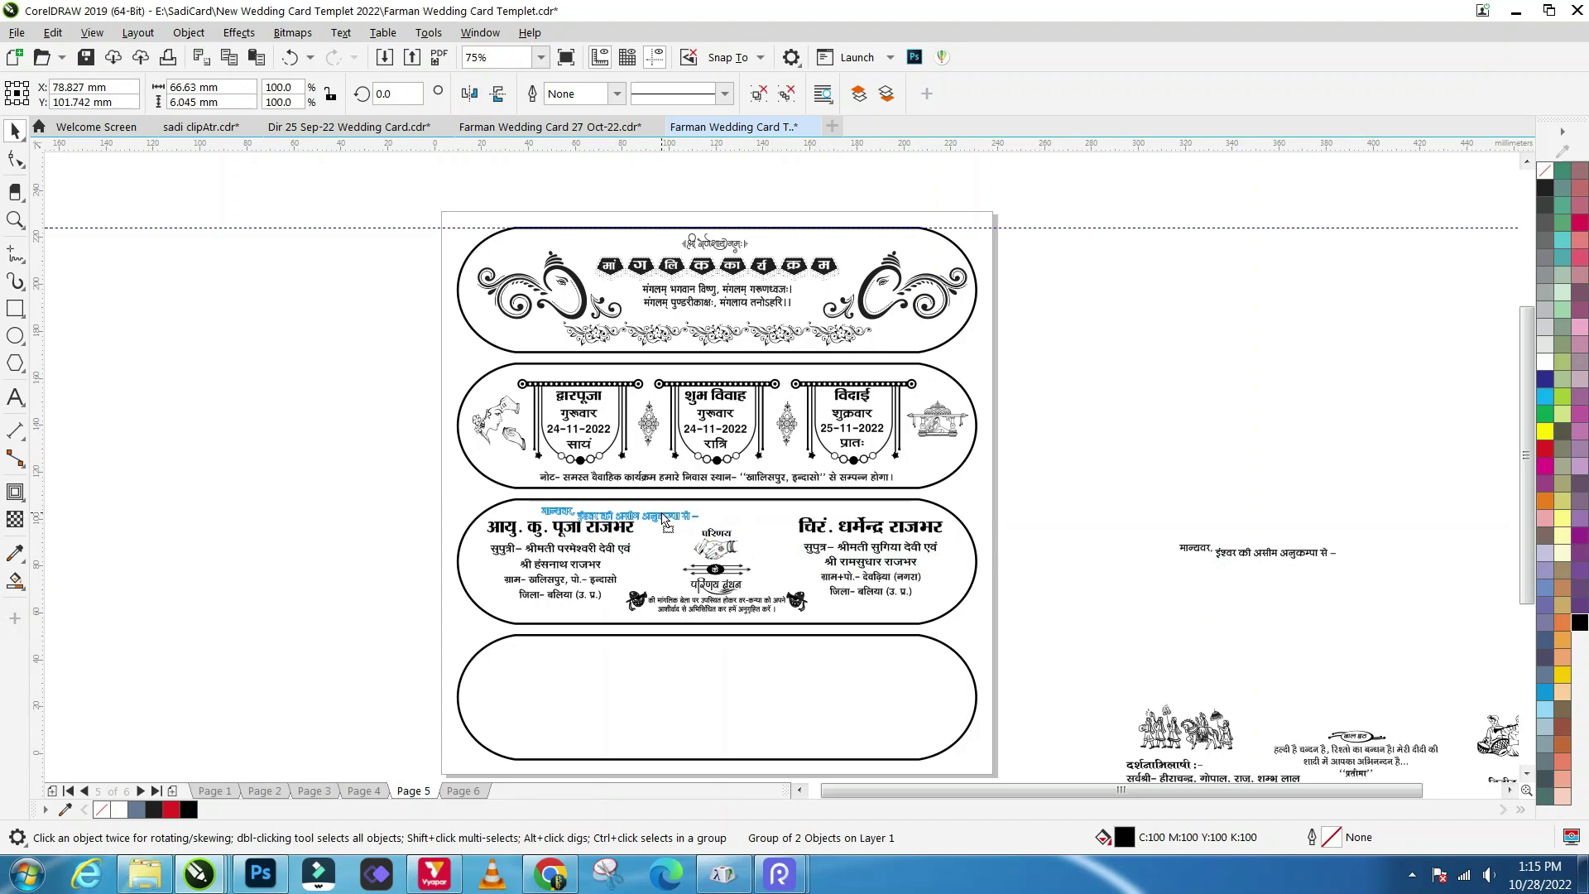
Step: Drop the greeting text at the top of the names banner, raised slightly
left_click_drag(664, 520, 665, 519)
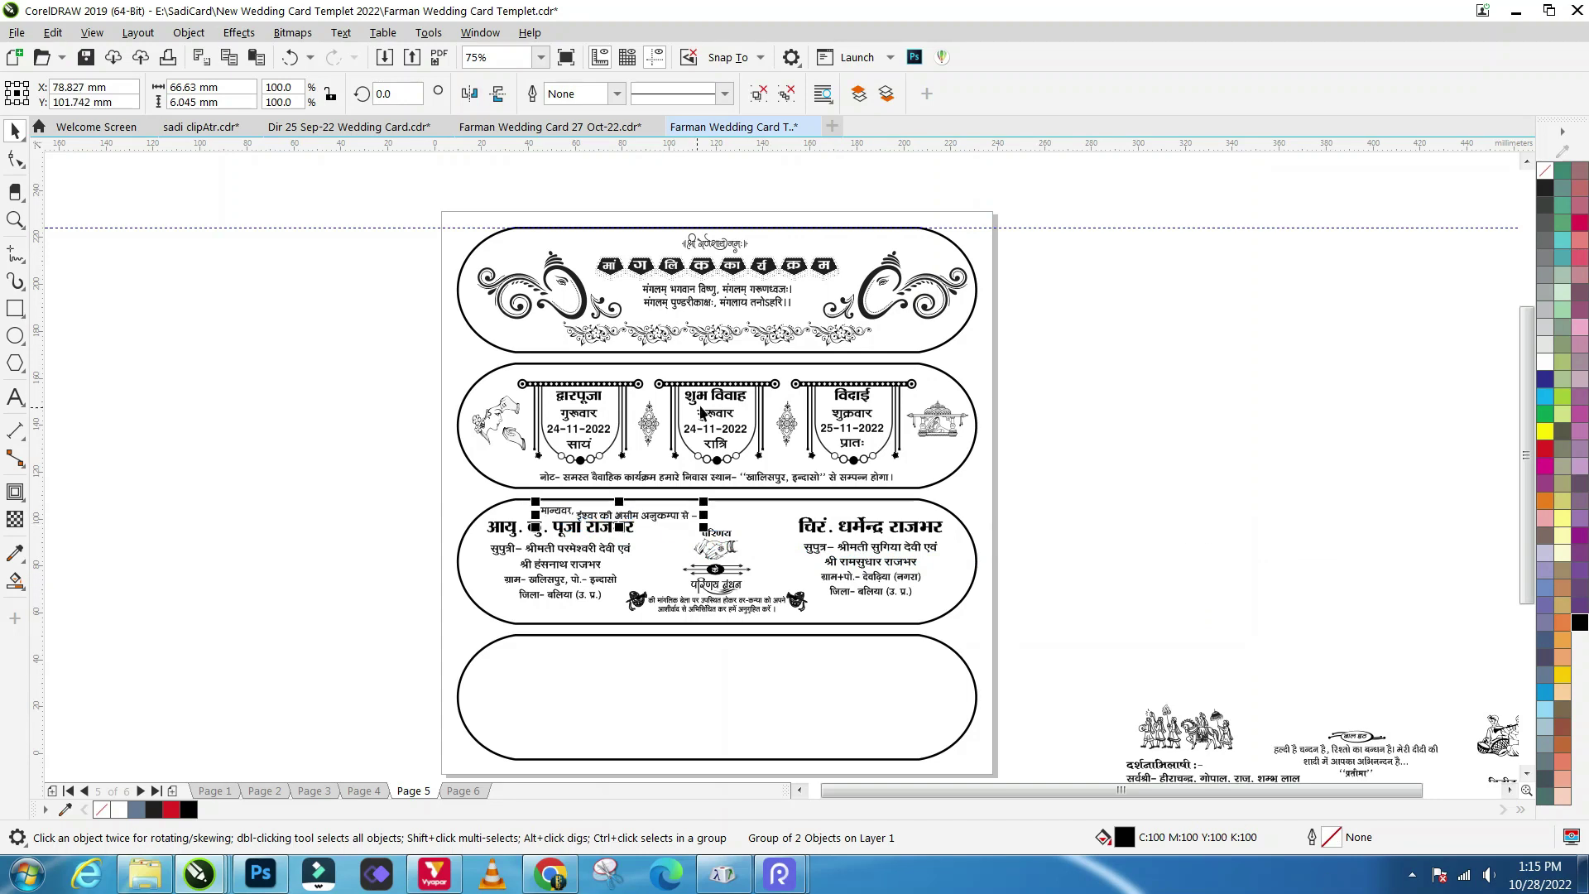
scroll(734, 510, "up", 4)
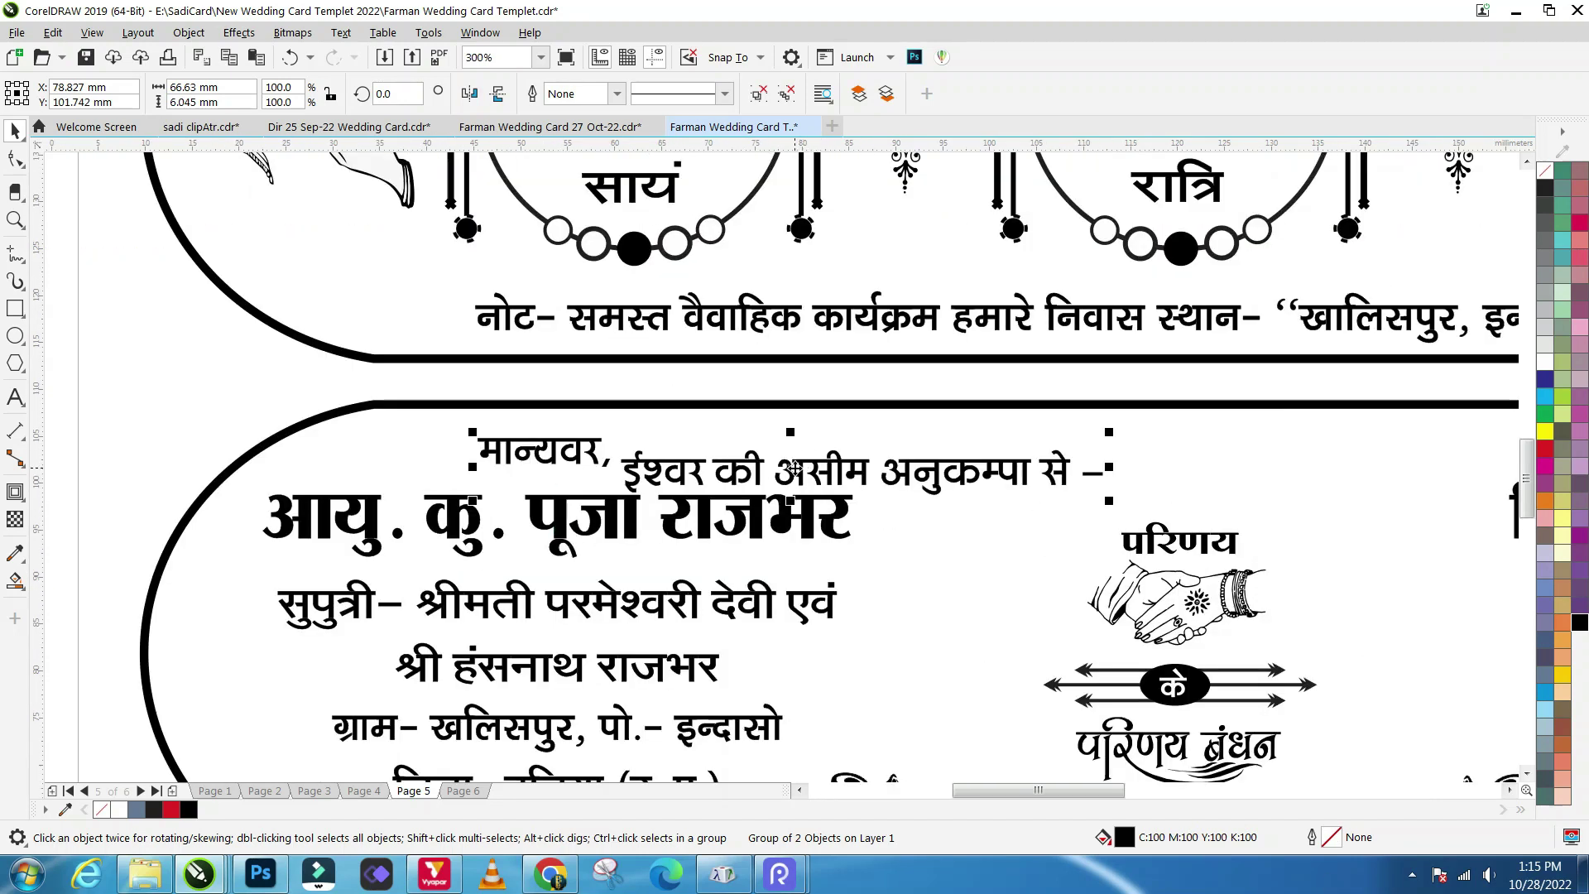
left_click_drag(794, 469, 794, 454)
scroll(616, 436, "down", 2)
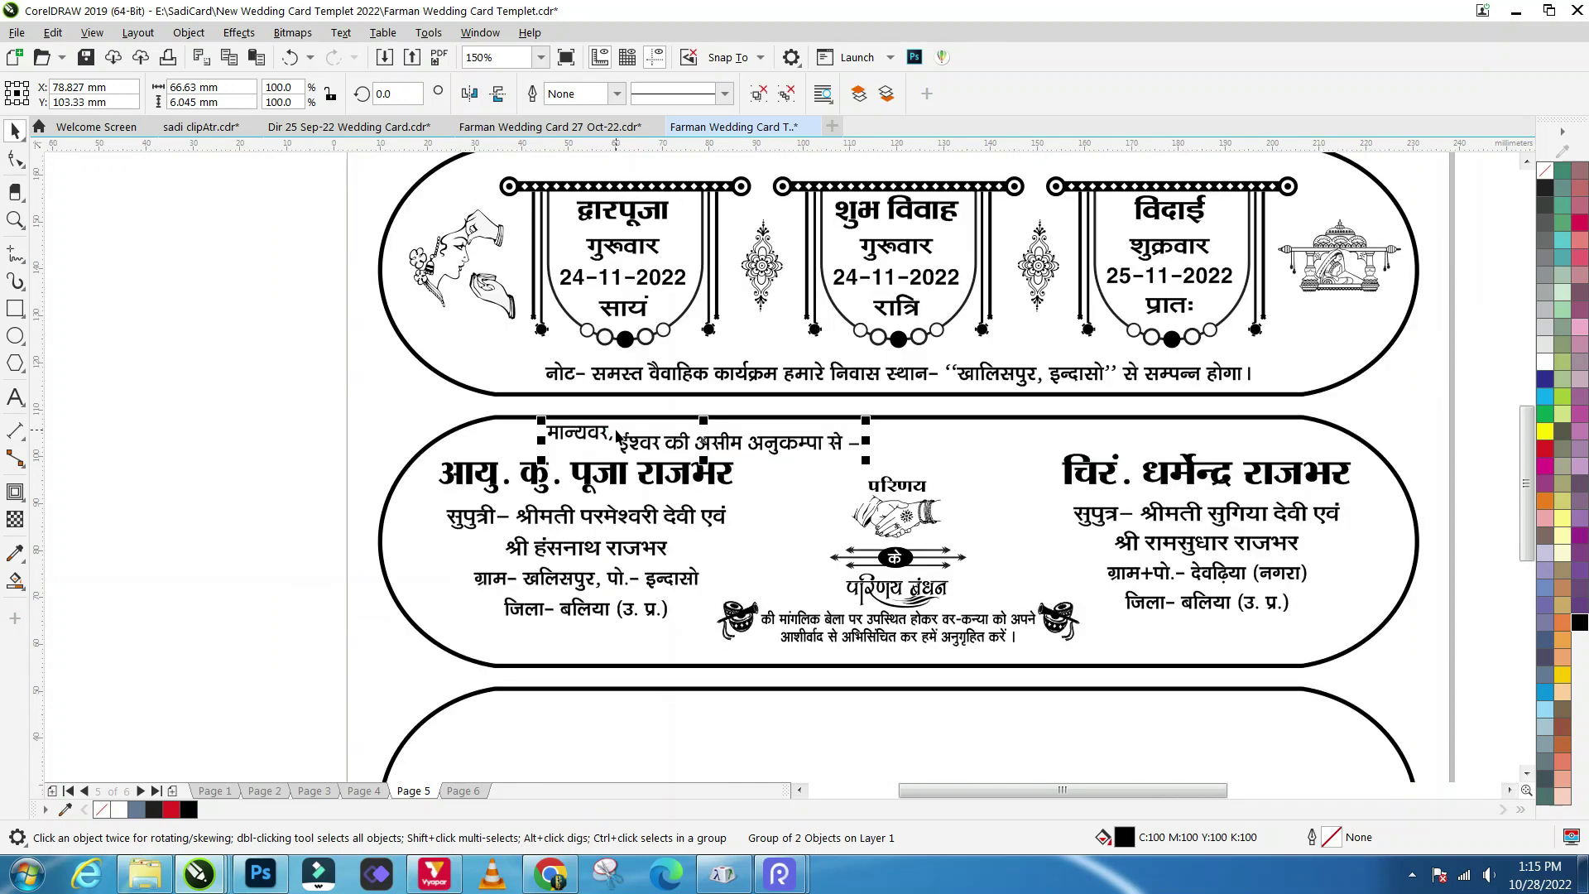
Step: Move both name blocks down a little and nudge the greeting text right
left_click_drag(337, 446, 641, 582)
left_click_drag(726, 654, 747, 666)
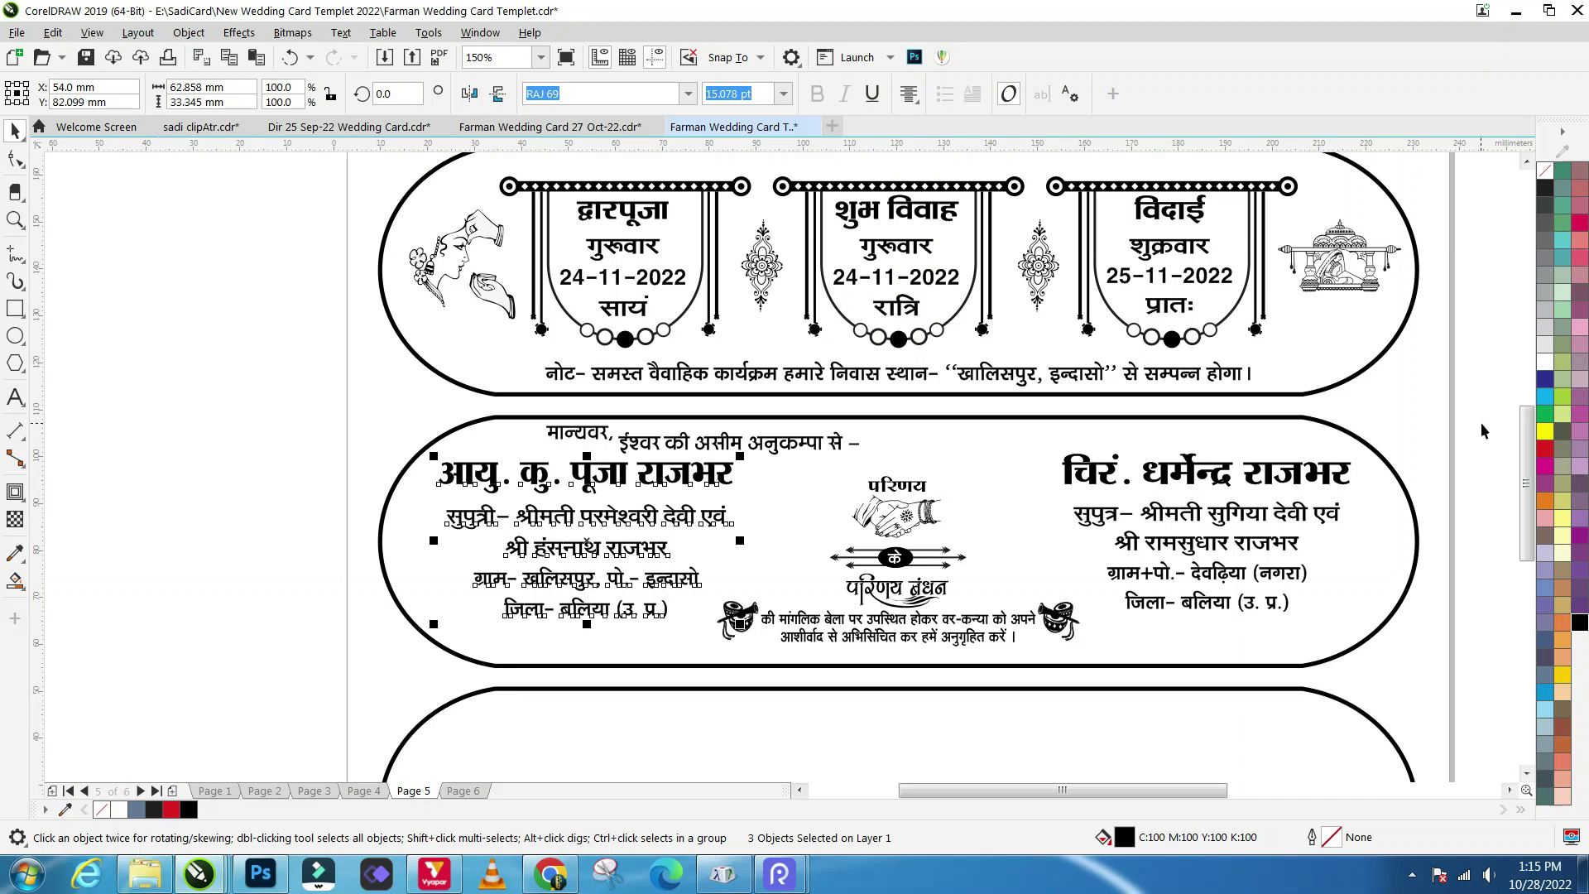
left_click_drag(1481, 424, 1030, 657)
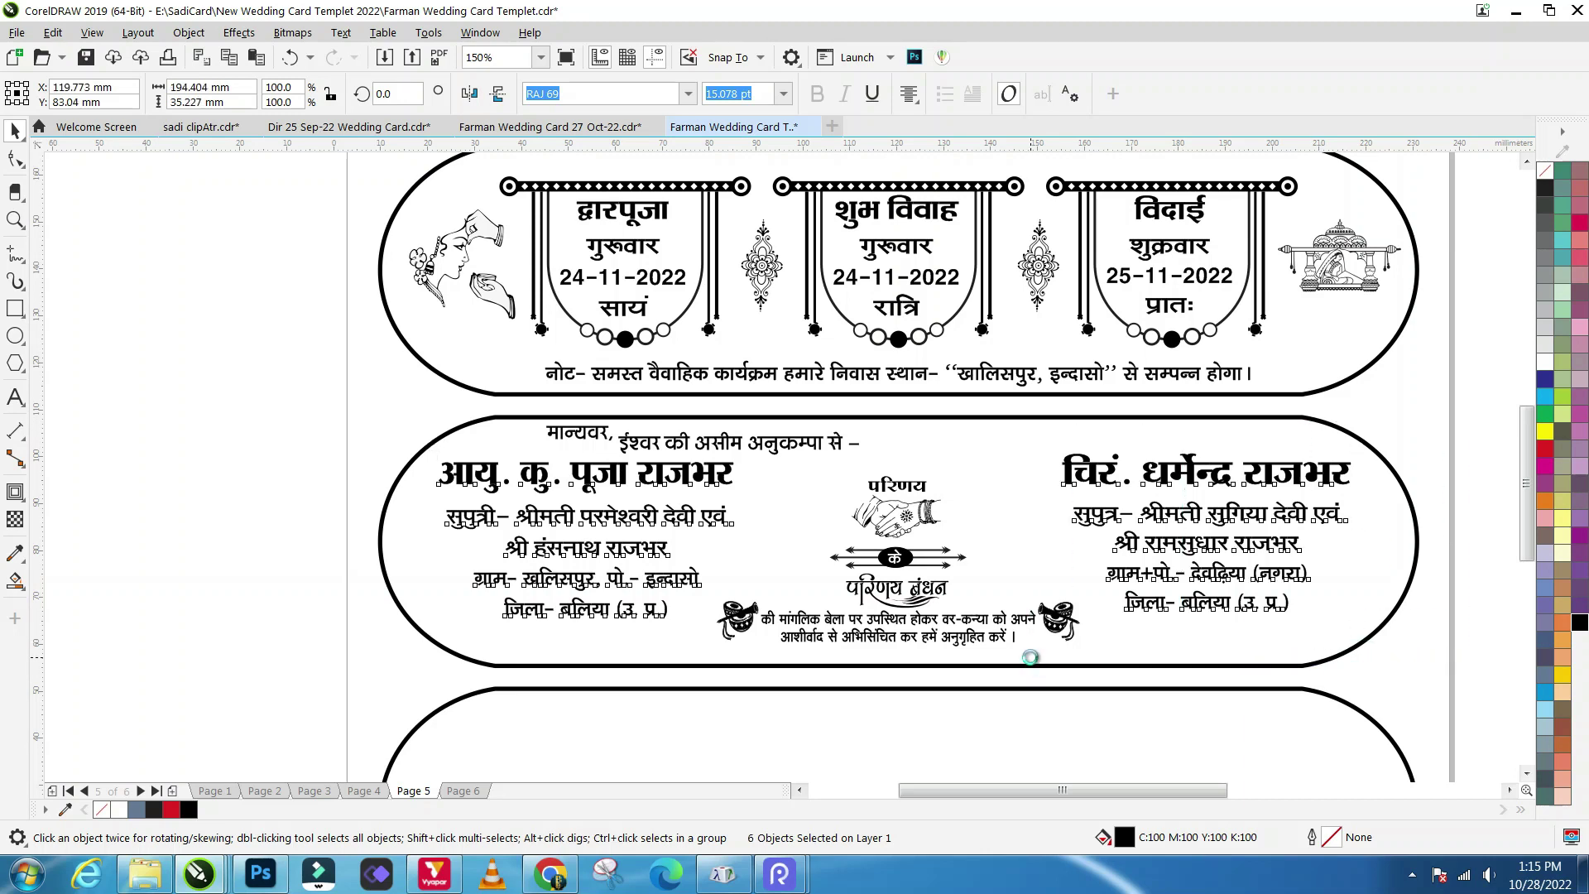
key("Down")
key("Down")
key("Down")
key("Down")
key("Down")
key("Down")
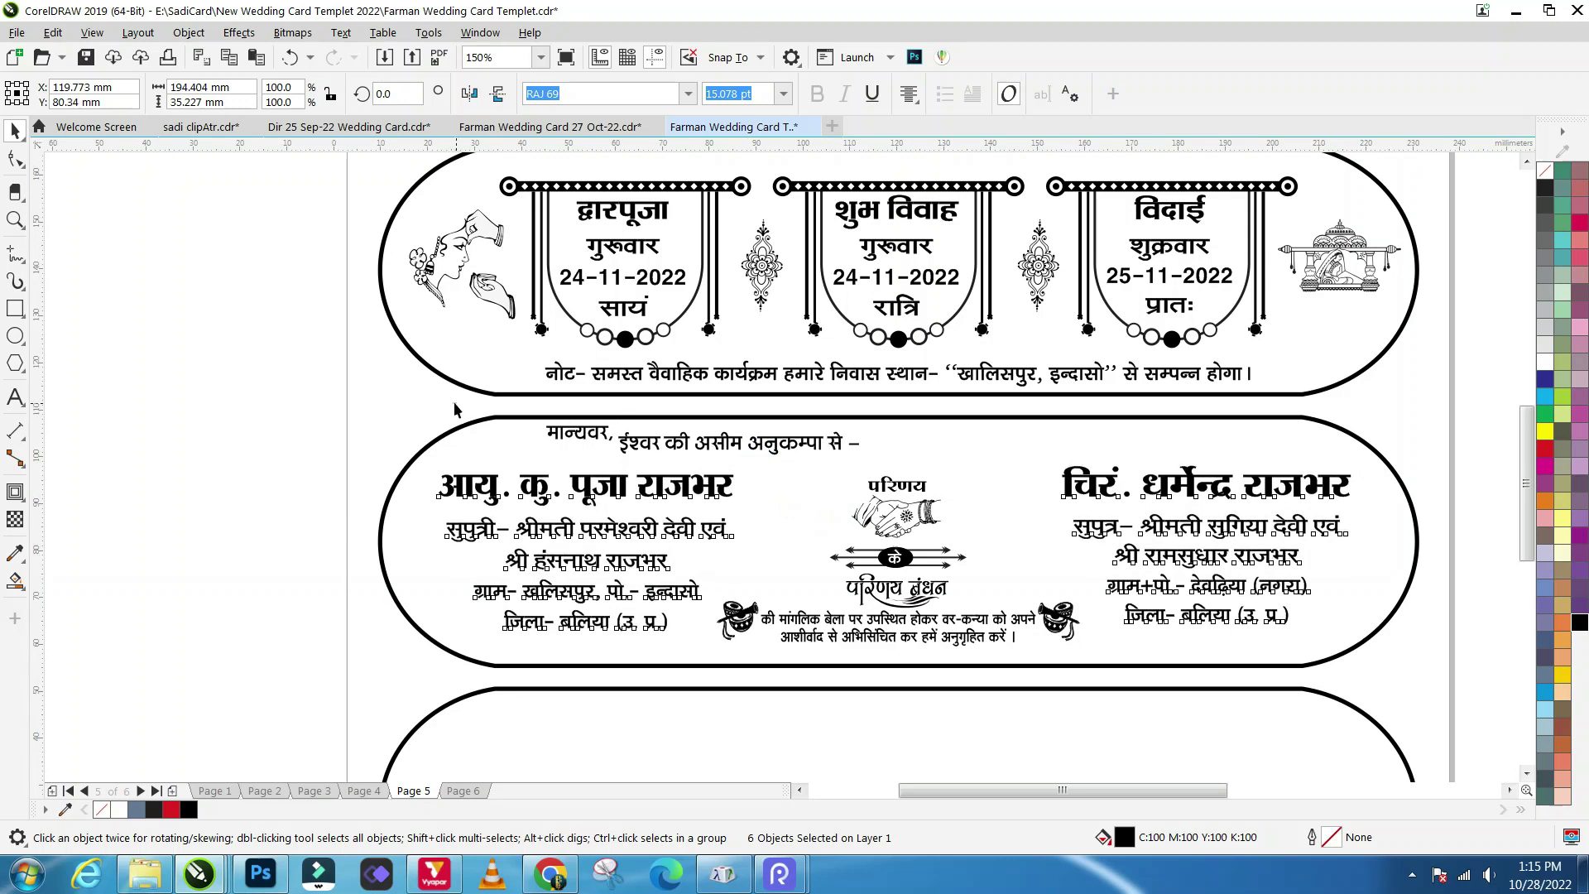
left_click(856, 464)
key("Down")
key("Down")
key("Down")
key("Down")
key("Down")
key("Down")
key("Right")
key("Right")
key("Right")
key("Right")
key("Right")
key("Right")
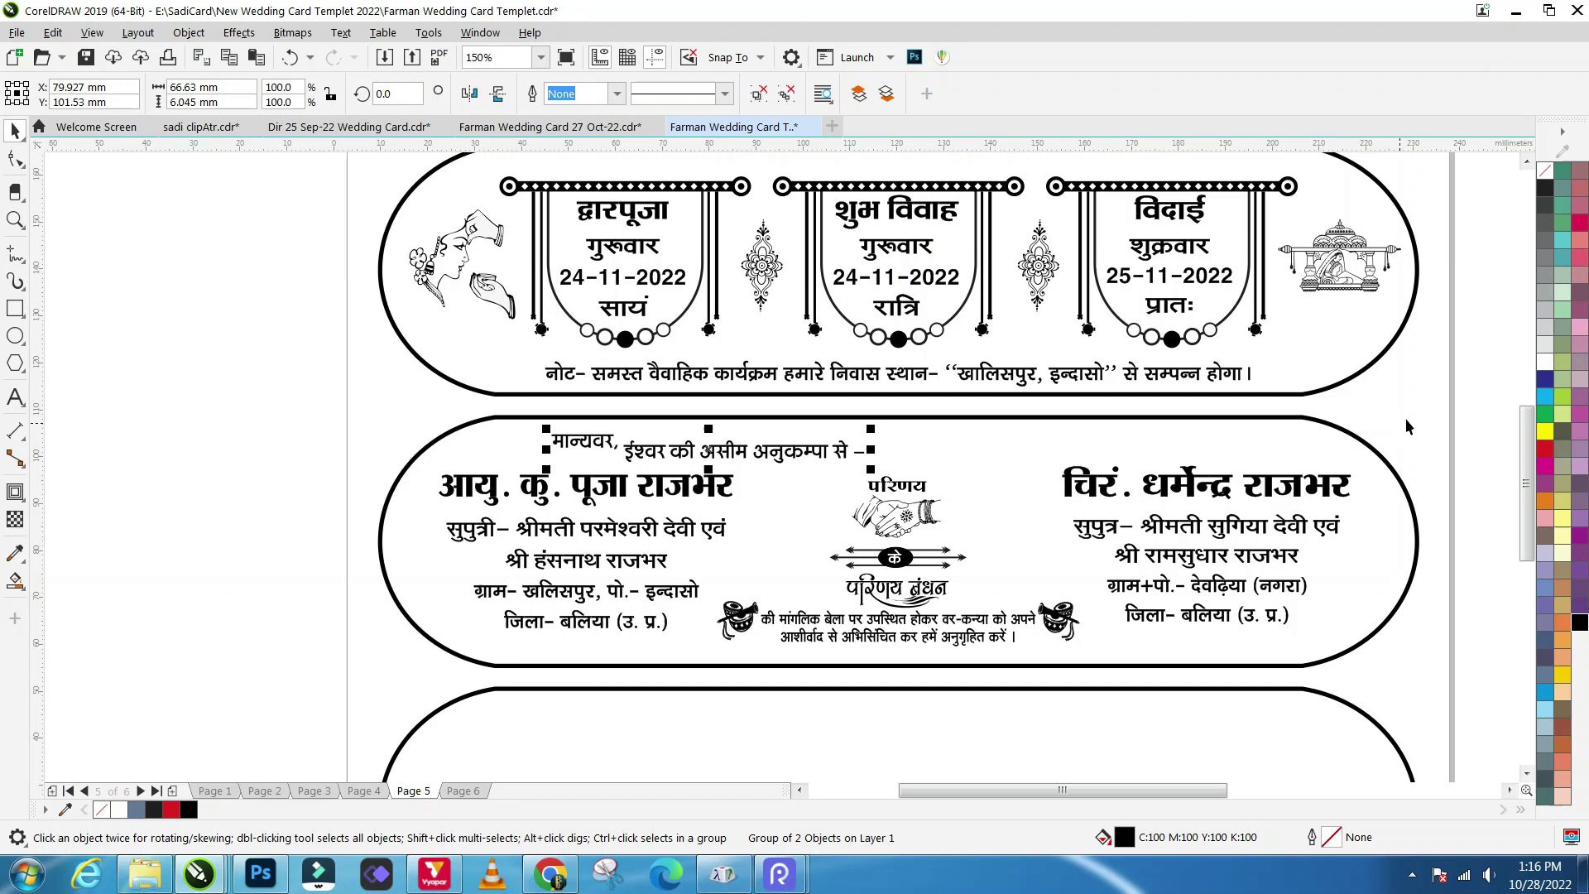
left_click(951, 465)
Step: Save the card, accepting the font embedding warning
key("F3")
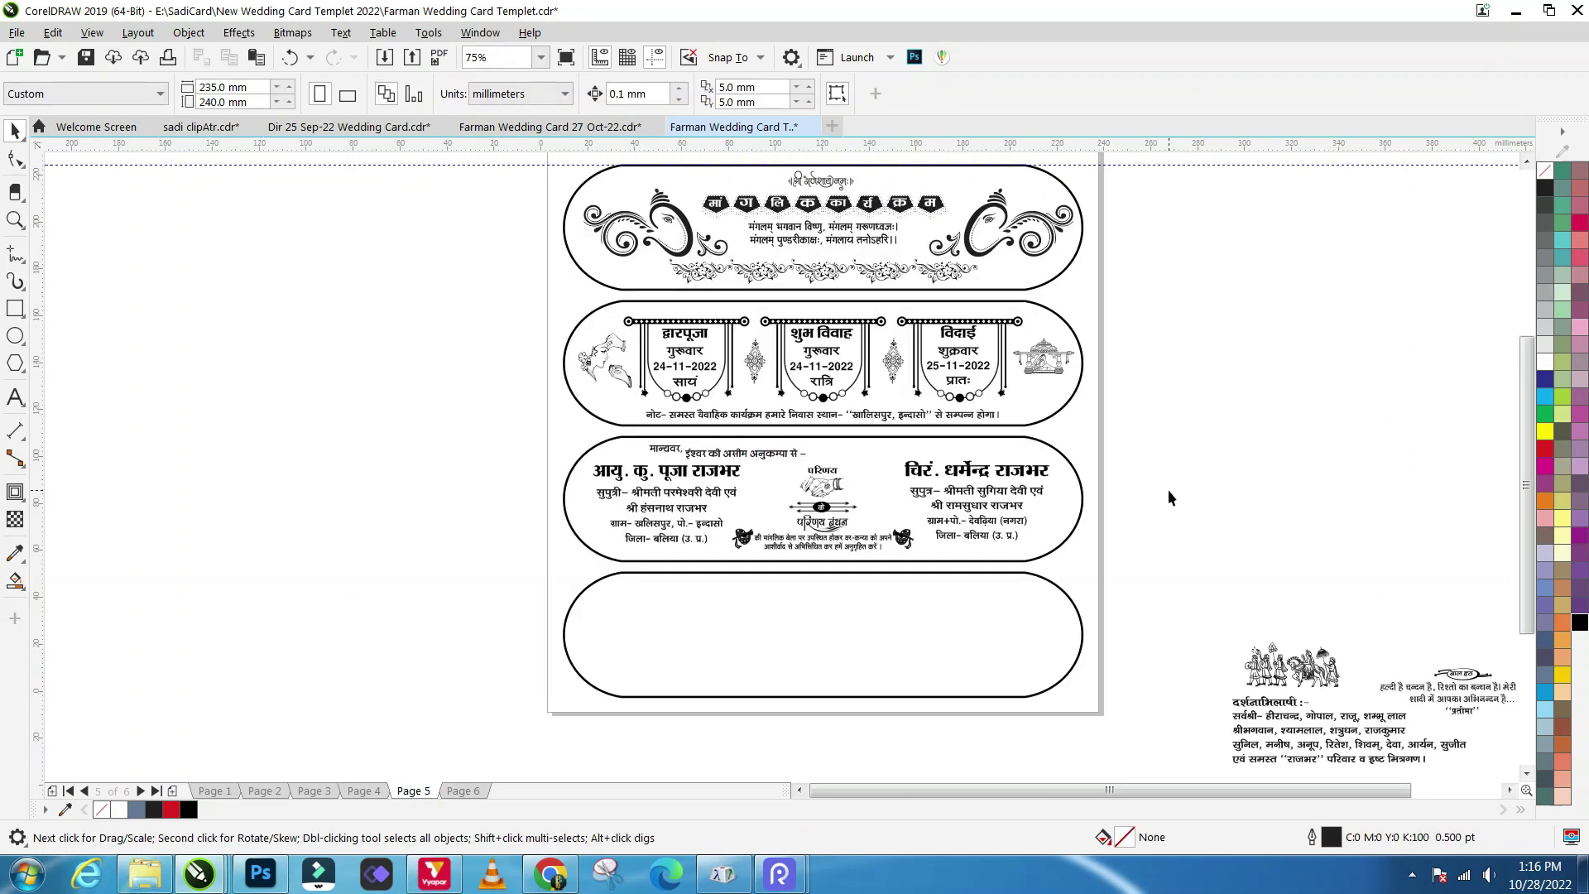
scroll(1169, 489, "right", 5)
key("ctrl+s")
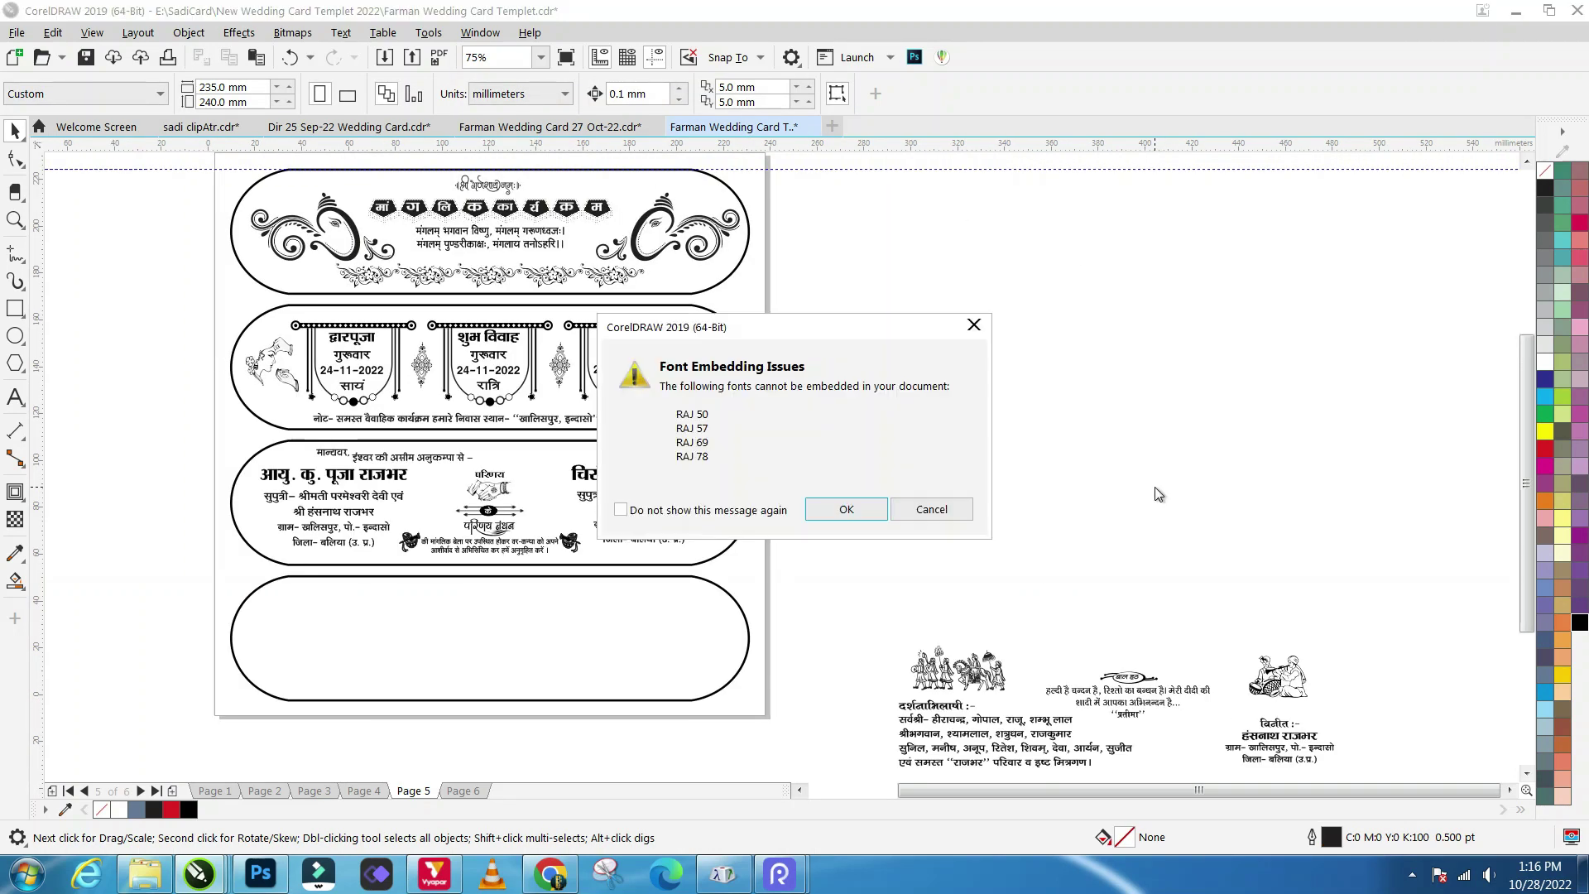
left_click(846, 509)
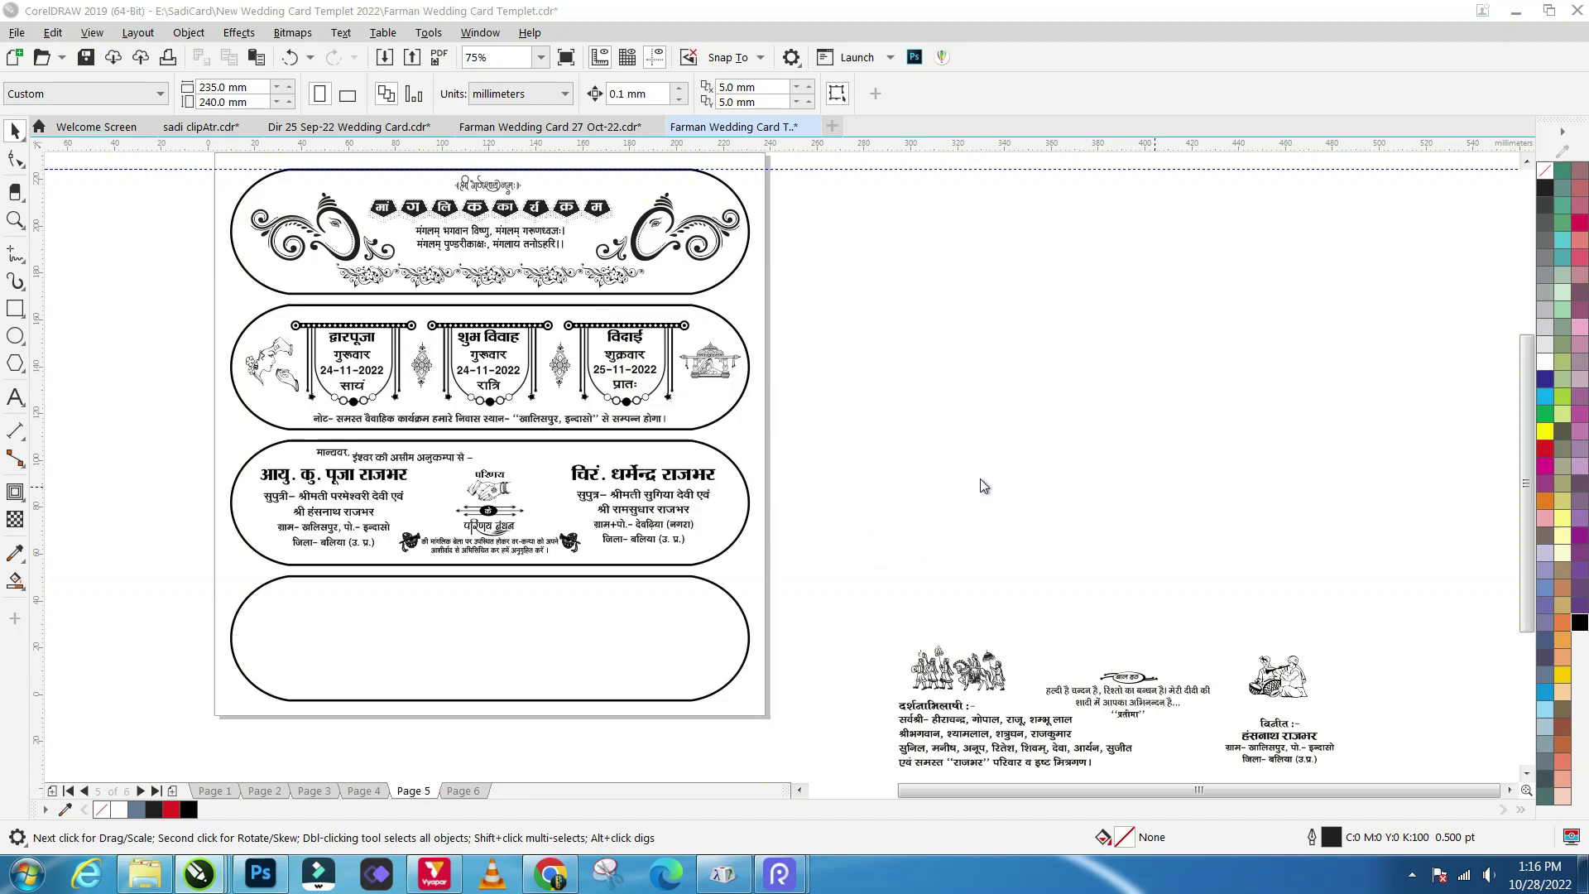
Step: Move the दर्शनाभिलाषी invitees list and its heading into the left of the bottom oval
left_click_drag(960, 668, 899, 523)
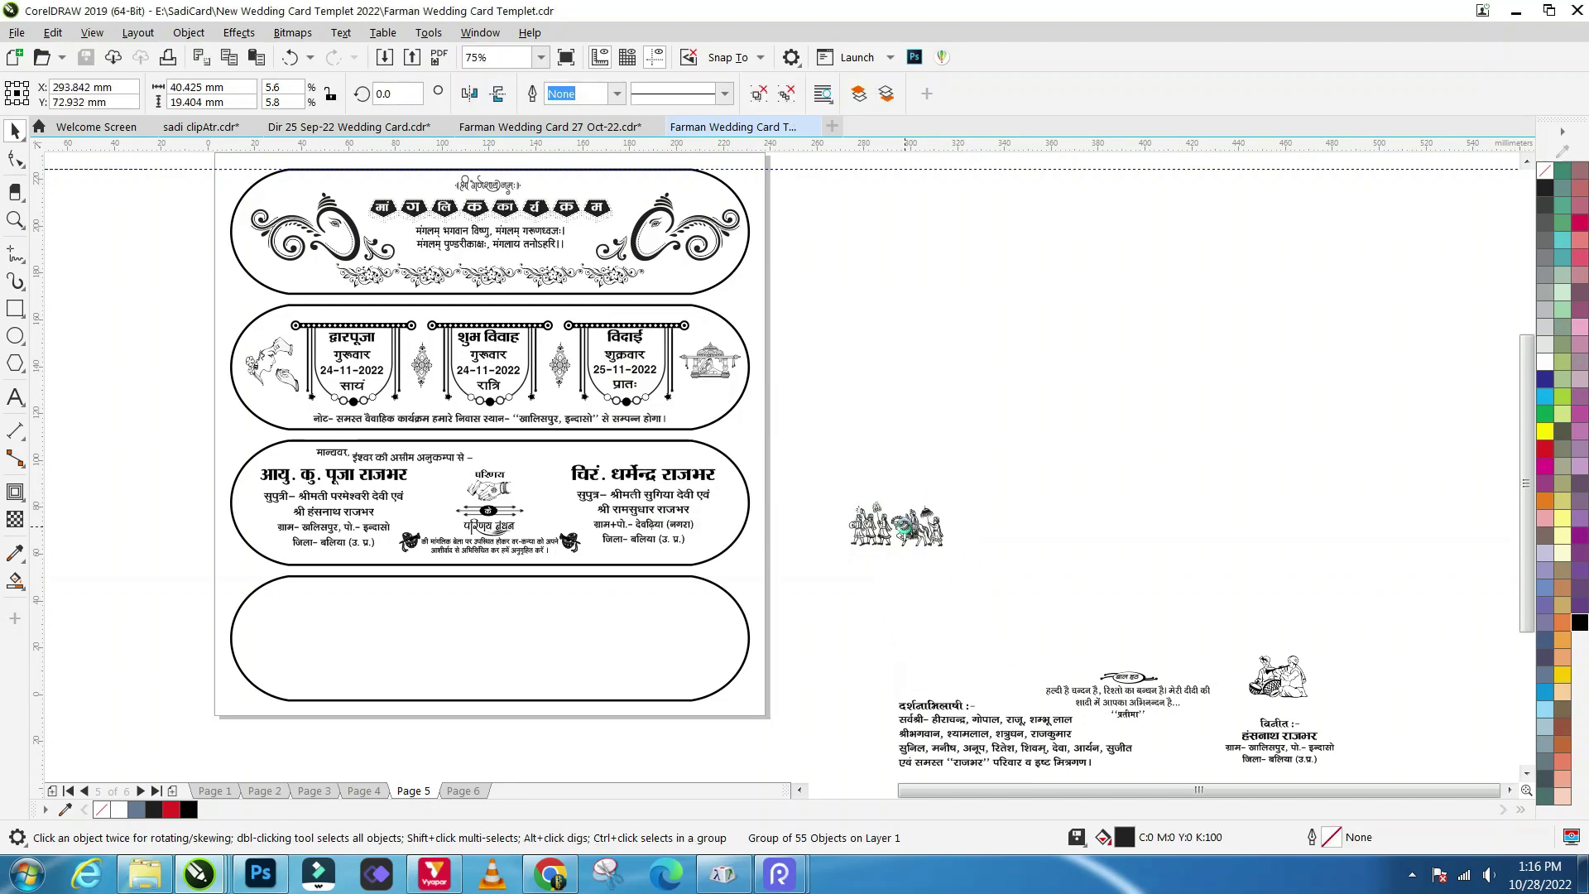
left_click_drag(868, 709, 1133, 737)
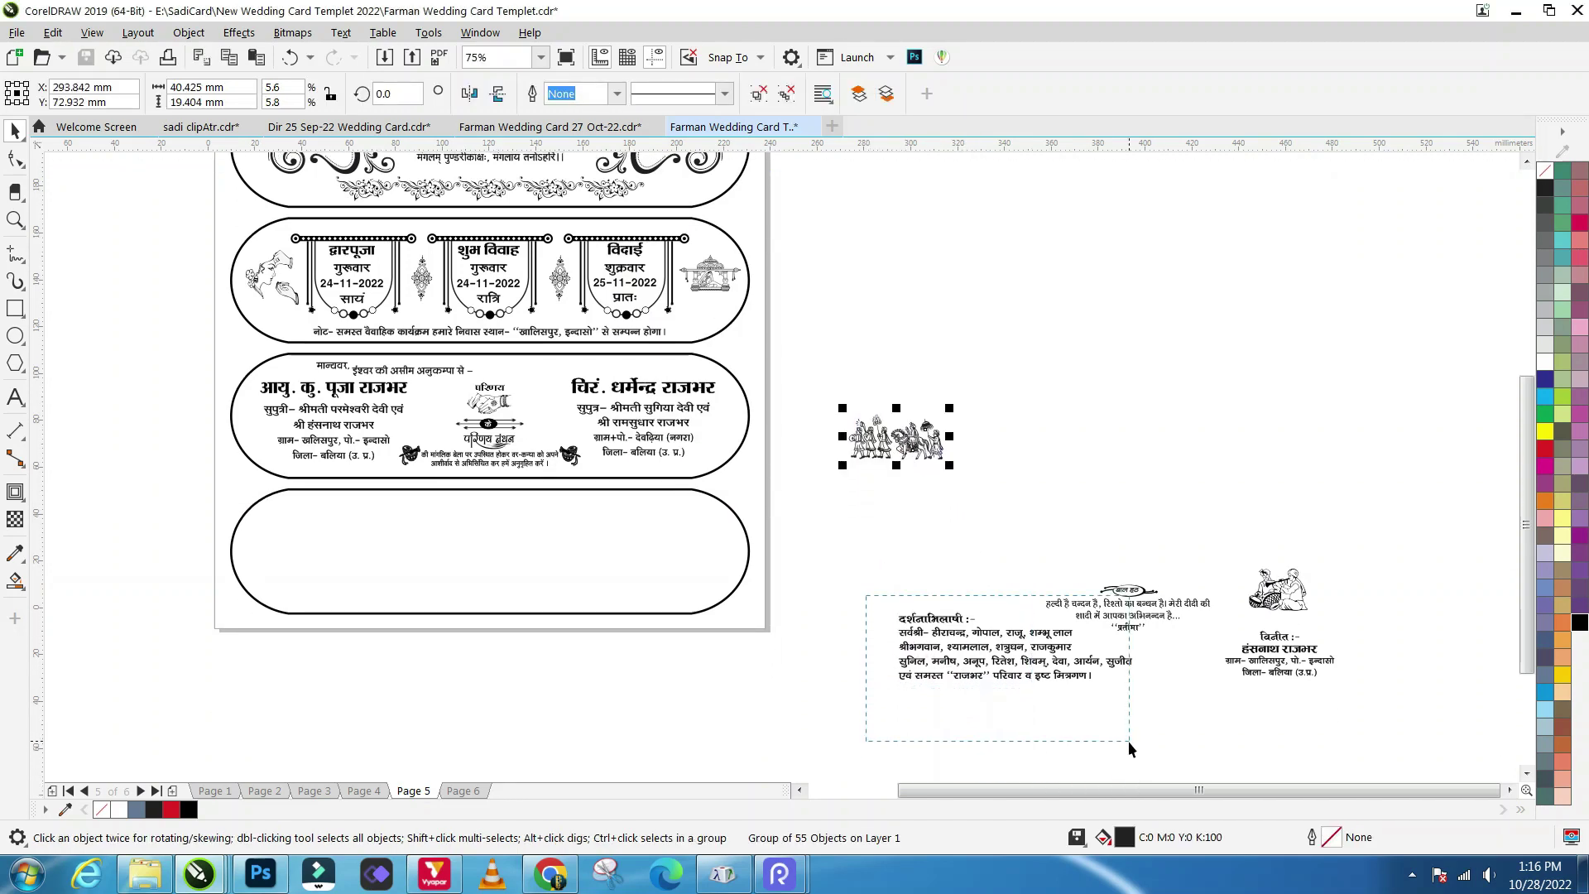
left_click(1150, 743)
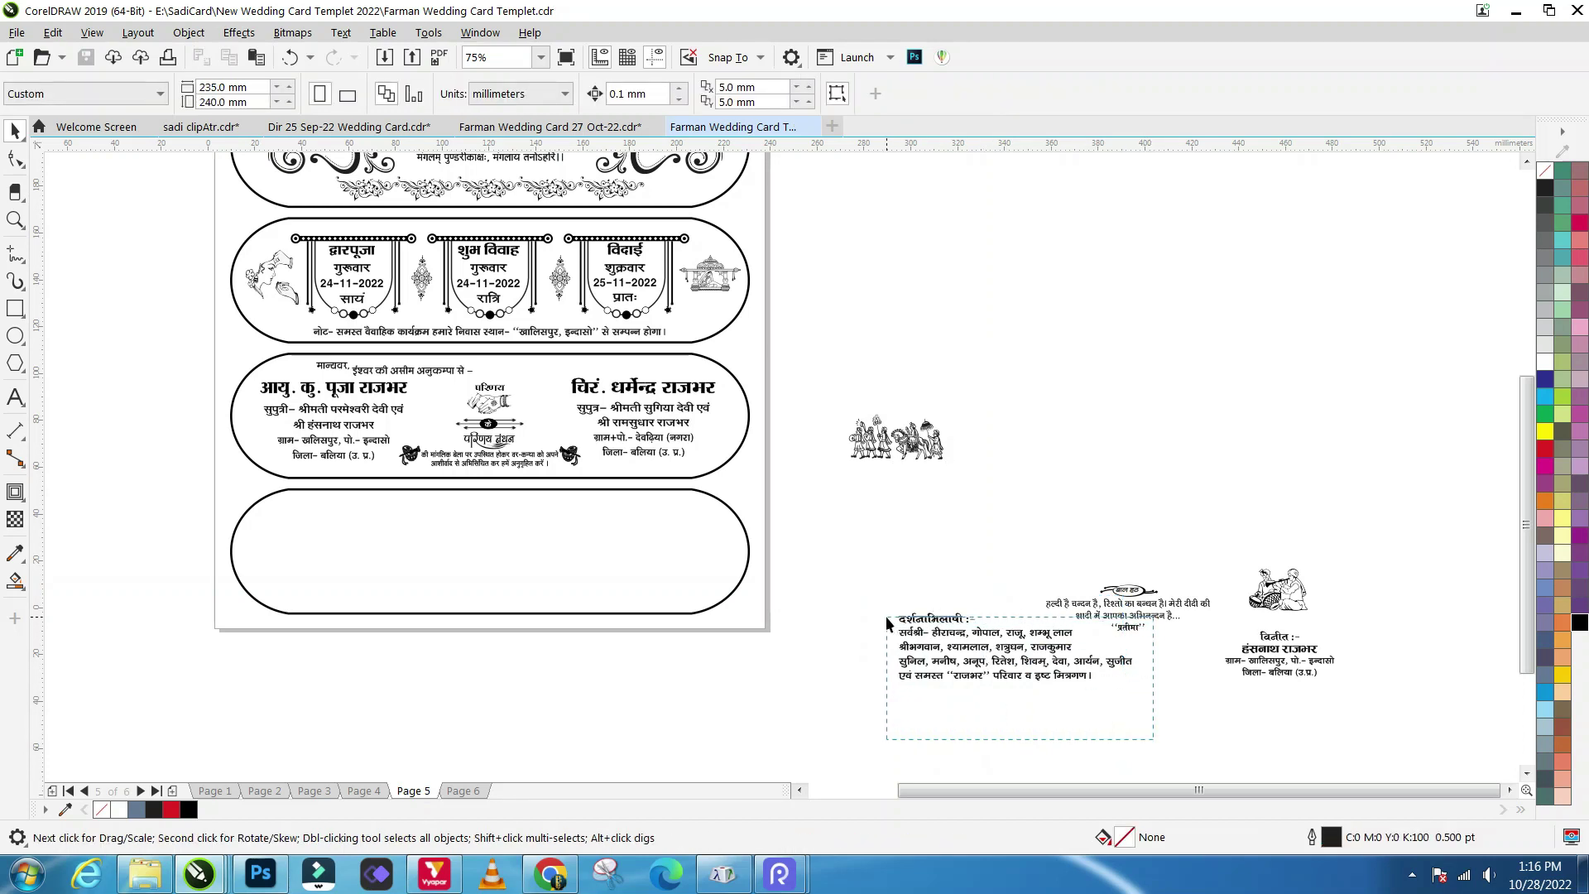
left_click_drag(964, 647, 867, 611)
left_click(1067, 730)
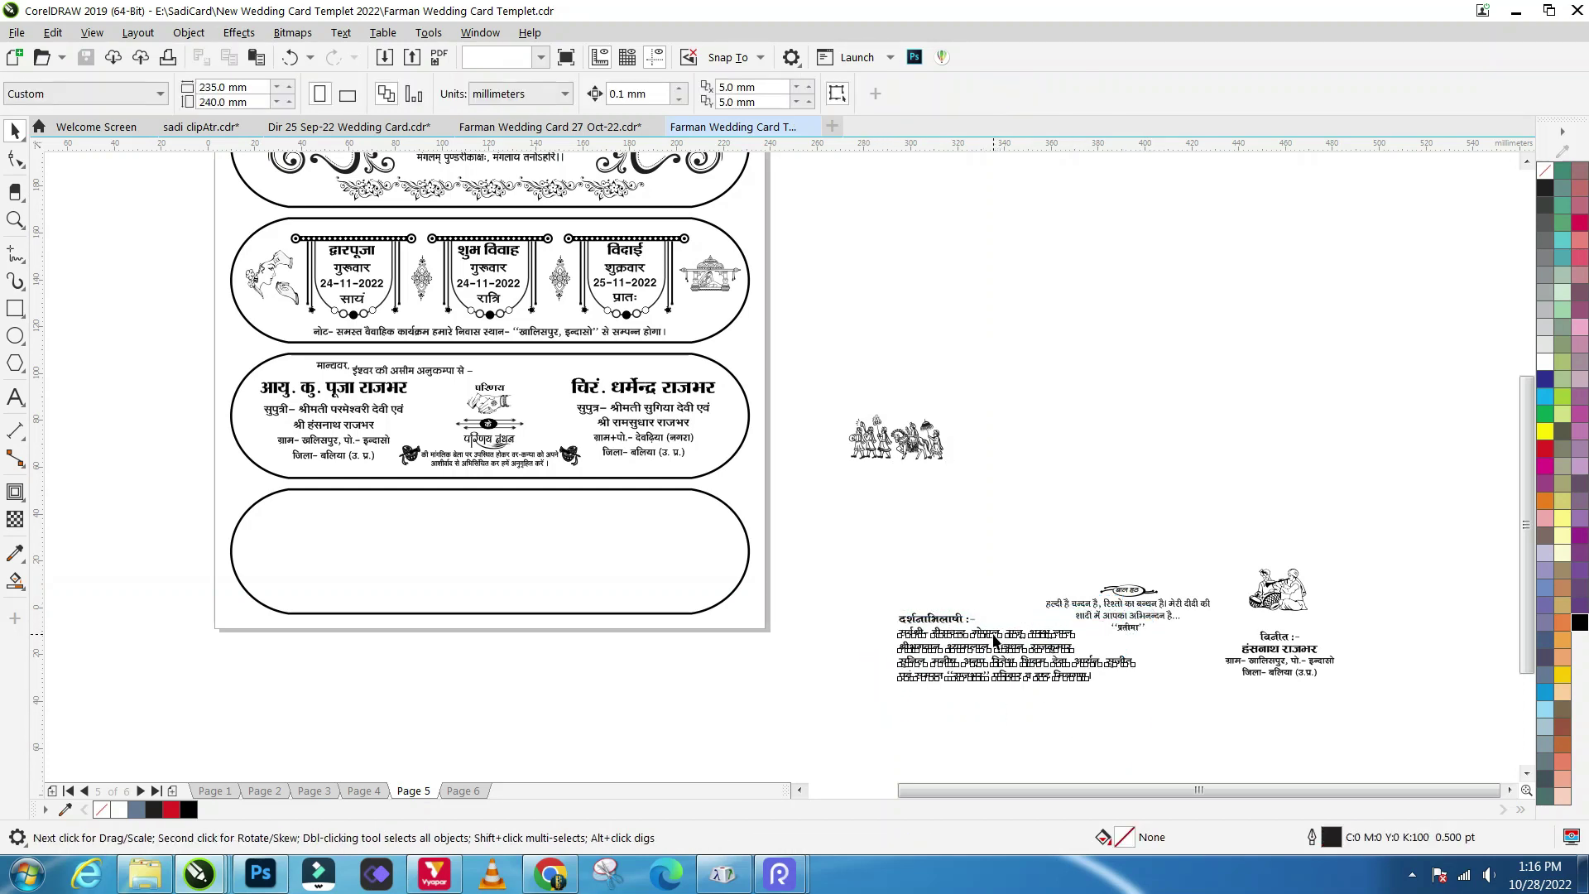
left_click(980, 629)
left_click(957, 622, "shift")
left_click_drag(957, 623, 318, 546)
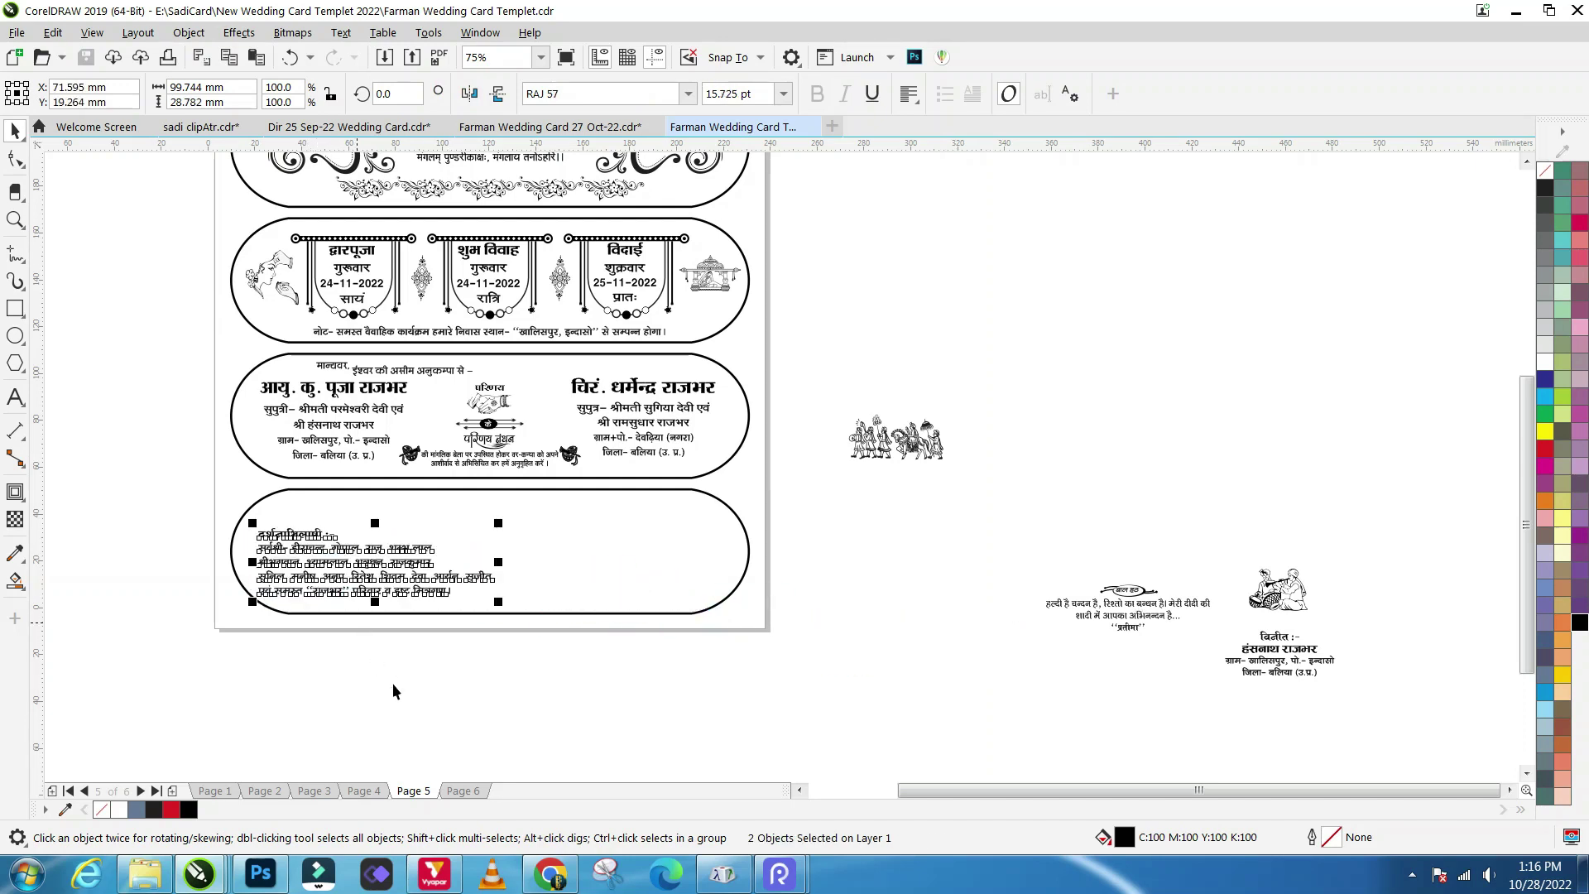
left_click(392, 682)
Step: Place the three-line विनीत sender address block on the bottom oval's right side
scroll(248, 563, "up", 2)
scroll(336, 639, "down", 2)
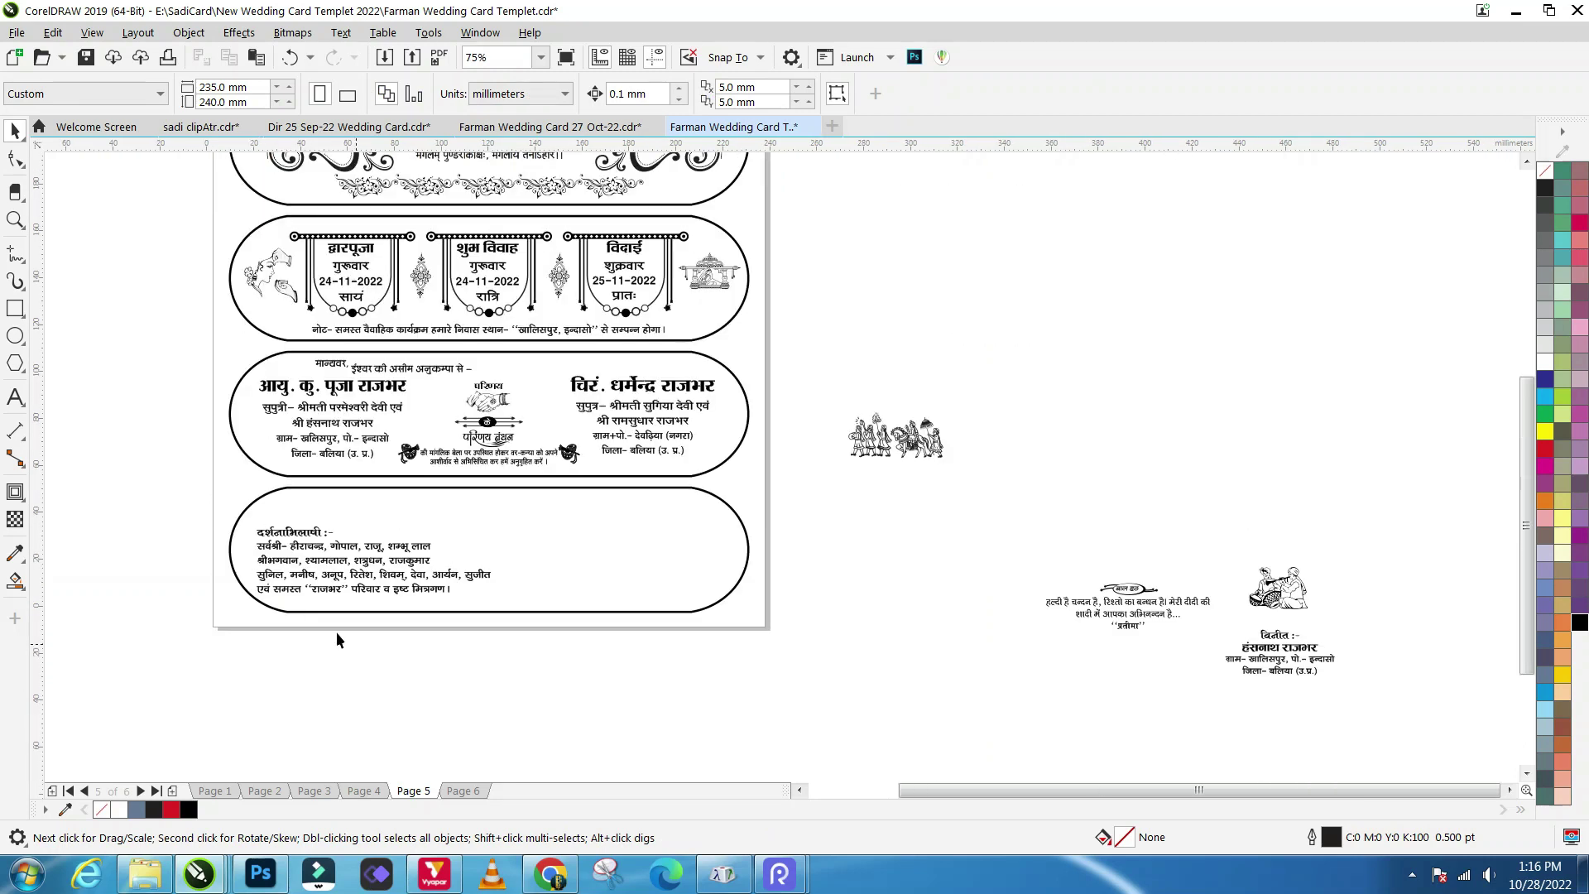
mouse_move(1255, 650)
left_mouse_down()
mouse_move(1218, 622)
mouse_move(637, 582)
left_mouse_up()
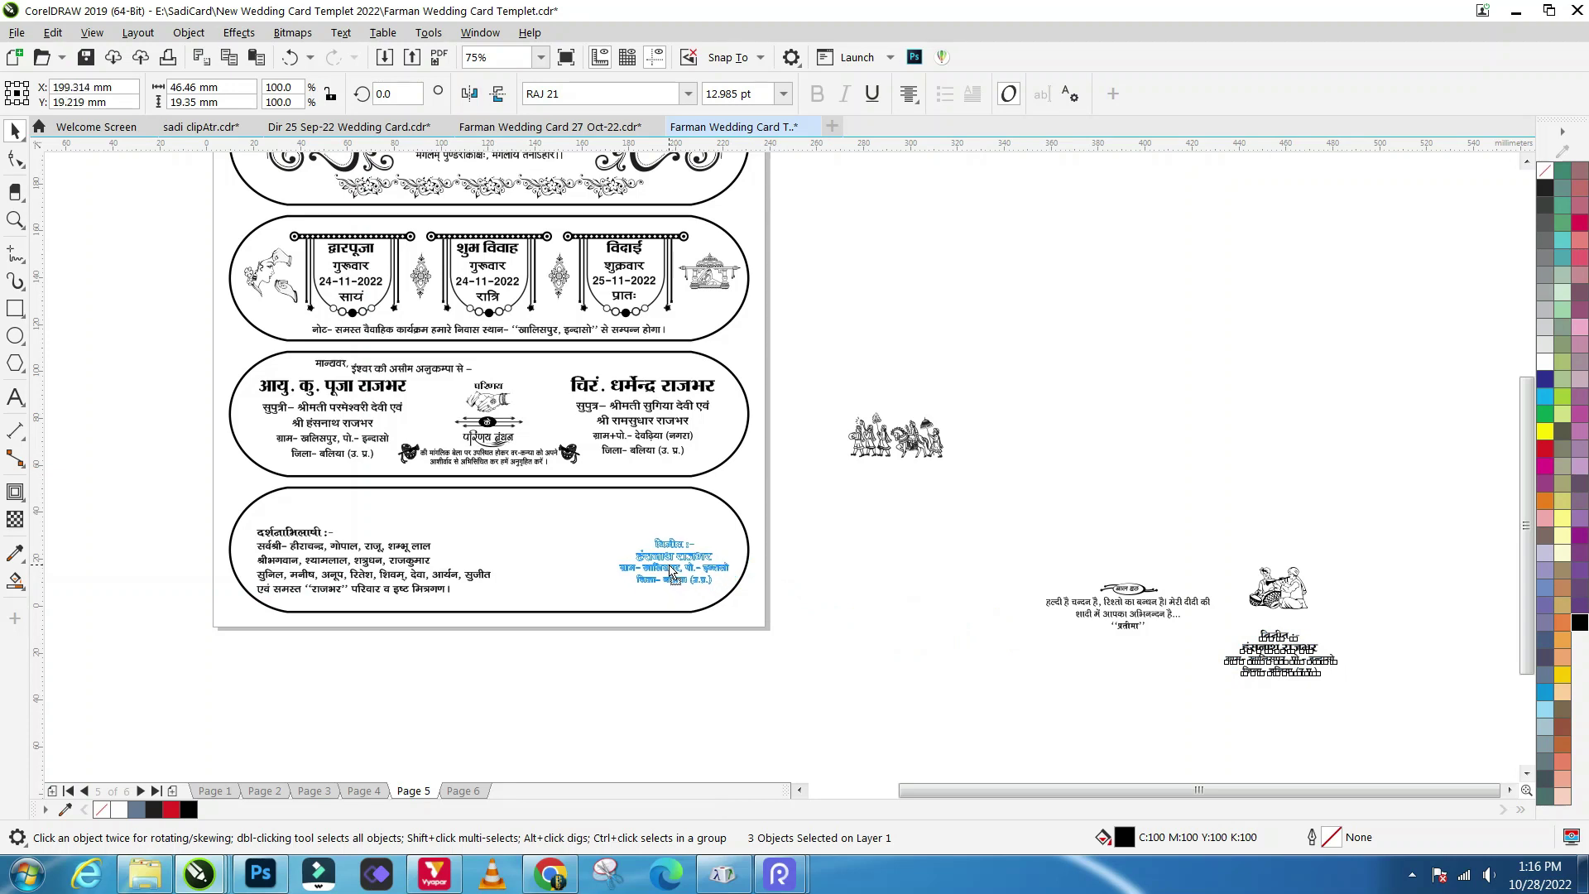
scroll(637, 581, "up", 2)
left_click_drag(594, 483, 584, 478)
left_click_drag(704, 550, 683, 573)
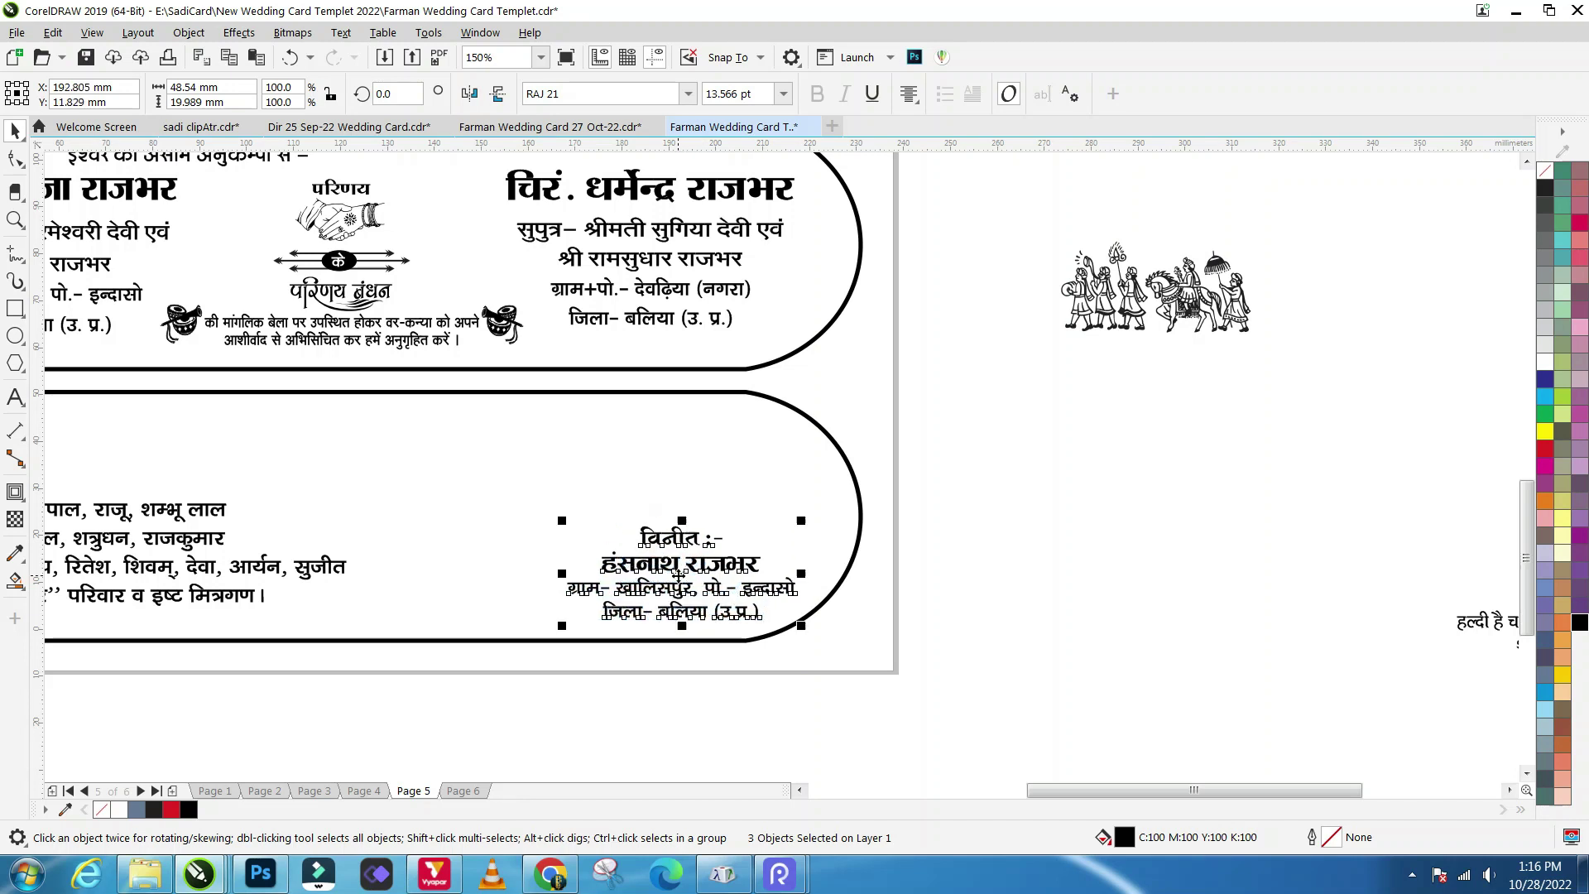
scroll(683, 572, "down", 2)
left_click(1075, 589)
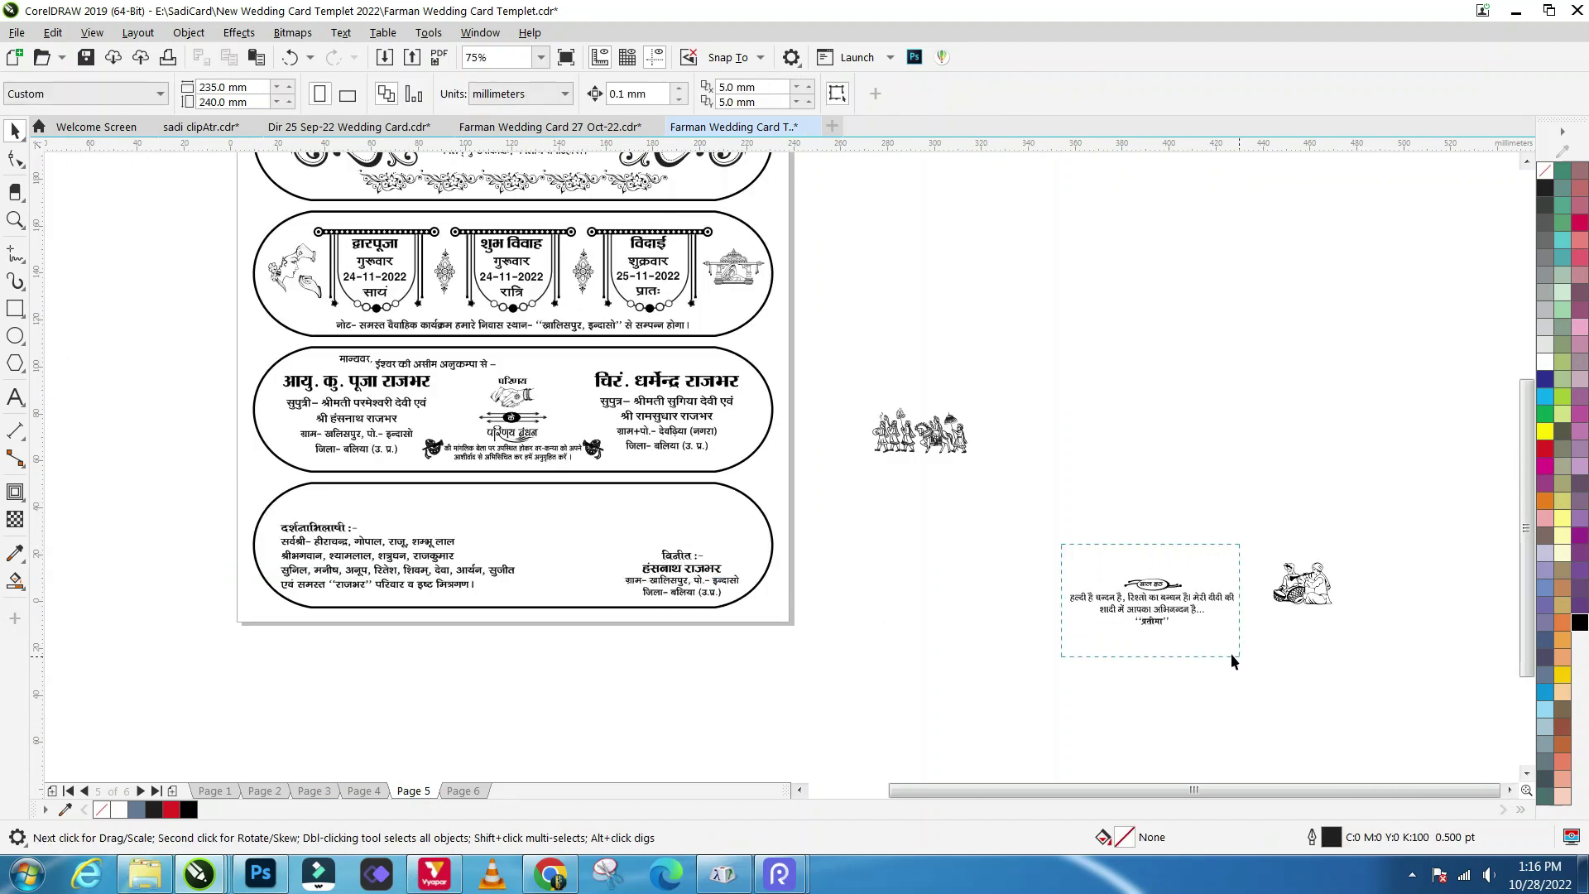
Step: Move the three-line बाल हठ verse into the centre of the bottom oval
left_click_drag(1230, 653, 1238, 656)
left_click_drag(1156, 610, 585, 532)
scroll(587, 531, "up", 2)
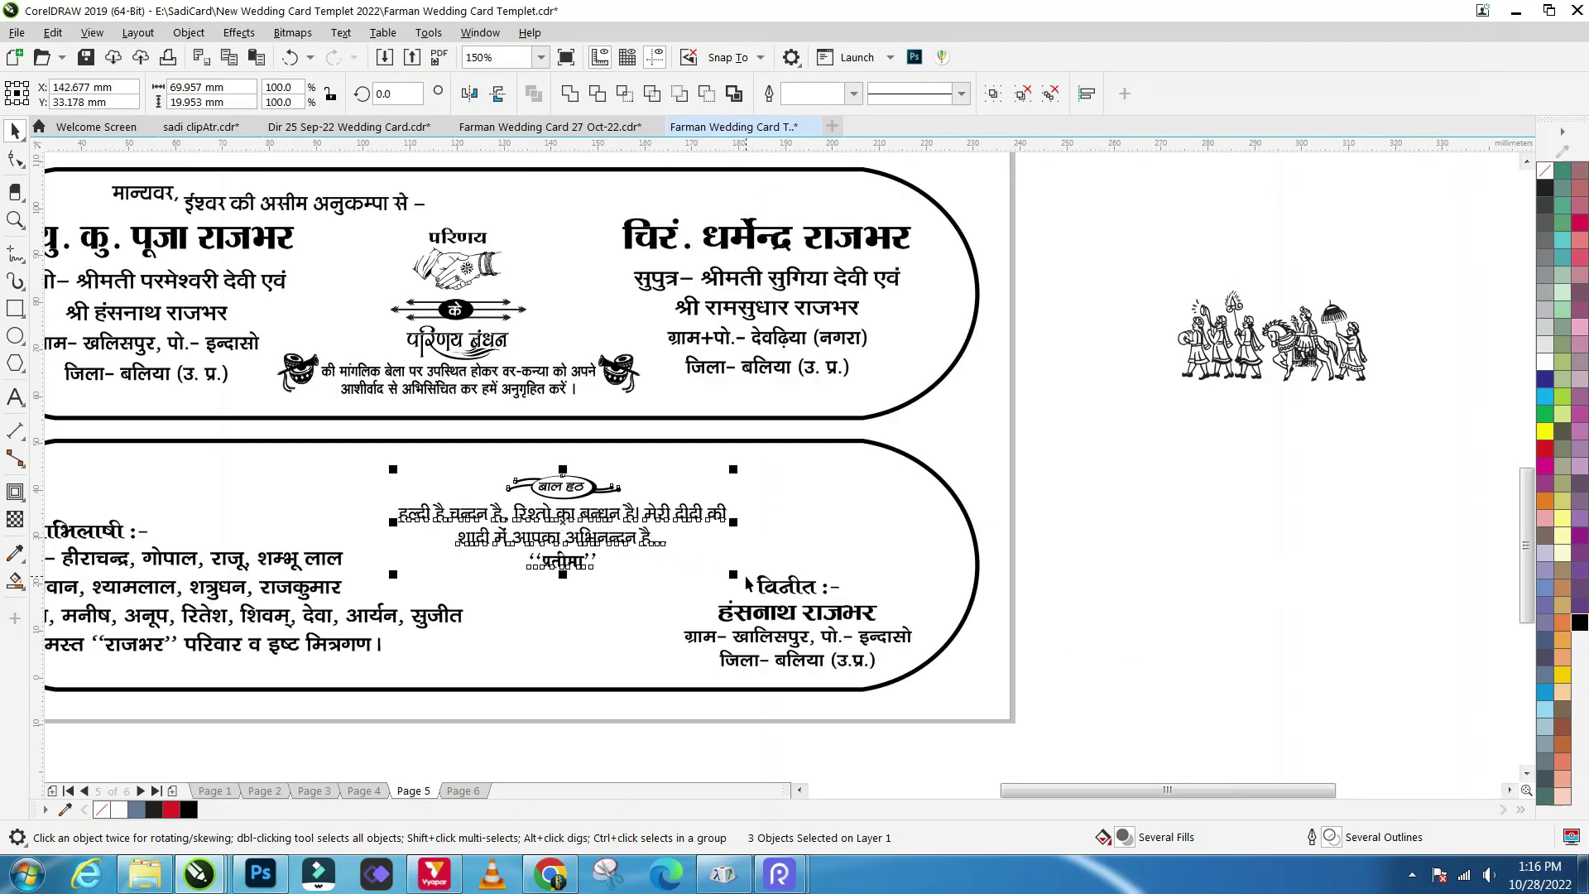
scroll(791, 543, "down", 2)
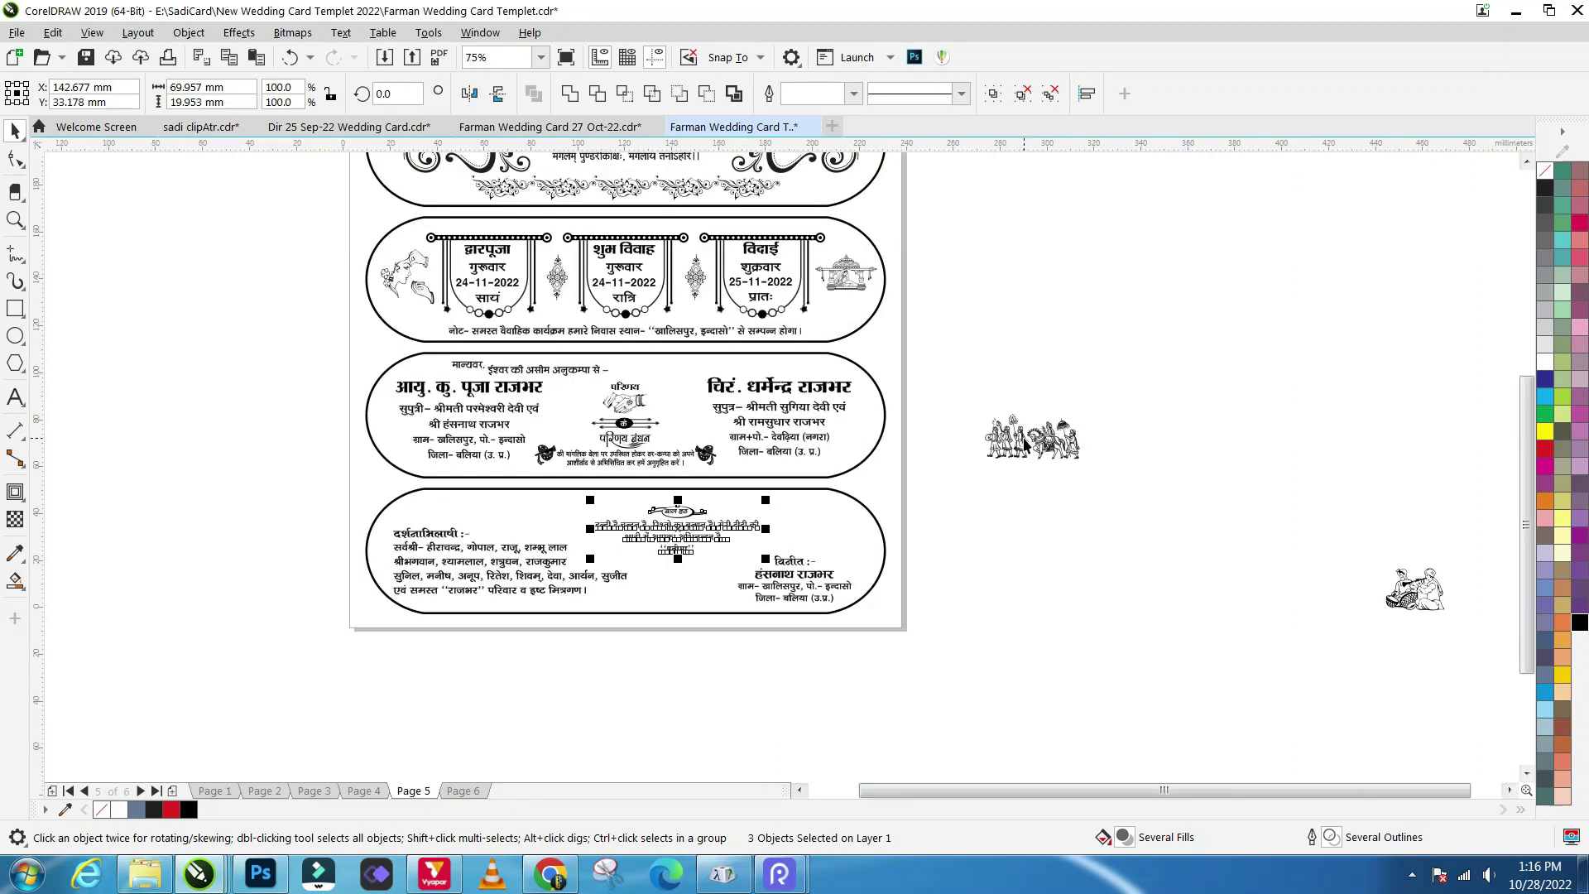
Step: Bring the procession and couple clip-art into the oval, shrinking the procession to fit
left_click(1416, 589)
left_click_drag(1441, 602, 700, 607)
left_click(1025, 451)
left_click_drag(1025, 451, 534, 529)
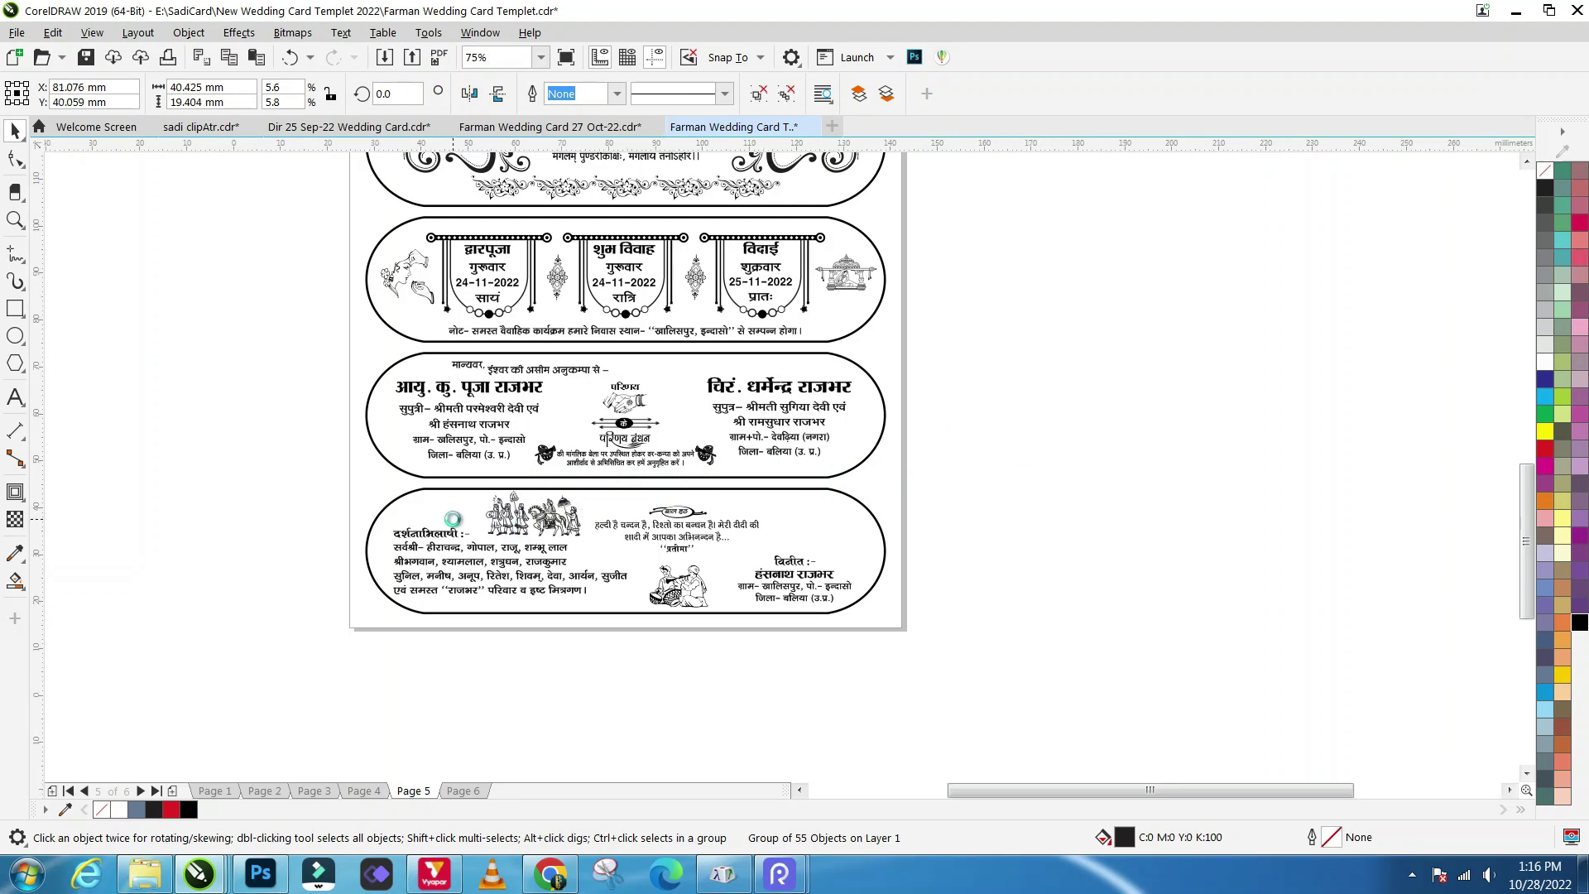
scroll(455, 521, "up", 1)
left_click_drag(715, 562, 634, 527)
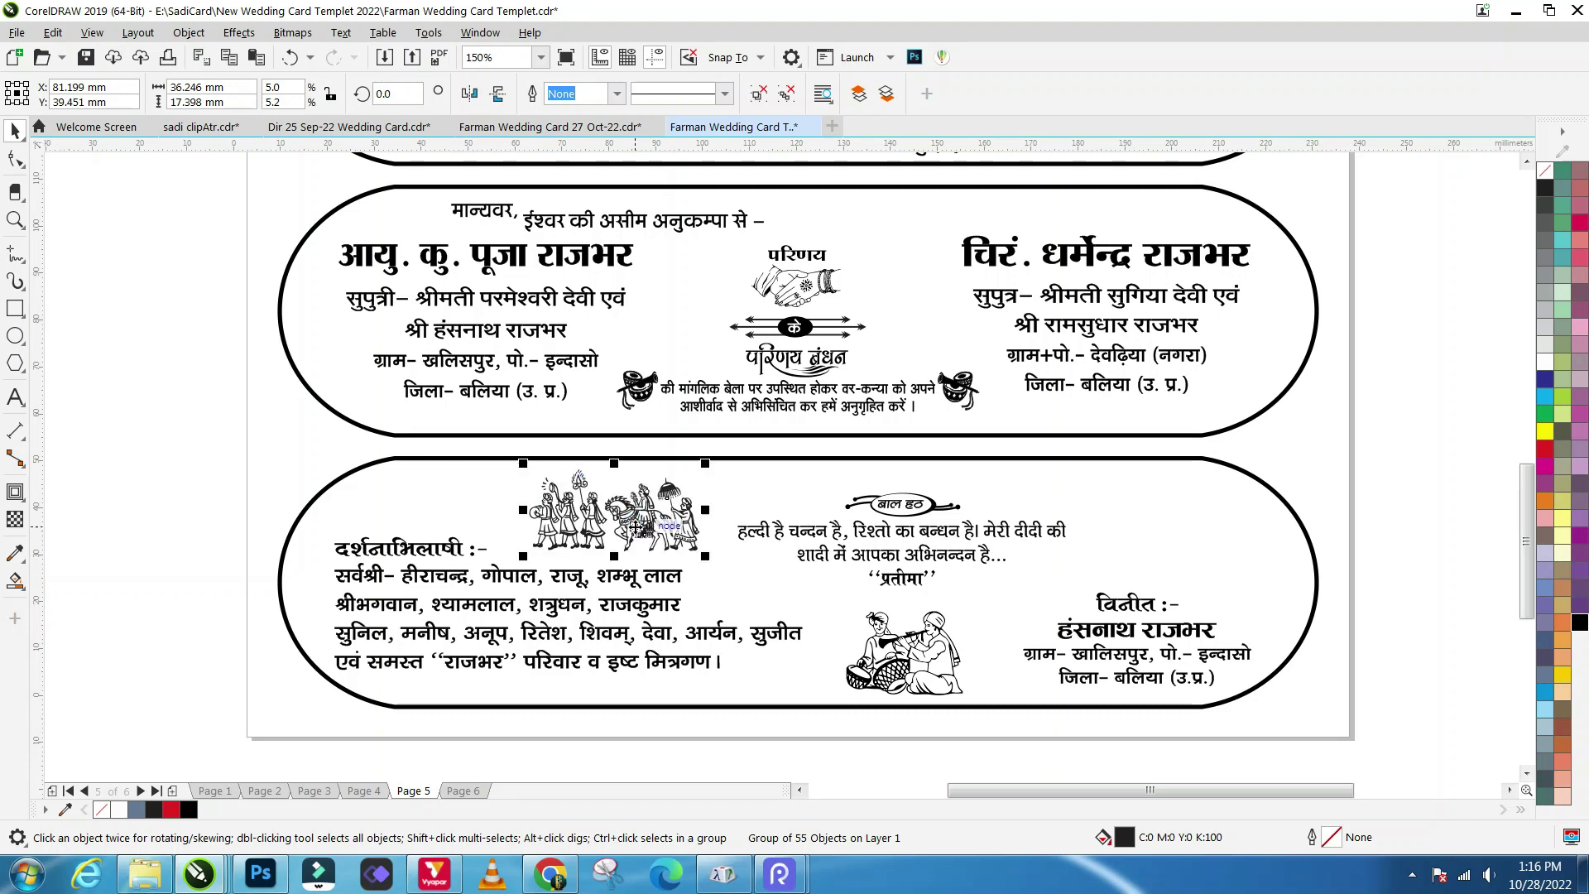
left_click(1357, 529)
scroll(787, 533, "down", 1)
scroll(874, 527, "up", 1)
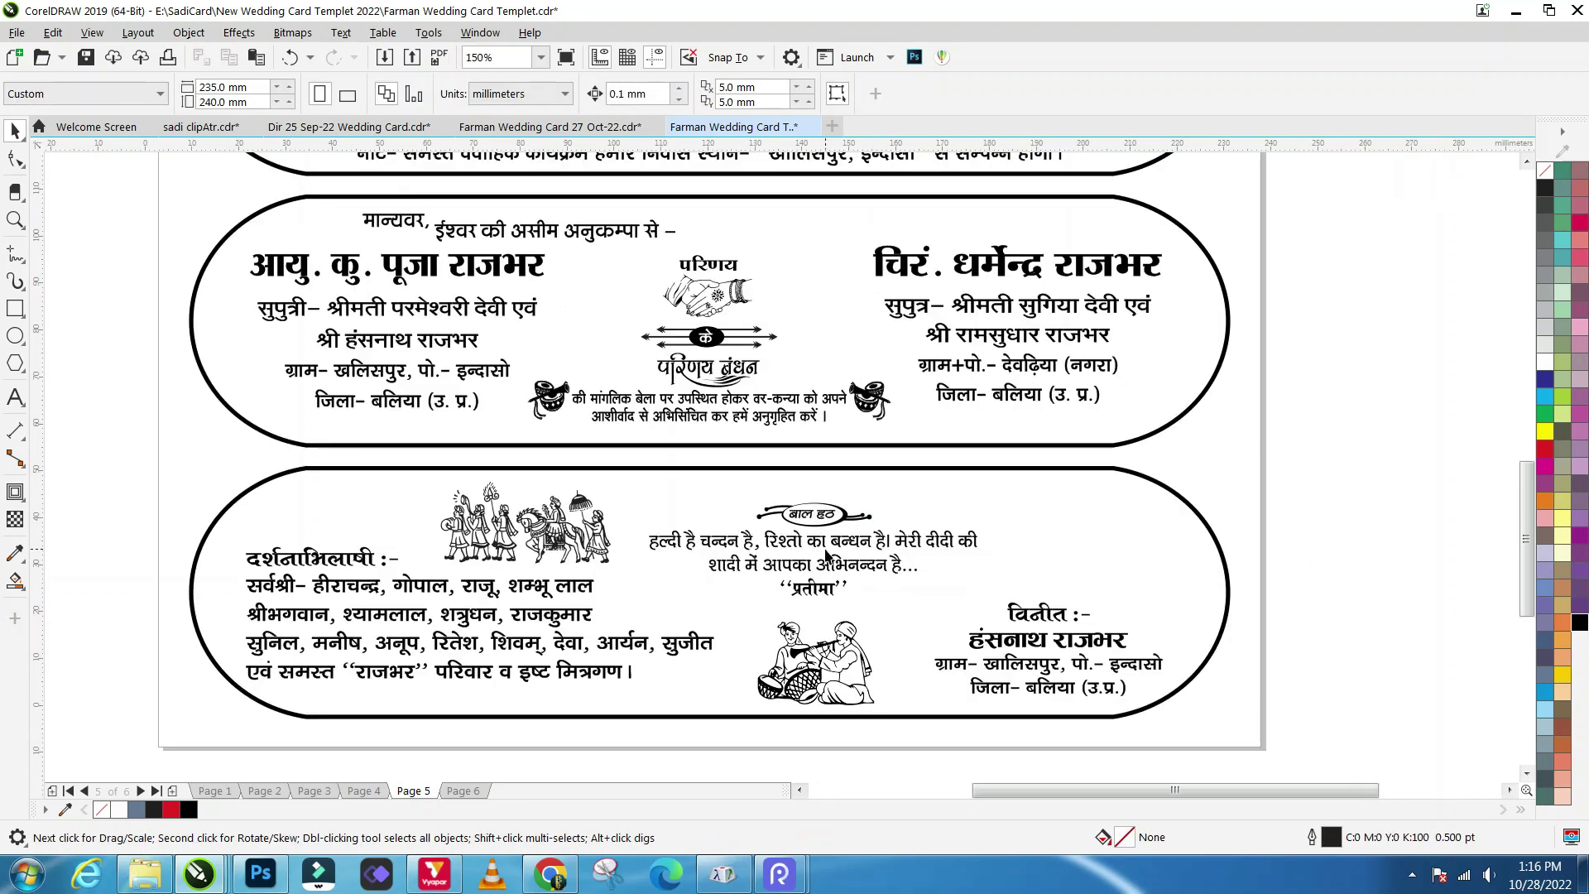
scroll(827, 546, "down", 1)
left_click_drag(1070, 661, 417, 500)
Step: Group the contents of the bottom, third and second ovals separately
key("ctrl+g")
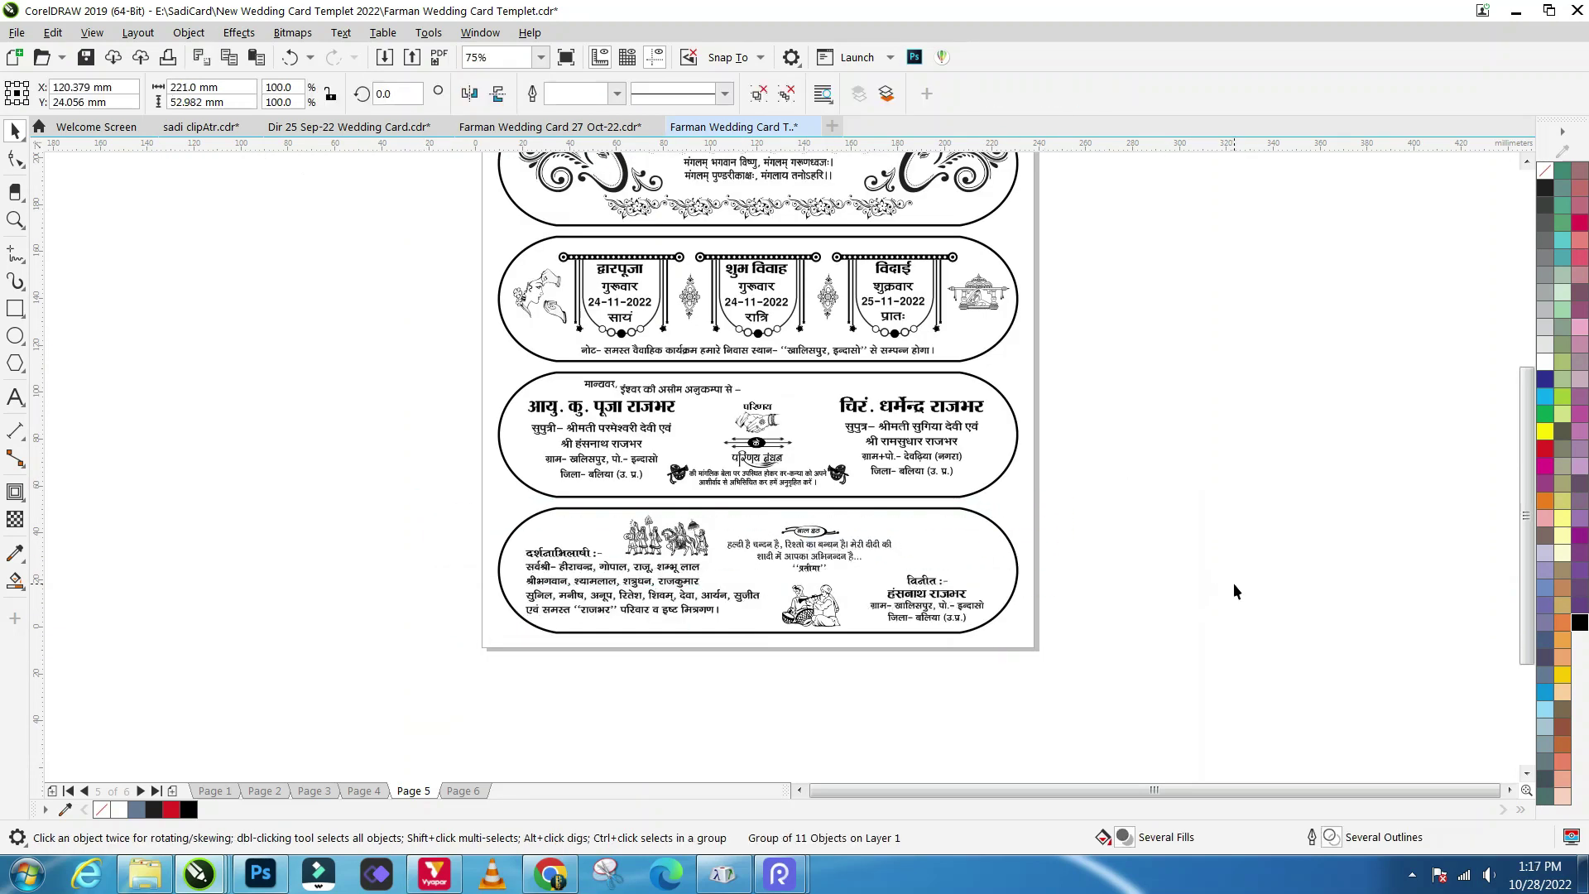
left_click(1233, 583)
scroll(967, 499, "up", 1)
left_click_drag(343, 467, 1276, 626)
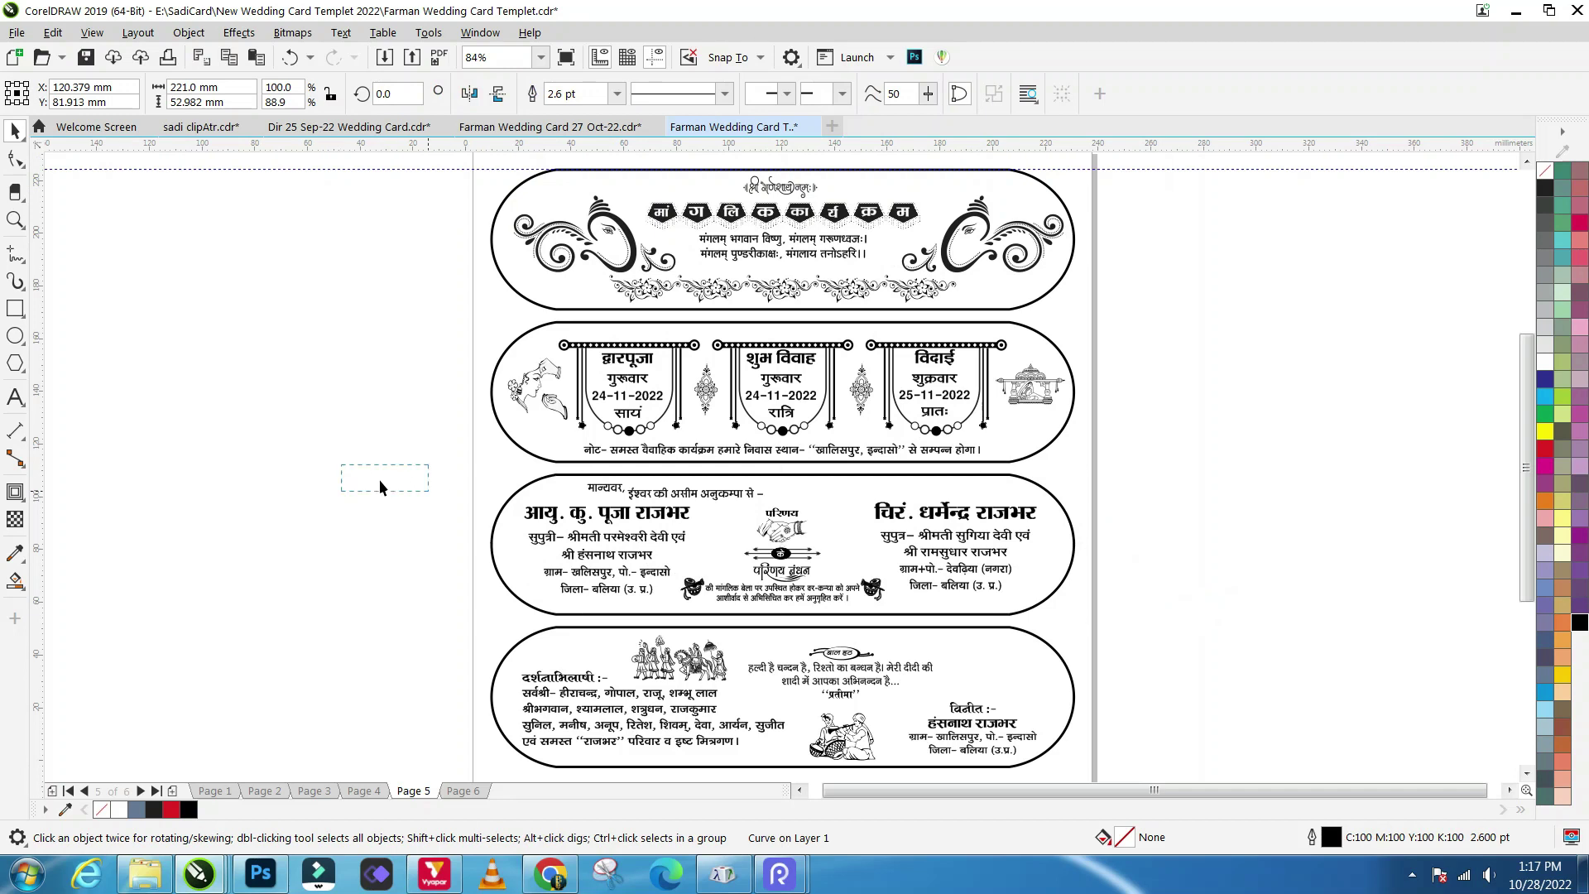
key("ctrl+g")
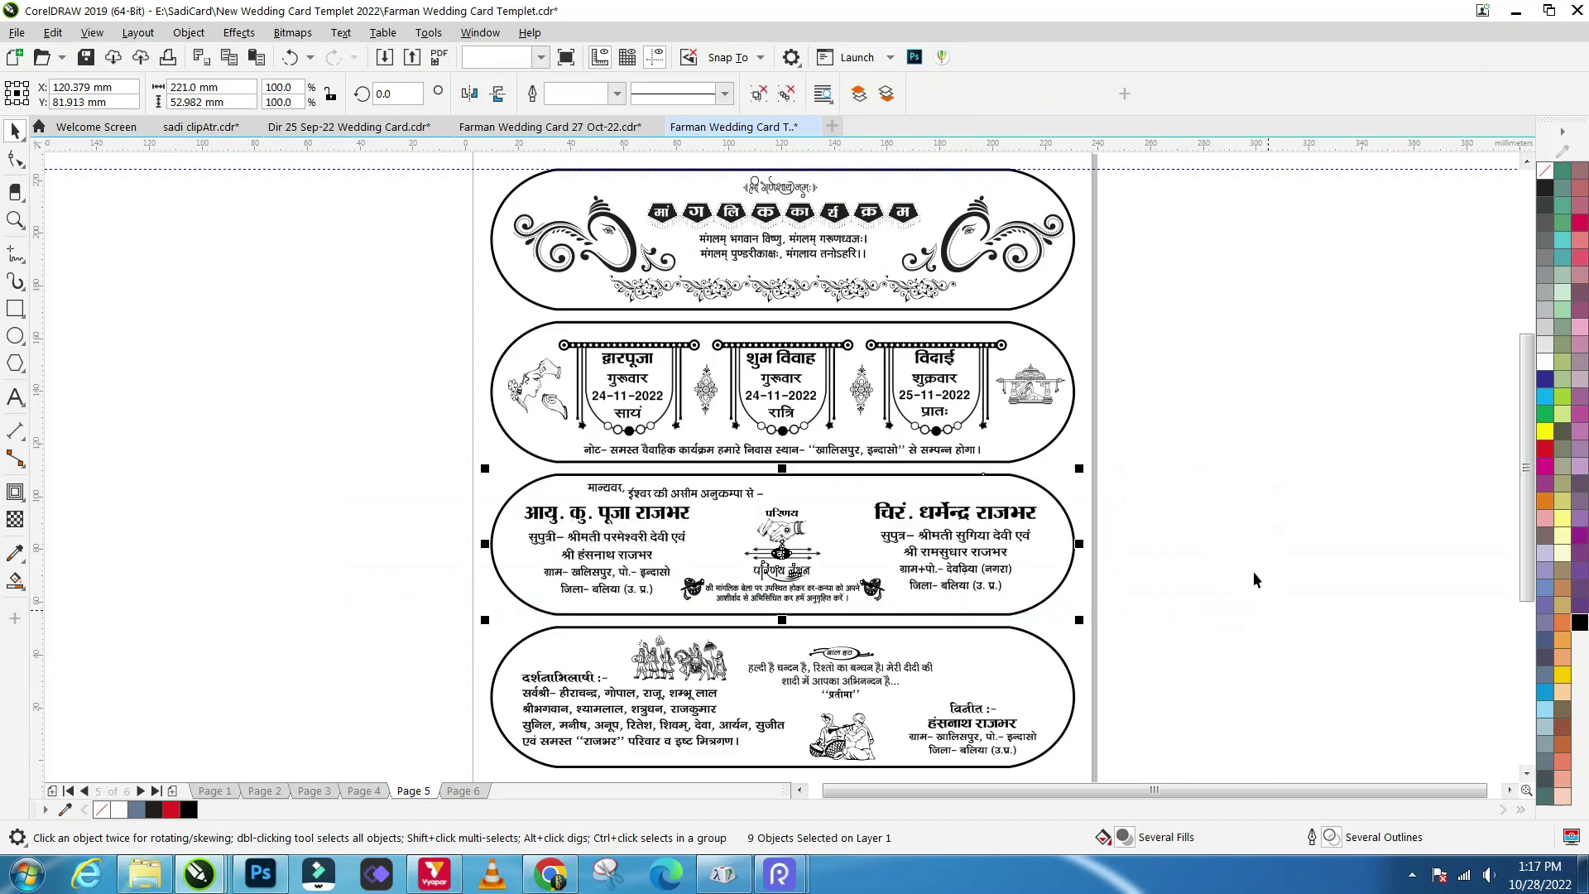
key("Escape")
left_click_drag(467, 371, 1296, 495)
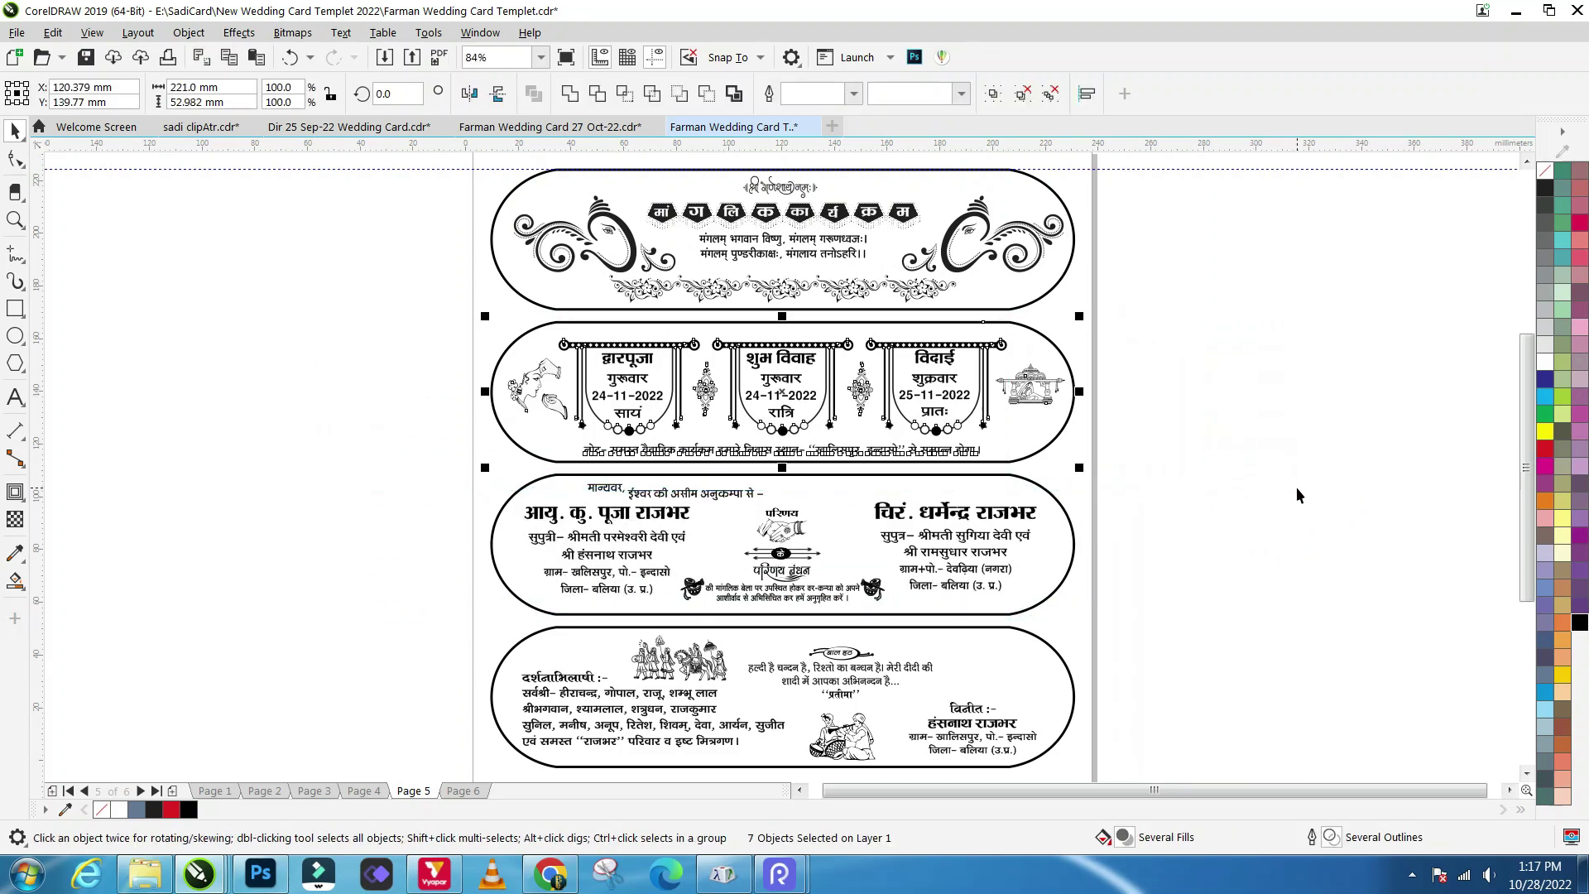
key("ctrl+g")
key("Escape")
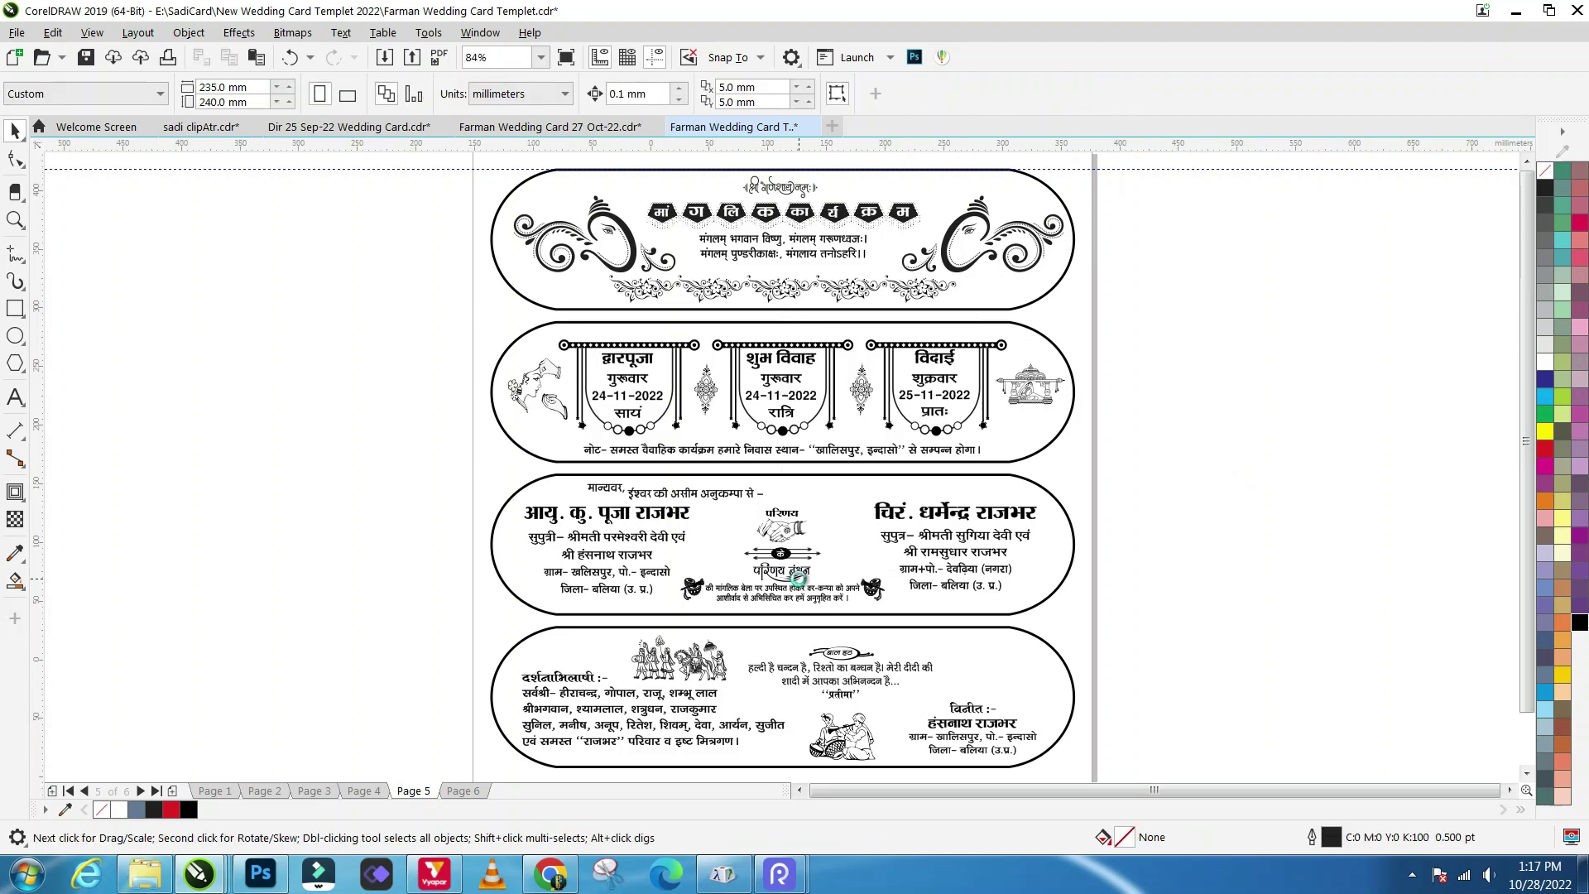
scroll(815, 565, "down", 4)
left_click_drag(1108, 492, 1223, 473)
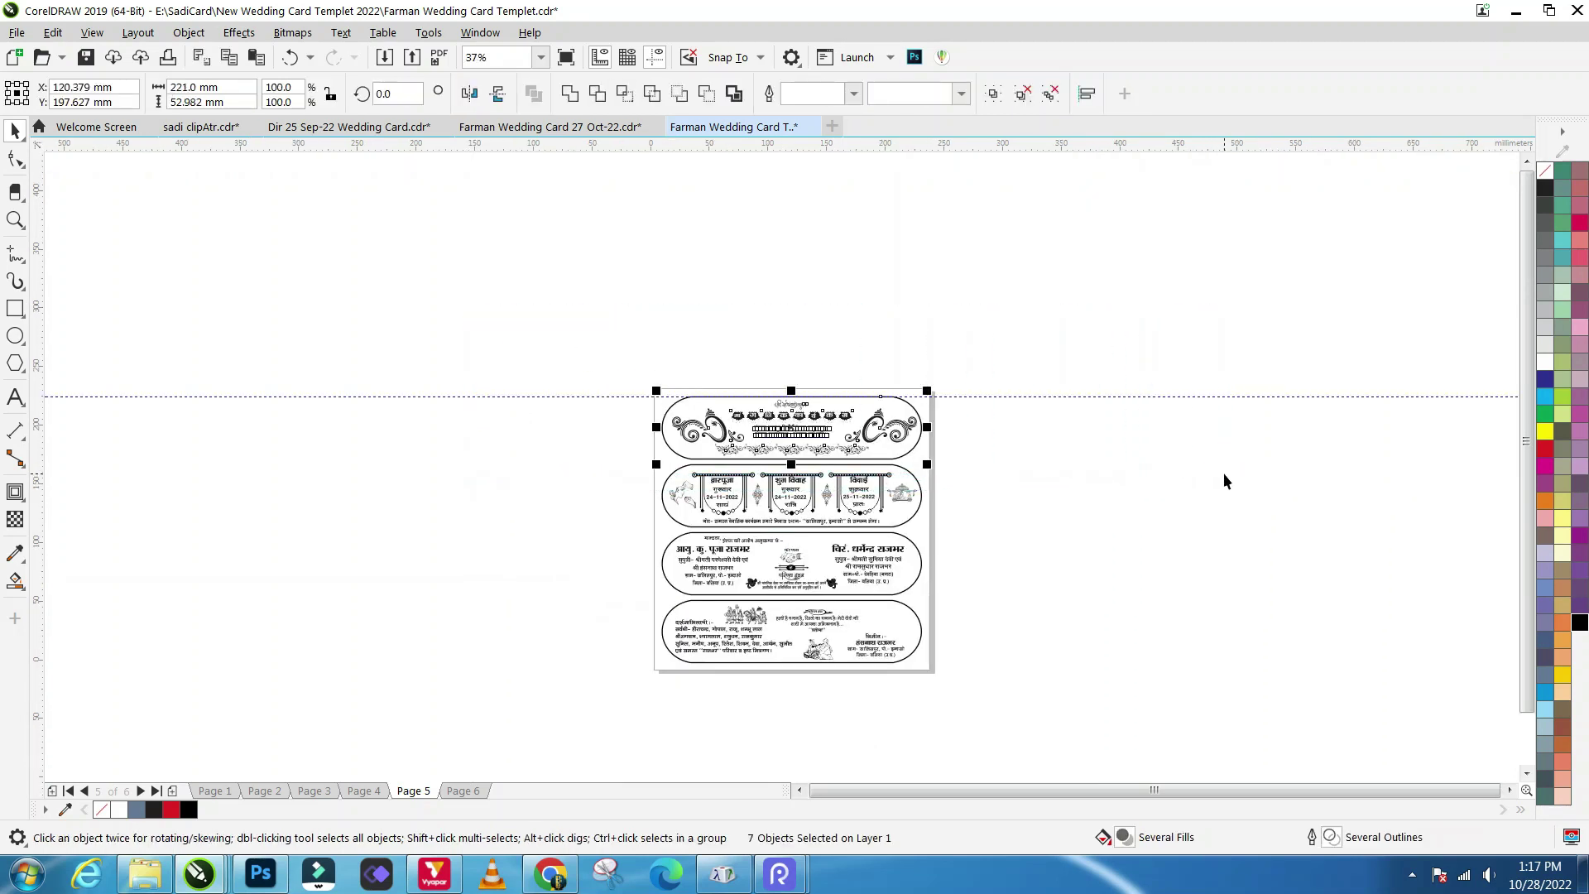
left_click(1232, 491)
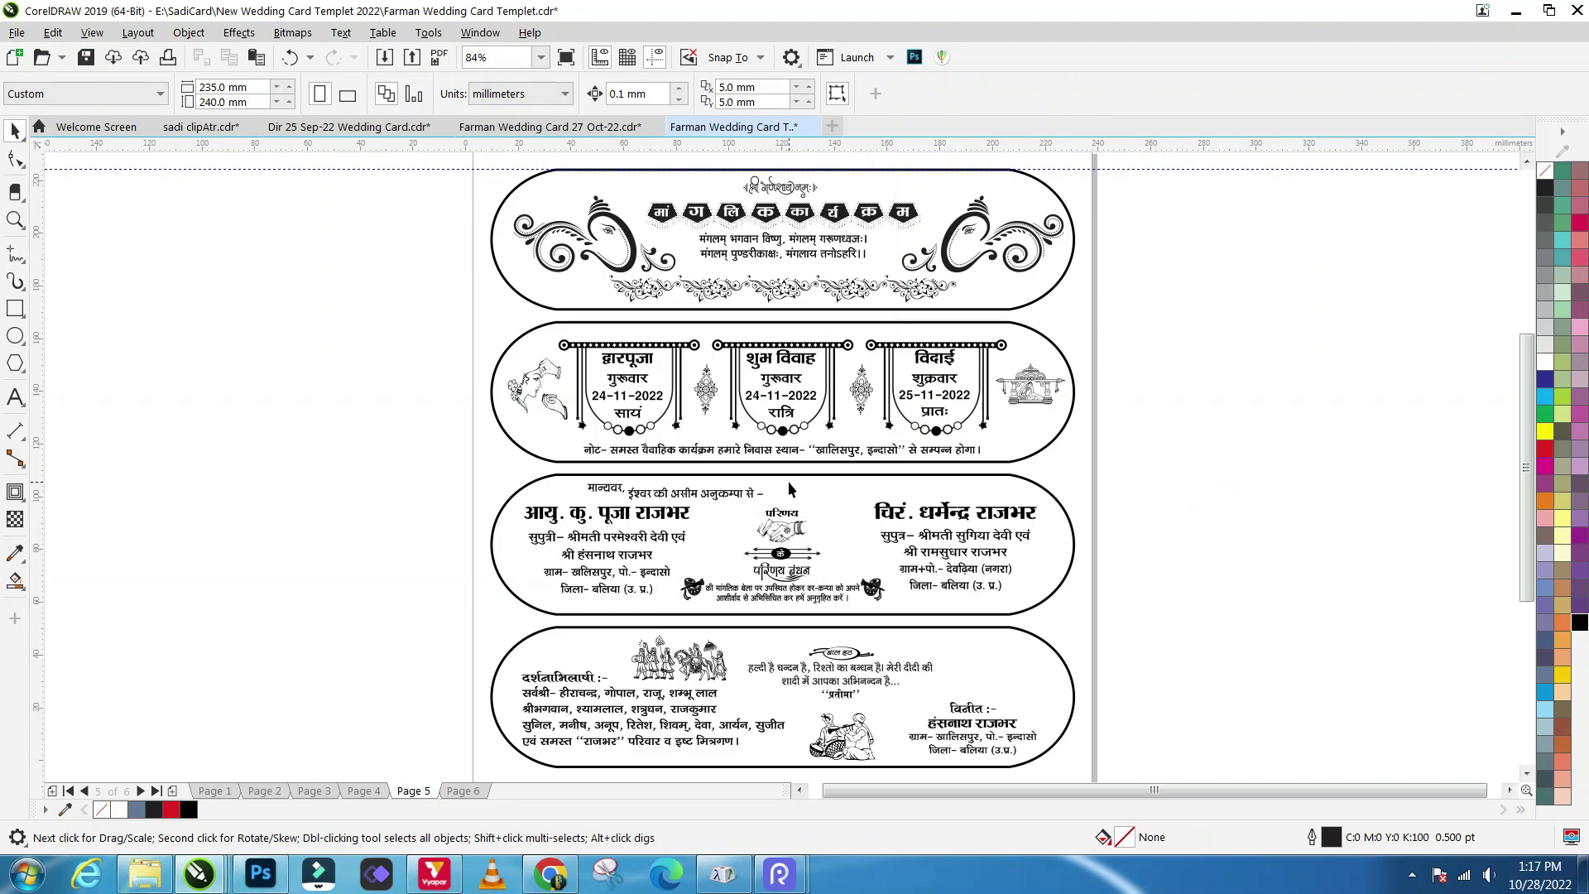
Step: Group all four banners into a single card group
left_click_drag(1295, 702, 1285, 686)
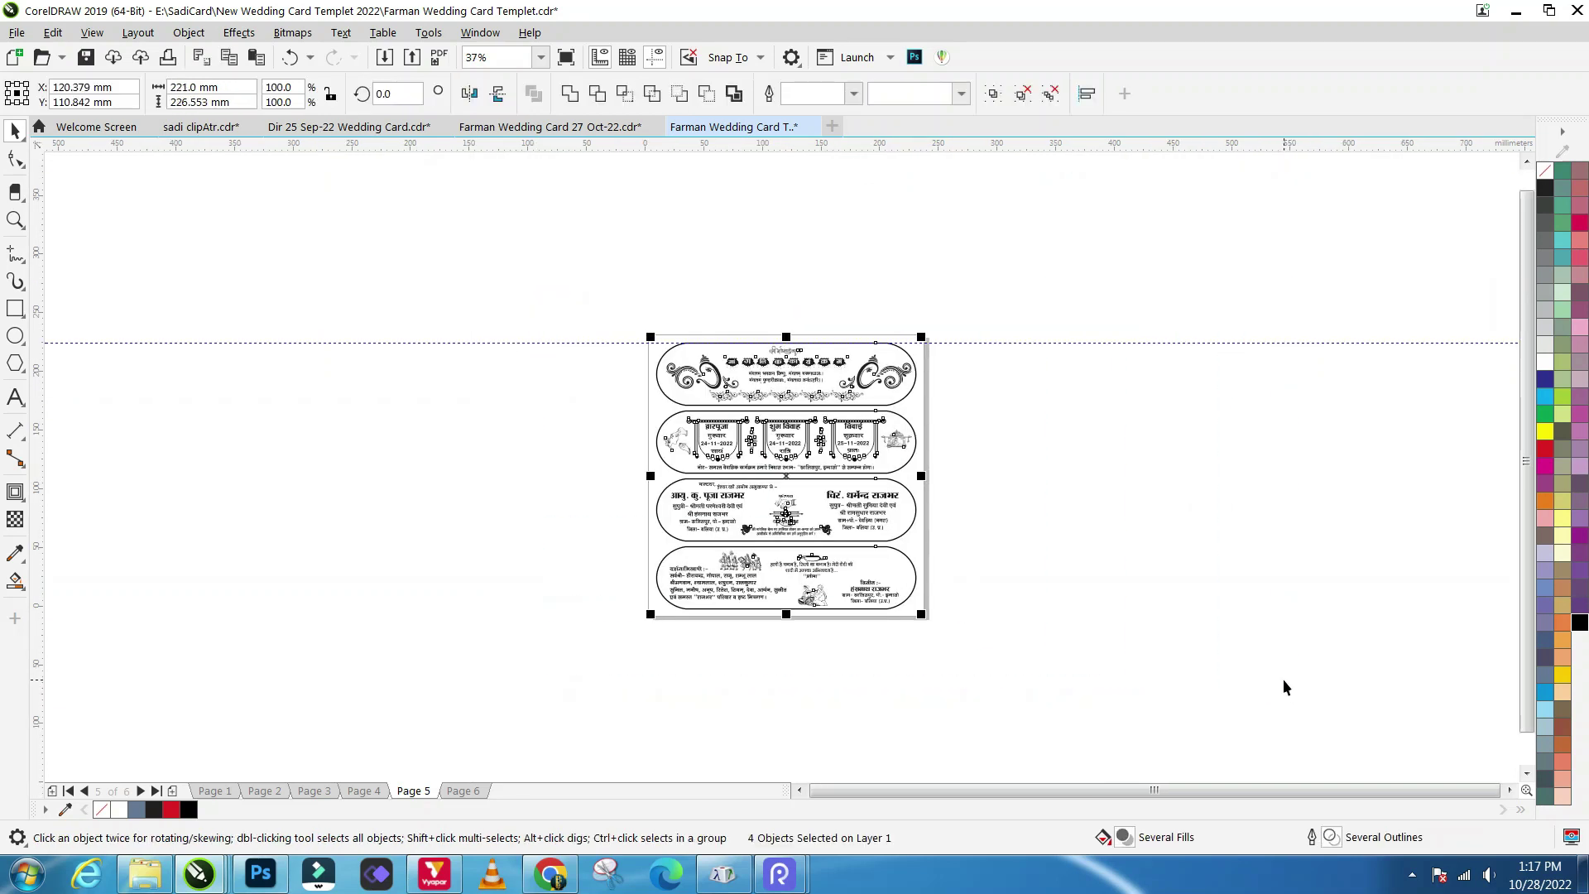
key("ctrl+g")
key("shift+F2")
key("Escape")
left_click(932, 563)
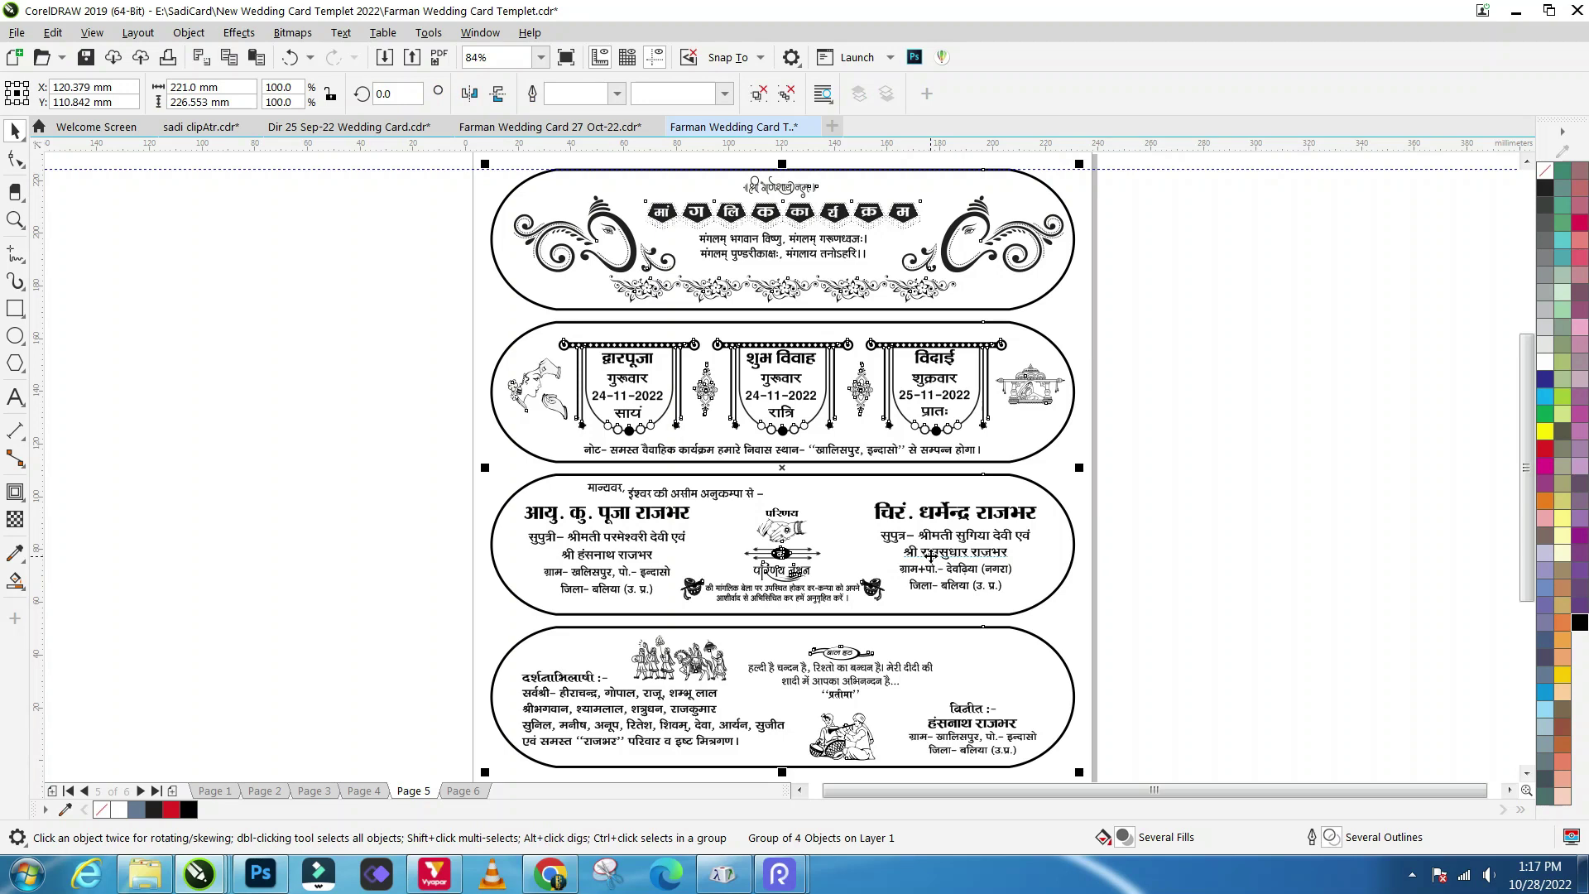
Step: Save the card file, accepting the font embedding warning
key("ctrl+s")
left_click(846, 508)
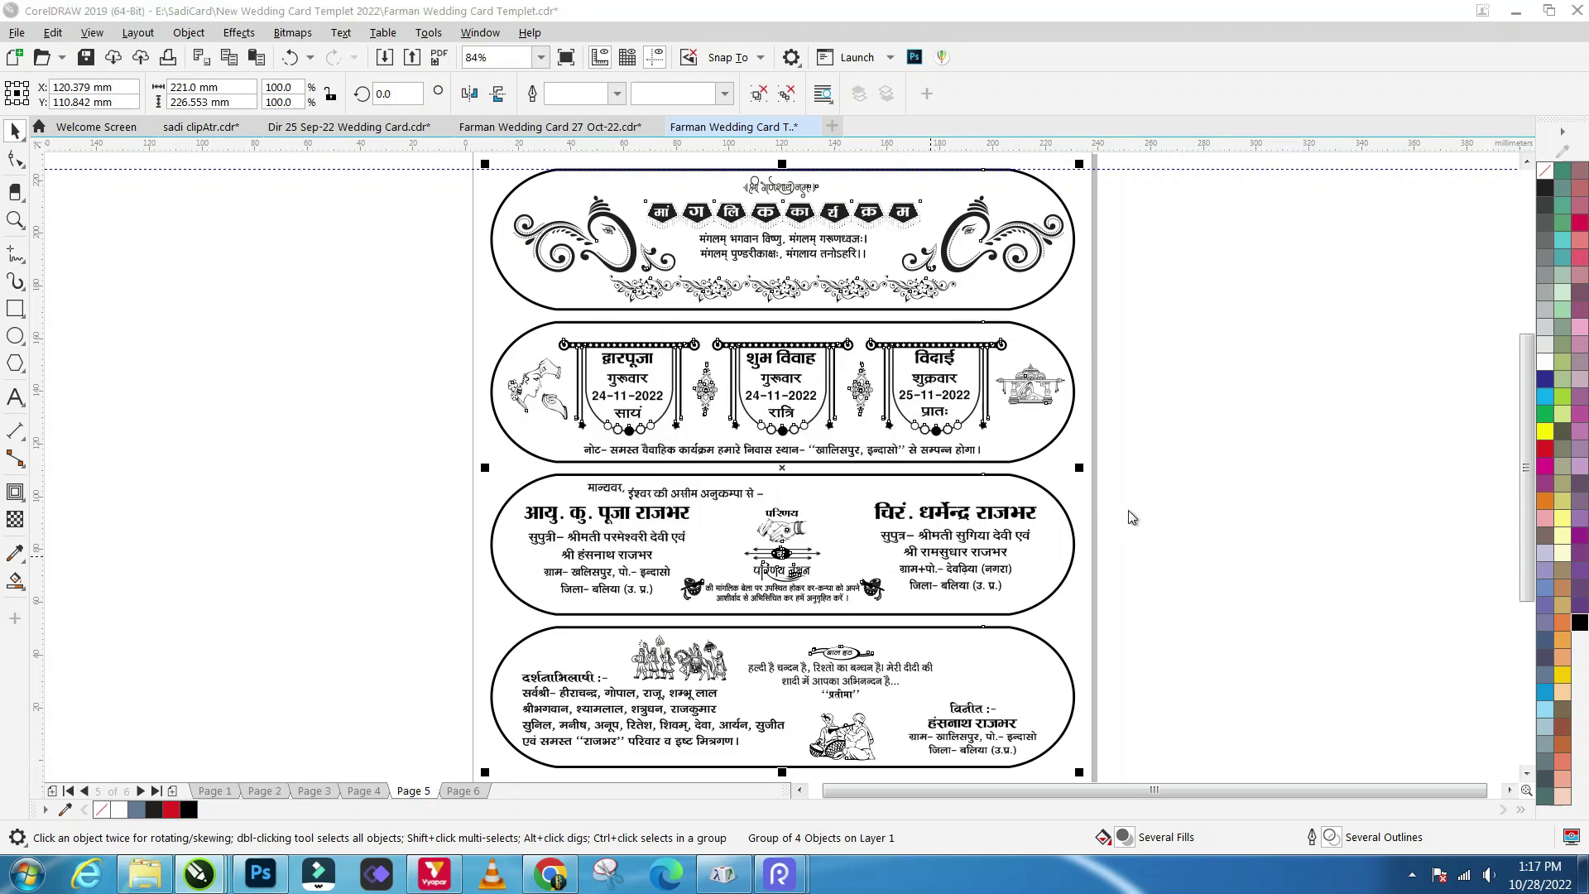
left_click(1069, 553)
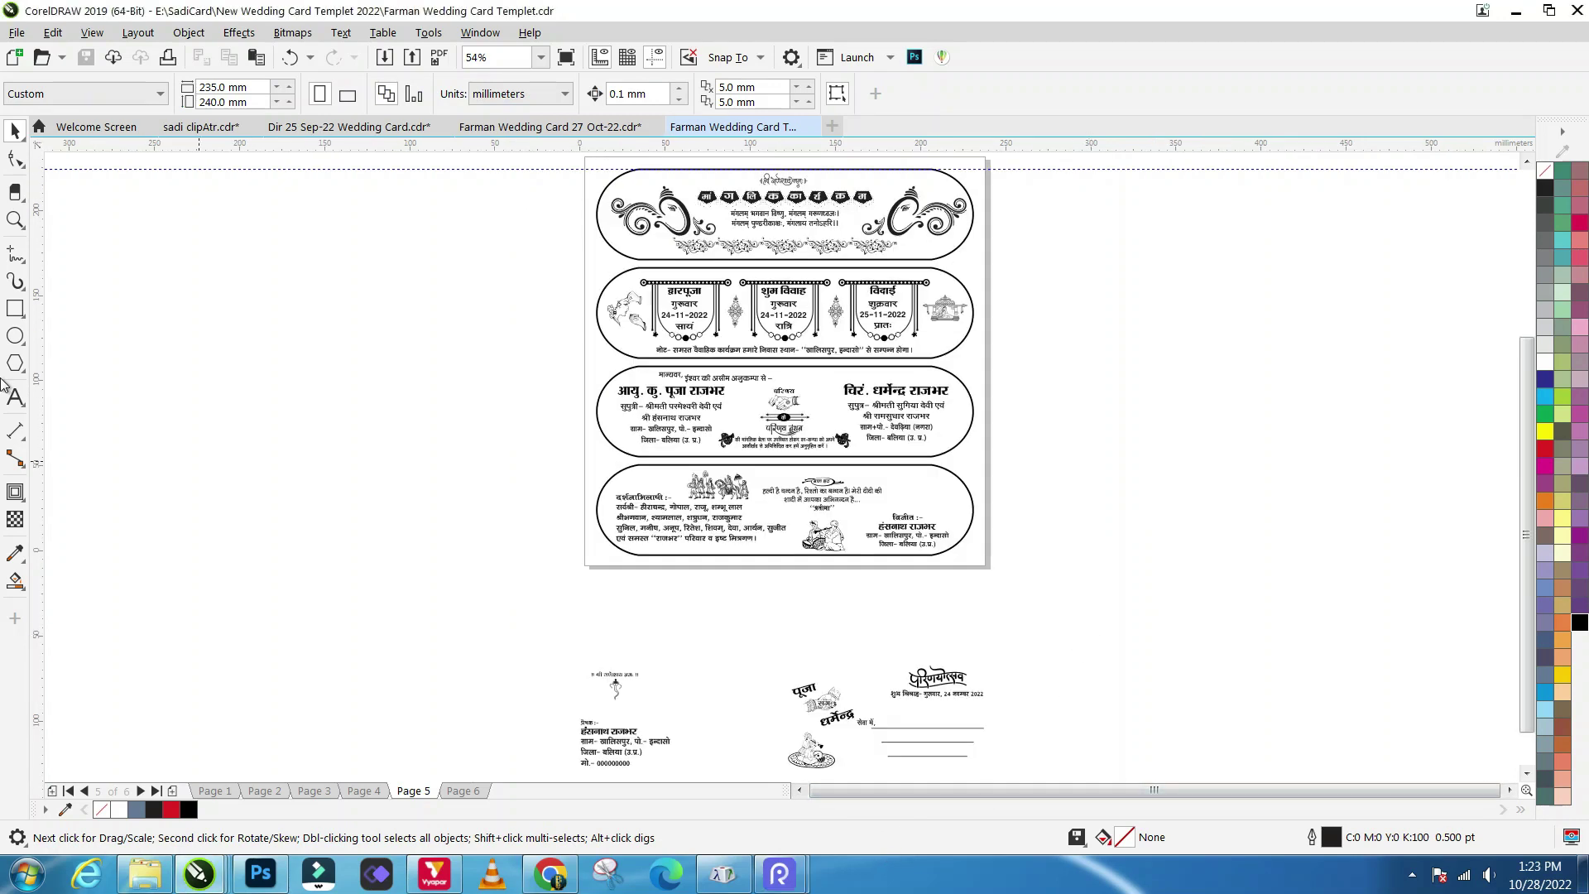
Step: Draw a large rectangle left of the card and enter 240 mm as its width
left_click(16, 308)
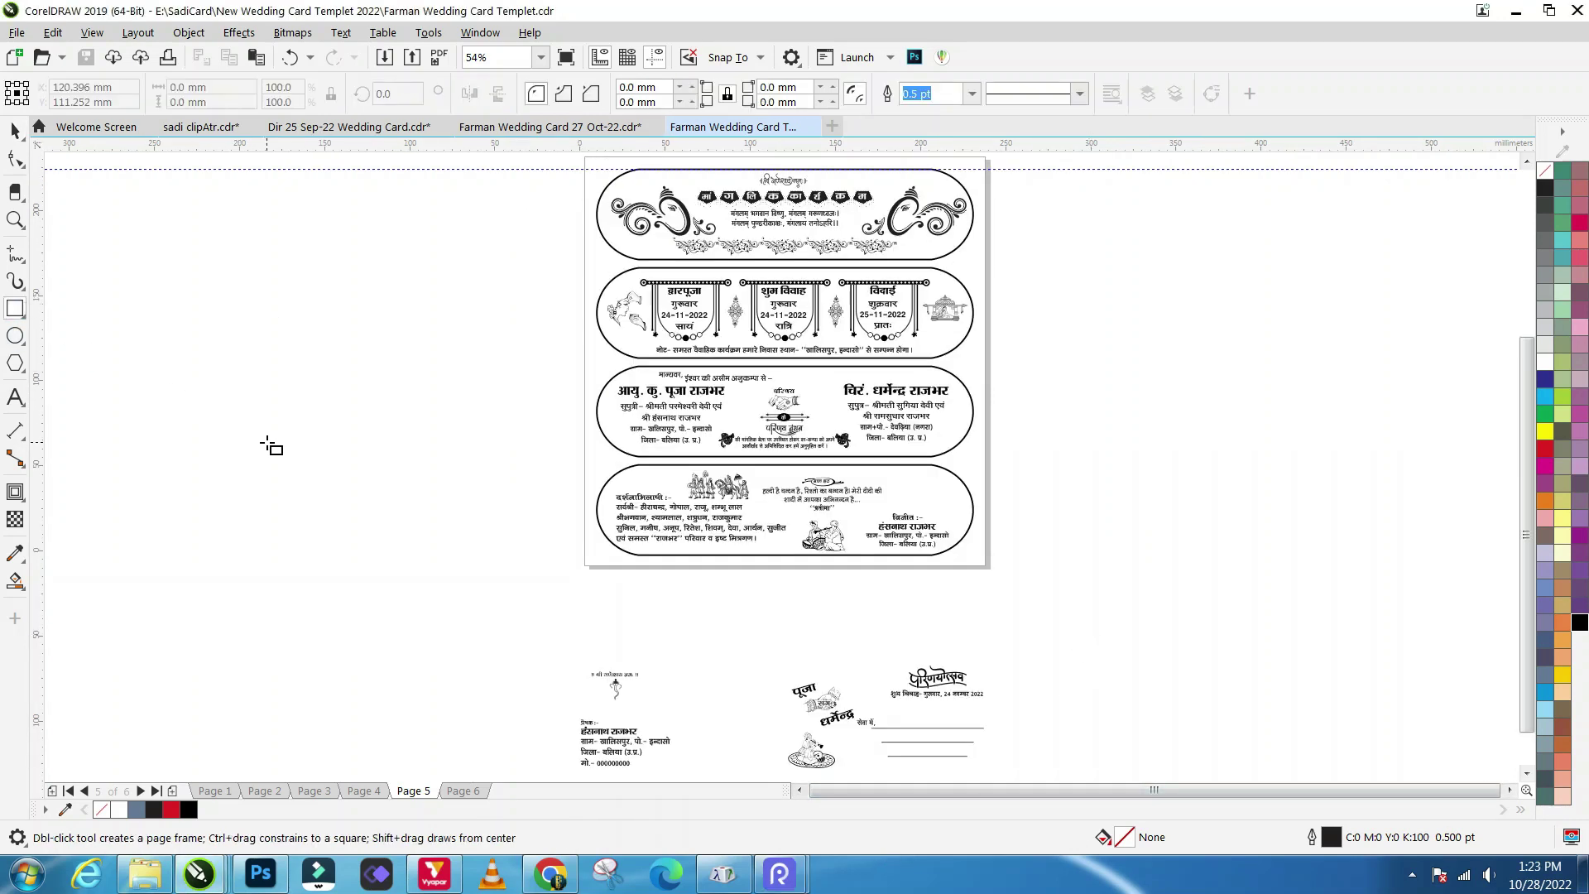
mouse_move(270, 441)
left_mouse_down()
mouse_move(637, 629)
mouse_move(673, 617)
left_mouse_up()
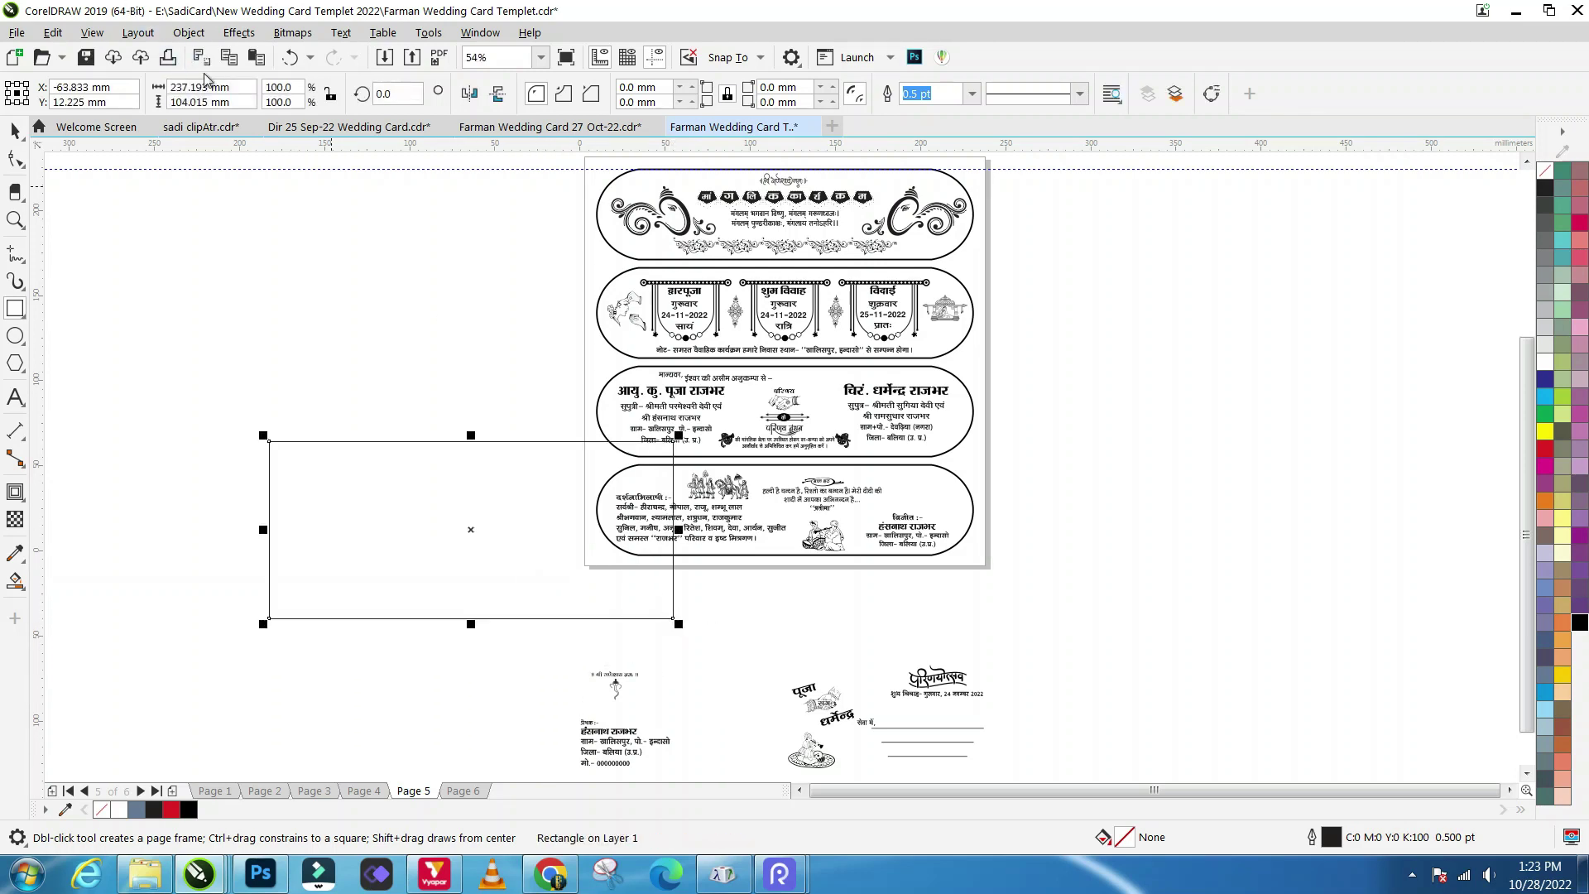
left_click_drag(236, 88, 169, 89)
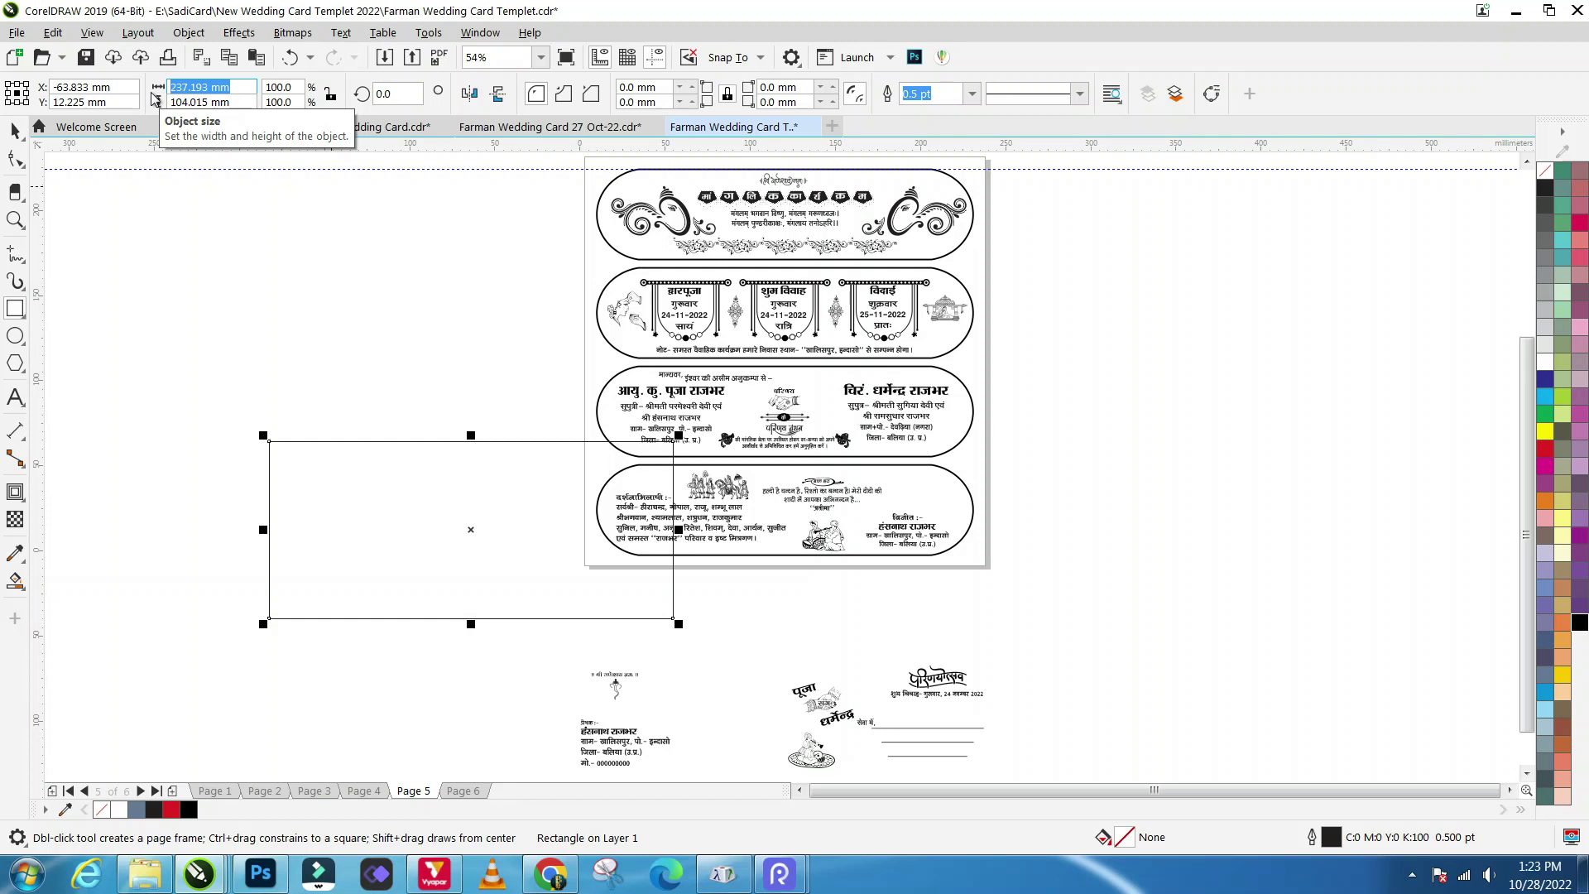
type("240")
key("Tab")
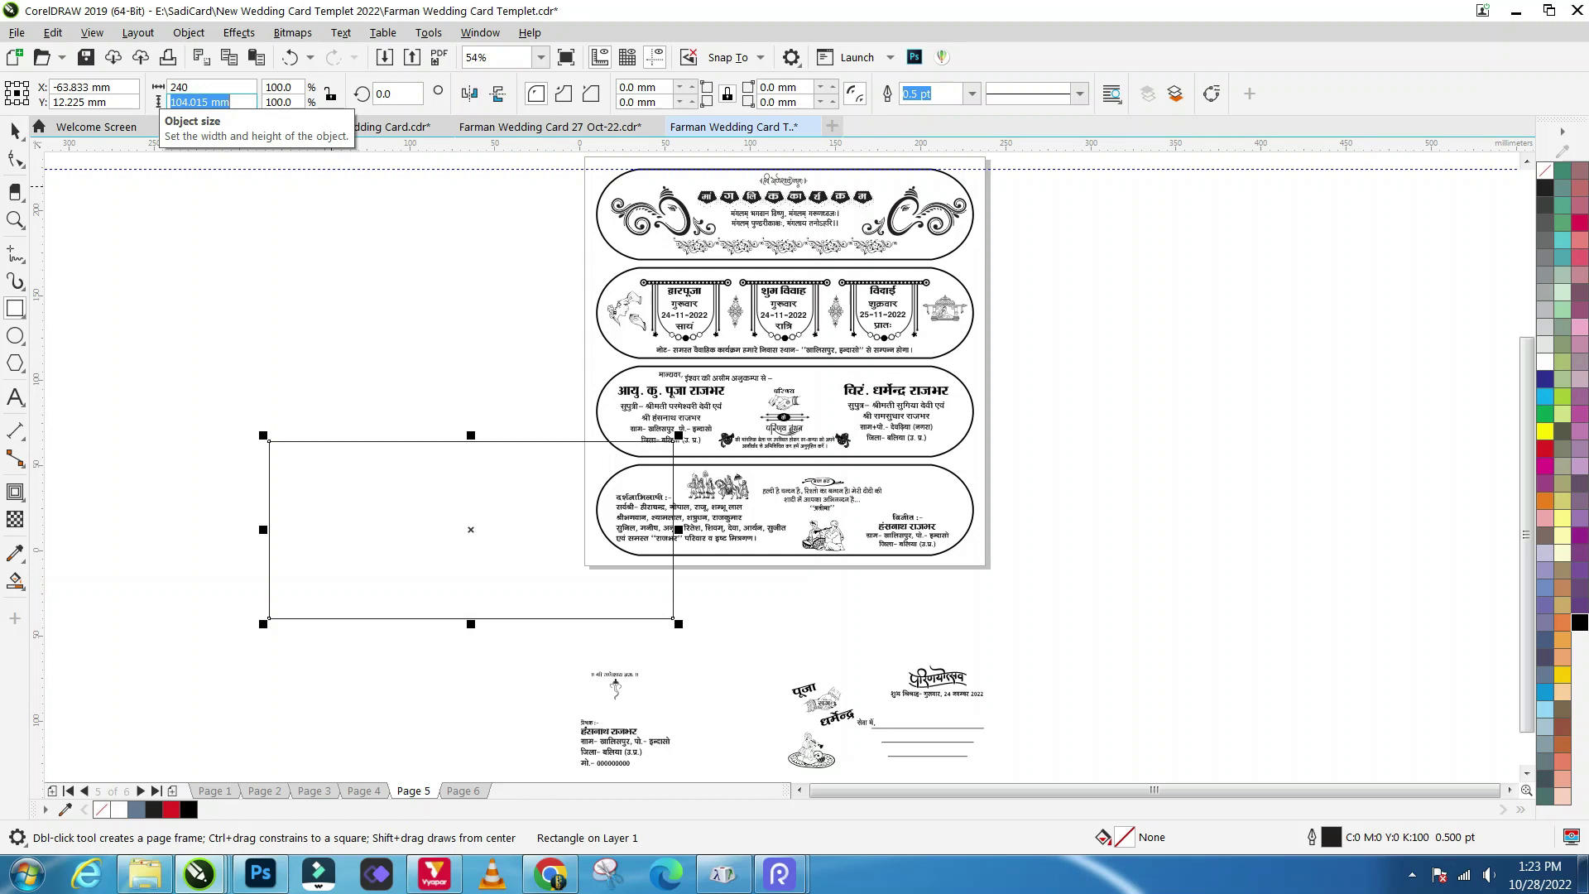
Step: Set the strip rectangle to 240 × 62 mm and move it left of the page
type("62")
key("Return")
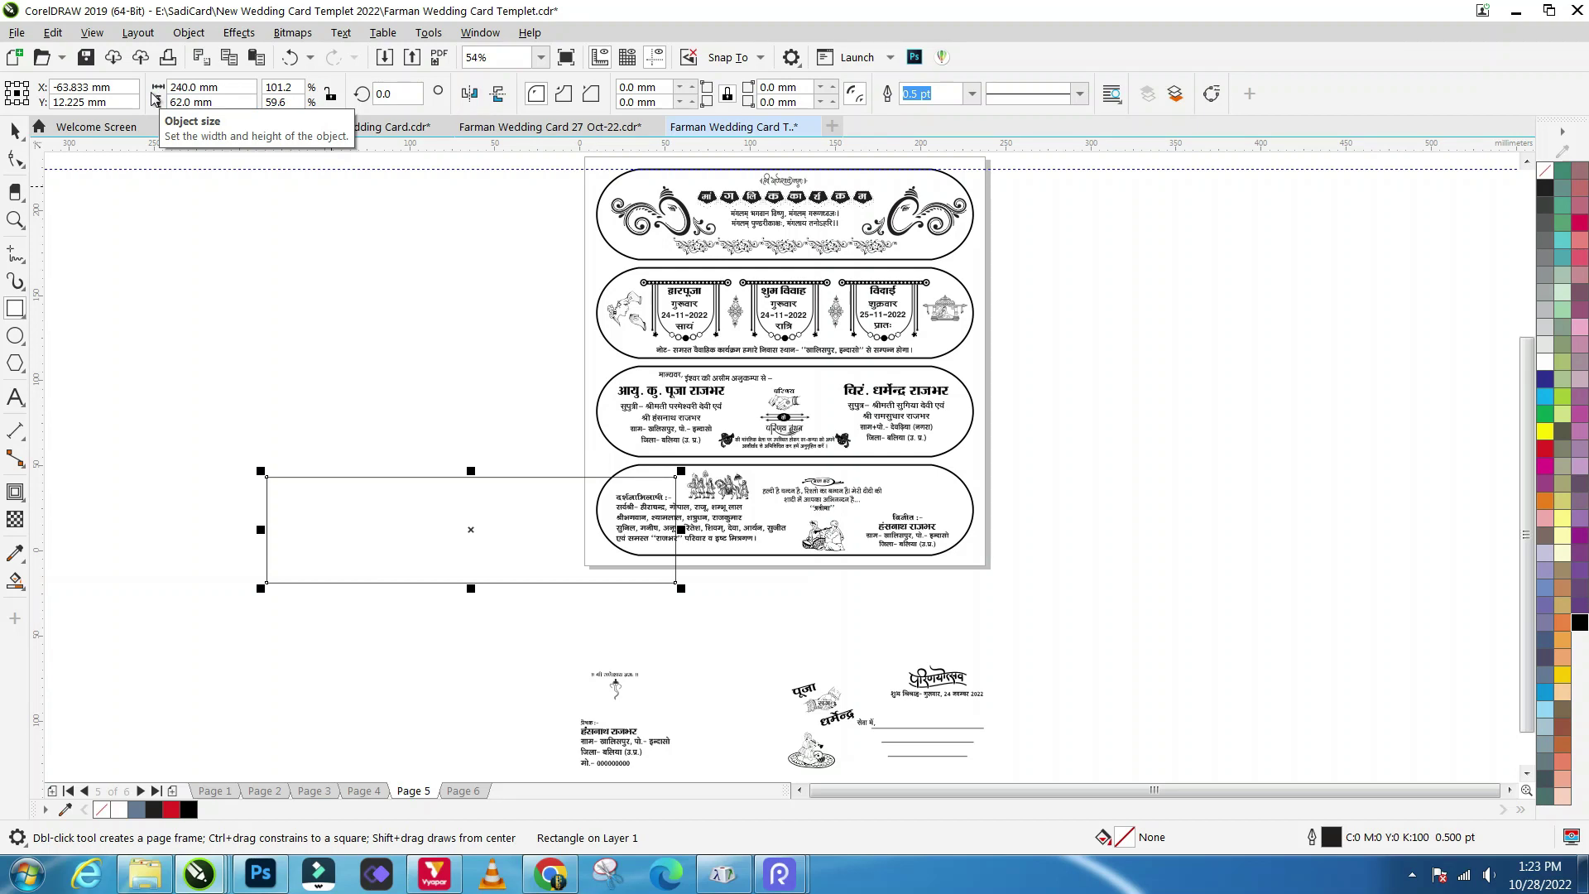
left_click(15, 130)
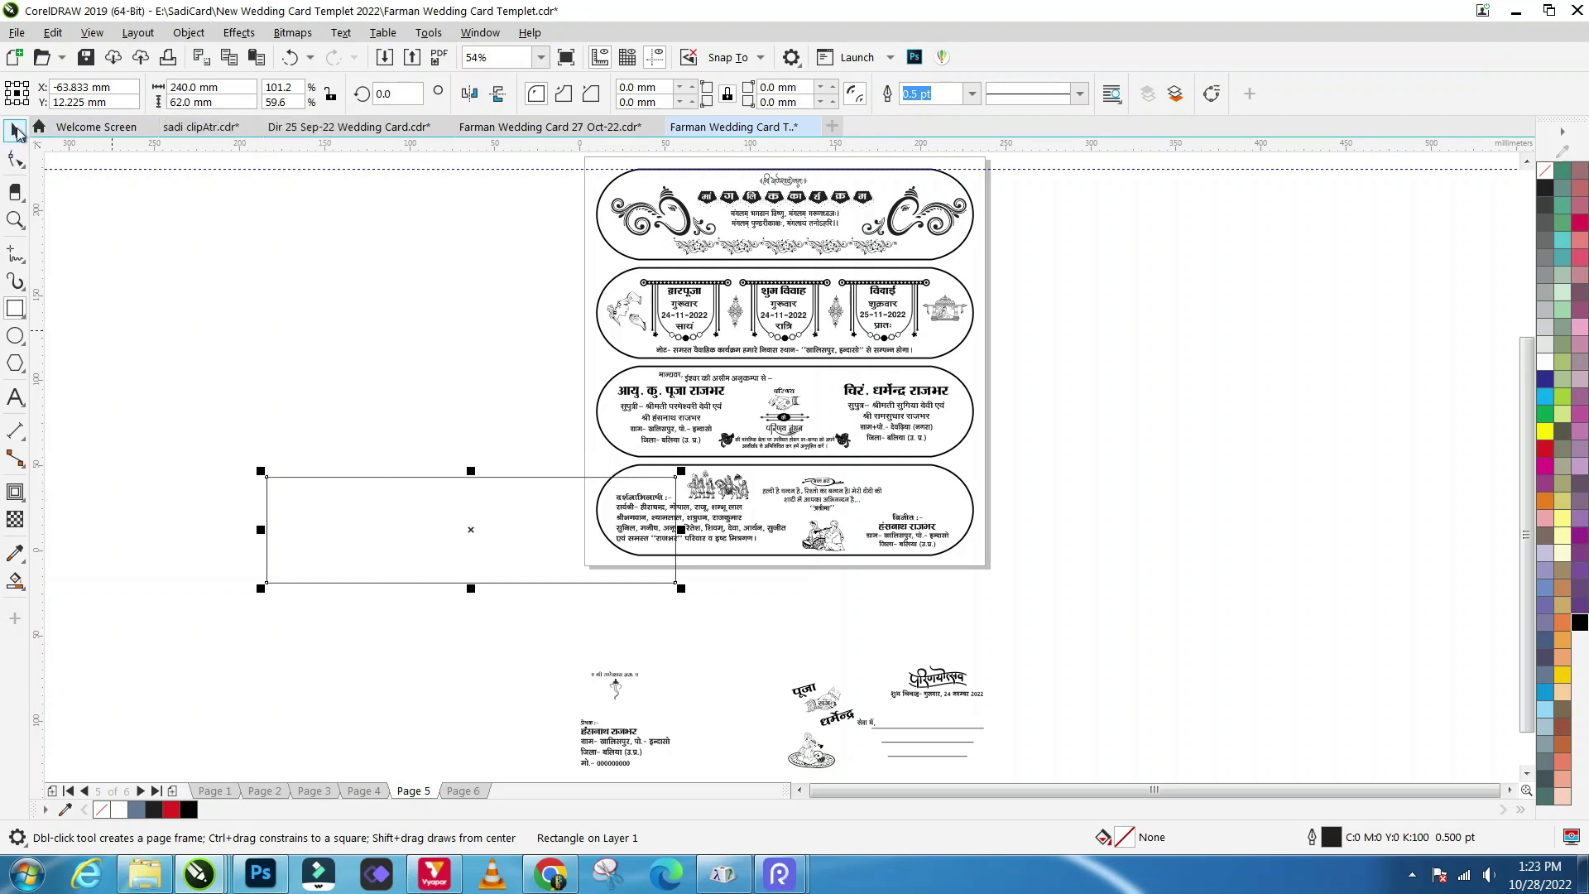
left_click_drag(500, 544, 379, 608)
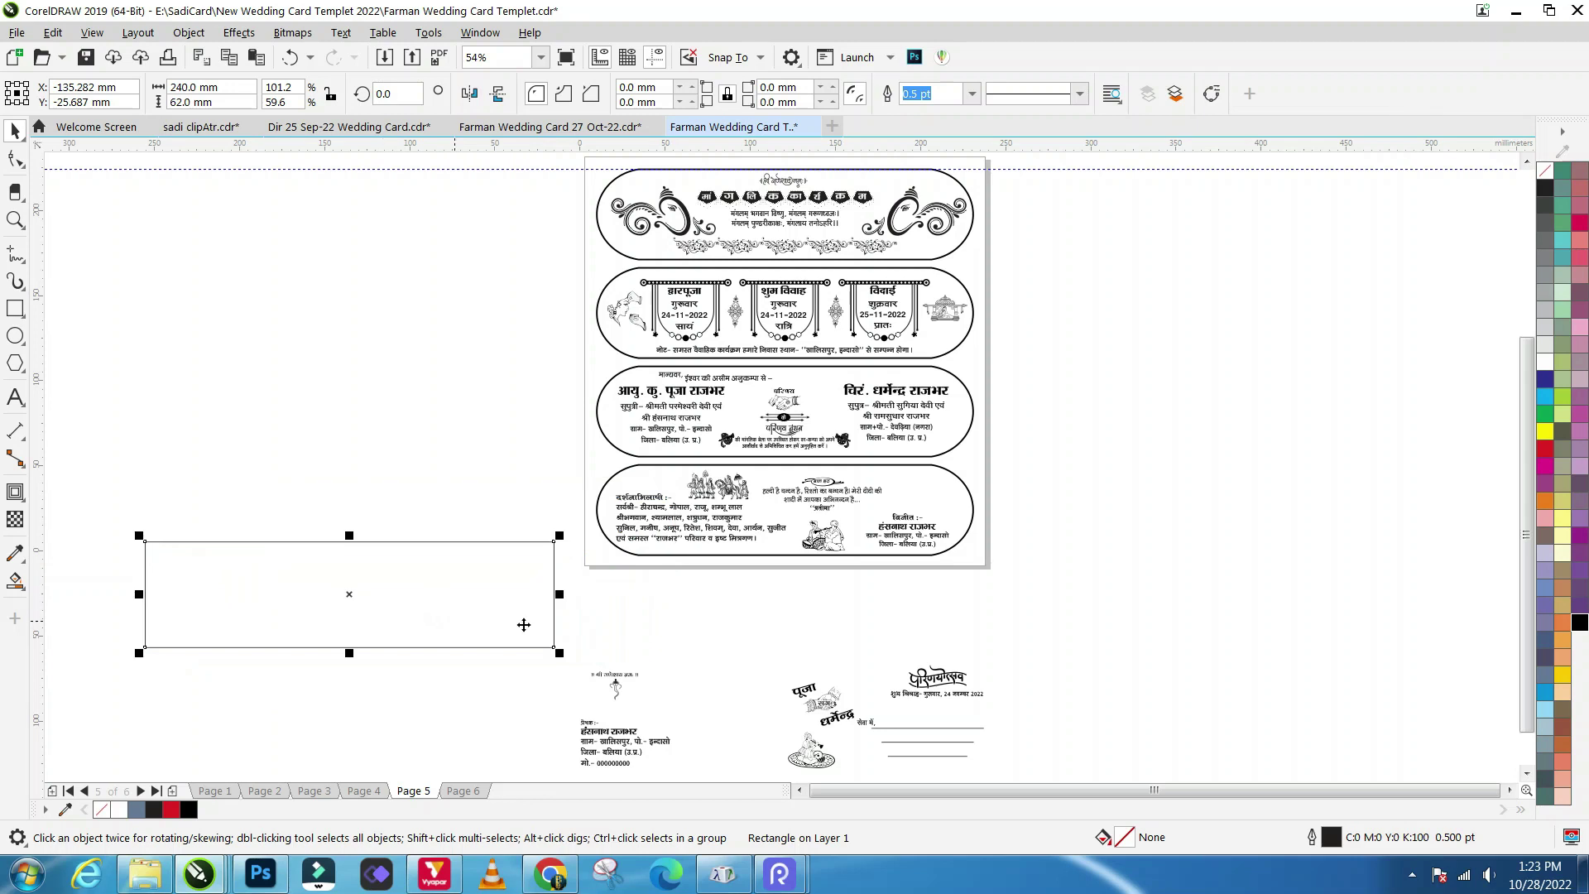
Step: Copy the strip as a 50 mm-wide panel aligned at its left end
left_click_drag(561, 594, 214, 594)
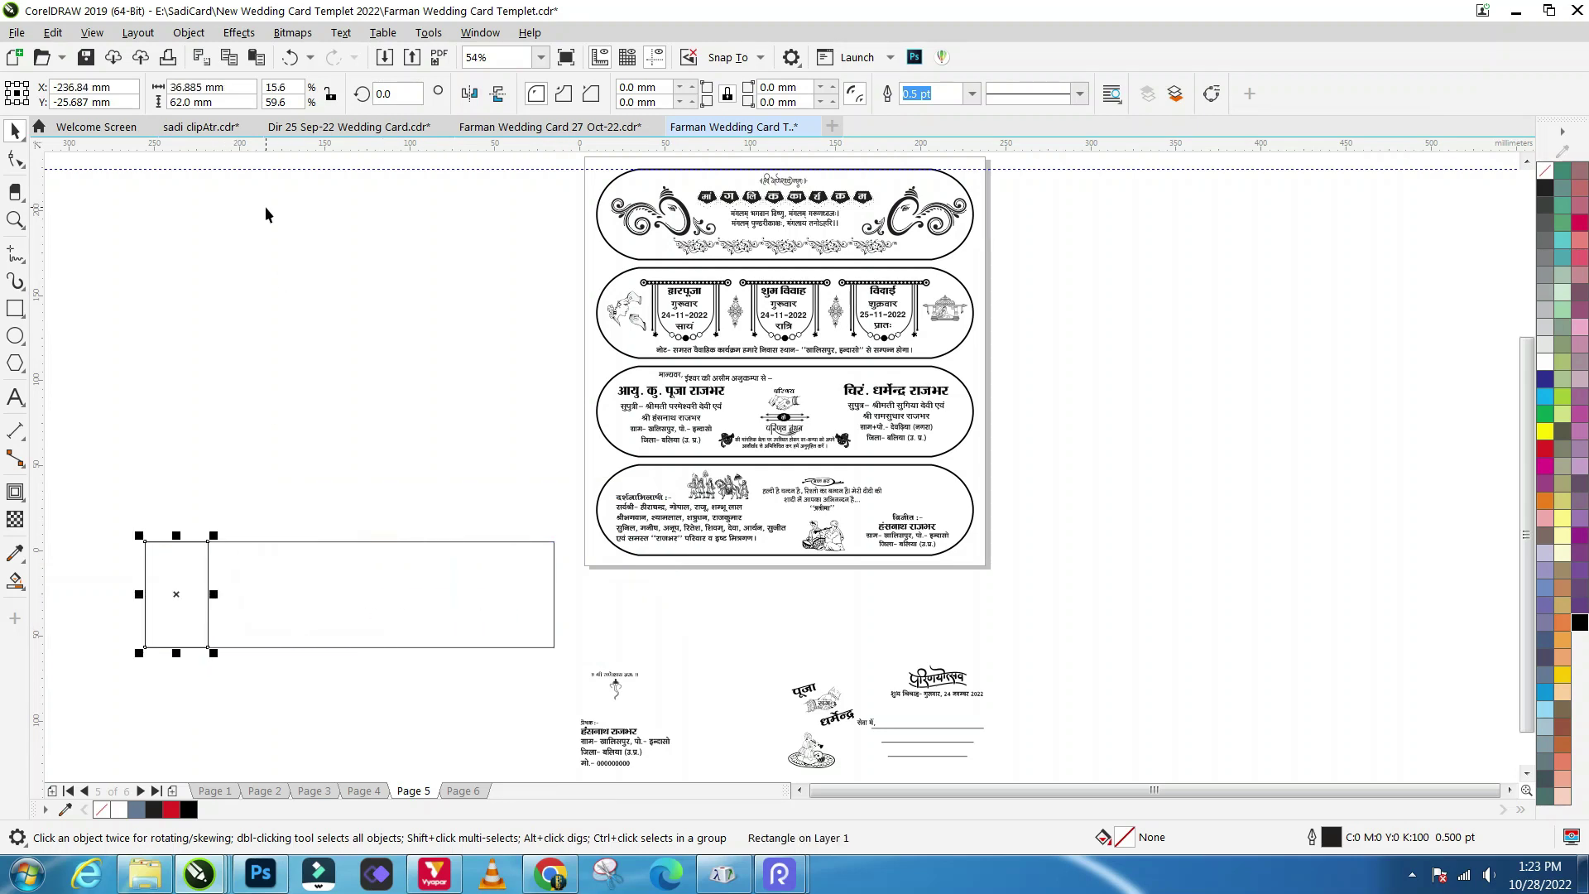
left_click(223, 86)
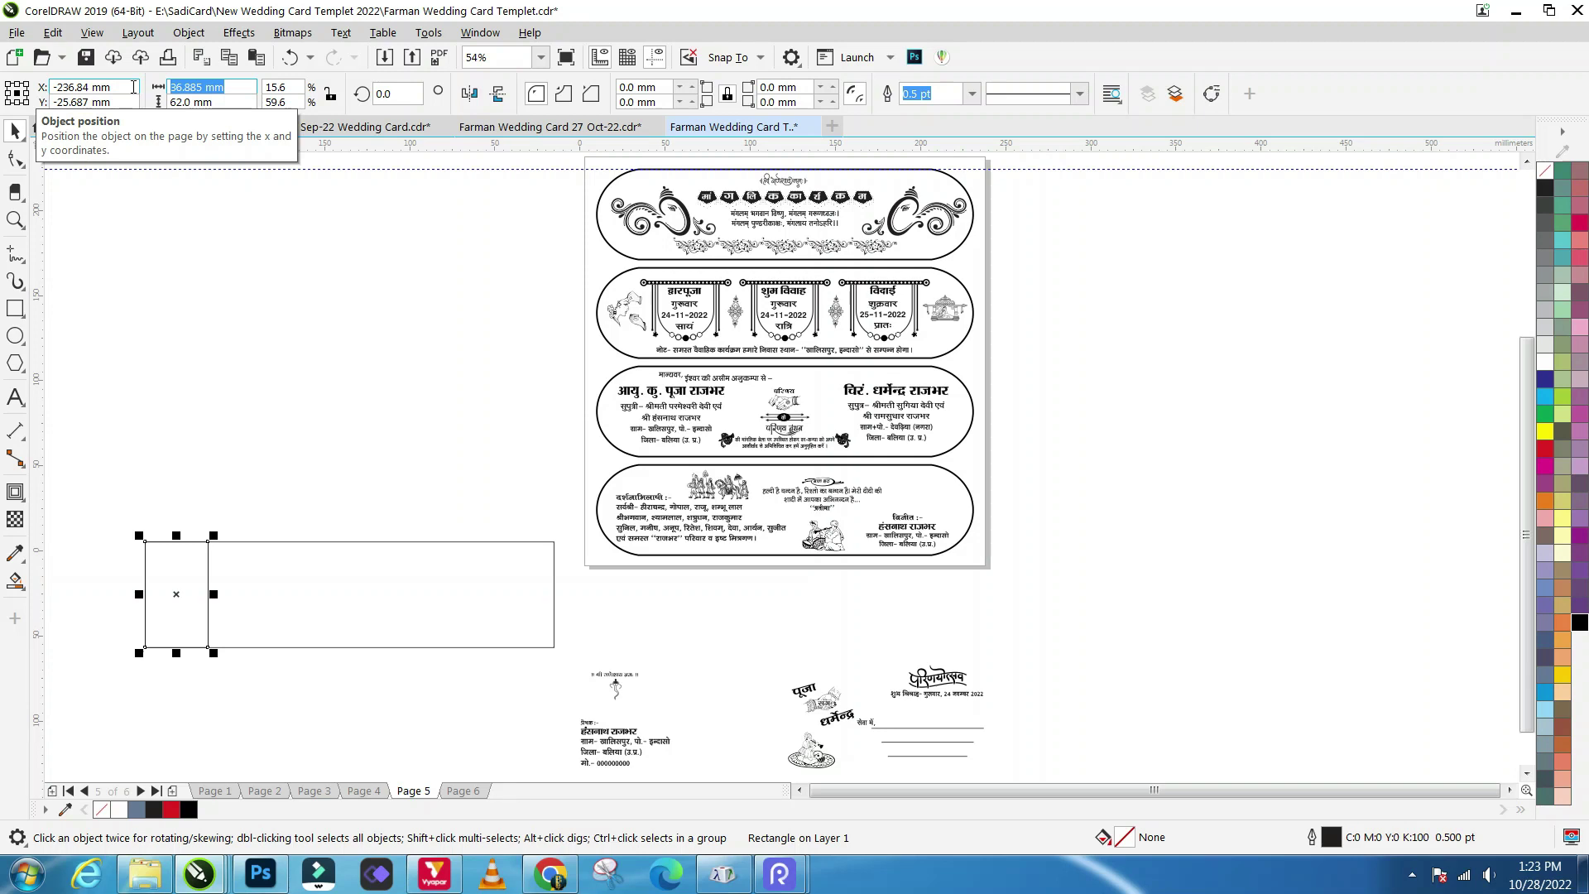
type("50")
key("Return")
left_click_drag(76, 460, 595, 677)
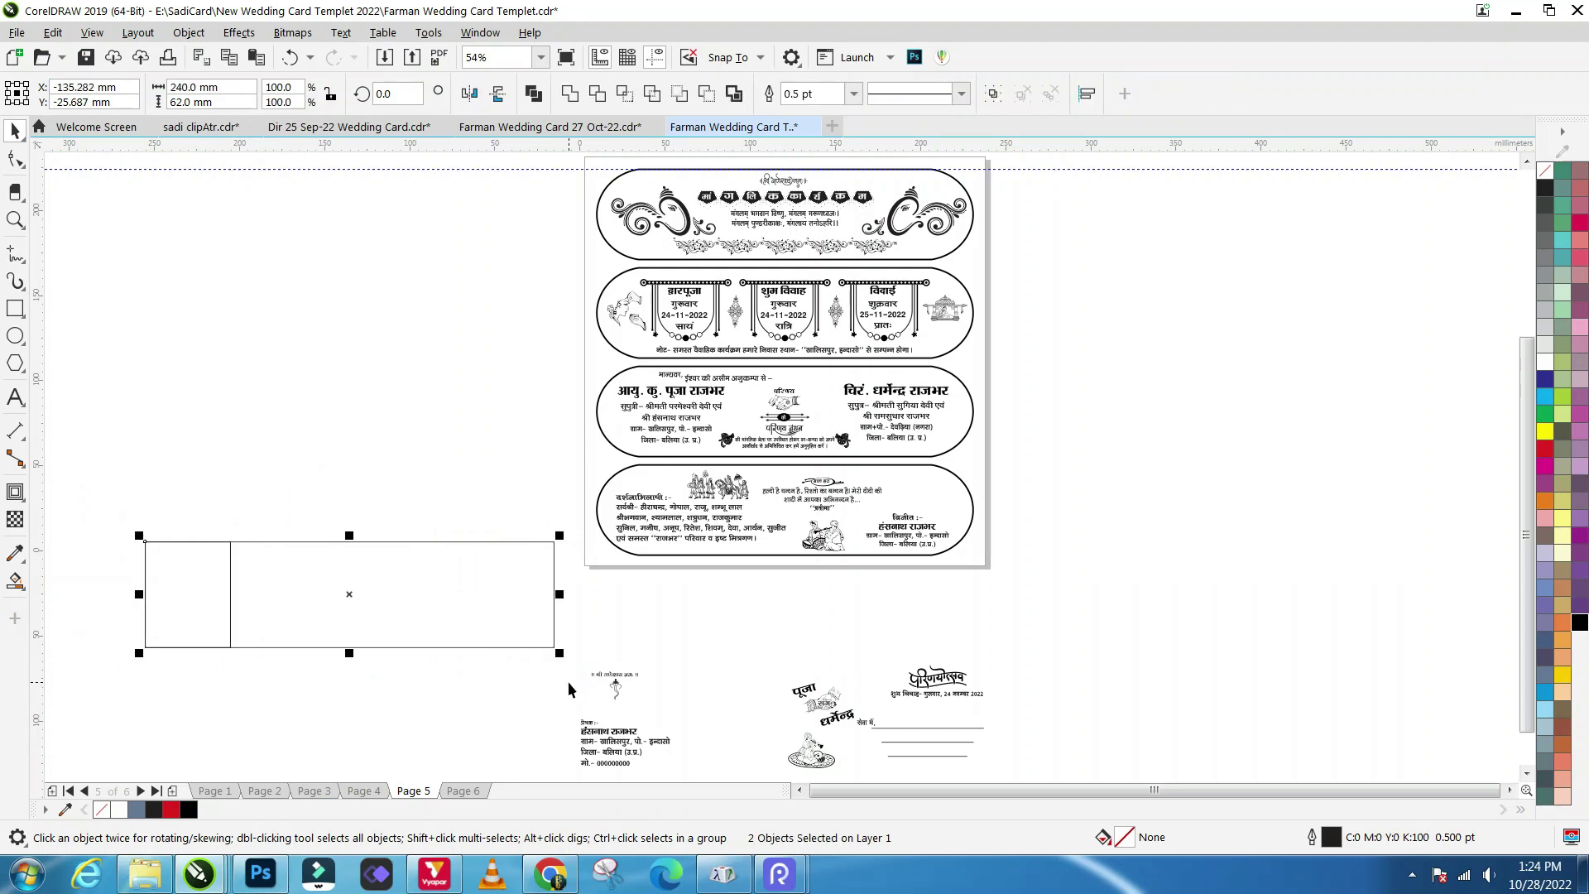
left_click(385, 398)
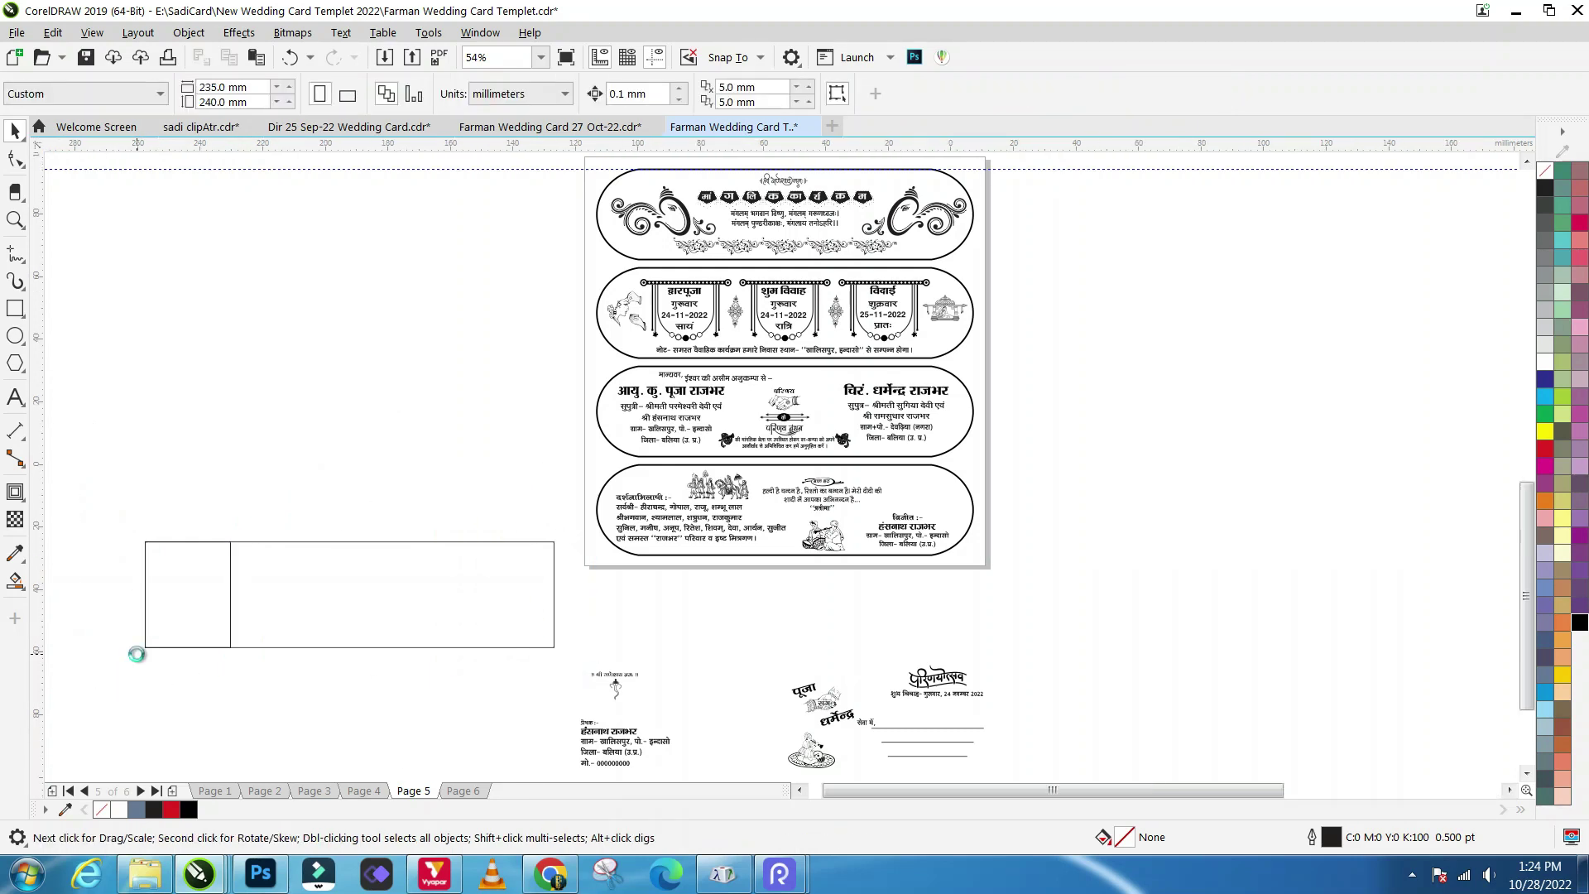
Step: Duplicate the left panel and resize the copy to 60 × 55 mm
scroll(132, 654, "up", 3)
scroll(335, 372, "down", 1)
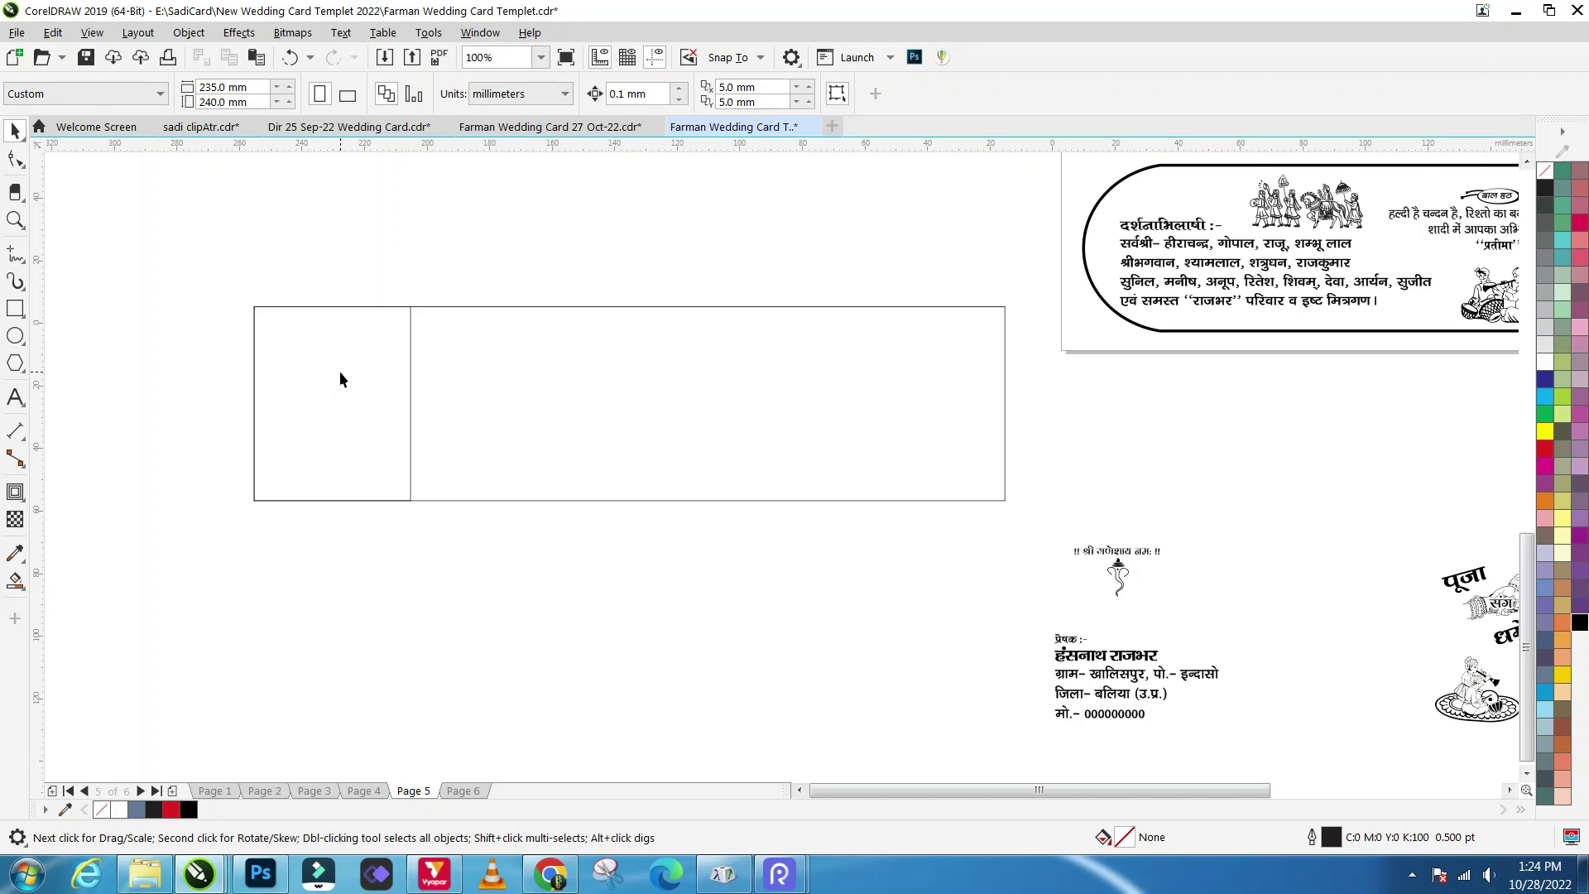
left_click(340, 374)
mouse_move(341, 373)
left_mouse_down()
mouse_move(542, 400)
mouse_move(537, 372)
left_mouse_up()
left_click(238, 83)
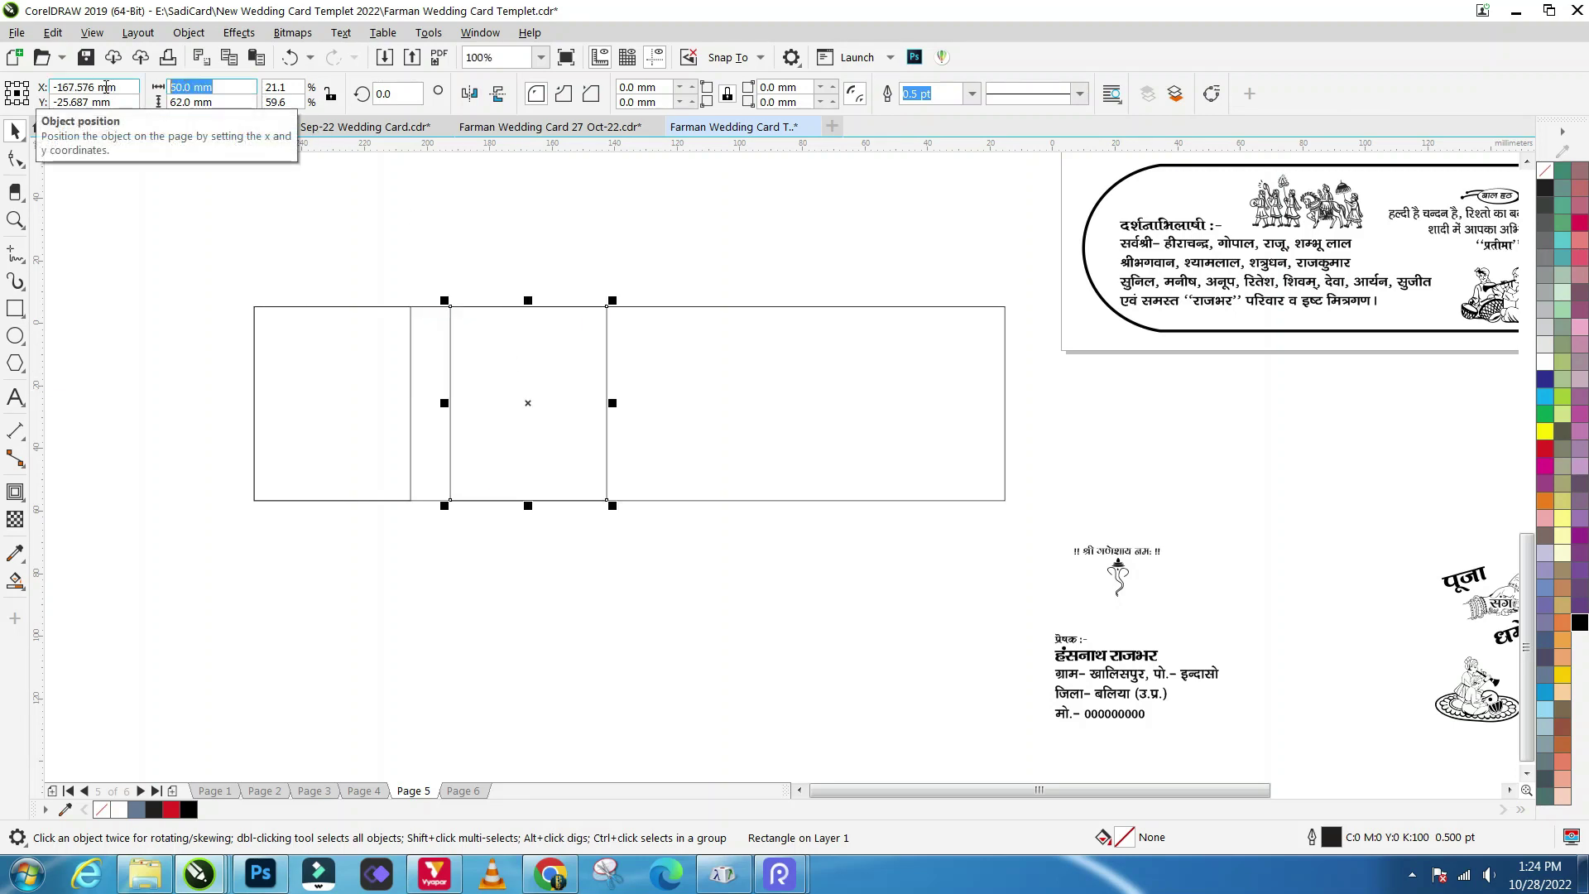
type("60")
key("Tab")
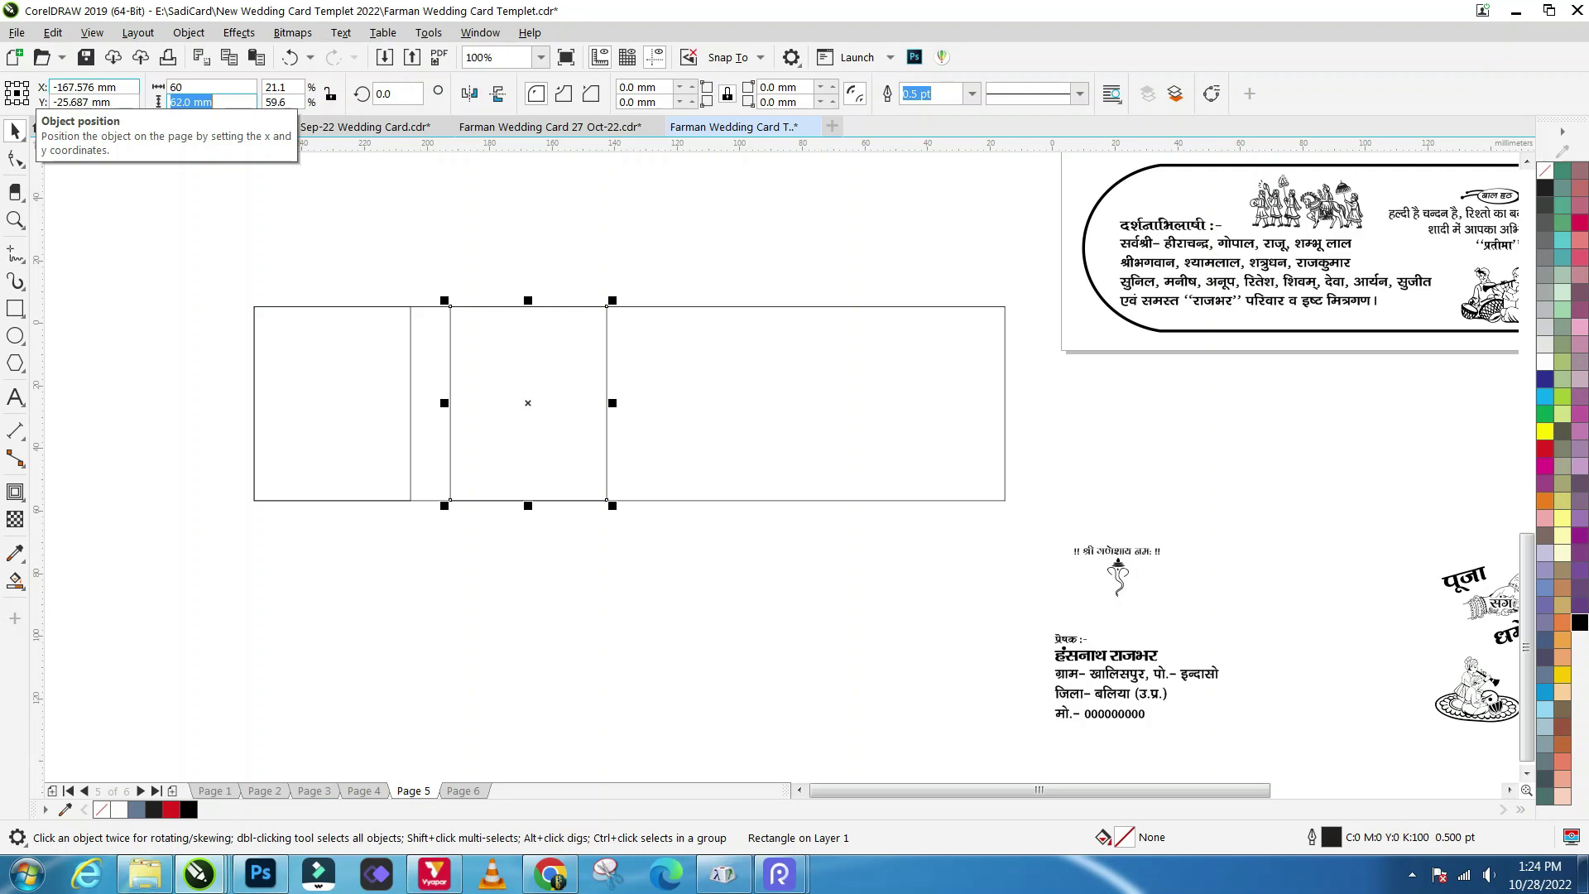
type("55")
key("Return")
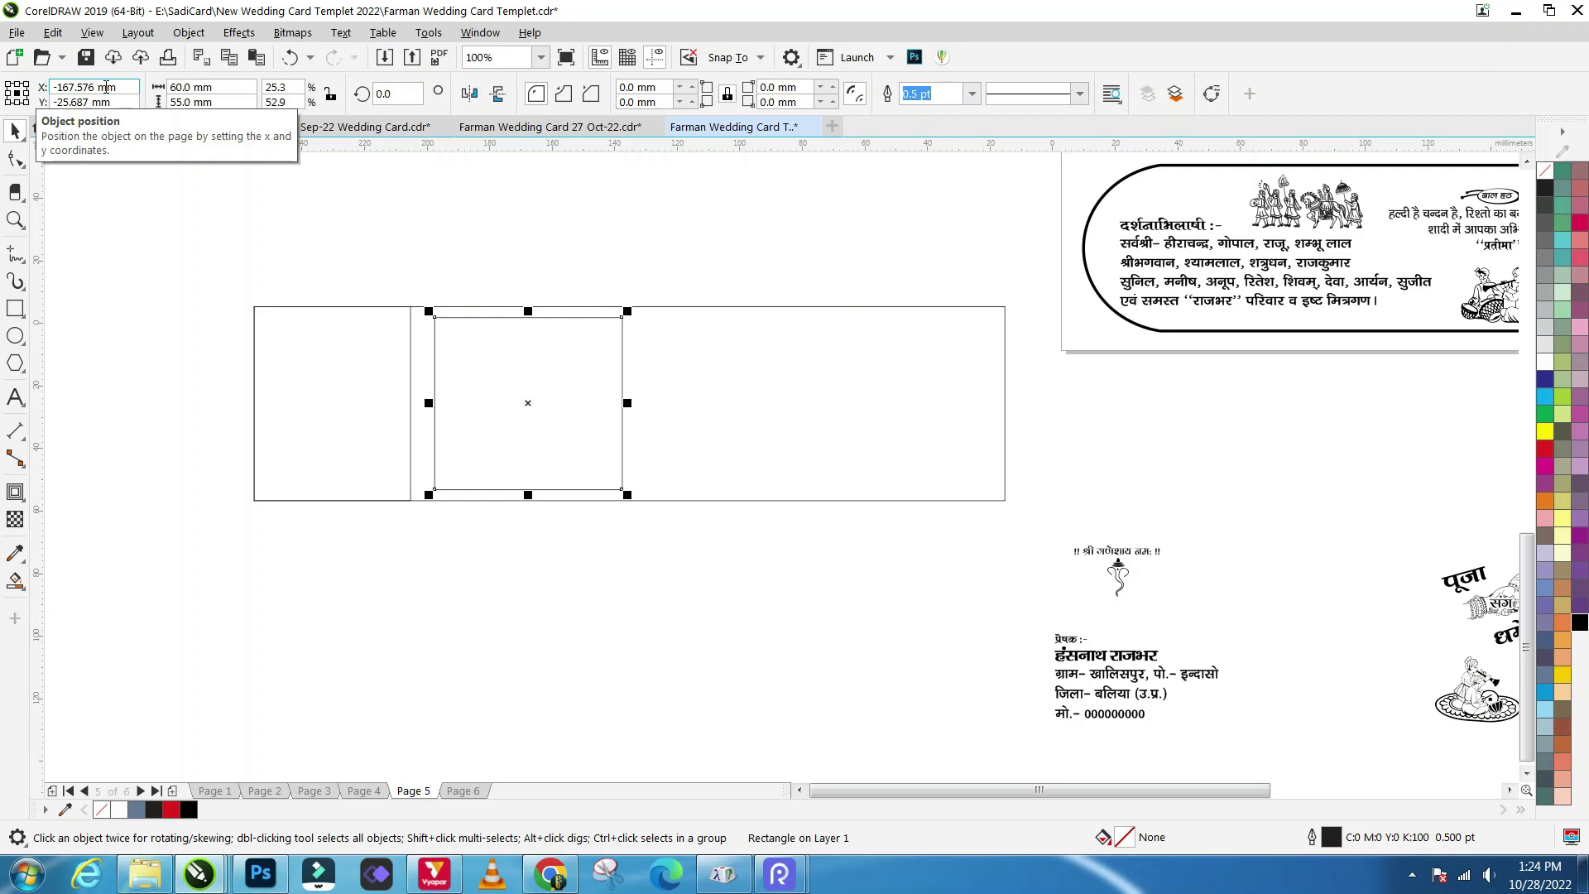
Step: Centre the 60 × 55 mm box vertically on the strip and place it beside the panel
left_click(761, 403, "shift")
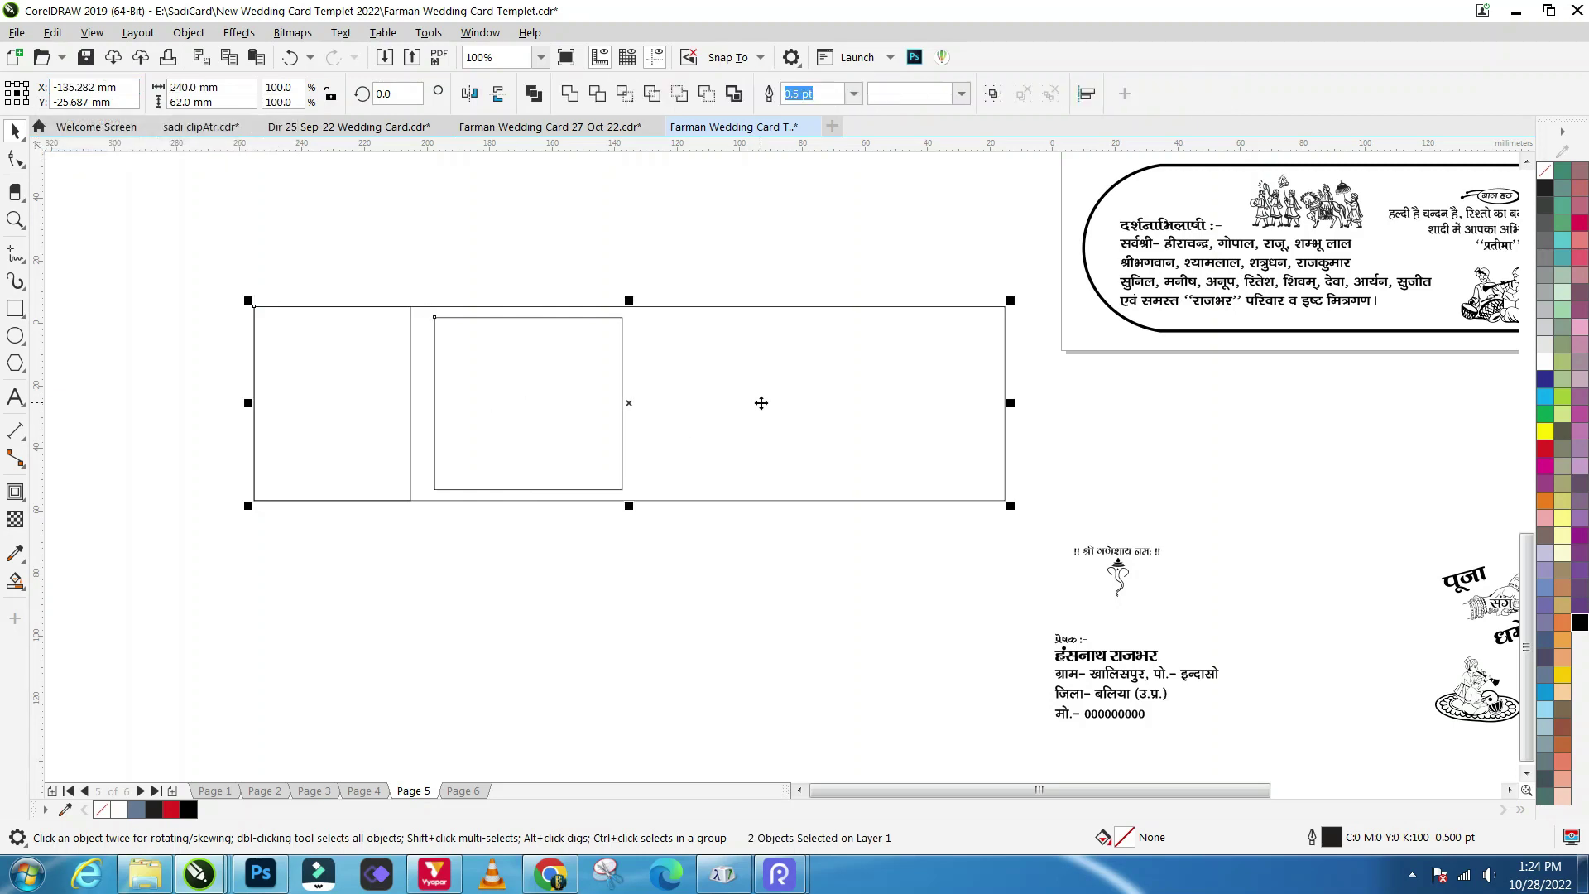
key("c")
left_click(692, 495)
left_click_drag(656, 437, 535, 454)
left_click(337, 418)
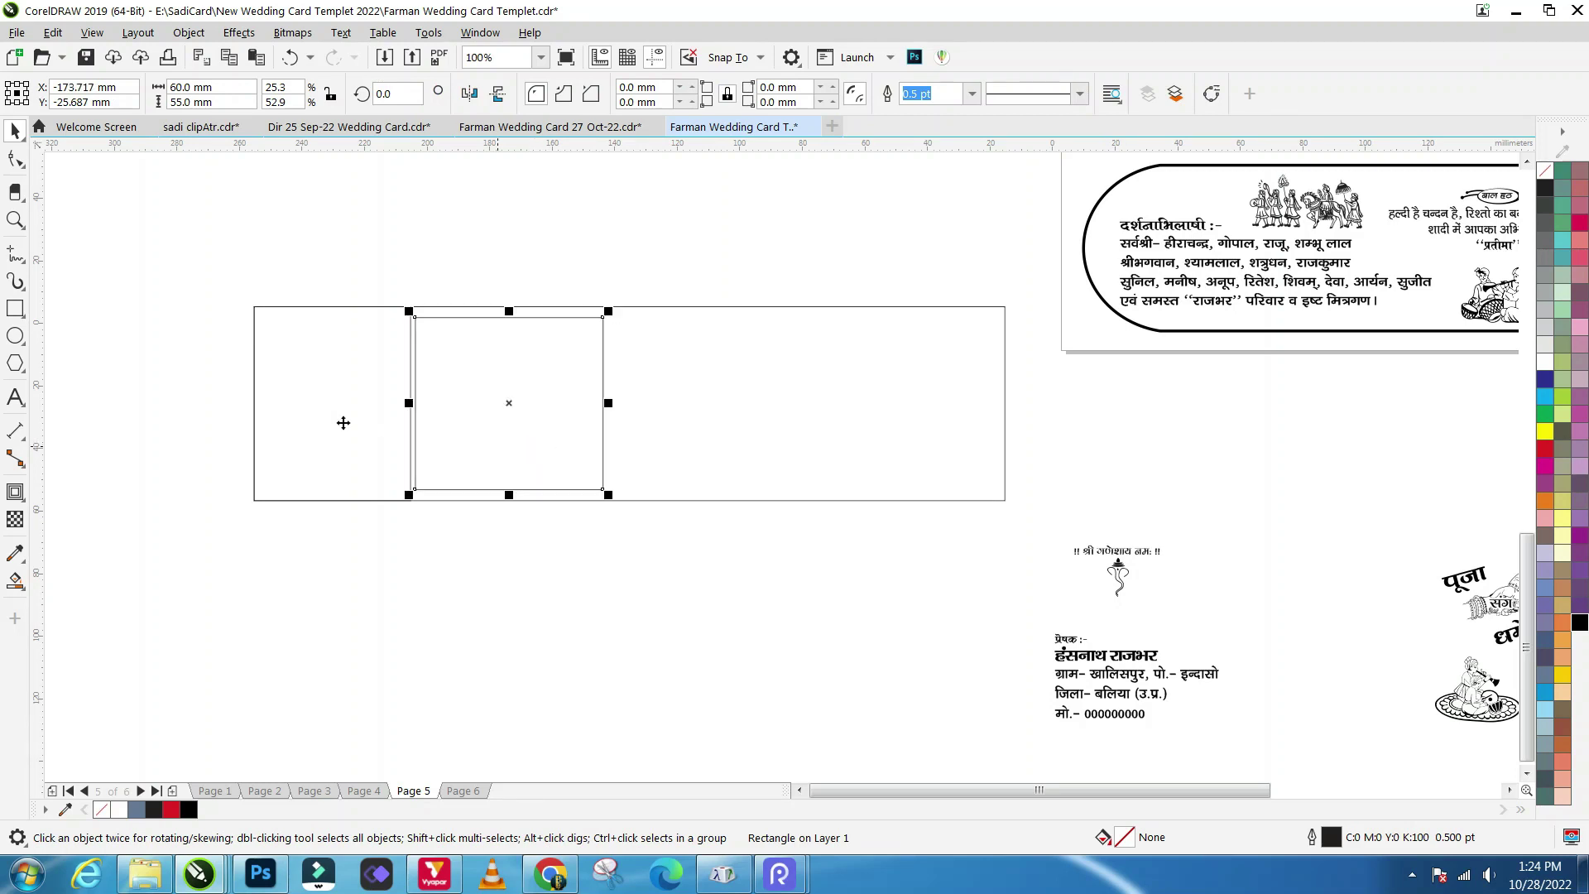
key("Escape")
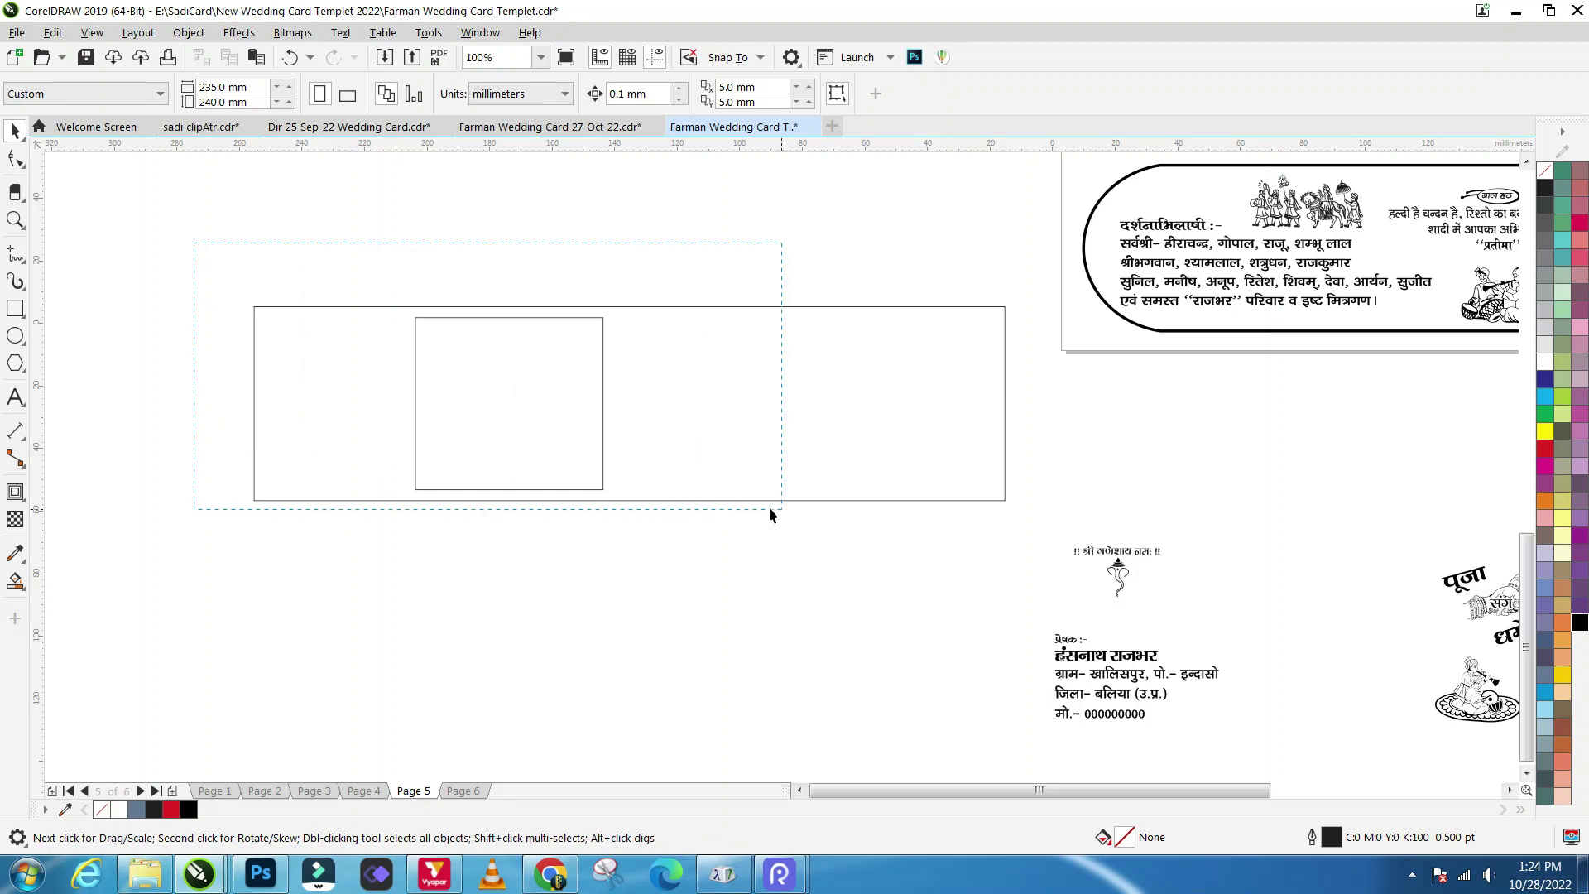
Step: Add an inner contour to the strip with a 7.2 mm offset
left_click_drag(769, 514, 771, 513)
left_click(14, 491)
left_click_drag(251, 340, 265, 341)
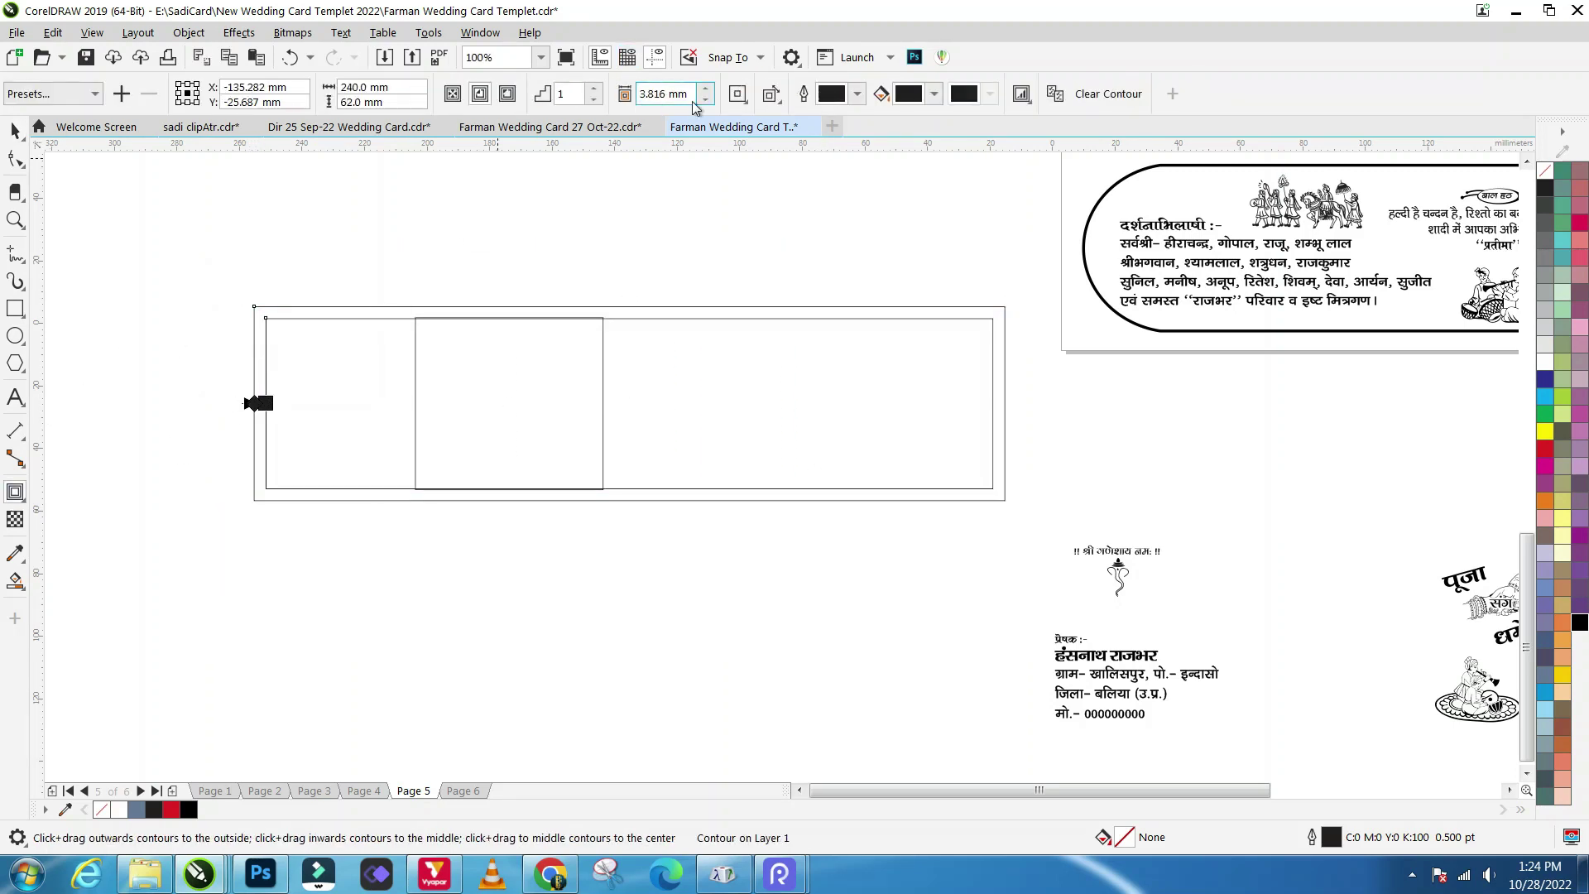
left_click_drag(689, 93, 633, 91)
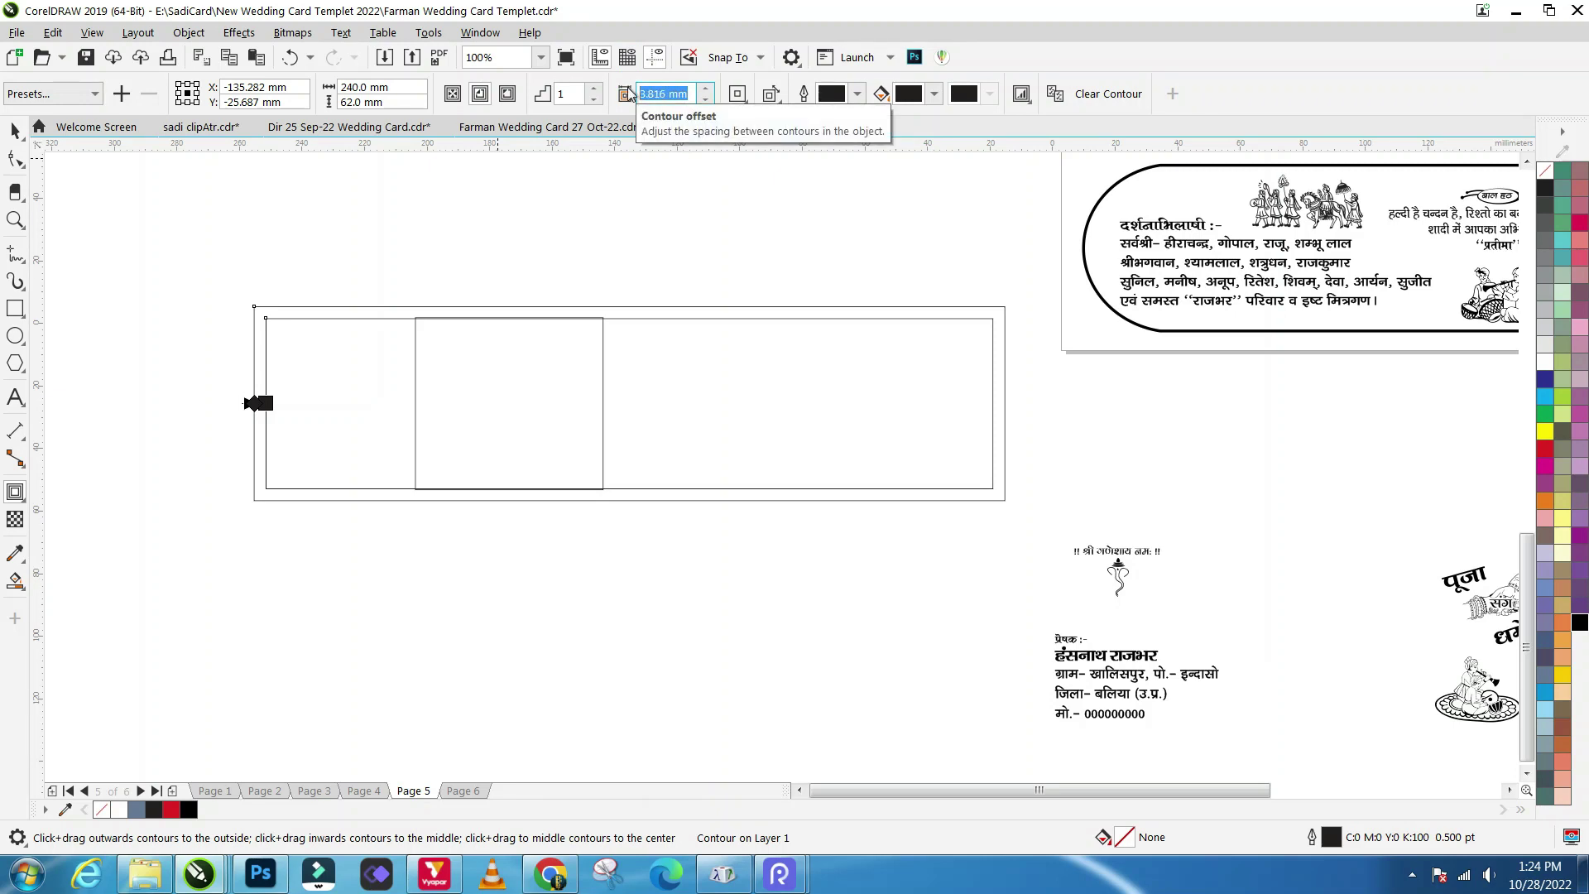
type("8")
key("Return")
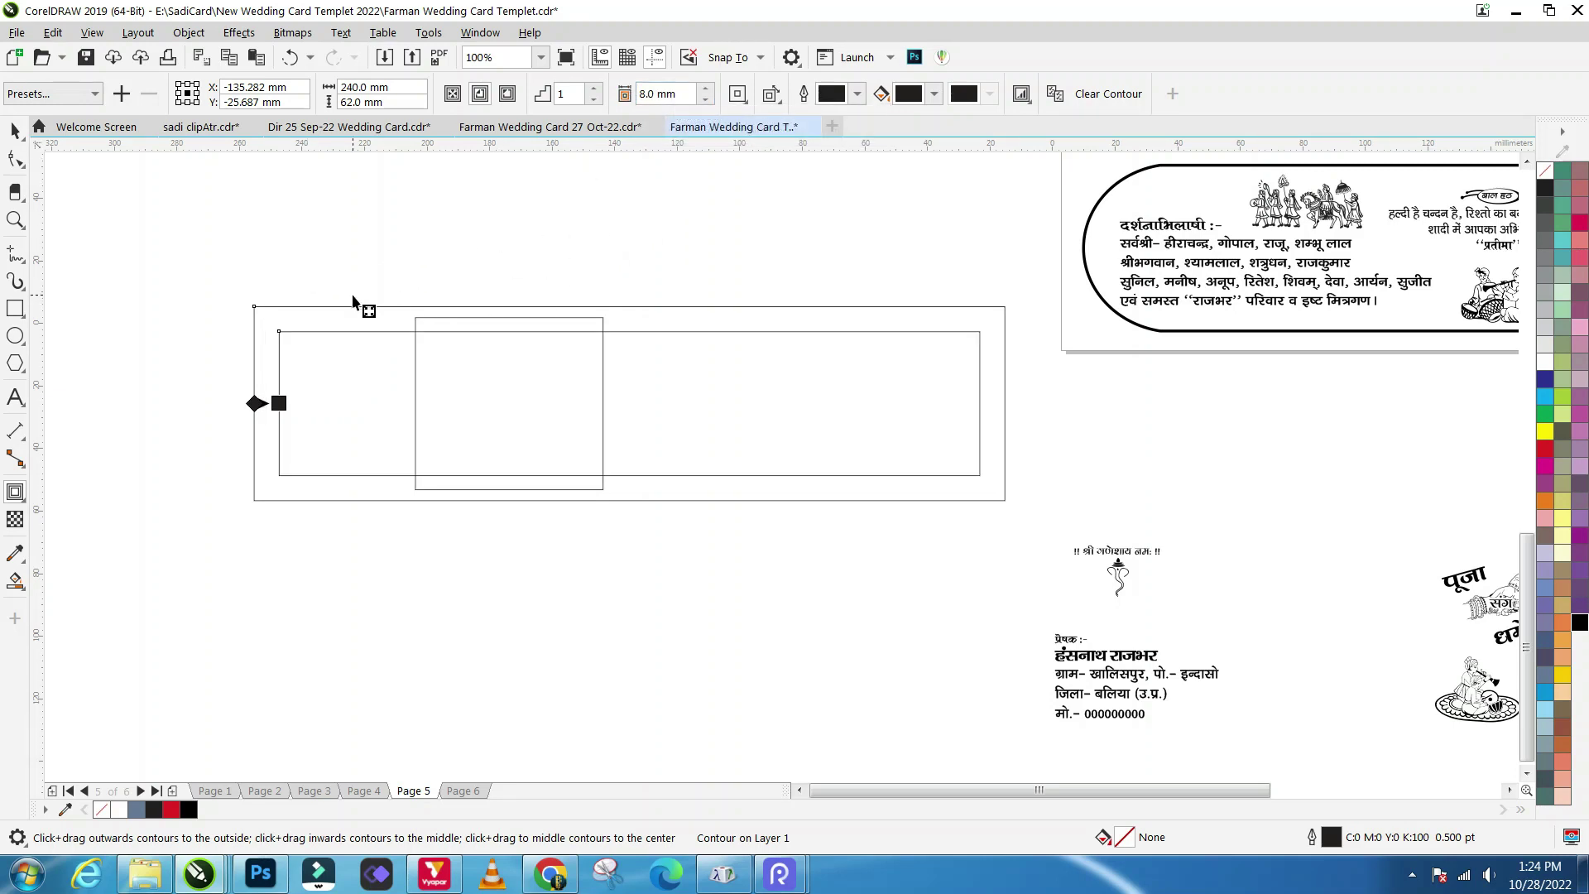
double_click(666, 94)
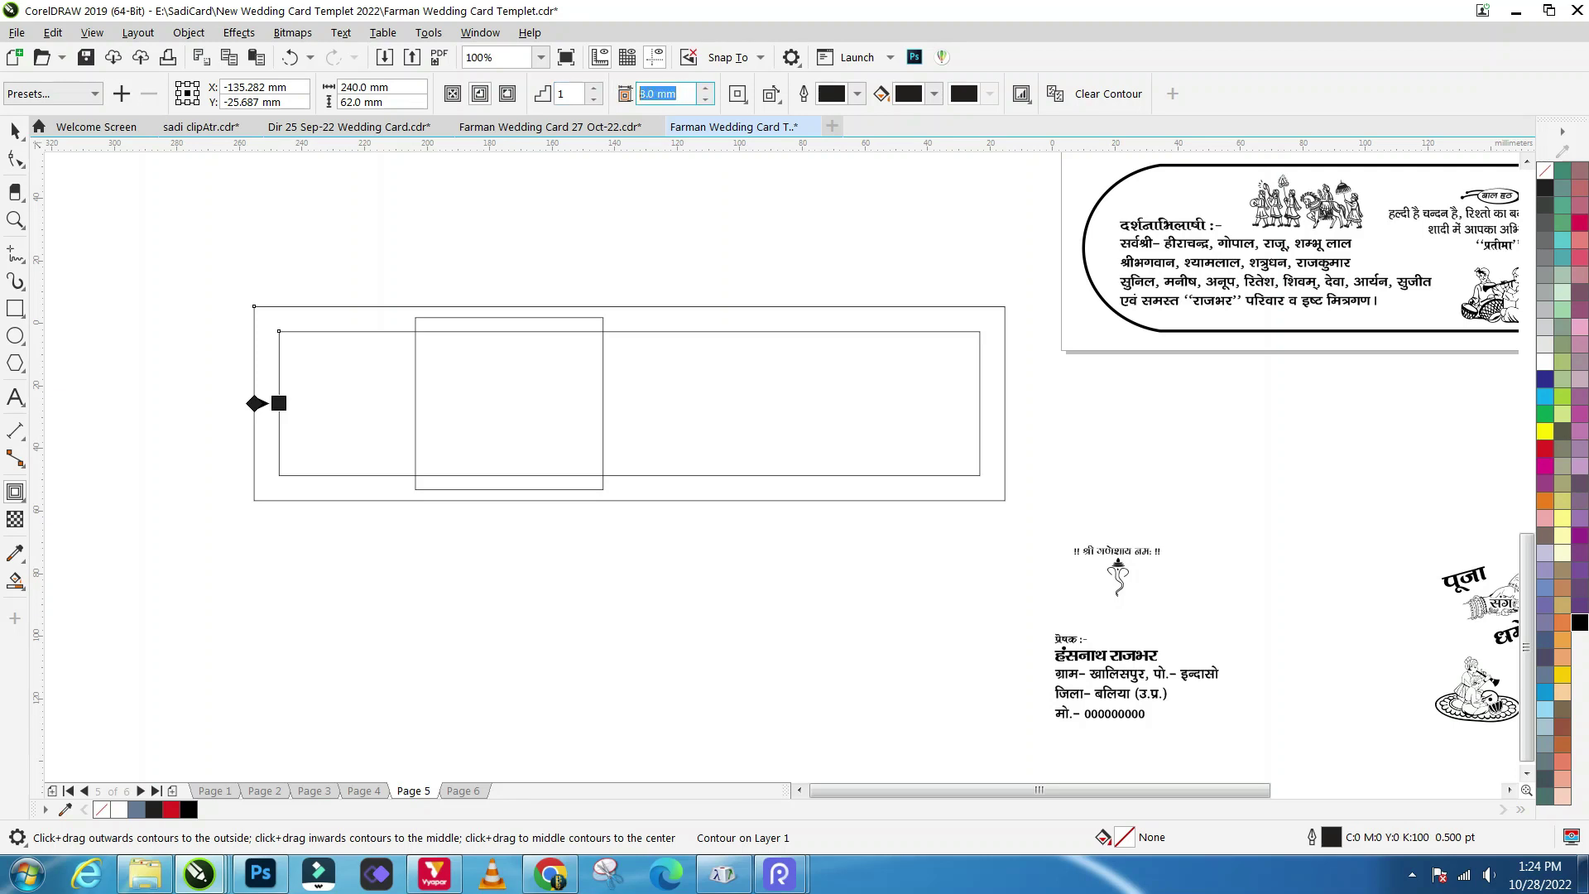
type("7.2")
key("Return")
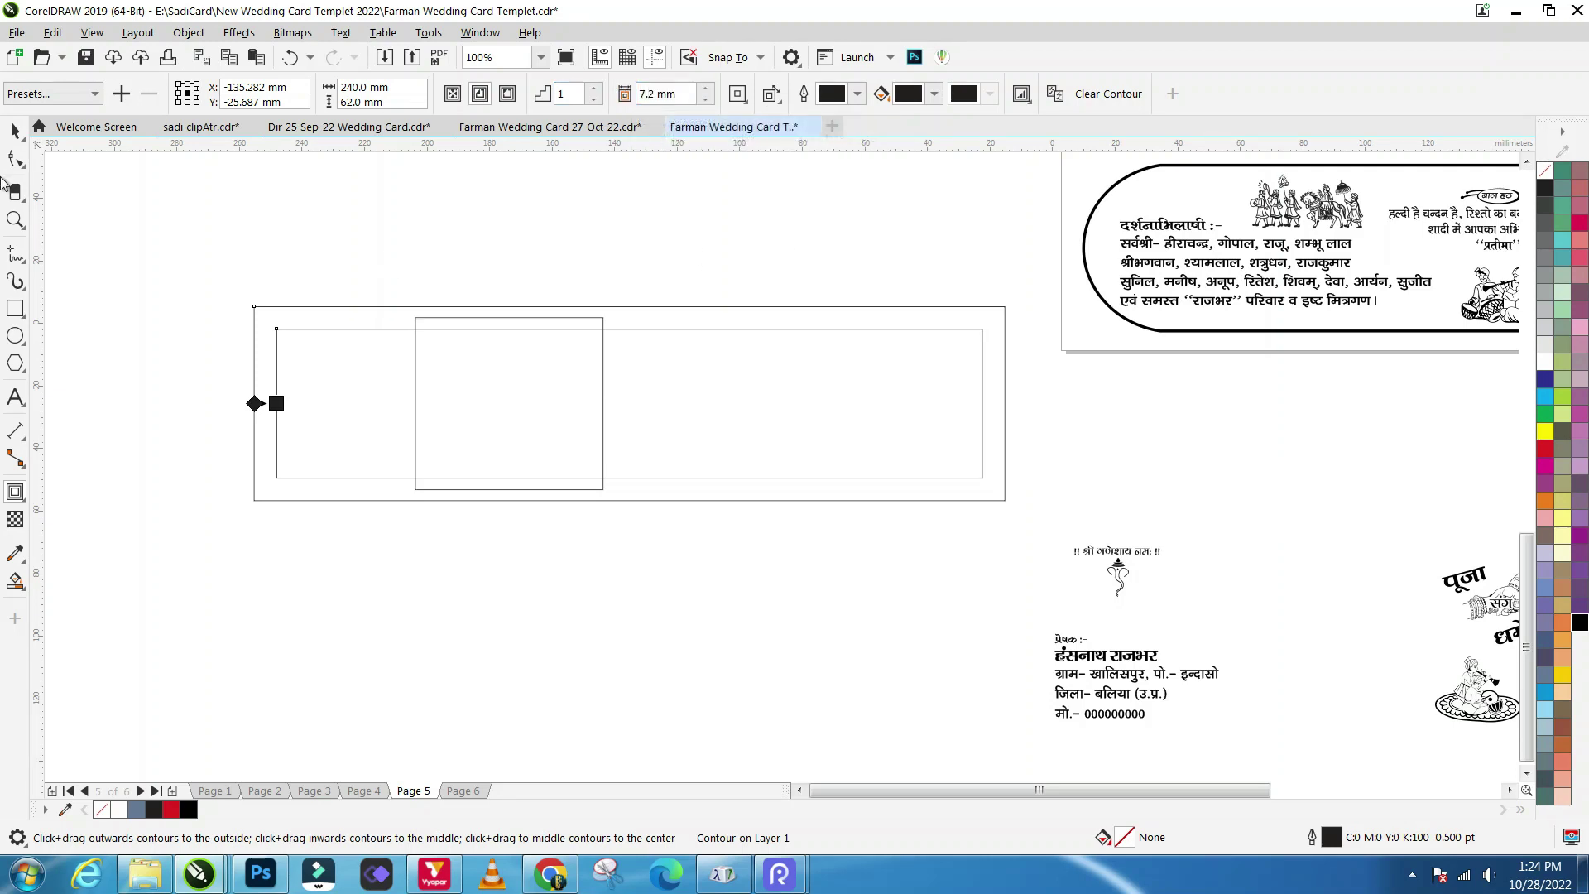
Step: Marquee-select all three nested frame shapes of the contoured strip
left_click(15, 131)
left_click(316, 361)
left_click(331, 401)
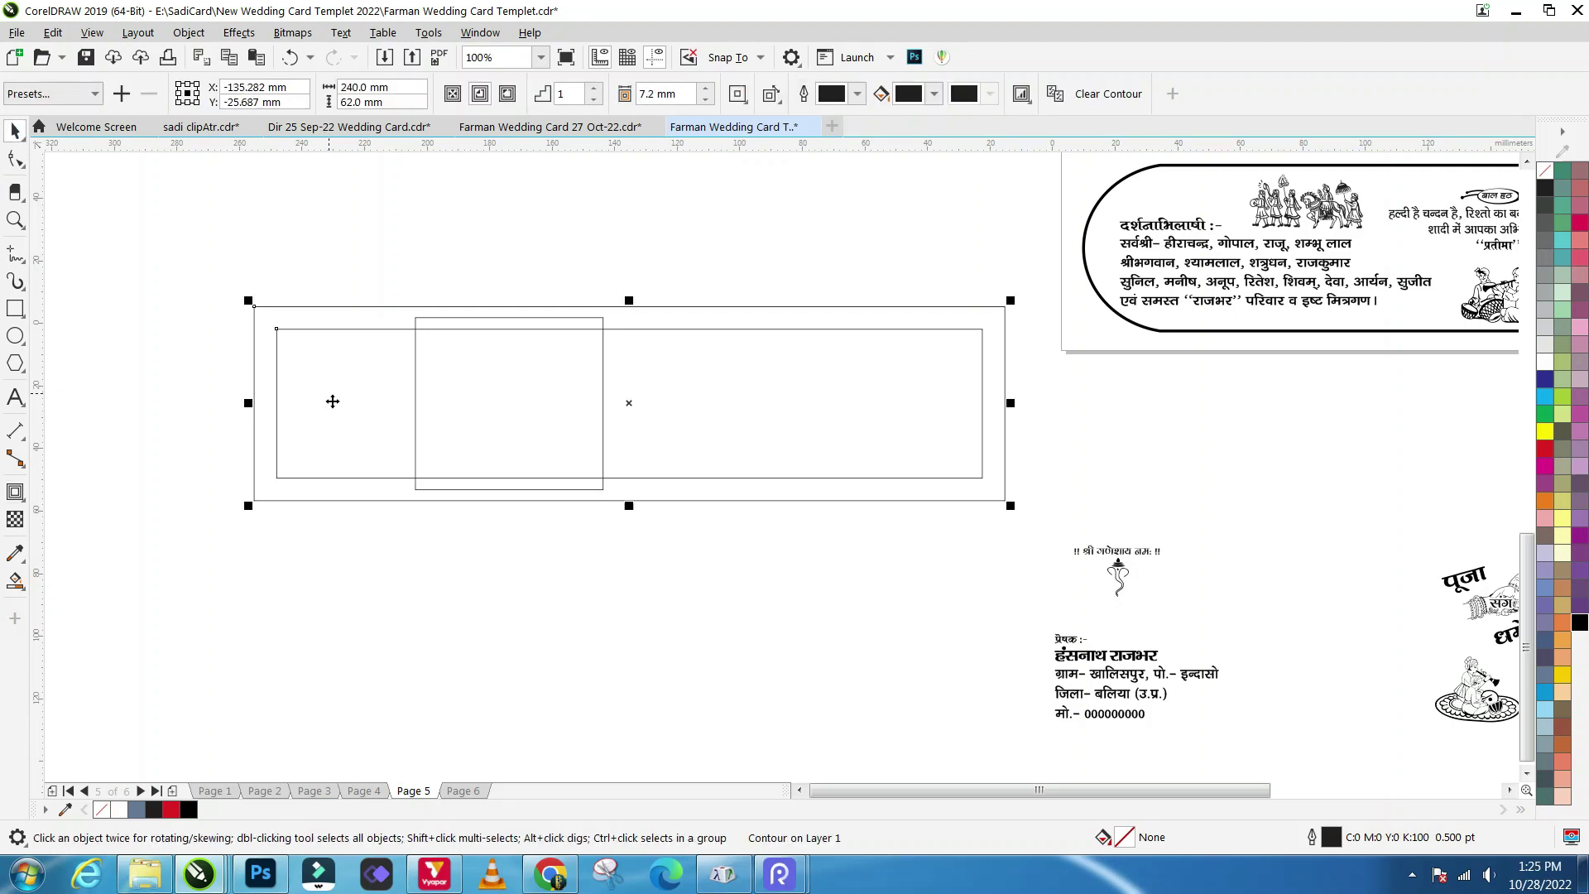
left_click(318, 400)
left_click(207, 299)
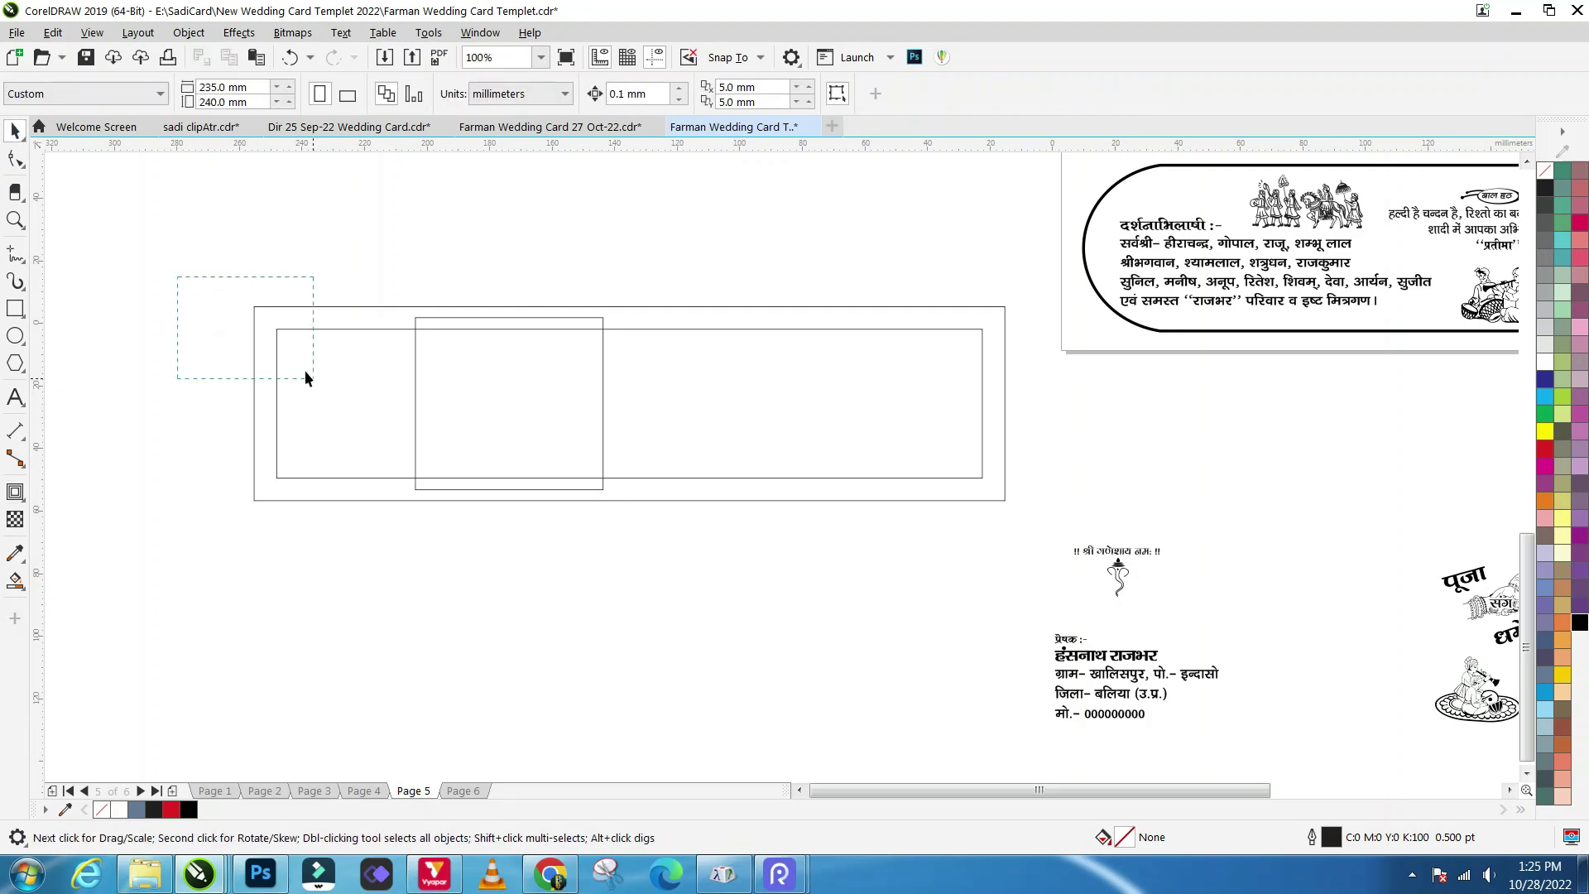
left_click_drag(1033, 543, 1034, 543)
left_click(718, 447)
left_click(691, 445)
left_click(650, 581)
left_click(670, 468)
left_click_drag(177, 274, 793, 482)
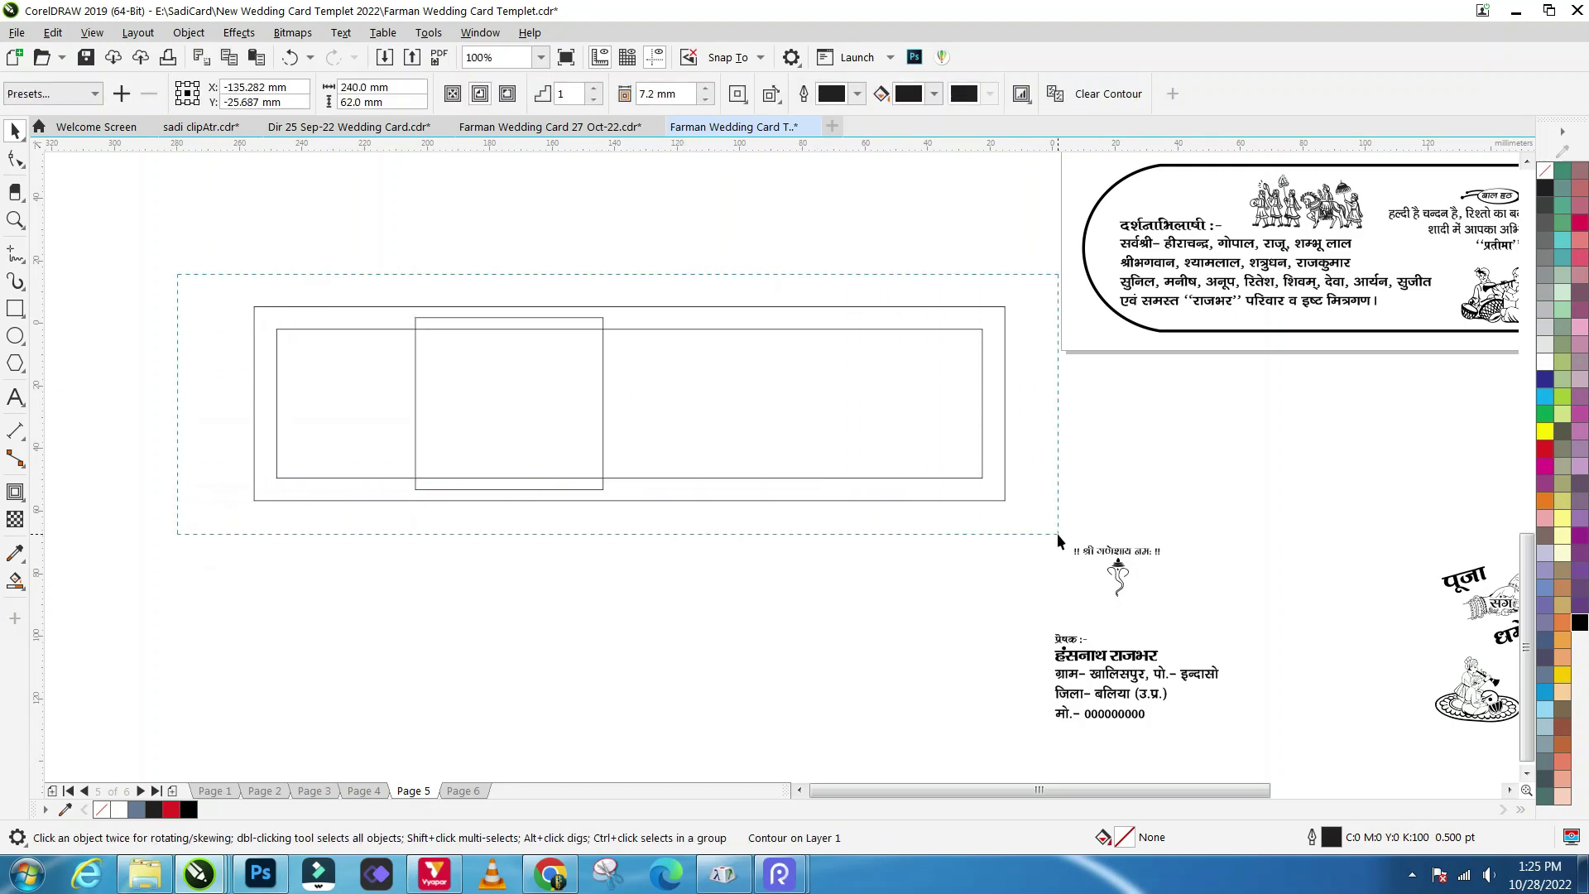
left_click_drag(1058, 535, 1058, 534)
Step: Group the three frame shapes and move the frame beside the other card parts
key("ctrl+g")
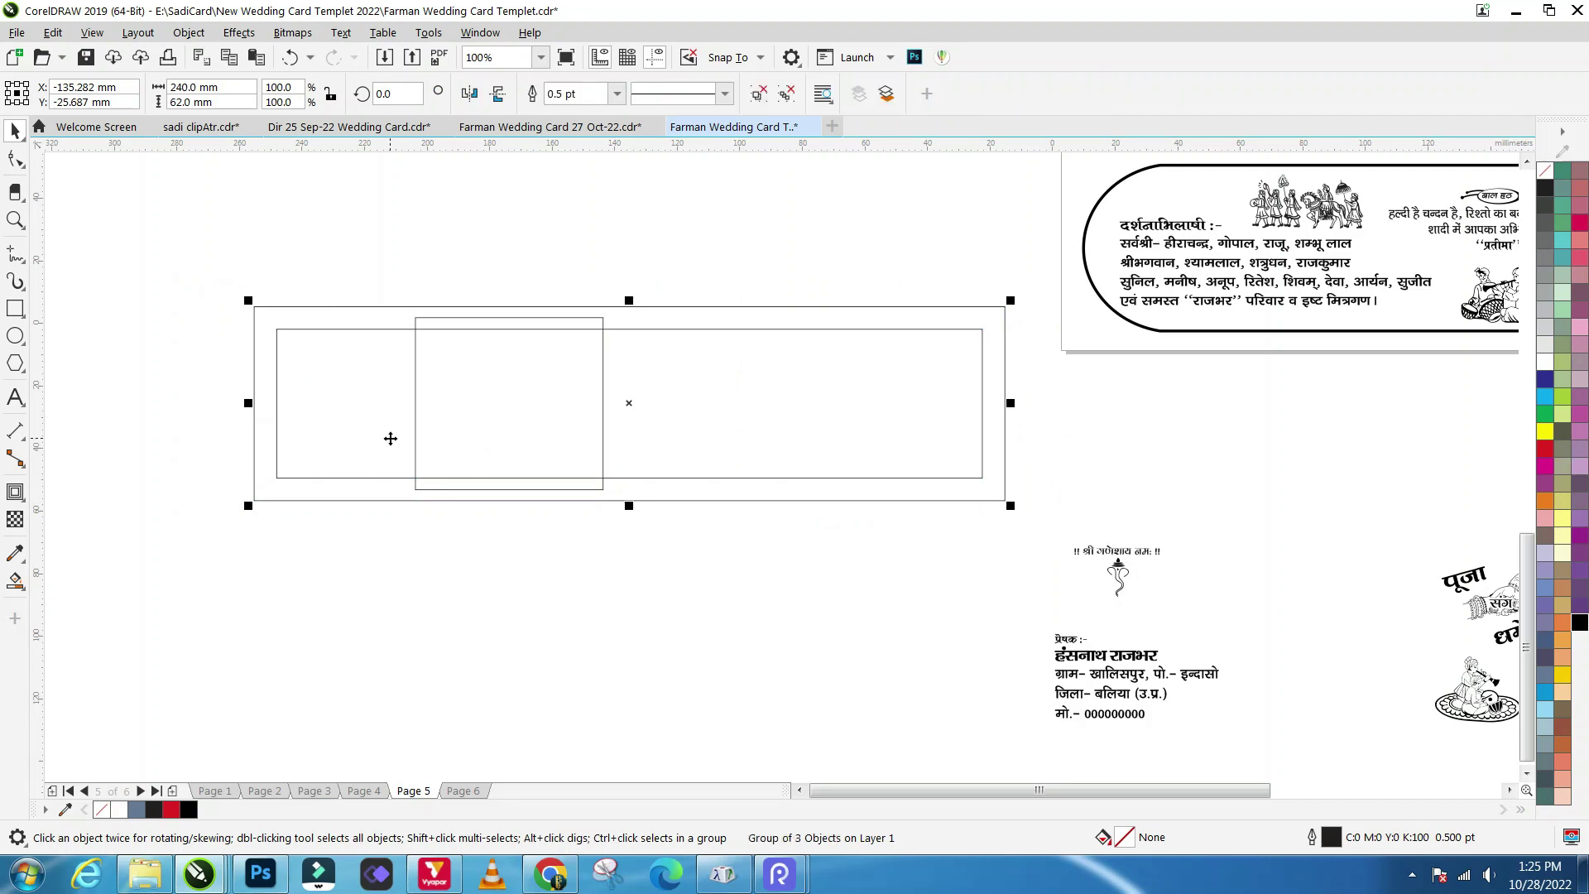
scroll(390, 436, "down", 1)
left_click_drag(472, 484, 1275, 597)
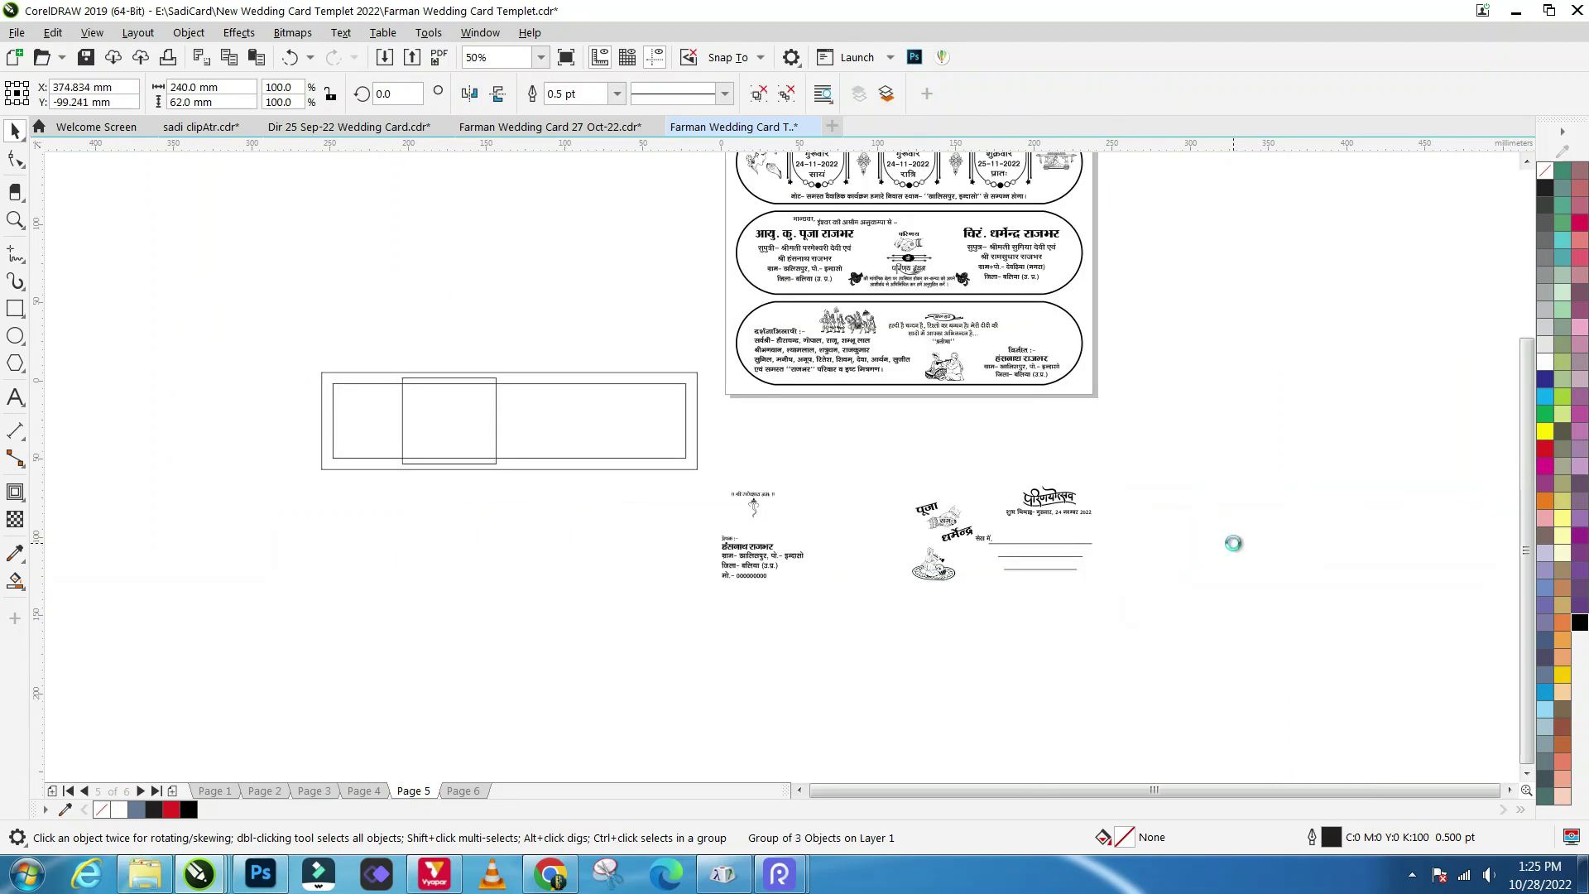
scroll(539, 535, "down", 1)
scroll(1011, 553, "up", 2)
left_click_drag(851, 524, 866, 500)
scroll(965, 455, "down", 1)
left_click(740, 569)
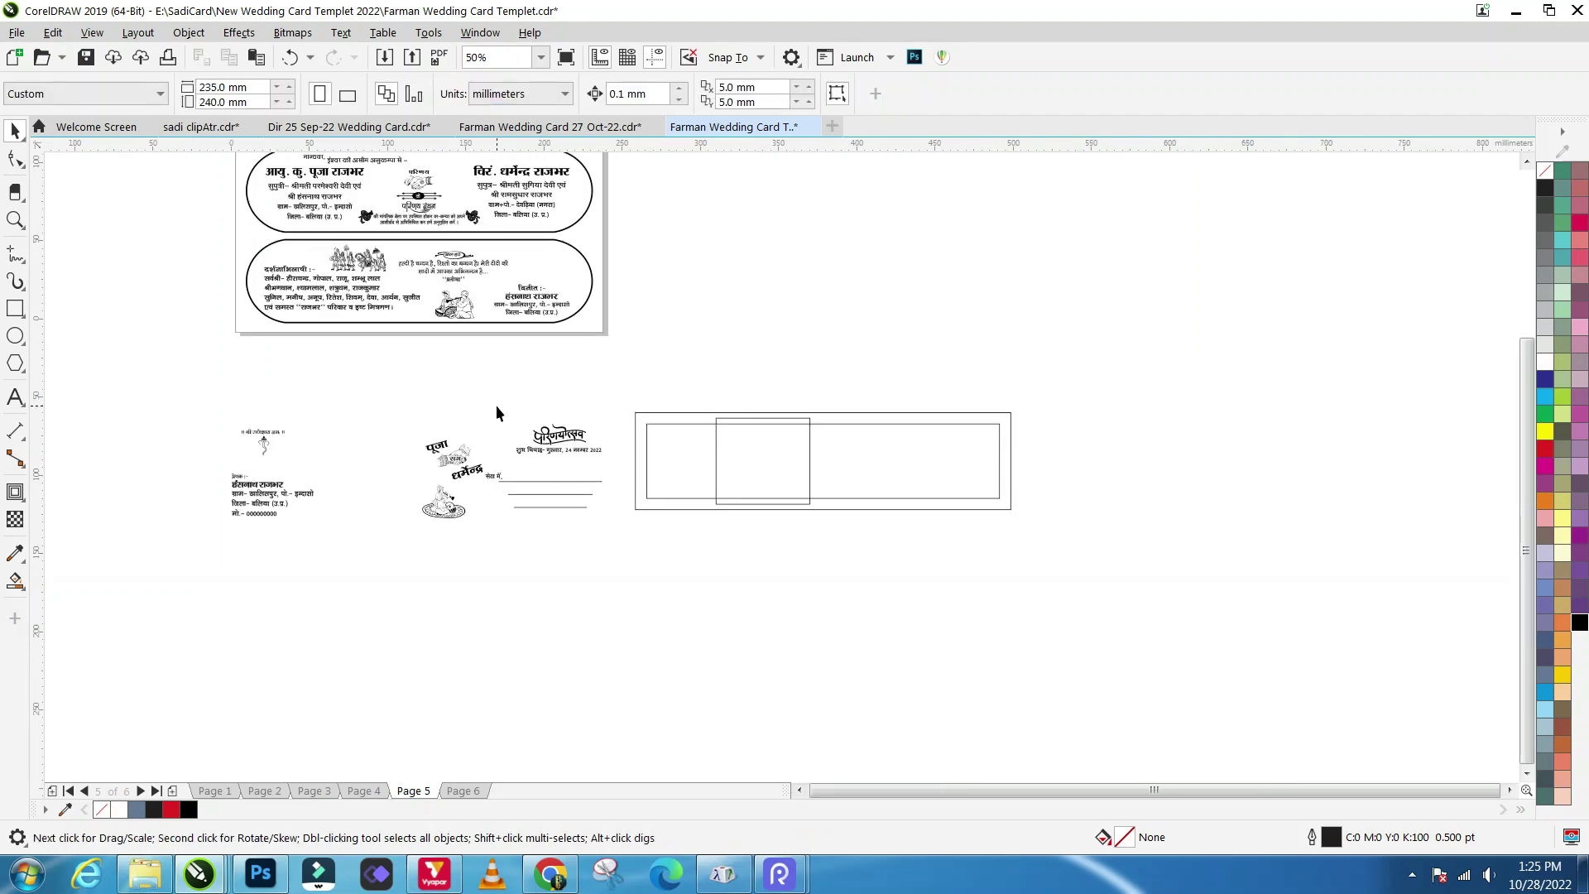
Step: Move the two wedding headings into the frame
left_click_drag(602, 470, 959, 439)
scroll(962, 441, "up", 2)
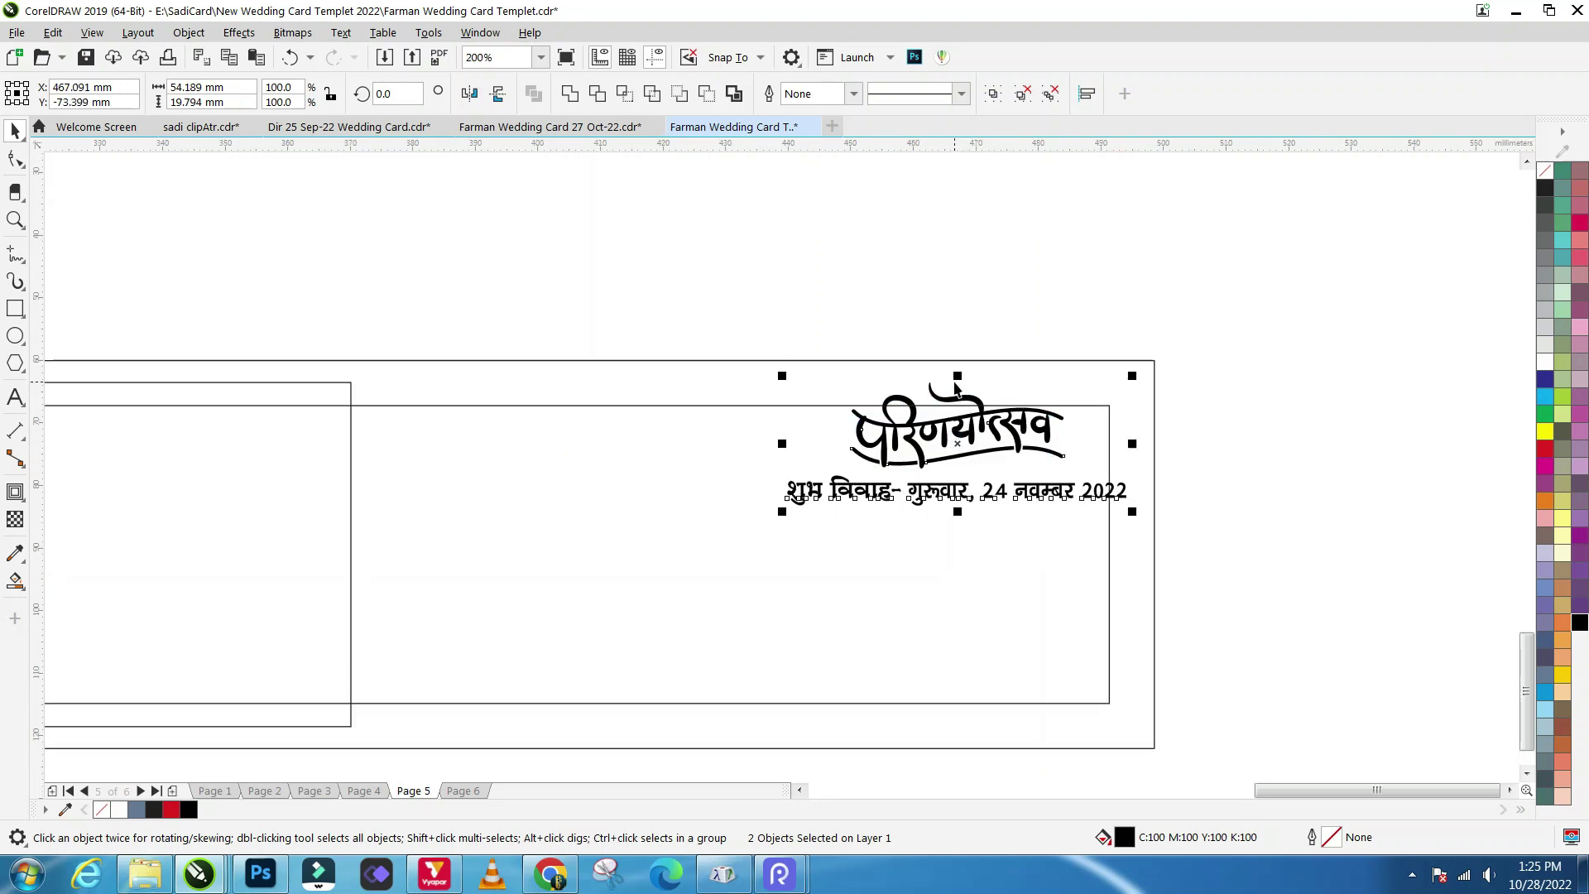
scroll(958, 439, "down", 1)
left_click(1163, 417)
scroll(1163, 417, "down", 1)
Step: Set the names artwork aside and place the address lines in the frame's right side
left_click_drag(492, 398, 601, 461)
left_click_drag(558, 440, 819, 561)
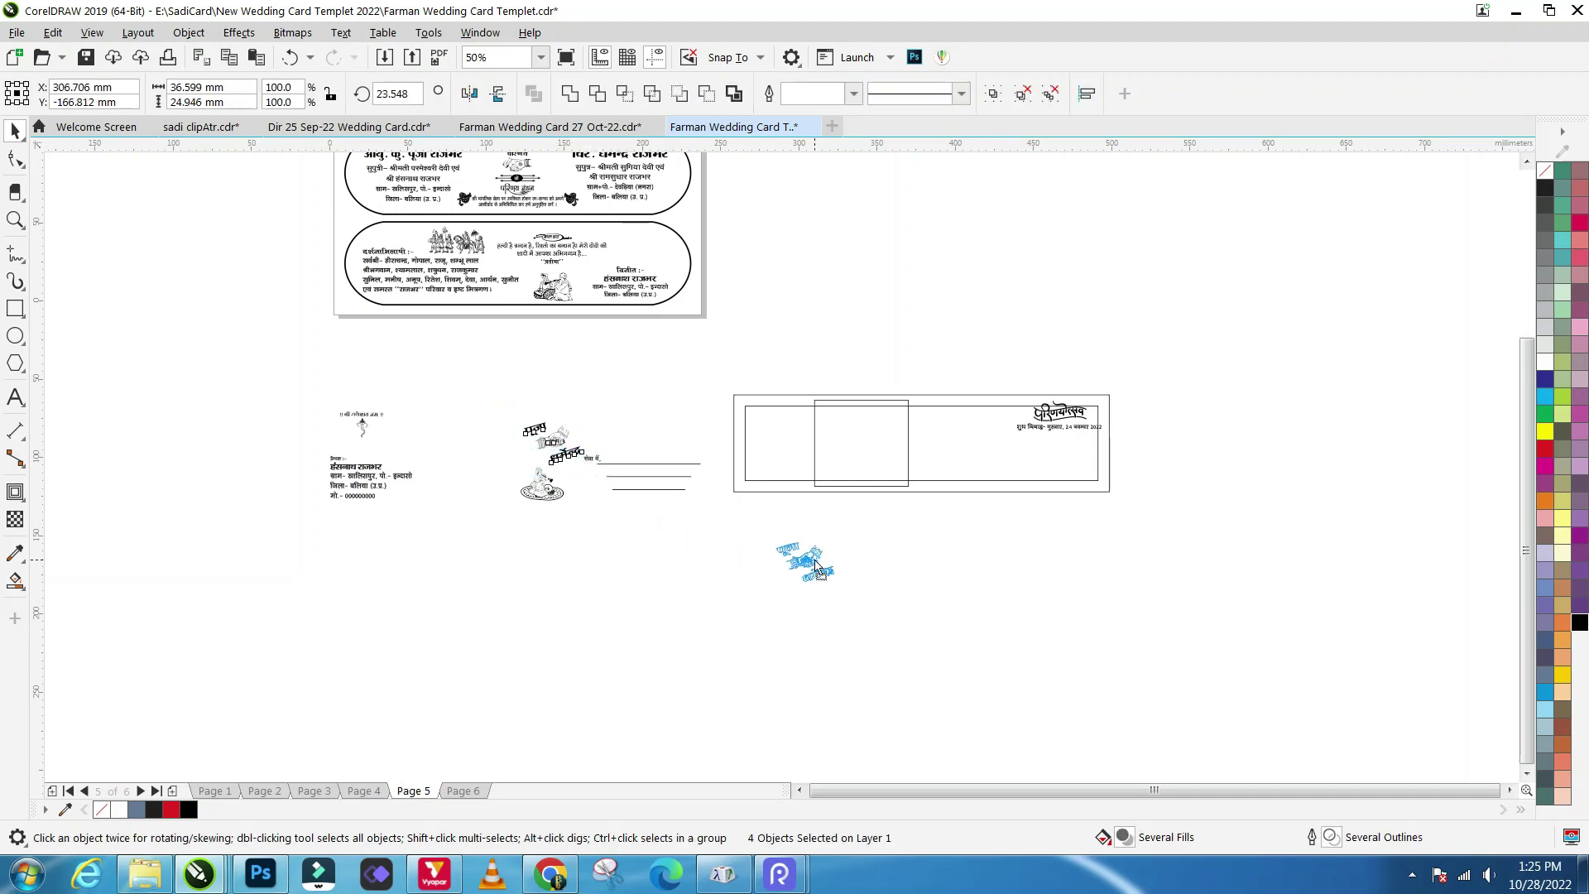
left_click_drag(571, 411, 711, 530)
left_click_drag(637, 477, 1044, 460)
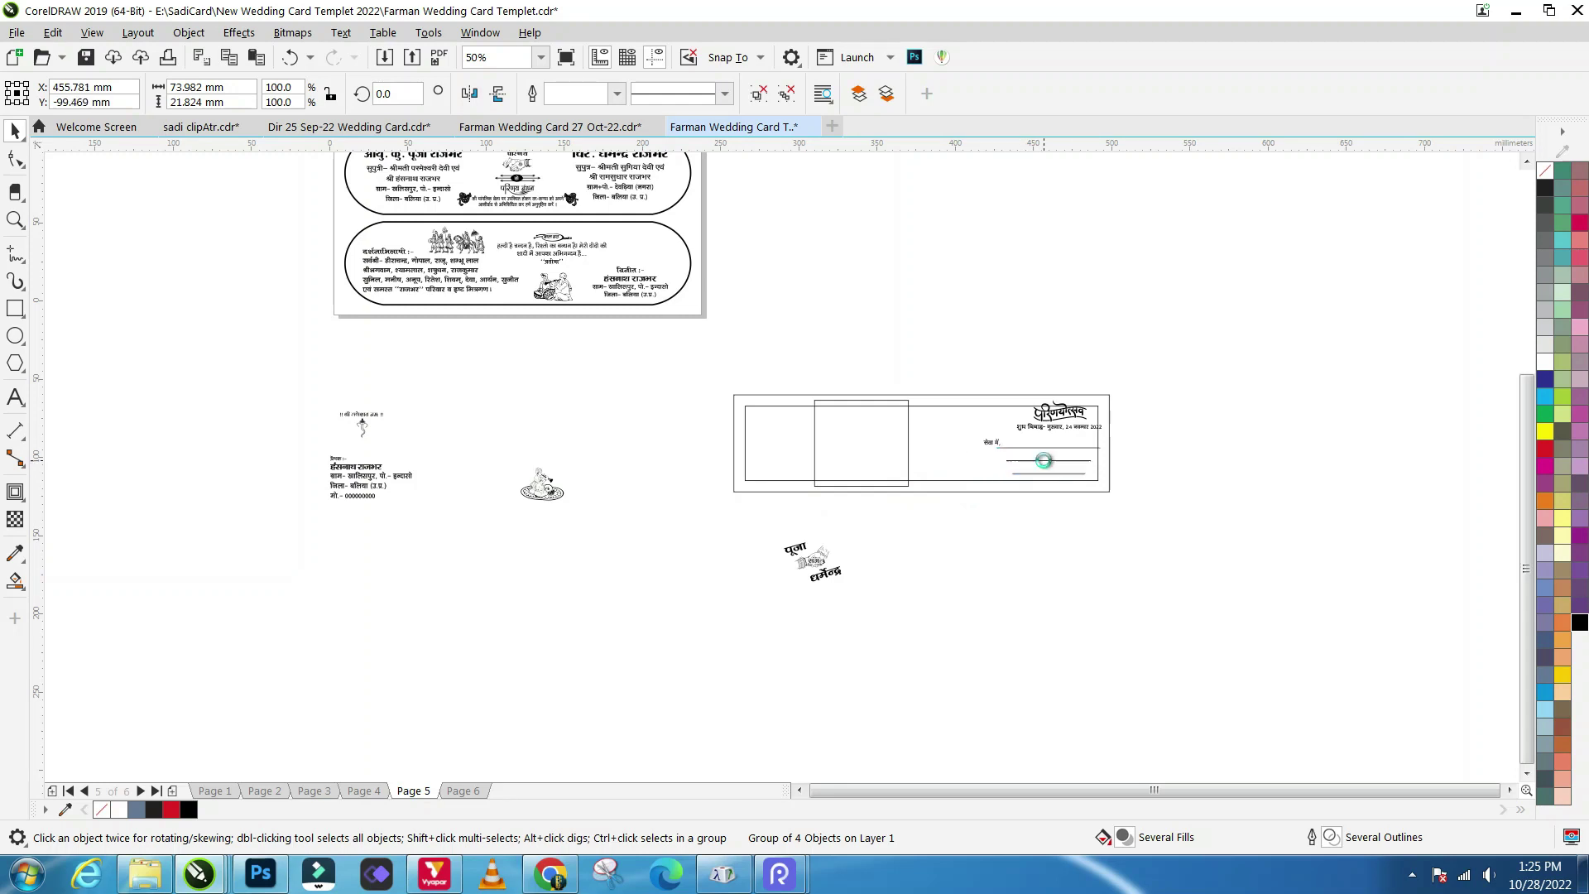
scroll(1043, 460, "up", 1)
scroll(1026, 450, "up", 1)
left_click_drag(1030, 450, 1031, 463)
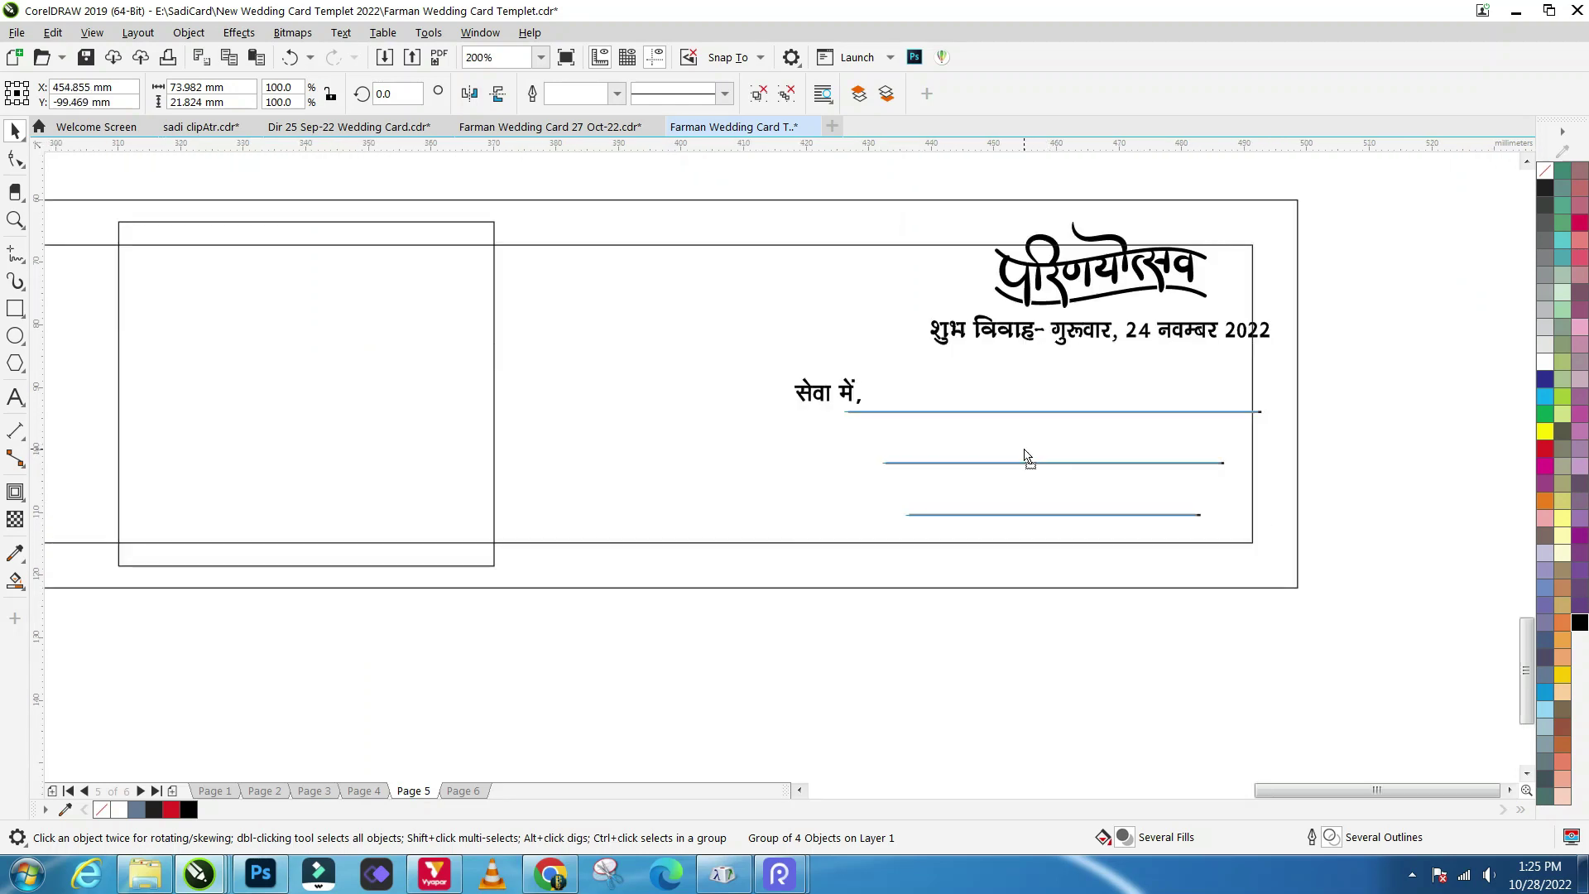
scroll(1051, 448, "down", 1)
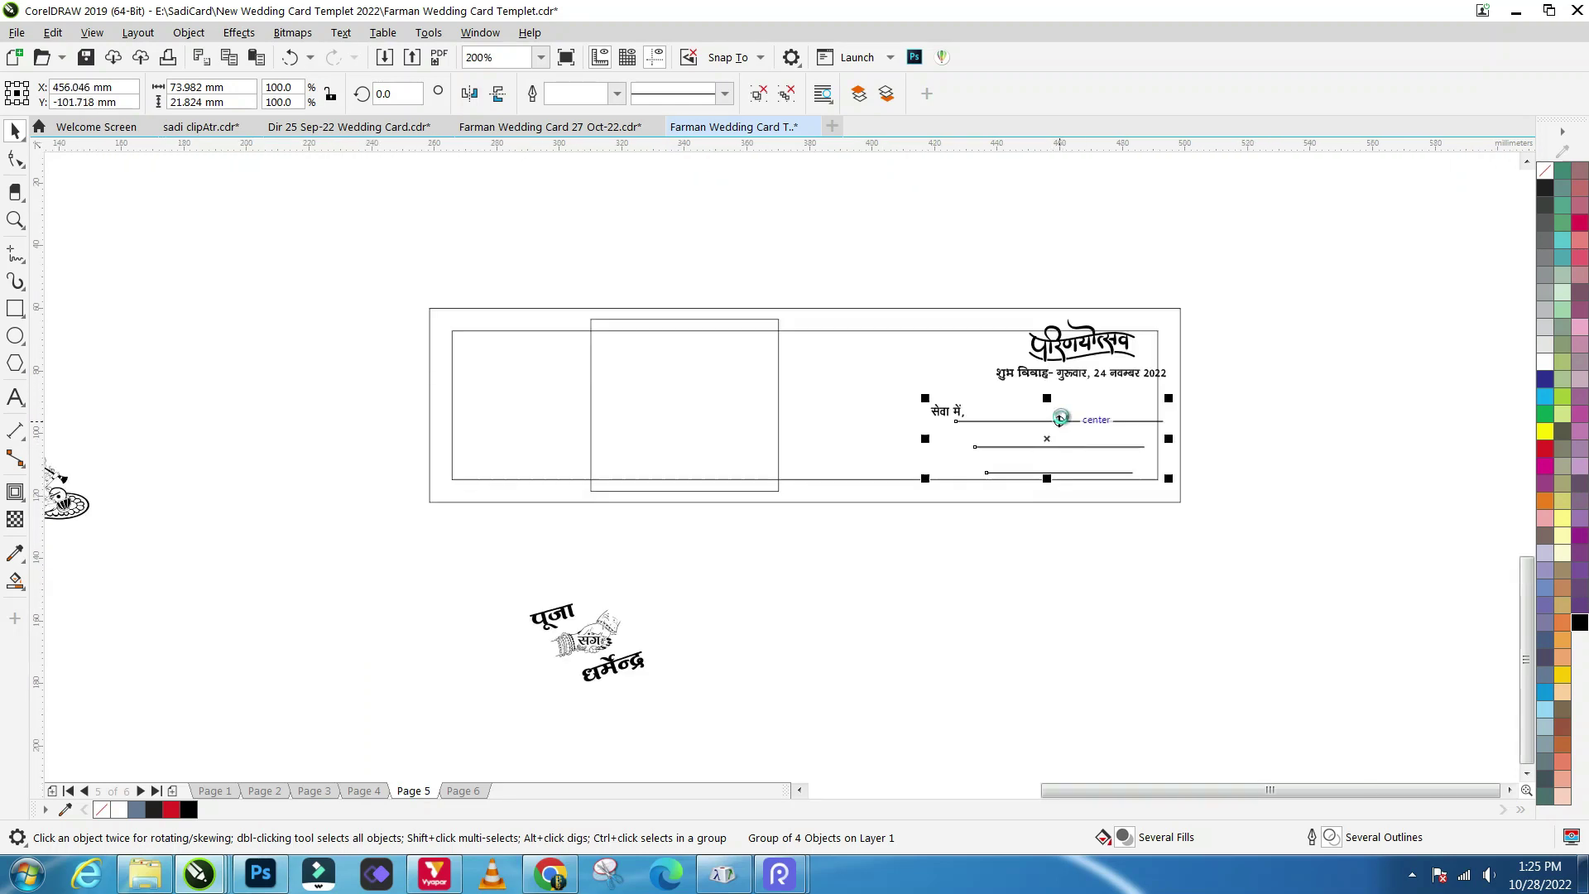
scroll(940, 443, "down", 1)
Step: Place the couple's names artwork onto the card
mouse_move(821, 612)
left_mouse_down()
mouse_move(702, 526)
mouse_move(888, 421)
left_mouse_up()
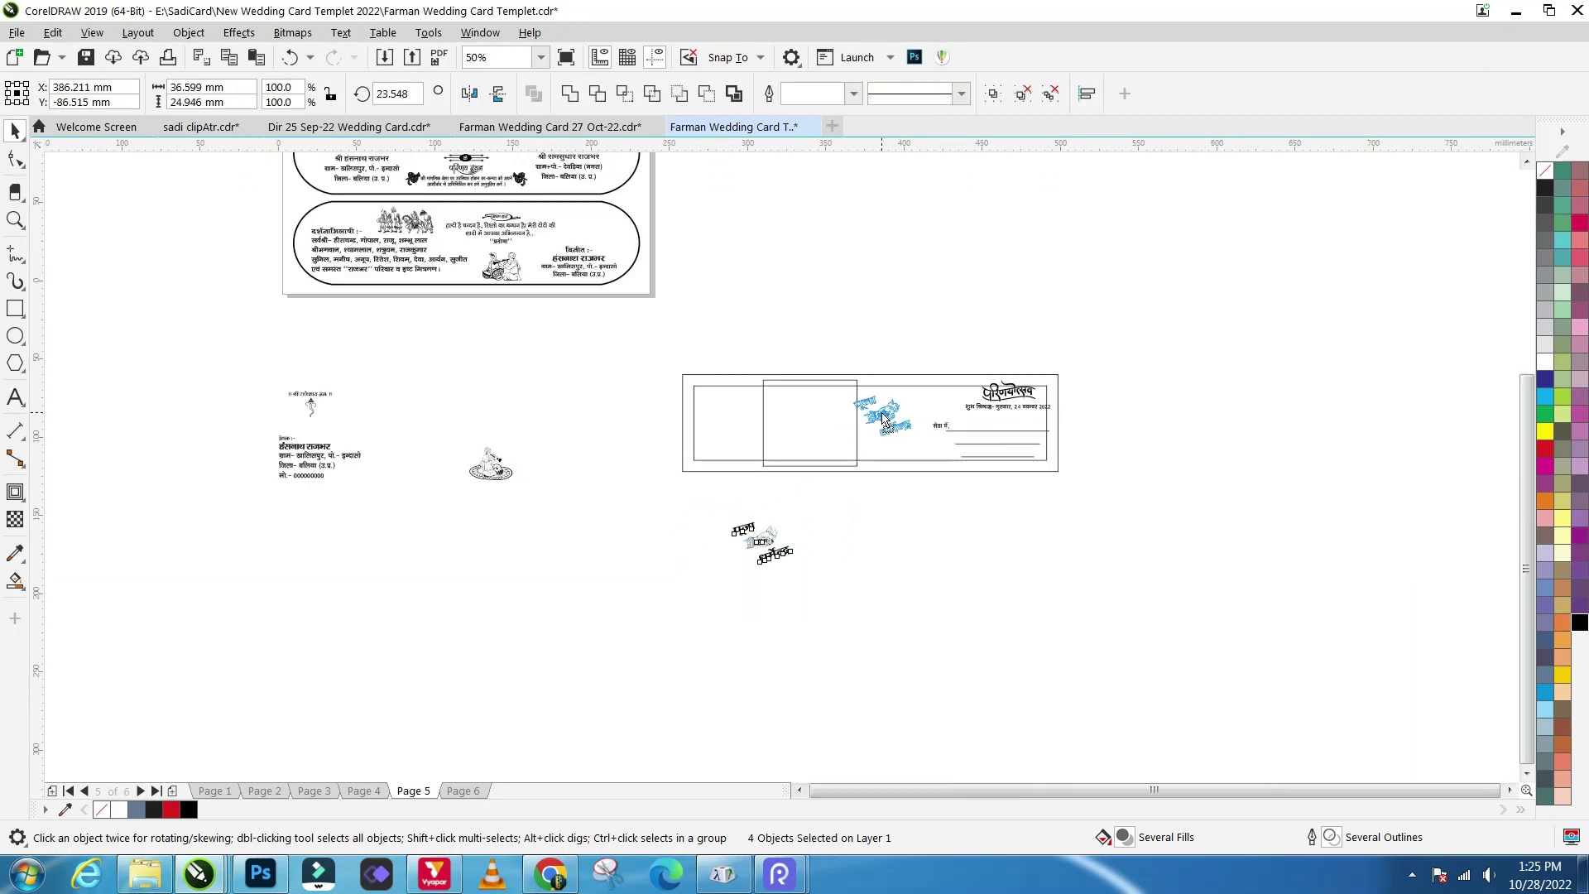
left_click_drag(888, 420, 891, 411)
scroll(890, 409, "up", 3)
scroll(888, 405, "down", 3)
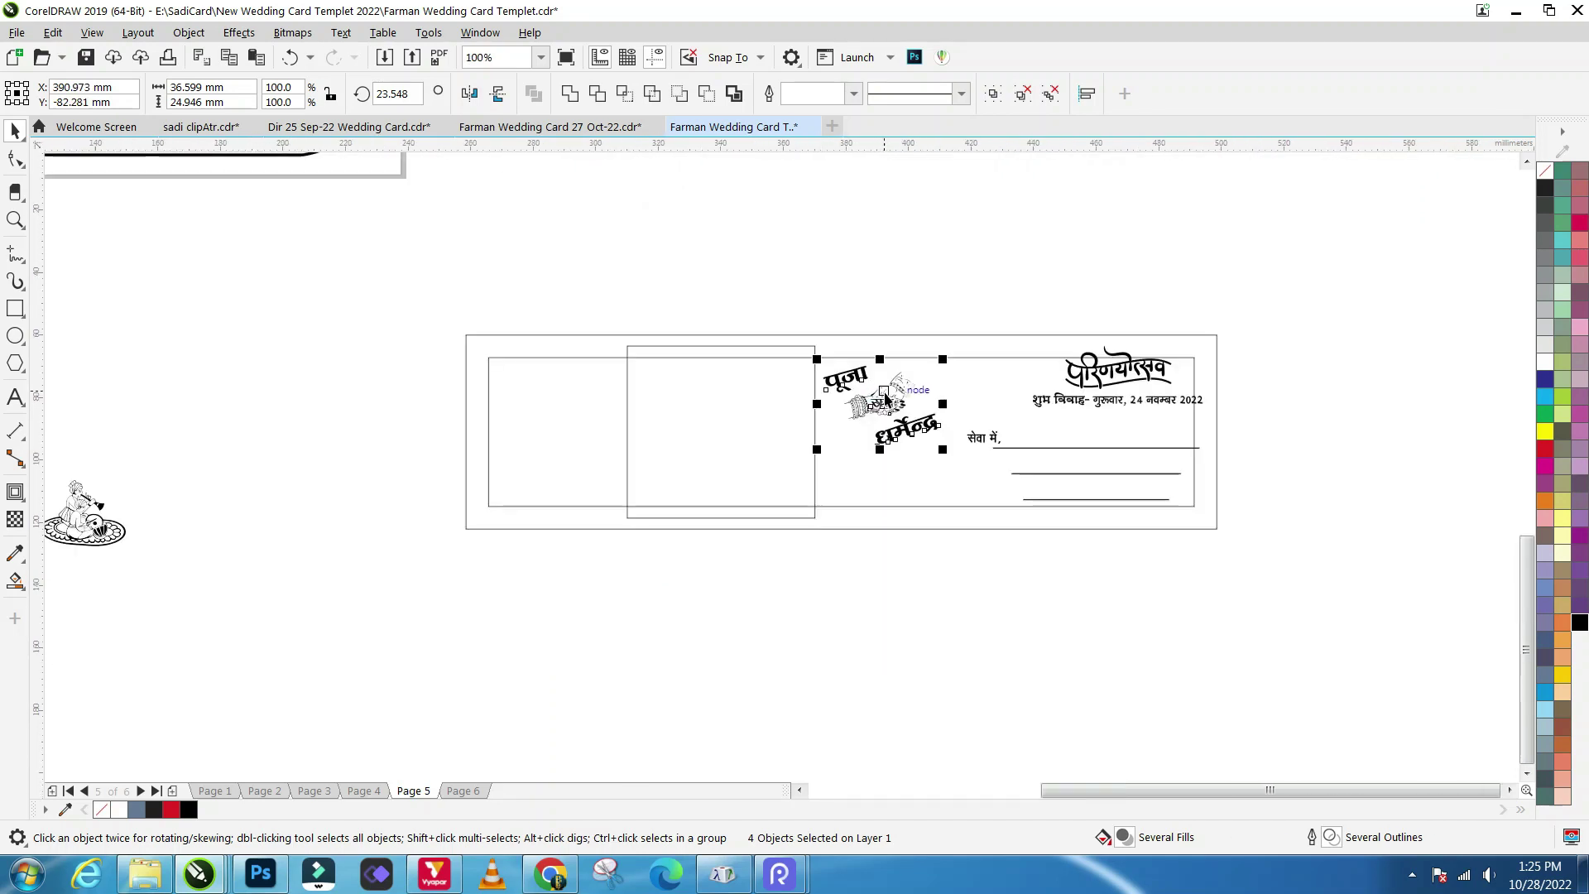
left_click(791, 637)
Step: Place a scaled-down musician figure beneath the names and adjust the name artwork's position
left_click_drag(81, 519, 939, 511)
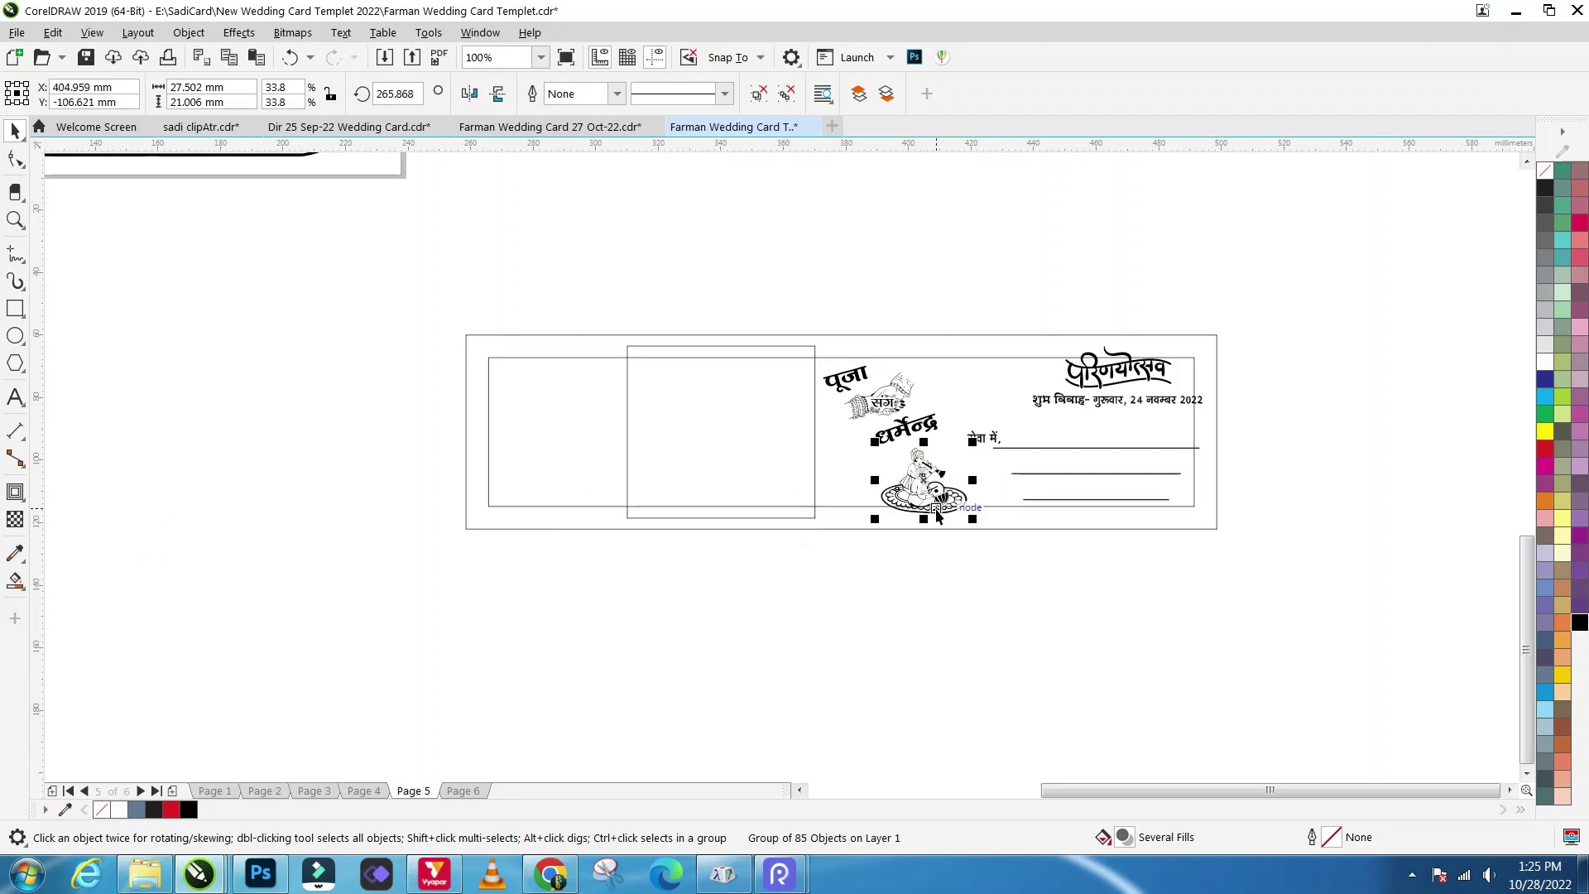
scroll(935, 505, "up", 2)
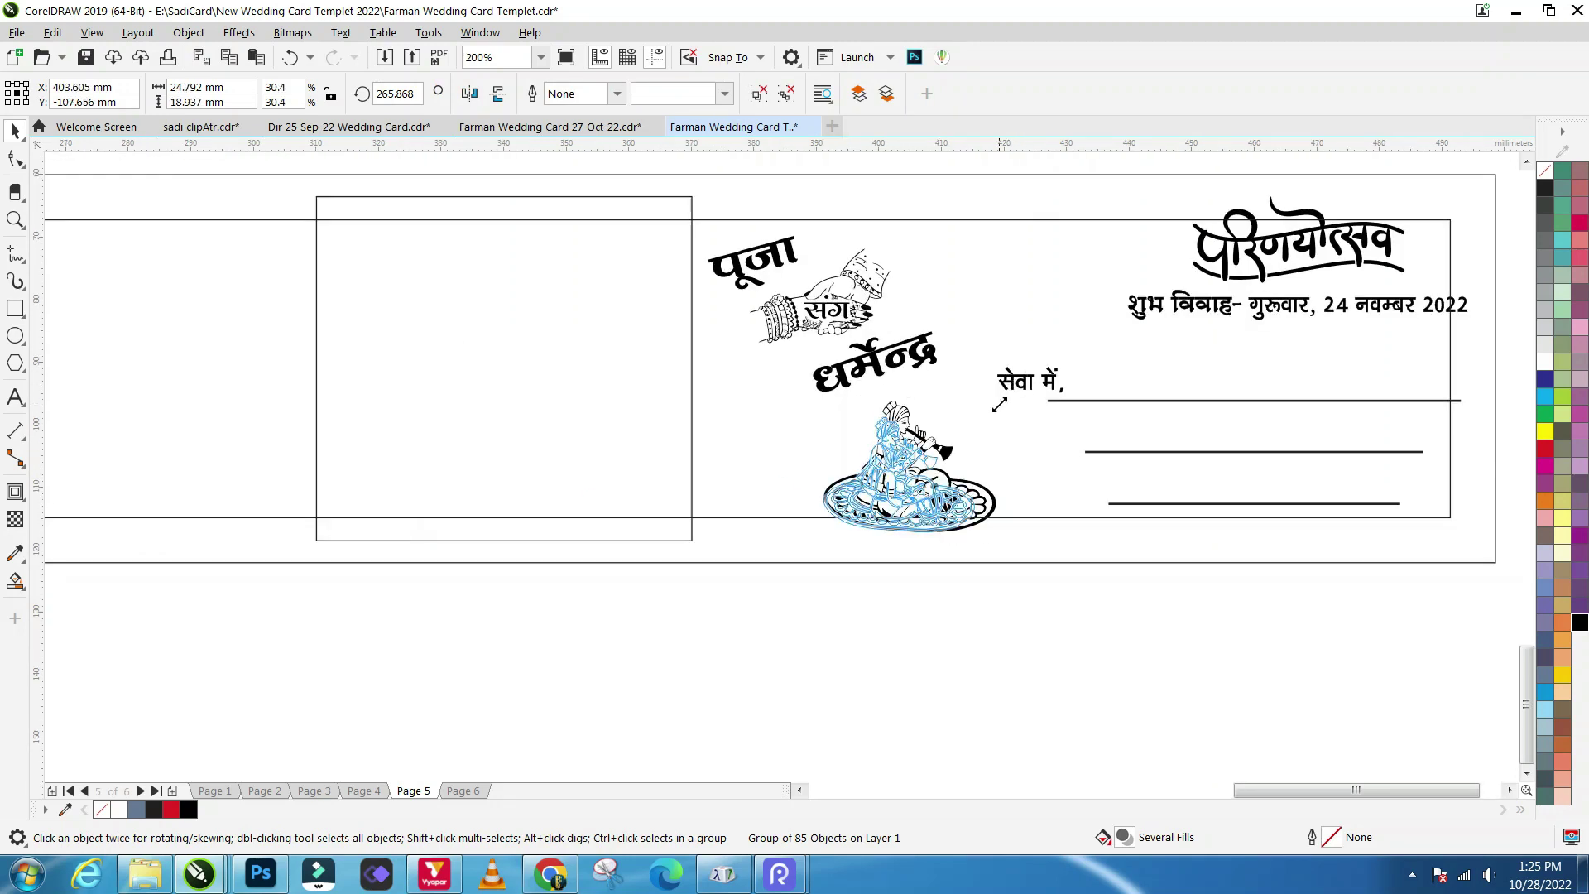
left_click_drag(1001, 393, 969, 418)
left_click_drag(890, 476, 886, 464)
scroll(943, 450, "down", 2)
left_click(916, 562)
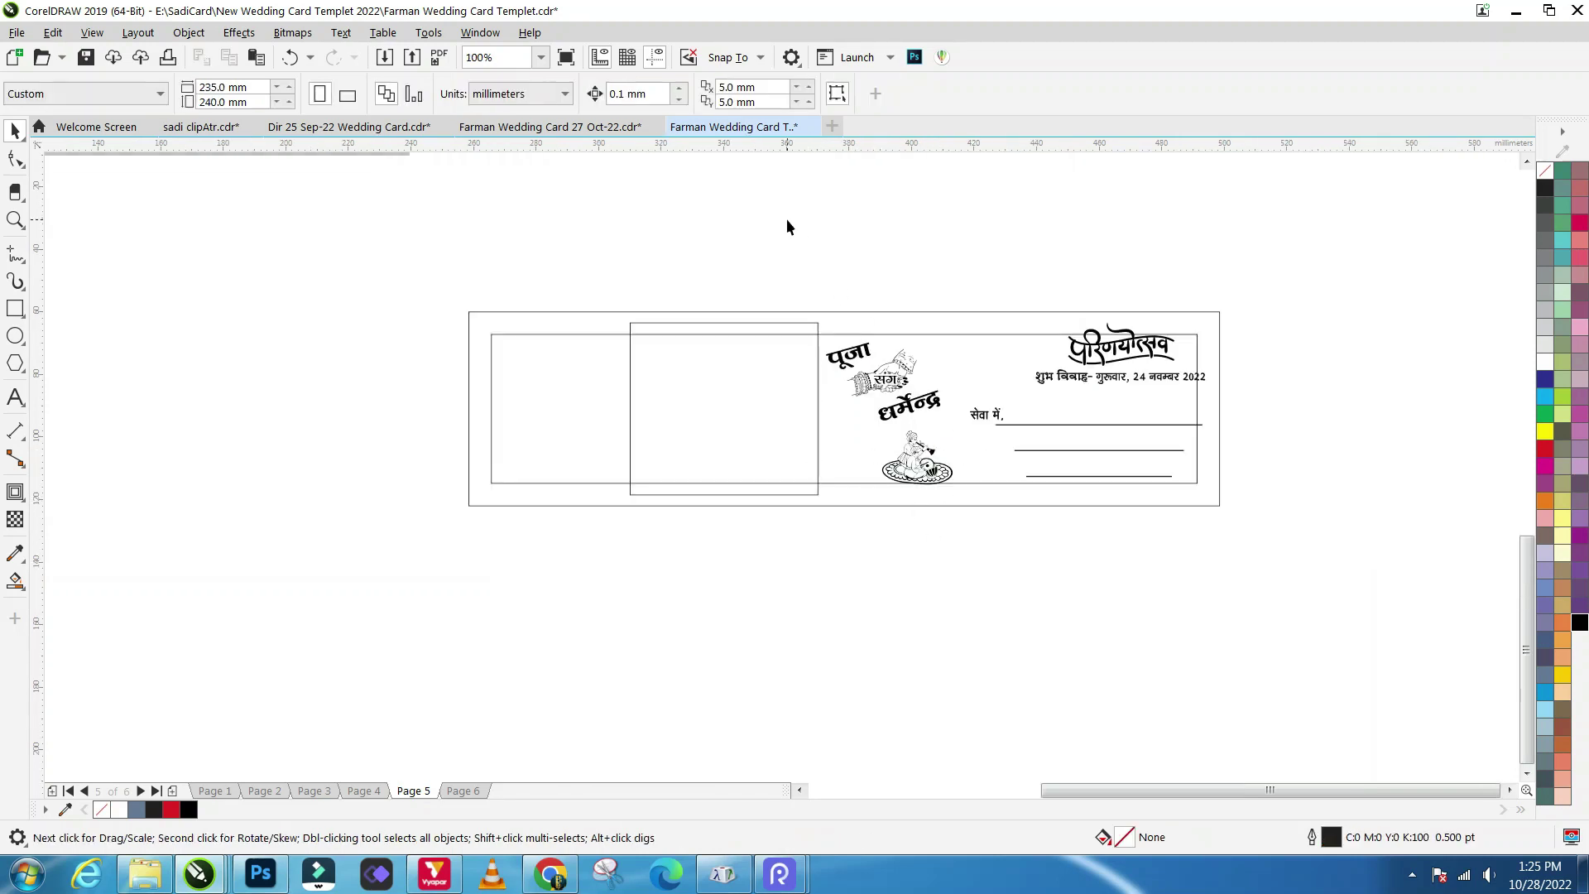
mouse_move(921, 409)
left_mouse_down()
mouse_move(952, 430)
mouse_move(914, 405)
left_mouse_up()
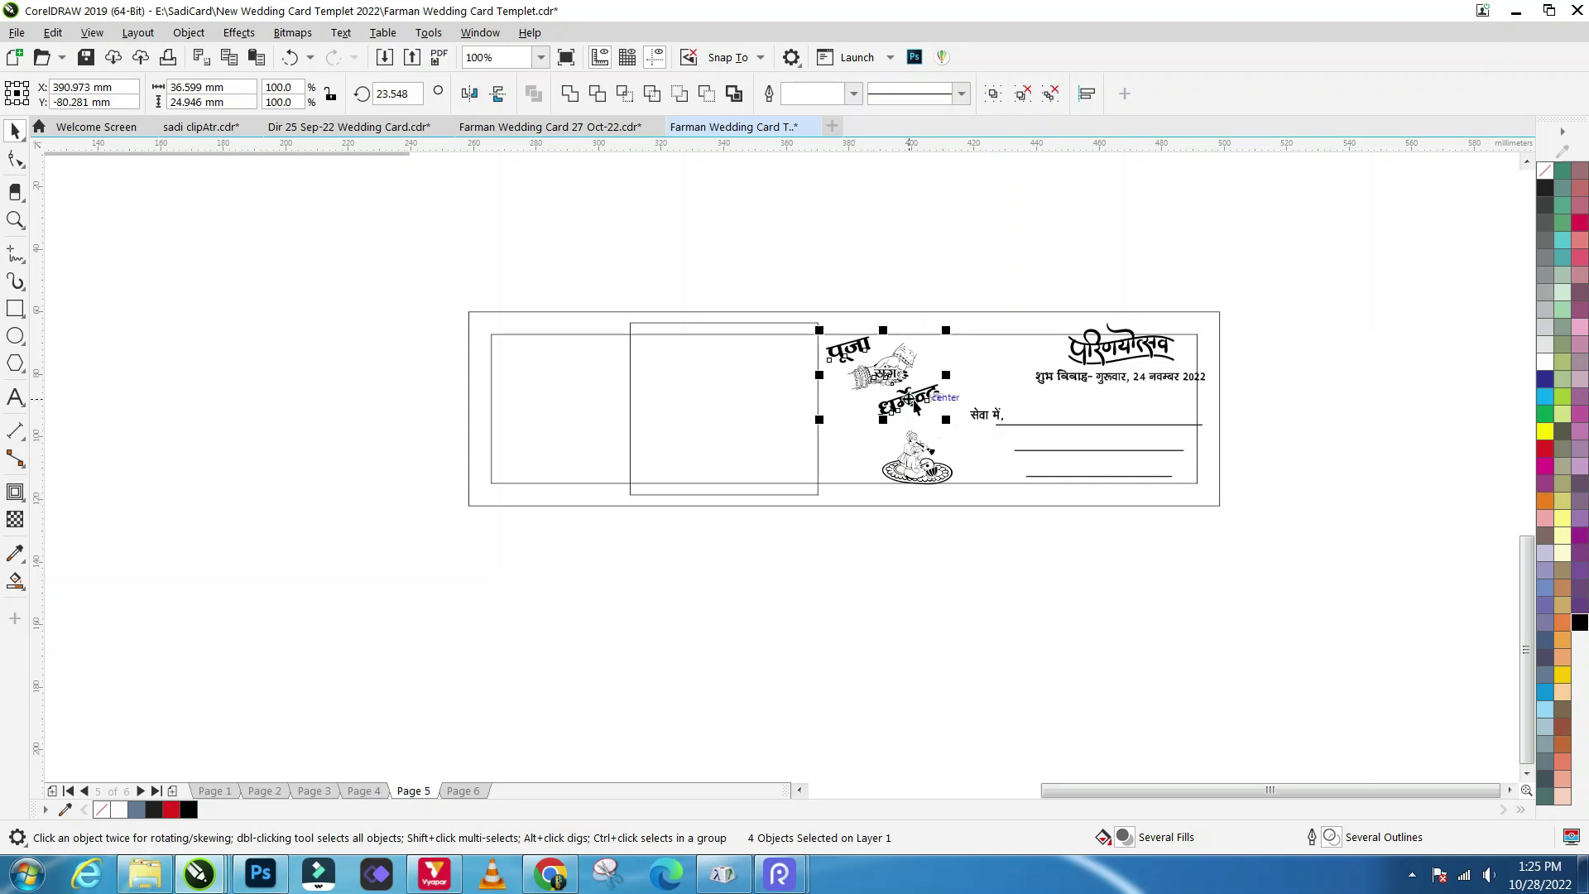
left_click(816, 439)
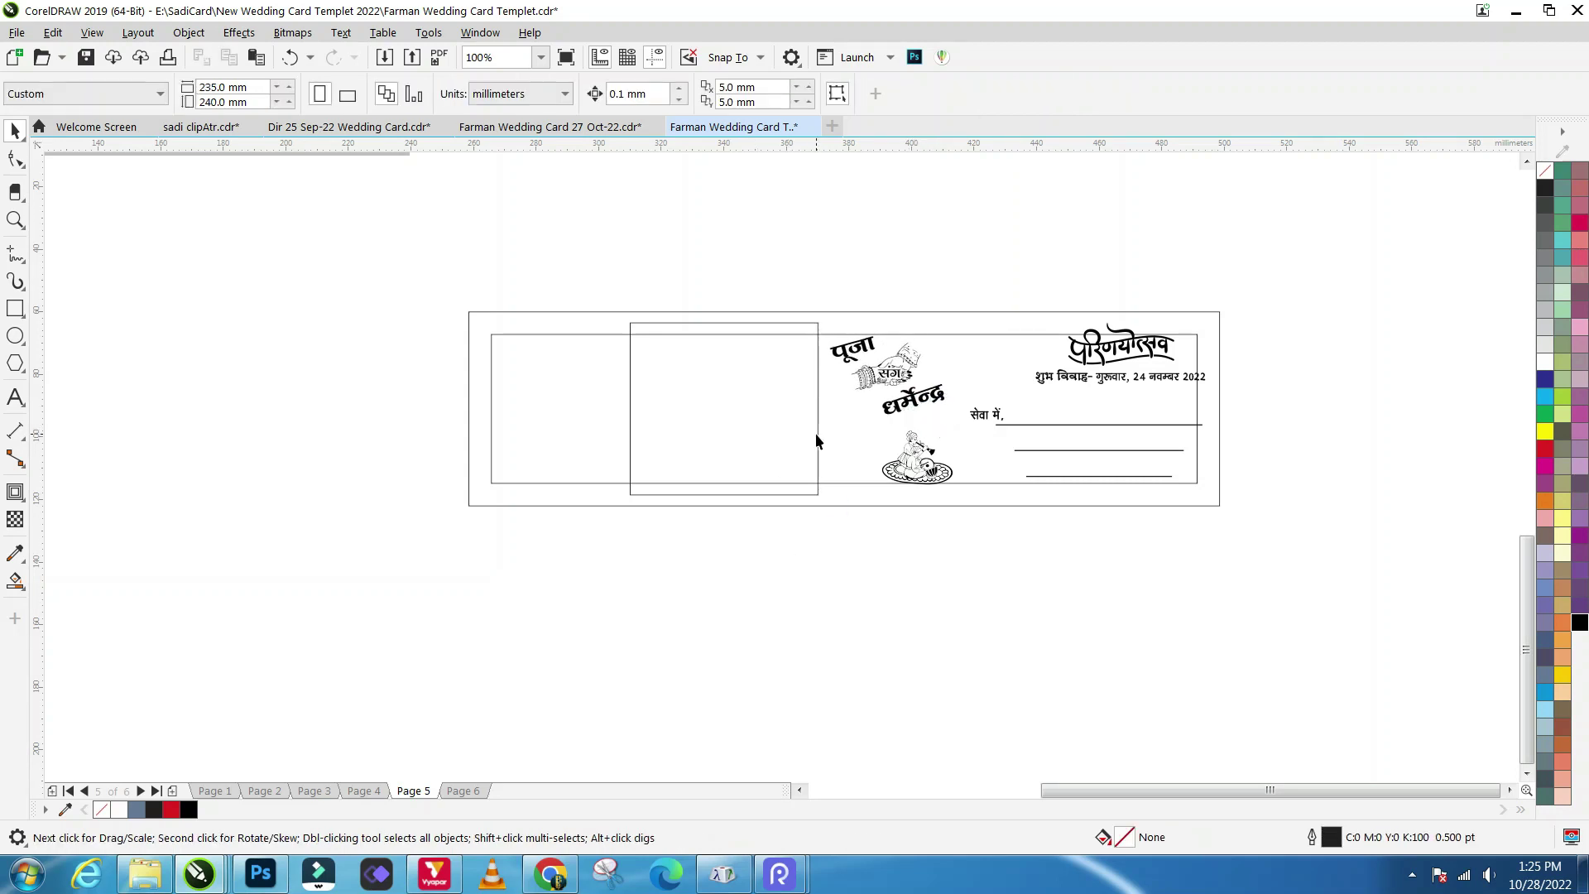
scroll(816, 434, "down", 1)
Step: Move the whole nine-piece card to the left
left_click_drag(1100, 544, 1101, 544)
left_click_drag(836, 468, 595, 463)
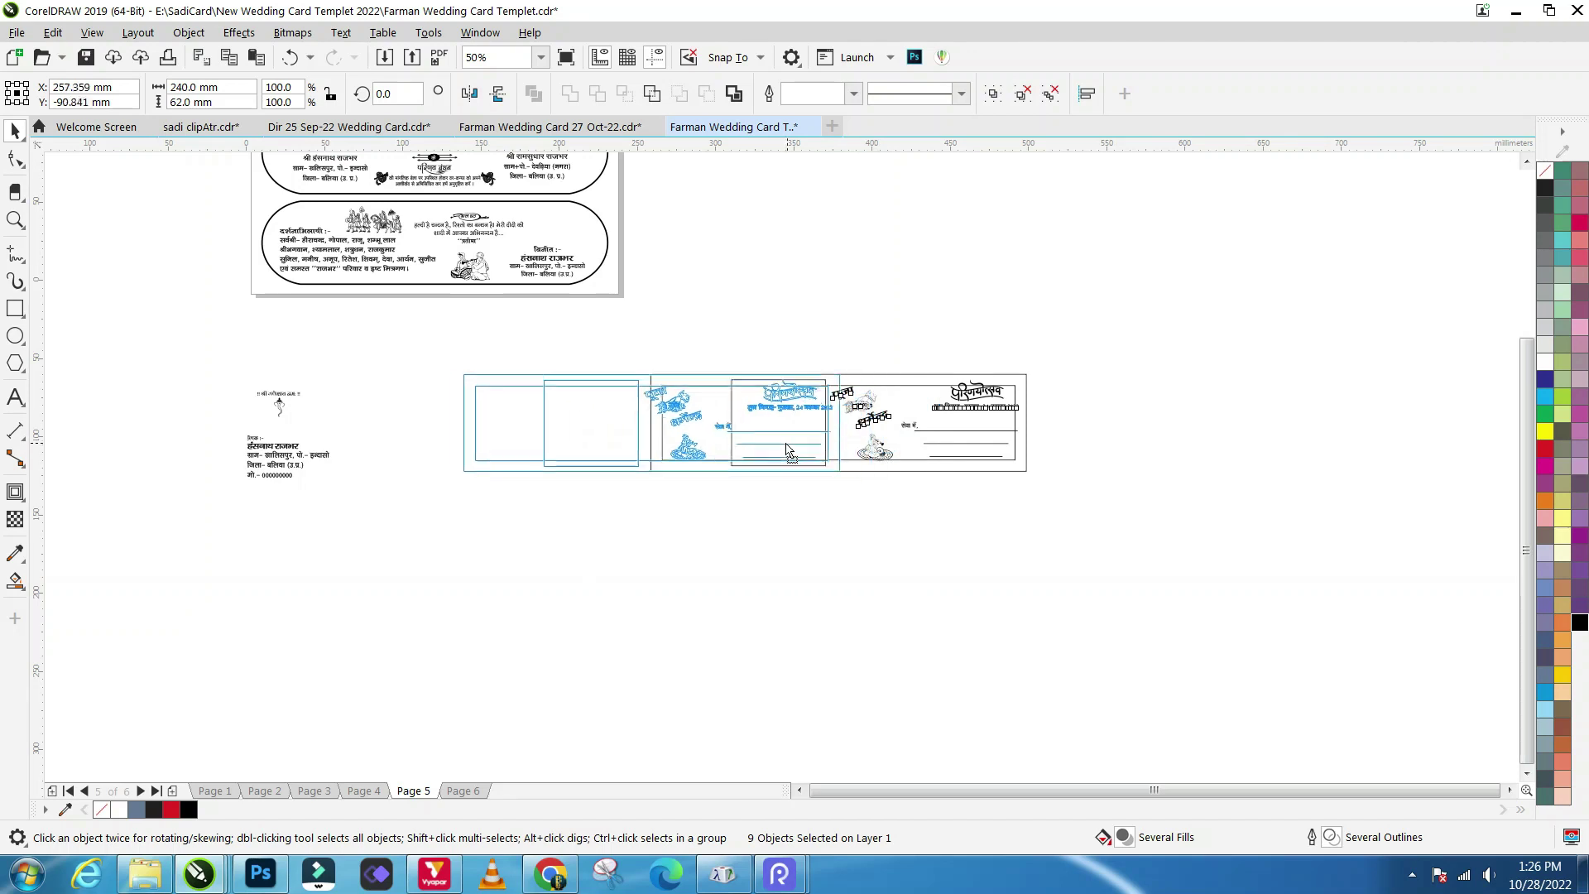
left_click(596, 569)
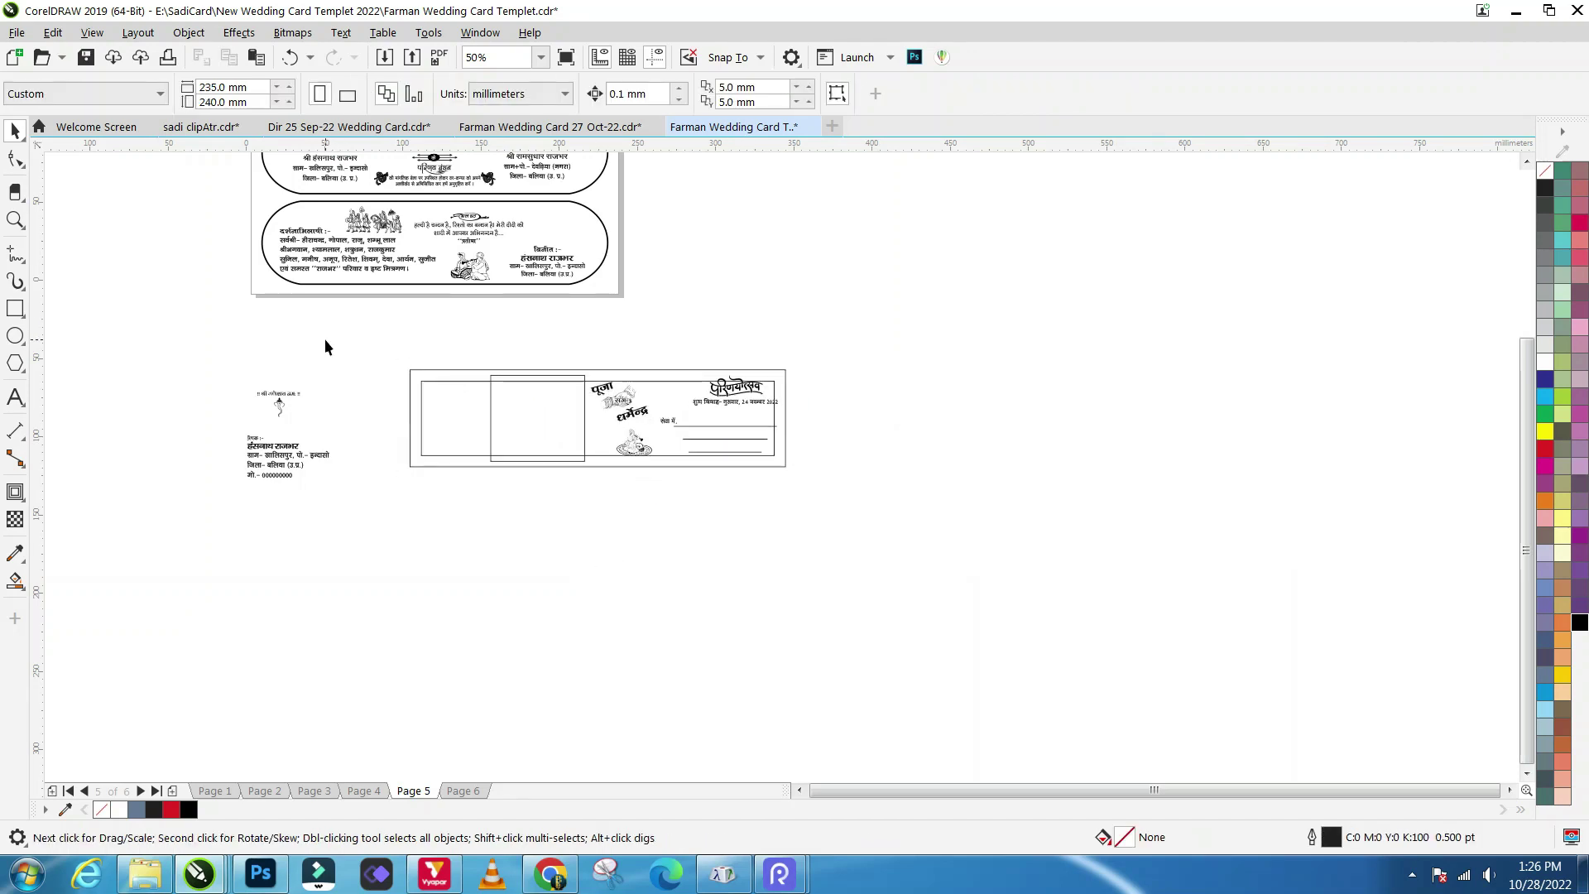
scroll(324, 339, "up", 1)
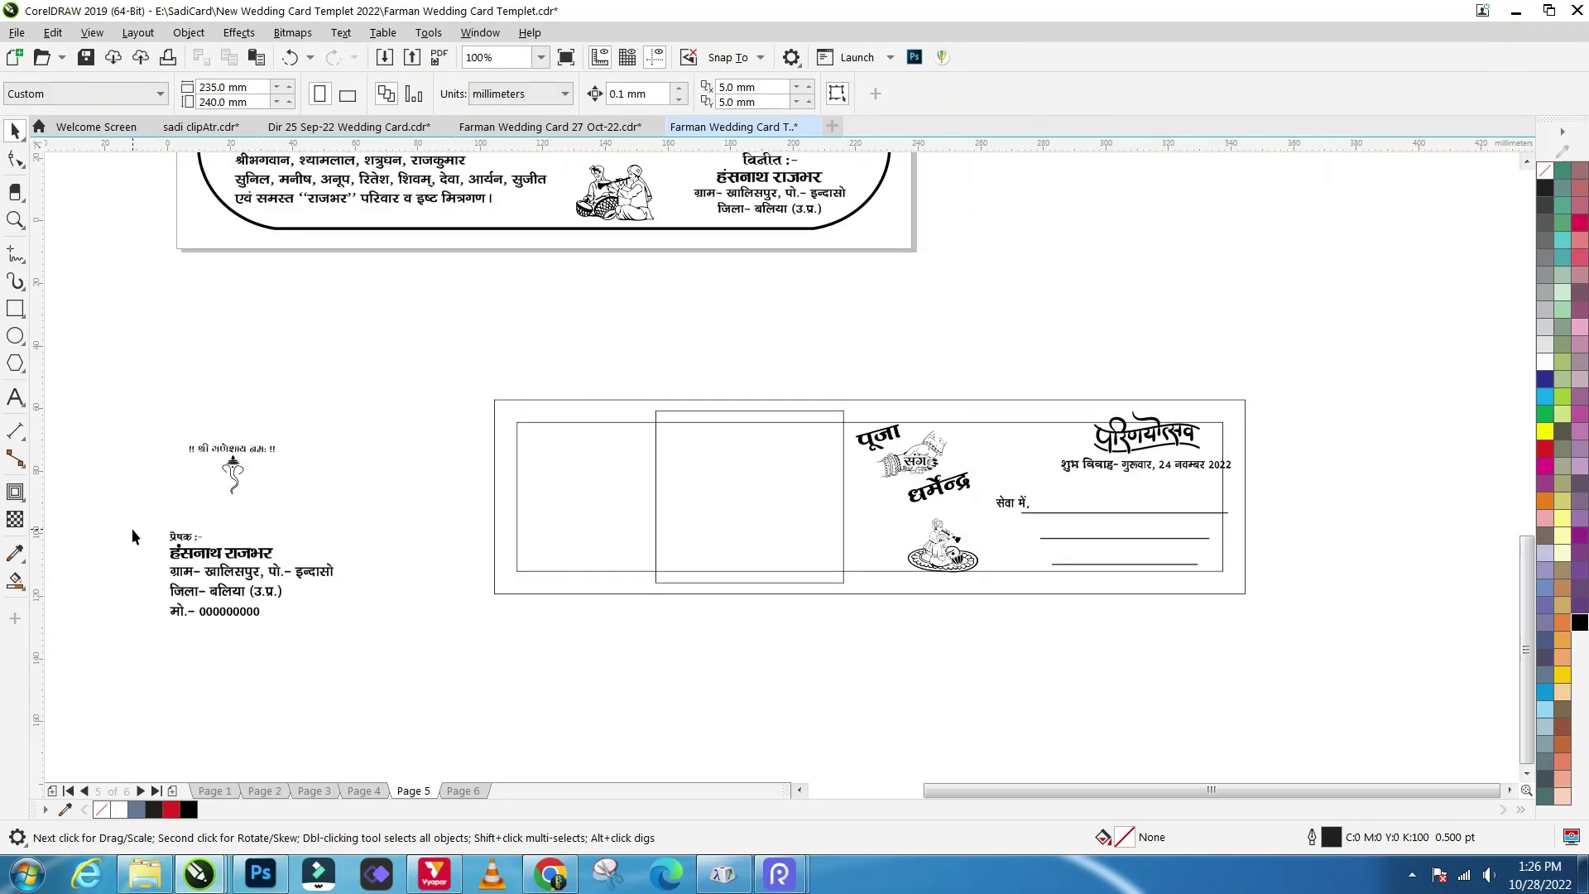
Step: Drag the sender address block into the card's left panel
left_click_drag(131, 536, 396, 646)
key("ctrl+F9")
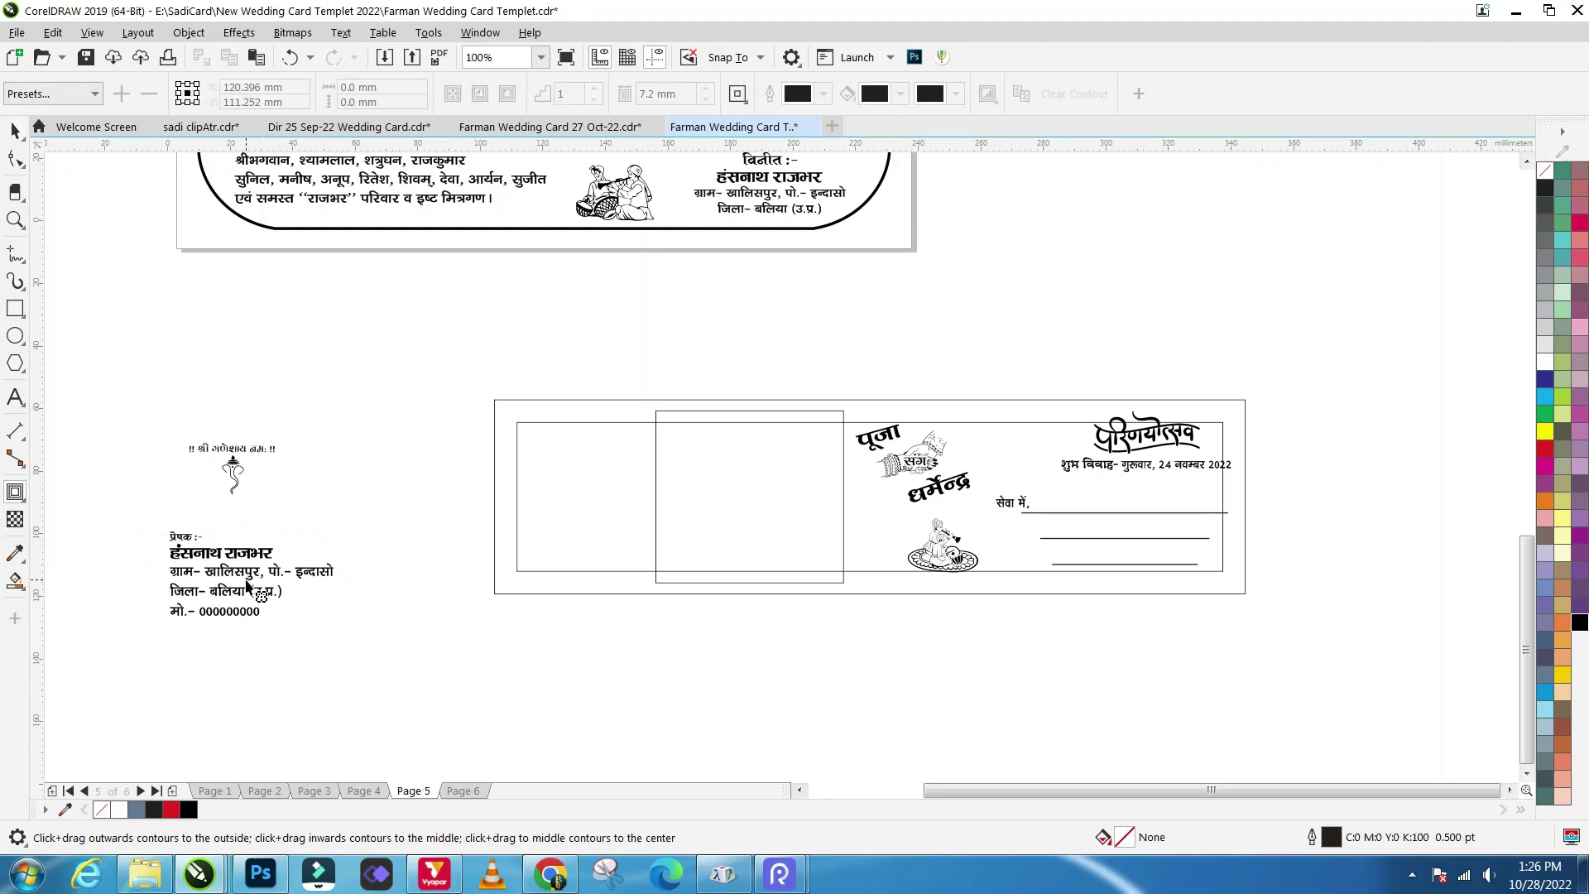
left_click(15, 130)
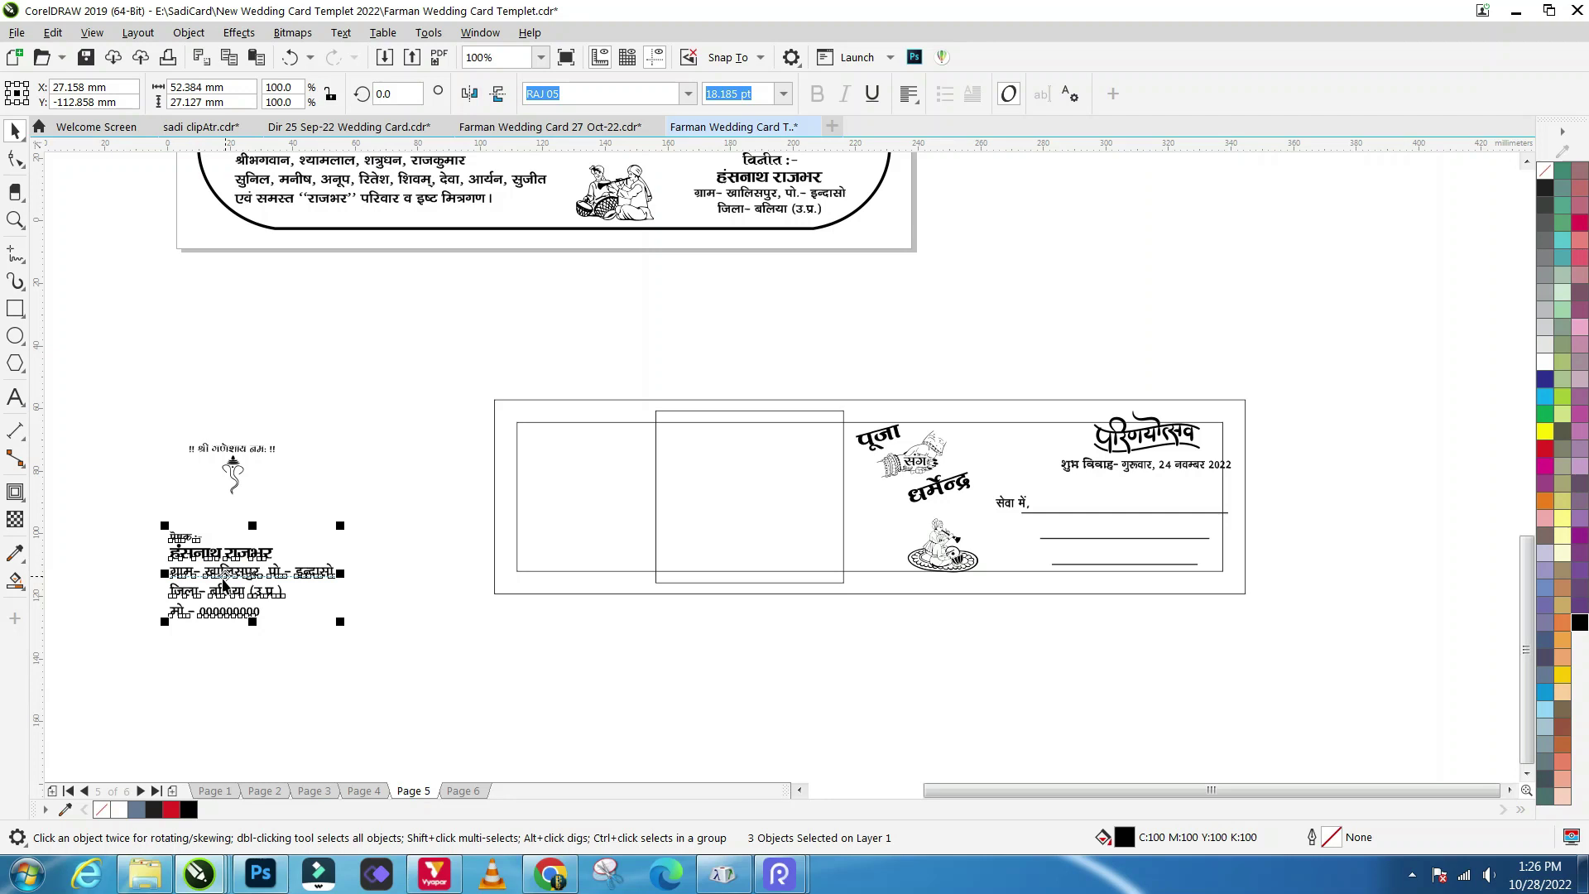
left_click_drag(252, 572, 606, 528)
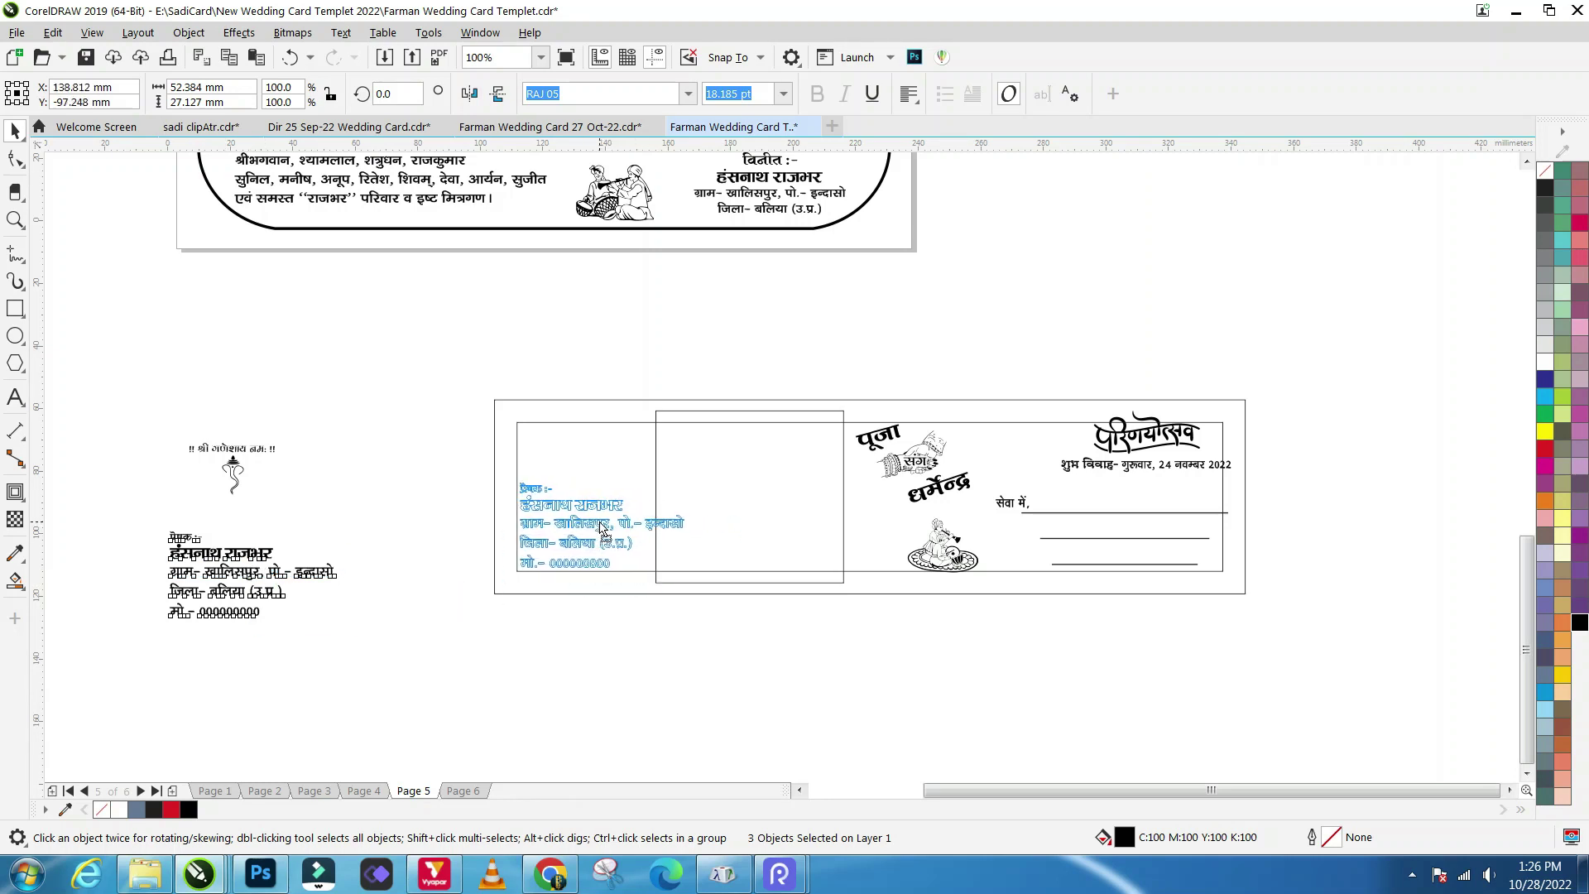
left_click_drag(606, 528, 600, 528)
left_click(634, 610)
scroll(621, 527, "up", 5)
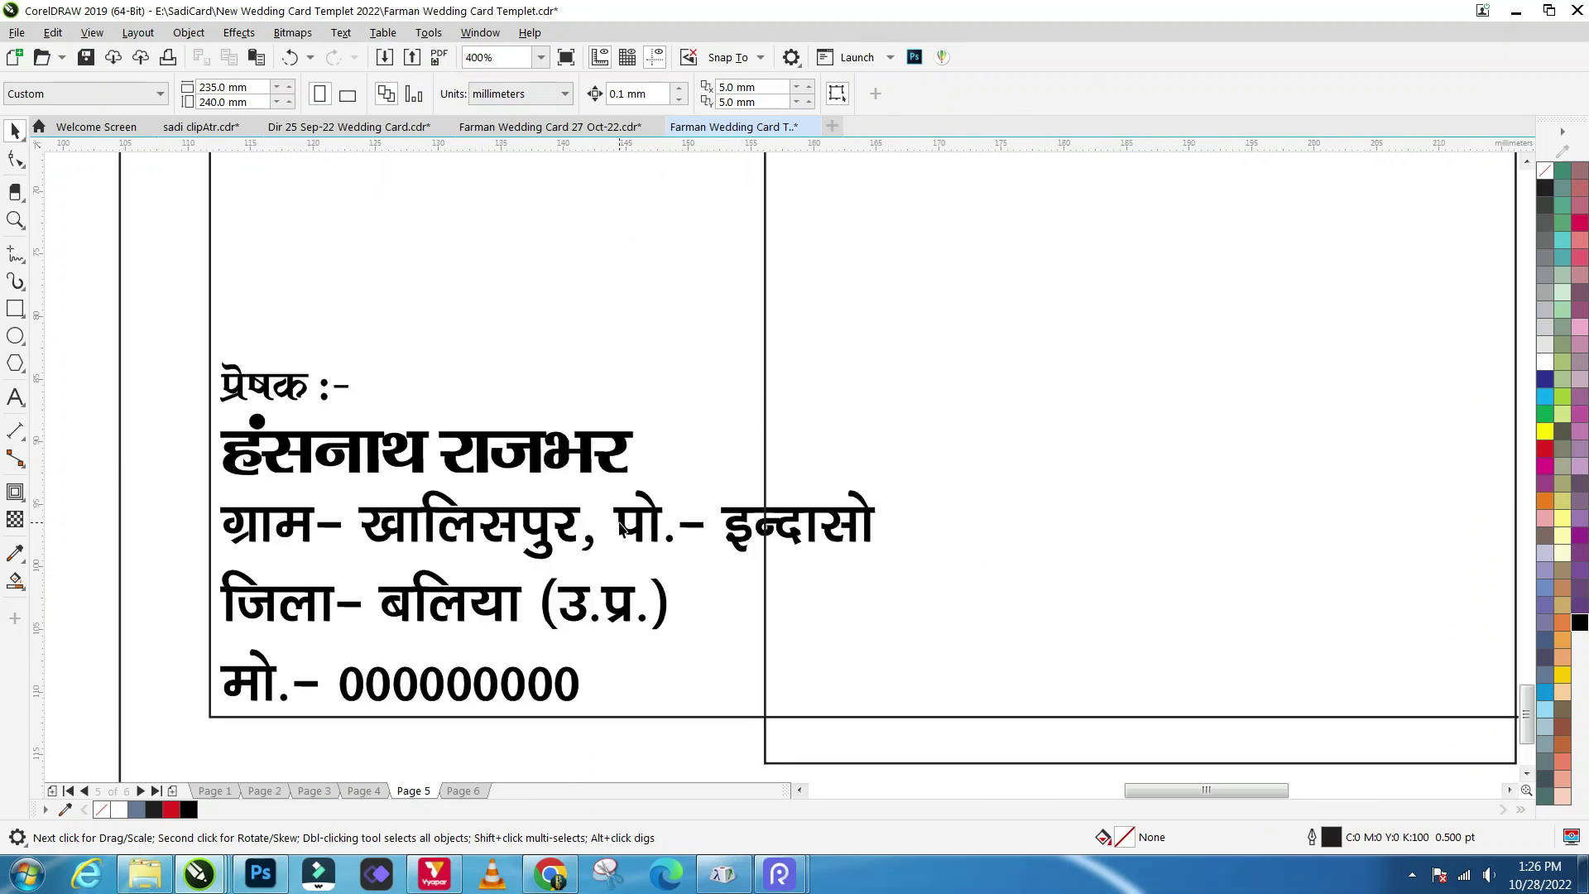
scroll(663, 469, "down", 2)
scroll(671, 521, "up", 2)
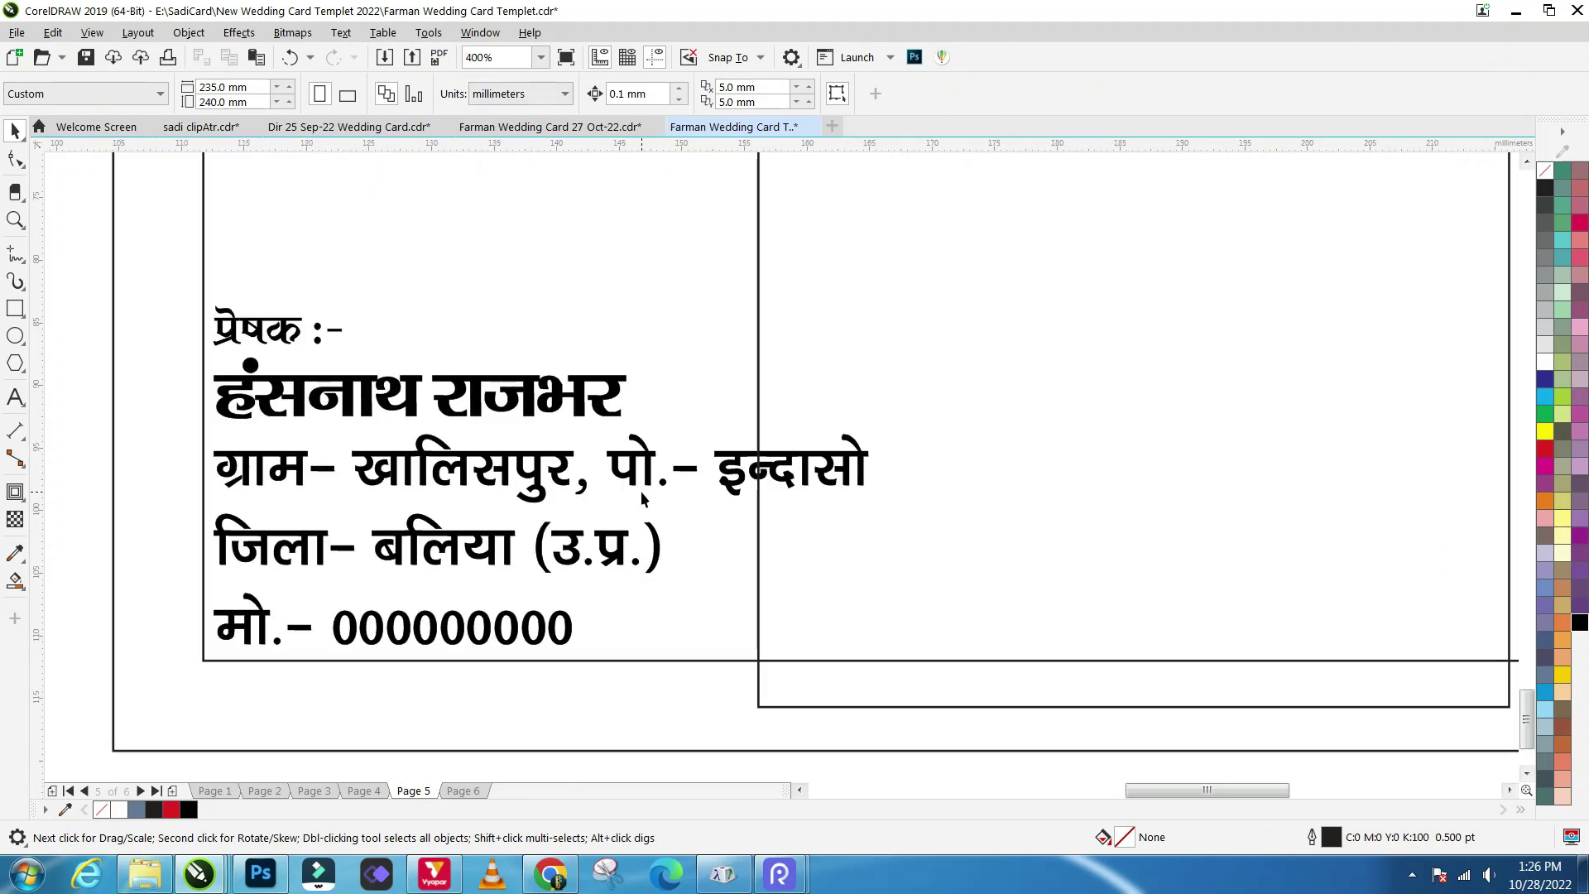
scroll(642, 496, "down", 3)
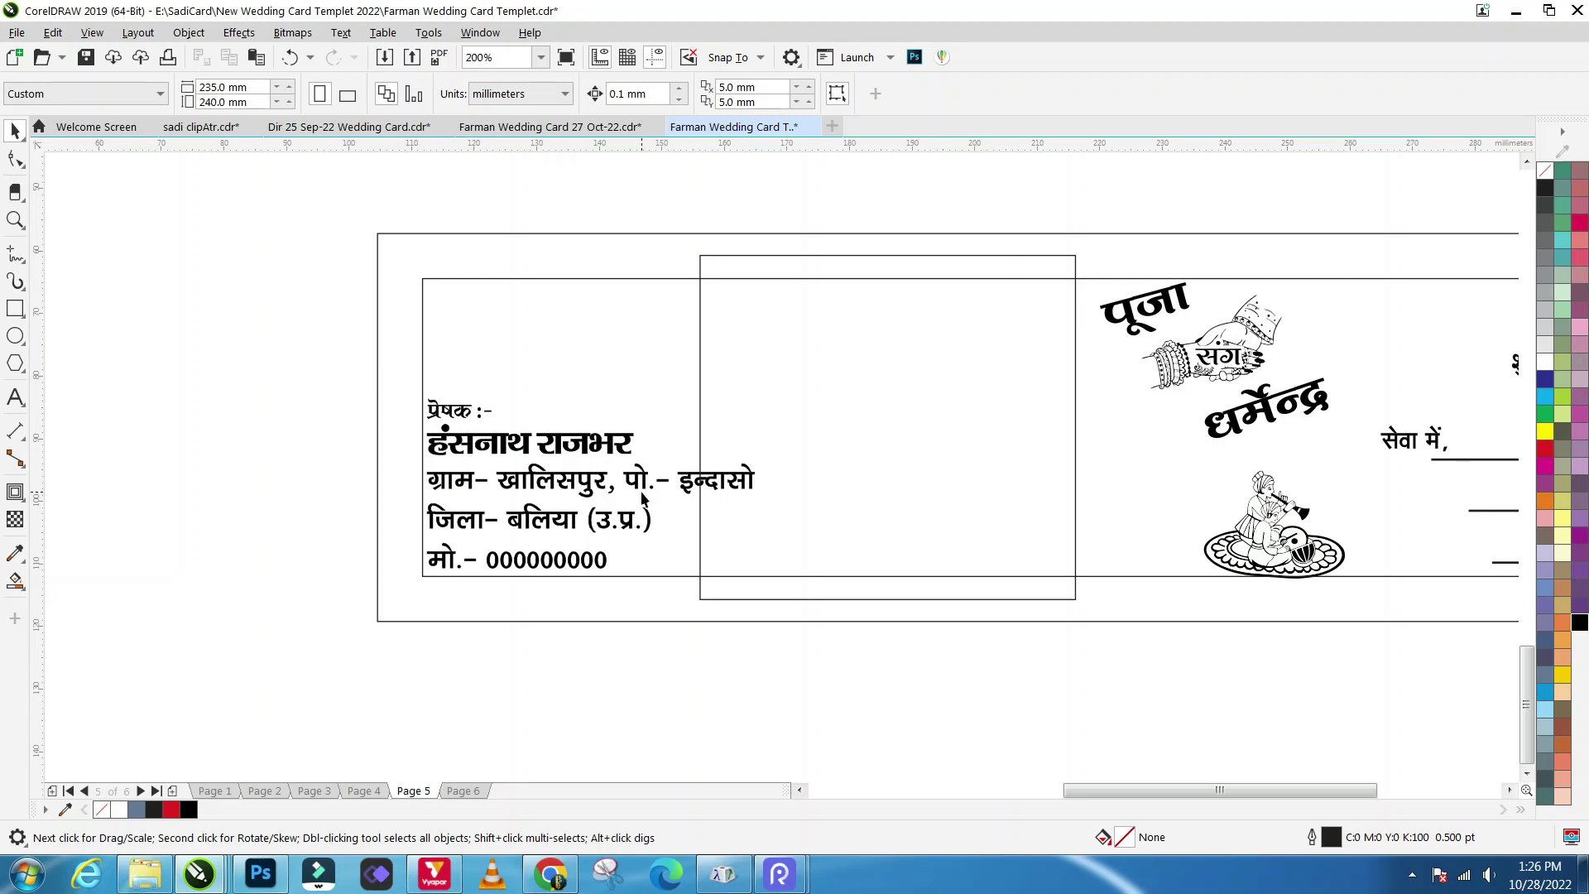
Step: Select the comma after the village name and narrow the address text block slightly
double_click(642, 497)
left_click(622, 489)
left_click_drag(612, 489, 608, 489)
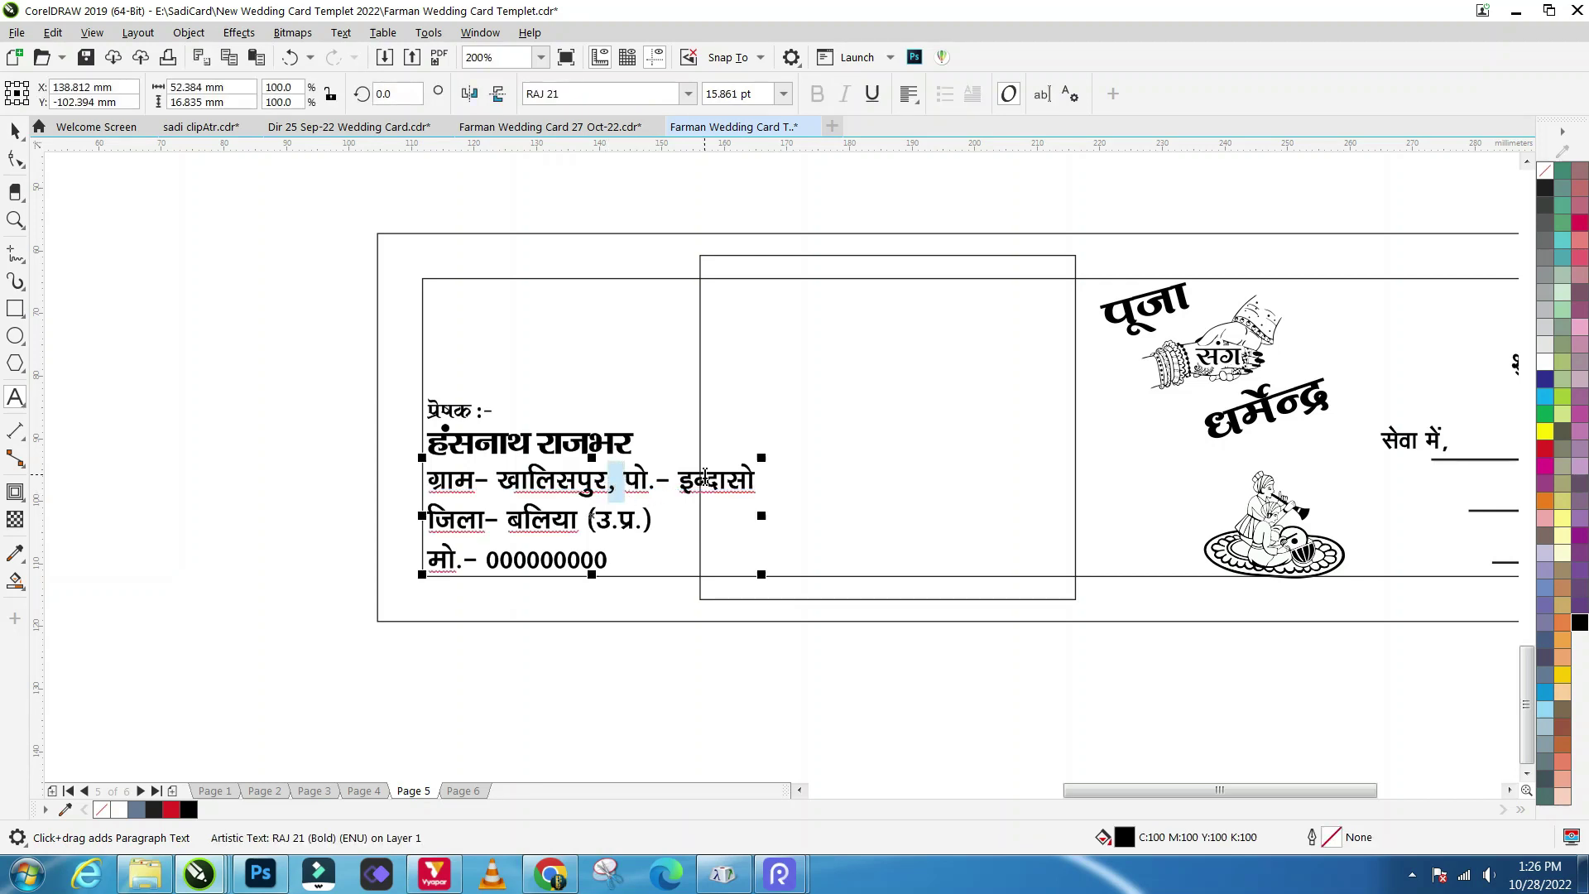
left_click(15, 130)
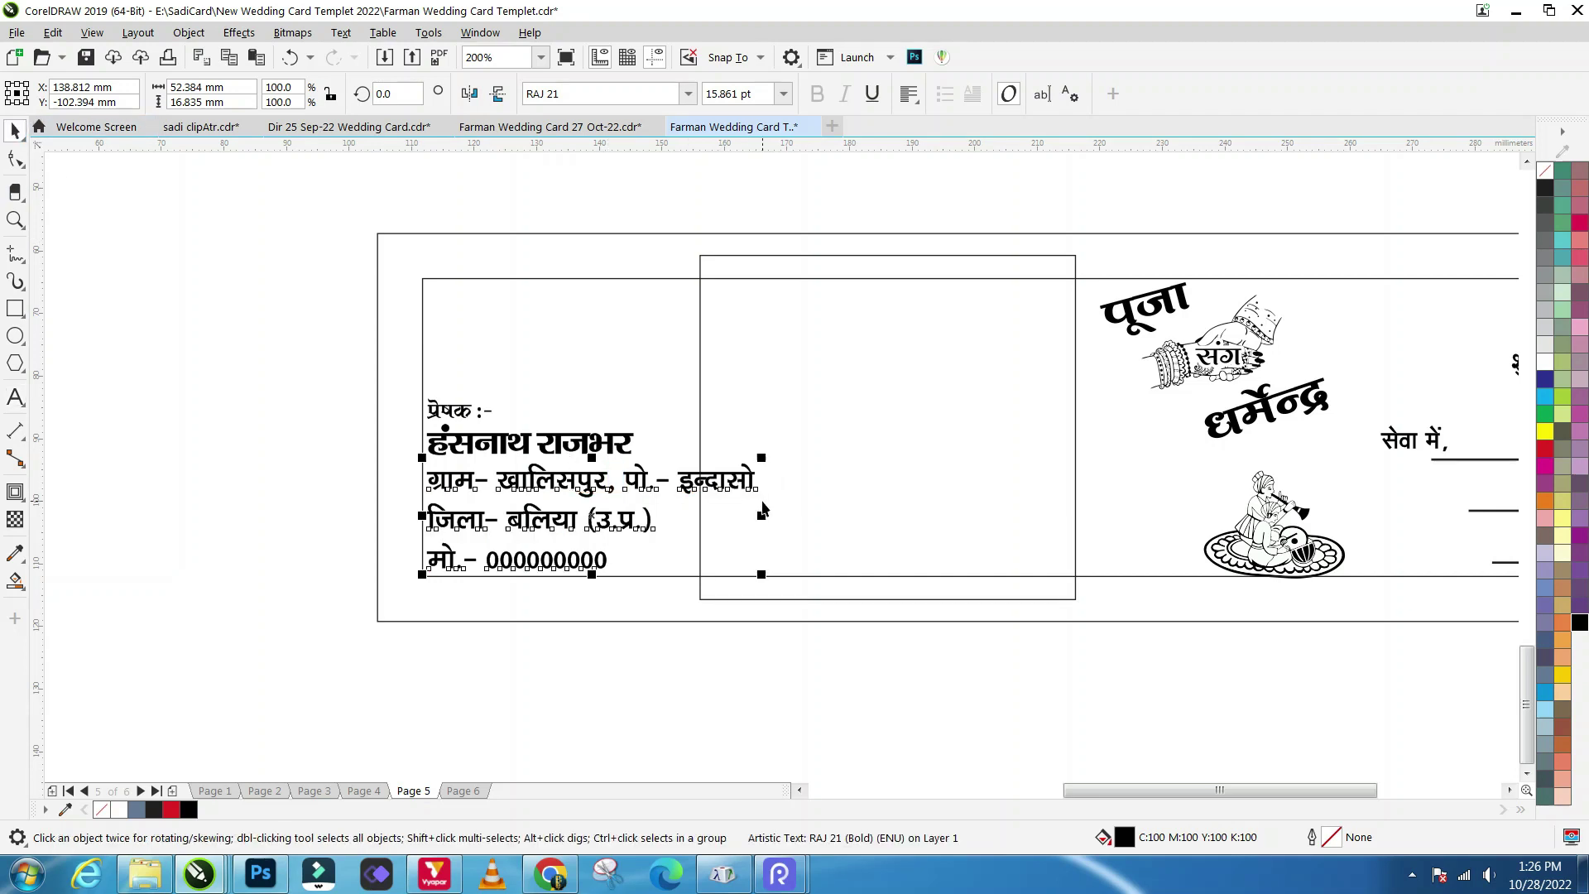
left_click_drag(763, 515, 757, 514)
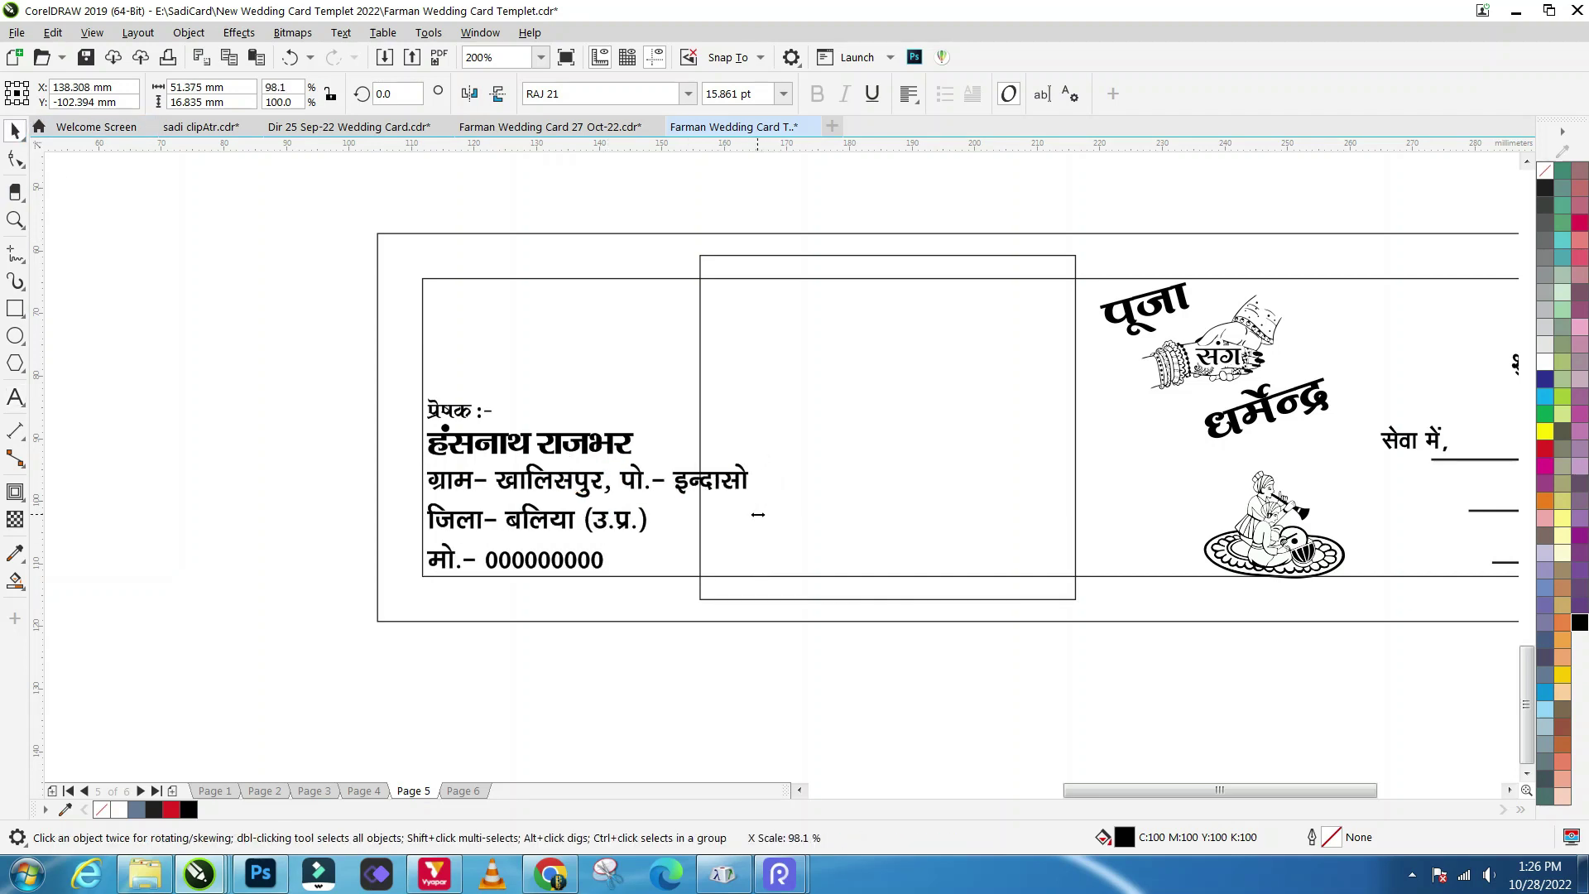
left_click_drag(758, 514, 759, 522)
left_click(628, 482)
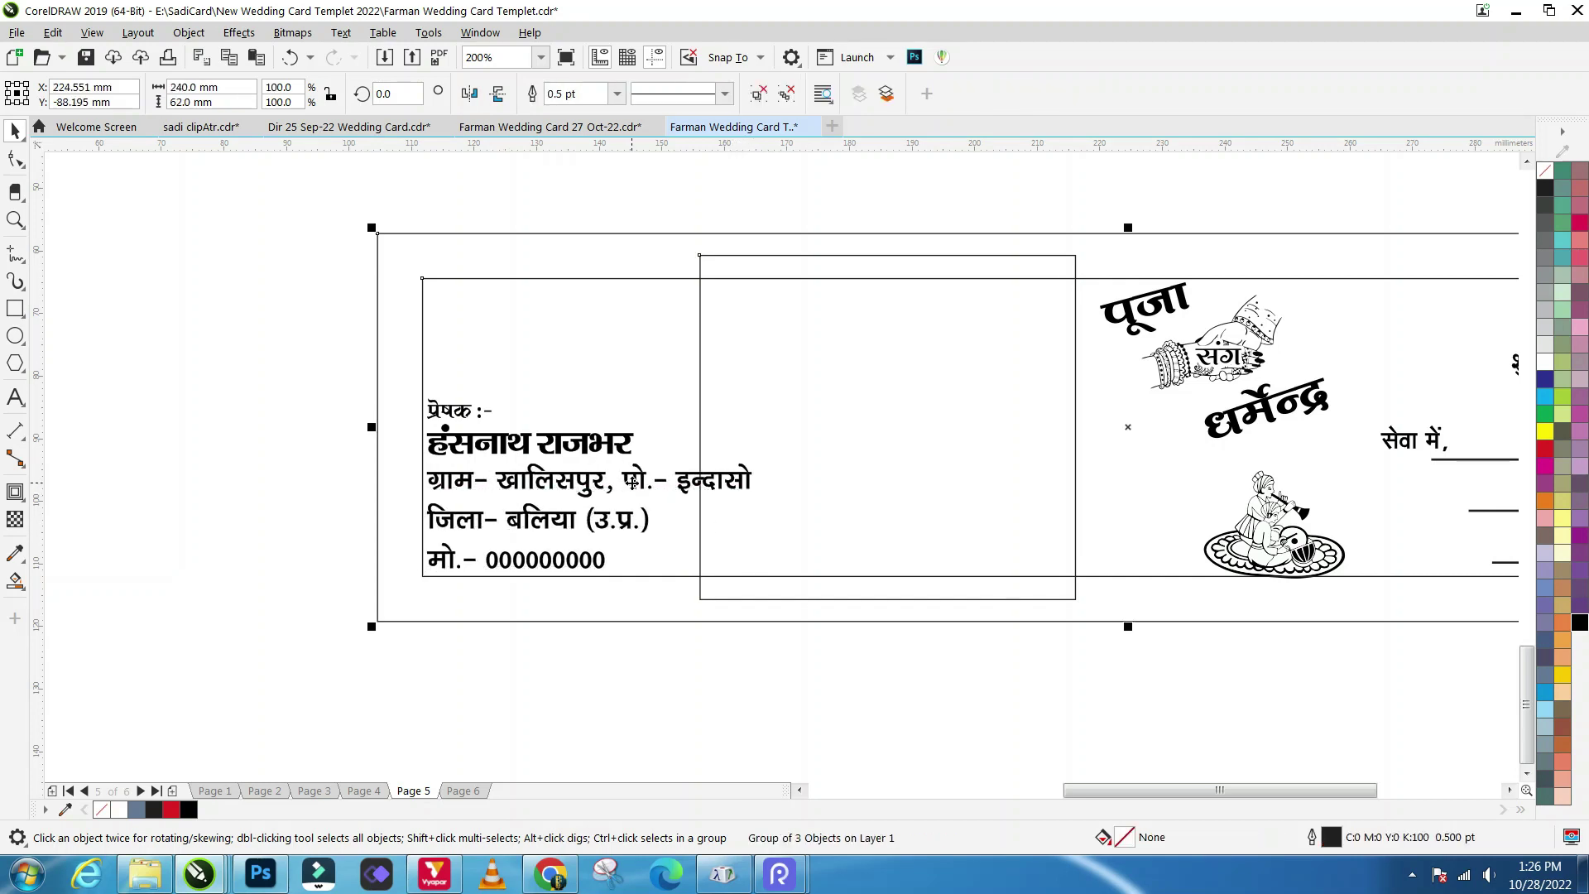
left_click(629, 482)
Step: Fix the post-office abbreviation and put the post-office and district parts on their own lines
double_click(629, 488)
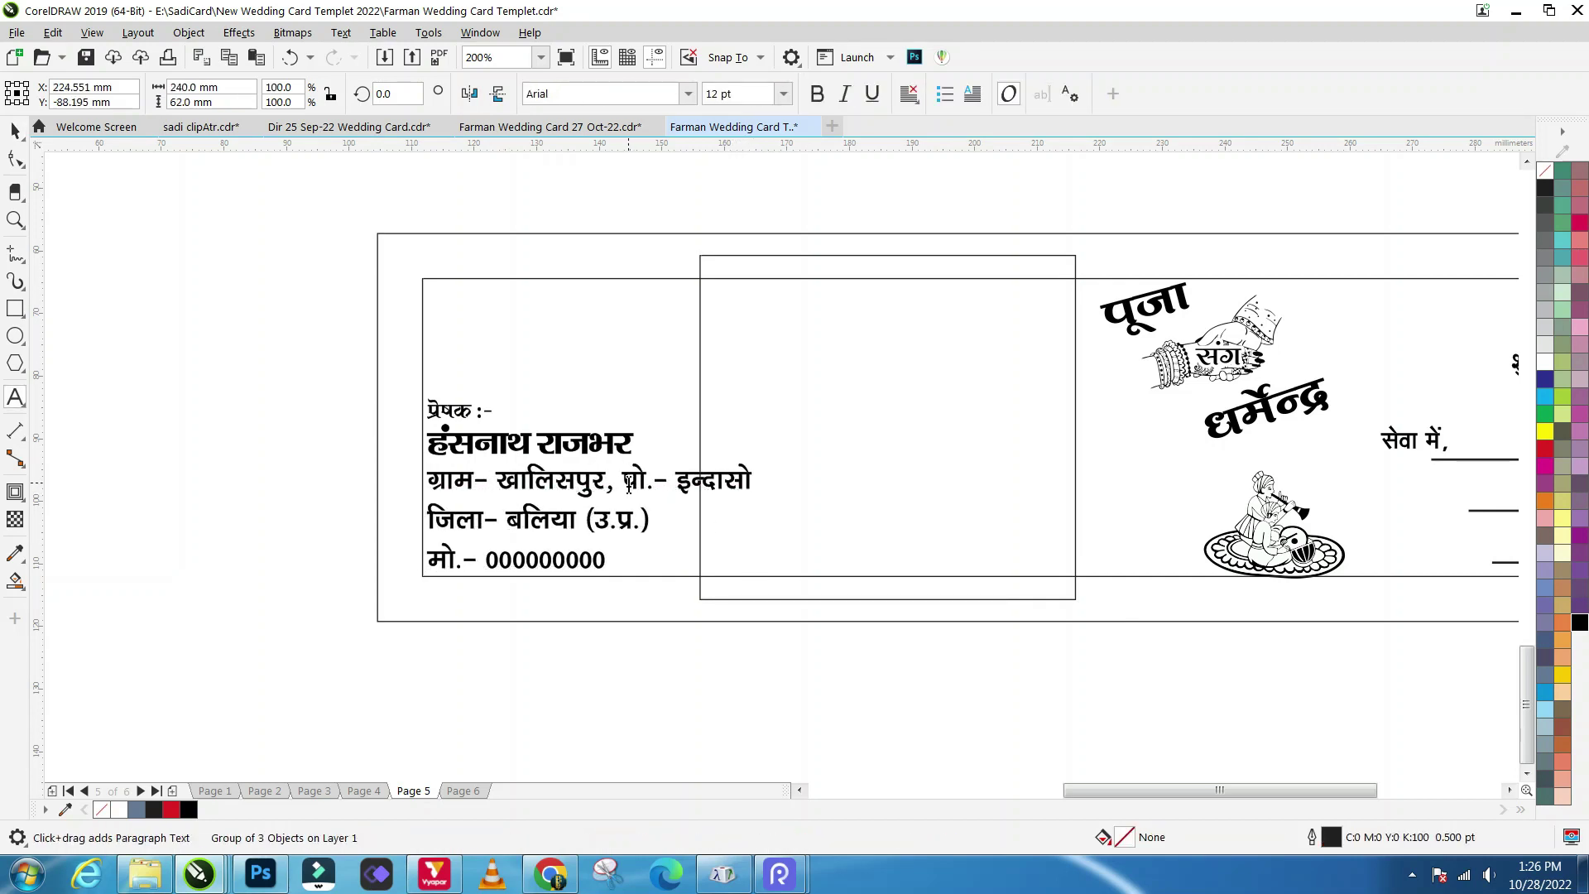
key("BackSpace")
key("BackSpace")
left_click(608, 482)
key("Delete")
key("Delete")
key("Return")
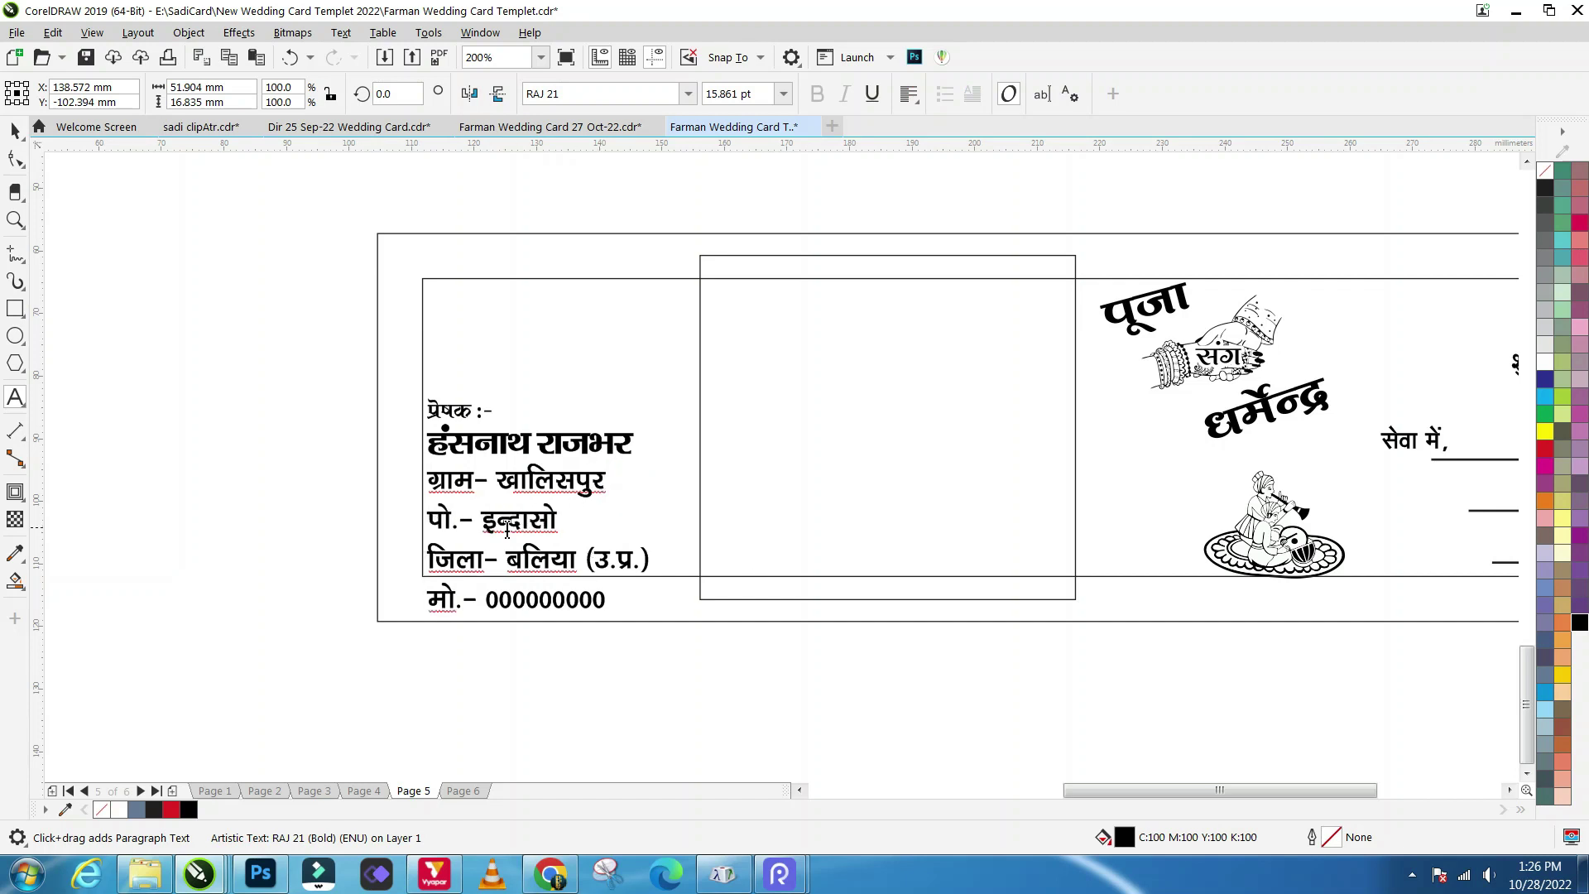
left_click(429, 551)
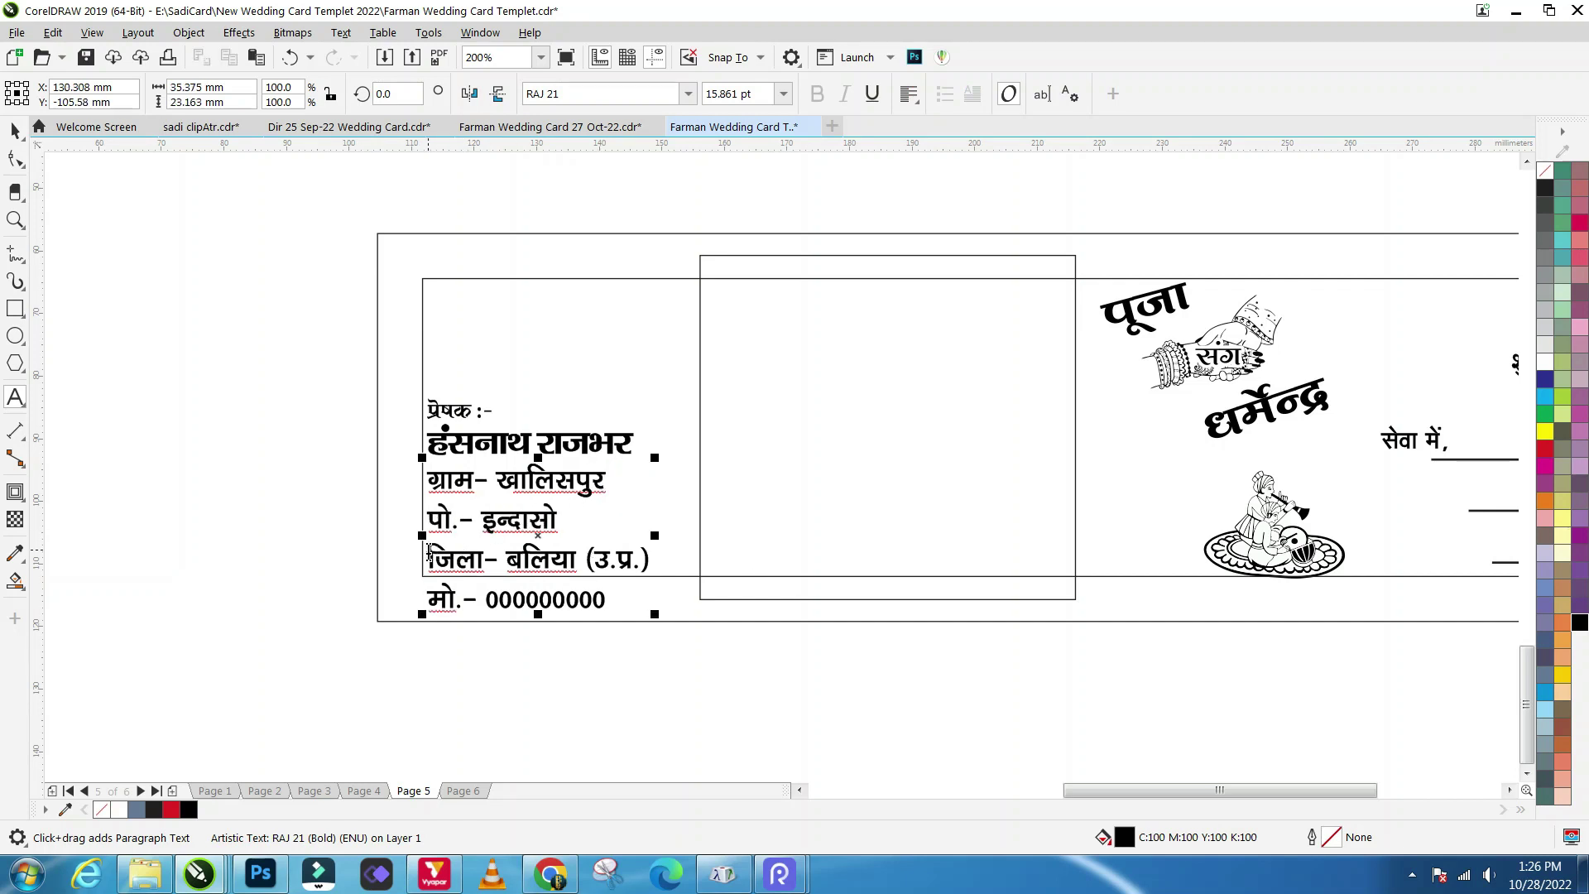
key("BackSpace")
type(", जिला- बलिया (उ.प्र.")
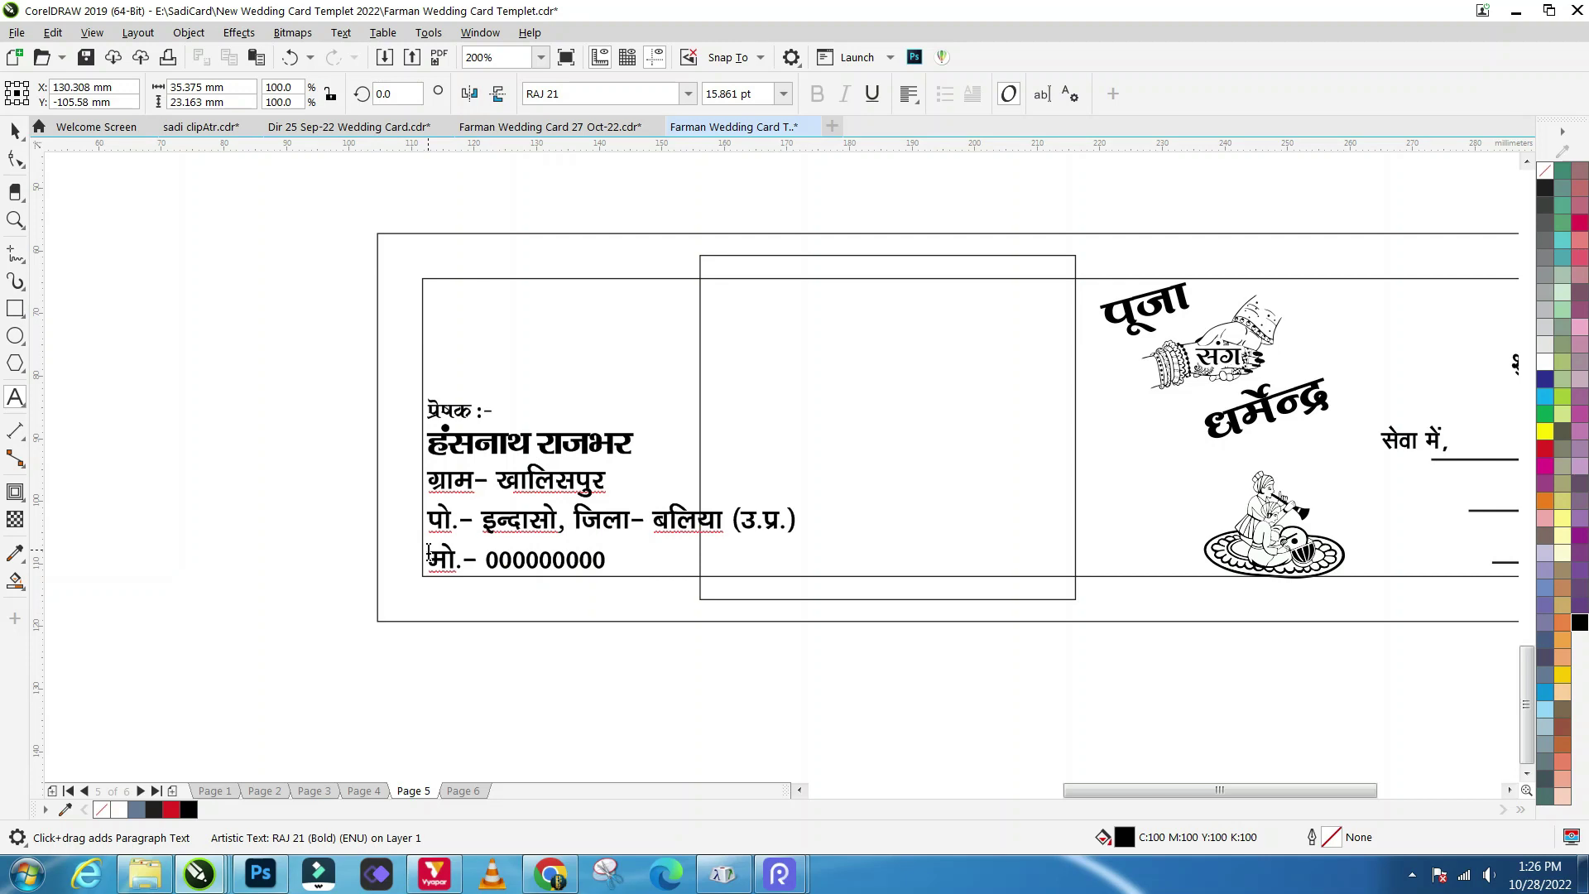
key("BackSpace")
key("BackSpace")
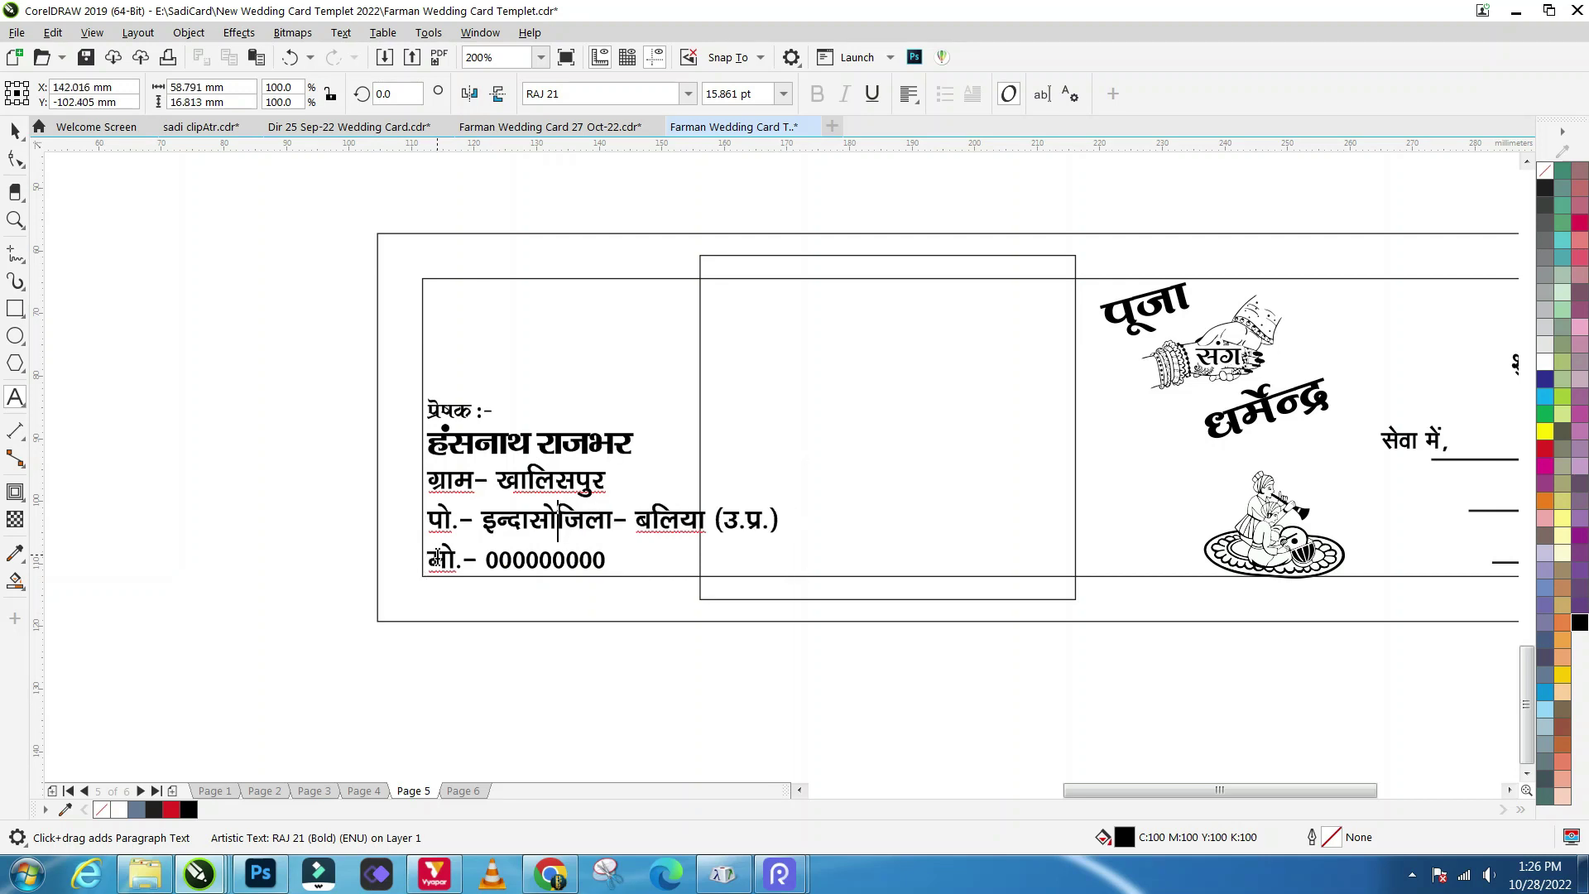
key("Return")
left_click(14, 131)
left_click(227, 350)
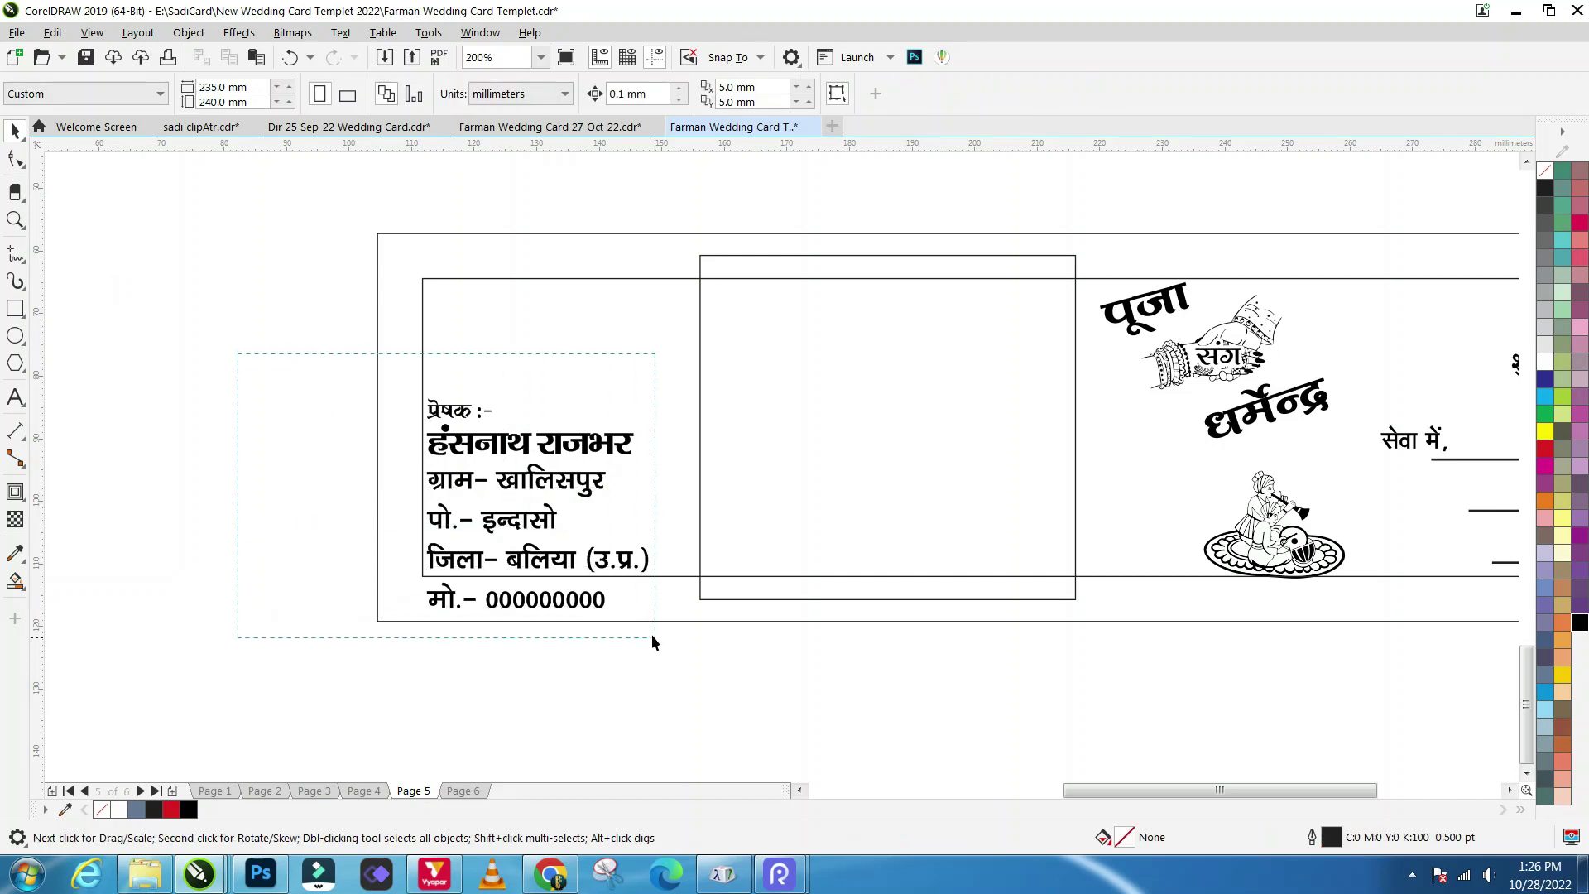
Step: Nudge the sender address block up two steps
left_click_drag(652, 634, 654, 636)
key("Up")
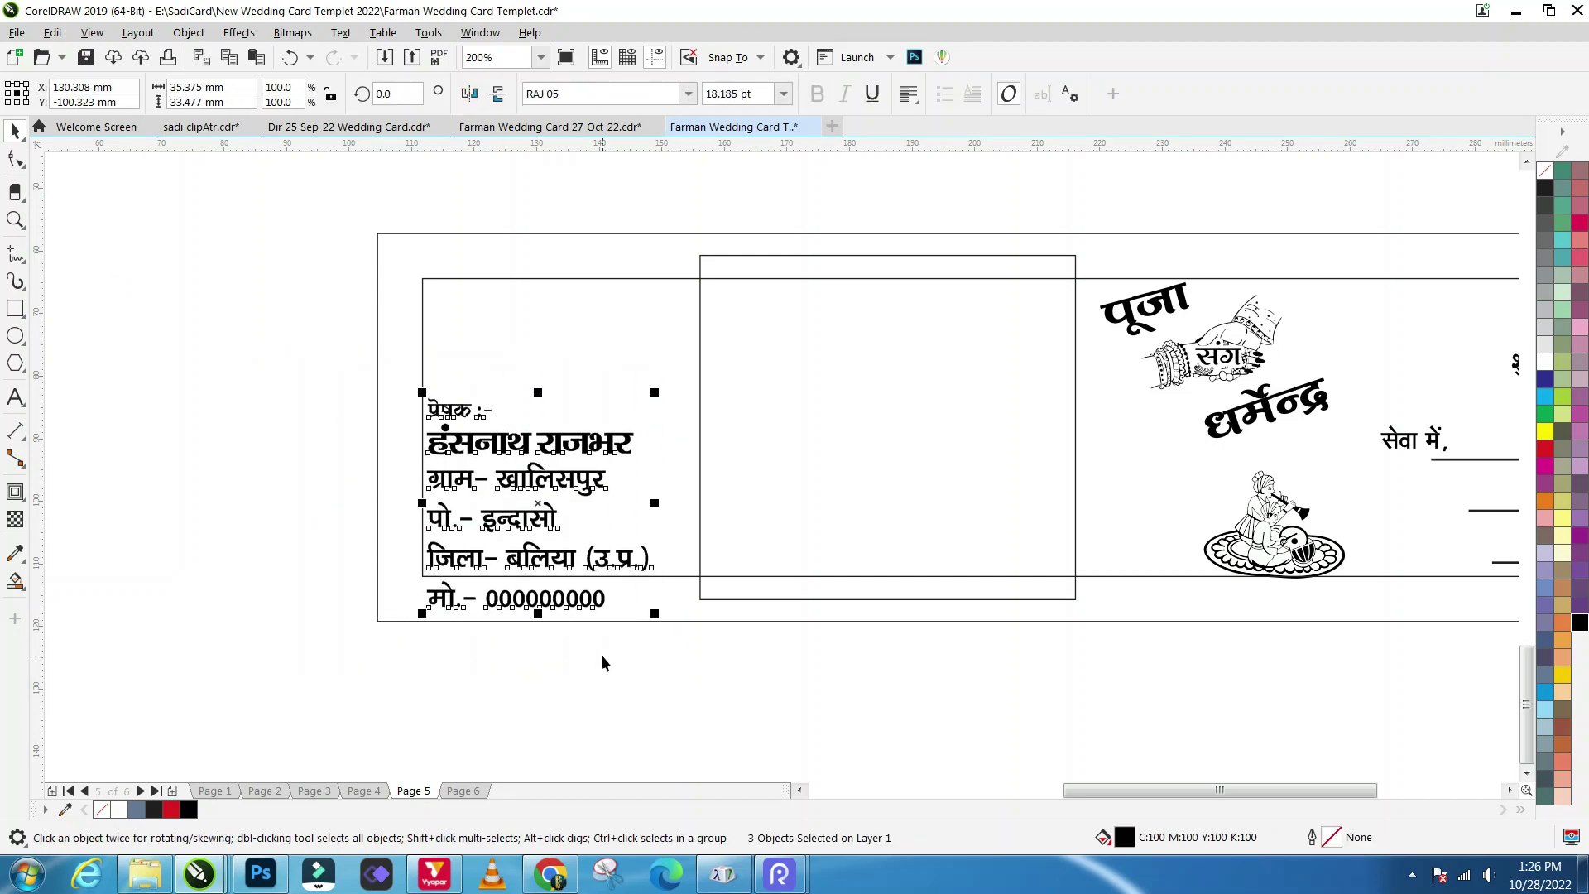
key("Up")
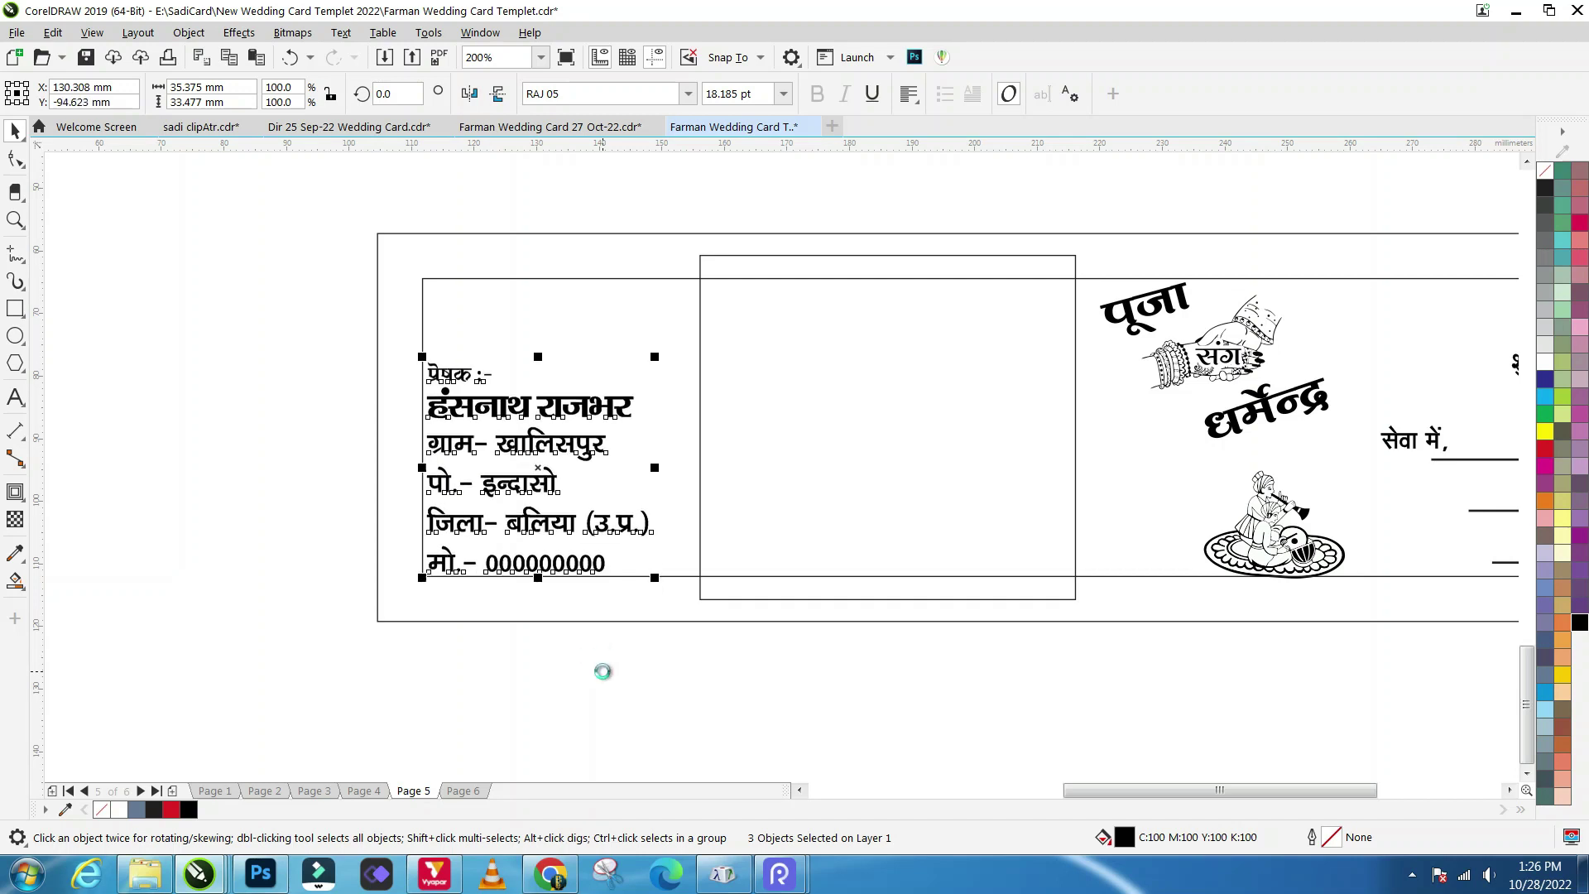
left_click(628, 639)
Step: Tighten the line spacing of the sender address text with the Shape tool
left_click(518, 526)
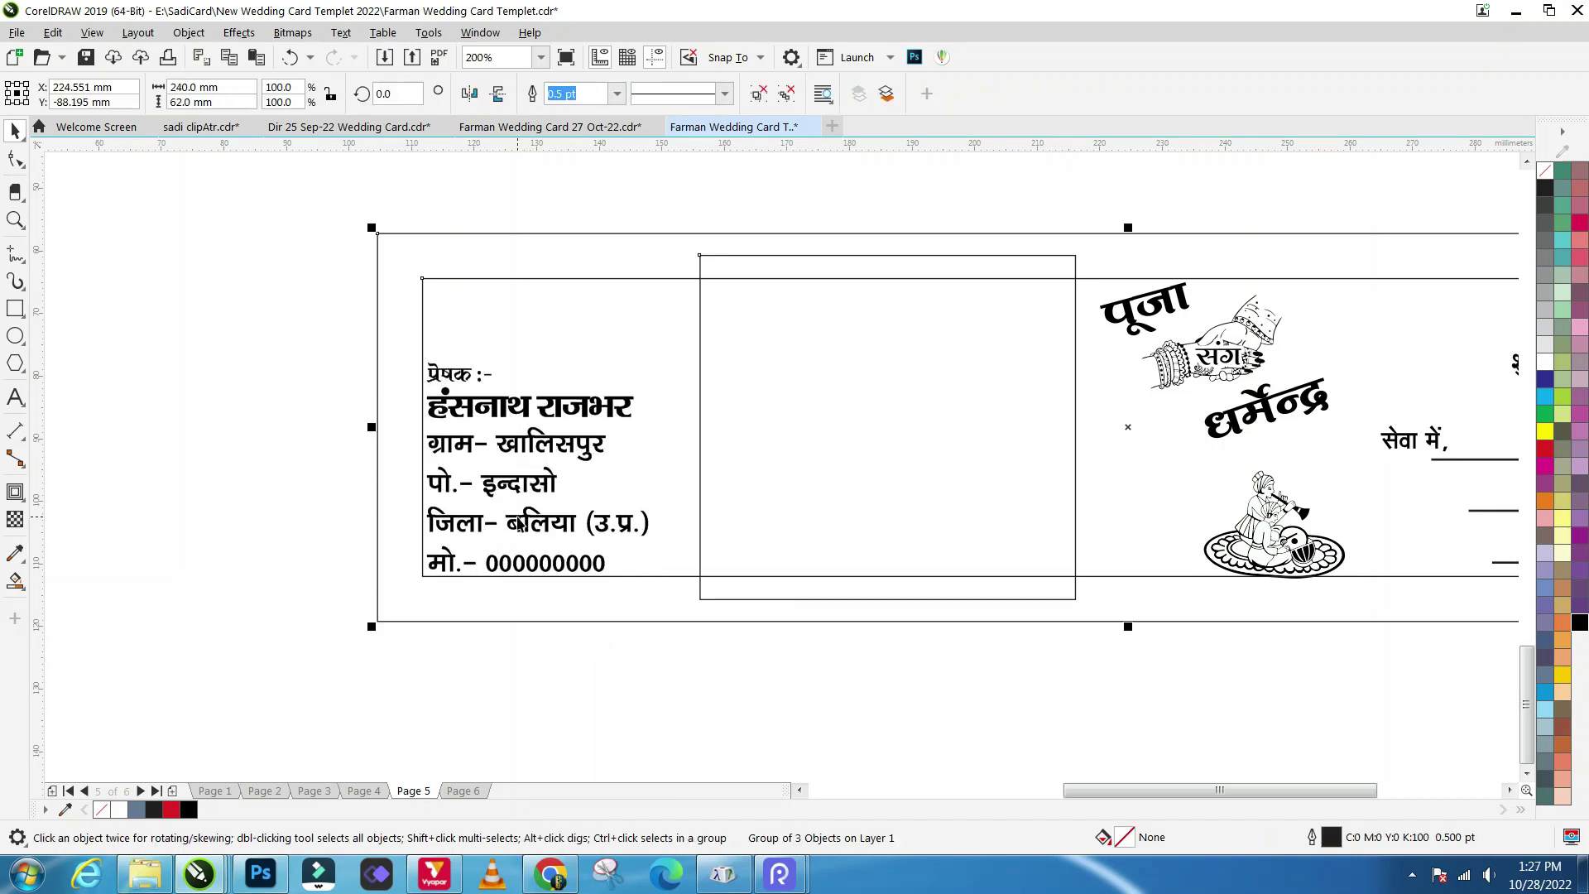
left_click(294, 436)
left_click(529, 525)
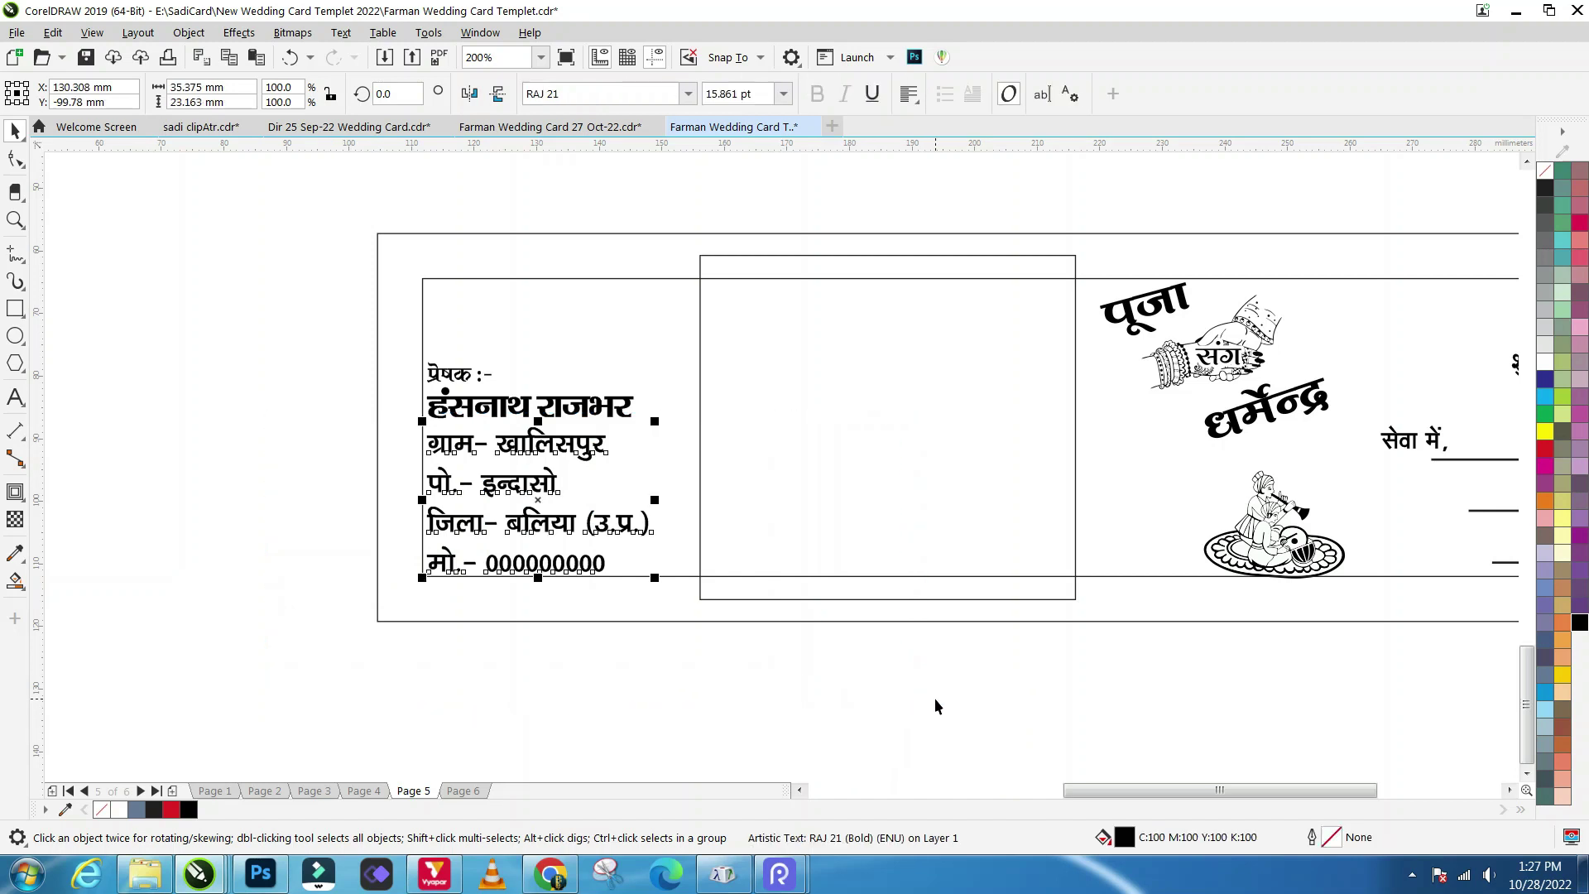
key("F10")
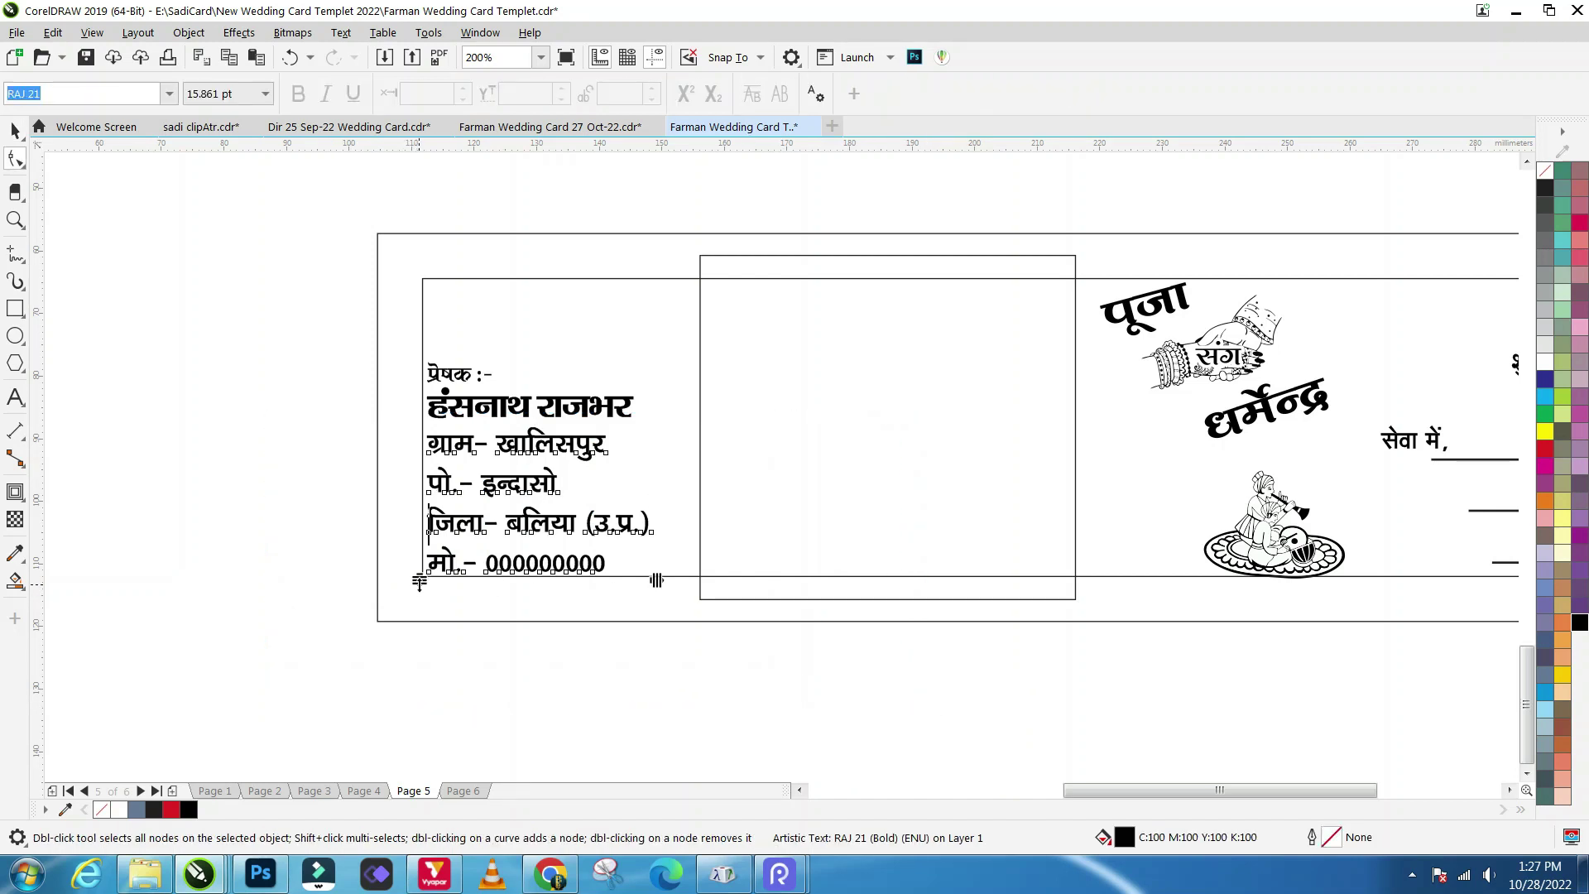
left_click_drag(419, 582, 412, 556)
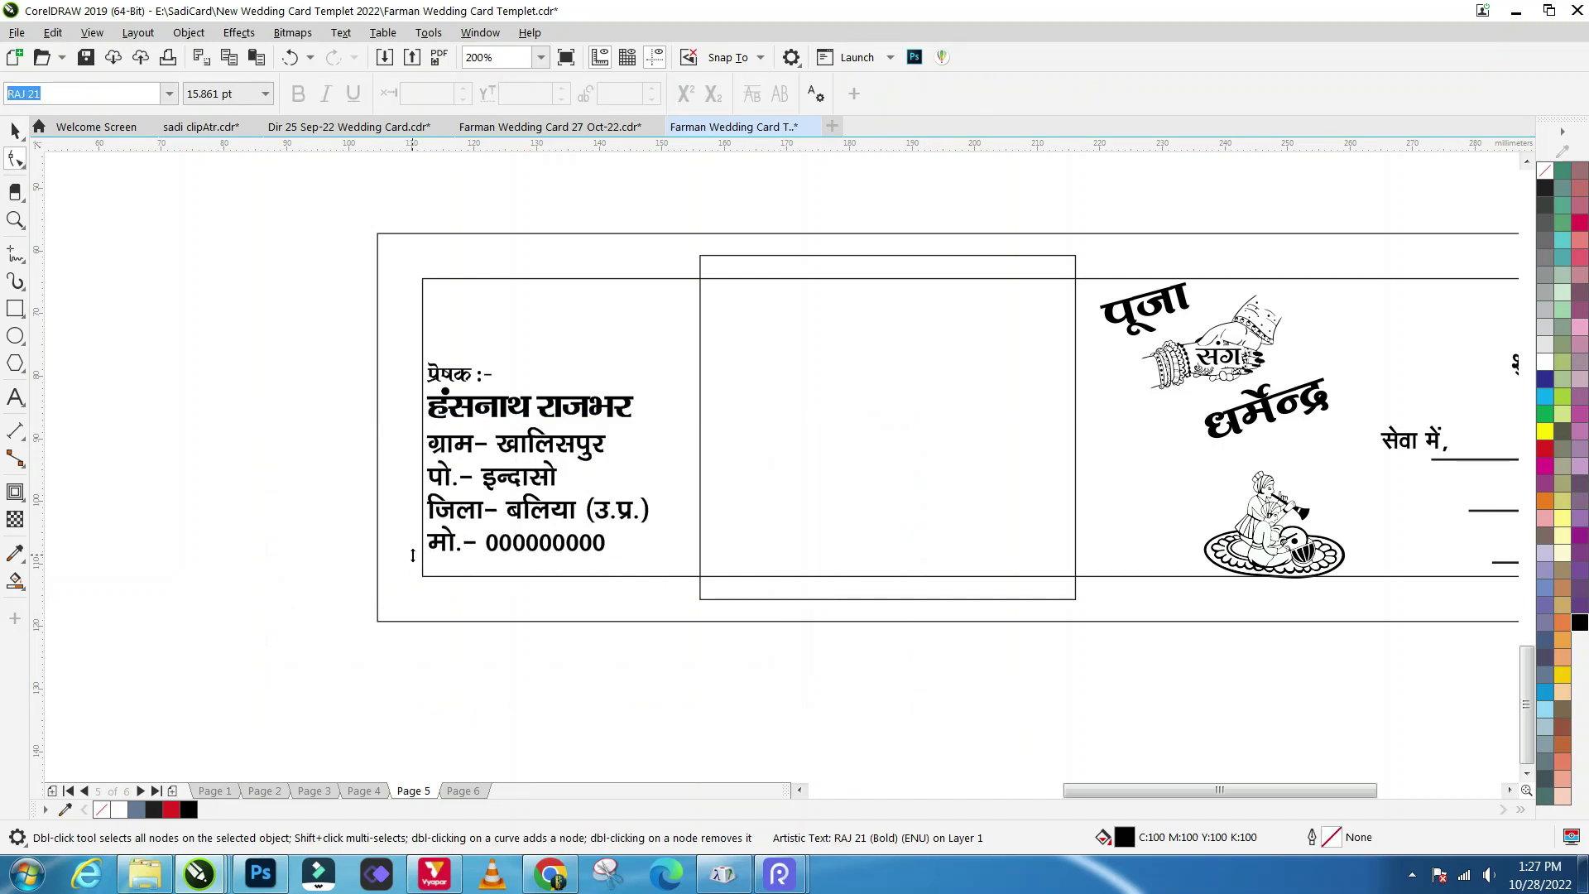
key("space")
Step: Move the sender address lines lower within the card's left panel
mouse_move(202, 311)
left_mouse_down()
mouse_move(463, 420)
mouse_move(712, 593)
left_mouse_up()
scroll(539, 503, "up", 1)
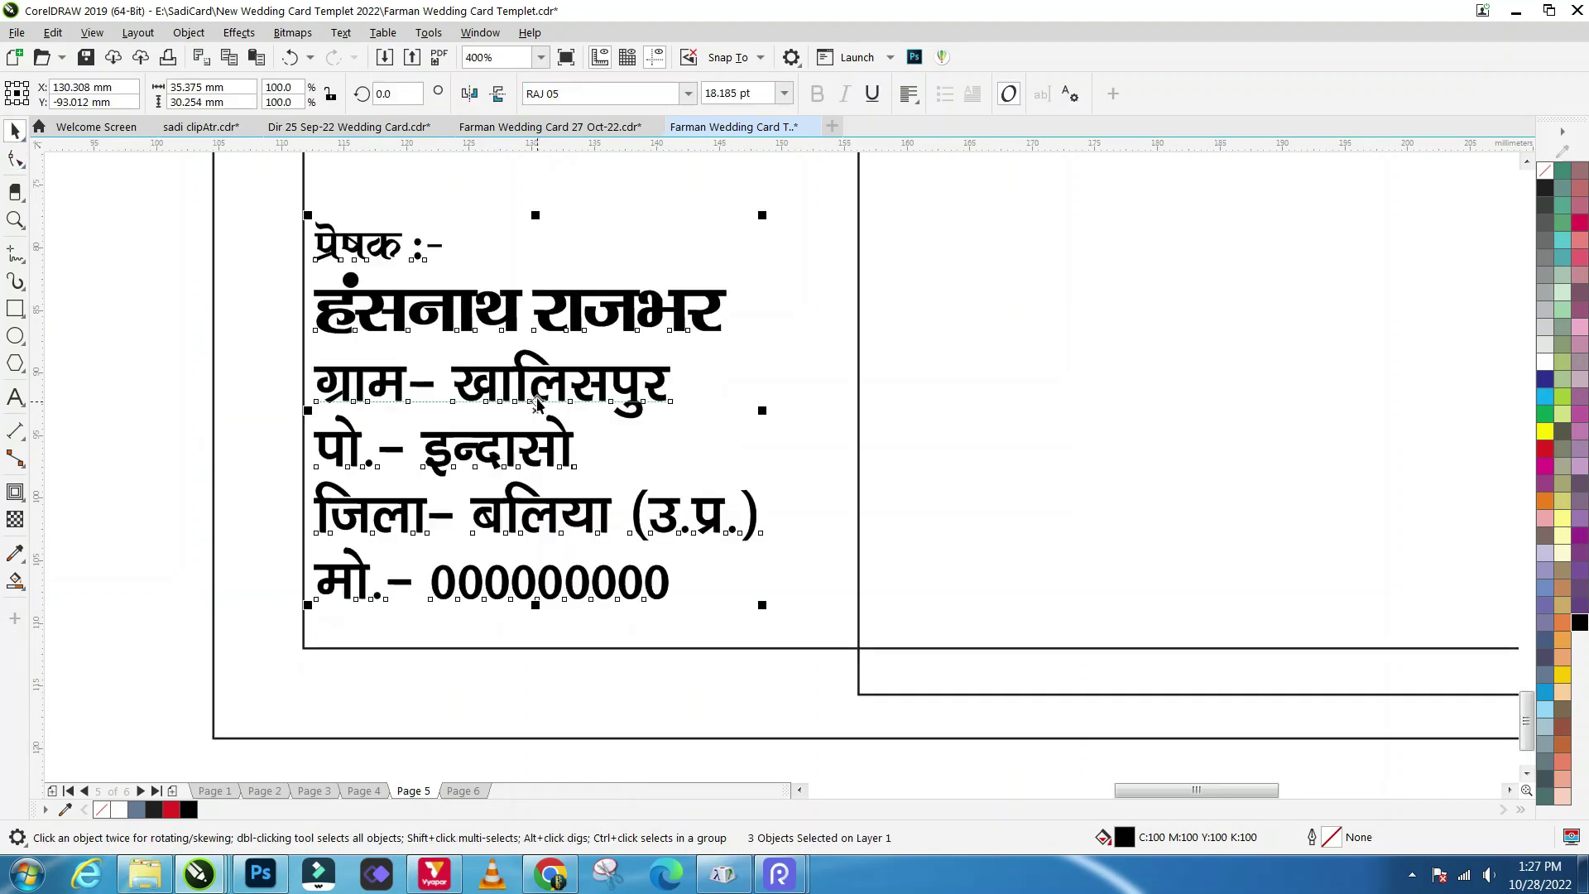
left_click_drag(532, 412, 537, 505)
scroll(579, 538, "down", 2)
Step: Move the Ganesh invocation line and the Ganesh icon into the card above 'प्रेषक'
key("Escape")
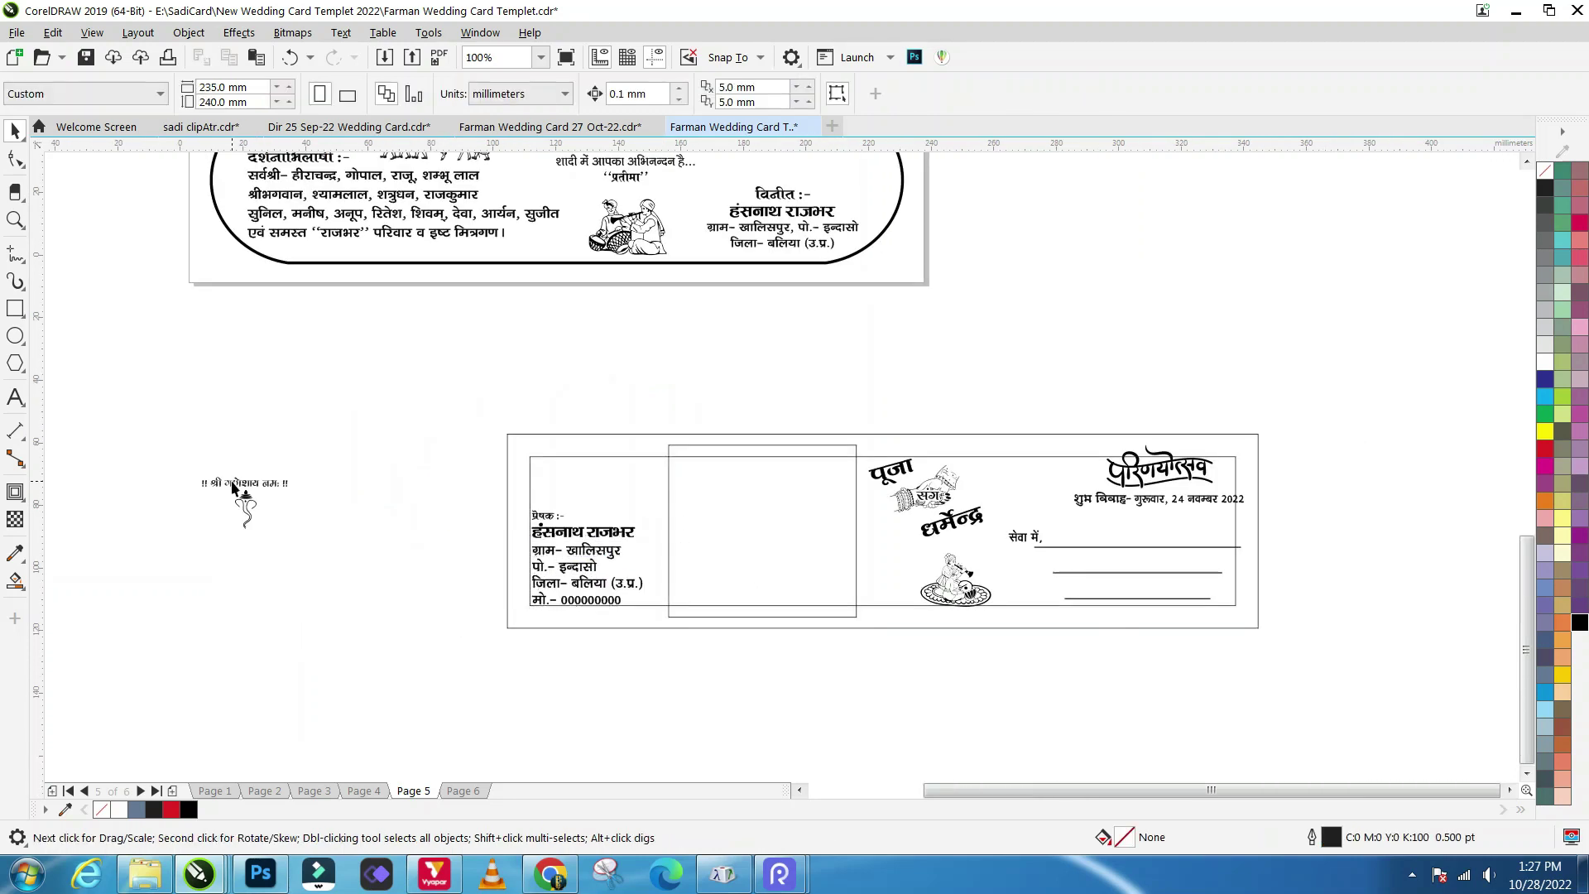
left_click(239, 490)
left_click_drag(238, 491, 602, 474)
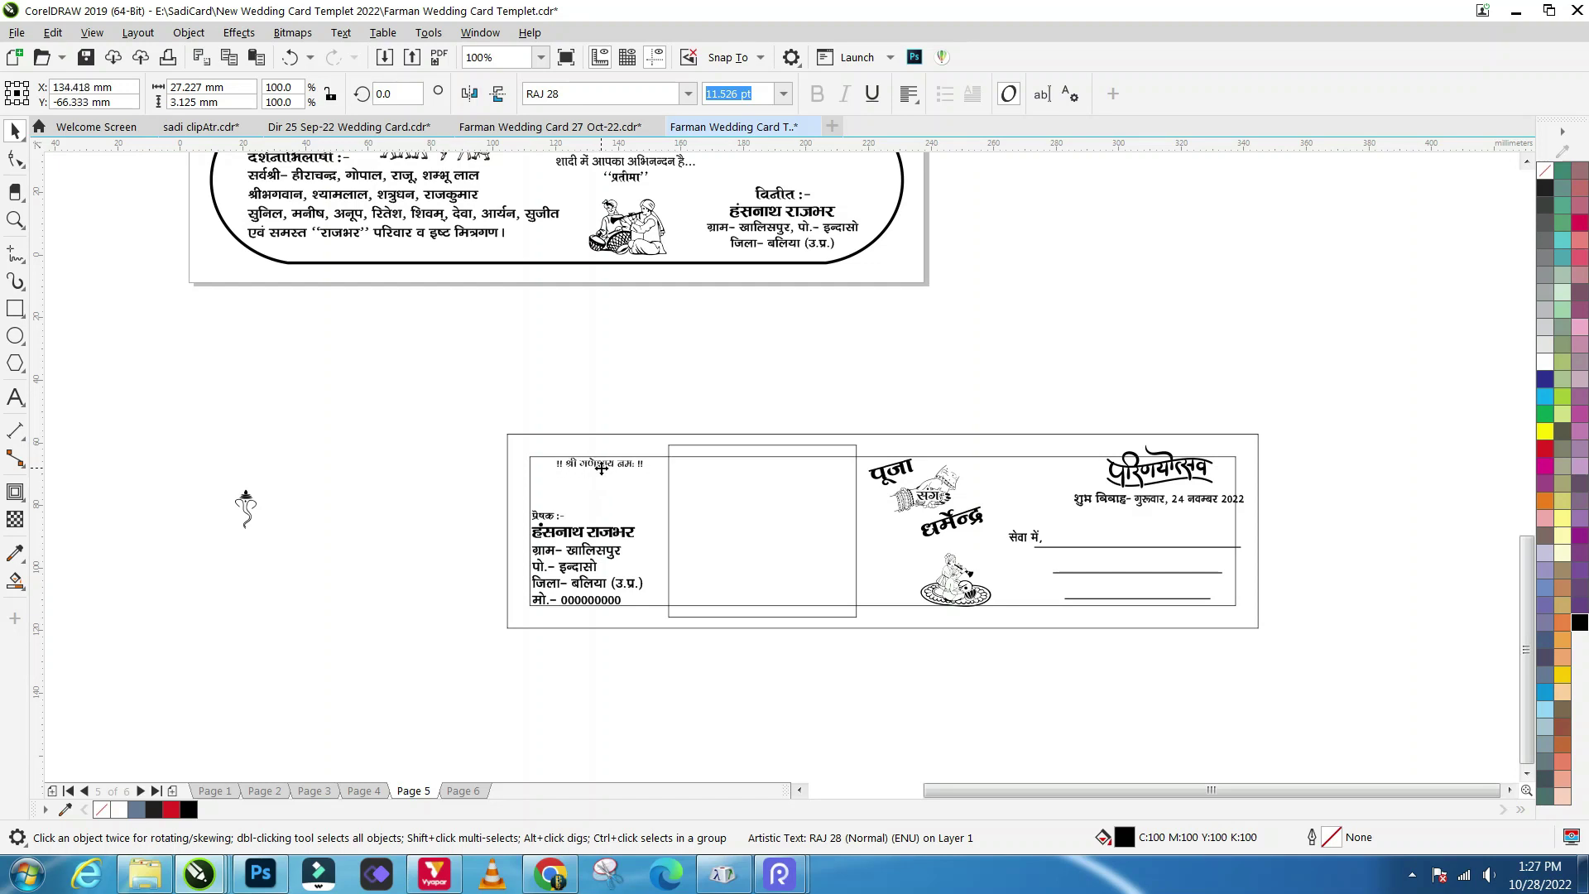
mouse_move(244, 503)
left_mouse_down()
mouse_move(581, 504)
mouse_move(595, 488)
left_mouse_up()
left_click(646, 483)
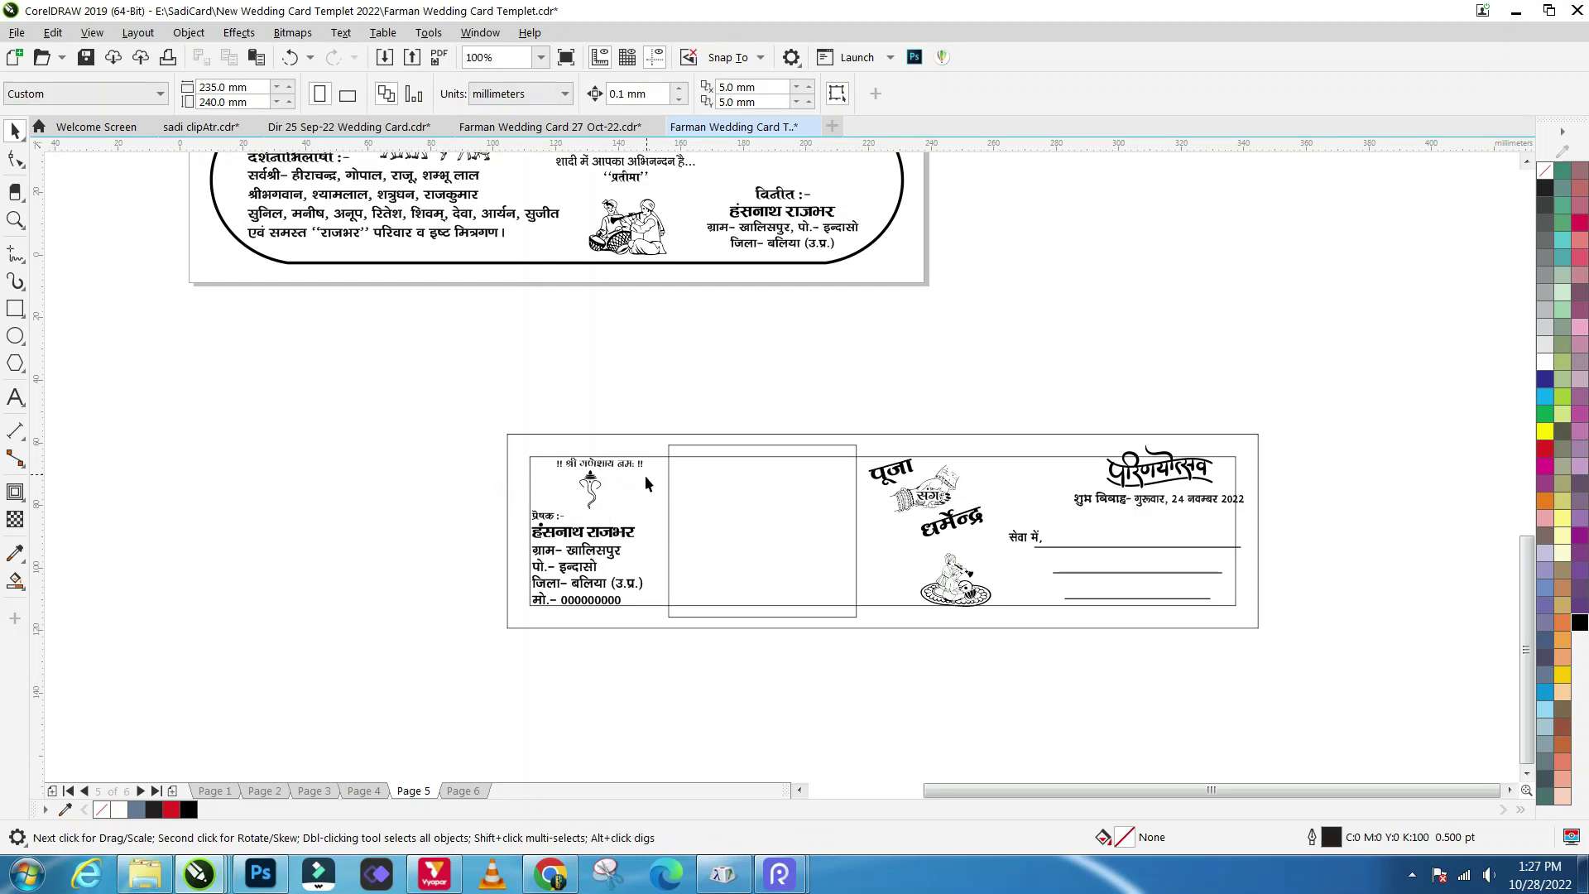
scroll(637, 464, "up", 1)
scroll(638, 464, "down", 1)
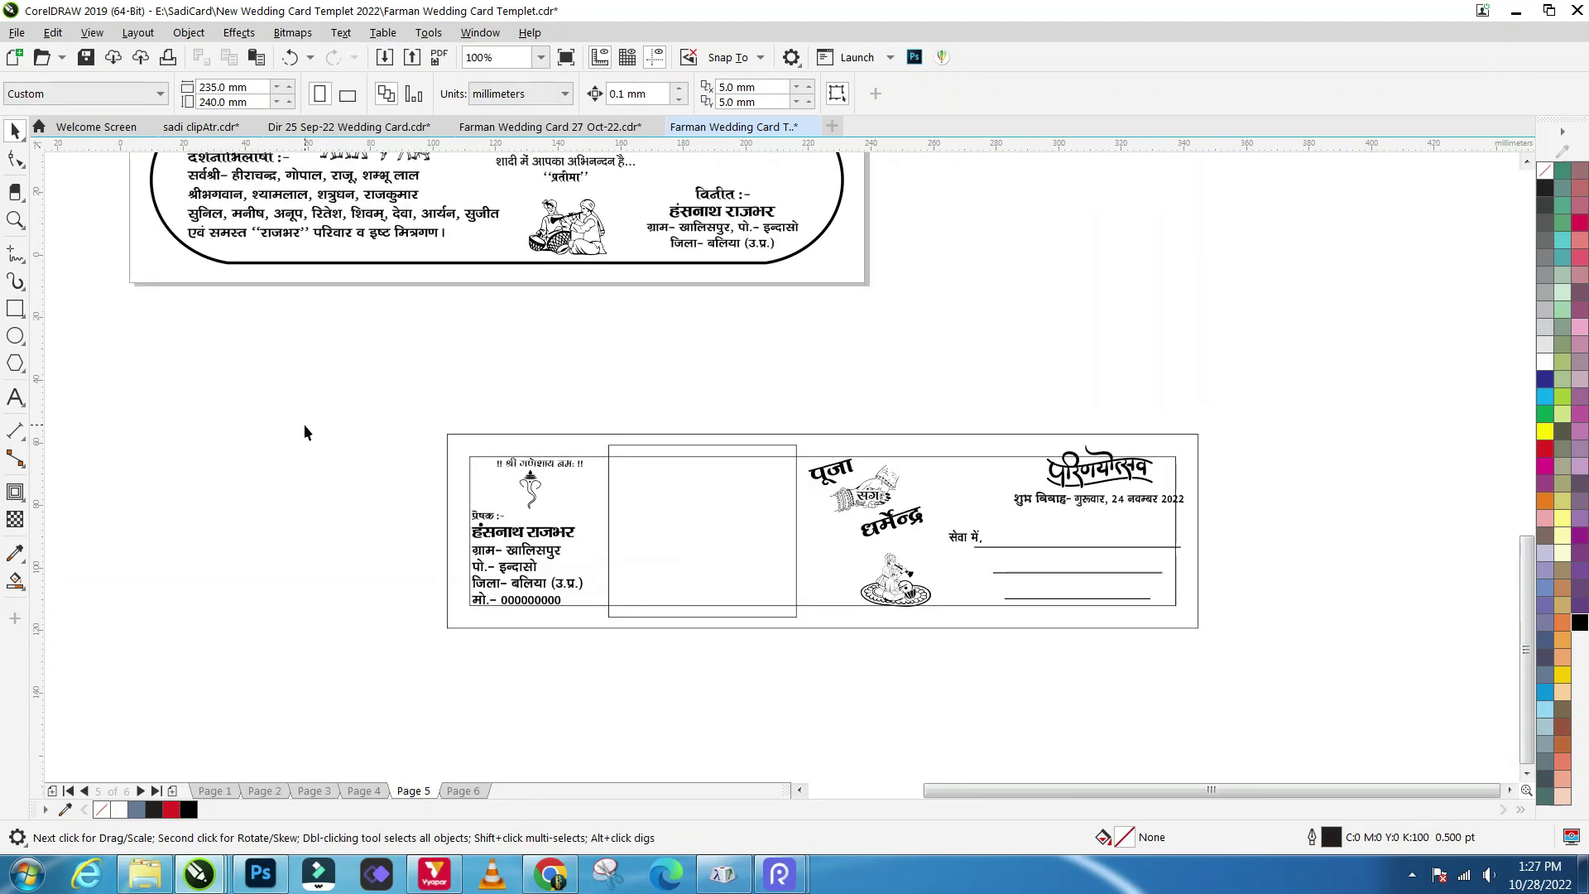
Step: Marquee-select all card strip objects and shift them up and left
left_click_drag(243, 400, 1250, 709)
left_click_drag(1093, 570, 748, 497)
left_click_drag(1090, 629, 533, 597)
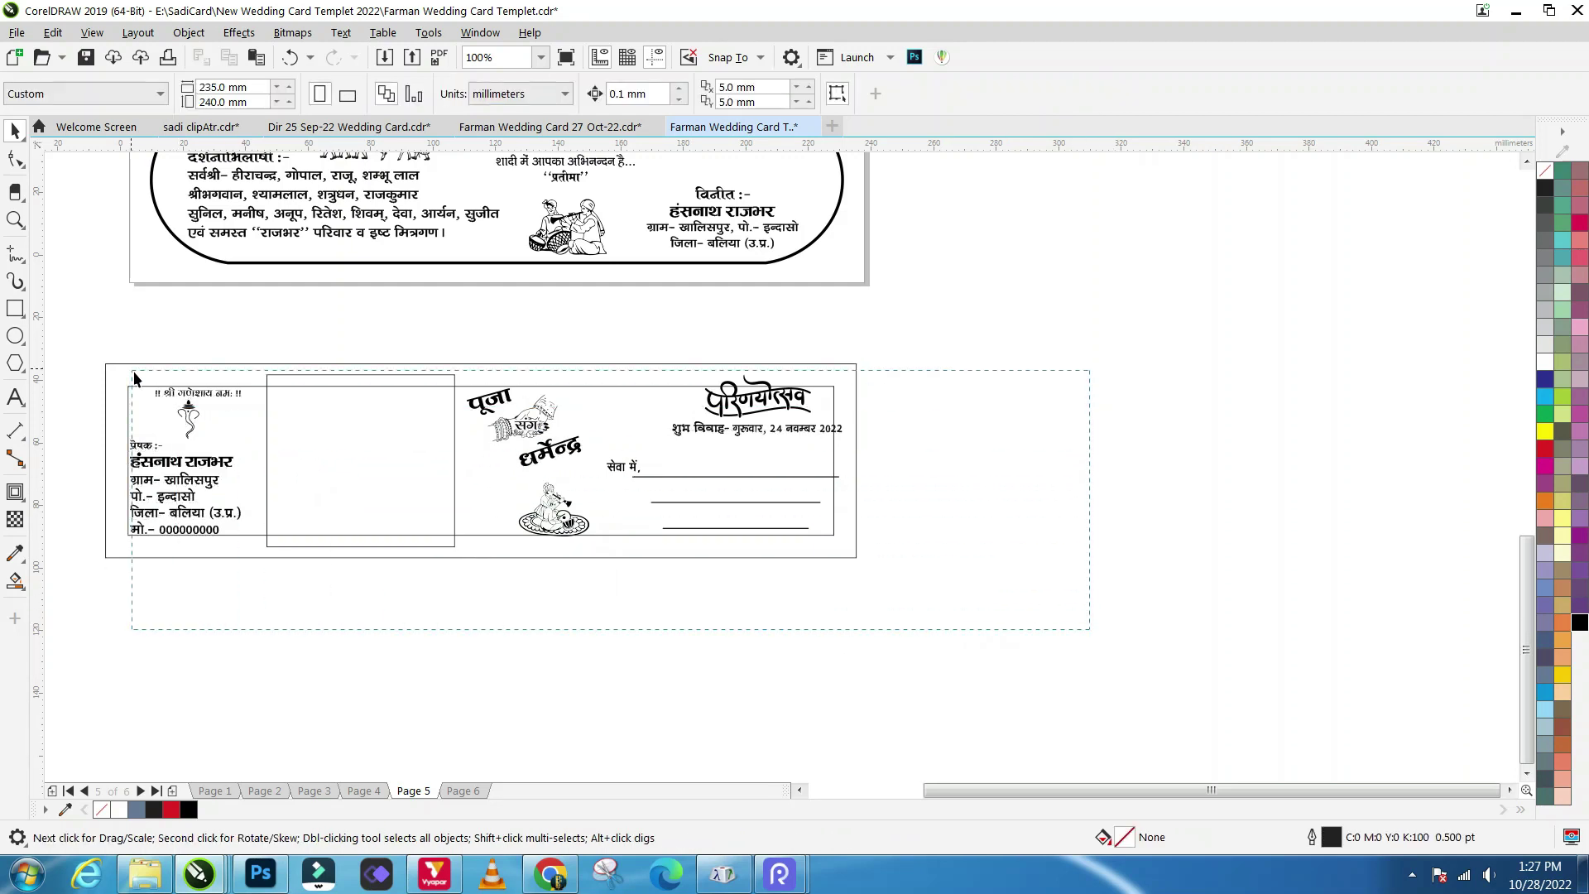
left_click_drag(74, 331, 74, 332)
Step: Group the card strip objects and save the file, accepting the font embedding warning
key("ctrl+g")
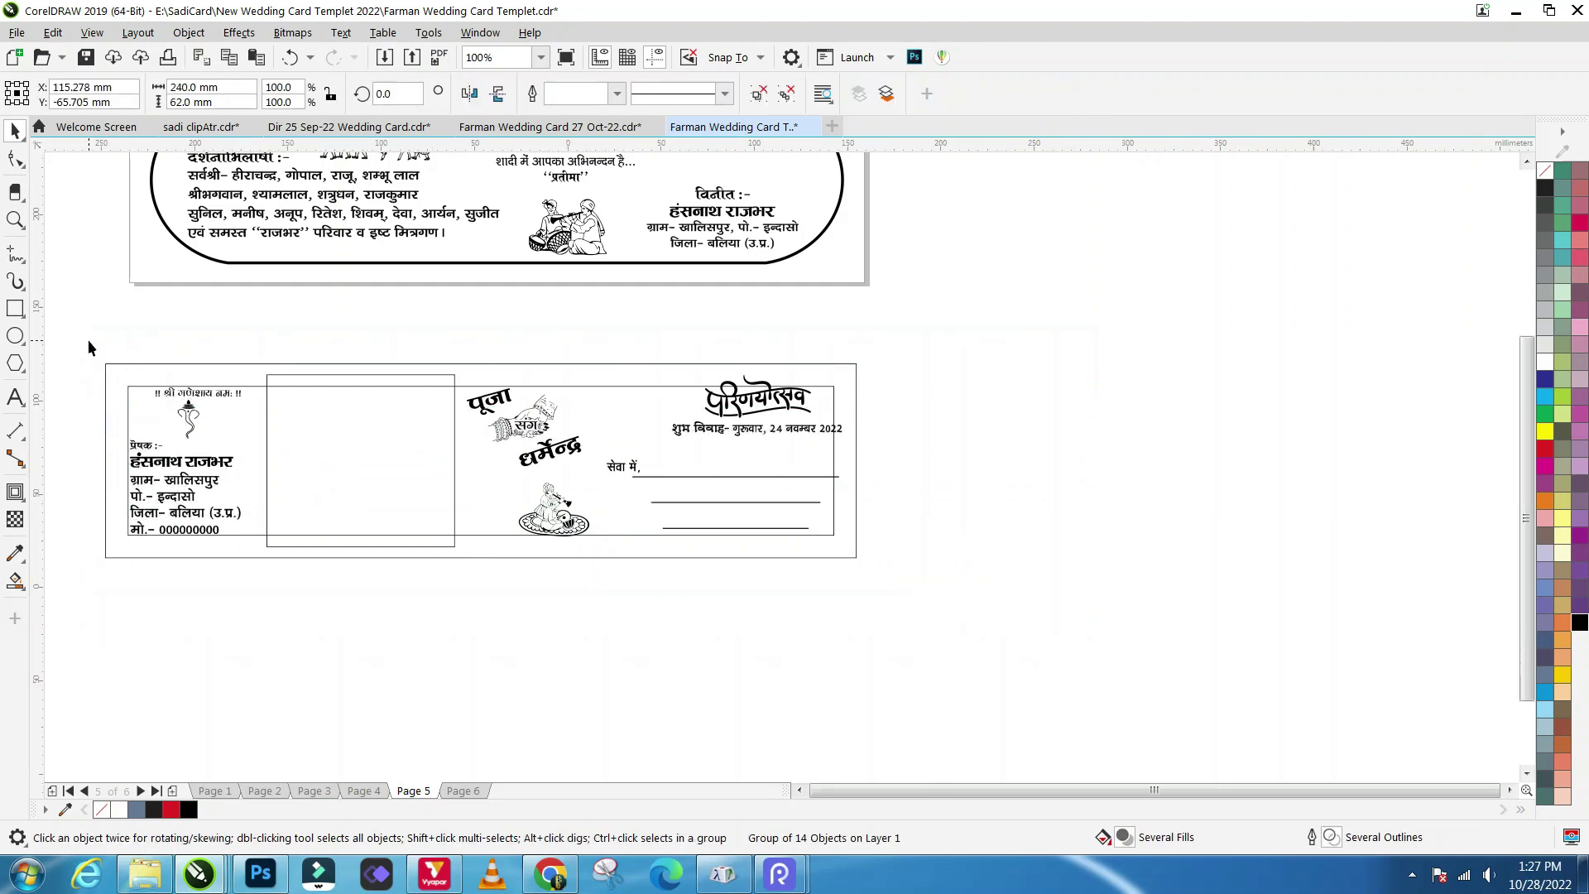
scroll(342, 539, "down", 2)
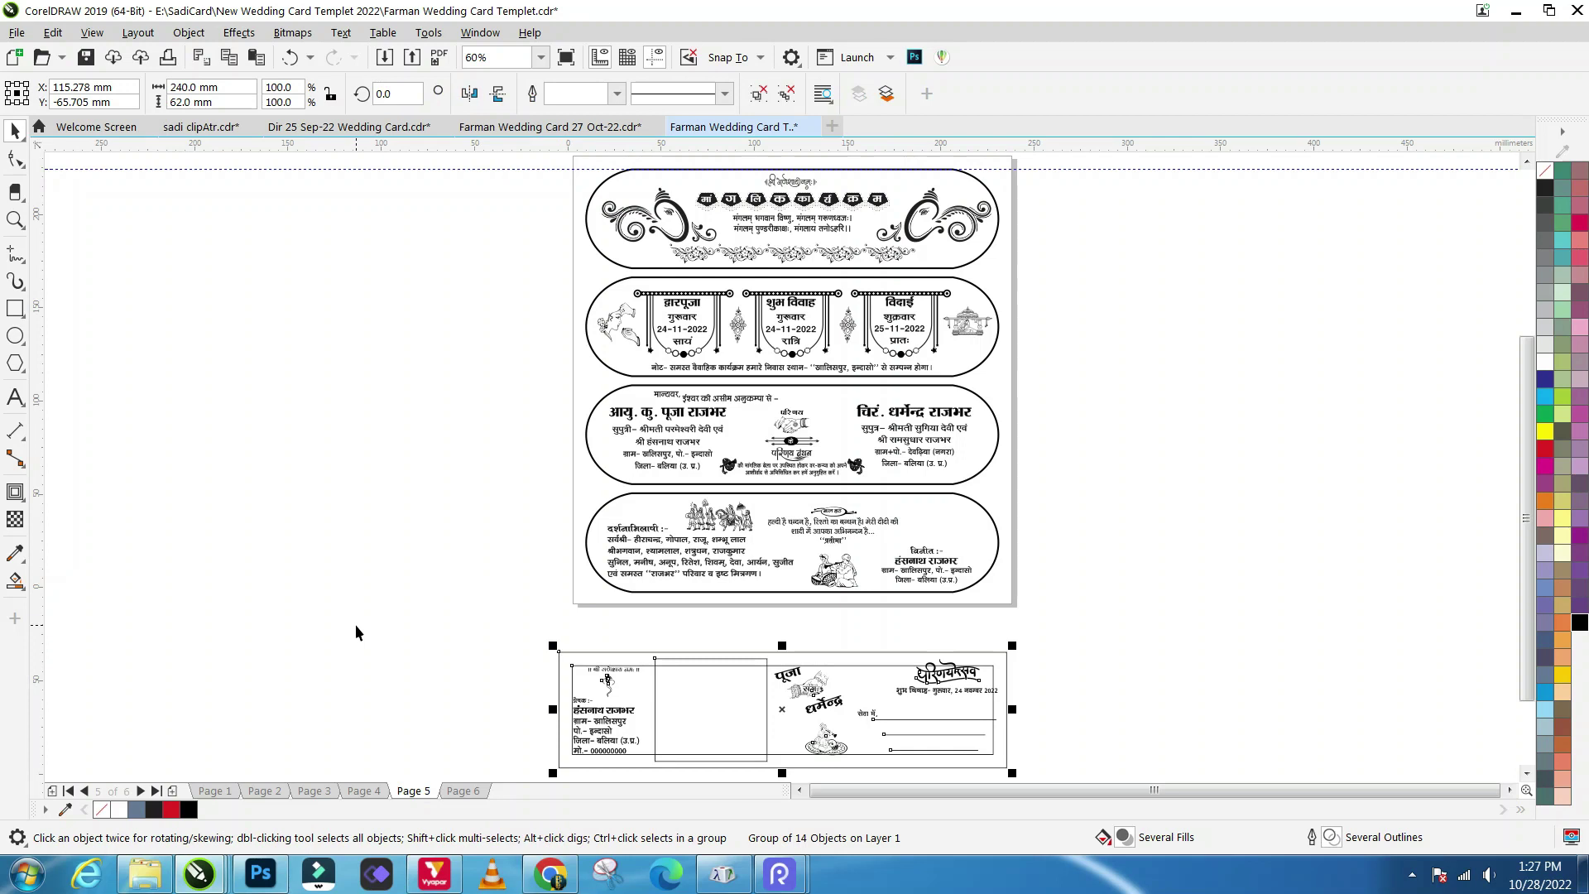
key("ctrl+s")
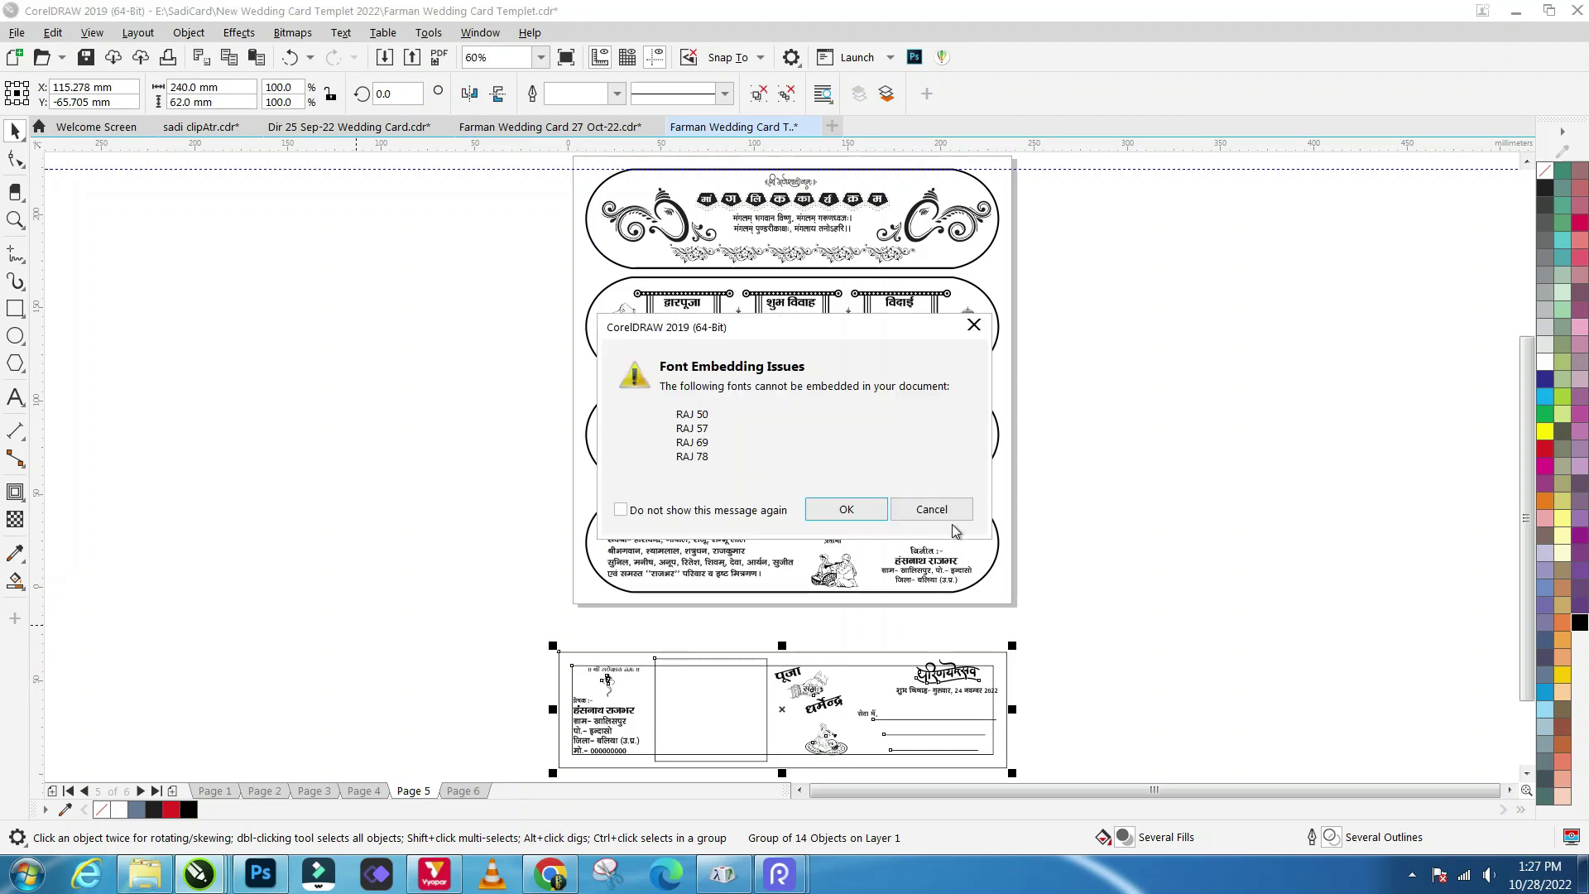
left_click(825, 512)
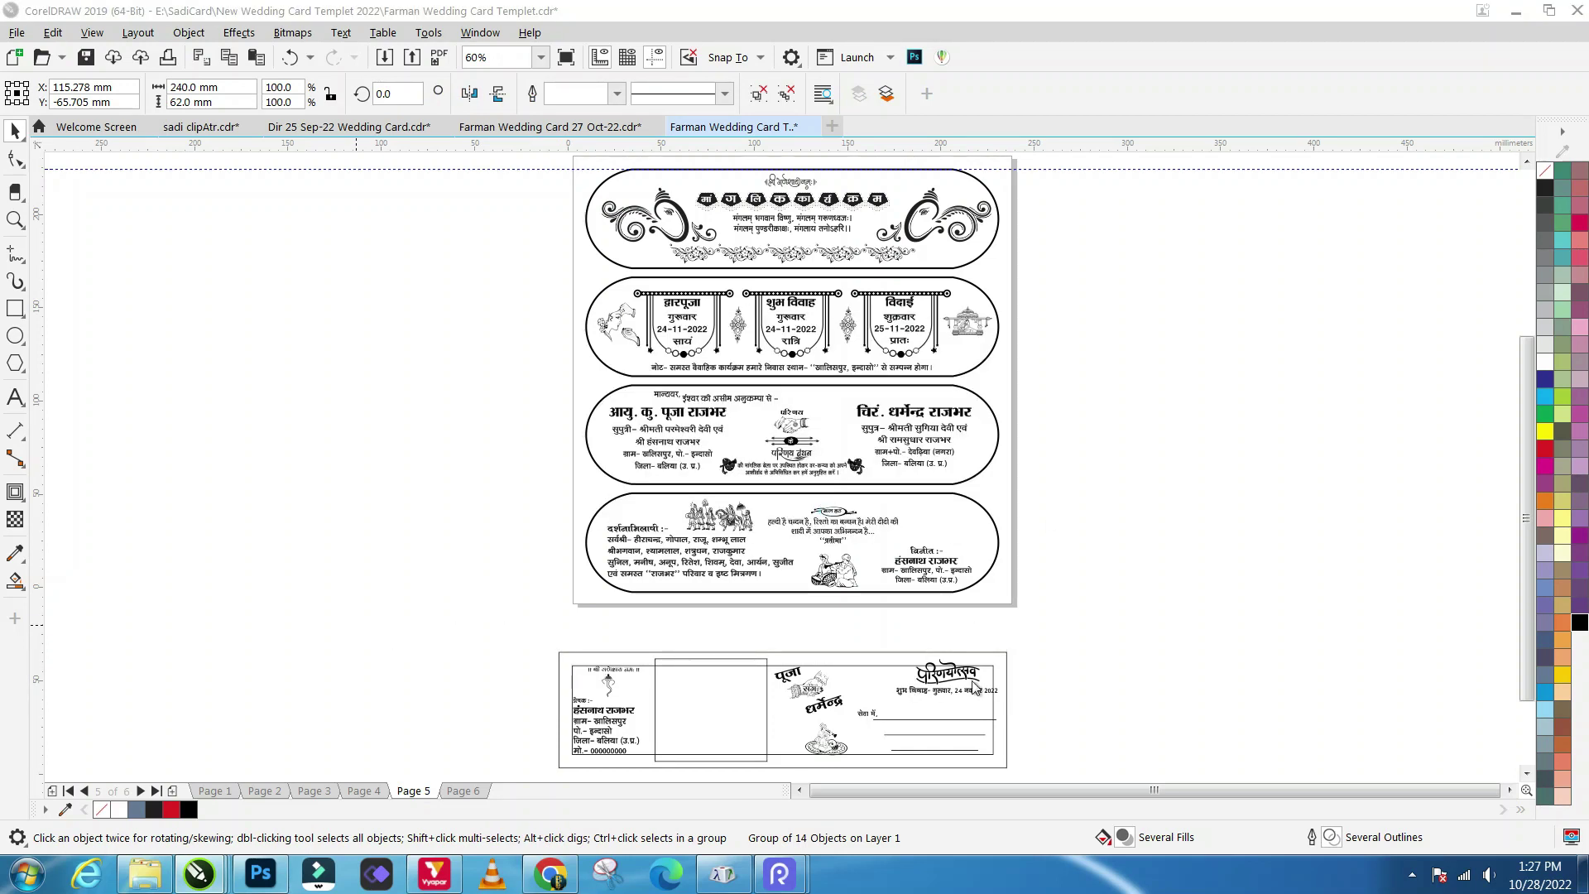
Step: Select the grouped card strip and check the pages in full-screen preview
left_click(1089, 601)
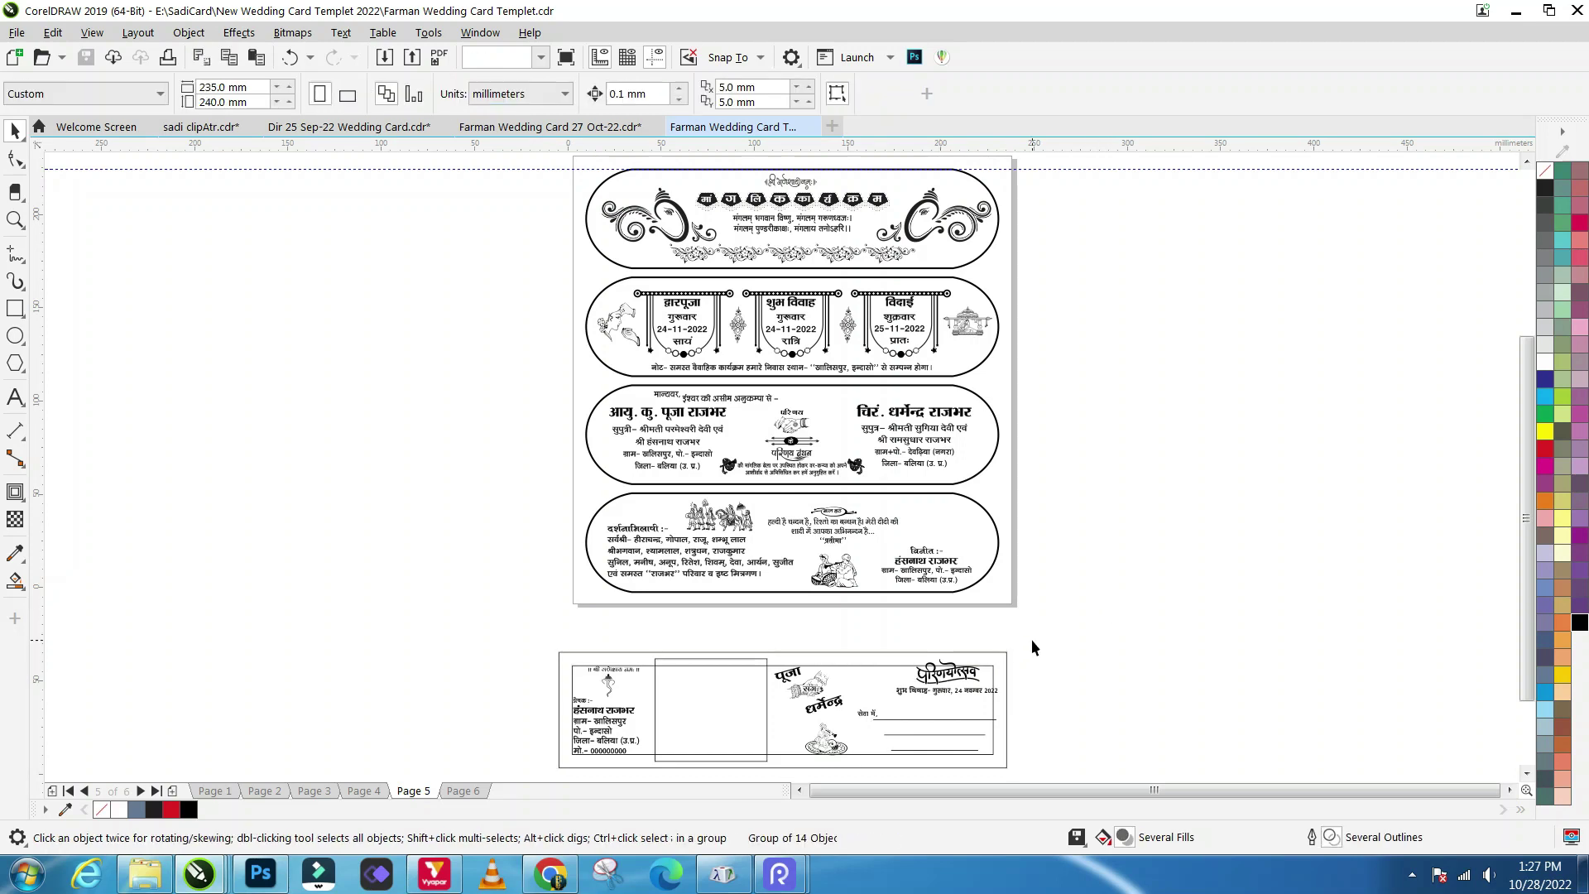
left_click(979, 671)
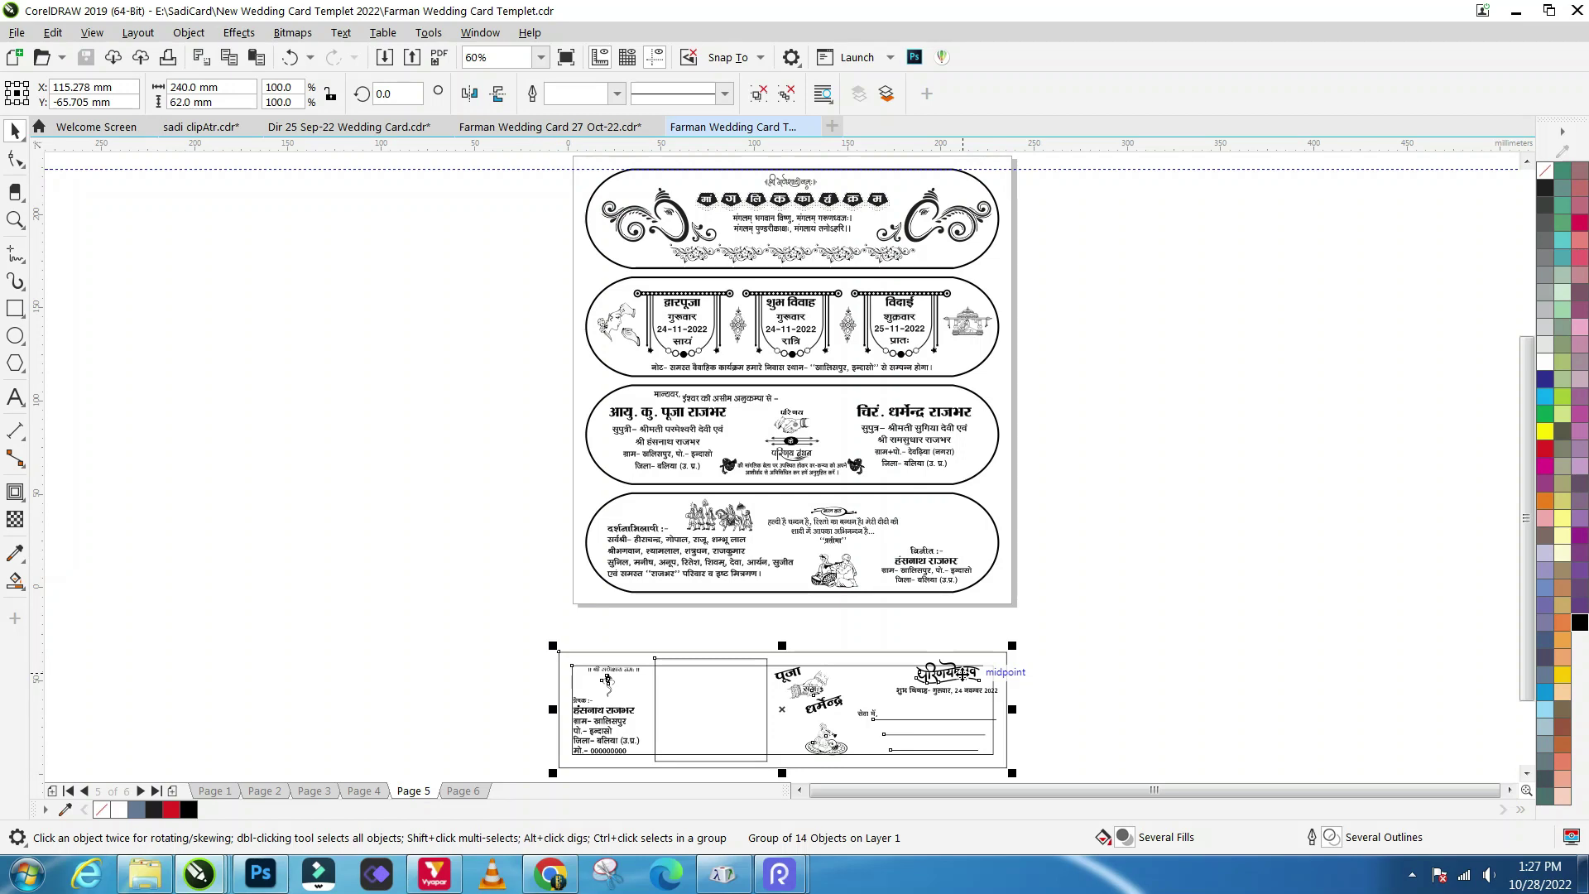
key("F9")
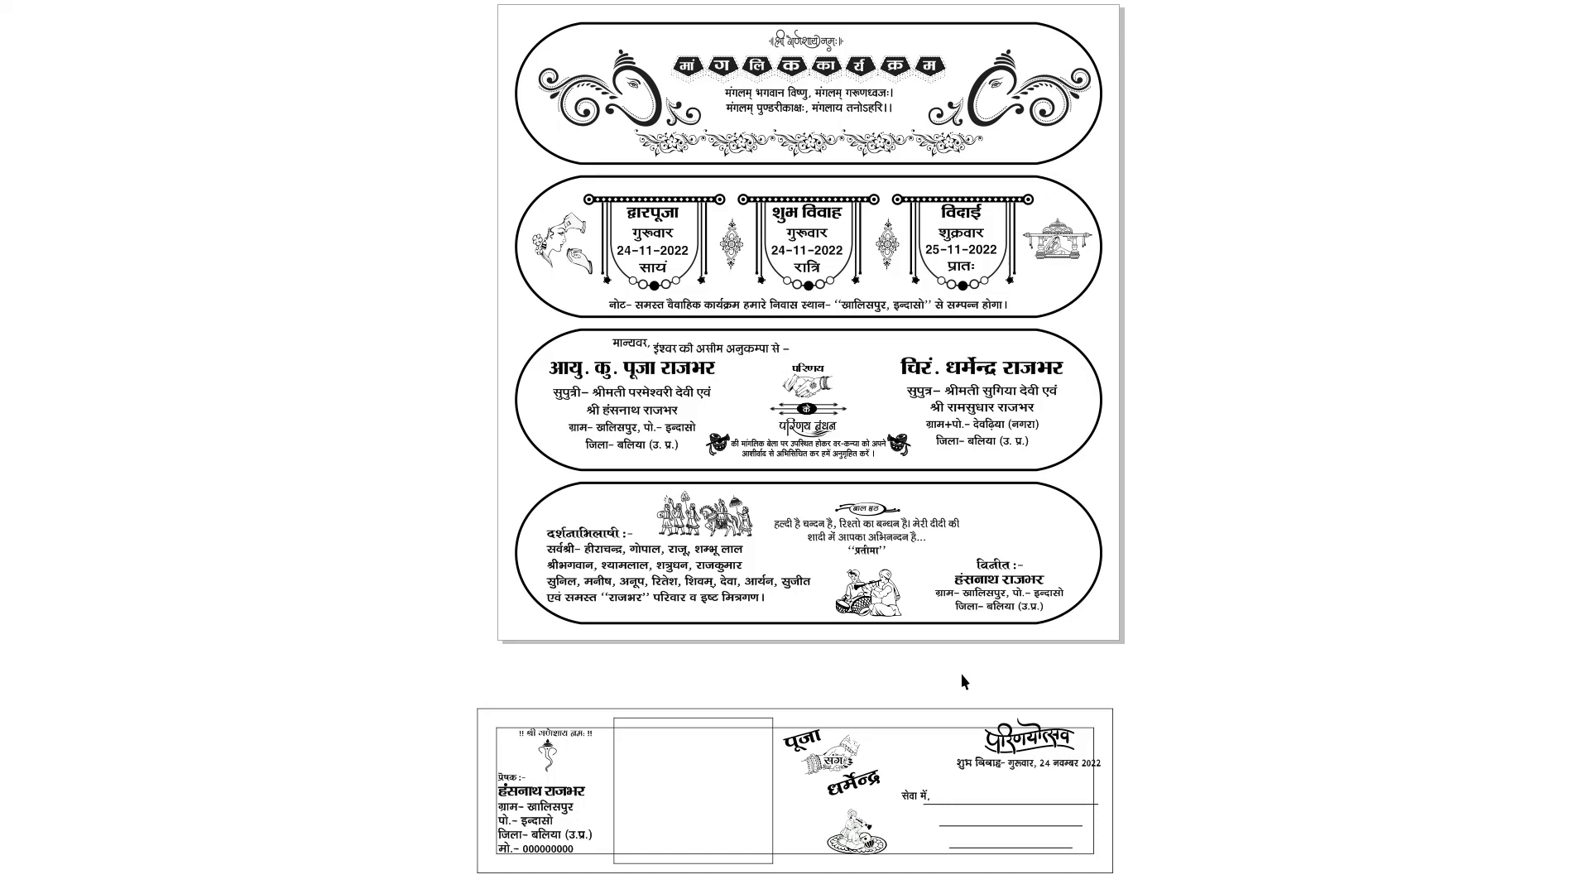
left_click(961, 673)
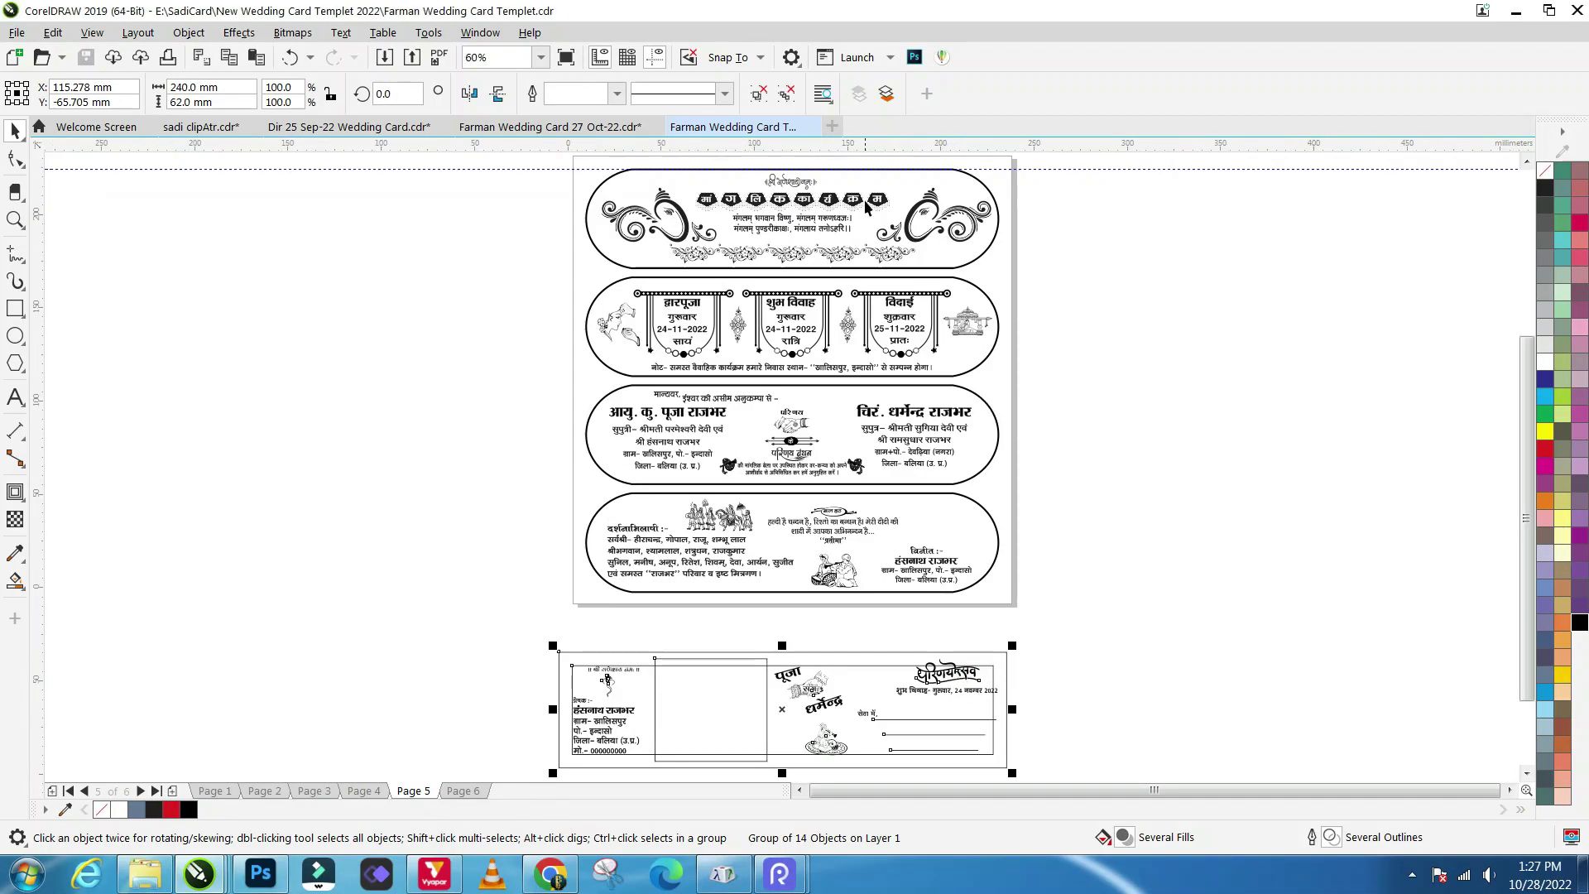
Step: Zoom in and out to inspect the card strip beneath the invitation page
scroll(866, 207, "up", 3)
scroll(828, 205, "up", 1)
scroll(815, 205, "down", 2)
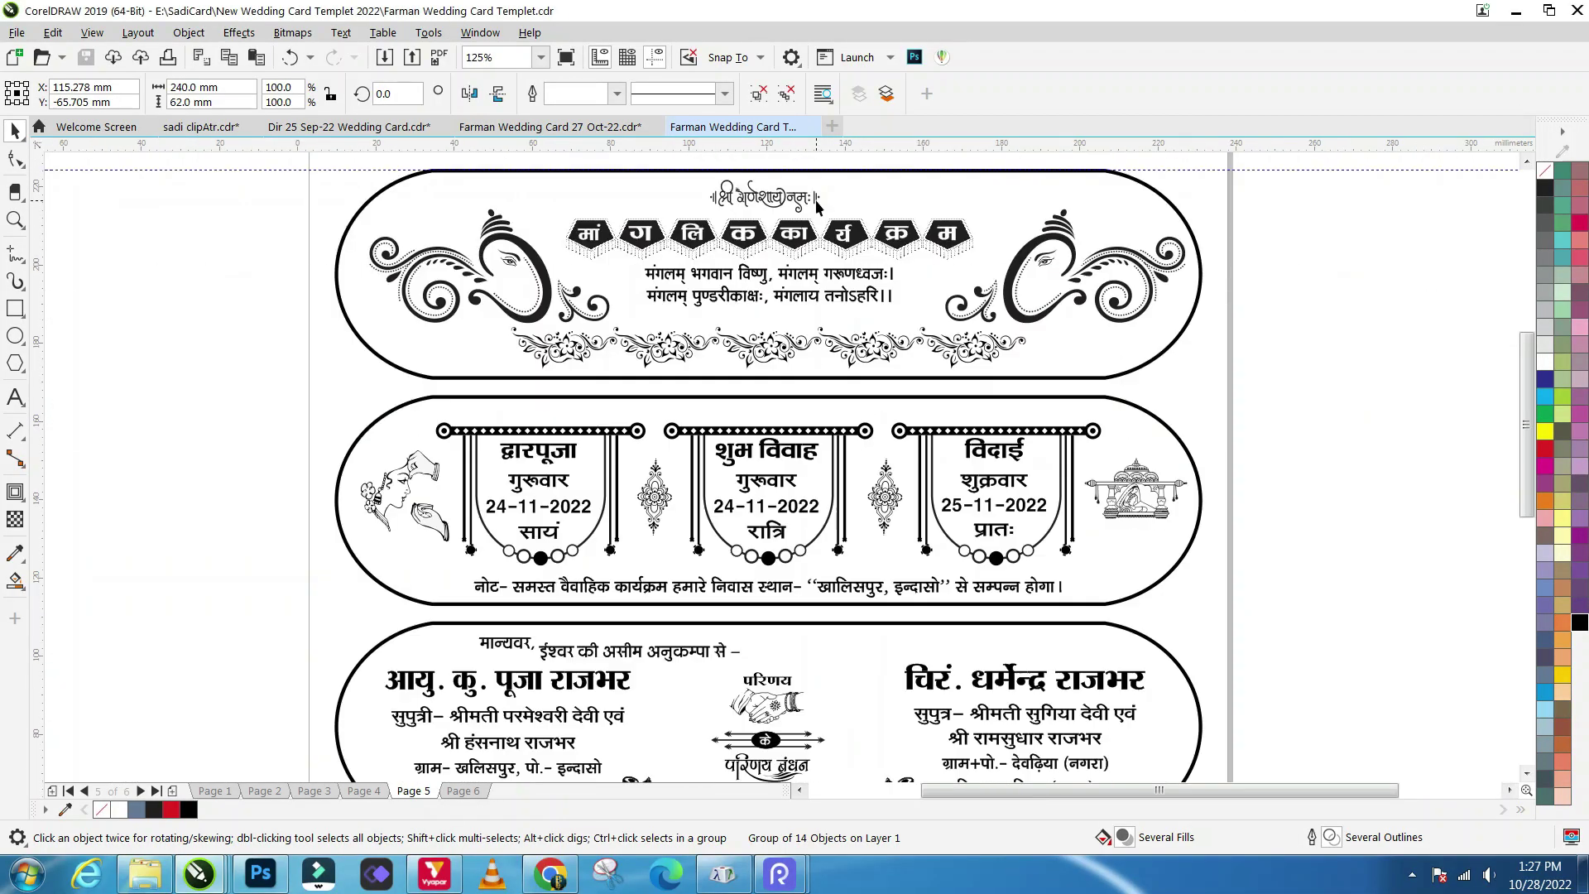
scroll(739, 526, "up", 1)
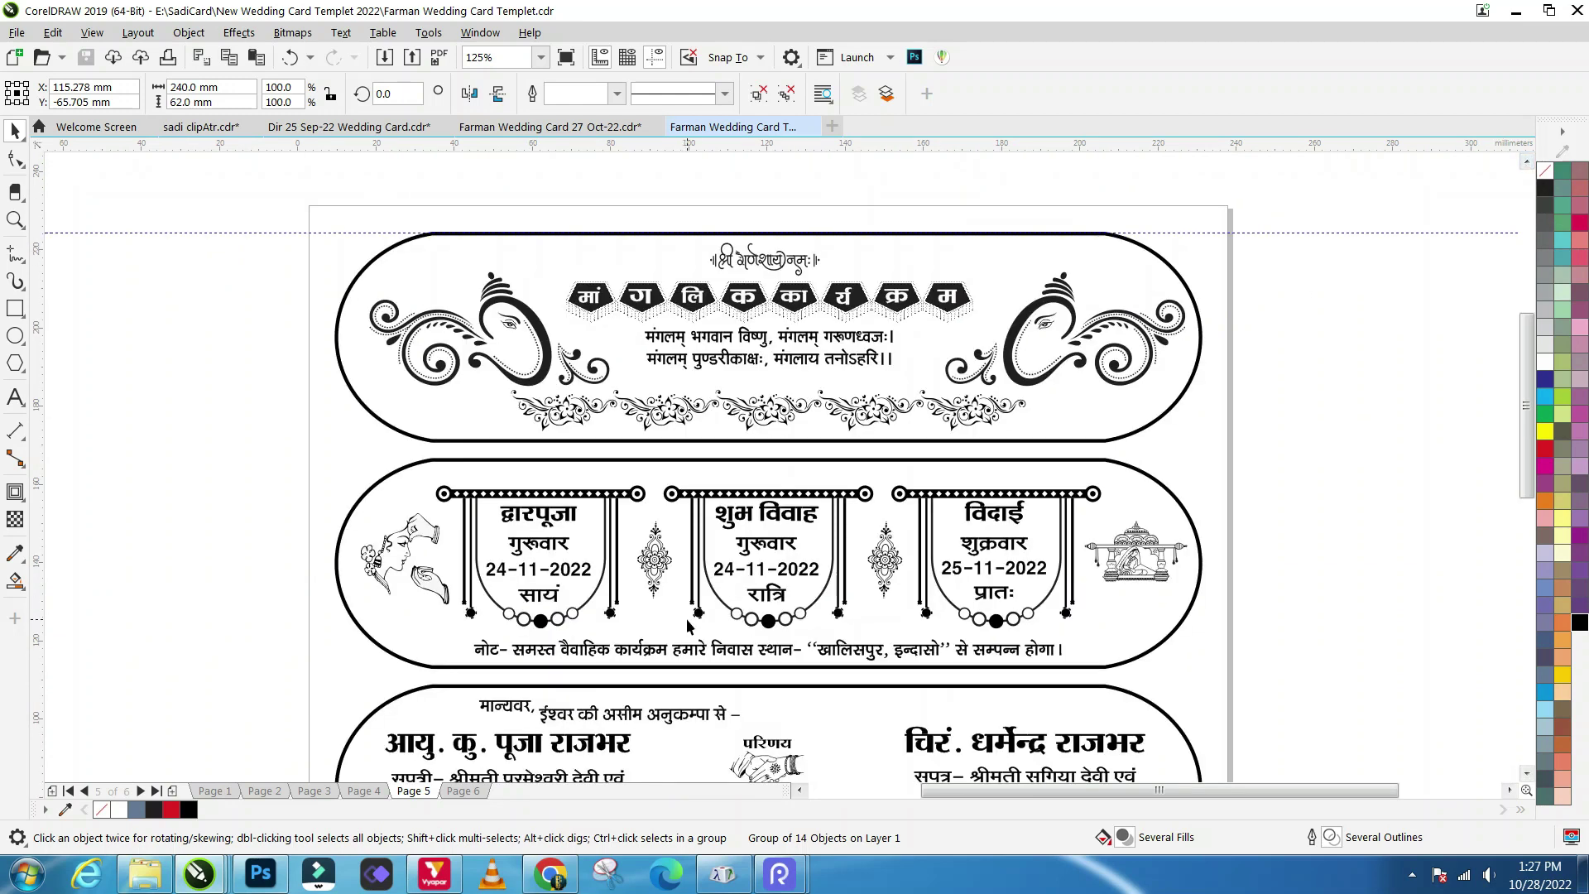
scroll(686, 621, "up", 1)
scroll(683, 313, "down", 2)
scroll(684, 313, "down", 2)
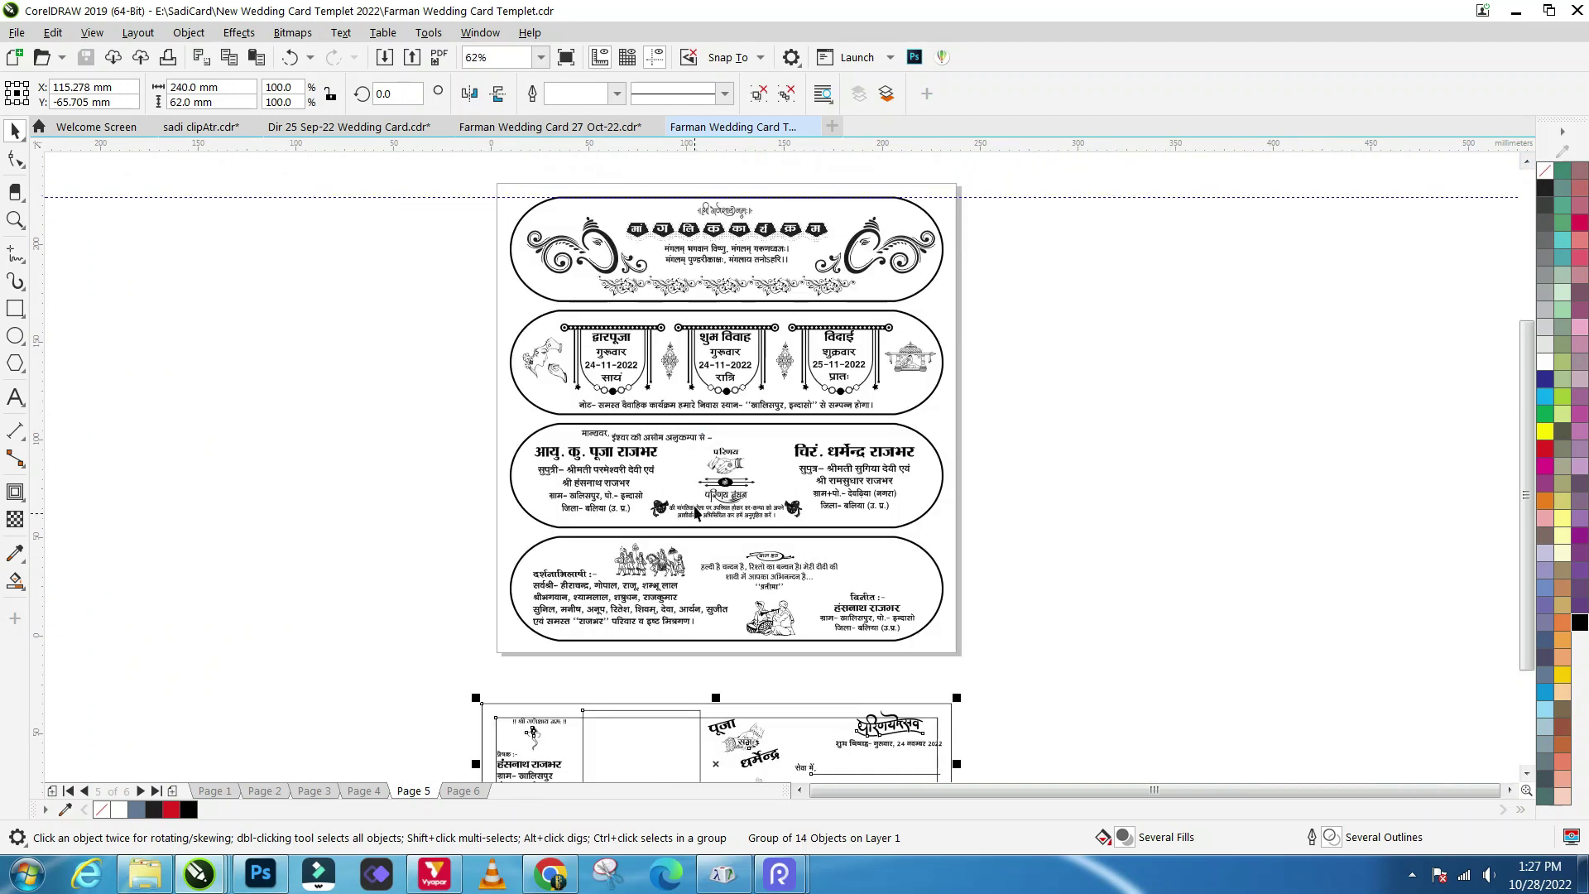
scroll(695, 531, "up", 1)
scroll(694, 530, "up", 1)
scroll(683, 579, "down", 1)
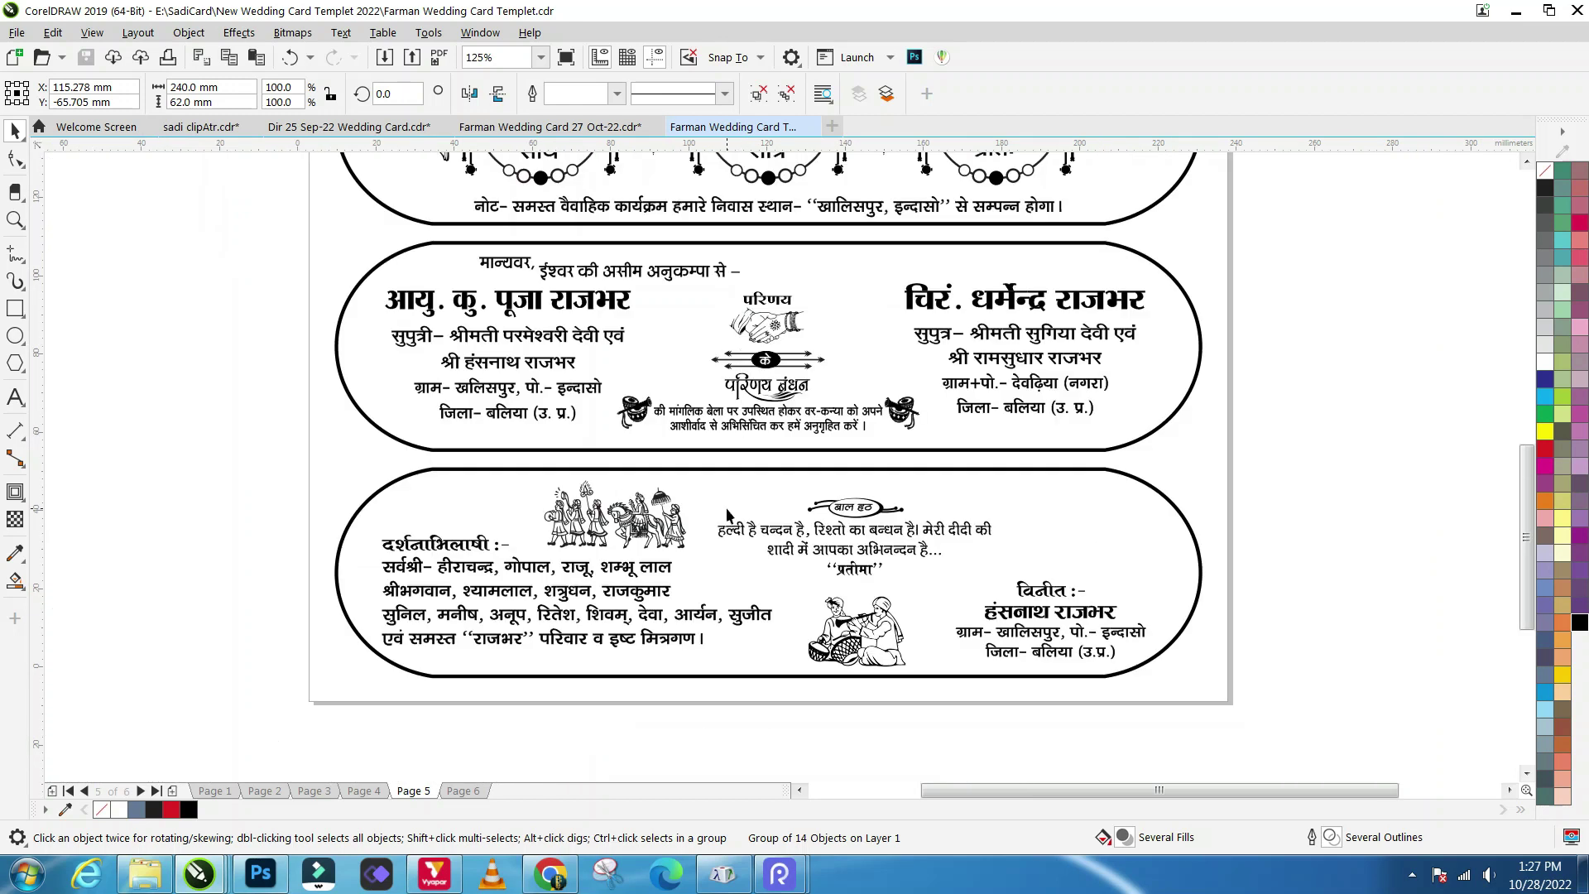
scroll(669, 623, "up", 1)
scroll(710, 432, "down", 2)
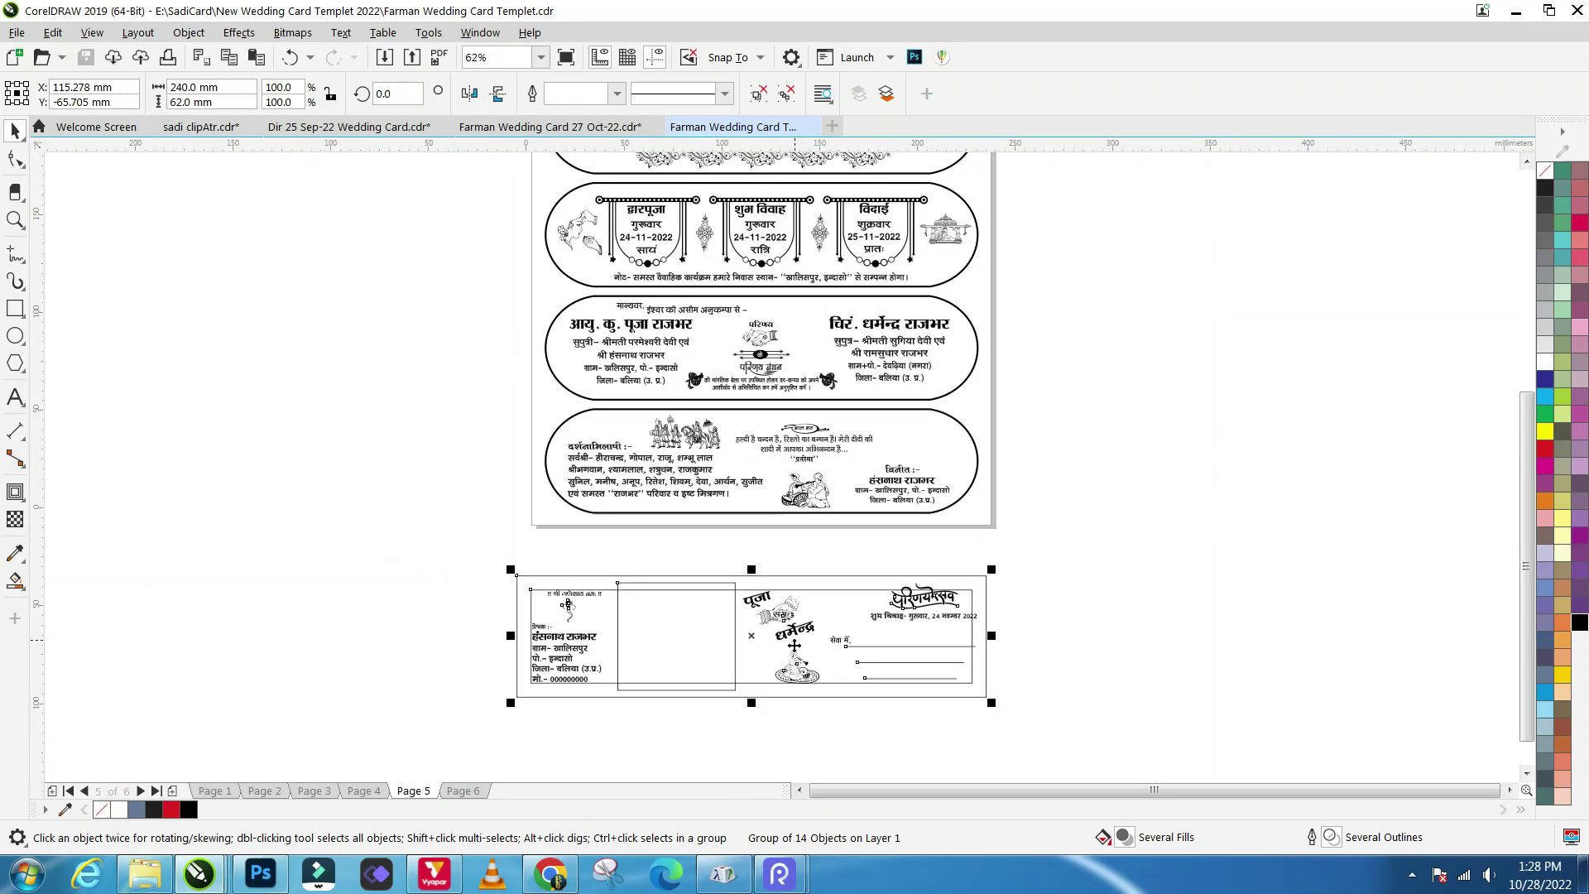
scroll(790, 655, "up", 1)
scroll(790, 655, "down", 2)
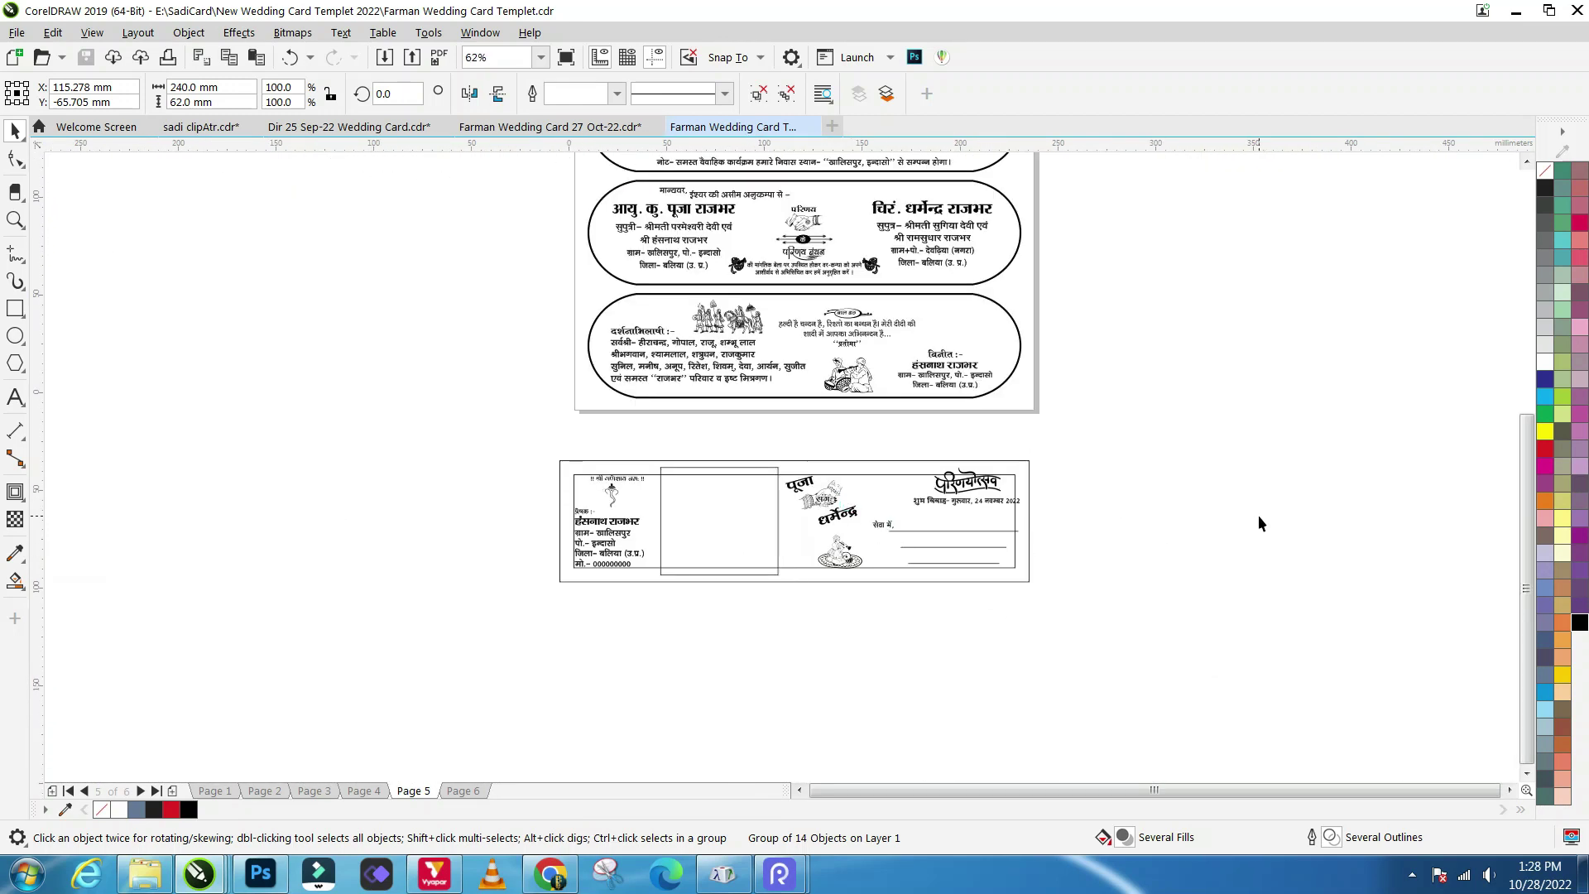
Step: Start a JPEG export with the wrong selection, then cancel it
left_click(1079, 634)
left_click(882, 858)
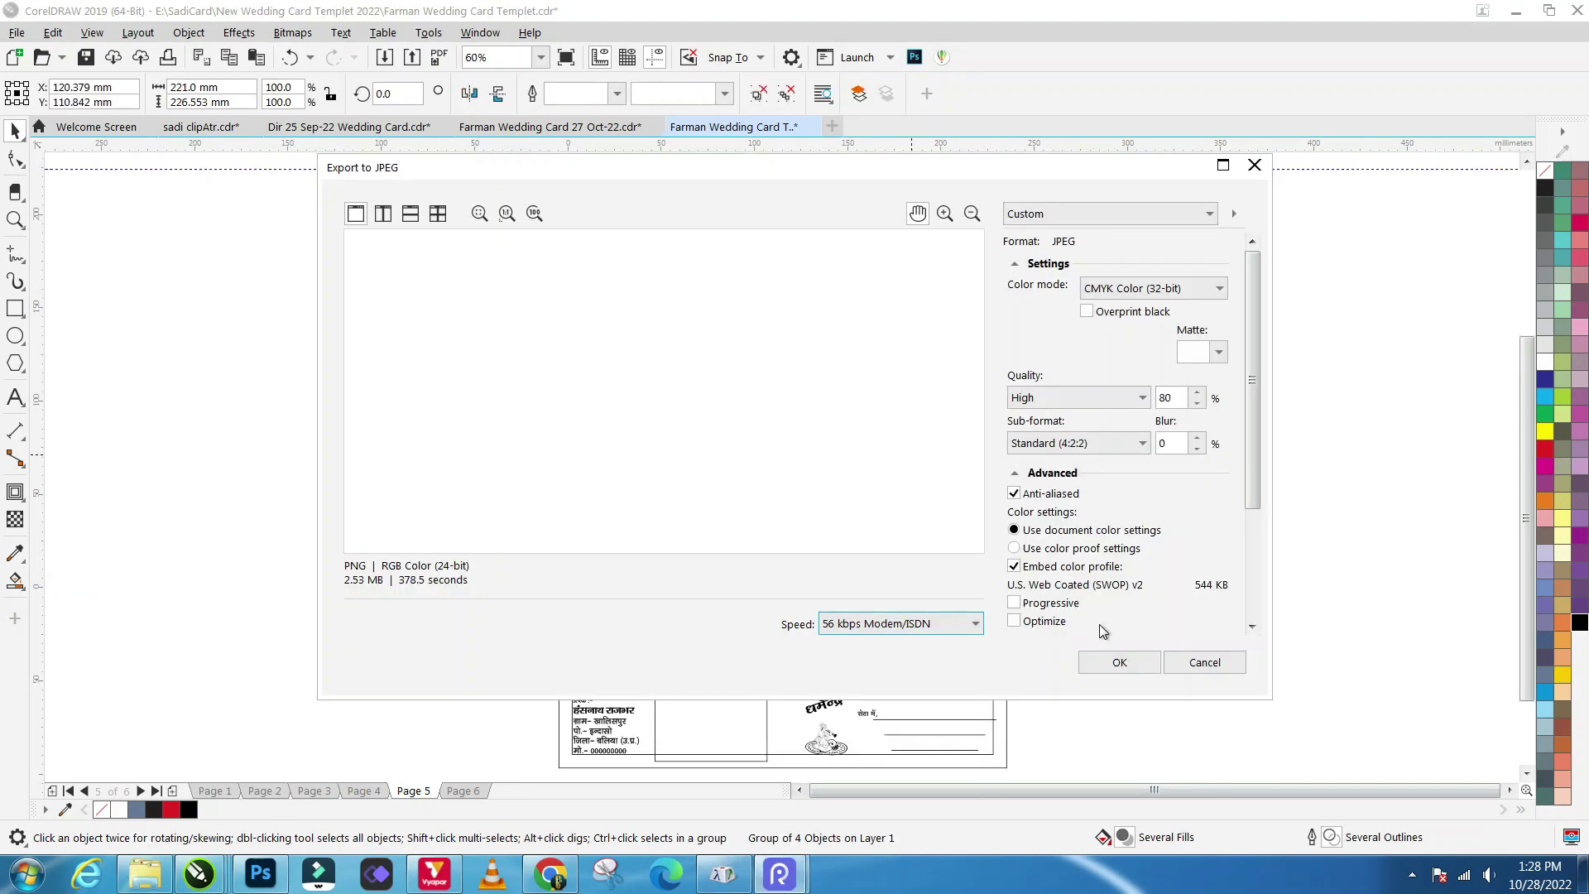
scroll(1245, 464, "down", 5)
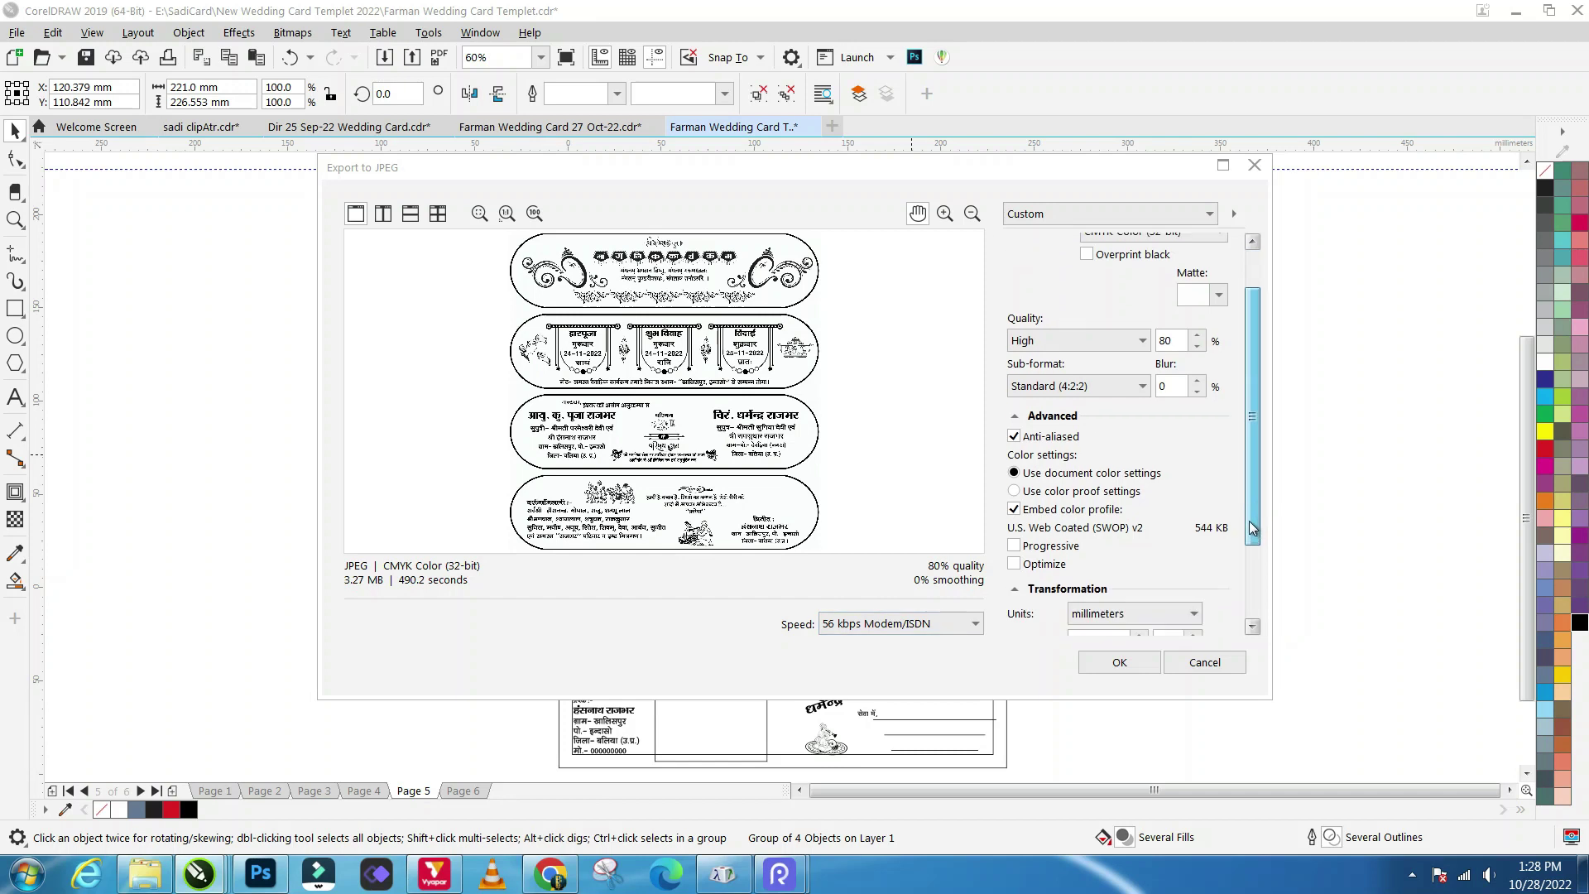
left_click(1118, 662)
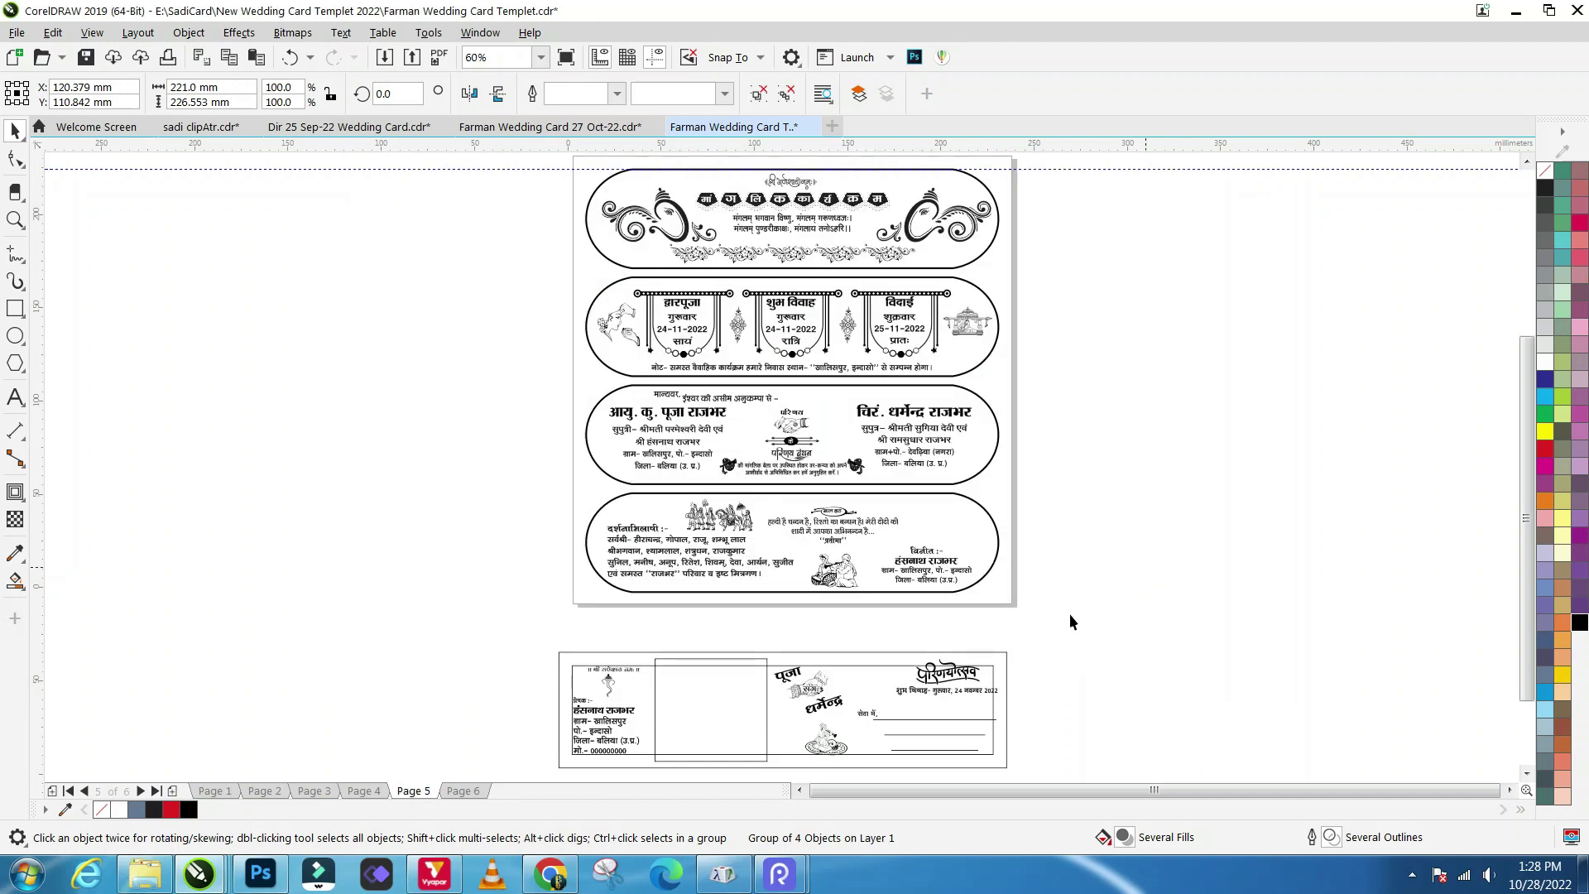
Step: Export the selected card strip group as JPEG, replacing 2.jpg
left_click(893, 711)
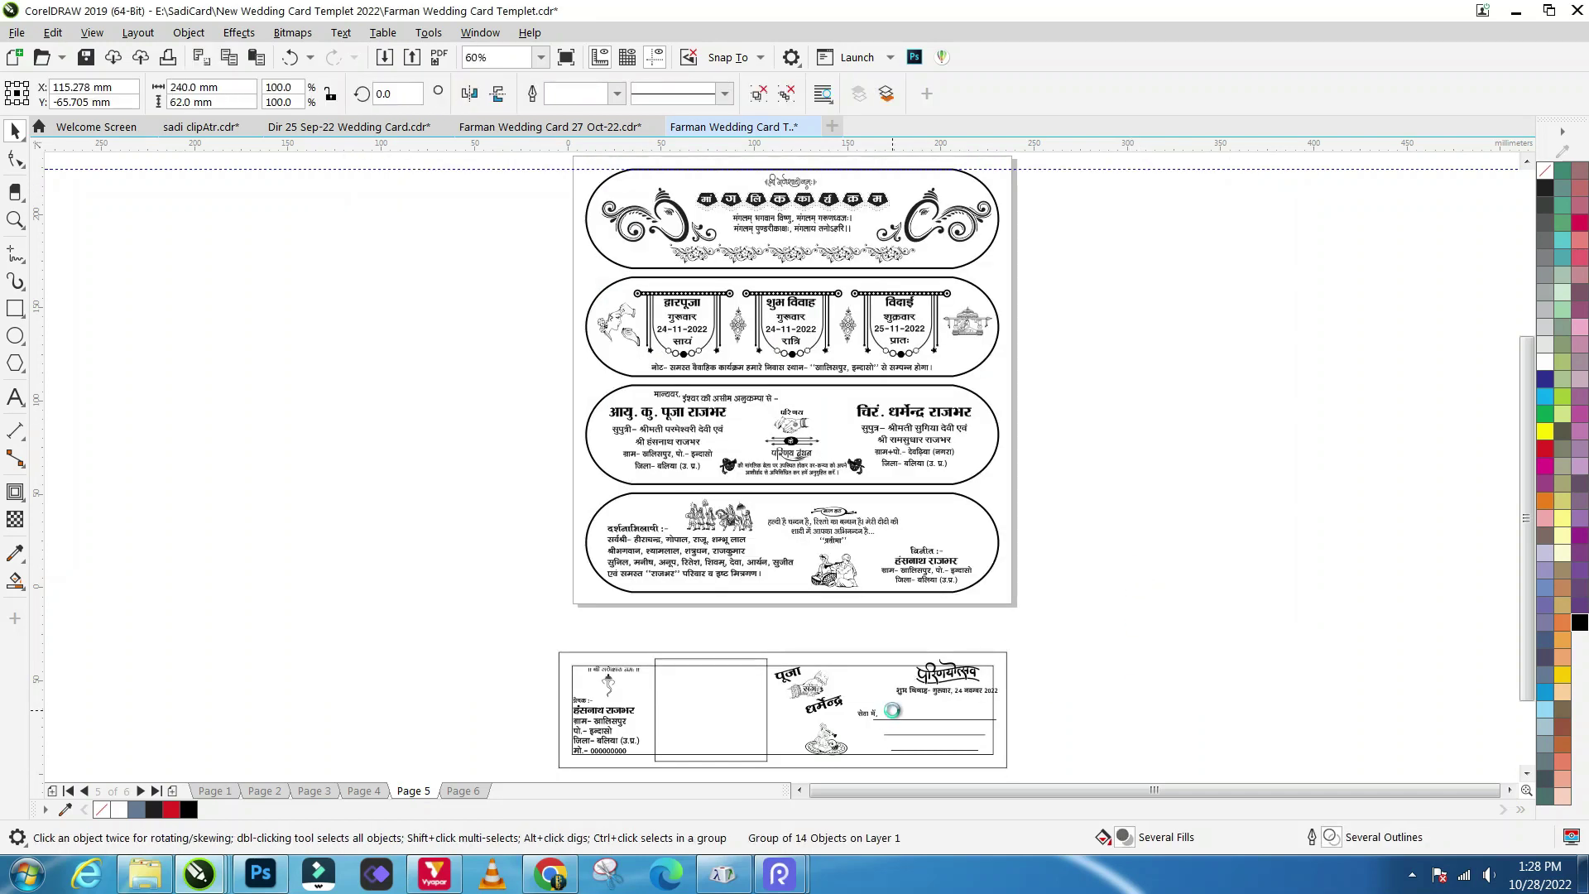
key("ctrl+e")
double_click(587, 165)
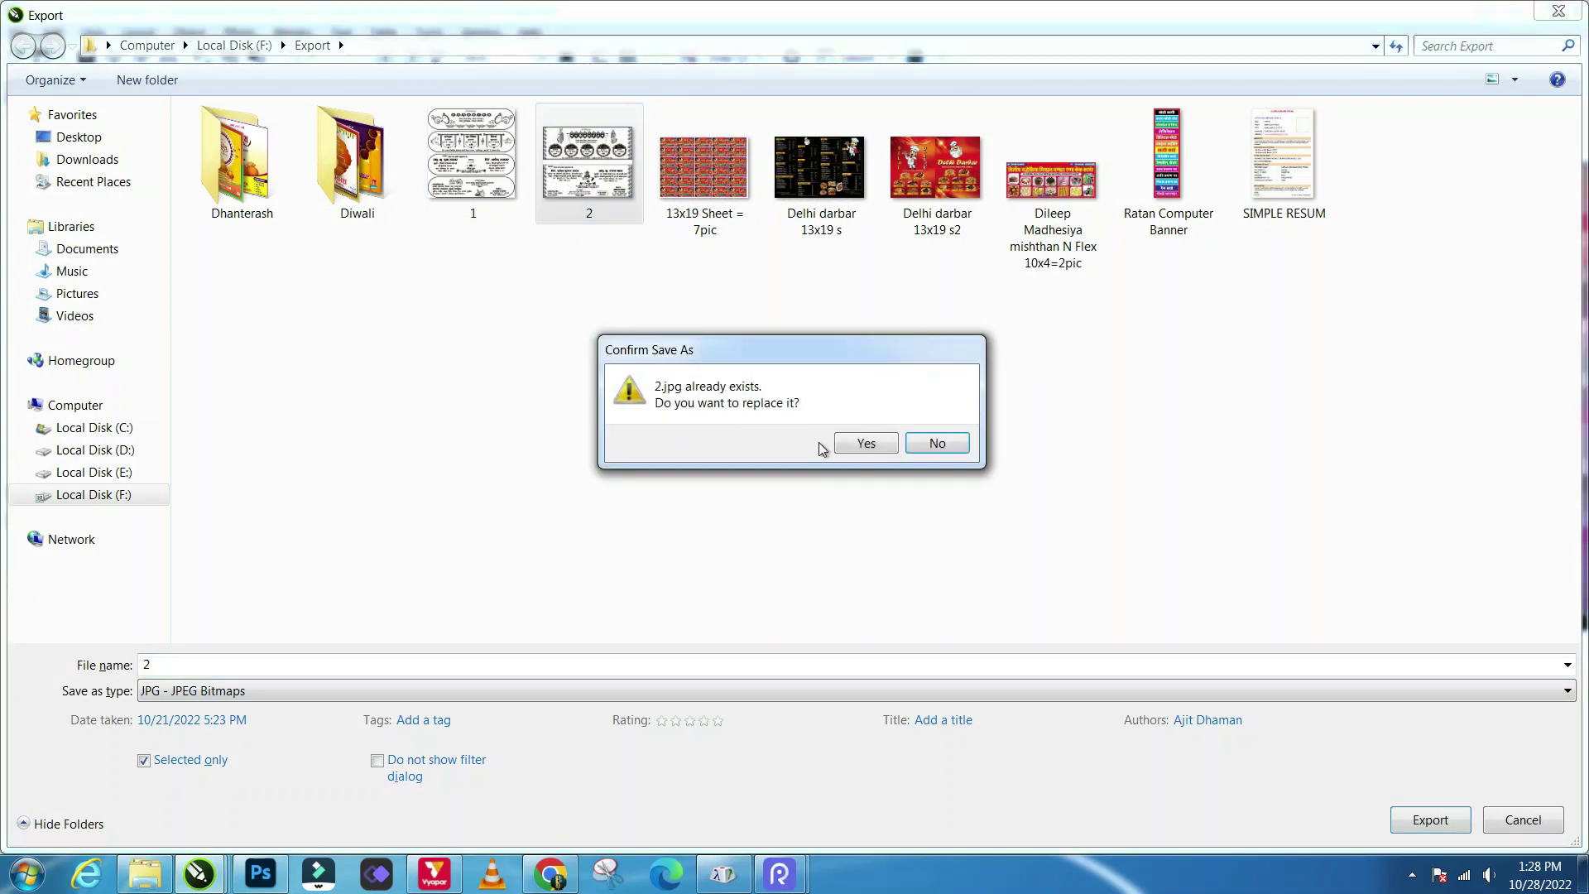
left_click(856, 448)
left_click(865, 509)
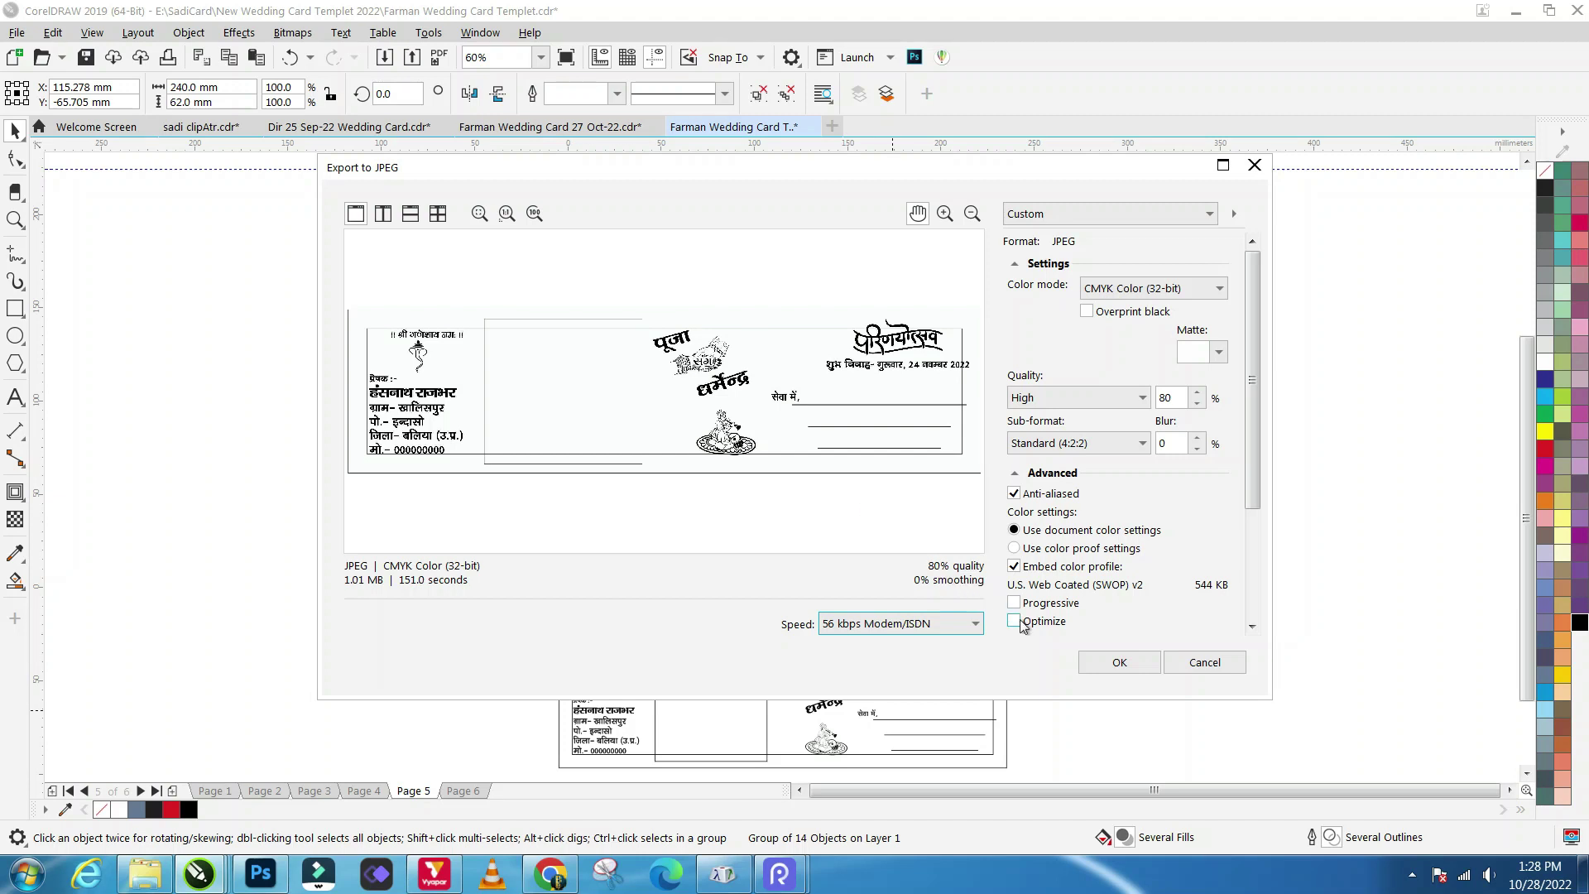
Step: Finish the JPEG export at 300 resolution and dismiss the font warning
scroll(1232, 576, "down", 2)
left_click(1167, 584)
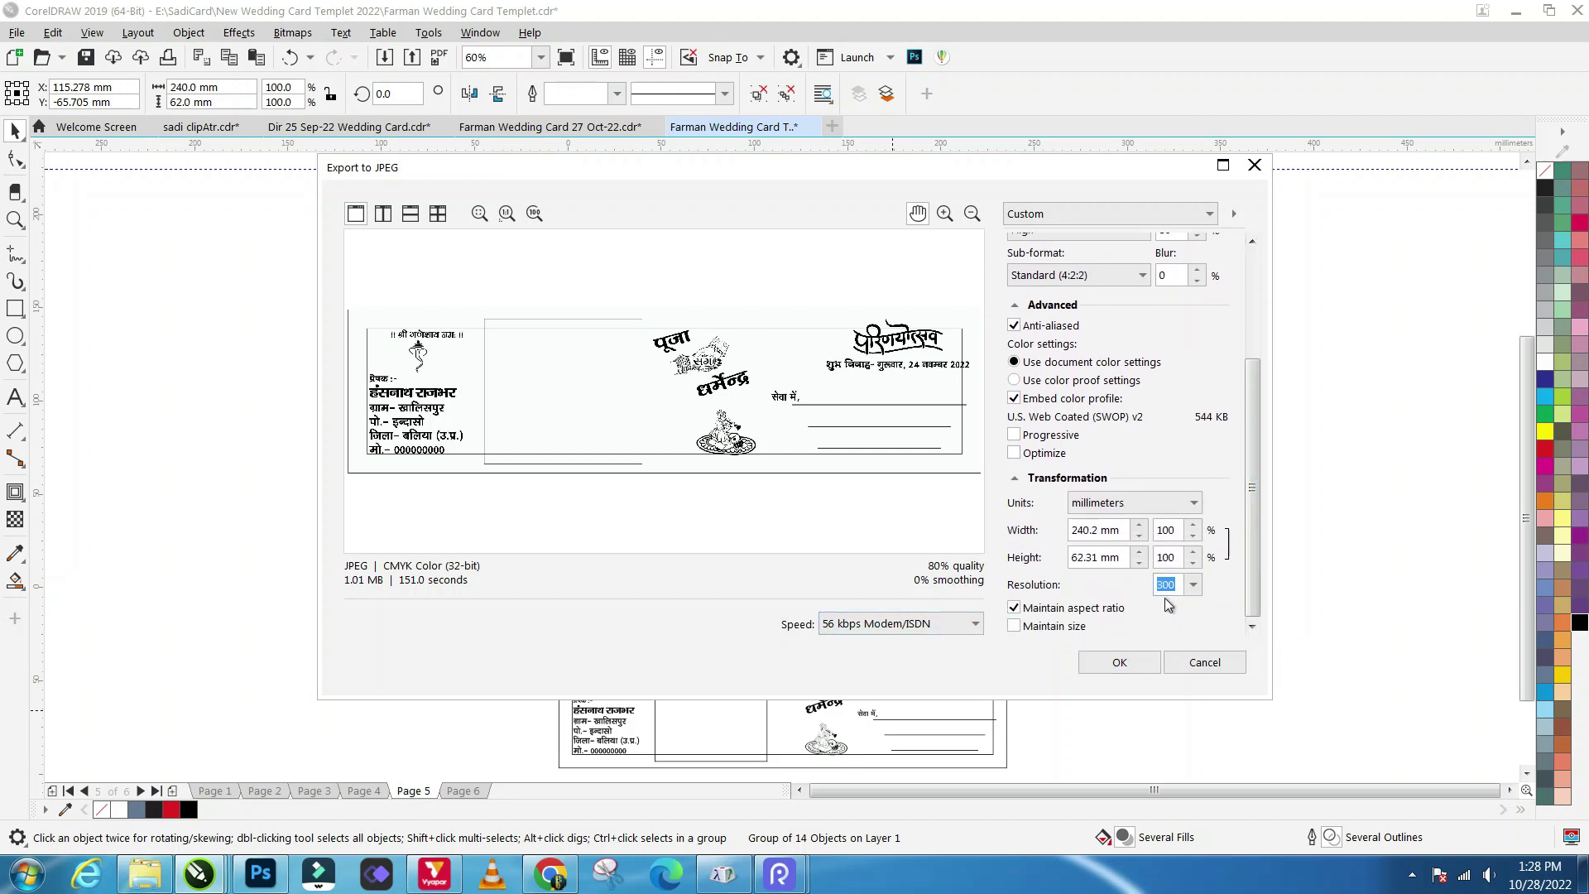
left_click(1120, 662)
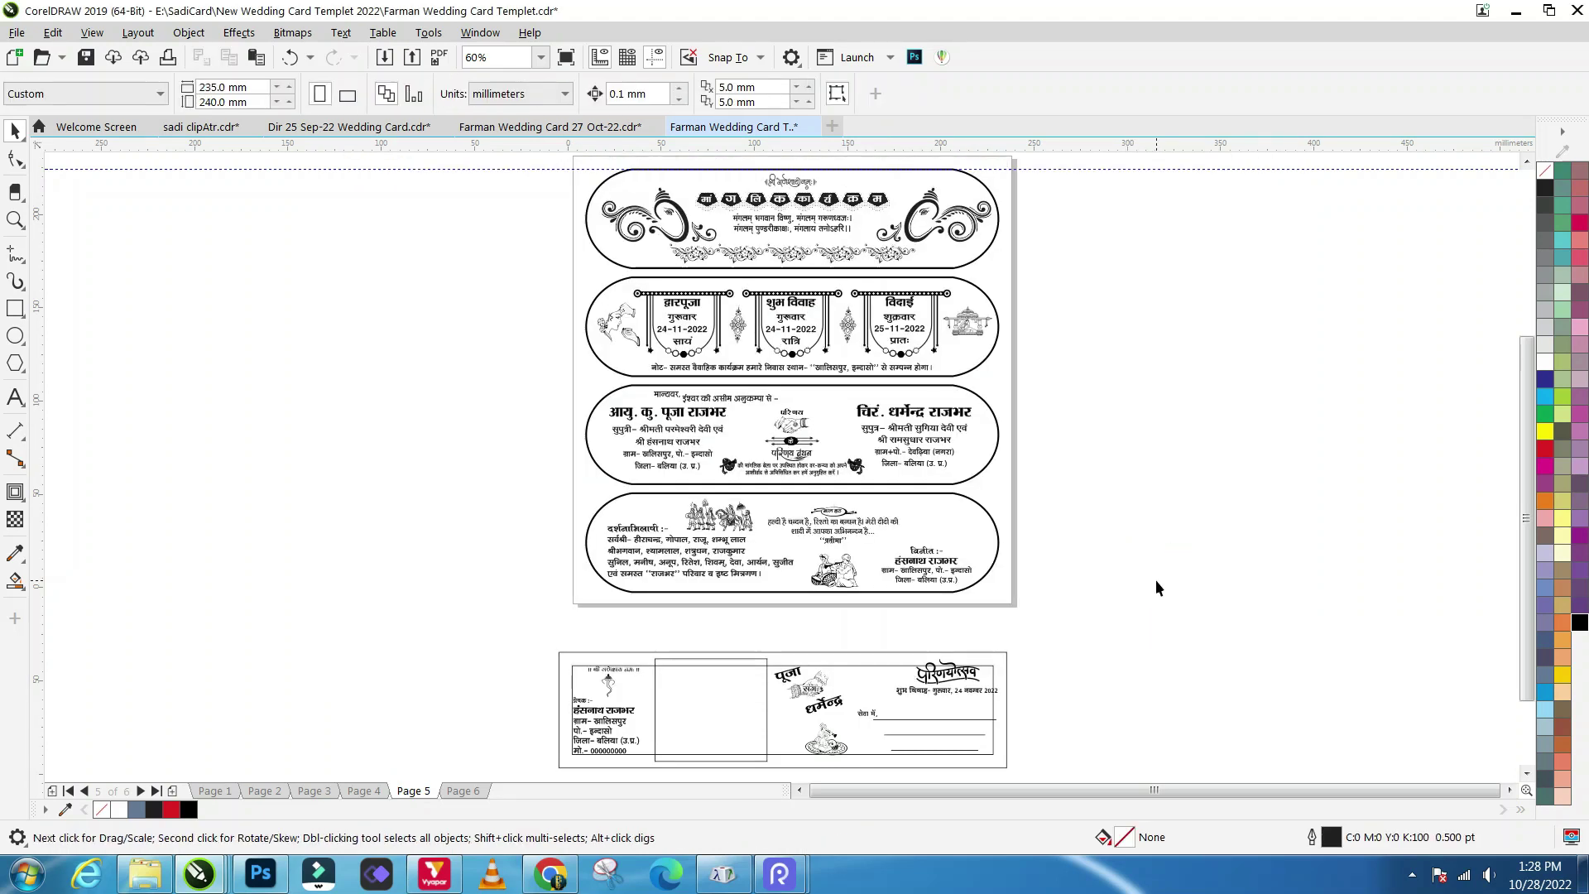
left_click(844, 508)
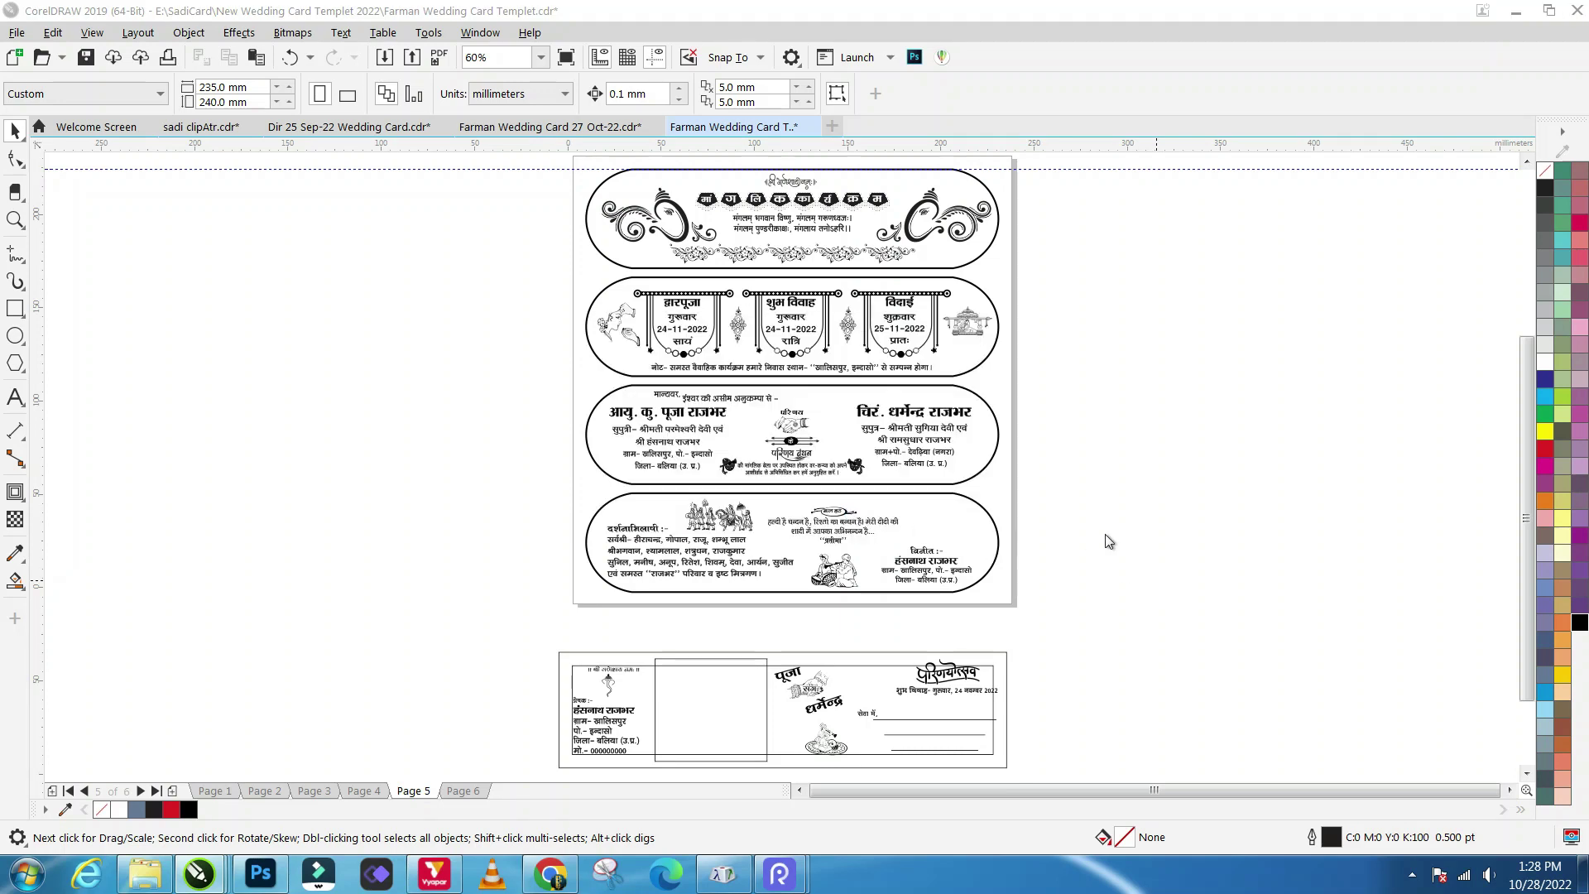